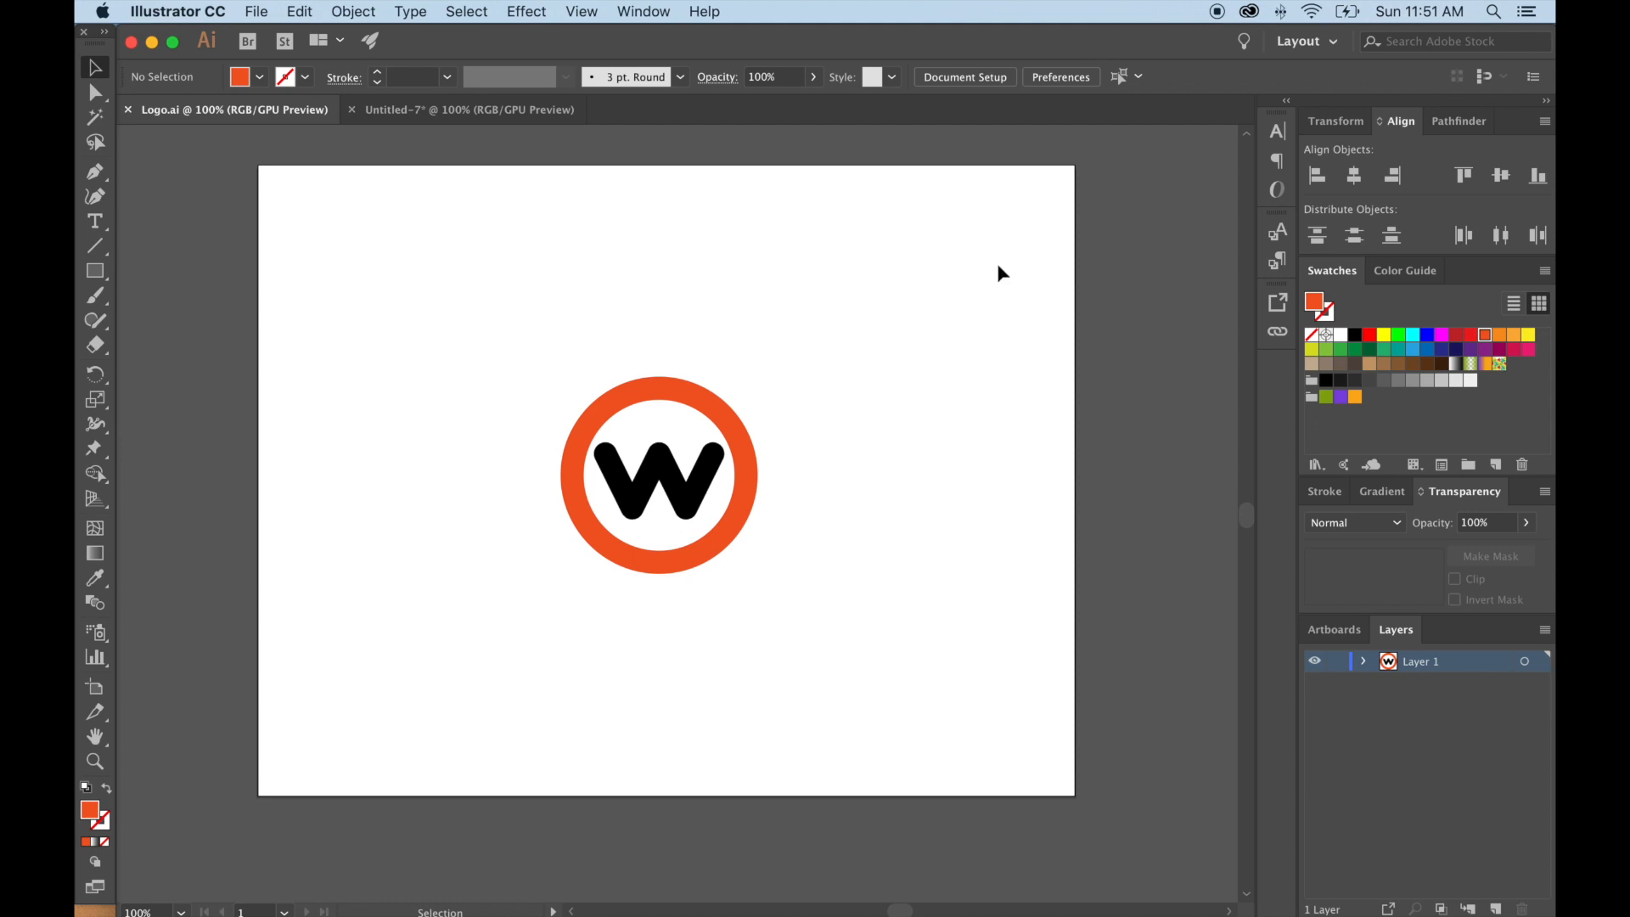
Look through the Transform, Align, Pathfinder, Stroke, Gradient, Transparency, Artboards and Layers panels and the list of available panels.
{"action": "left_click", "coordinate": [1342, 124]}
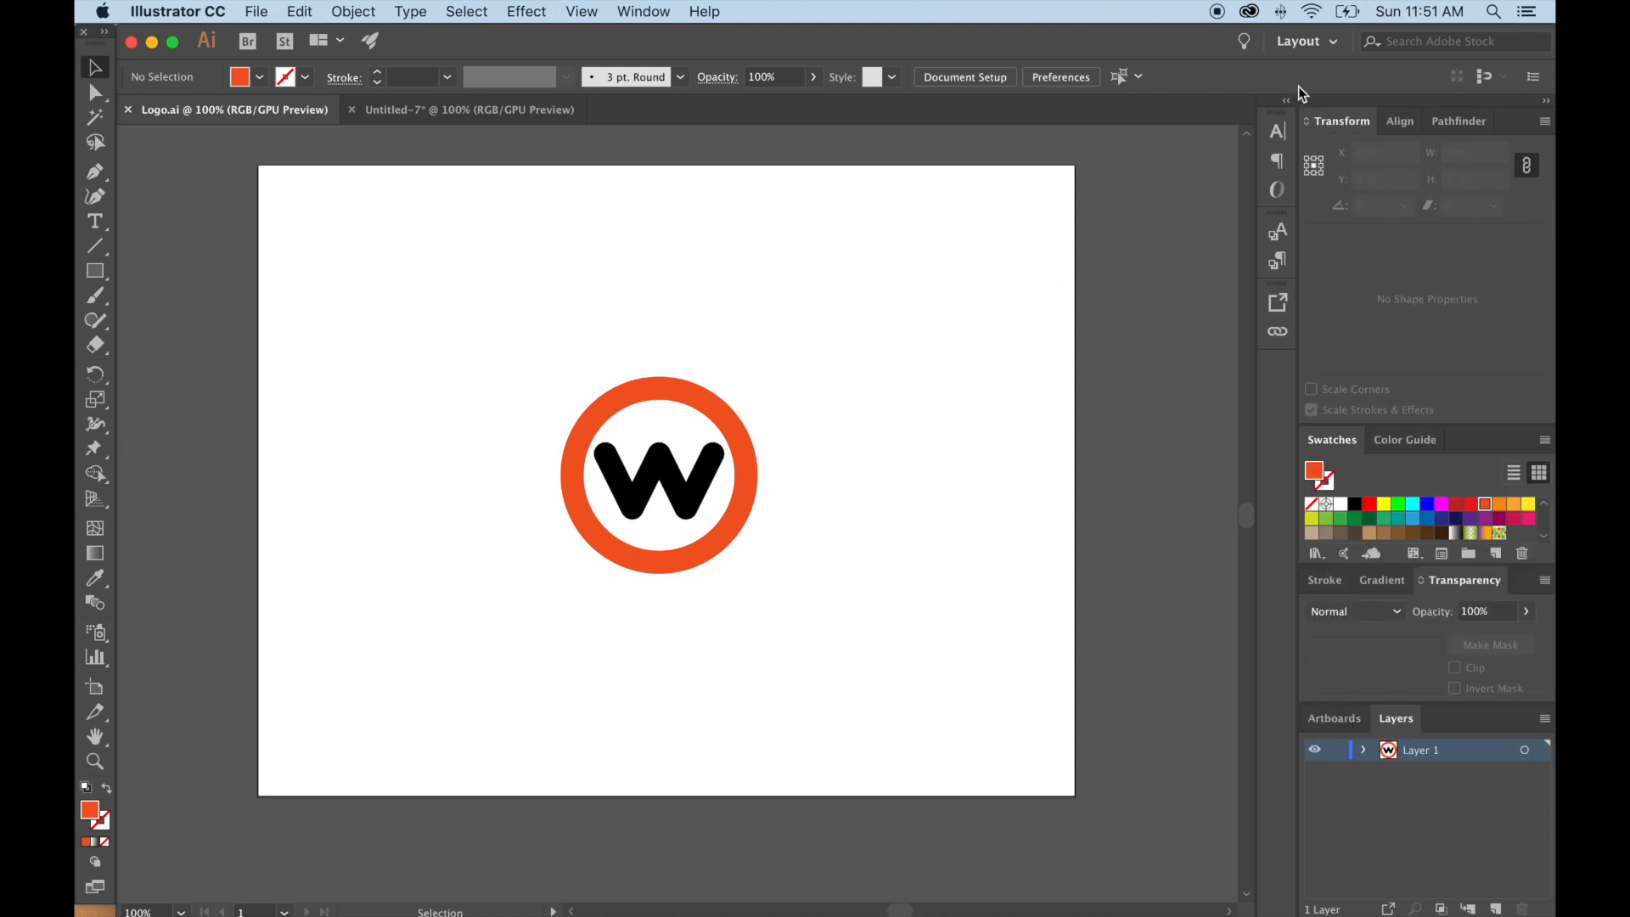
{"action": "left_click", "coordinate": [1400, 124]}
{"action": "left_click", "coordinate": [1469, 121]}
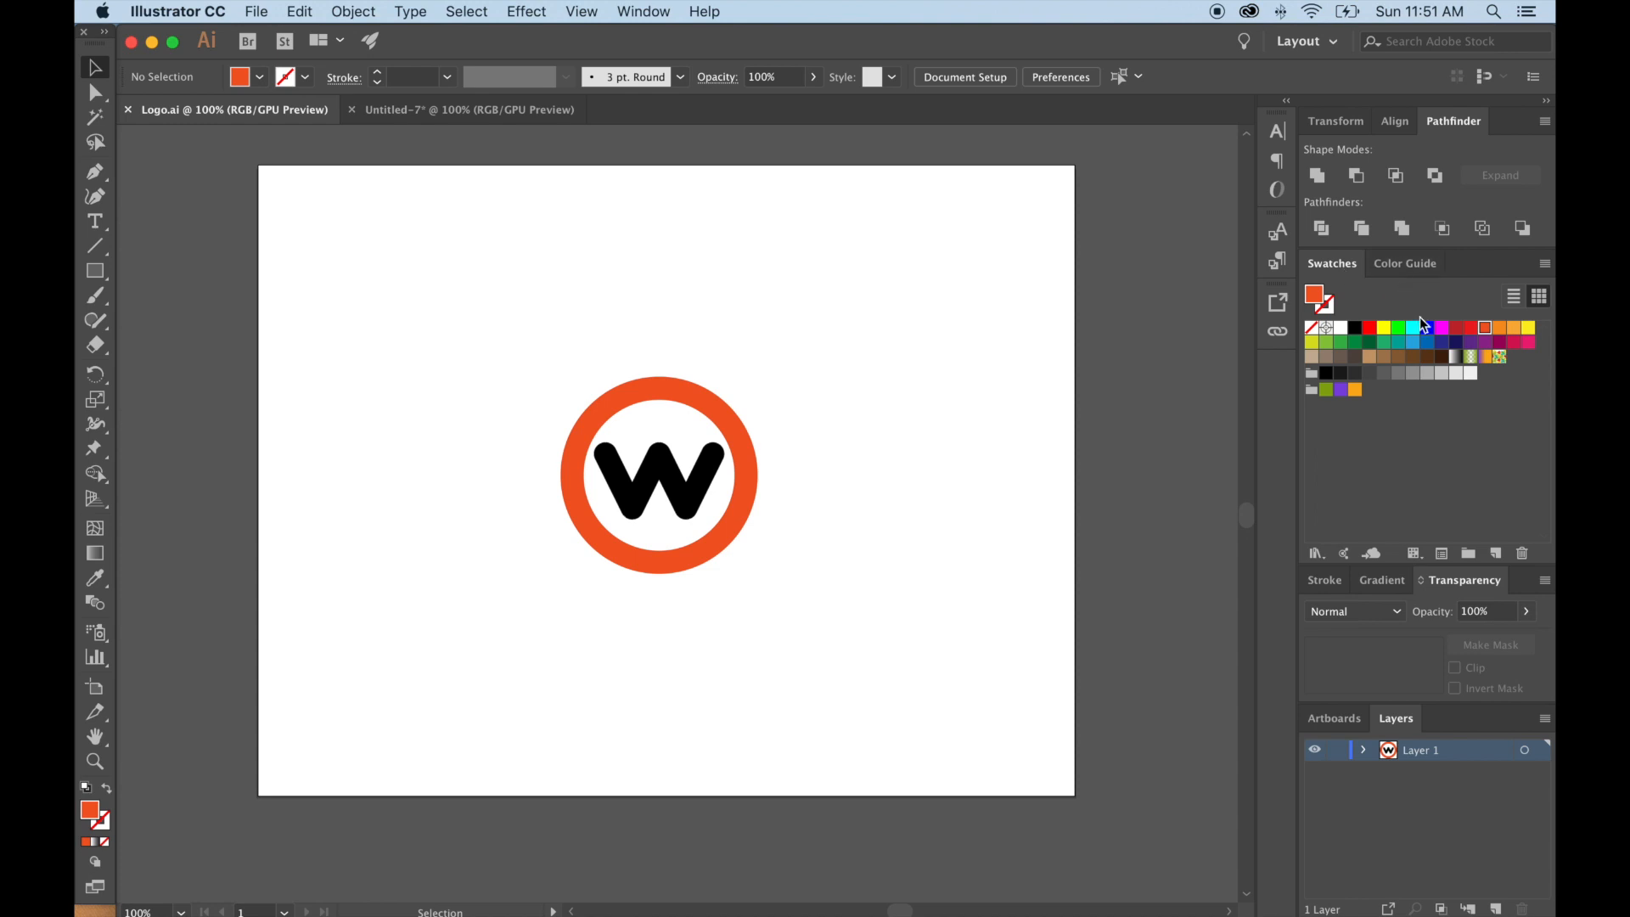
{"action": "left_click", "coordinate": [1327, 581]}
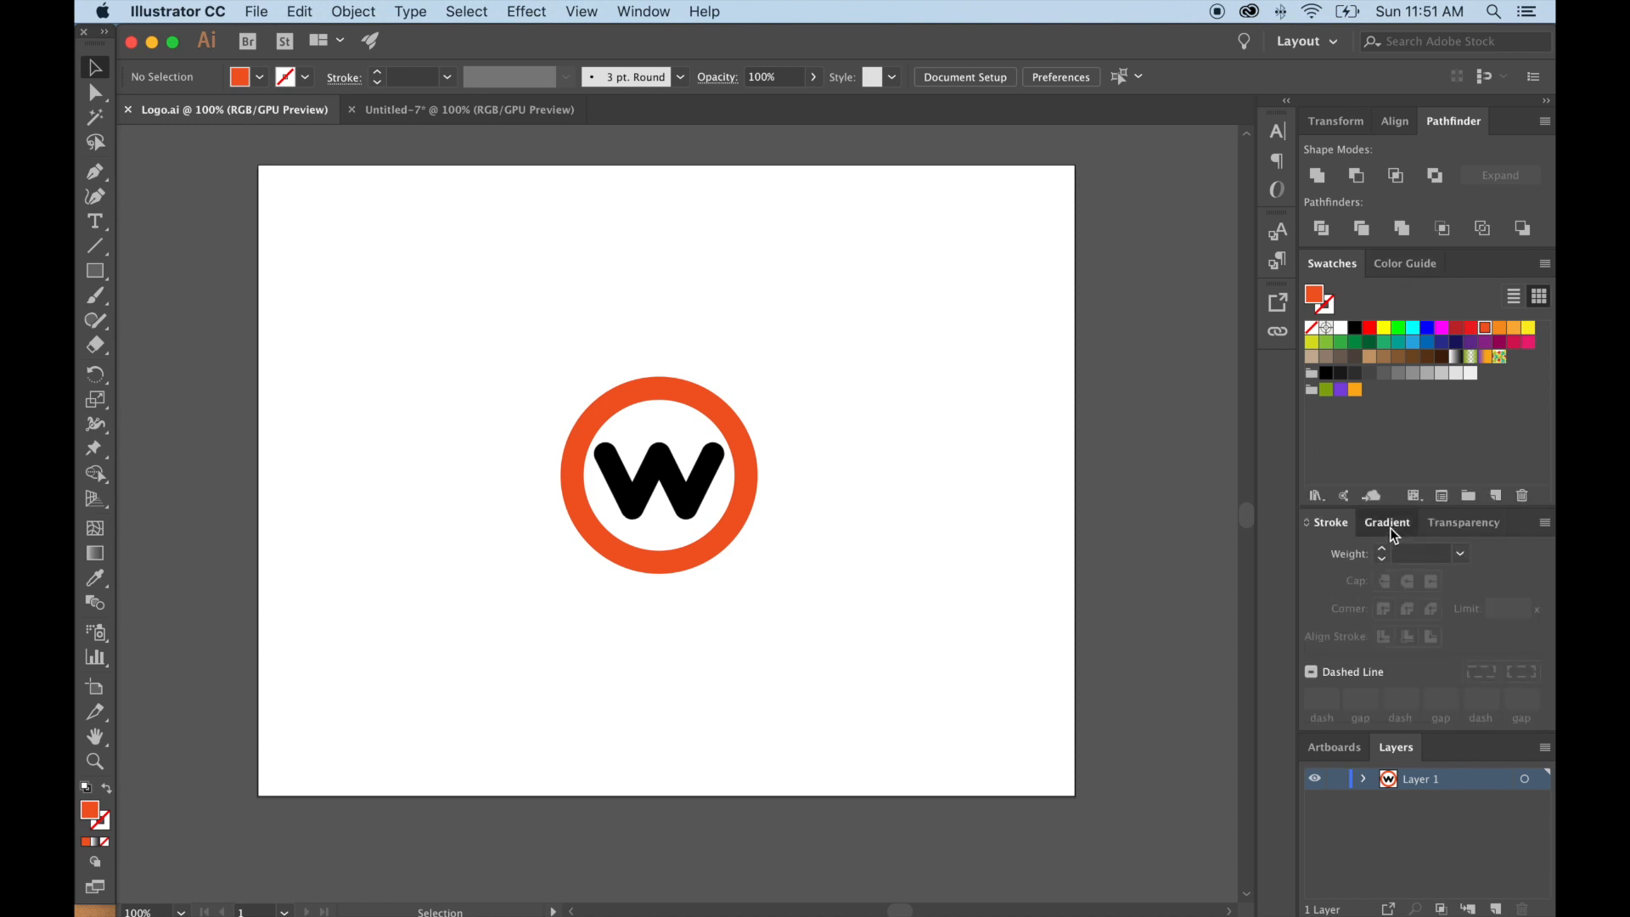
{"action": "left_click", "coordinate": [1390, 526]}
{"action": "left_click", "coordinate": [1468, 497]}
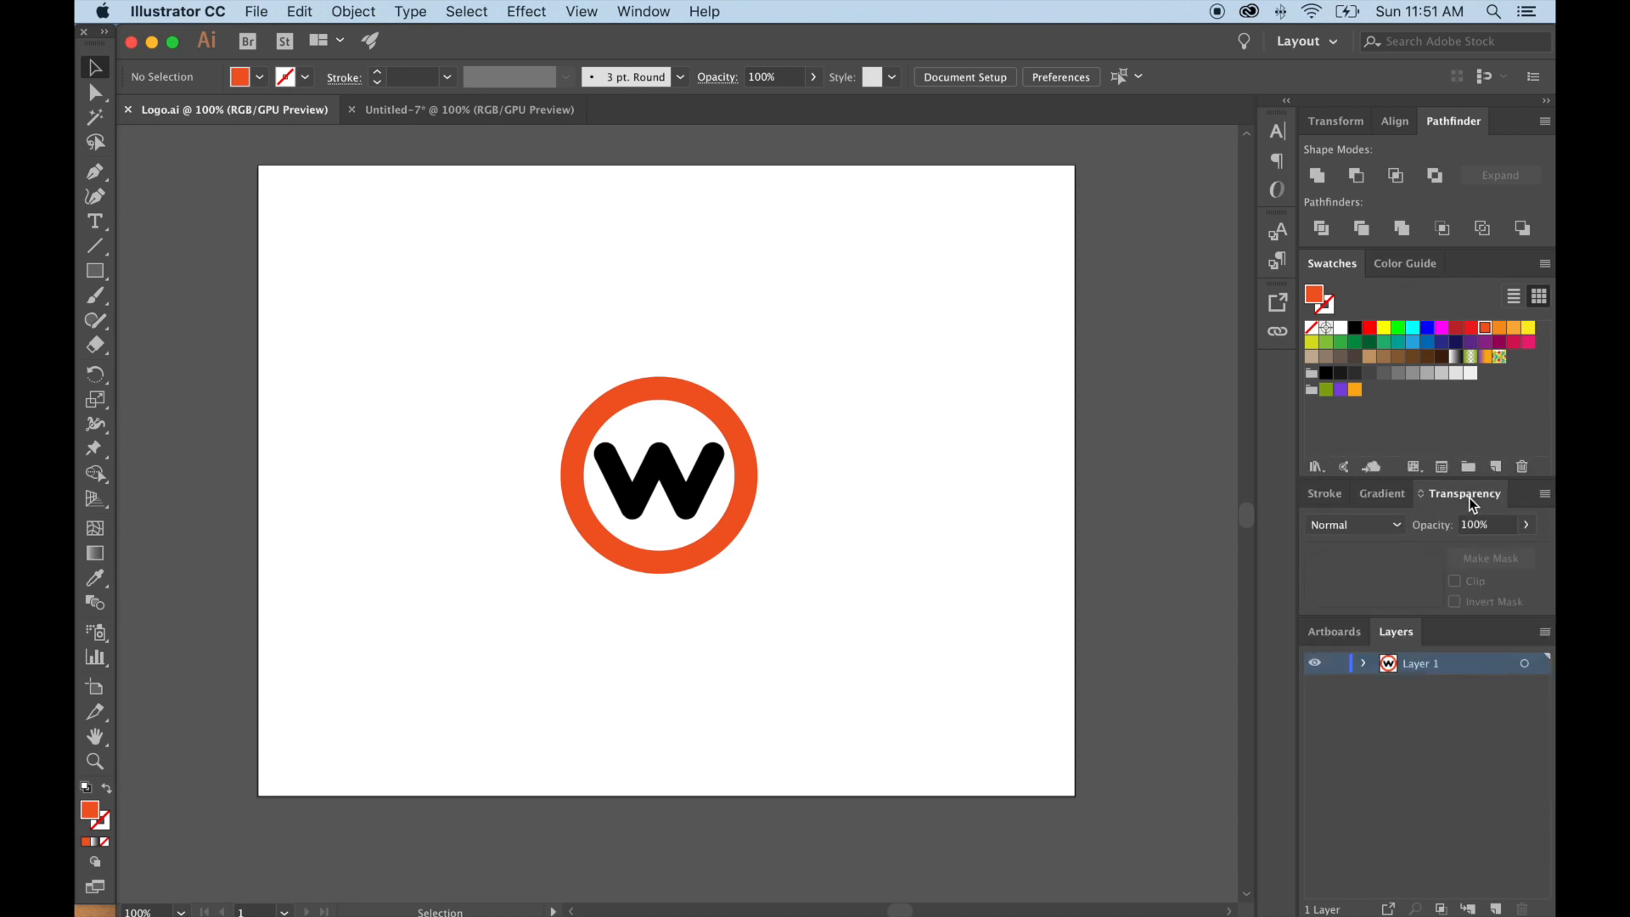
{"action": "left_click", "coordinate": [1338, 639]}
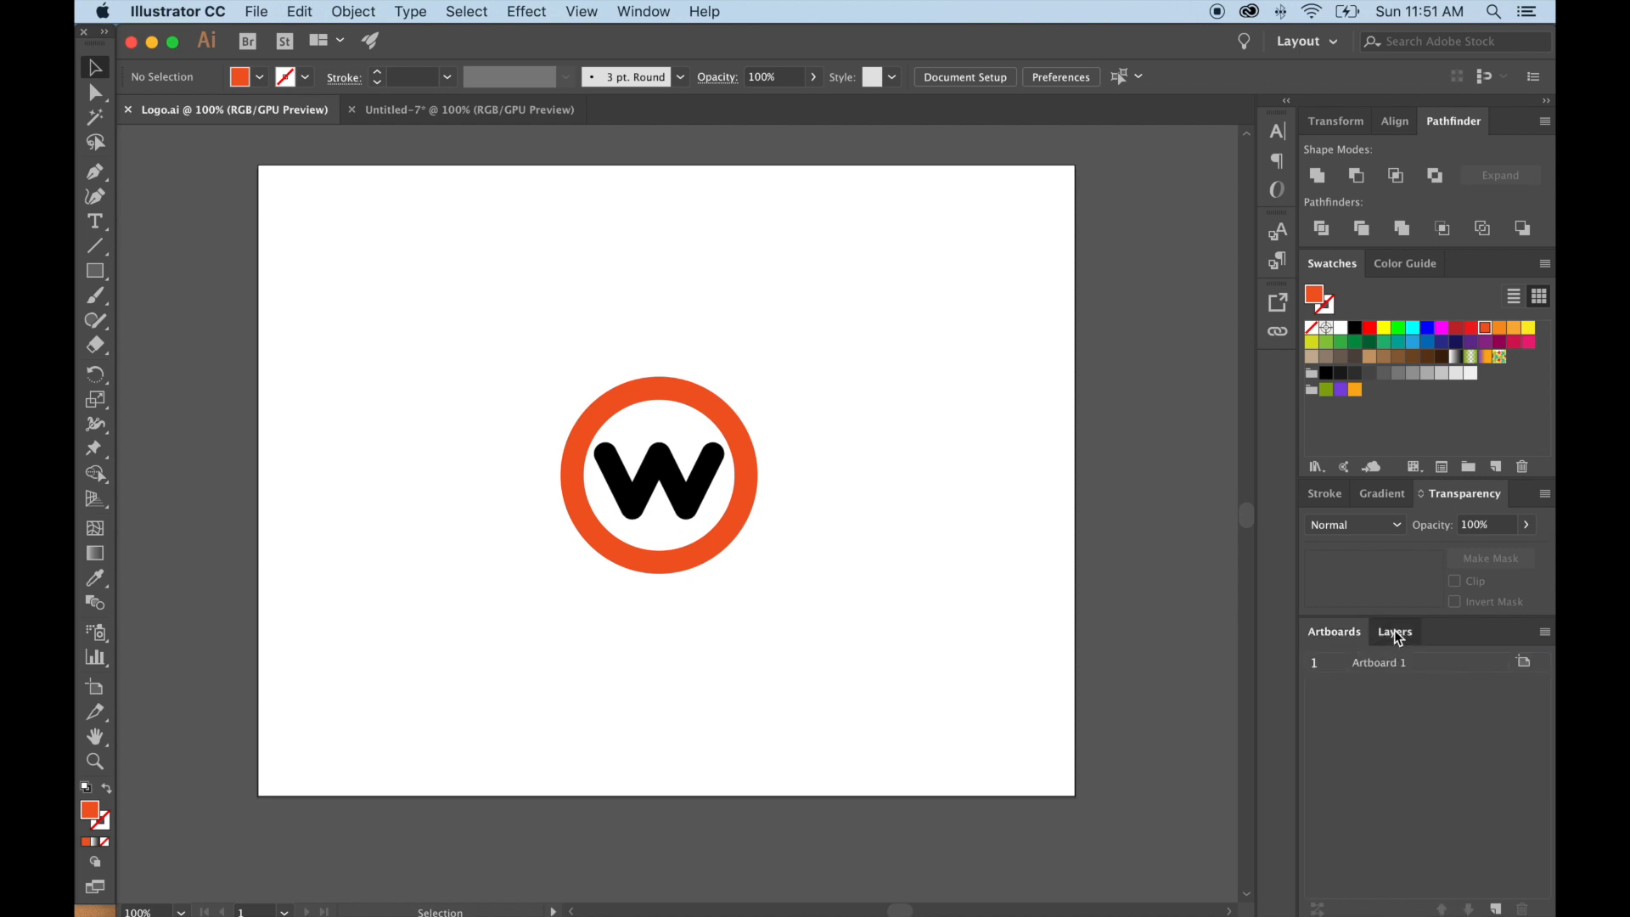
{"action": "left_click", "coordinate": [1393, 632]}
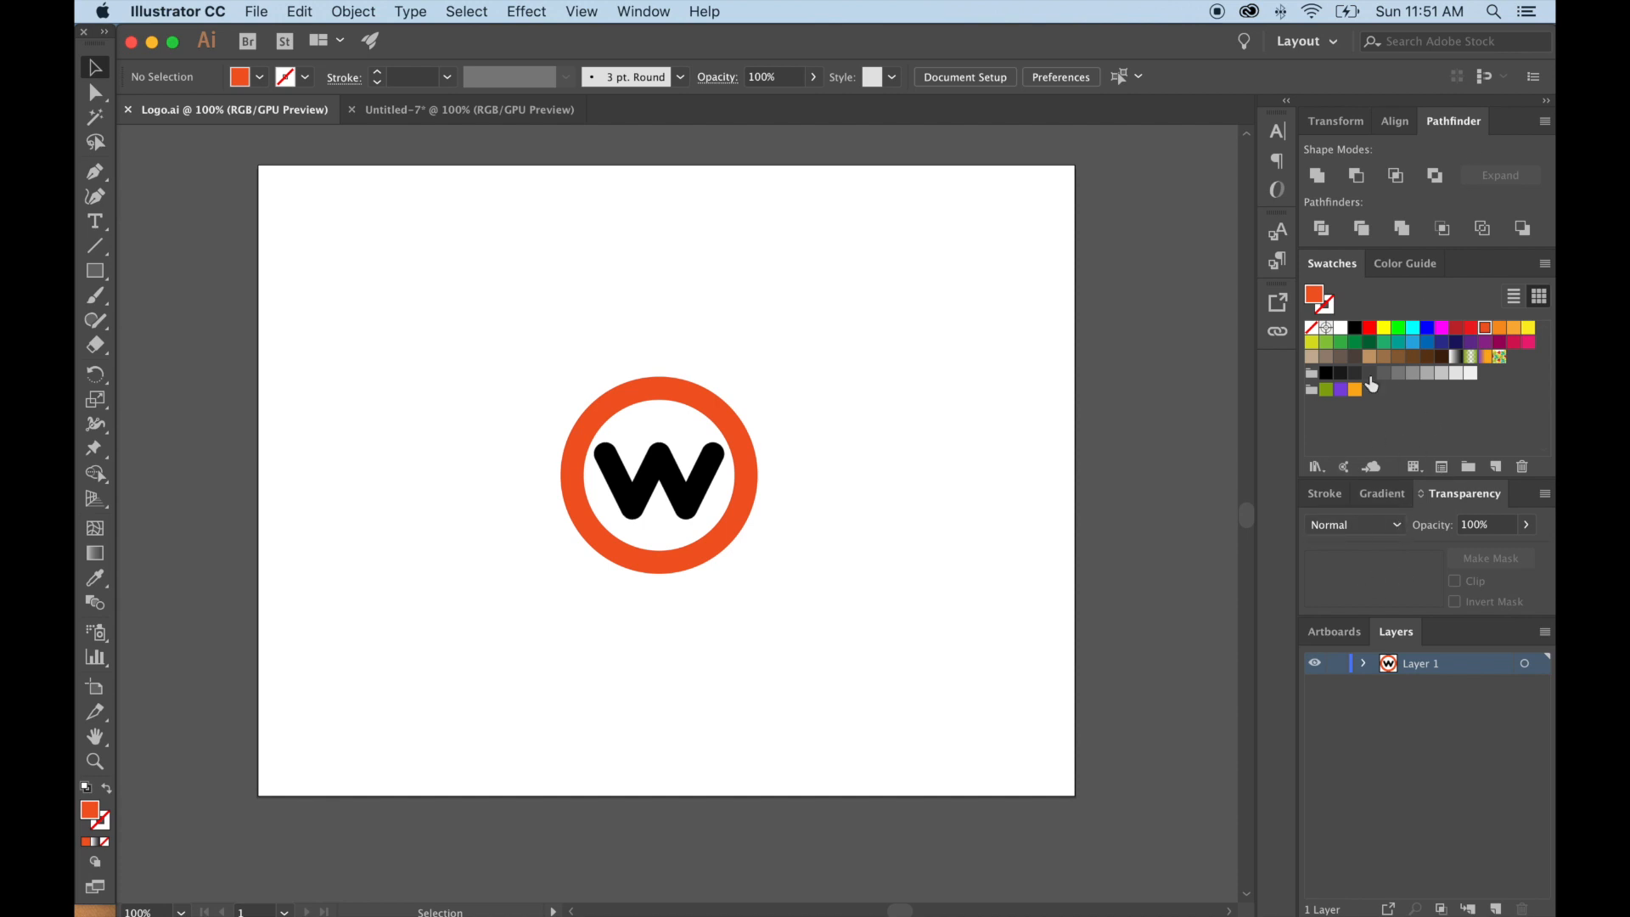
{"action": "left_click", "coordinate": [644, 12]}
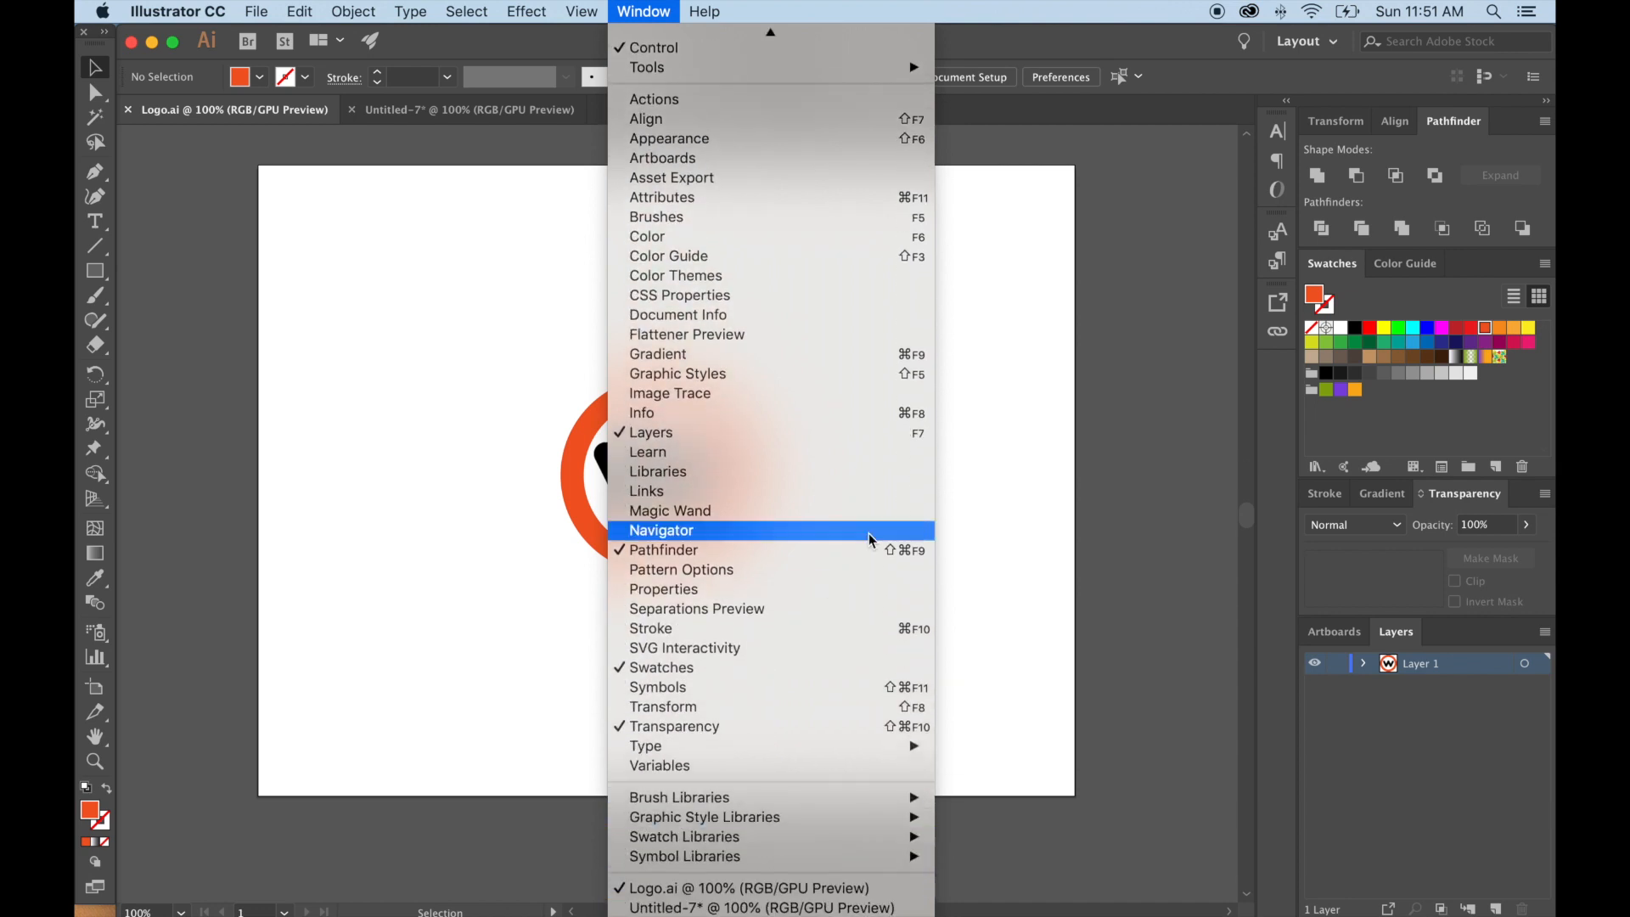
{"action": "left_click", "coordinate": [1103, 511]}
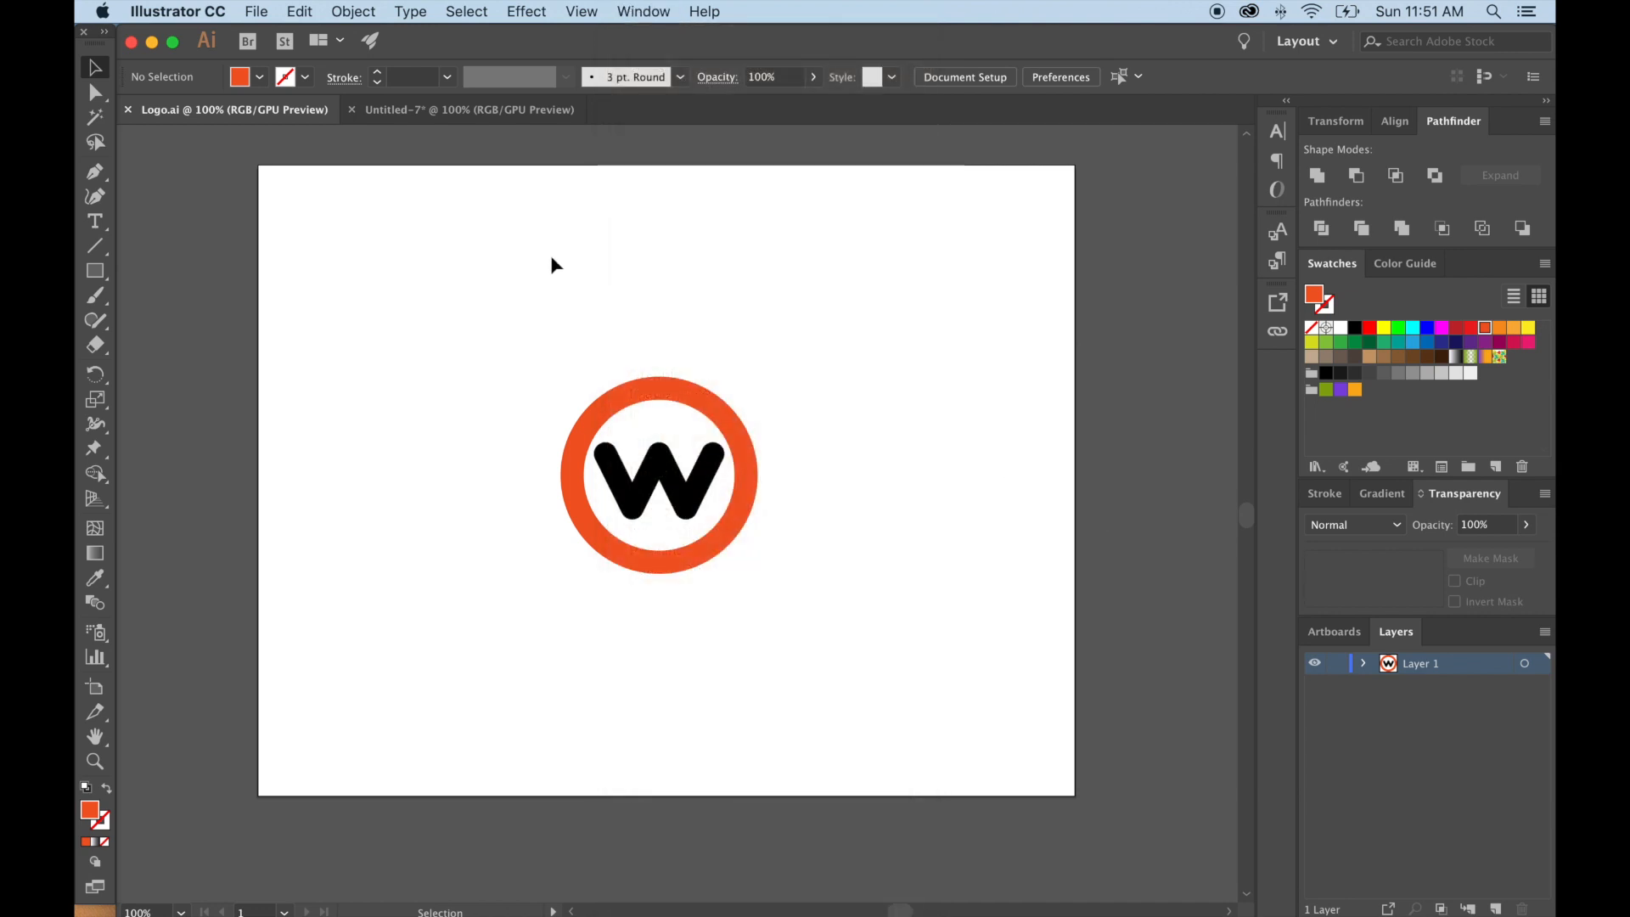
Switch to the T-shirt document and set the shirt photo's opacity to 30%.
{"action": "left_click", "coordinate": [501, 110]}
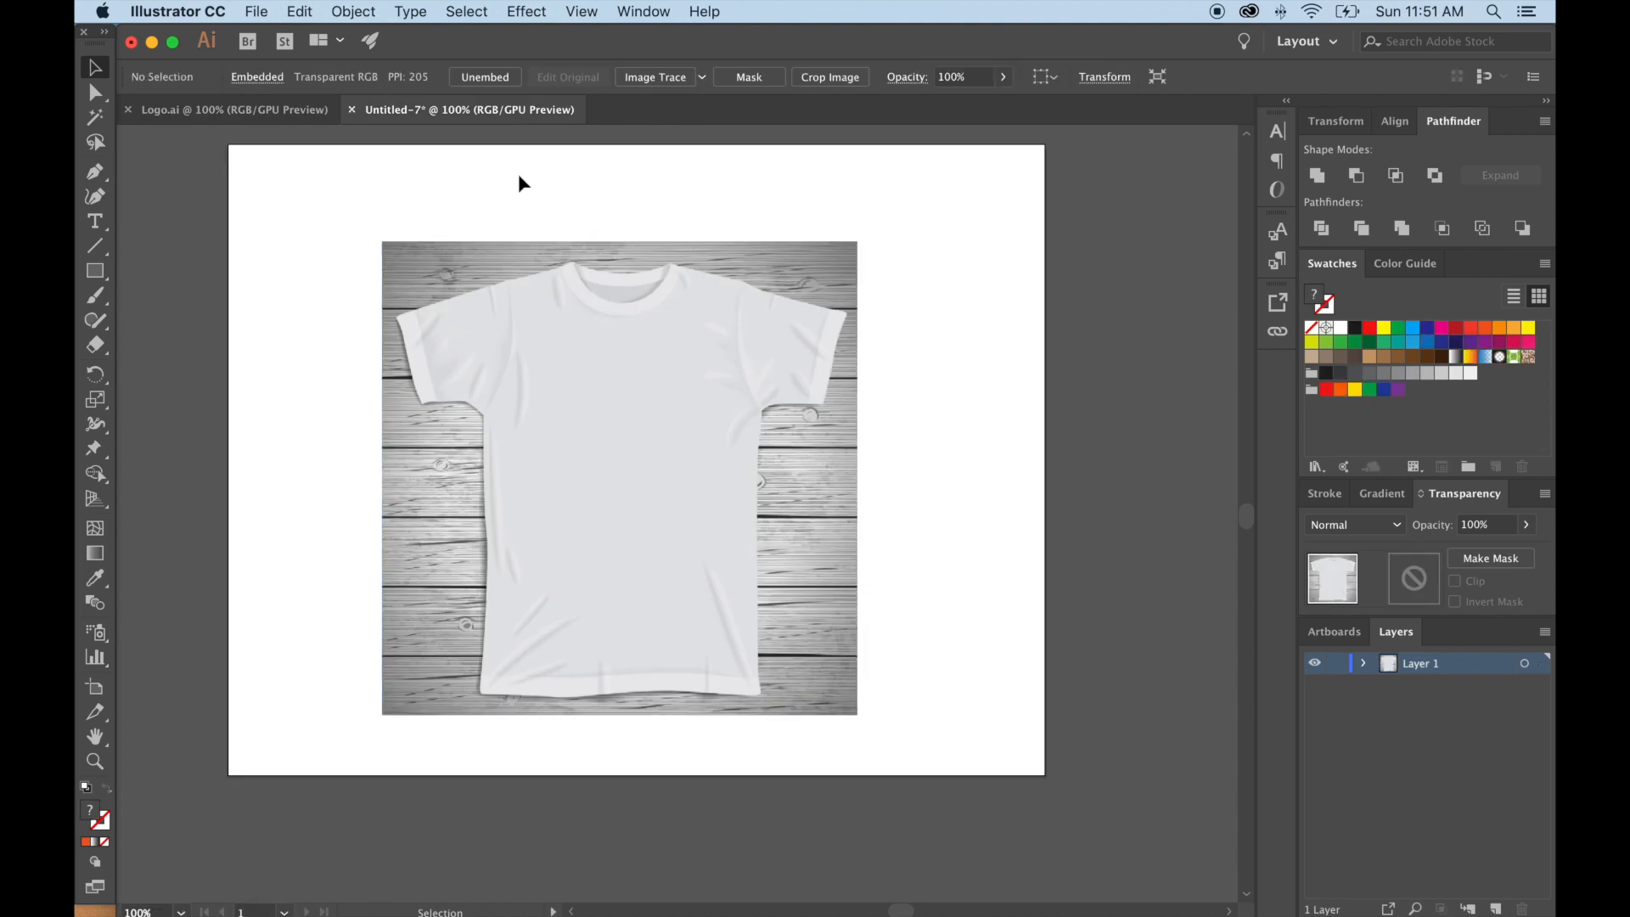
{"action": "left_click", "coordinate": [519, 176]}
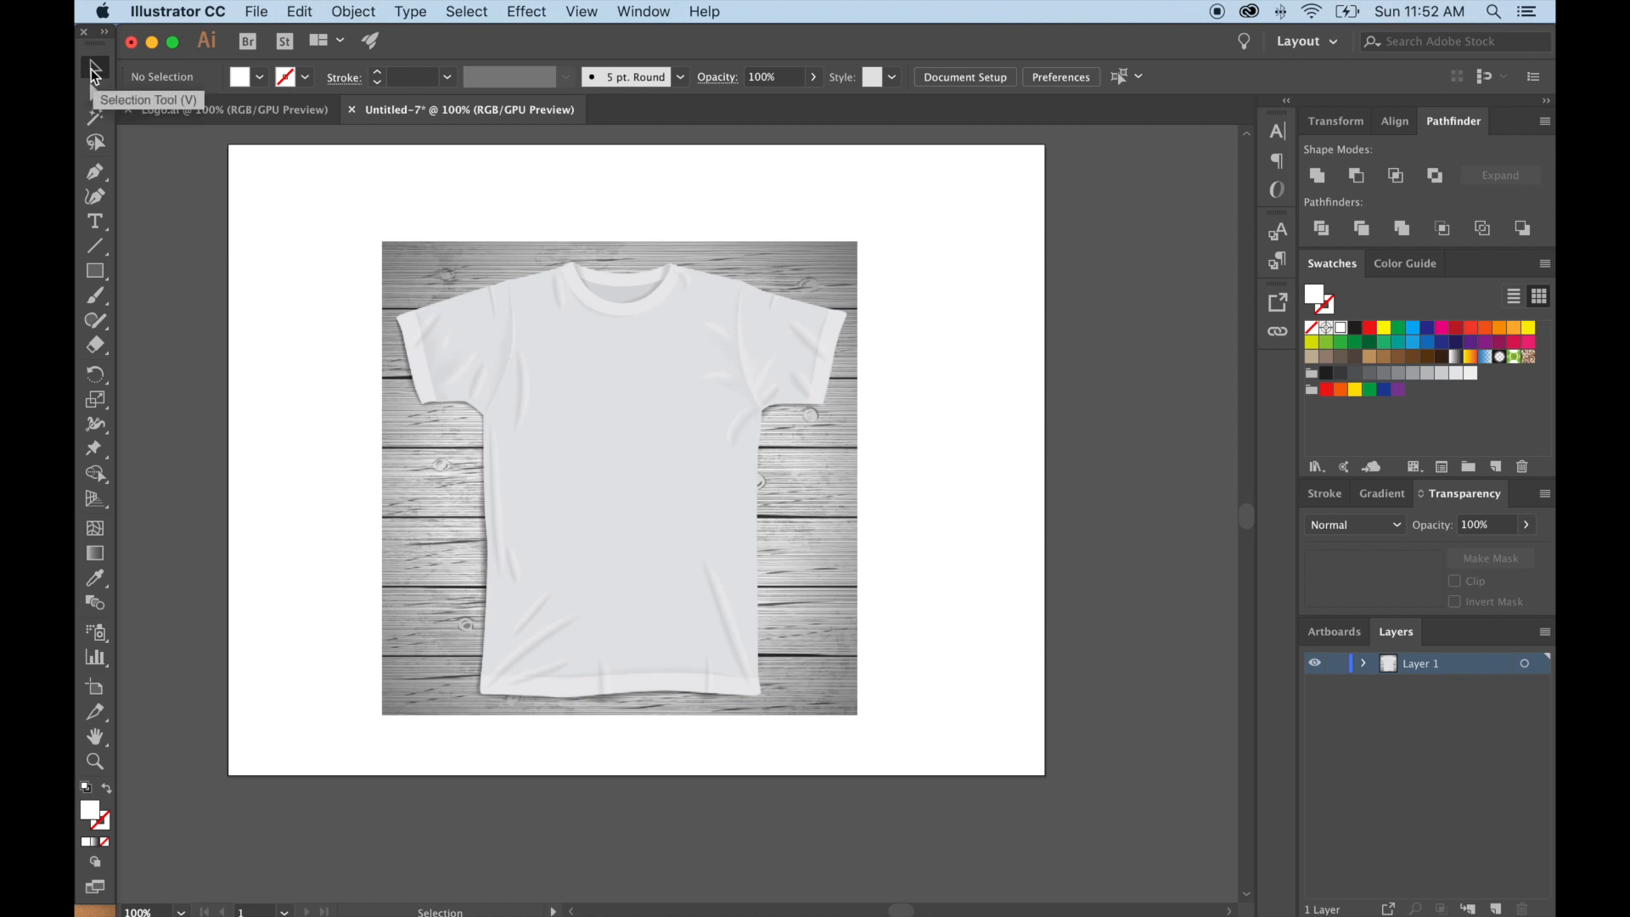
{"action": "left_click", "coordinate": [482, 273]}
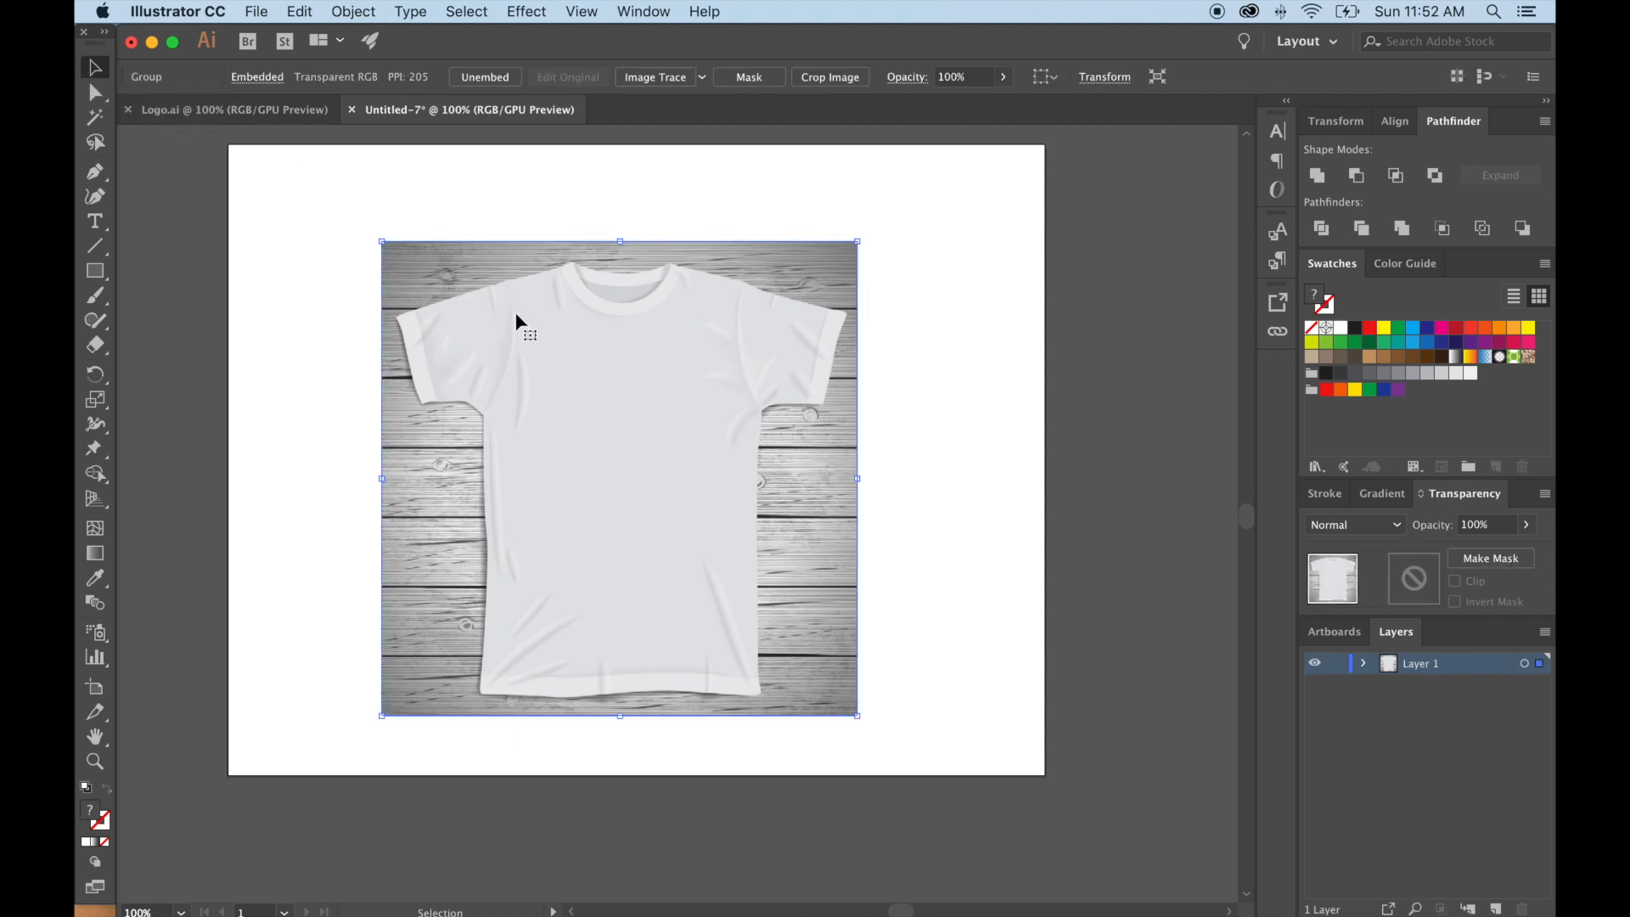
{"action": "left_click", "coordinate": [1484, 525]}
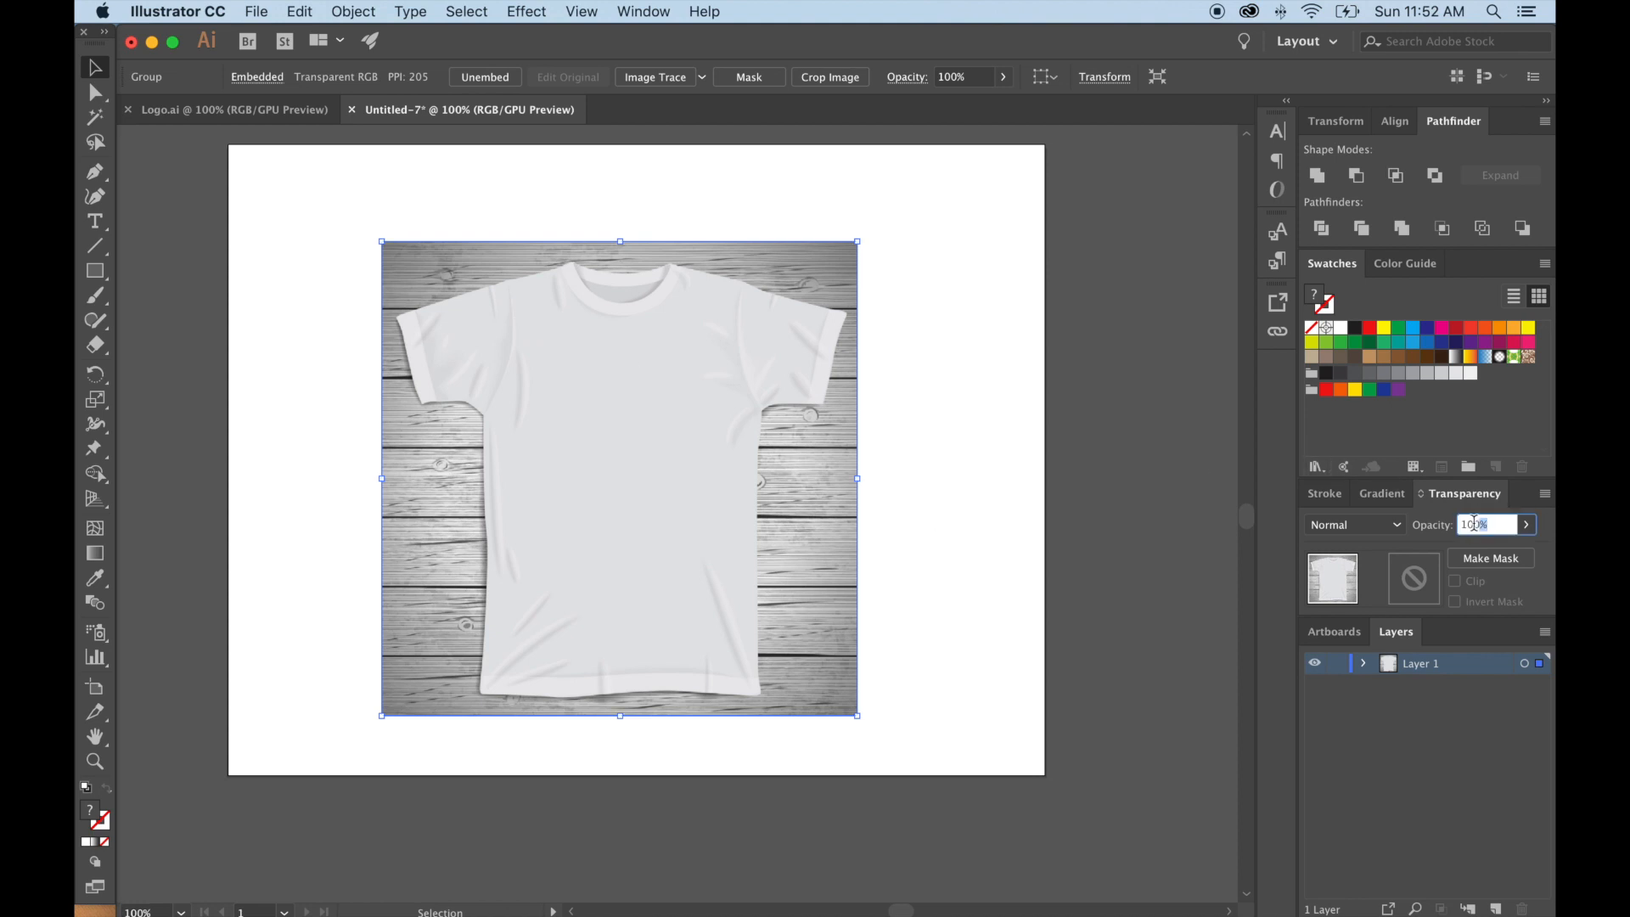
{"action": "type", "text": "30"}
{"action": "key", "text": "Return"}
Set the shirt photo's opacity to 40%.
{"action": "left_click", "coordinate": [1012, 431]}
{"action": "left_click", "coordinate": [776, 435]}
{"action": "left_click", "coordinate": [1481, 524]}
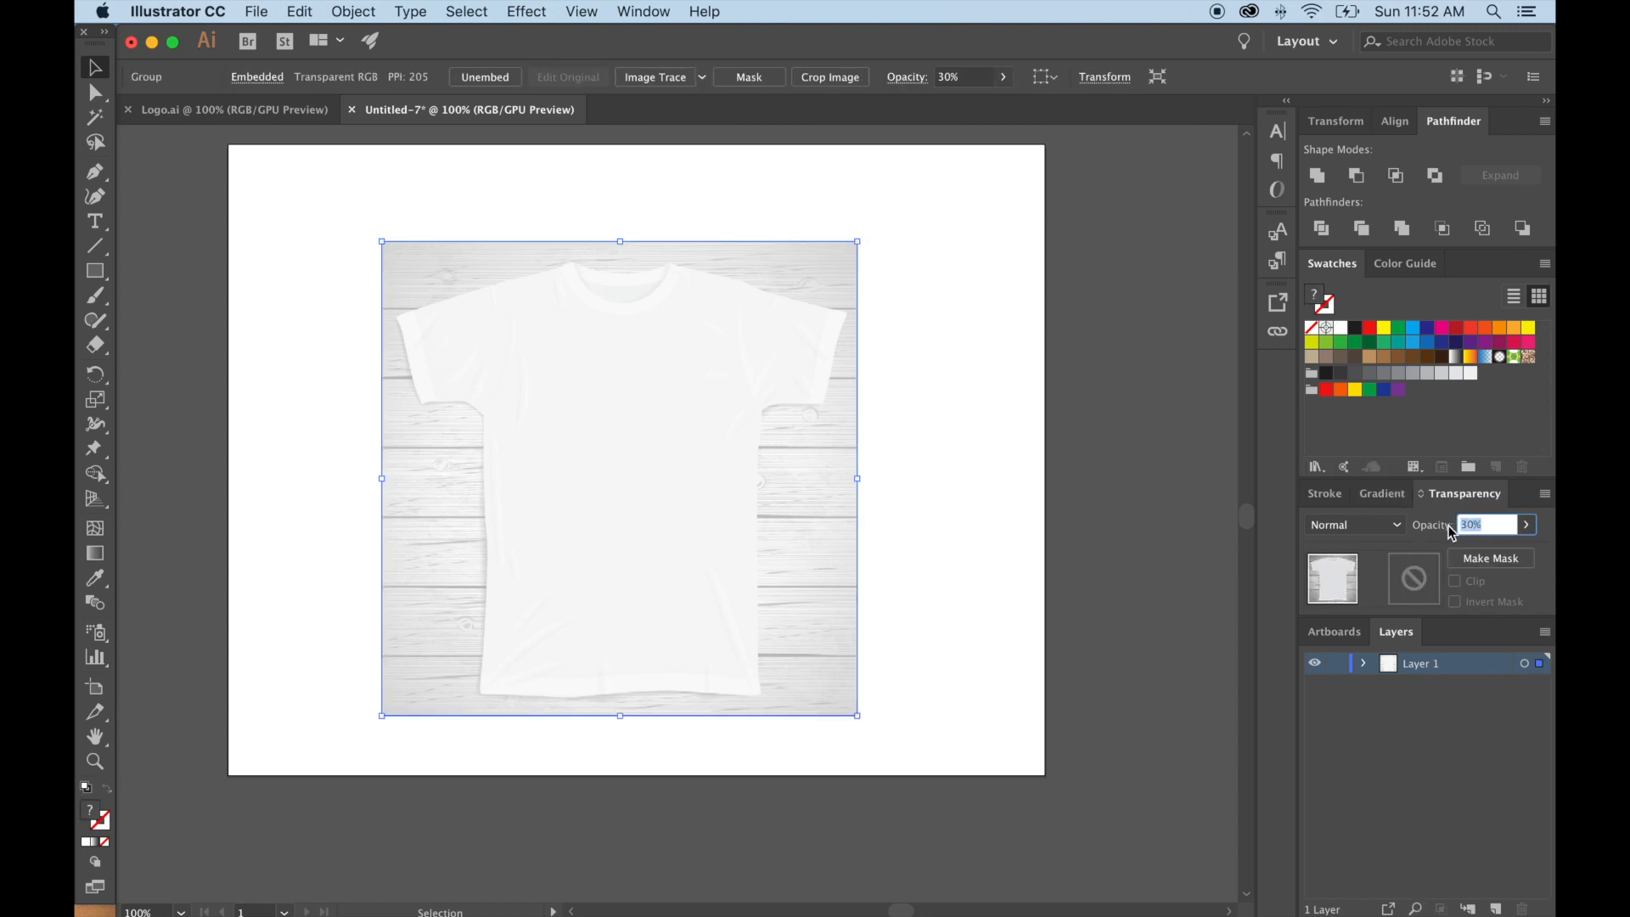
{"action": "type", "text": "40"}
{"action": "key", "text": "Return"}
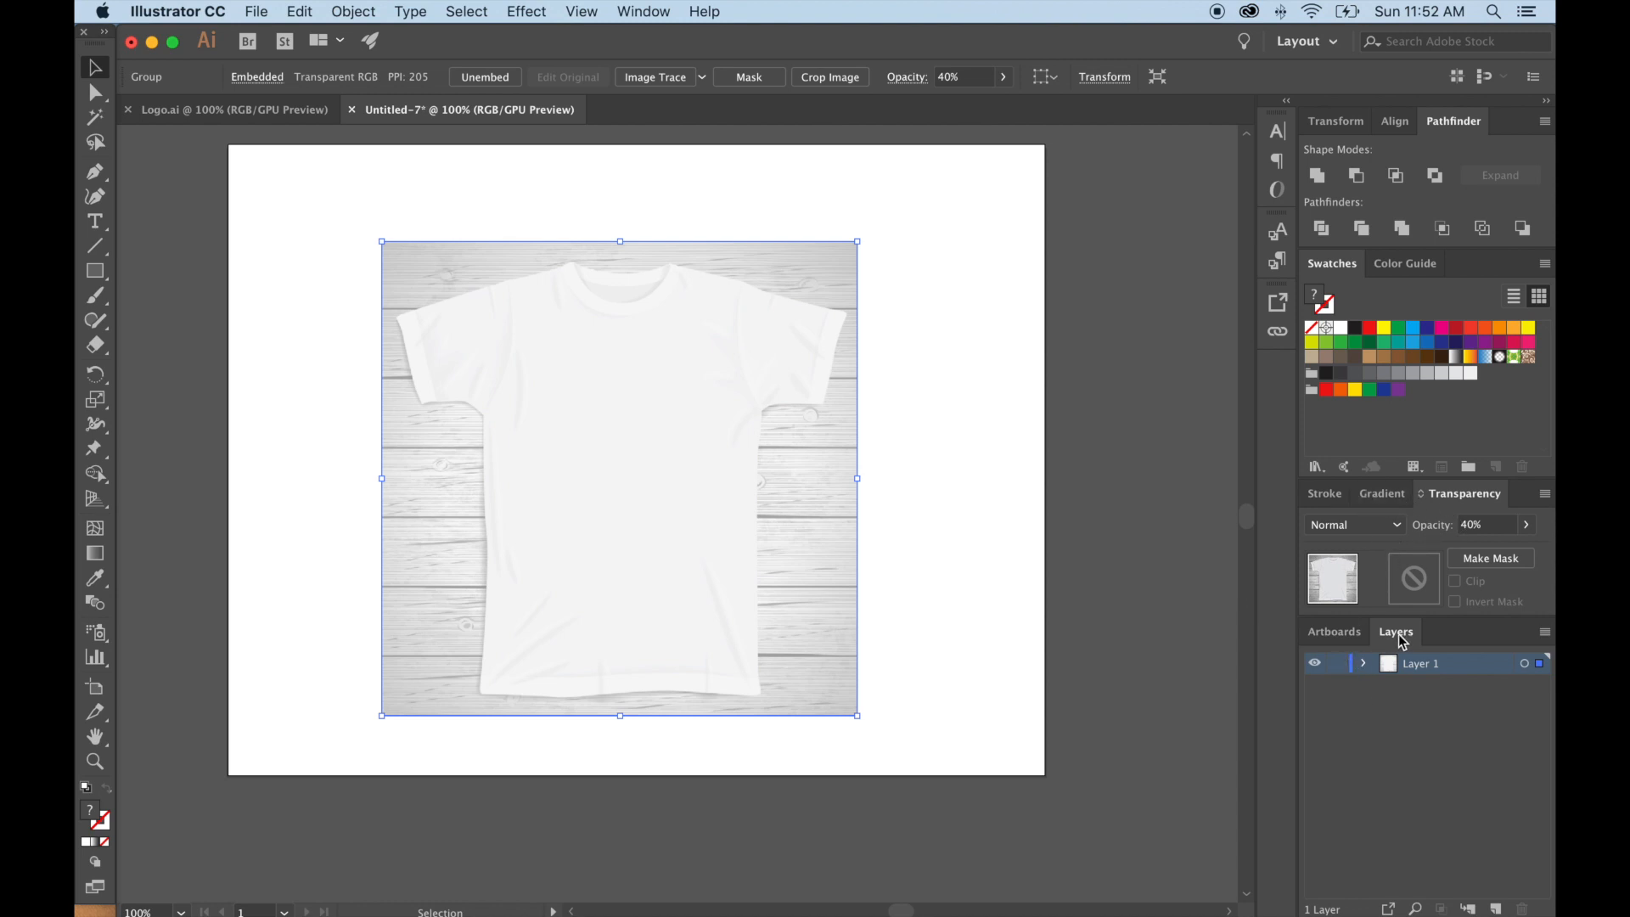
Lock the photo's layer and add a new layer above it named "Tee Shirt Outline".
{"action": "left_click", "coordinate": [1338, 665]}
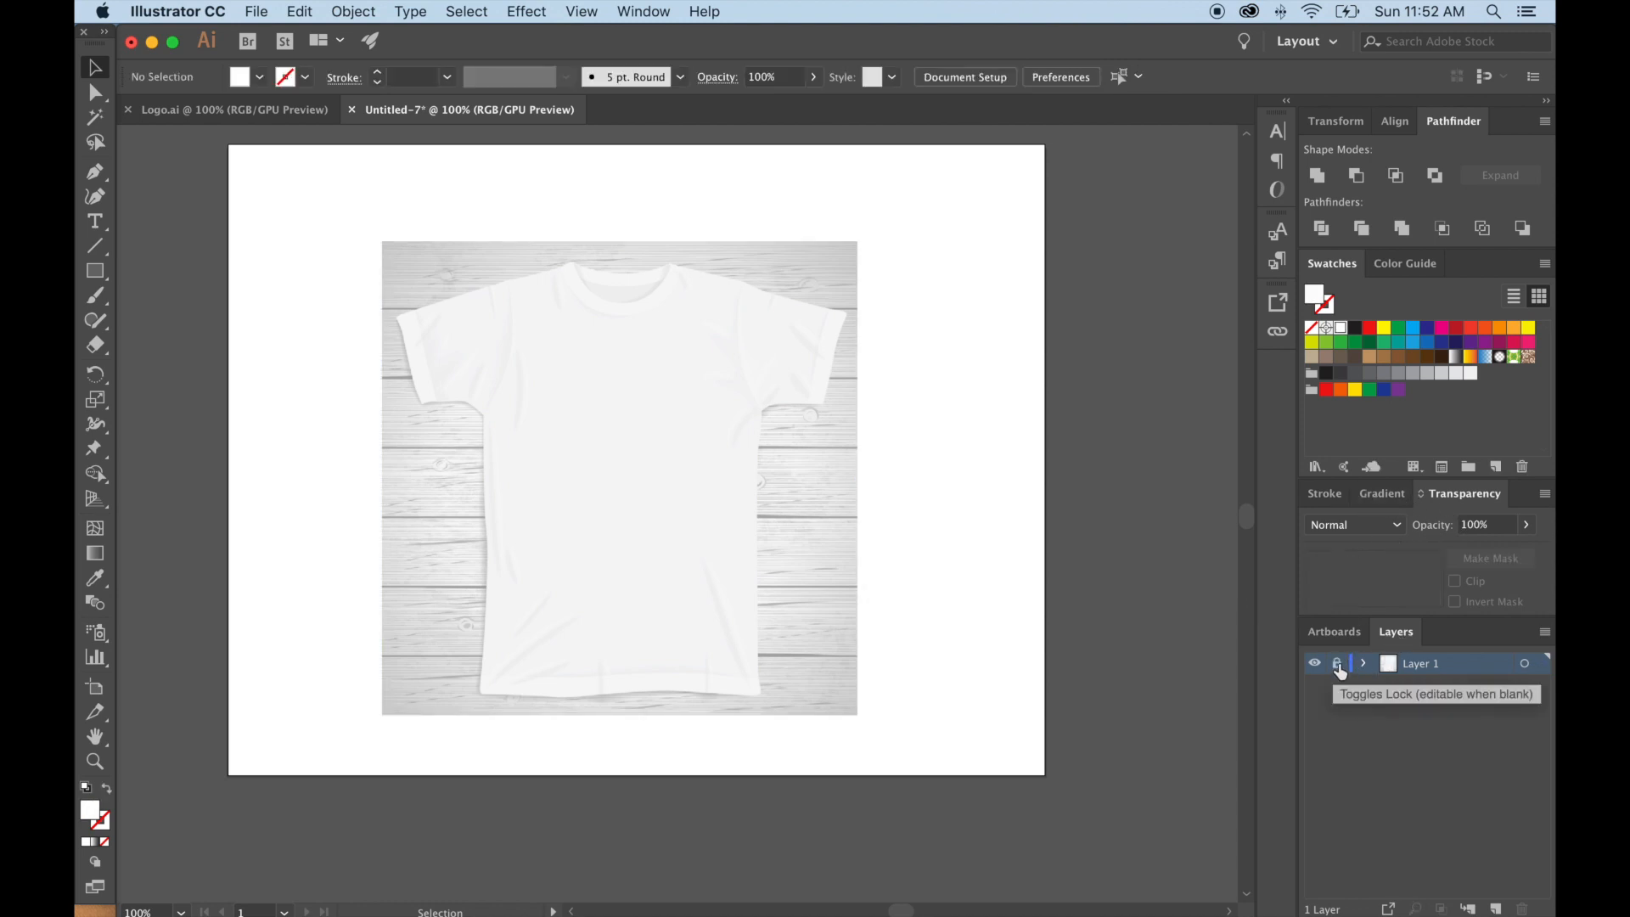
{"action": "left_click", "coordinate": [1499, 909]}
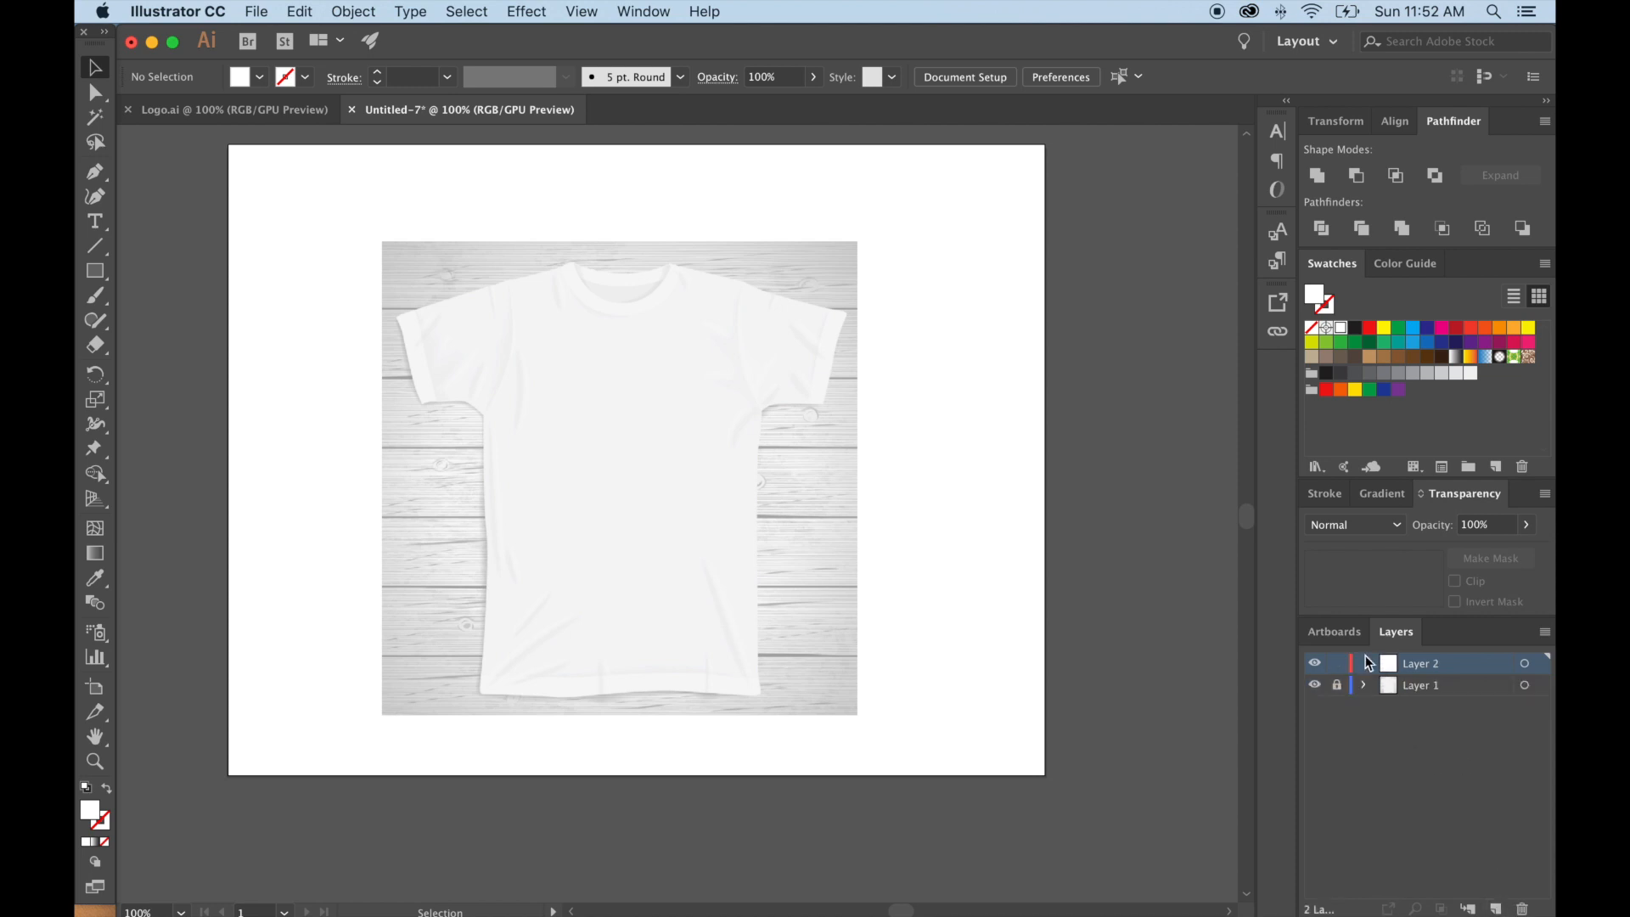
{"action": "double_click", "coordinate": [1430, 665]}
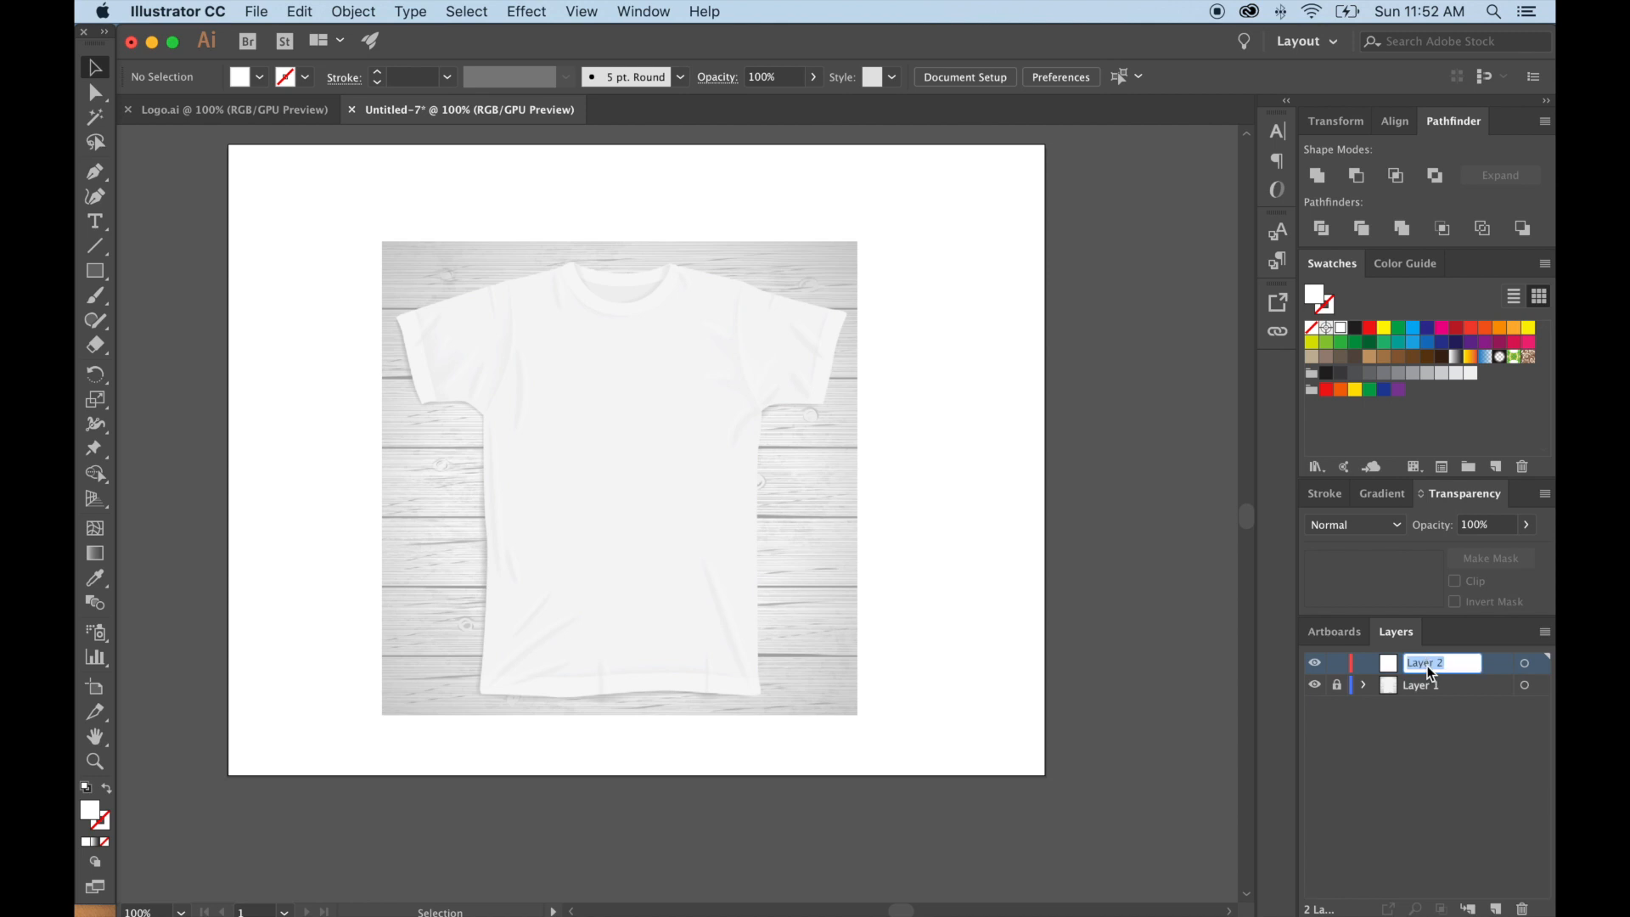
{"action": "type", "text": "Tee Shirt Outline"}
{"action": "key", "text": "Return"}
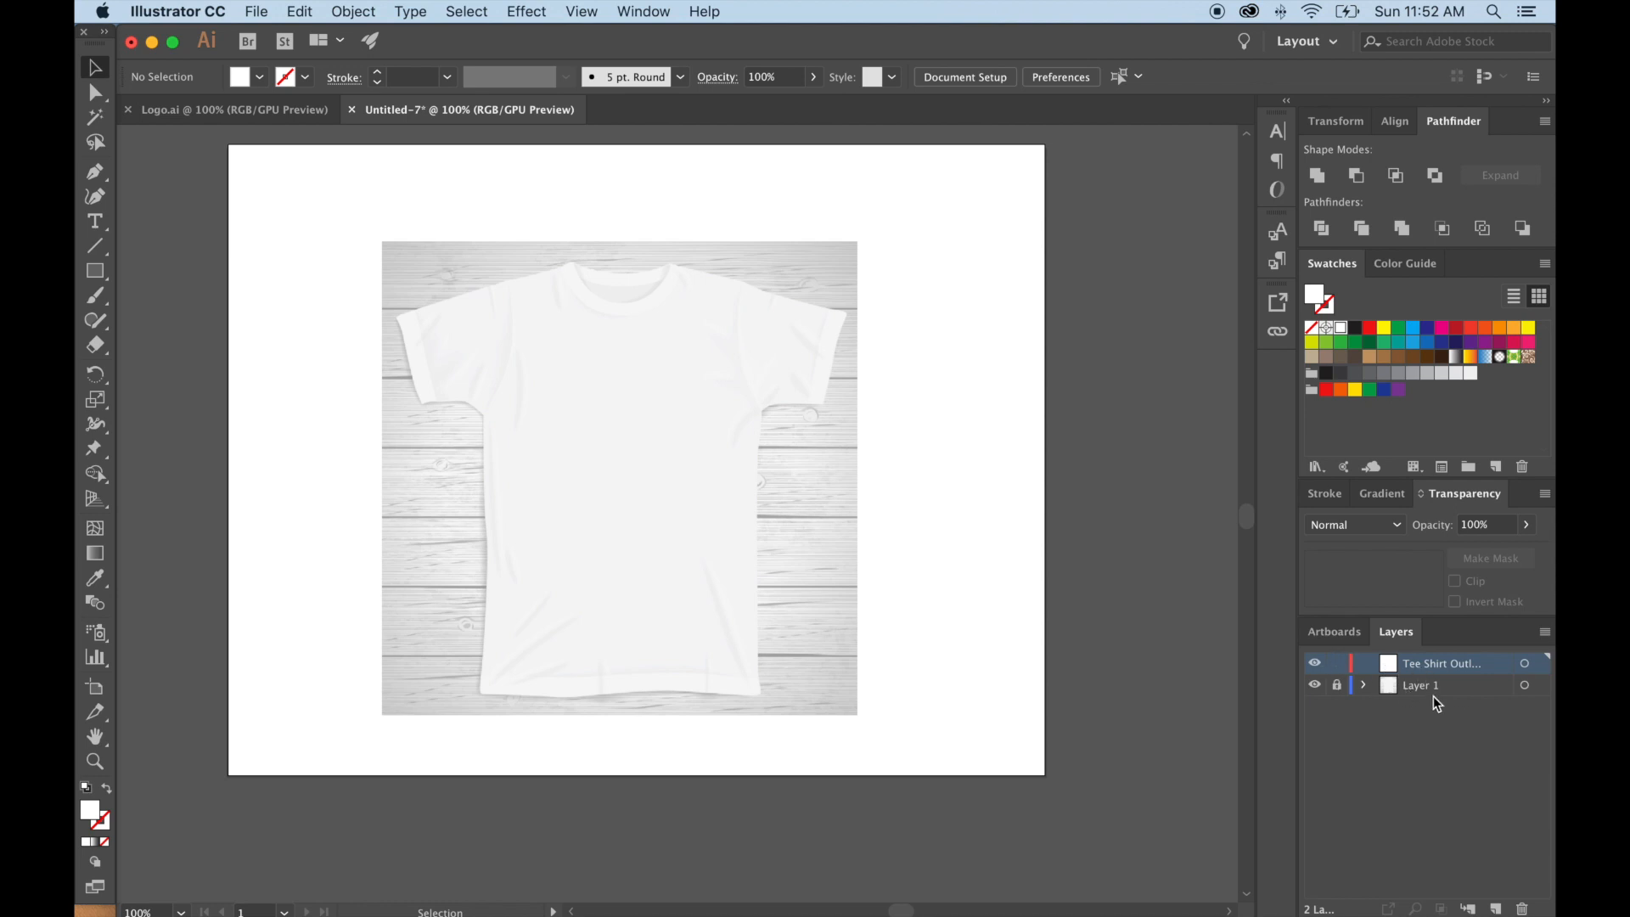
Set the colour of the Tee Shirt Outline layer to Medium Blue.
{"action": "double_click", "coordinate": [1390, 666]}
{"action": "left_click_drag", "start_coordinate": [104, 273], "coordinate": [683, 290]}
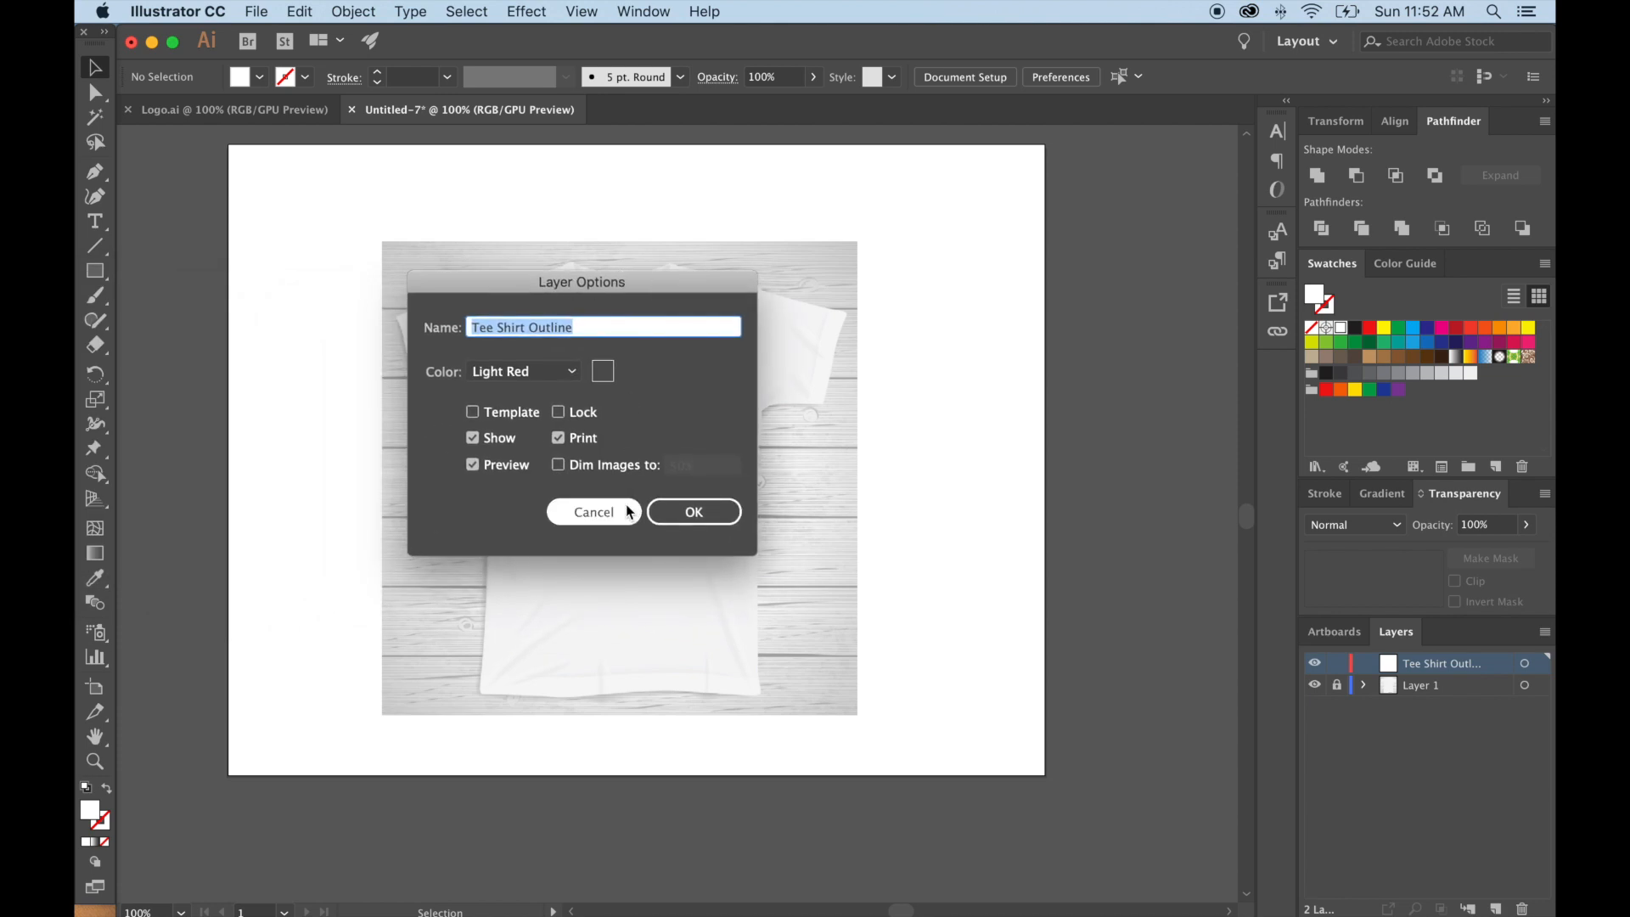
{"action": "left_click", "coordinate": [522, 371]}
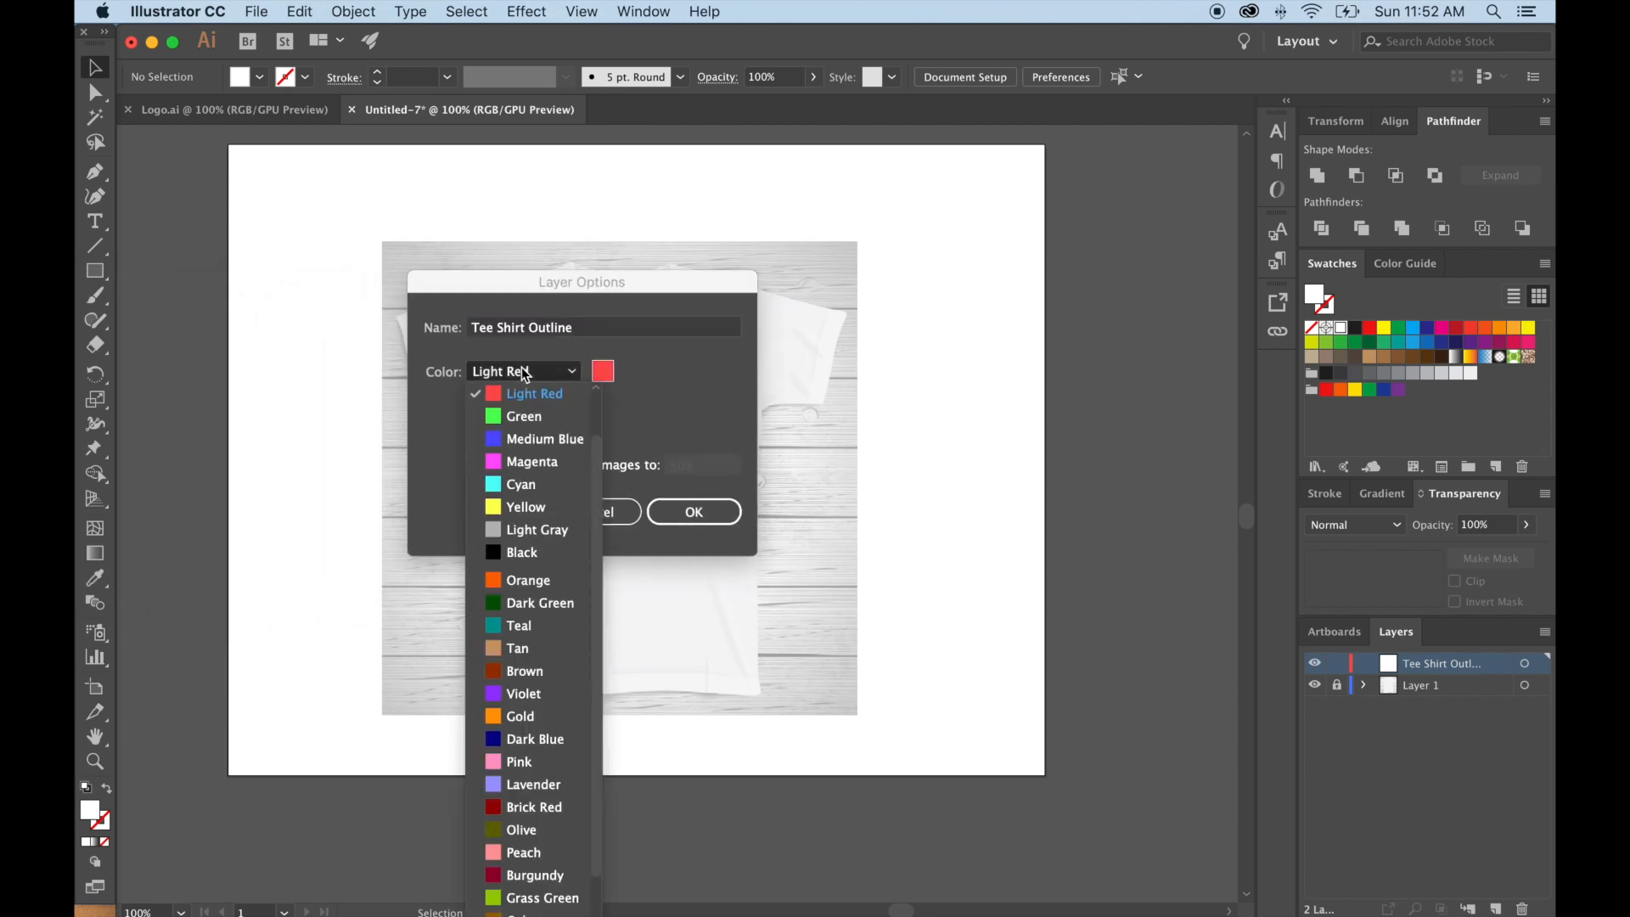
{"action": "left_click", "coordinate": [531, 439]}
{"action": "left_click", "coordinate": [720, 512]}
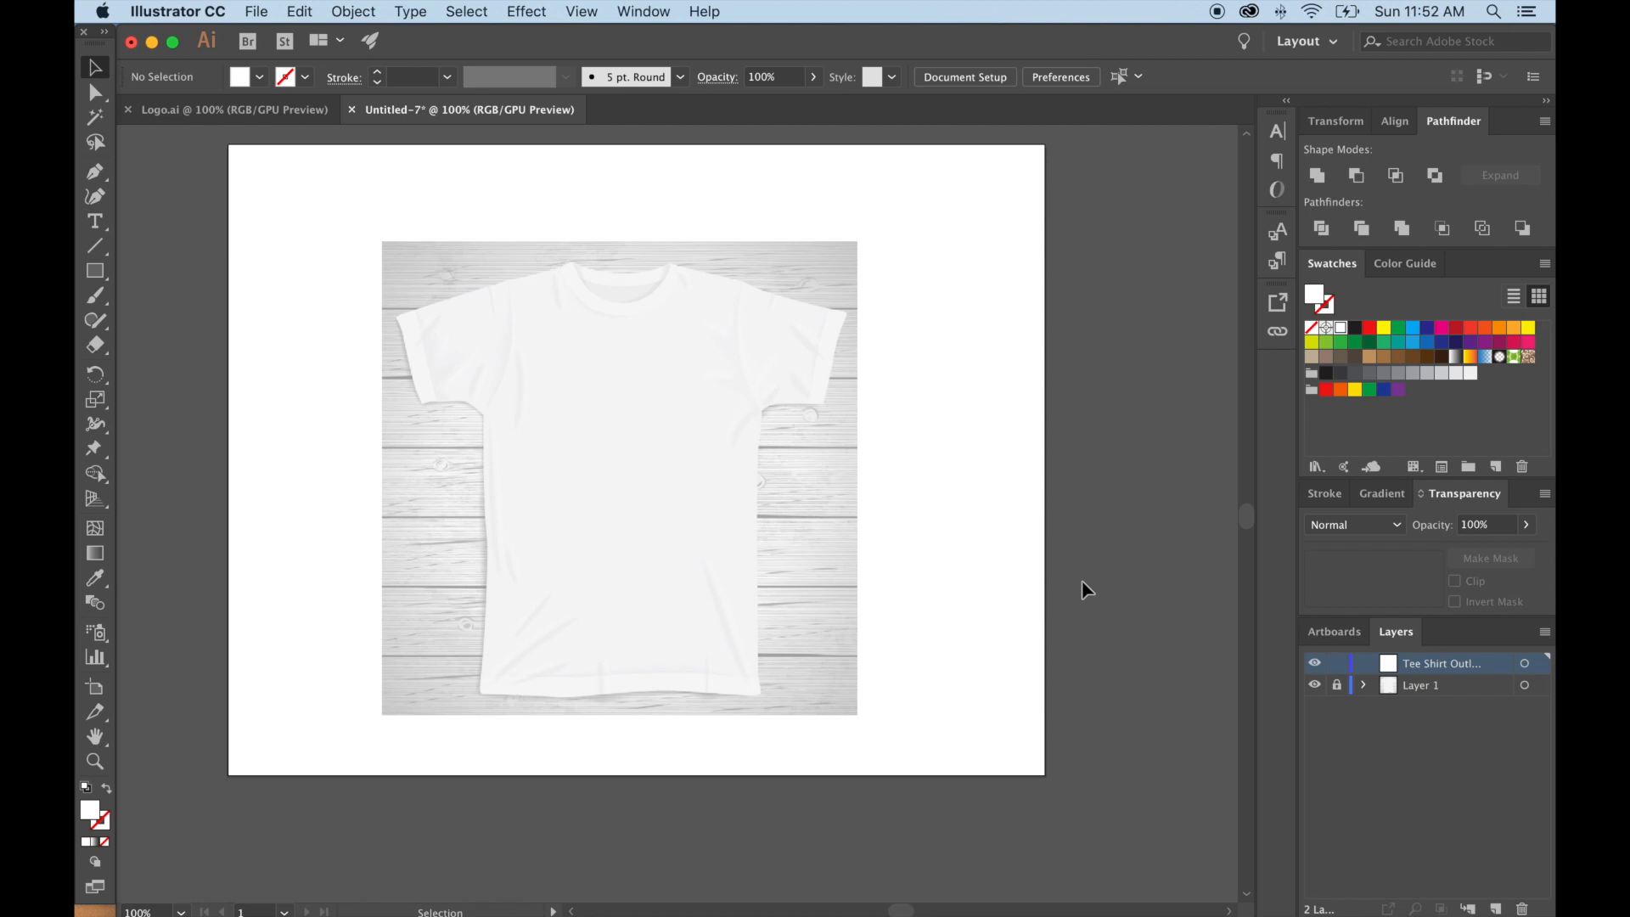
With the Pen tool, start tracing the shirt beside the collar and follow the left shoulder down to the sleeve's outer tip.
{"action": "left_click", "coordinate": [100, 176]}
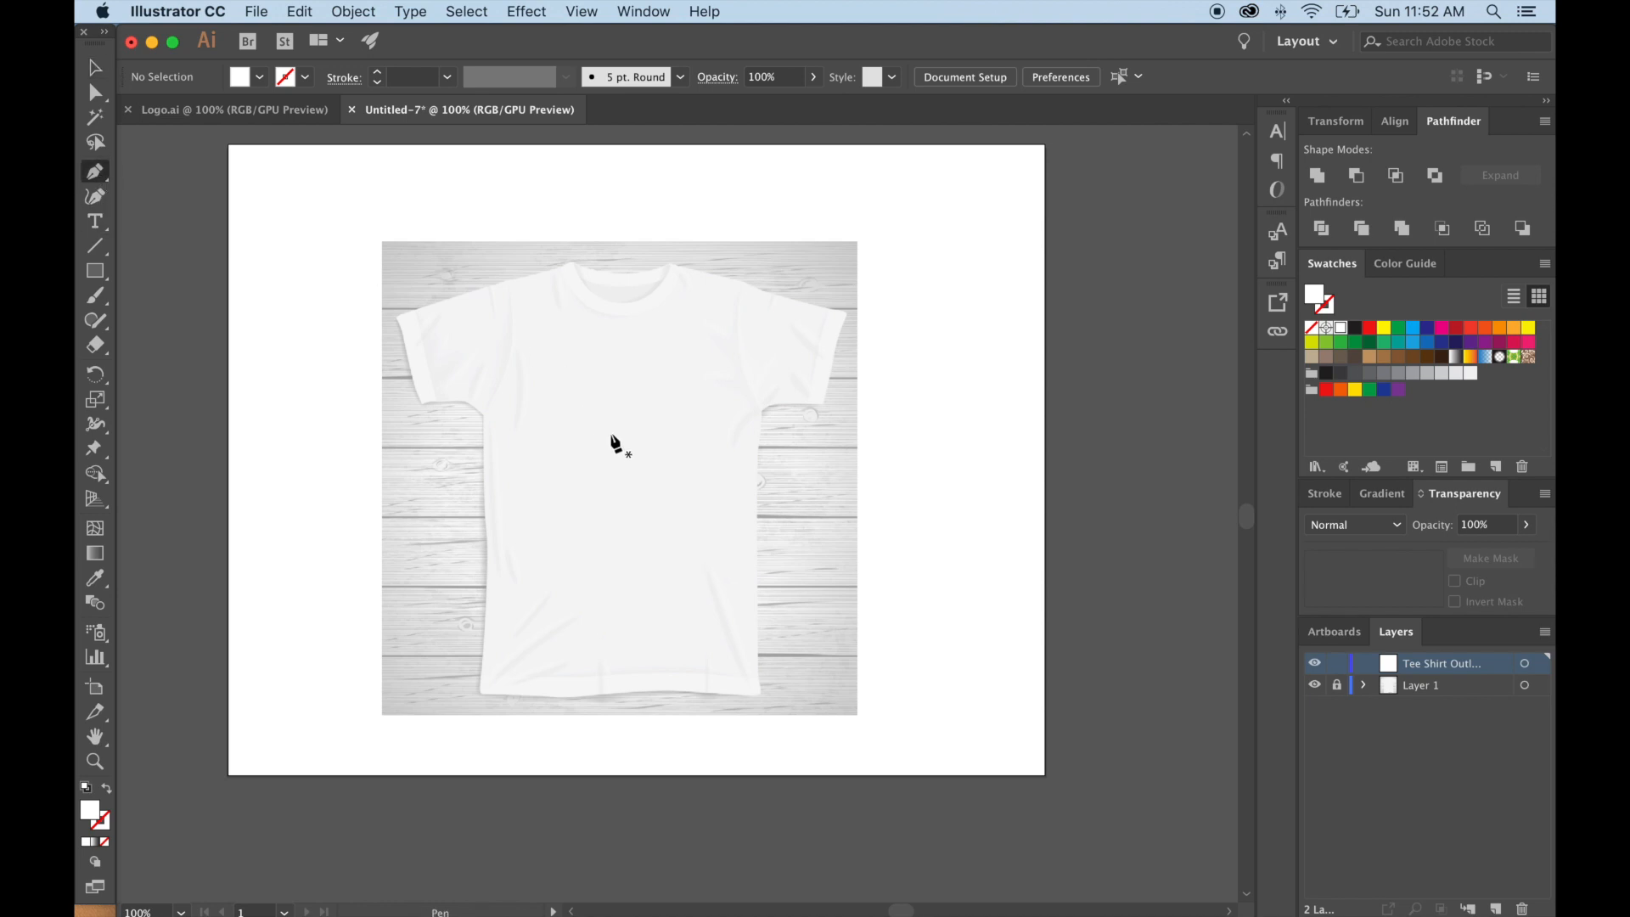
{"action": "key", "text": "super+equal"}
{"action": "key", "text": "super+equal"}
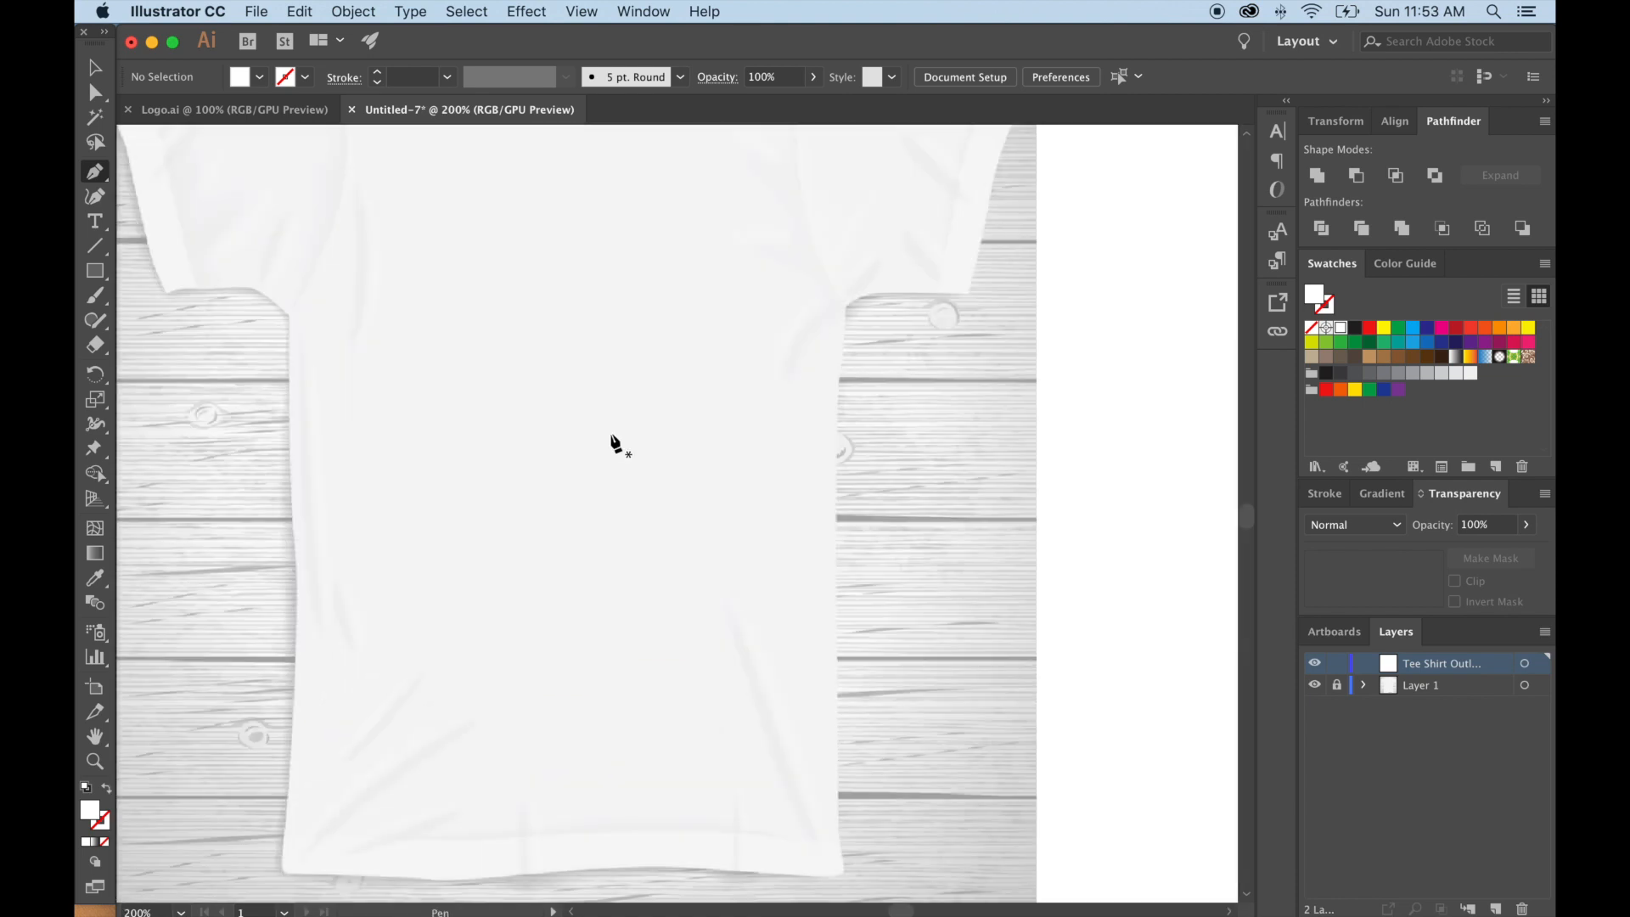
{"action": "left_click_drag", "start_coordinate": [485, 331], "coordinate": [716, 482]}
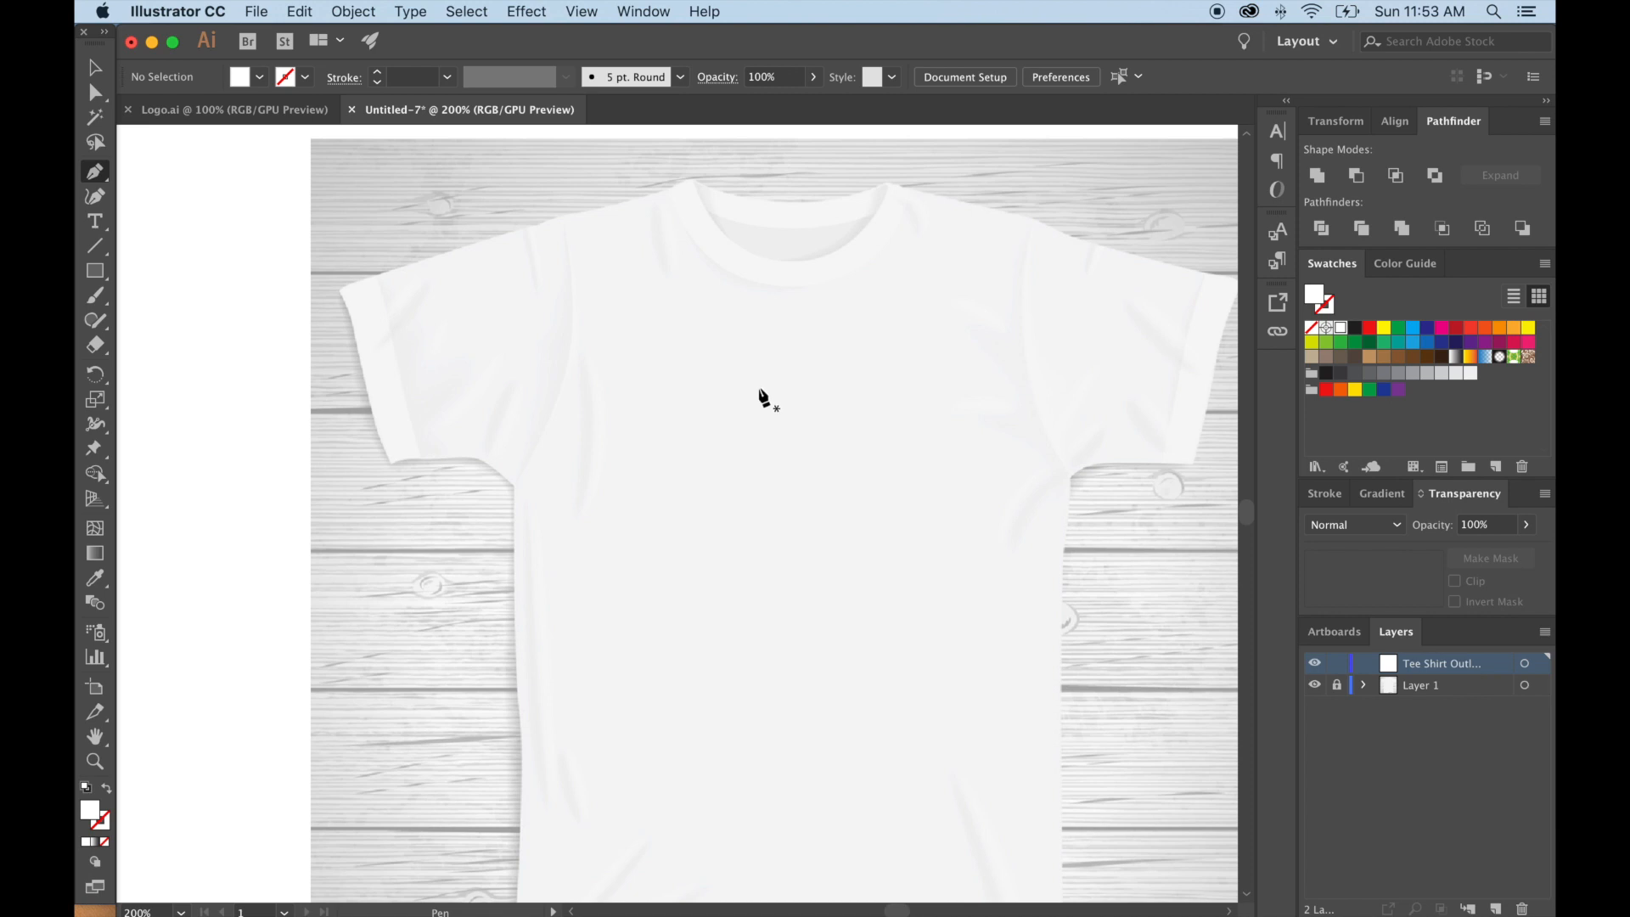
{"action": "key", "text": "super+equal"}
{"action": "left_click_drag", "start_coordinate": [702, 331], "coordinate": [807, 495]}
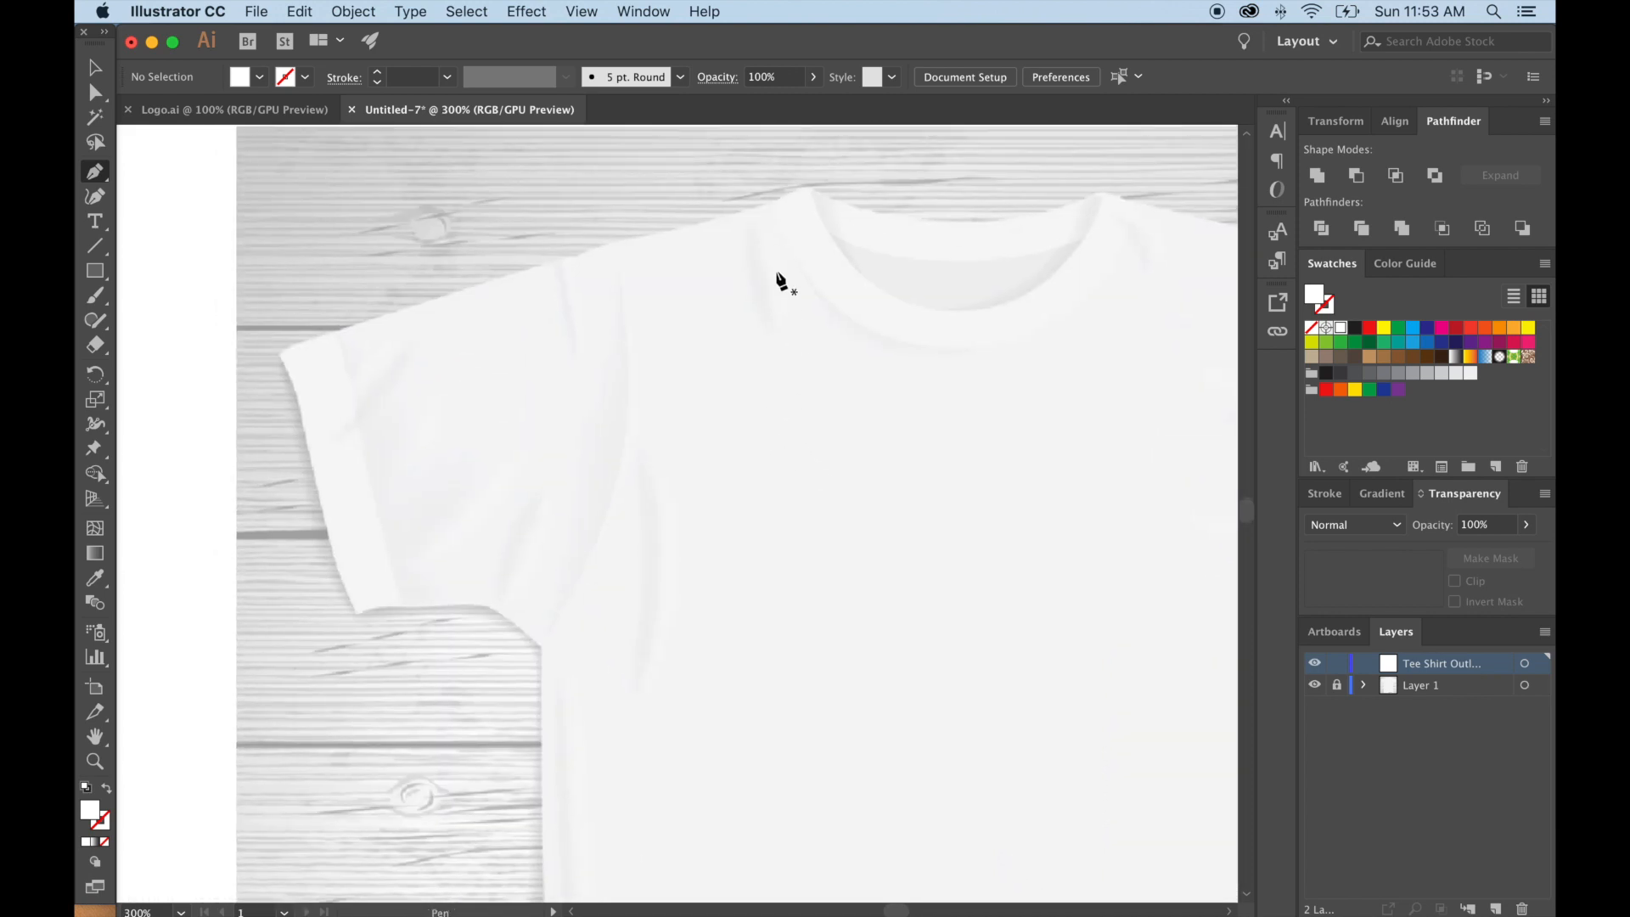
{"action": "left_click", "coordinate": [775, 204]}
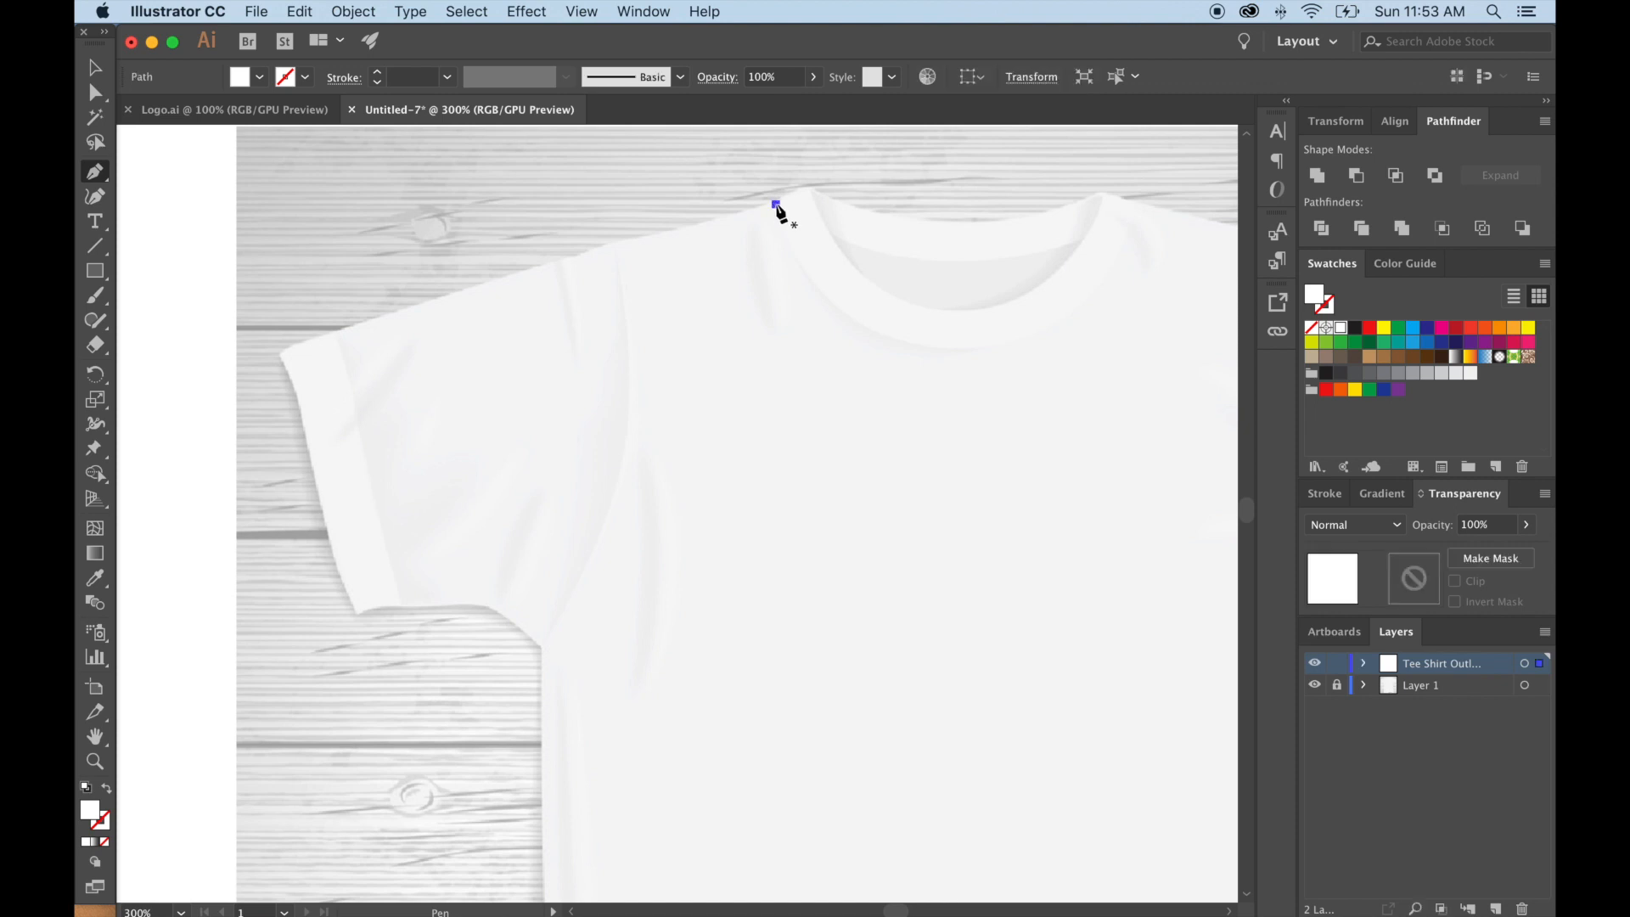
{"action": "left_click", "coordinate": [614, 245]}
{"action": "left_click_drag", "start_coordinate": [605, 251], "coordinate": [604, 251]}
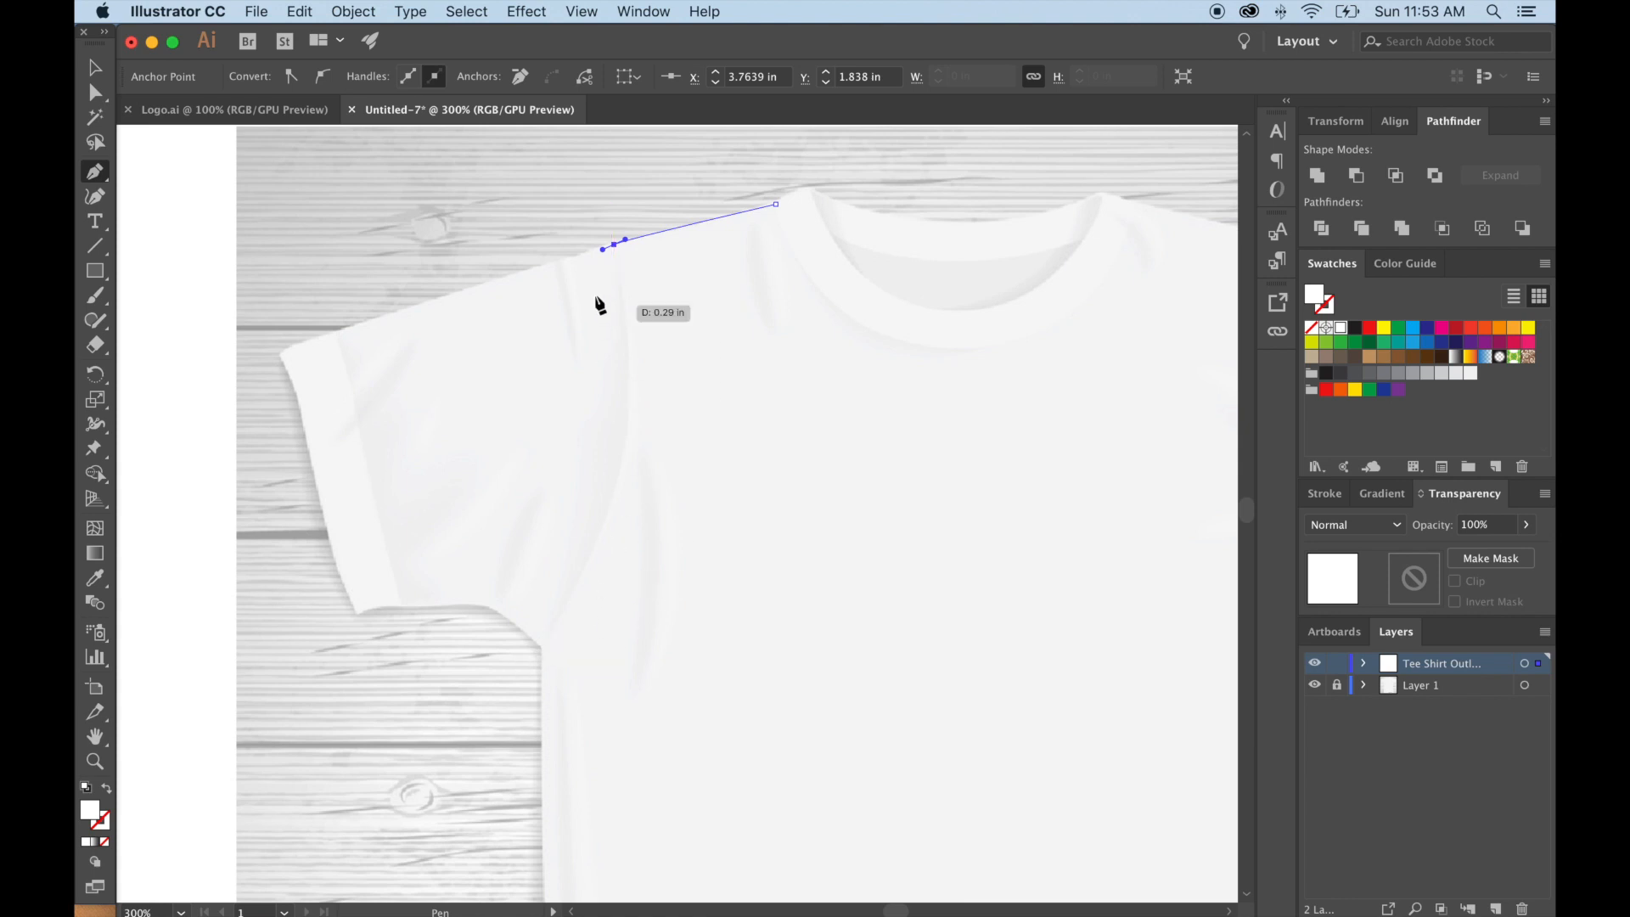
{"action": "left_click", "coordinate": [615, 246]}
{"action": "left_click", "coordinate": [524, 272]}
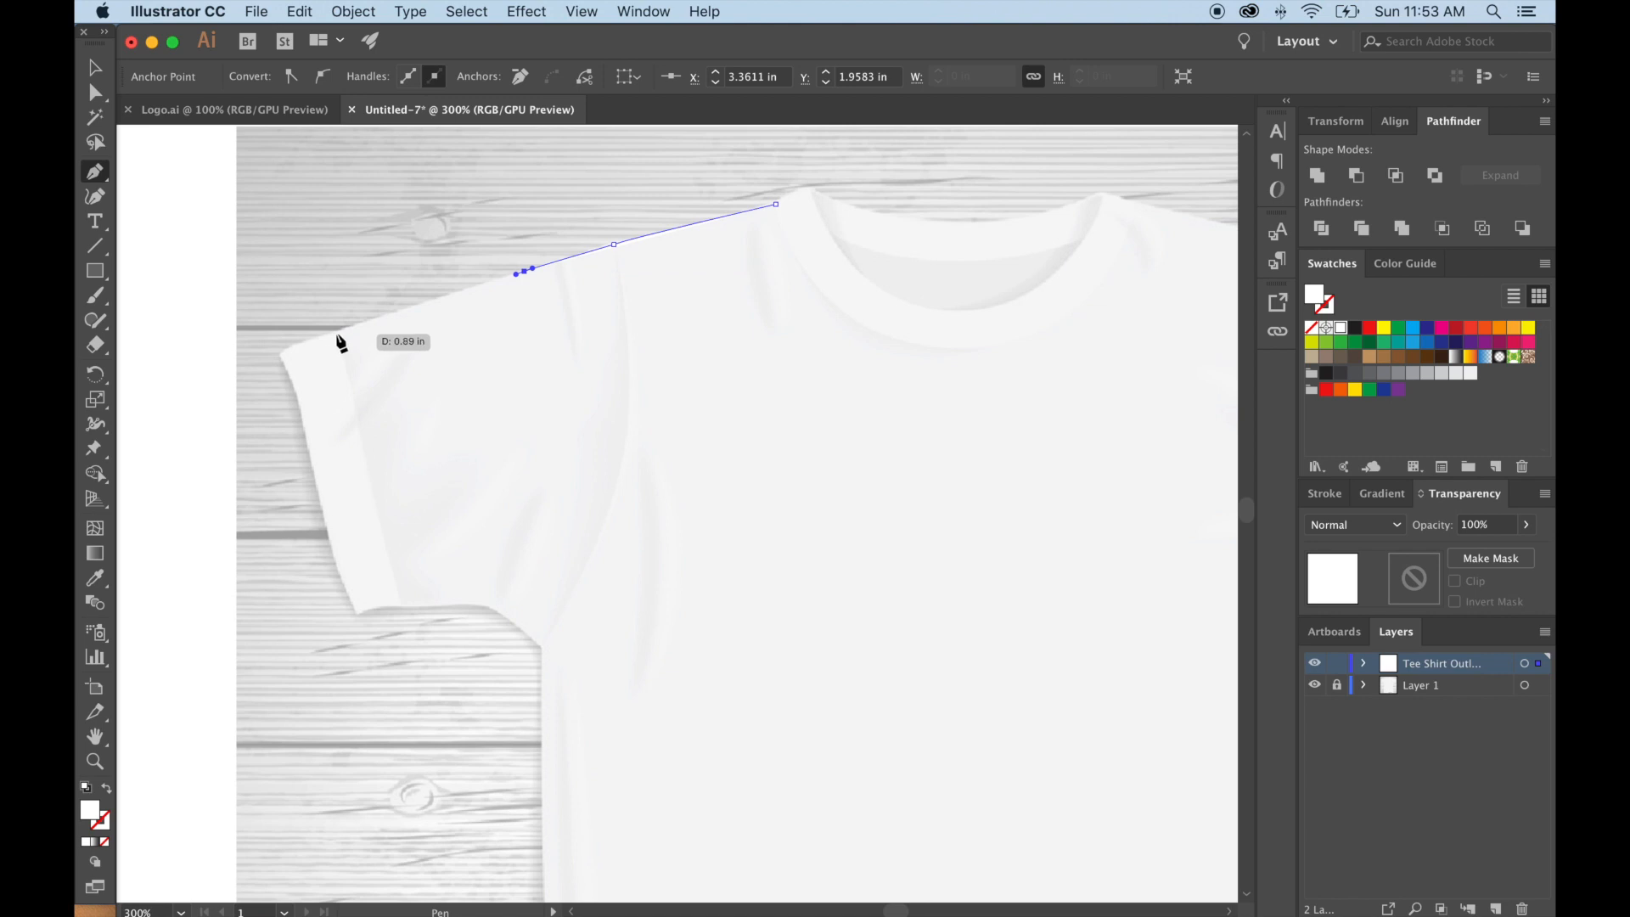
{"action": "left_click_drag", "start_coordinate": [280, 353], "coordinate": [271, 364]}
{"action": "left_click", "coordinate": [280, 353]}
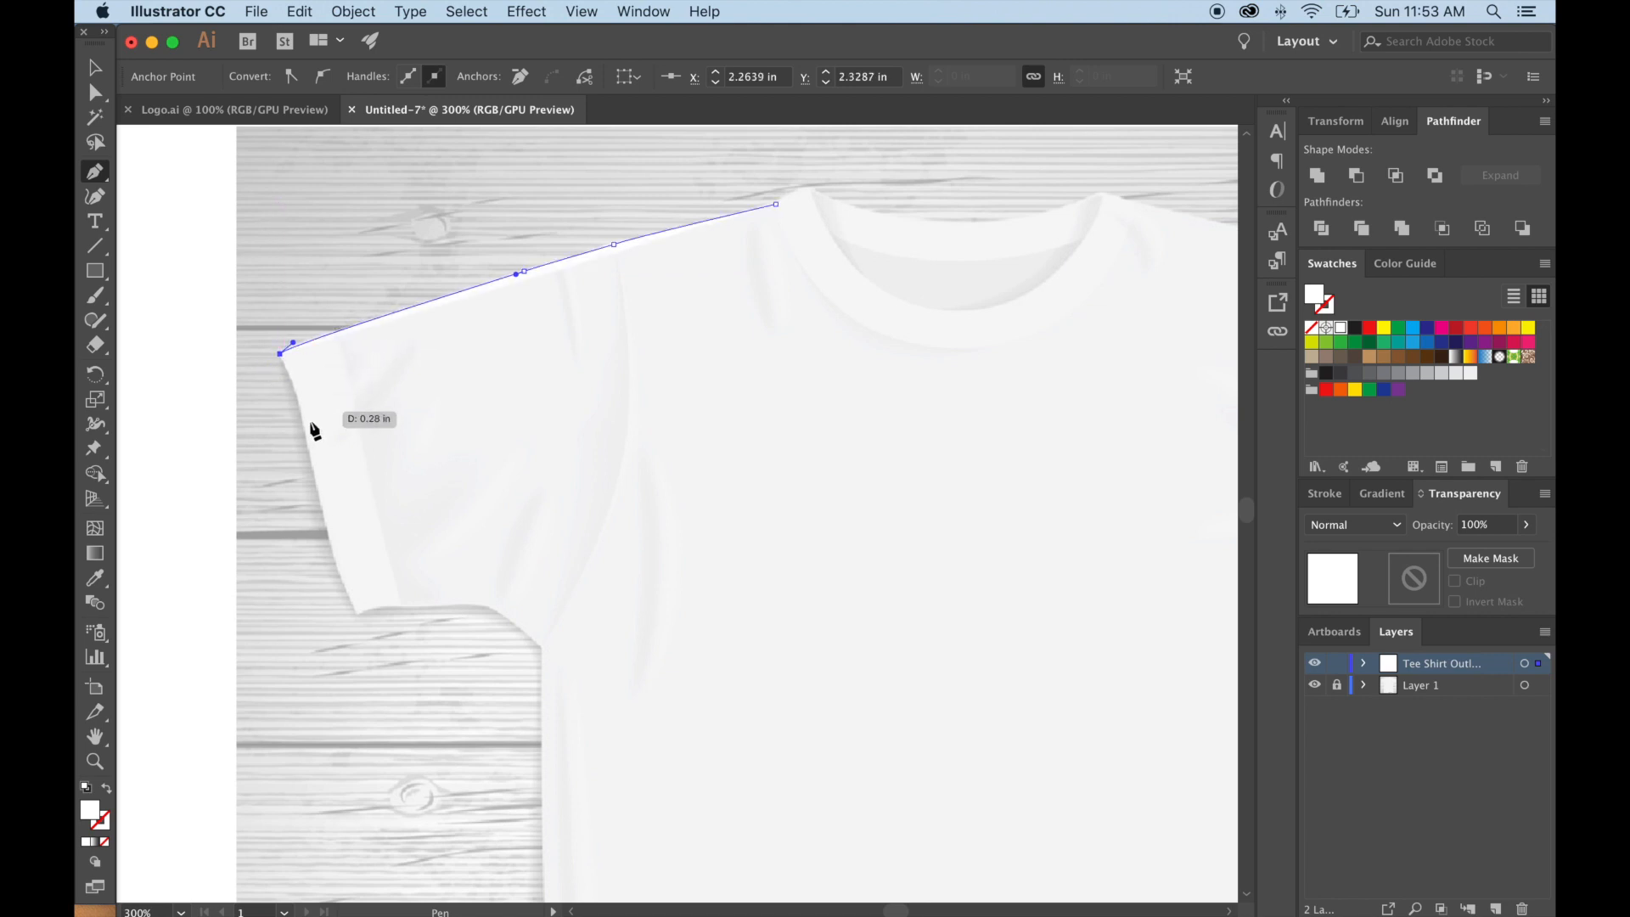
Continue the path down the left sleeve opening and along the sleeve's underside to the armpit, ending in a curve.
{"action": "left_click_drag", "start_coordinate": [305, 437], "coordinate": [310, 461]}
{"action": "left_click_drag", "start_coordinate": [356, 614], "coordinate": [364, 629]}
{"action": "left_click", "coordinate": [356, 614]}
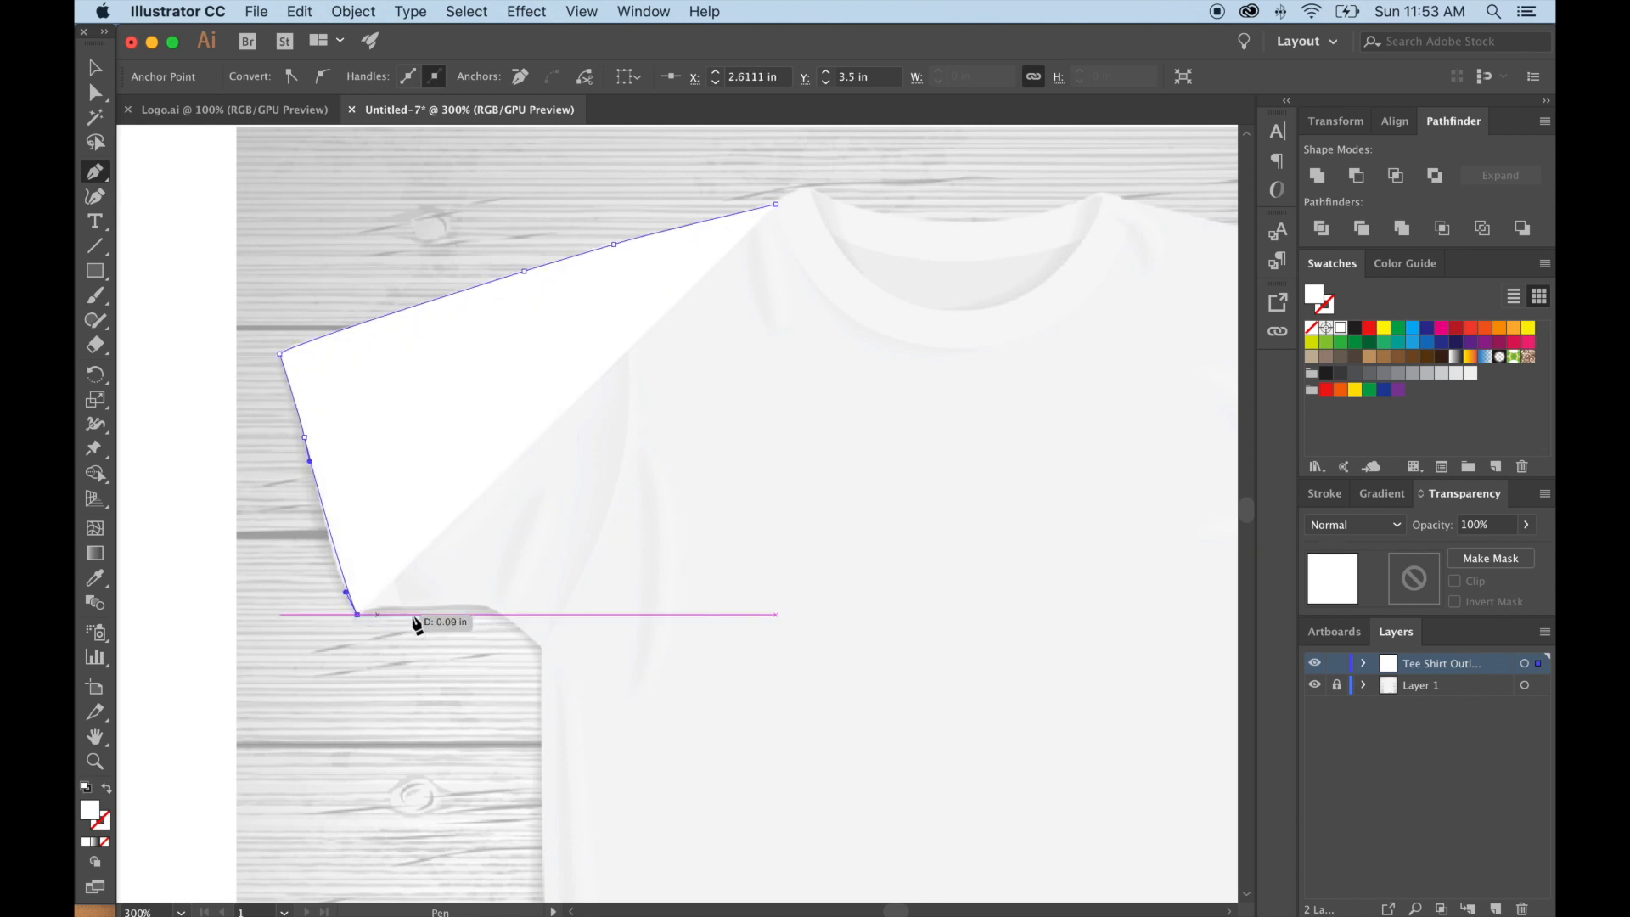
{"action": "left_click_drag", "start_coordinate": [441, 606], "coordinate": [446, 608]}
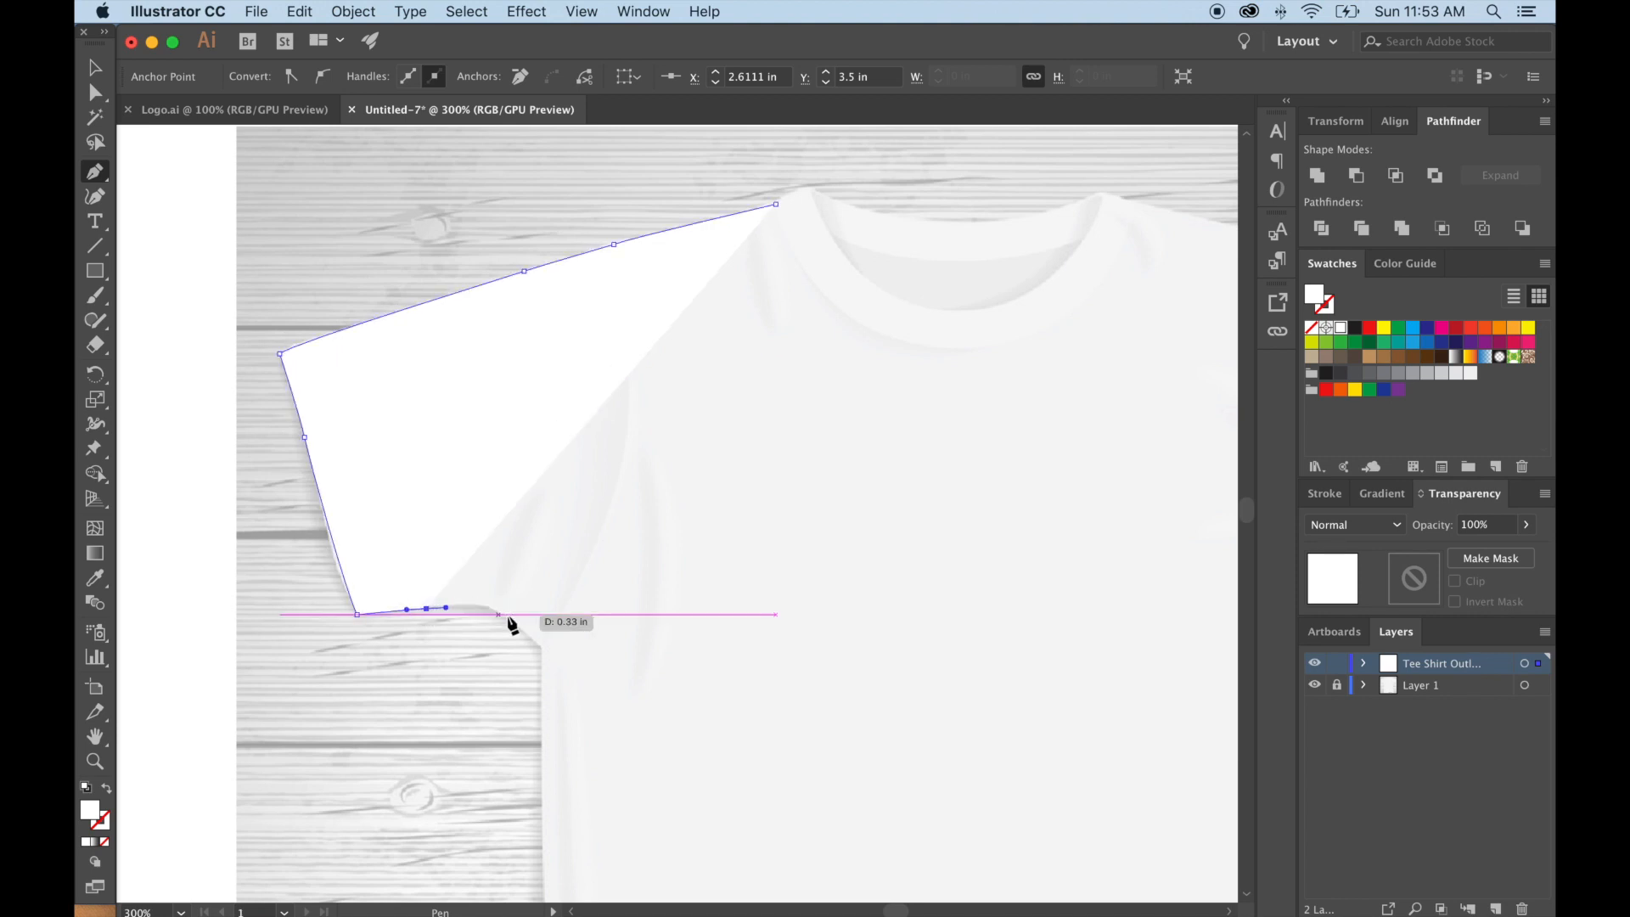
{"action": "left_click_drag", "start_coordinate": [537, 647], "coordinate": [613, 470]}
Swap the path's fill and stroke to give it no fill and a white stroke, and open the stroke colour for editing.
{"action": "key", "text": "space"}
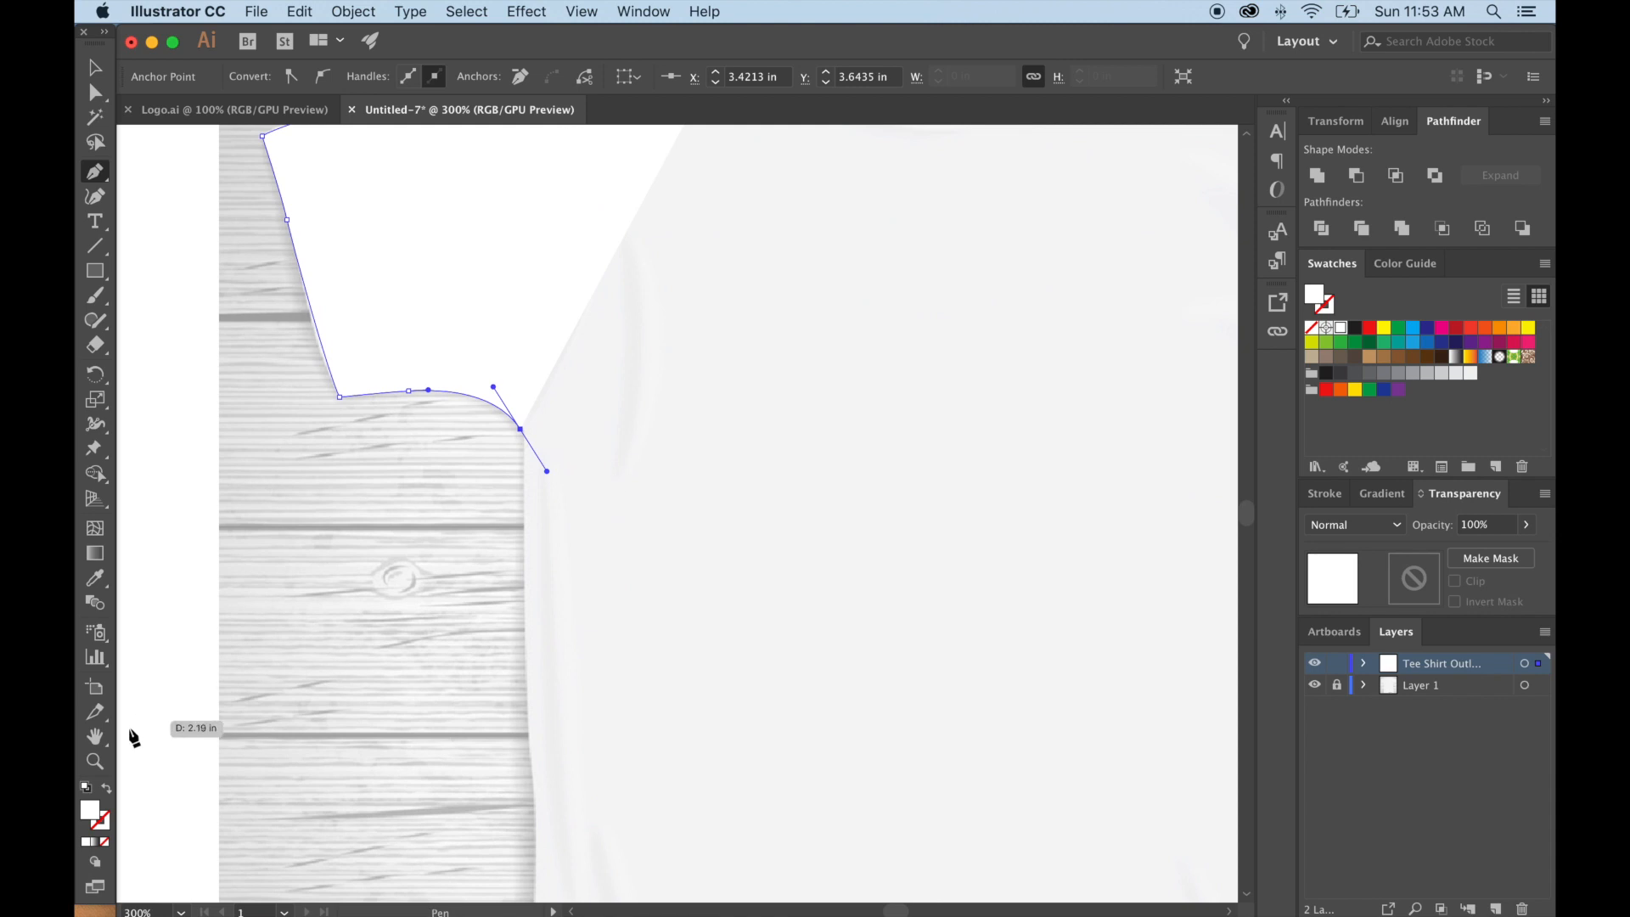
{"action": "left_click", "coordinate": [106, 788]}
{"action": "left_click", "coordinate": [106, 828]}
Continue the path with curved points from the armpit down the left side of the shirt's body to just above the hem.
{"action": "scroll", "coordinate": [433, 574], "scroll_direction": "up", "scroll_amount": 3}
{"action": "scroll", "coordinate": [433, 576], "scroll_direction": "down", "scroll_amount": 5}
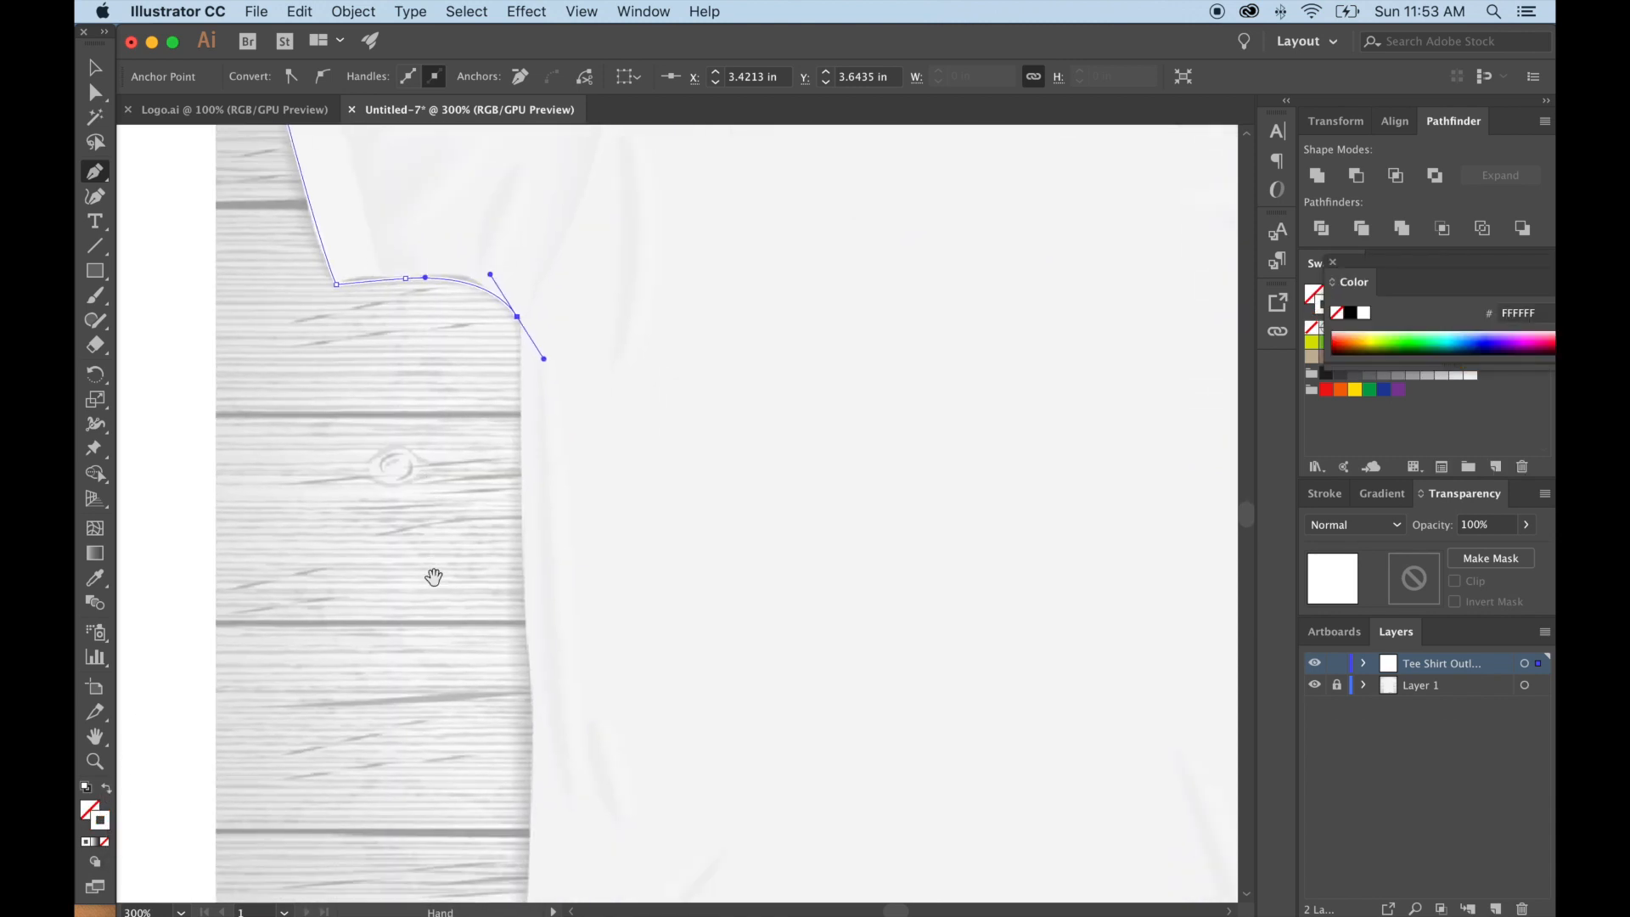
{"action": "key", "text": "super+minus"}
{"action": "left_click_drag", "start_coordinate": [905, 639], "coordinate": [713, 433]}
{"action": "left_click", "coordinate": [480, 300]}
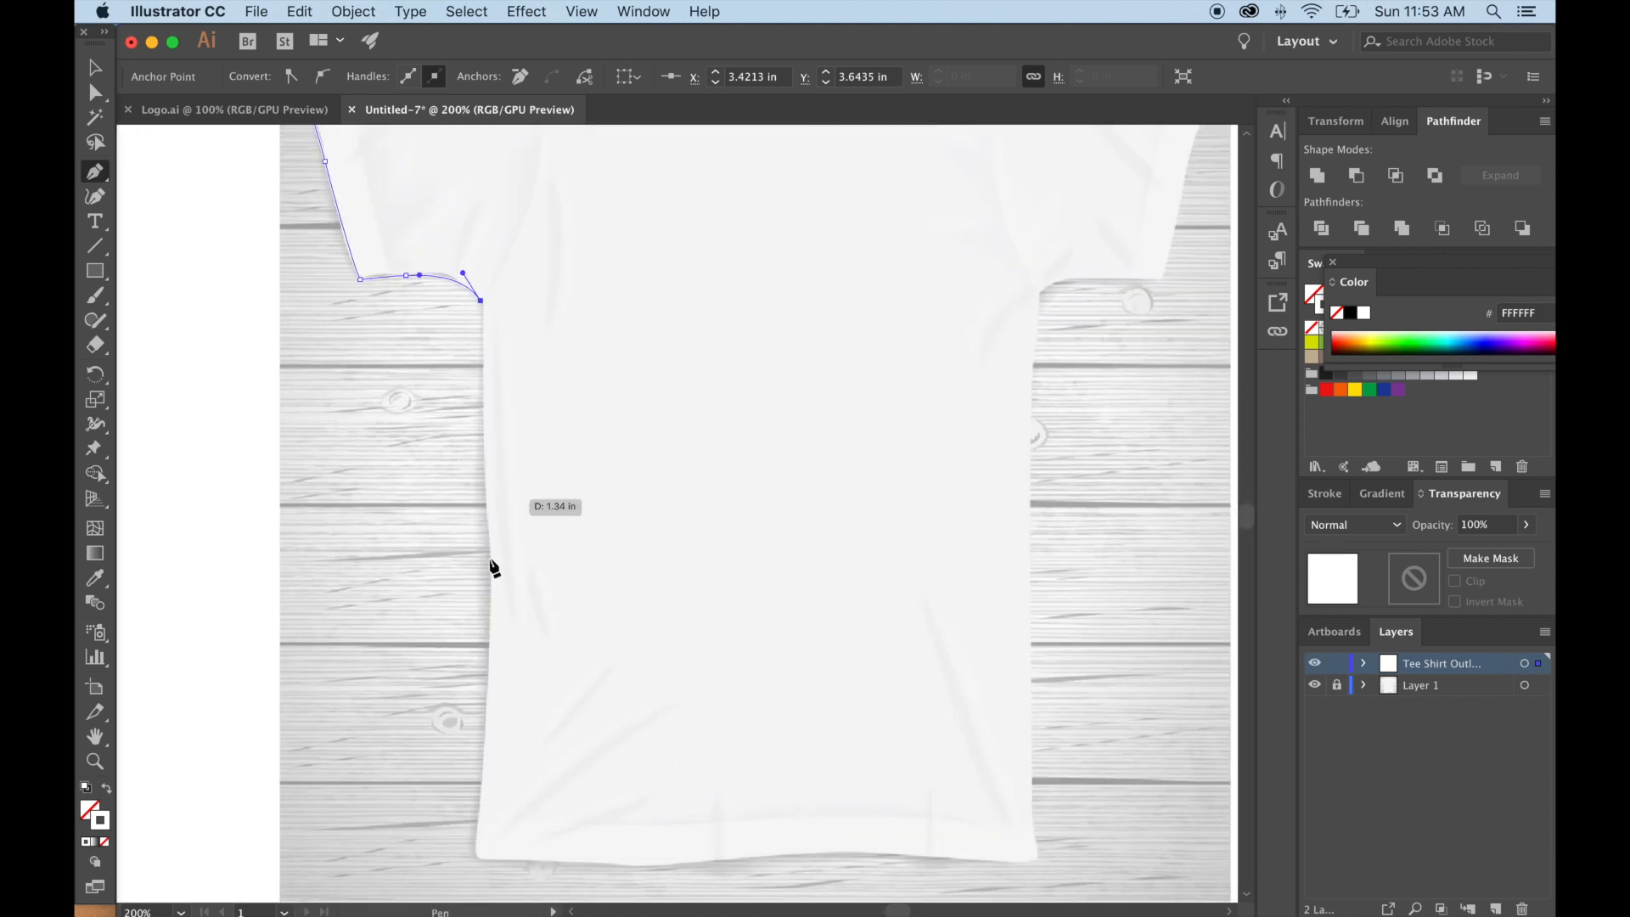
{"action": "left_click_drag", "start_coordinate": [484, 513], "coordinate": [487, 547]}
{"action": "left_click_drag", "start_coordinate": [479, 748], "coordinate": [479, 778]}
Extend the path to the left corner of the shirt's hem and convert the end point to a corner.
{"action": "key", "text": "space"}
{"action": "scroll", "coordinate": [531, 778], "scroll_direction": "up", "scroll_amount": 2}
{"action": "scroll", "coordinate": [530, 778], "scroll_direction": "down", "scroll_amount": 4}
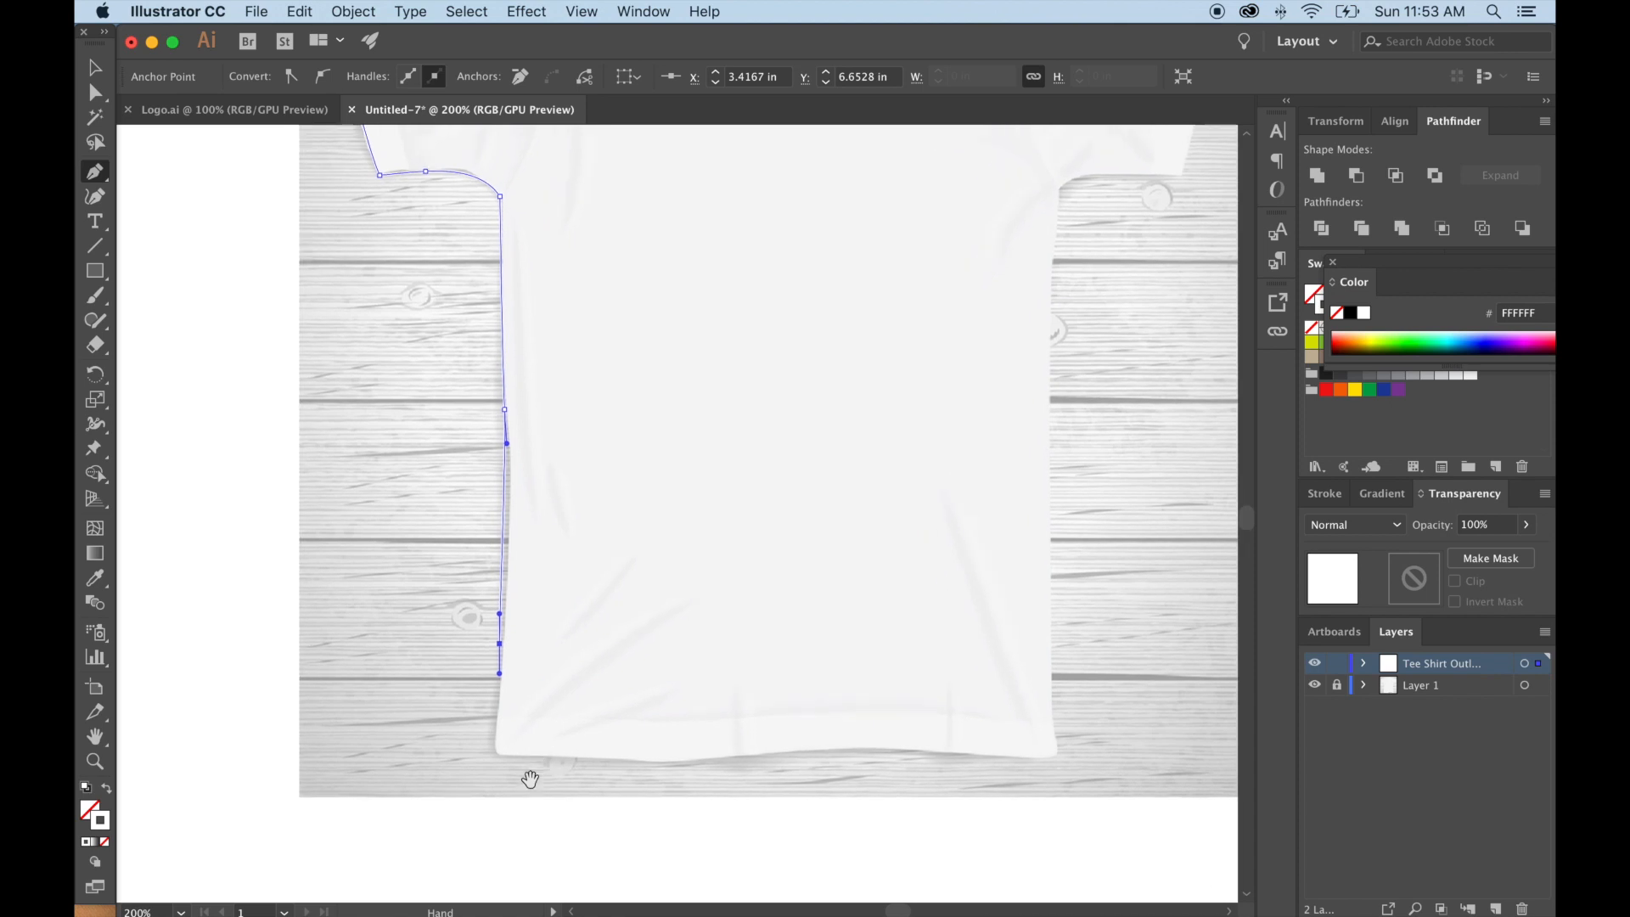
{"action": "scroll", "coordinate": [531, 778], "scroll_direction": "down", "scroll_amount": 2}
{"action": "left_click_drag", "start_coordinate": [512, 692], "coordinate": [514, 718]}
{"action": "left_click", "coordinate": [511, 693]}
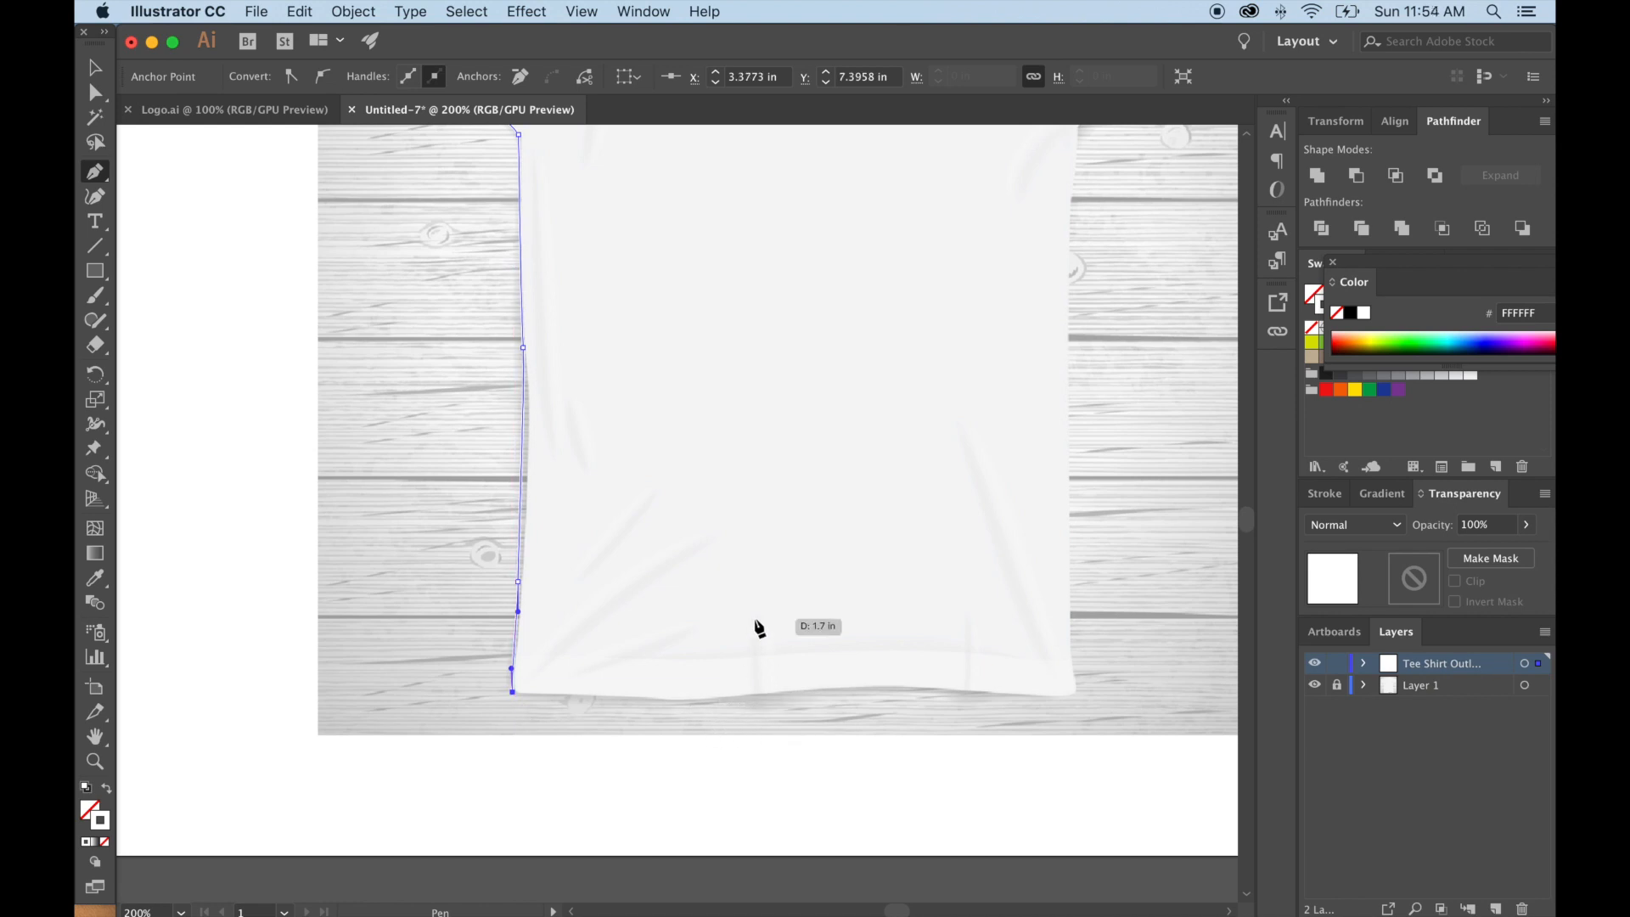
Dock the Color panel beside Swatches and set the stroke of the traced half outline to black.
{"action": "scroll", "coordinate": [758, 626], "scroll_direction": "up", "scroll_amount": 10}
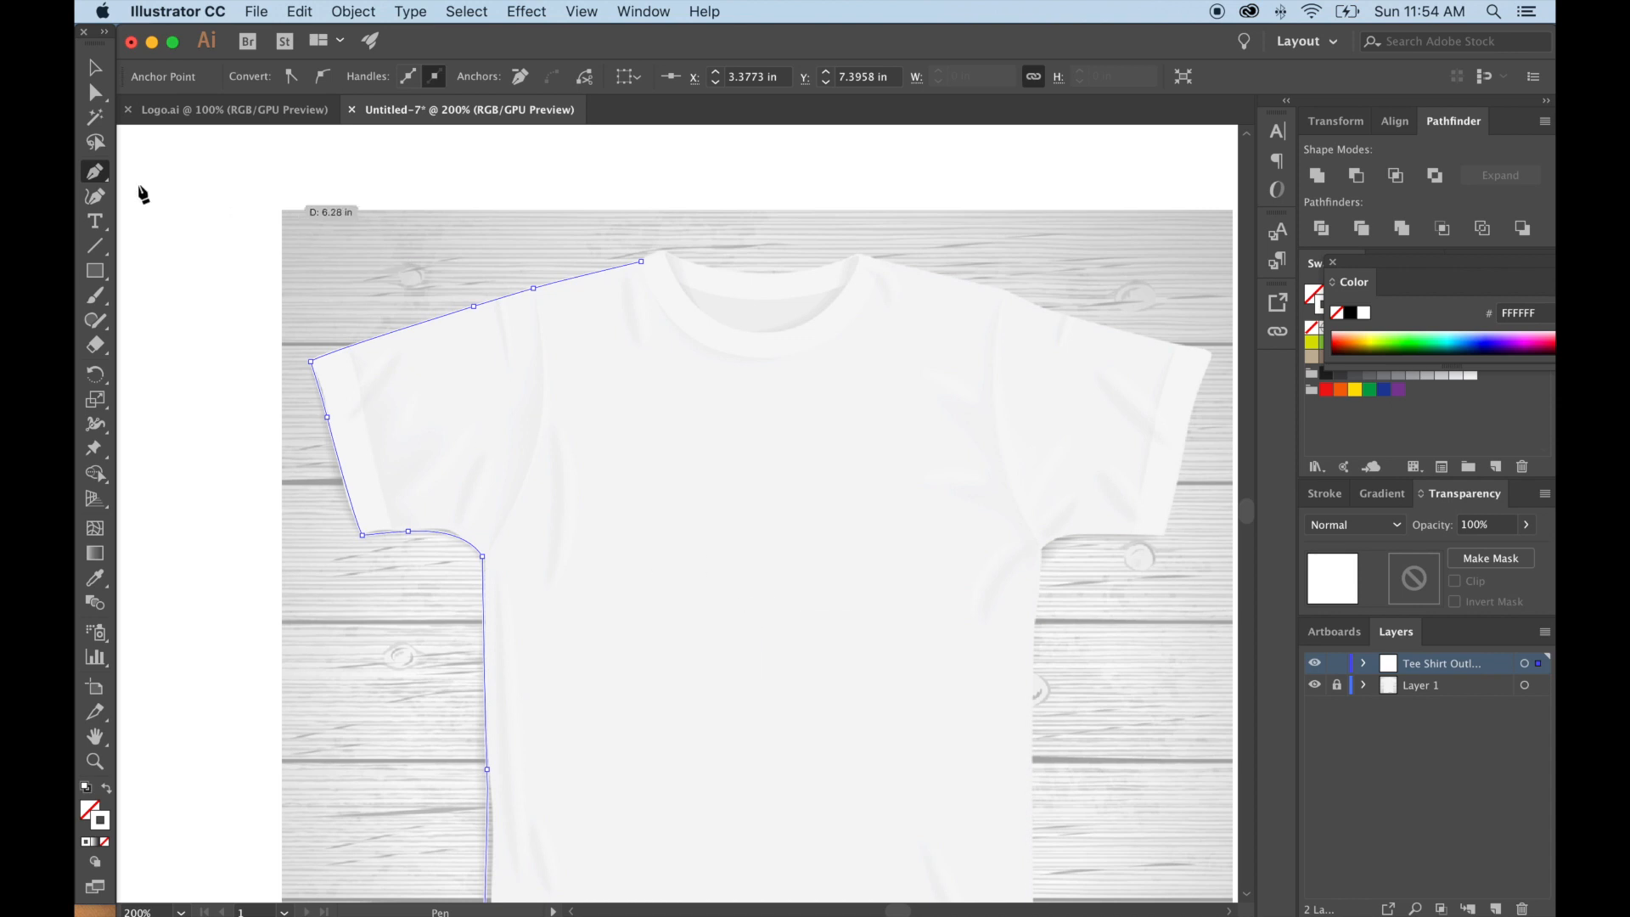
{"action": "key", "text": "v"}
{"action": "left_click", "coordinate": [234, 177]}
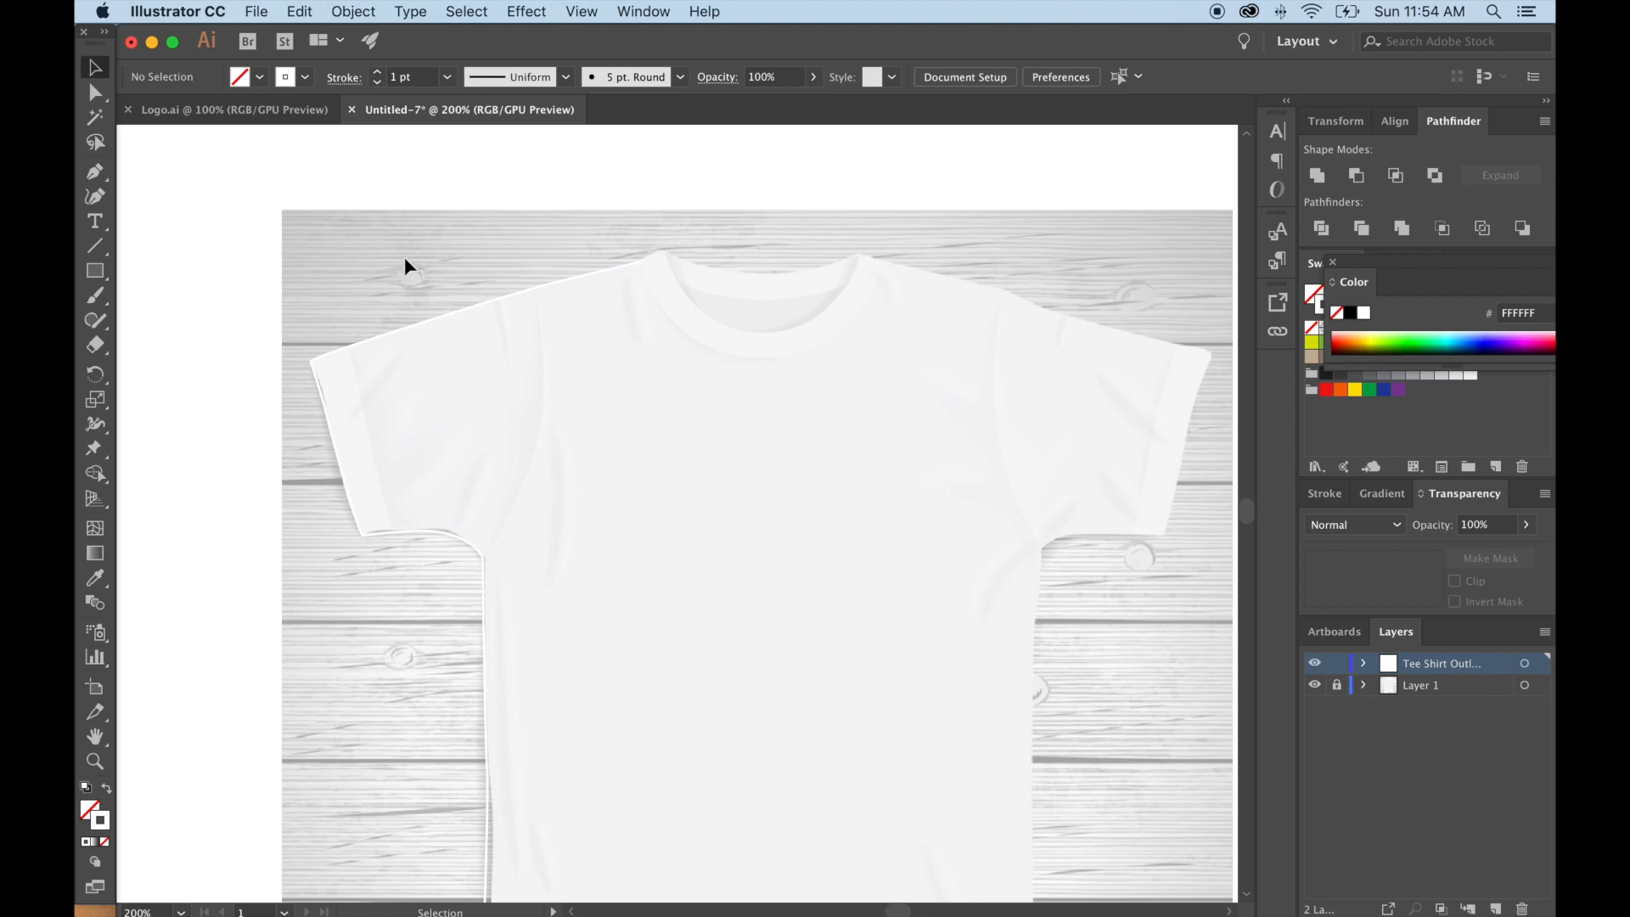
{"action": "left_click_drag", "start_coordinate": [404, 263], "coordinate": [519, 359]}
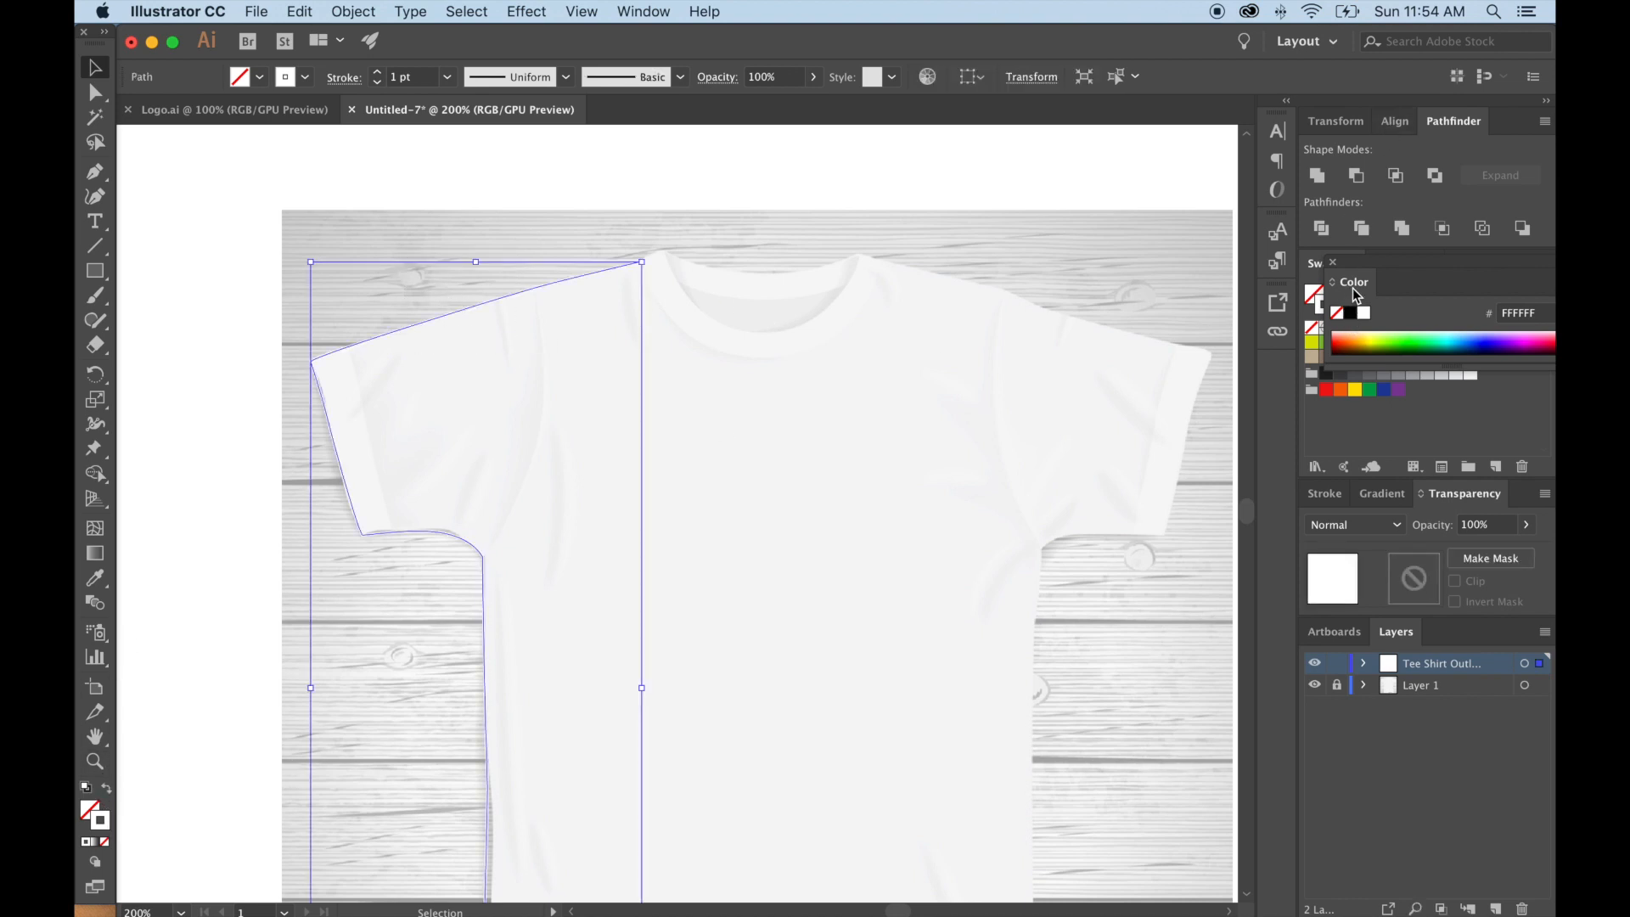
{"action": "mouse_move", "coordinate": [1337, 270]}
{"action": "left_mouse_down"}
{"action": "mouse_move", "coordinate": [1401, 262]}
{"action": "mouse_move", "coordinate": [1349, 263]}
{"action": "left_mouse_up"}
{"action": "left_click", "coordinate": [1338, 266]}
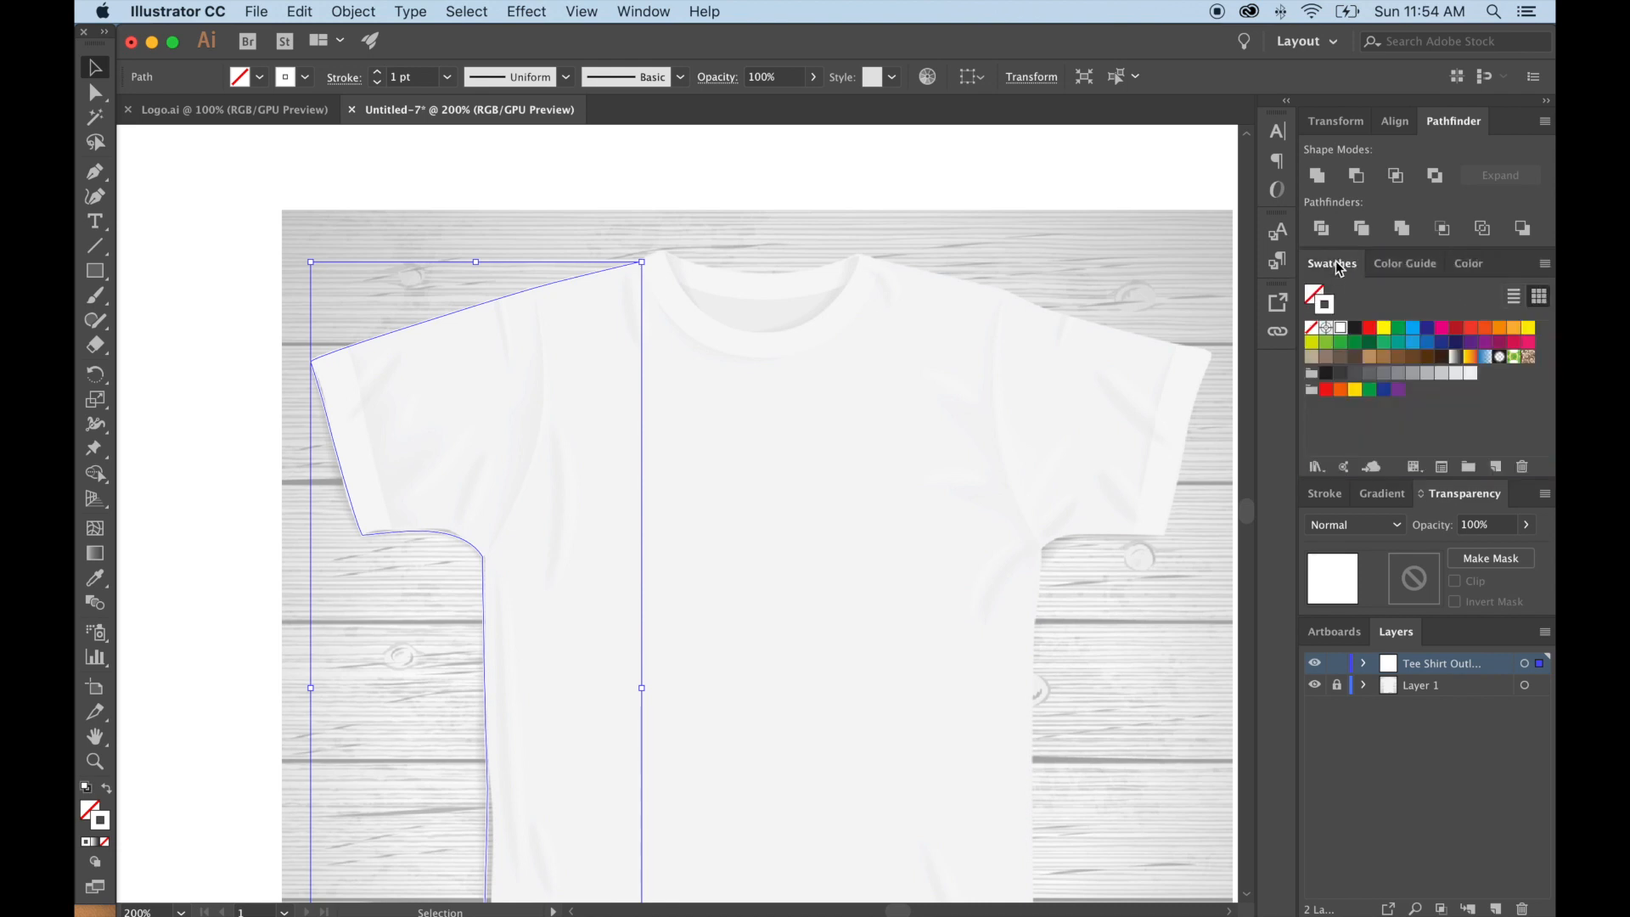
{"action": "left_click", "coordinate": [1358, 336]}
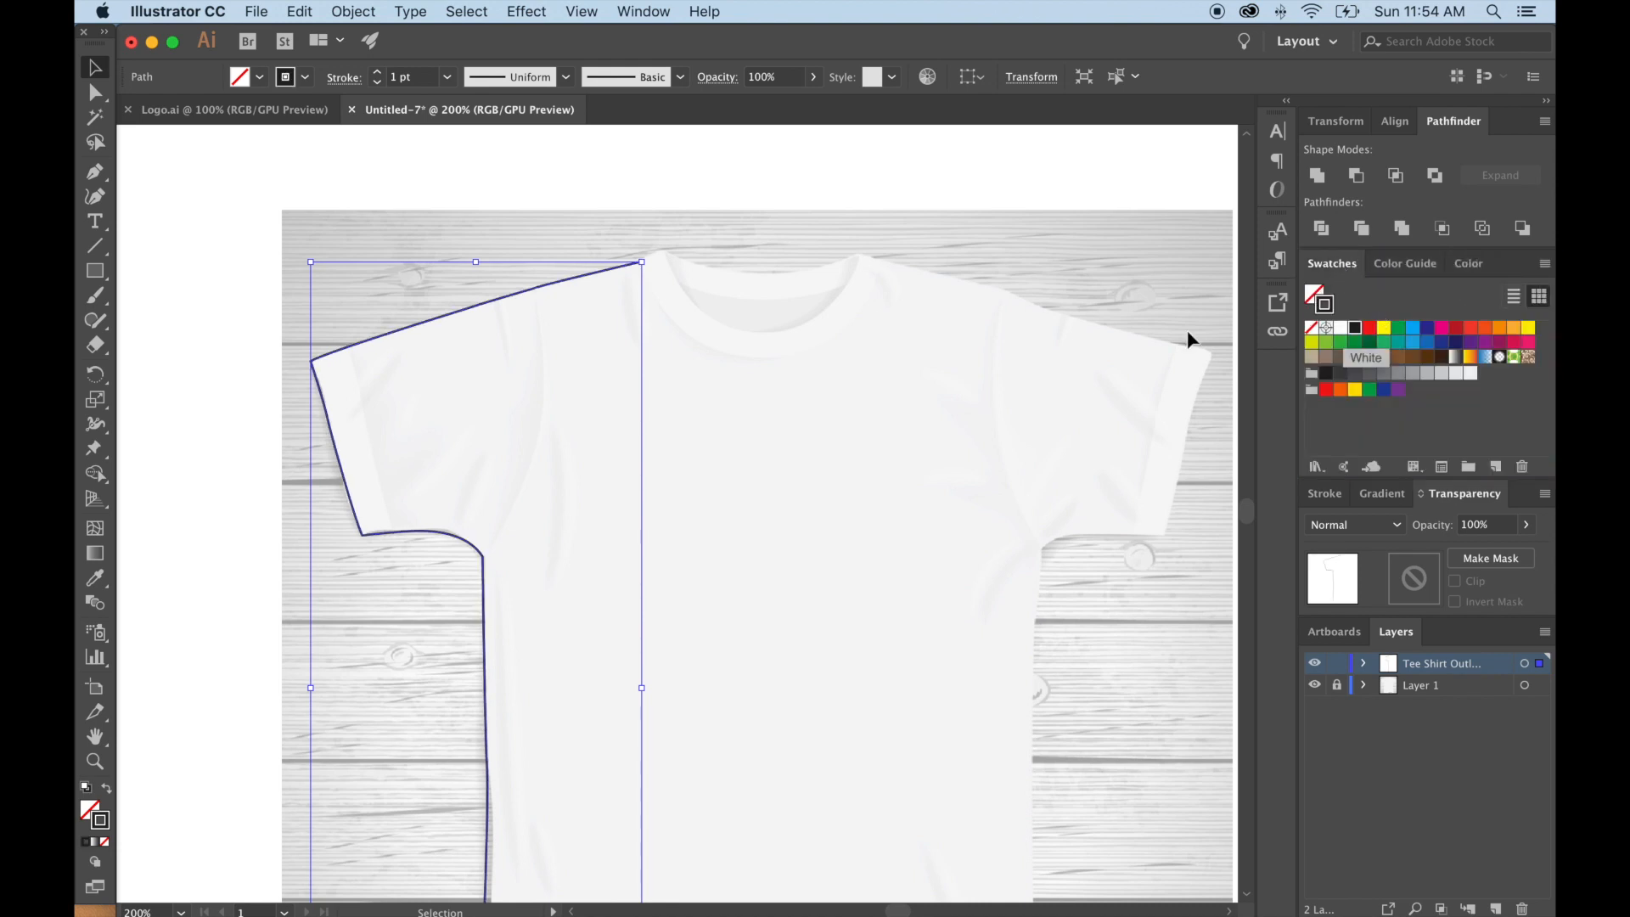
{"action": "left_click", "coordinate": [892, 357]}
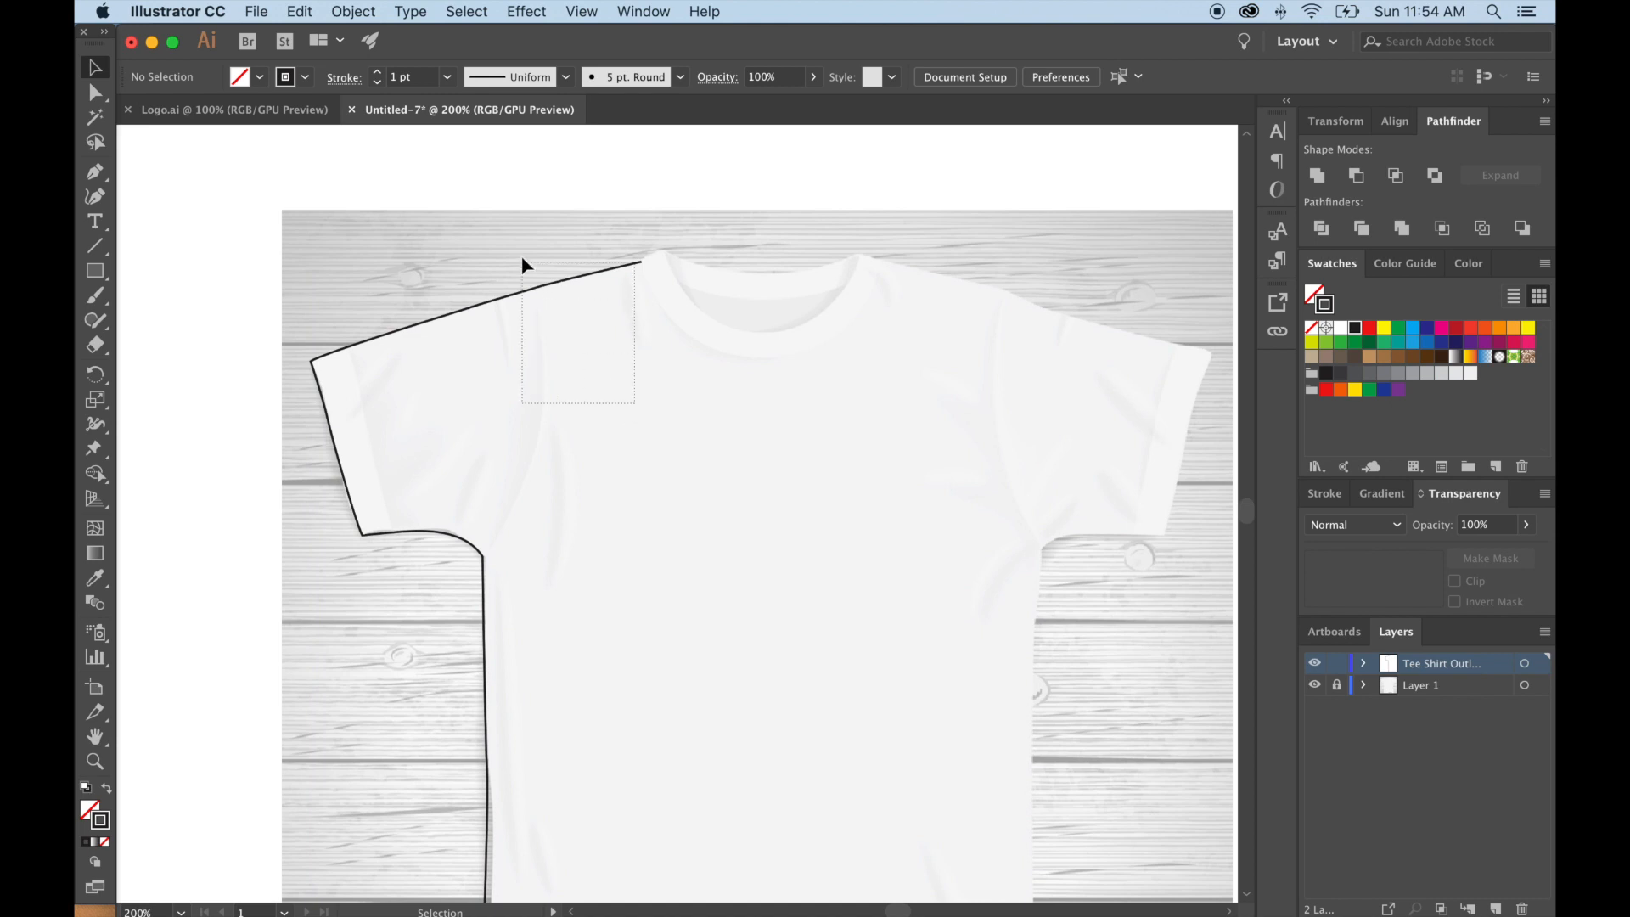
Copy the left half outline and paste the copy in place.
{"action": "left_click_drag", "start_coordinate": [521, 263], "coordinate": [522, 263]}
{"action": "left_click", "coordinate": [574, 496]}
{"action": "scroll", "coordinate": [574, 496], "scroll_direction": "down", "scroll_amount": 5}
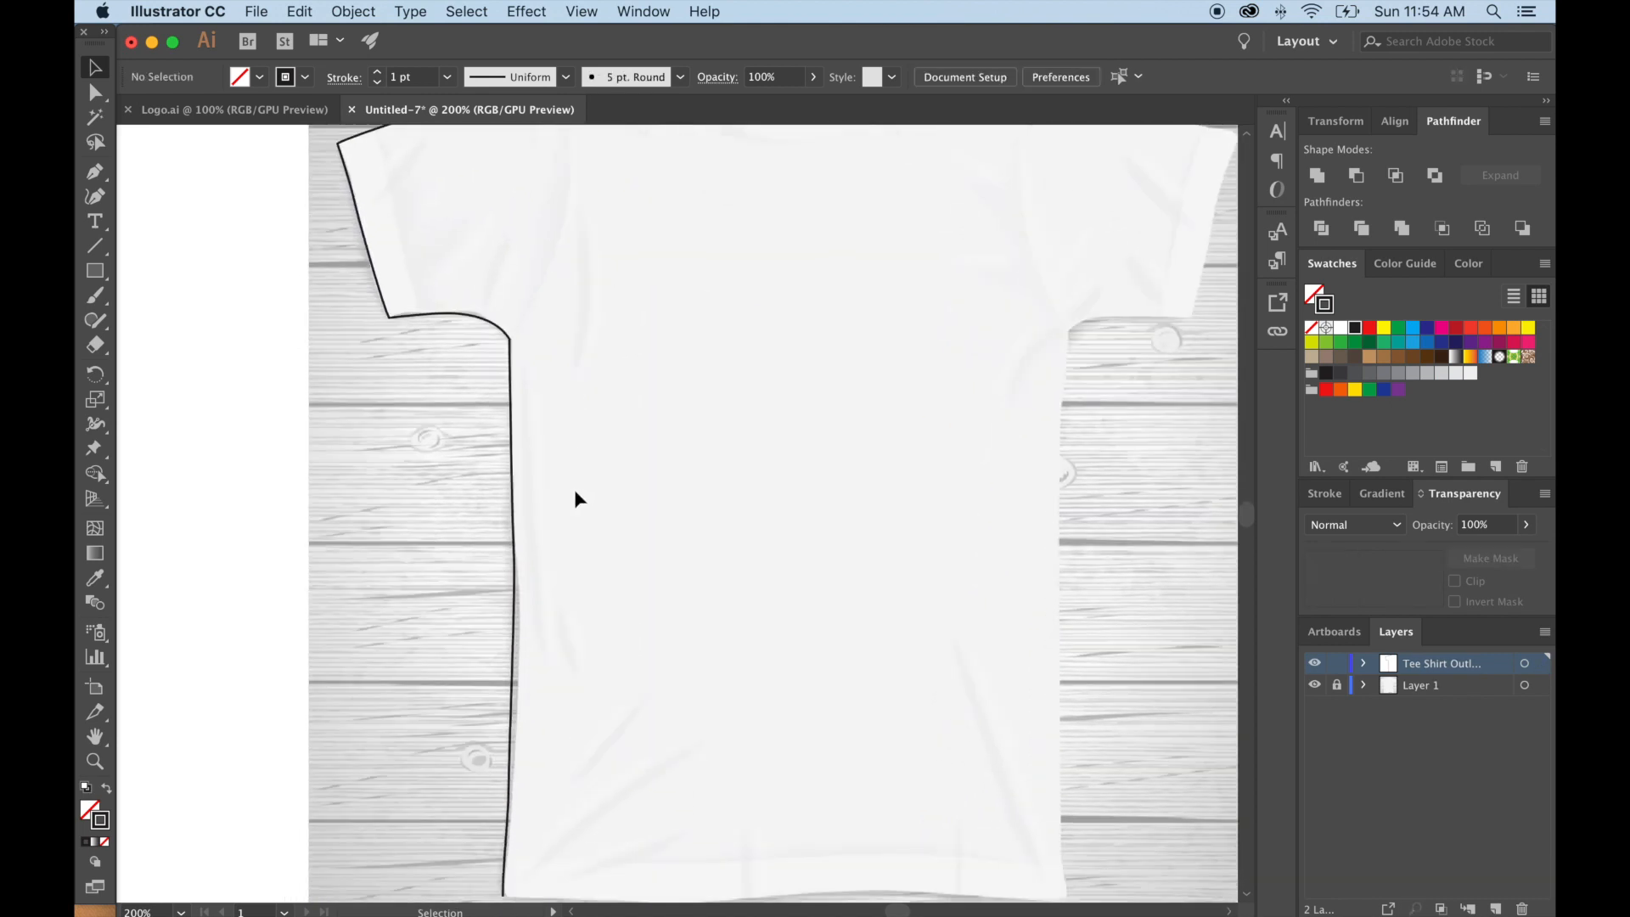
{"action": "scroll", "coordinate": [576, 498], "scroll_direction": "up", "scroll_amount": 5}
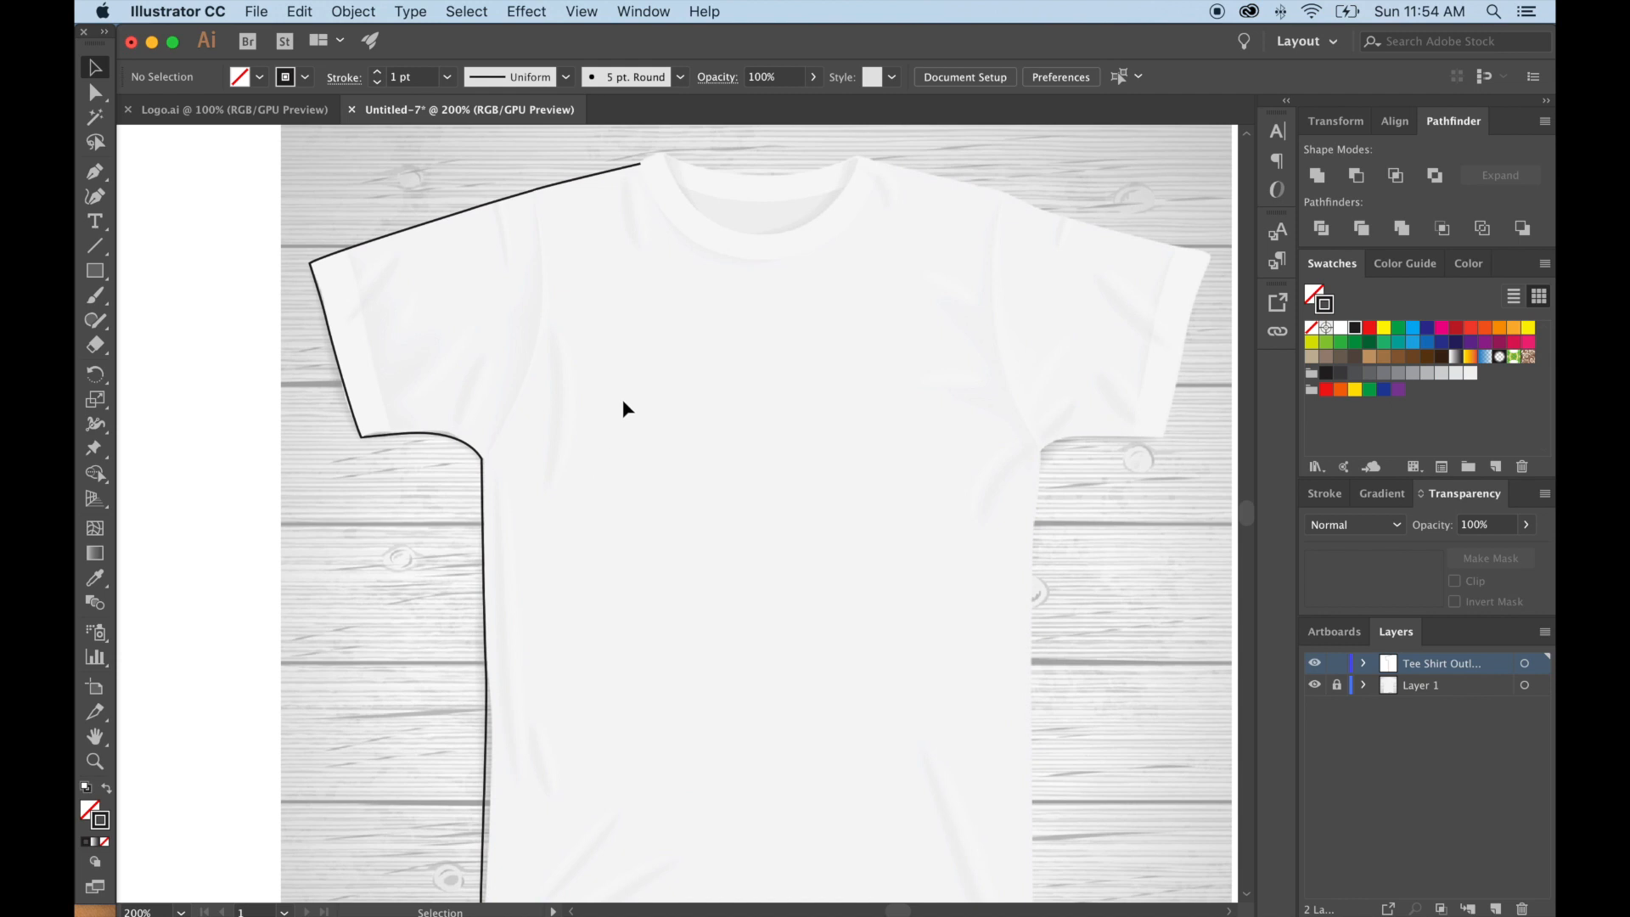
{"action": "left_click_drag", "start_coordinate": [448, 166], "coordinate": [556, 267]}
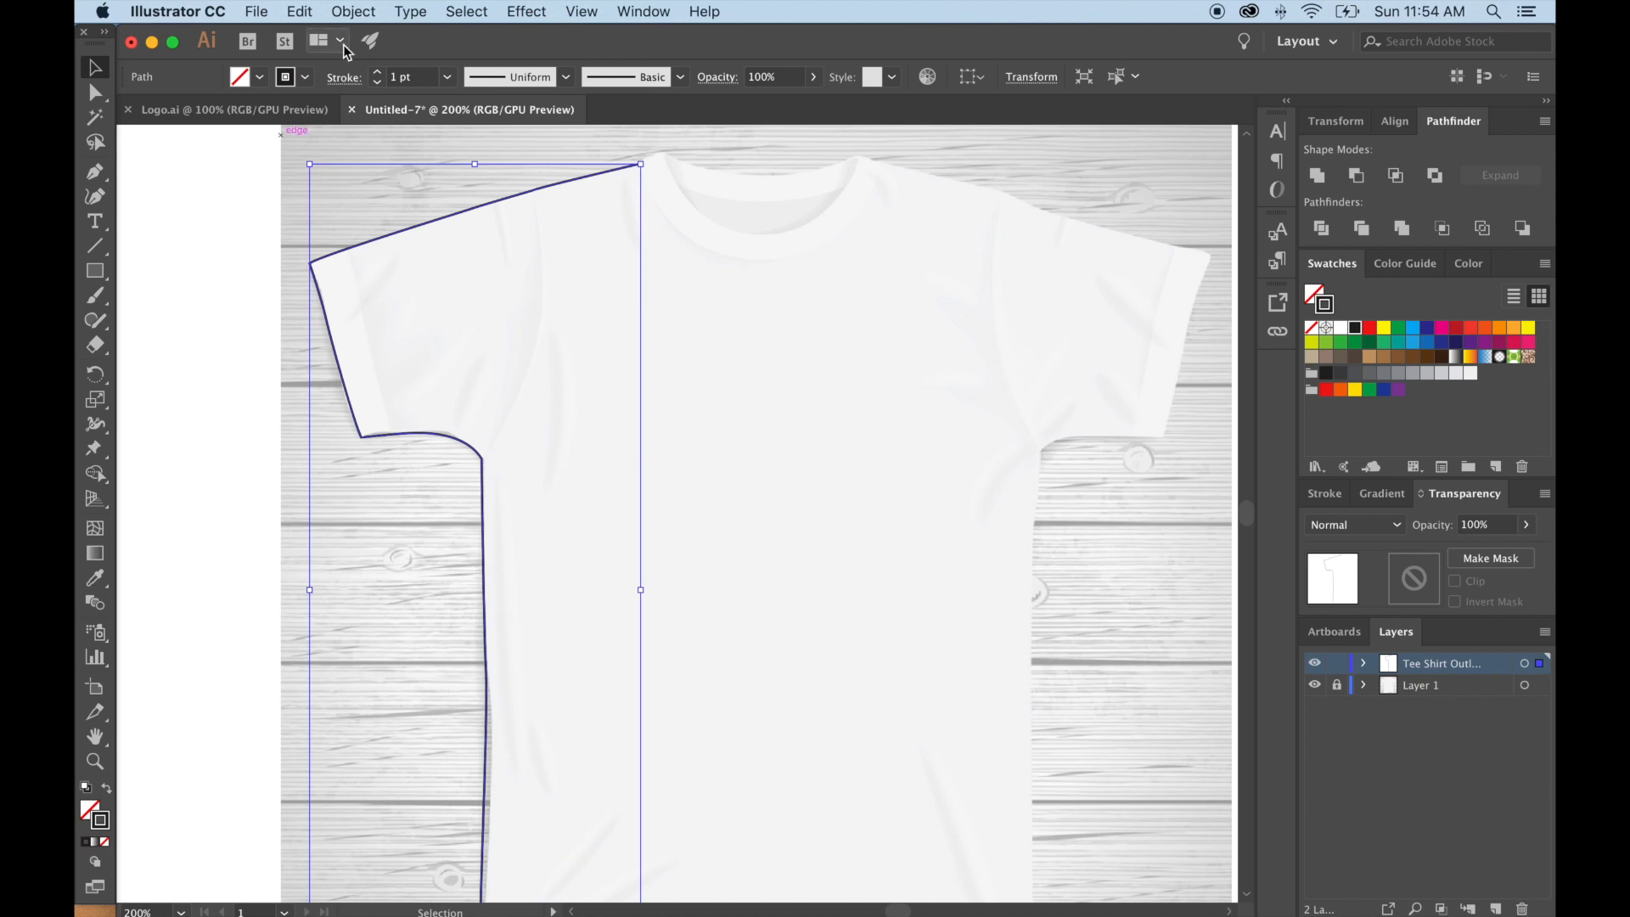
{"action": "left_click", "coordinate": [350, 10]}
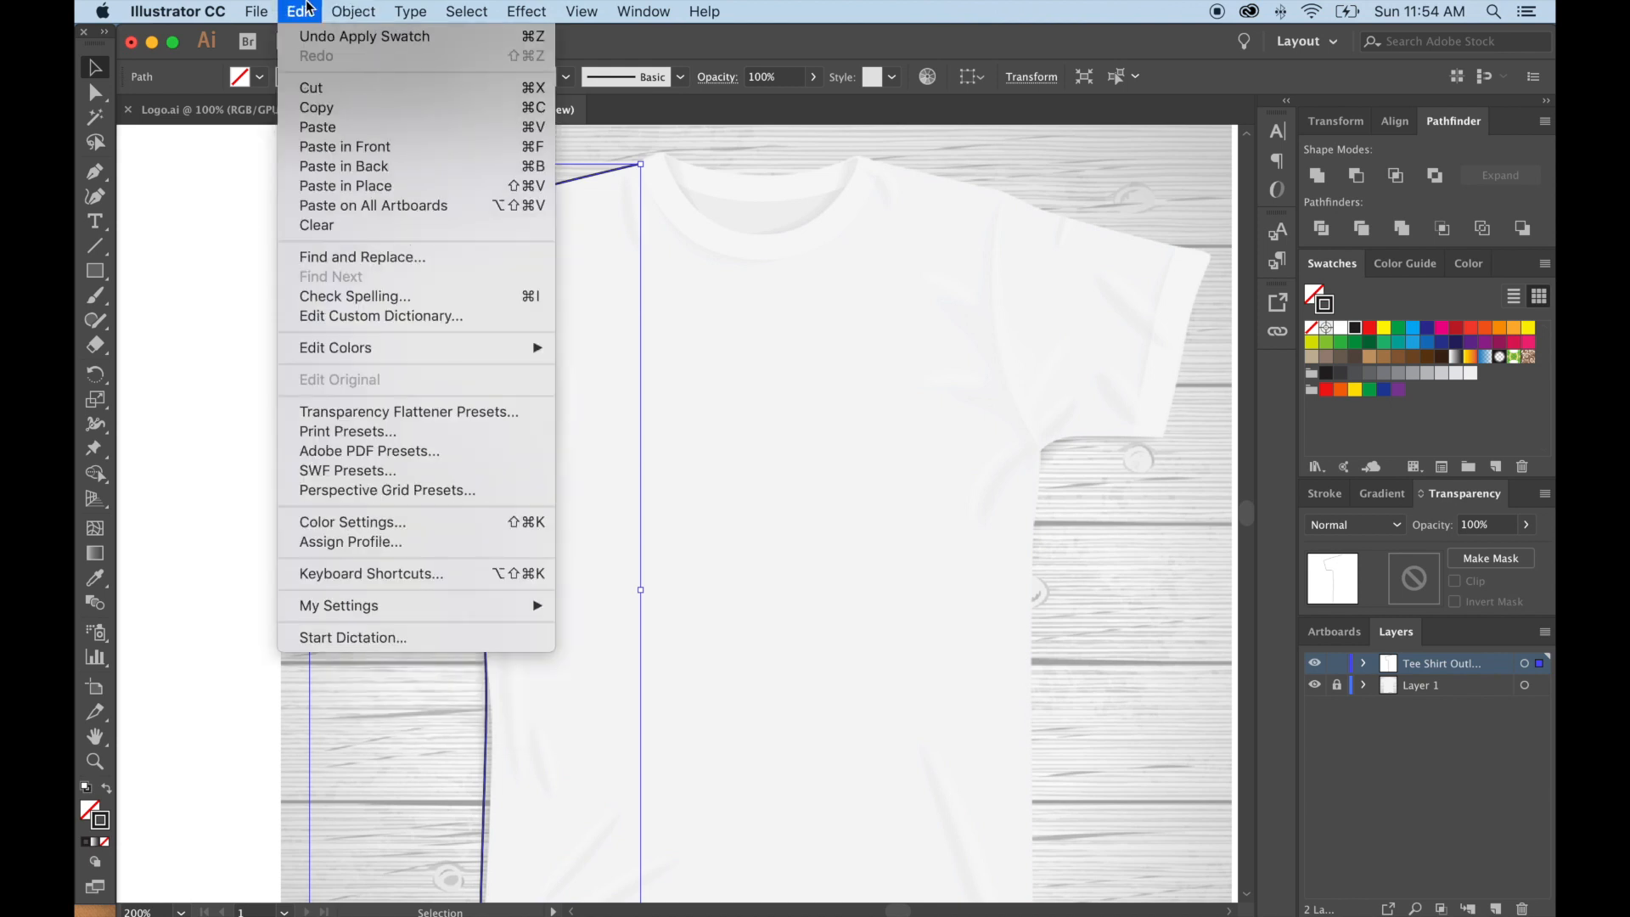
{"action": "left_click", "coordinate": [325, 105]}
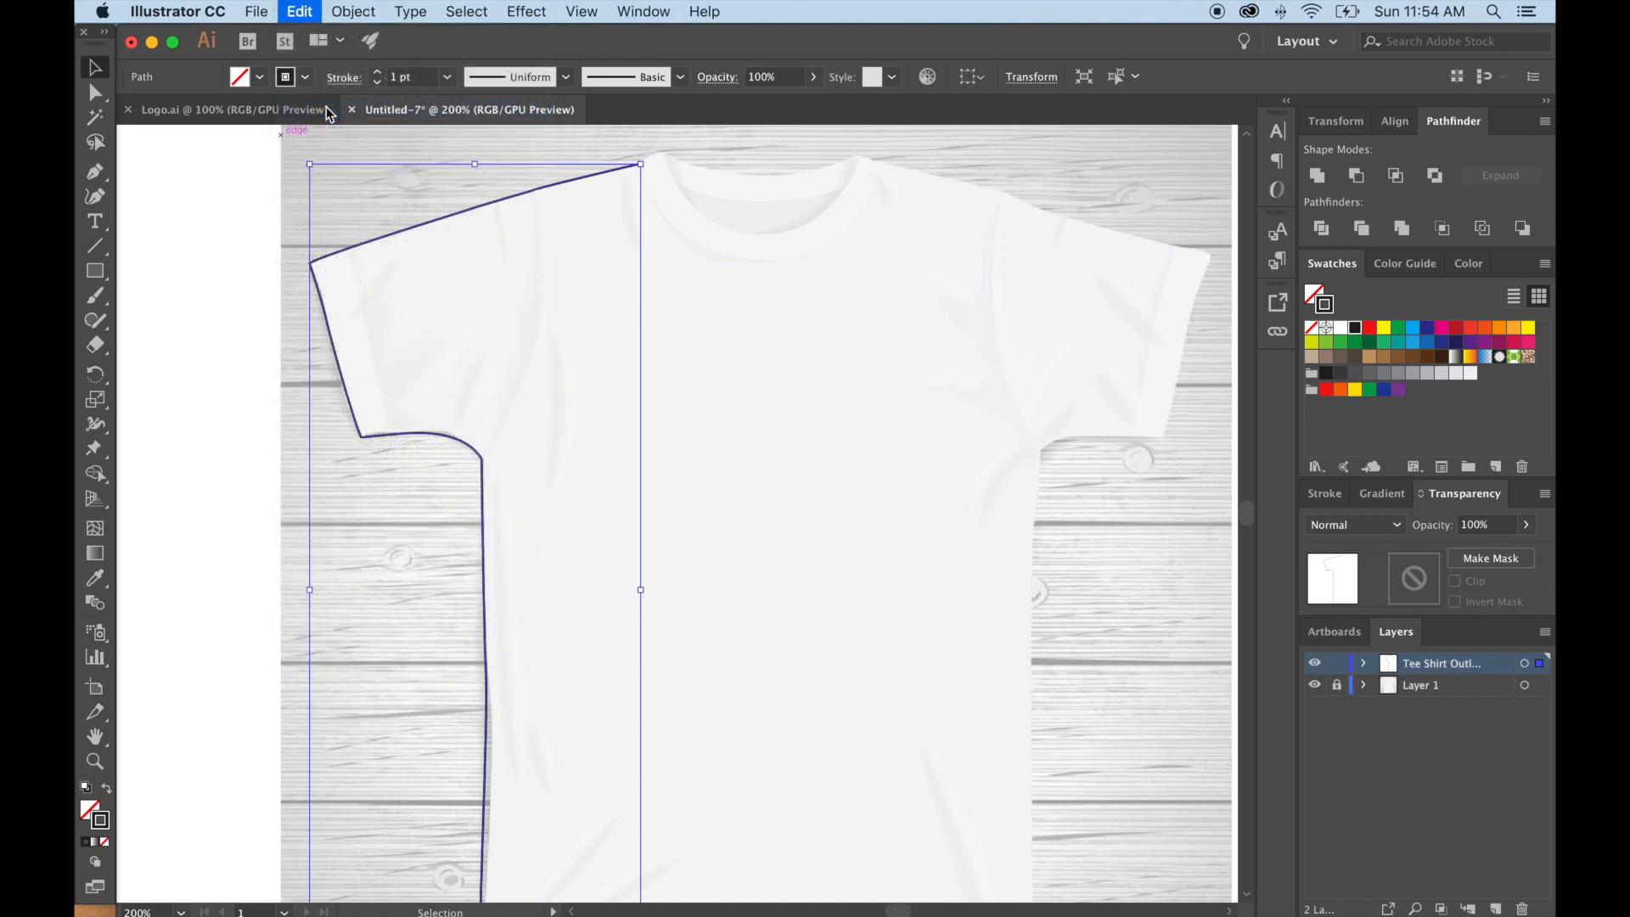
{"action": "left_click", "coordinate": [304, 11]}
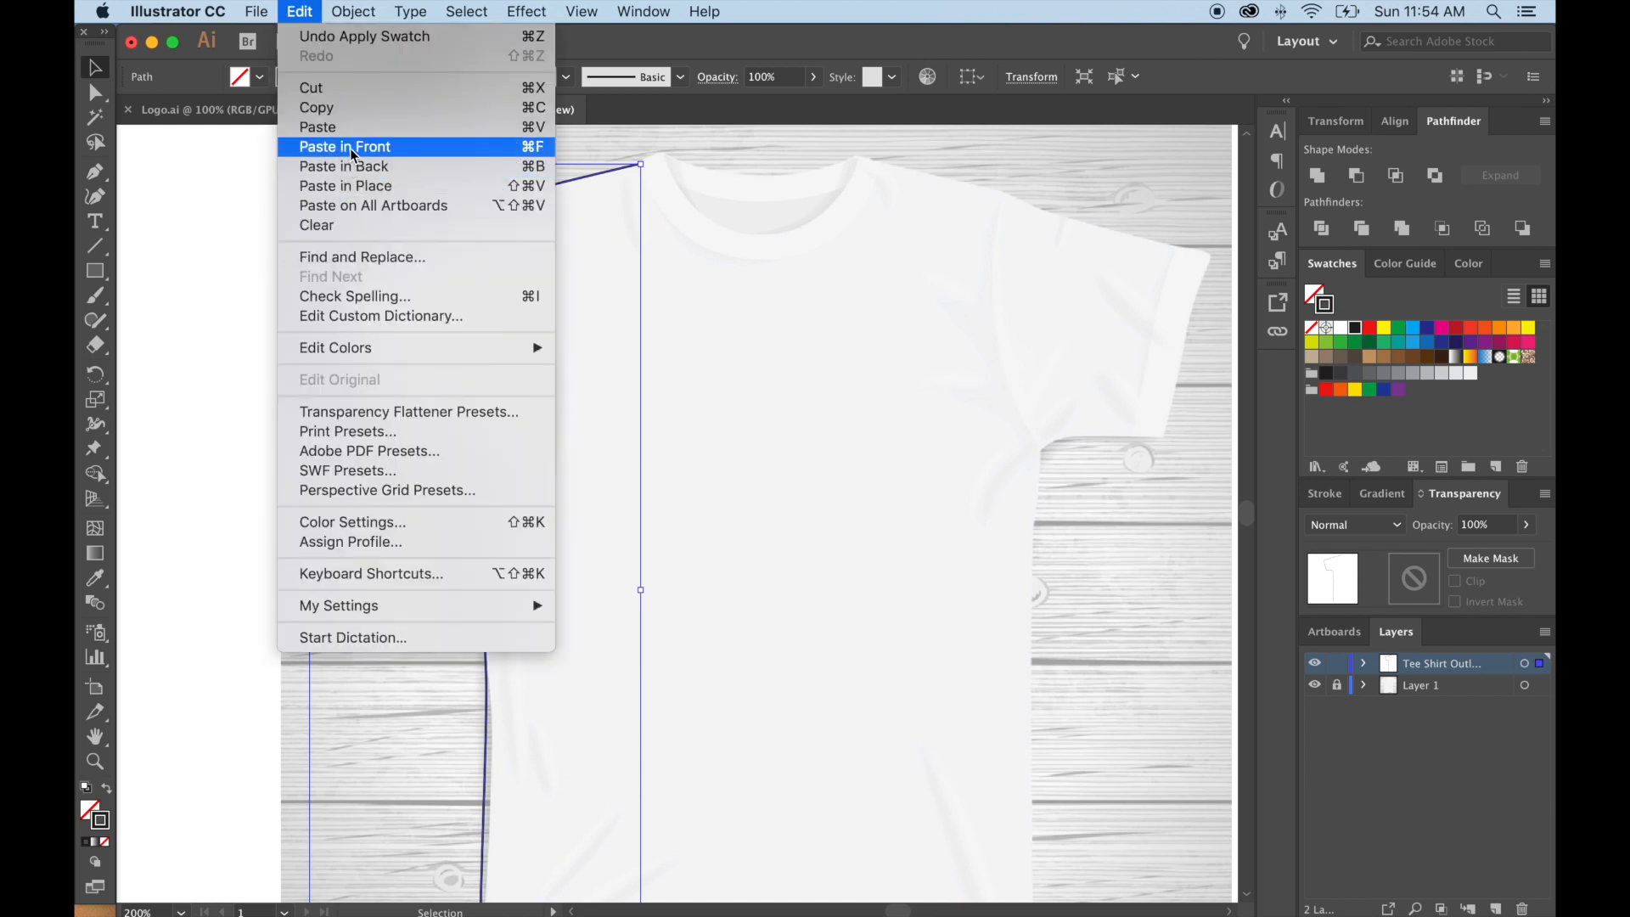
{"action": "left_click", "coordinate": [351, 186]}
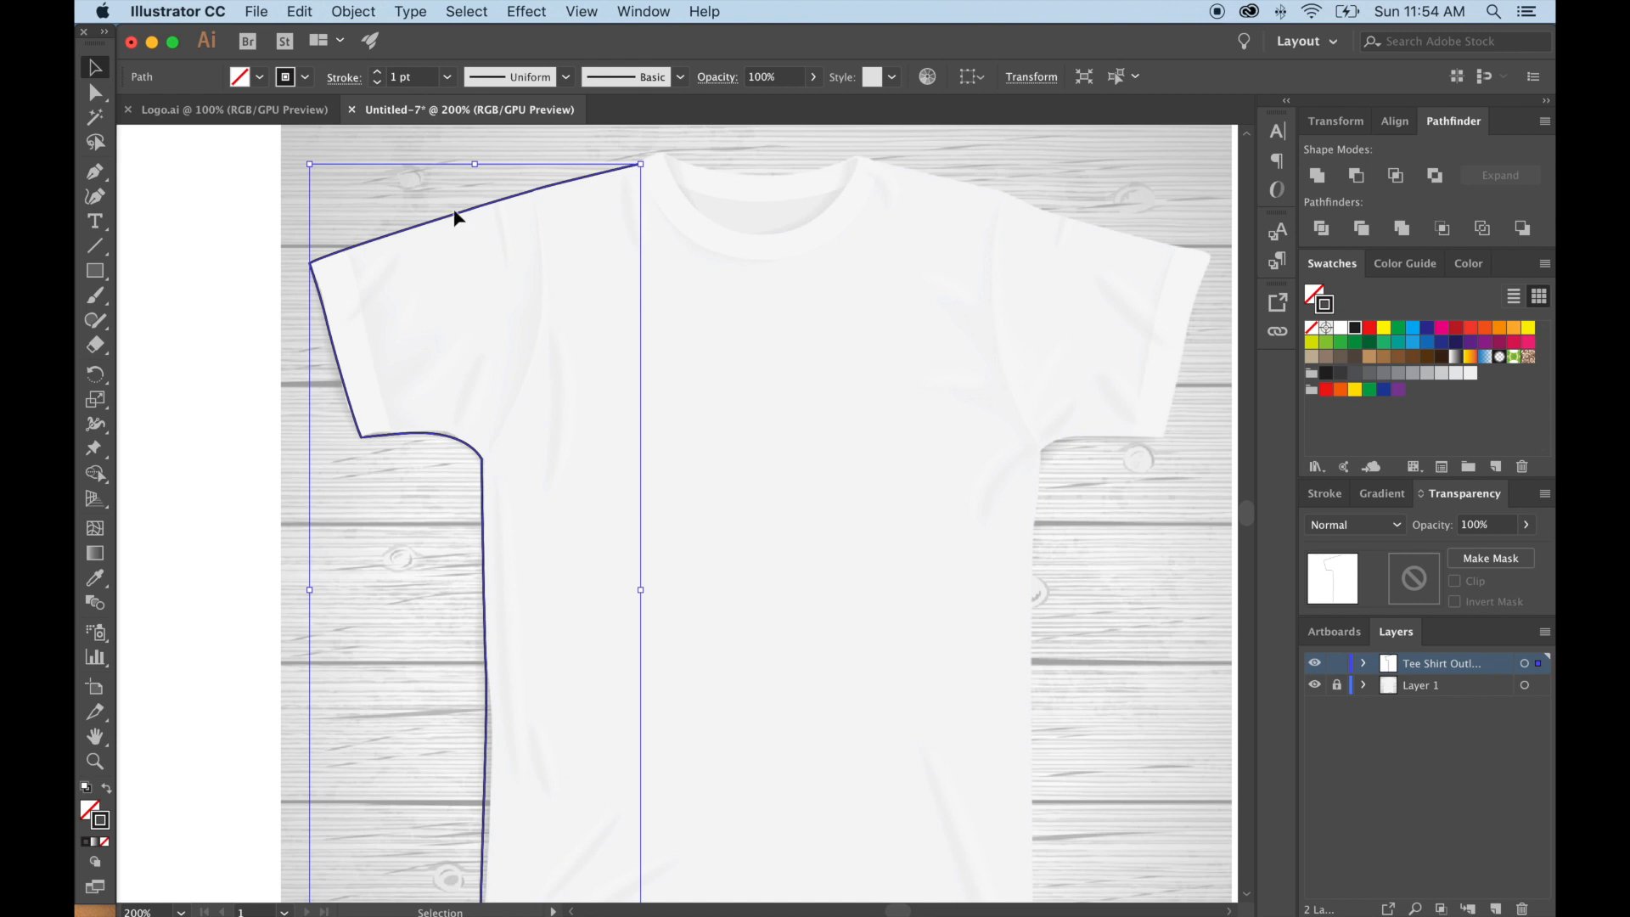
Reflect the pasted half outline across the vertical axis at 90°.
{"action": "left_click", "coordinate": [349, 12]}
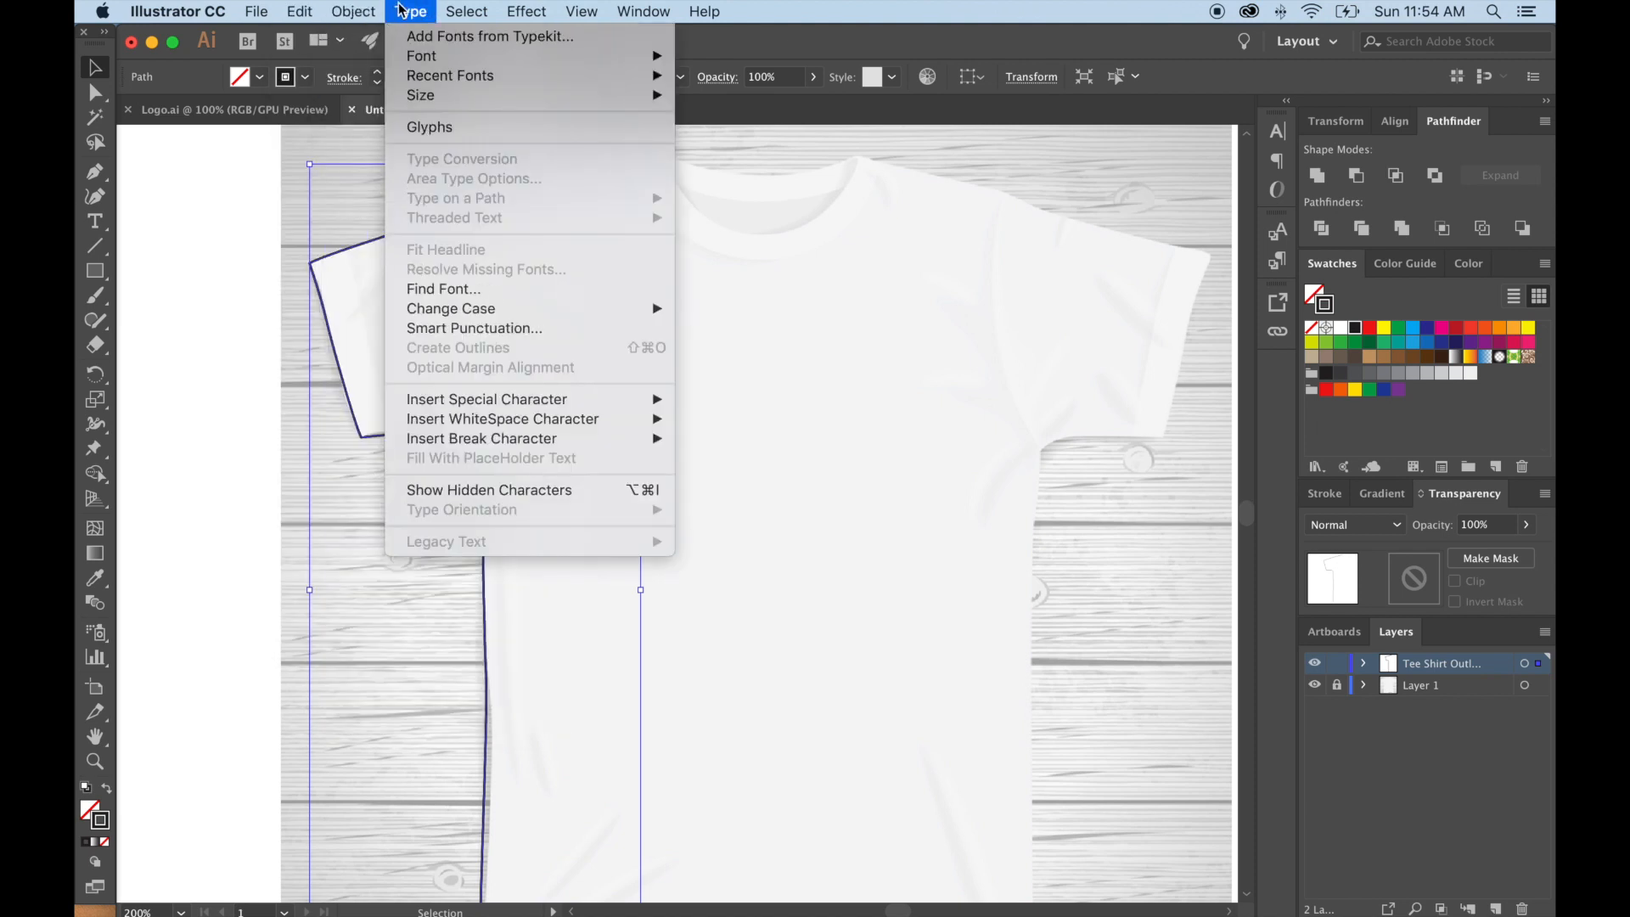
{"action": "mouse_move", "coordinate": [390, 137]}
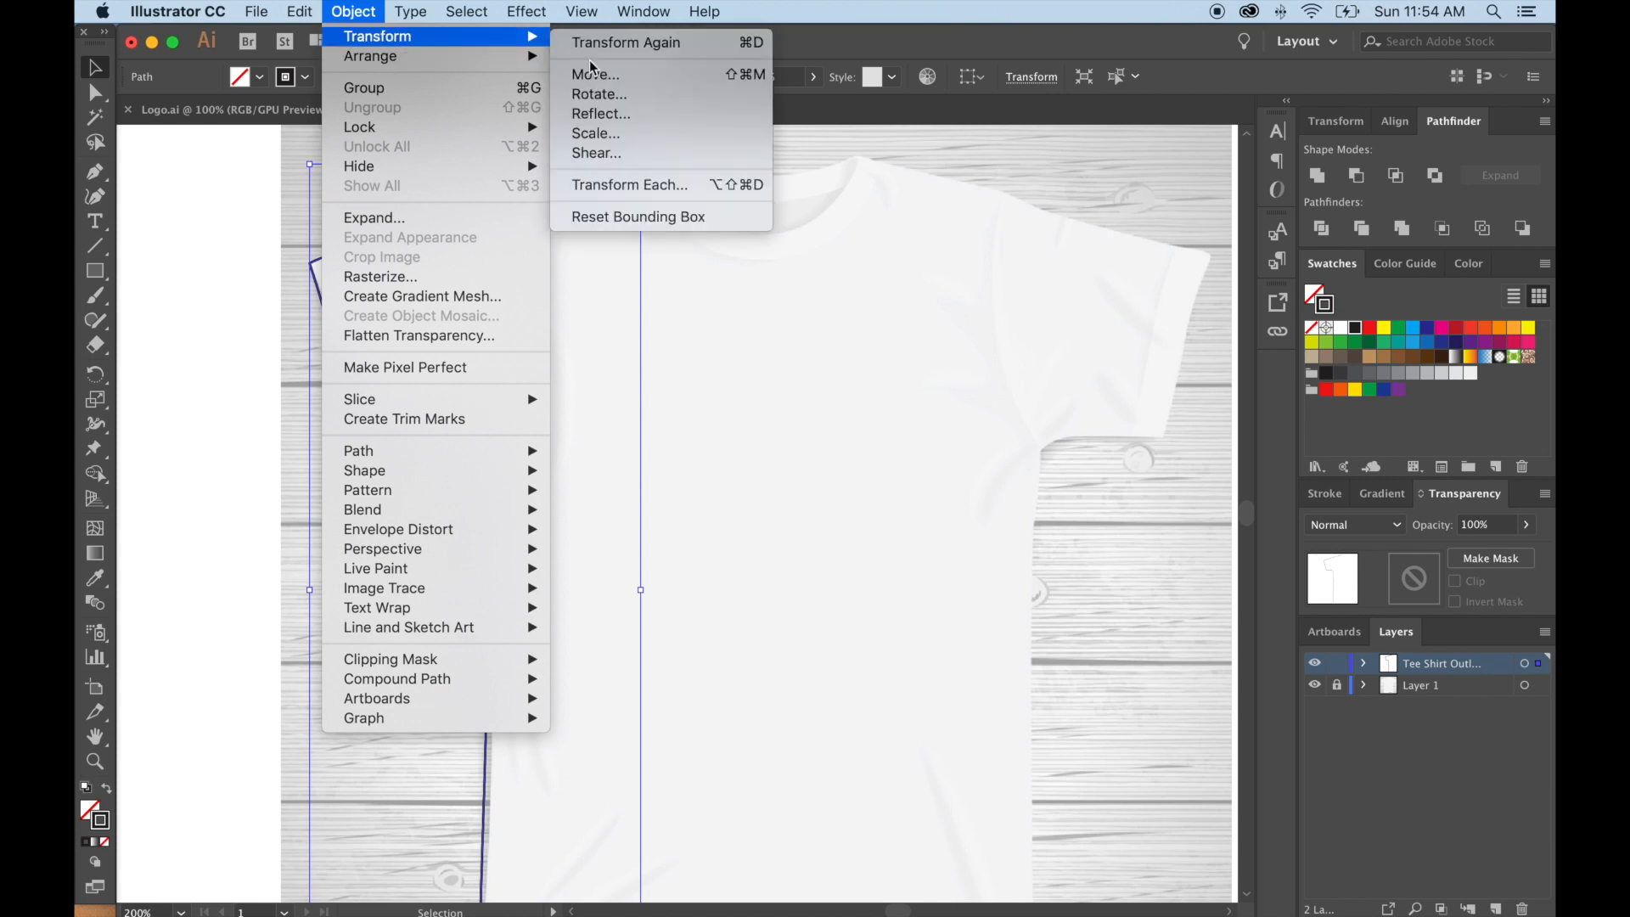
{"action": "mouse_move", "coordinate": [472, 55]}
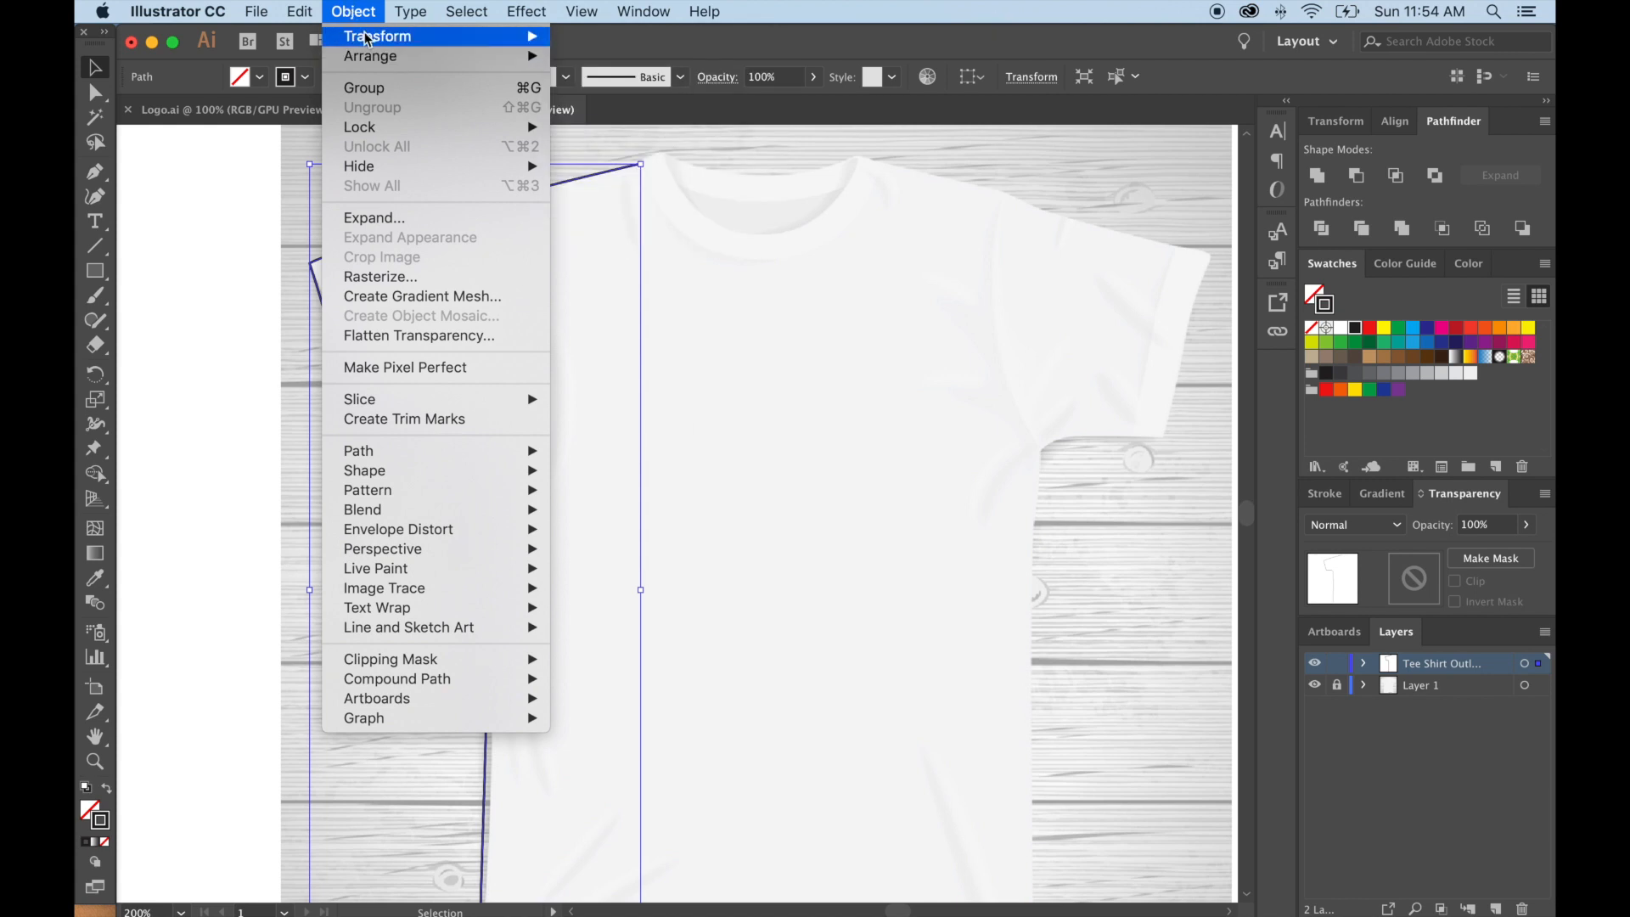
{"action": "left_click", "coordinate": [639, 116]}
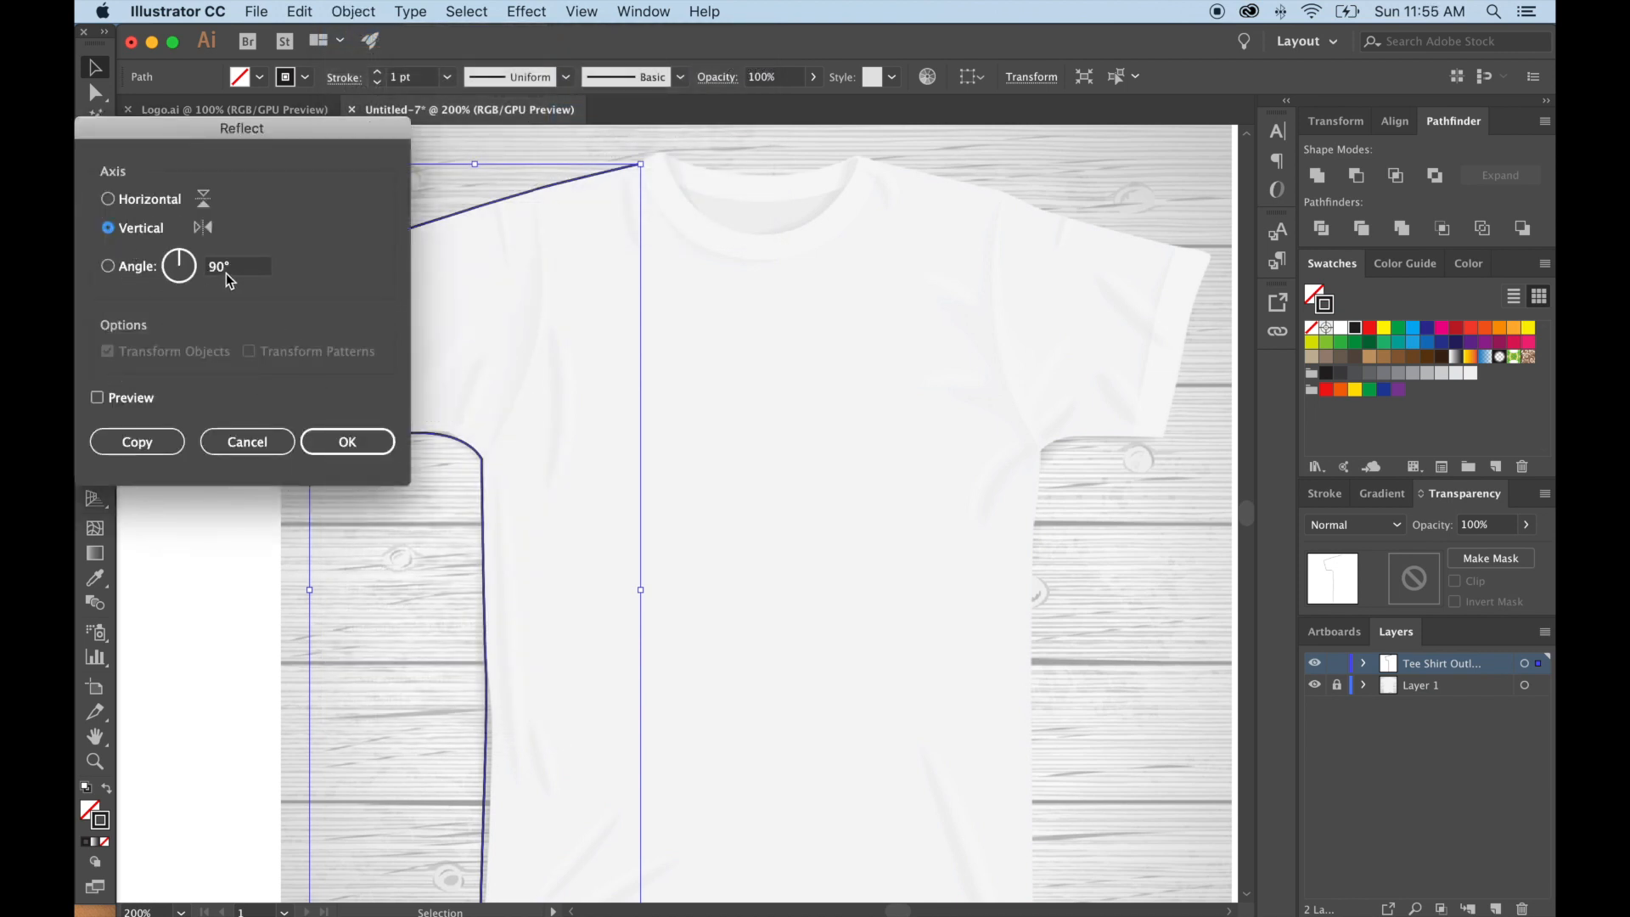
{"action": "left_click", "coordinate": [366, 446]}
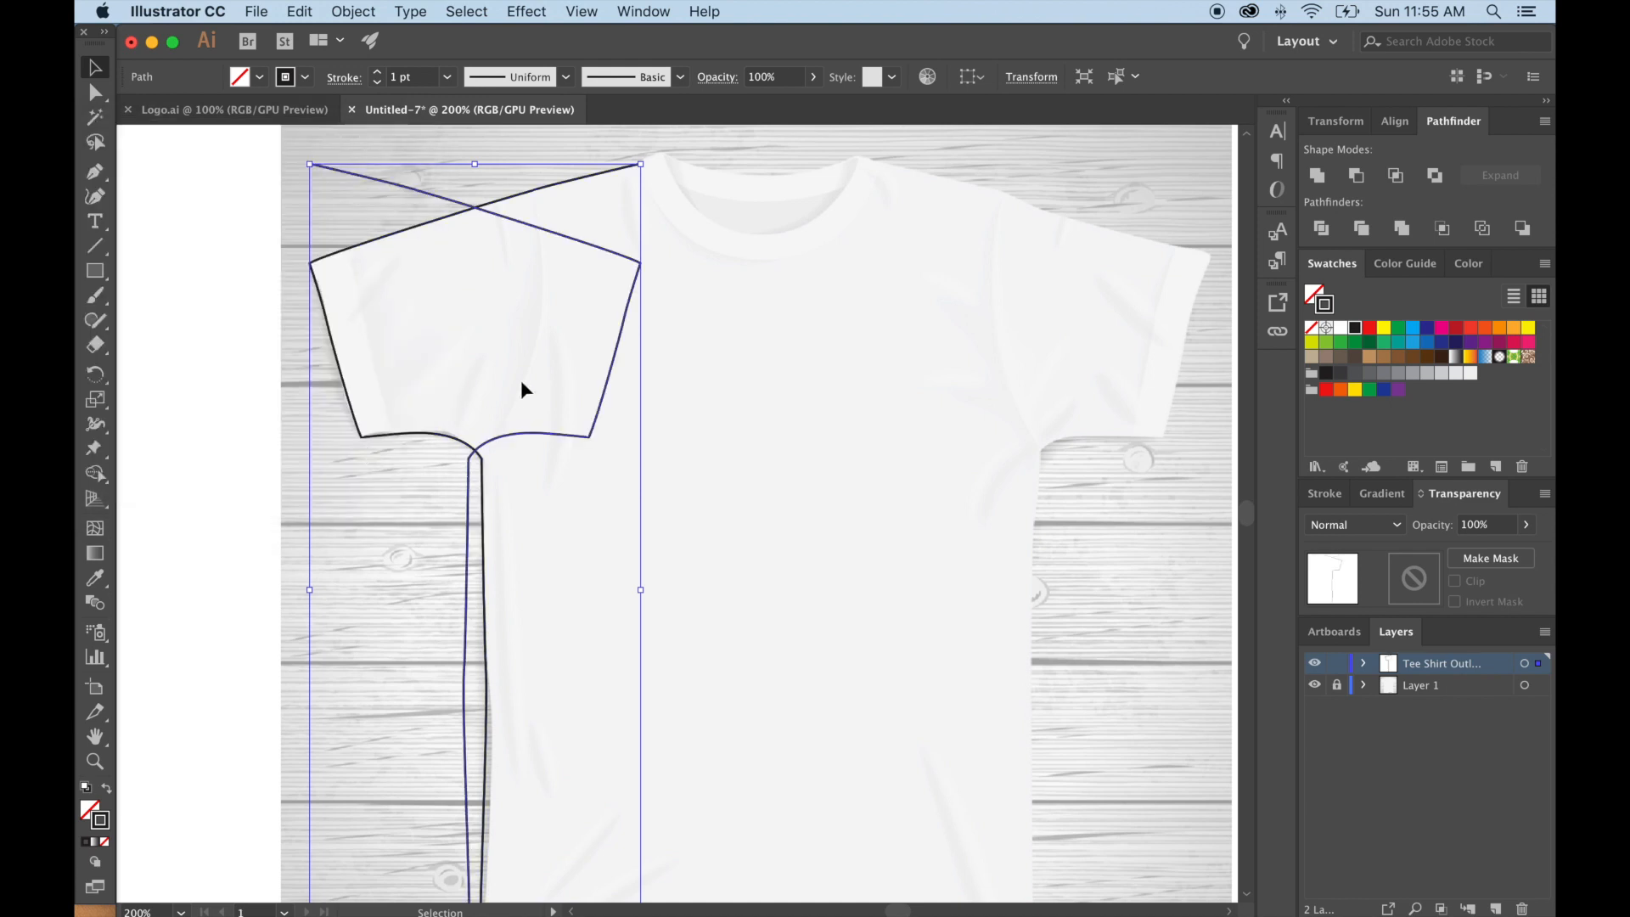
Move the mirrored outline onto the right half of the shirt, and briefly hide Layer 1 to check both halves.
{"action": "left_click", "coordinate": [540, 241]}
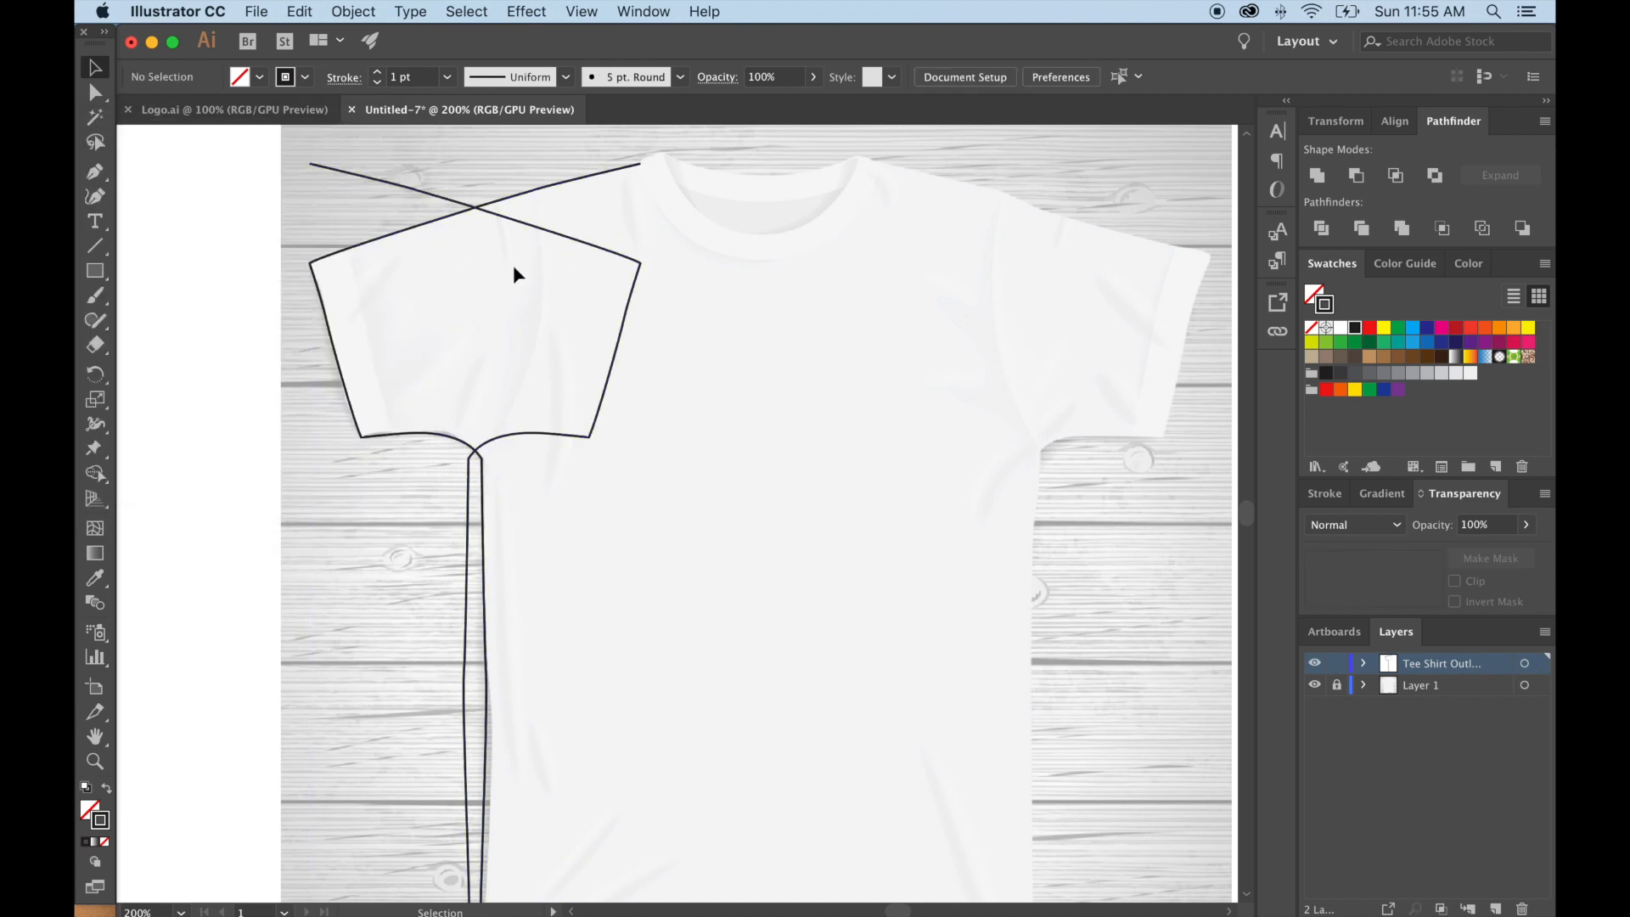
{"action": "left_click_drag", "start_coordinate": [587, 243], "coordinate": [1155, 270]}
{"action": "left_click", "coordinate": [821, 399]}
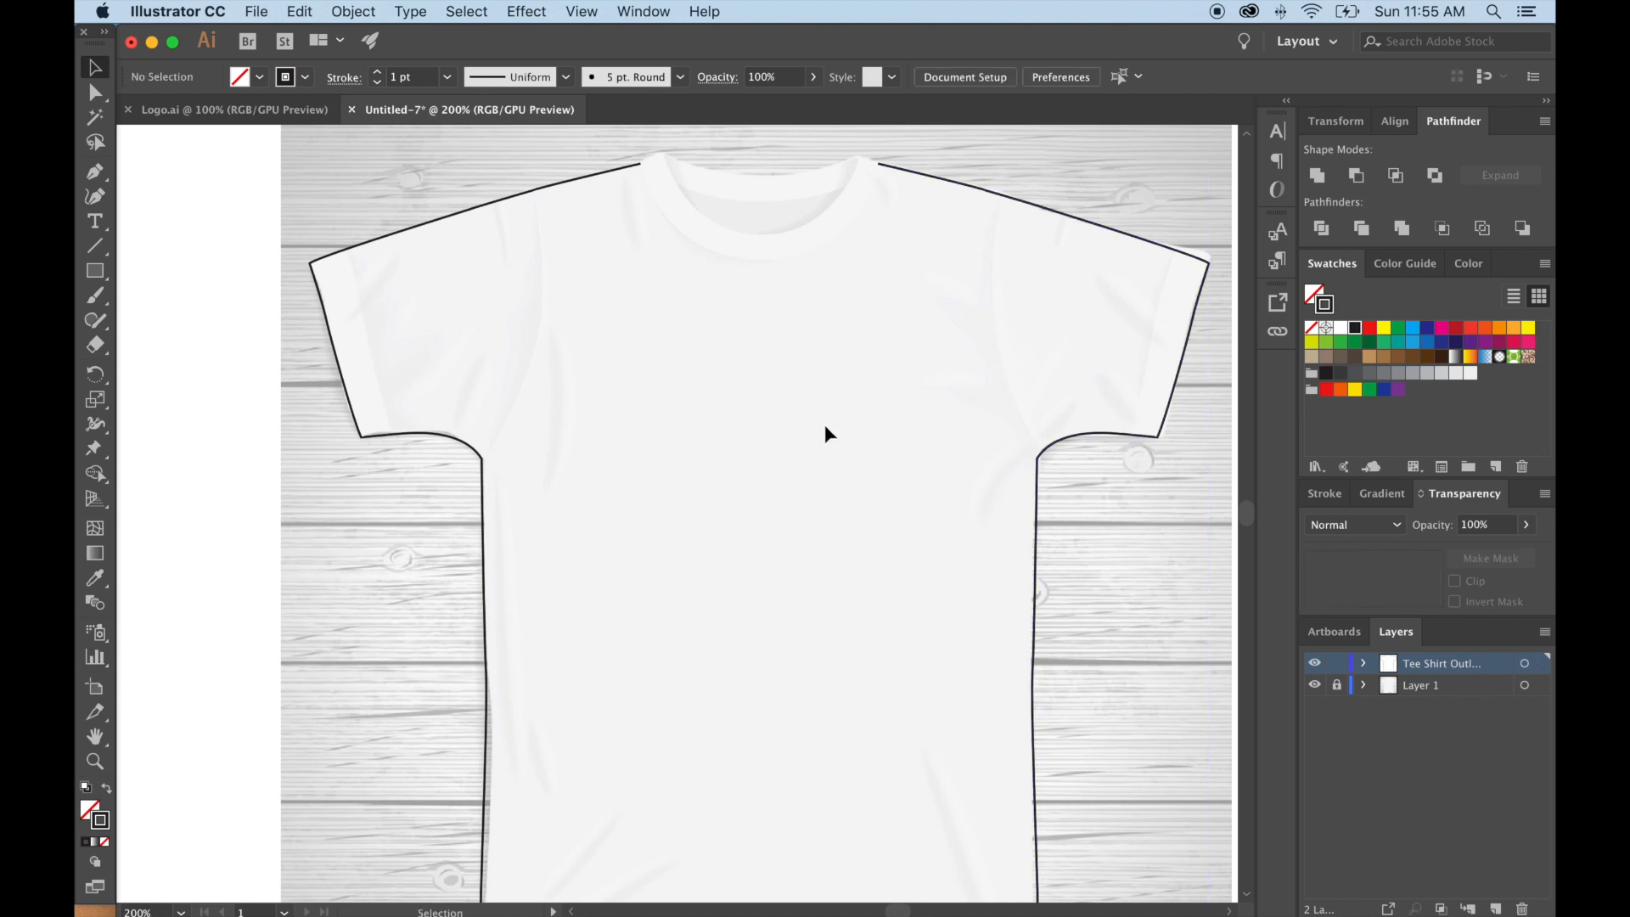
{"action": "scroll", "coordinate": [826, 433], "scroll_direction": "down", "scroll_amount": 3}
{"action": "key", "text": "super+minus"}
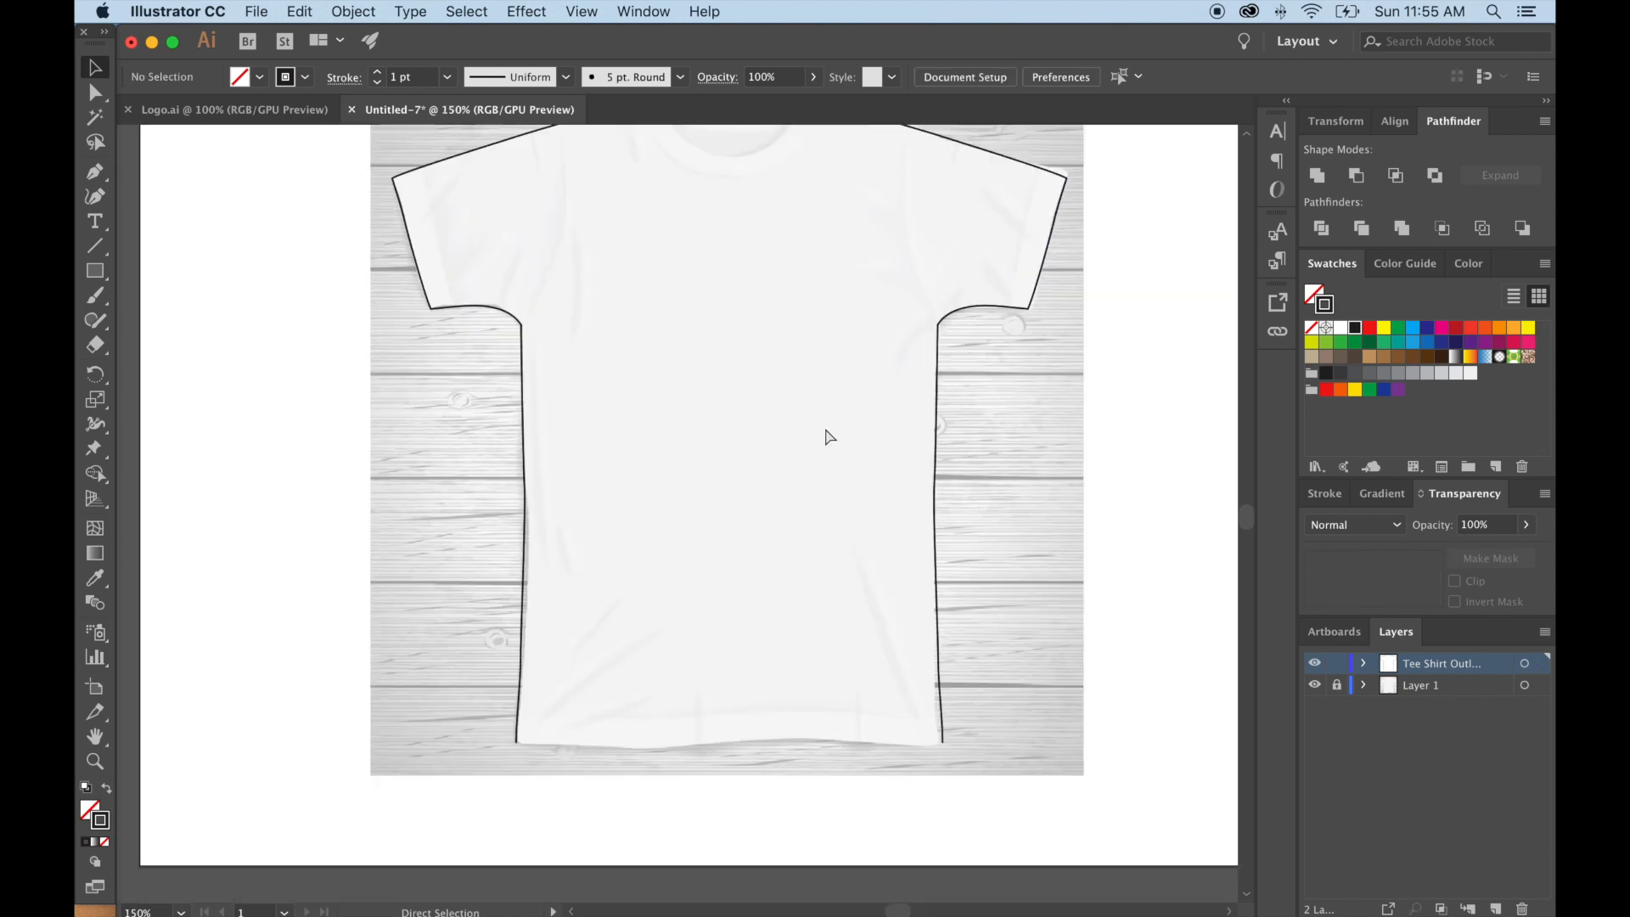
{"action": "scroll", "coordinate": [828, 435], "scroll_direction": "up", "scroll_amount": 2}
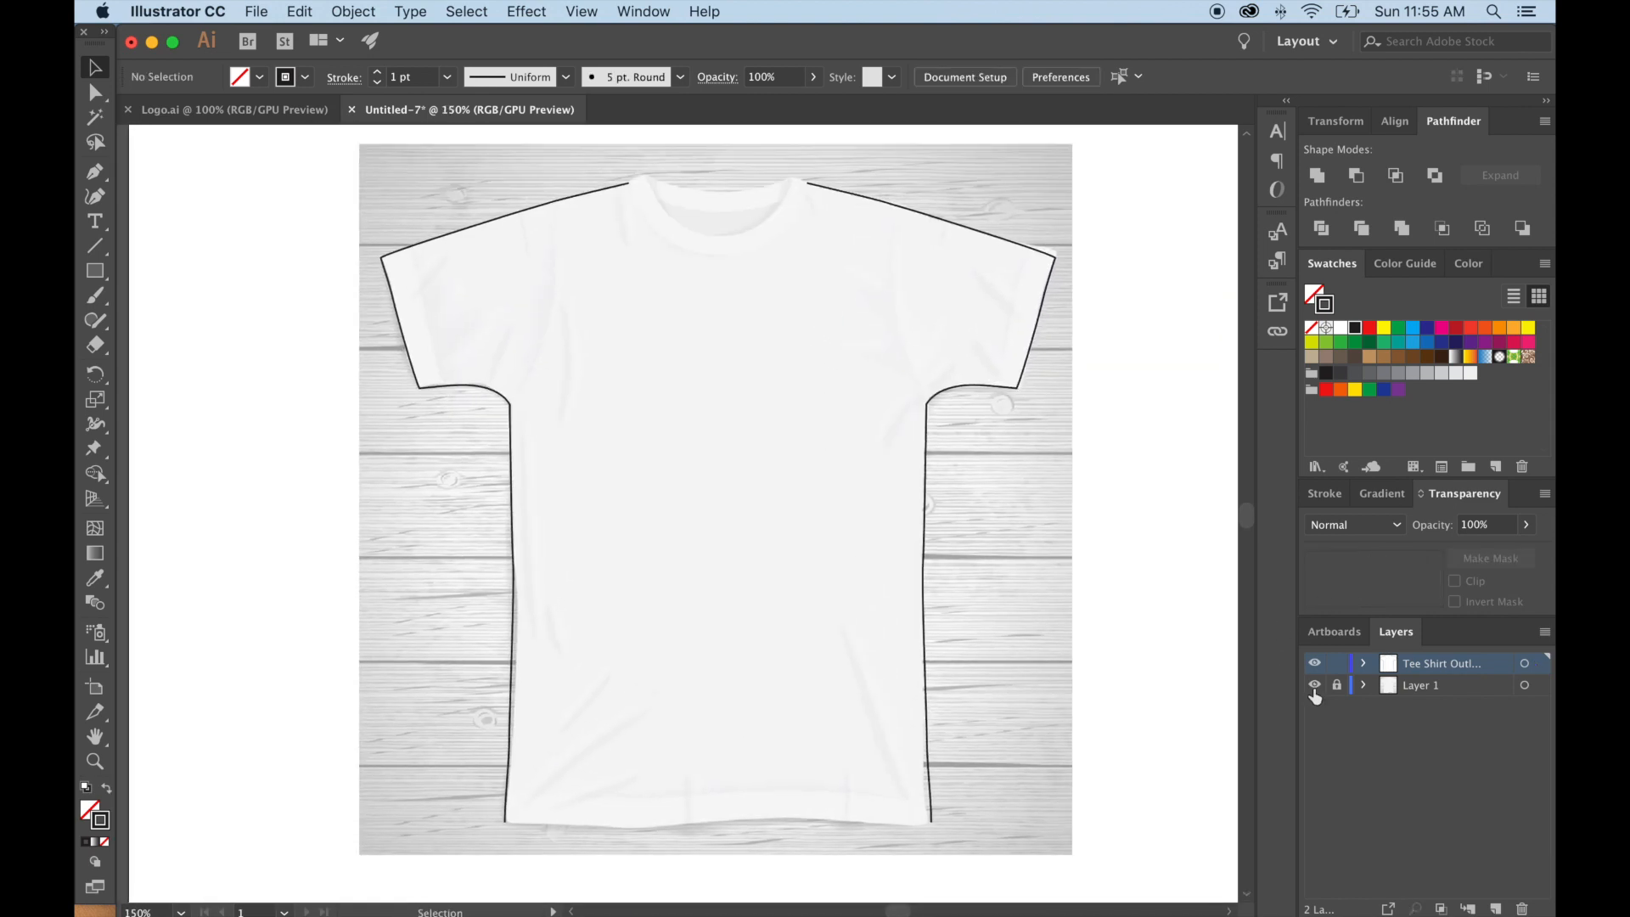
{"action": "left_click", "coordinate": [1314, 686]}
{"action": "left_click", "coordinate": [1314, 685]}
Try fitting a circle about 1.71 in wide to the collar's lower curve, and delete it.
{"action": "key", "text": "super+plus"}
{"action": "left_click_drag", "start_coordinate": [786, 302], "coordinate": [796, 527]}
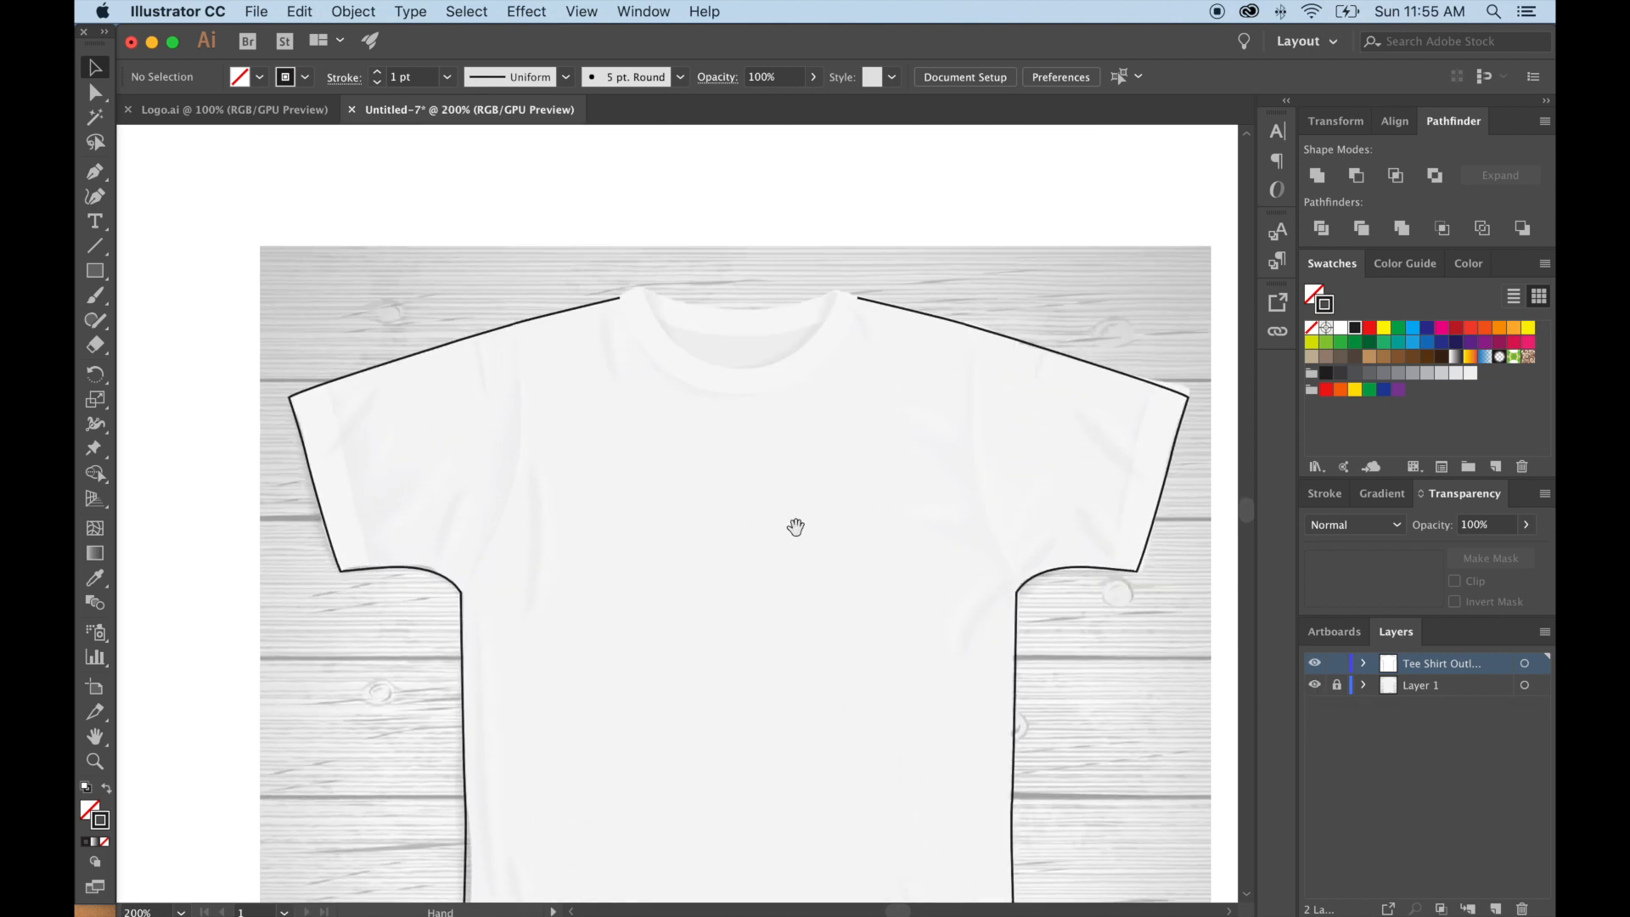
{"action": "key", "text": "super+plus"}
{"action": "left_click_drag", "start_coordinate": [900, 416], "coordinate": [862, 517]}
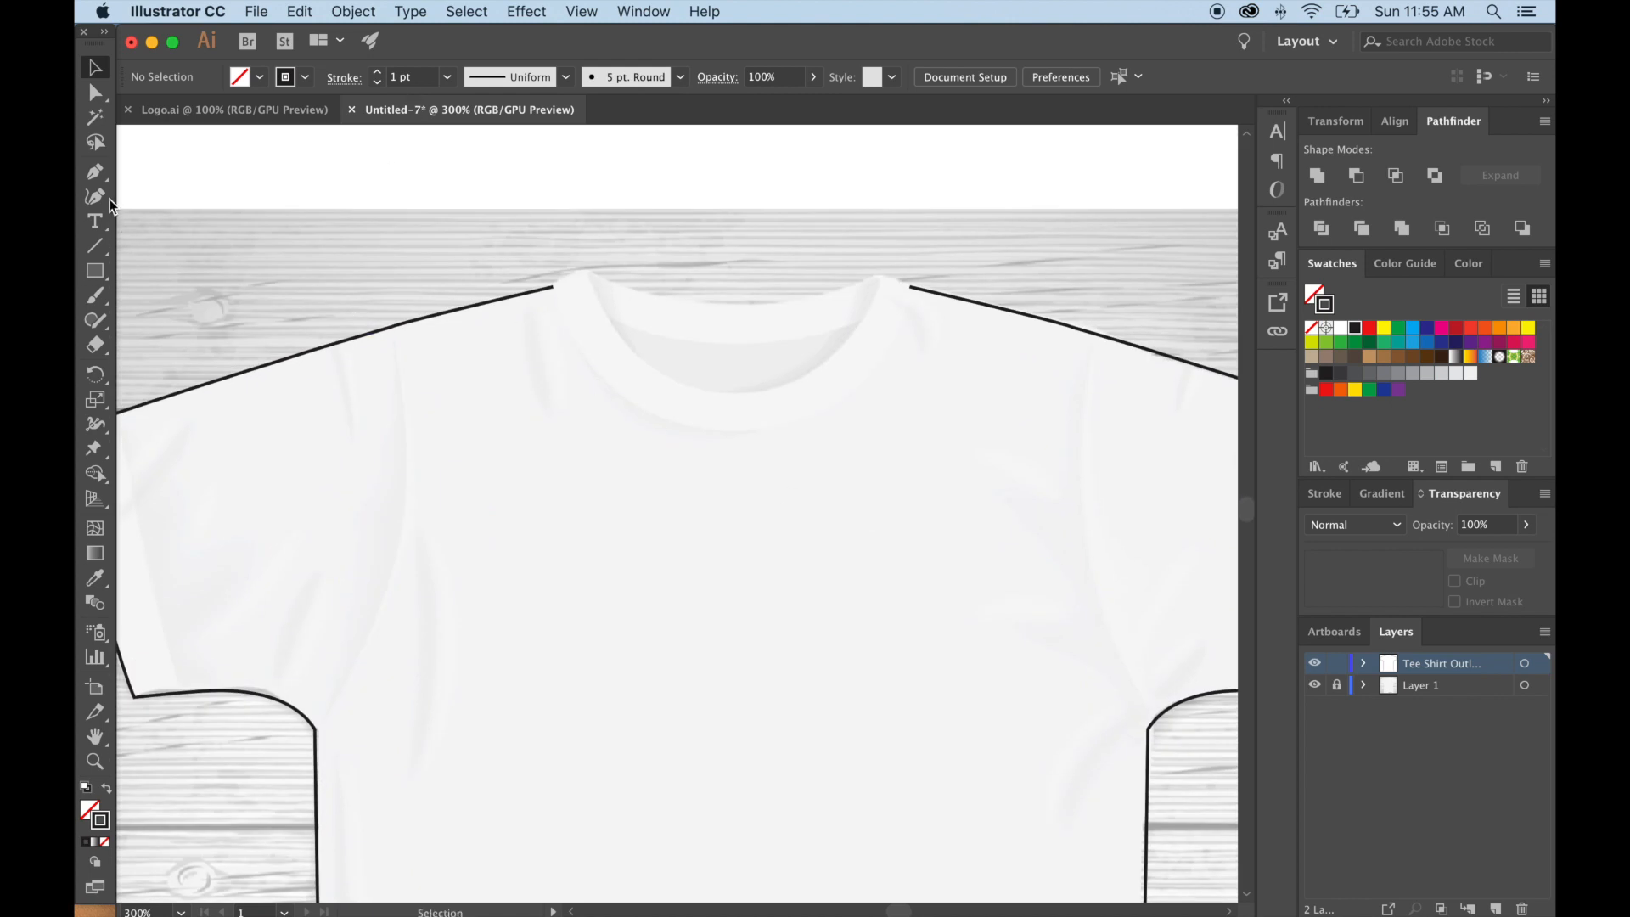
{"action": "left_click", "coordinate": [95, 271]}
{"action": "left_click", "coordinate": [161, 311]}
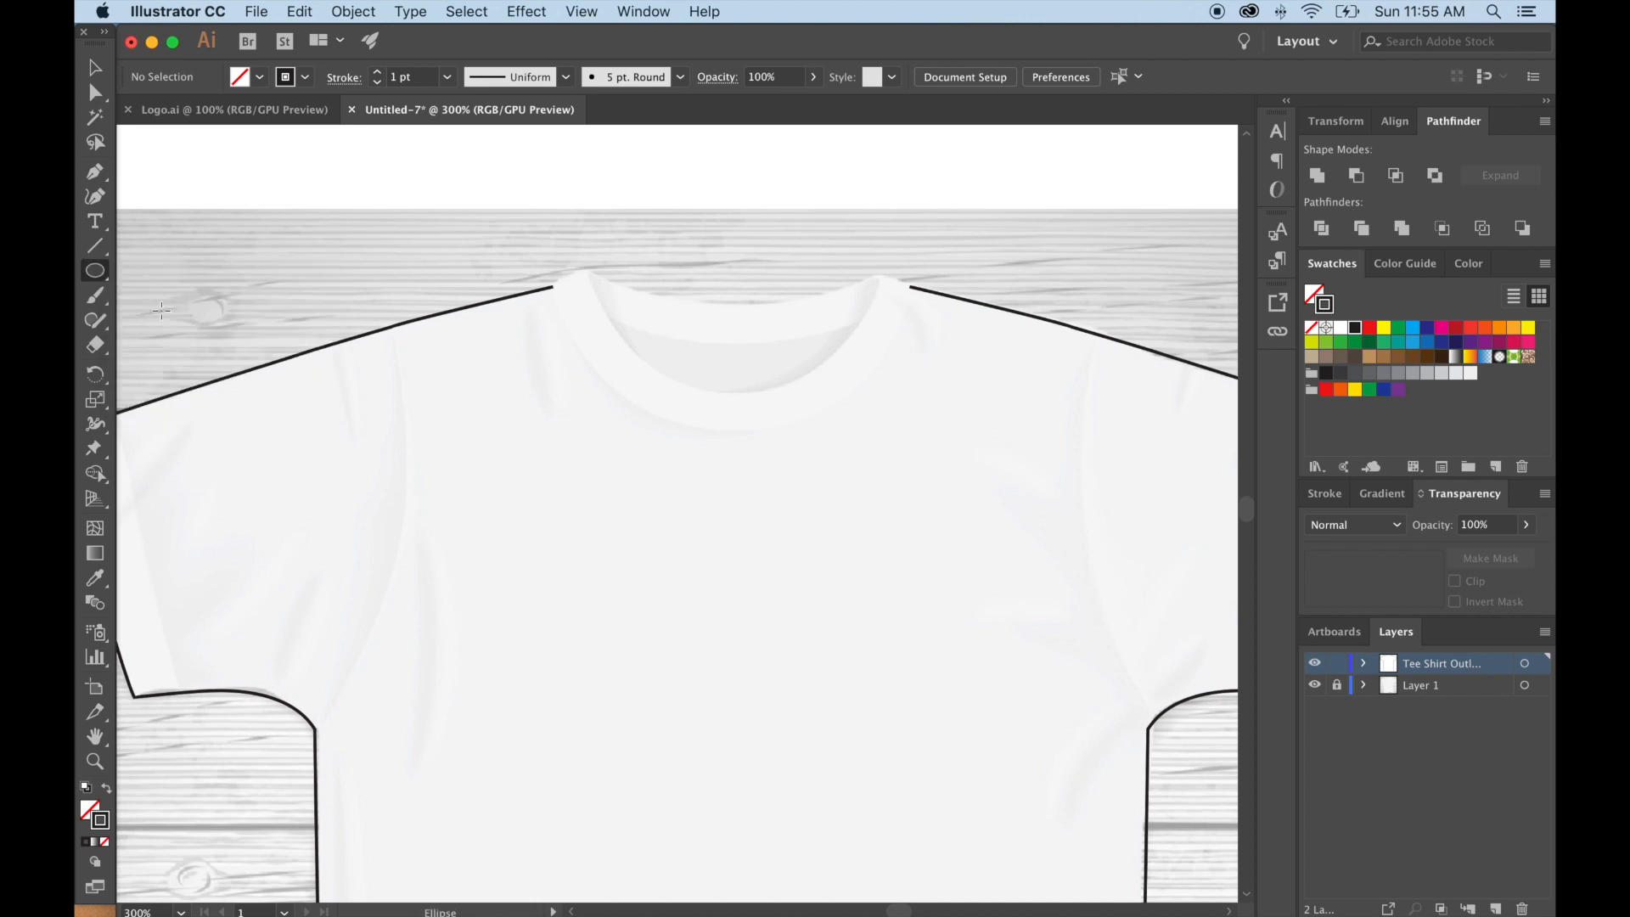
{"action": "left_click_drag", "start_coordinate": [548, 198], "coordinate": [930, 460]}
{"action": "left_click", "coordinate": [95, 73]}
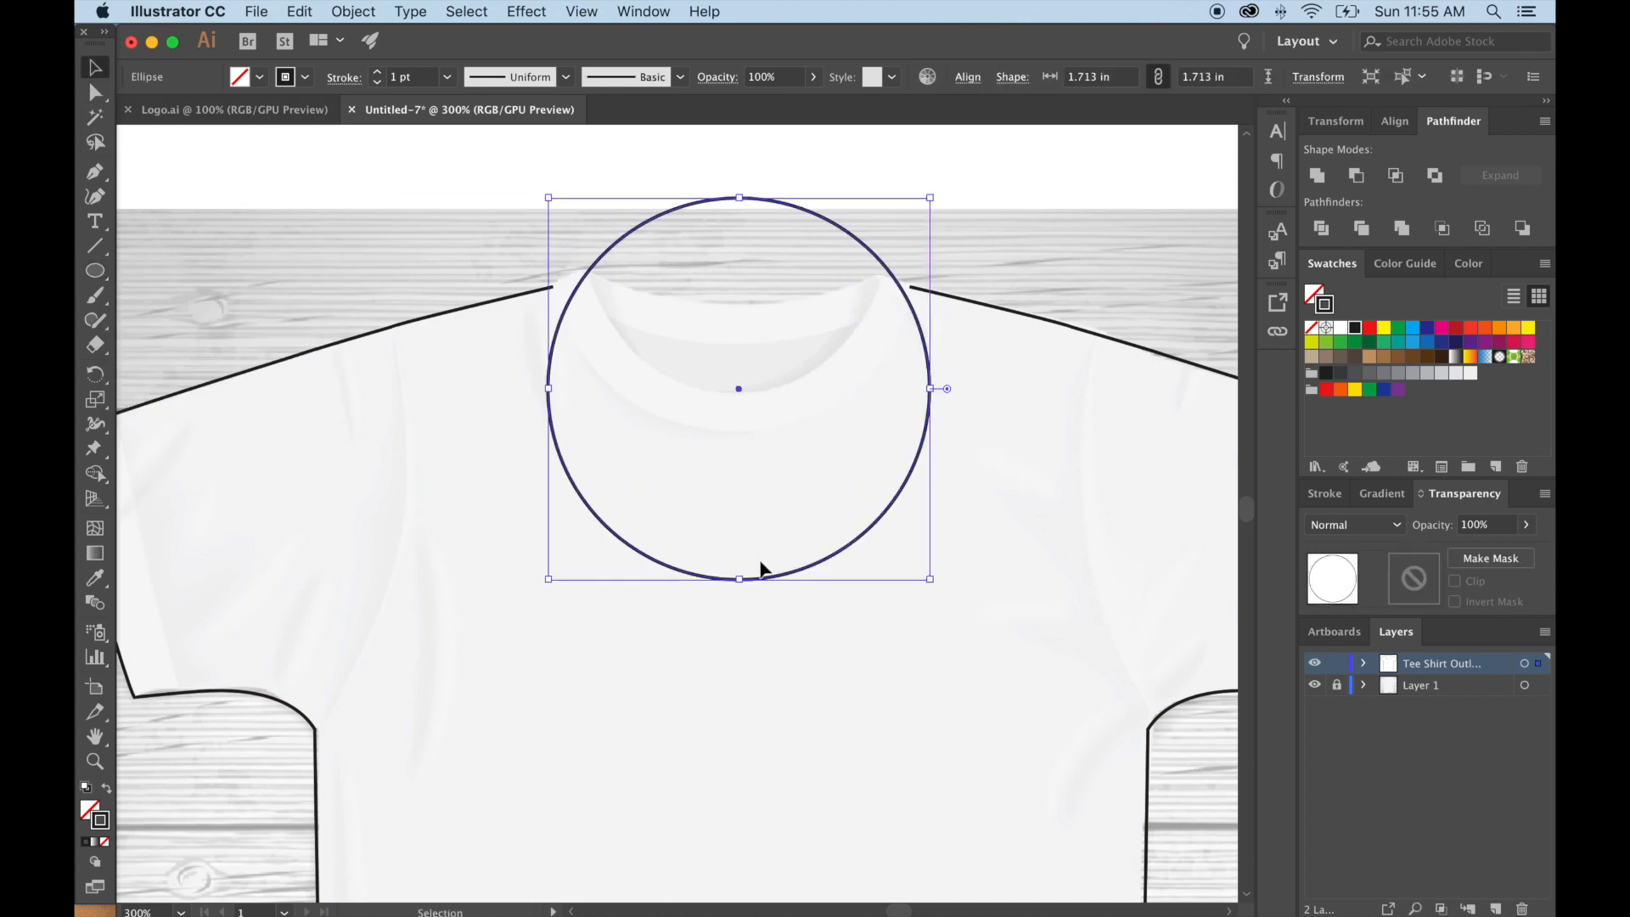
{"action": "left_click_drag", "start_coordinate": [769, 573], "coordinate": [762, 429]}
{"action": "left_click", "coordinate": [710, 524]}
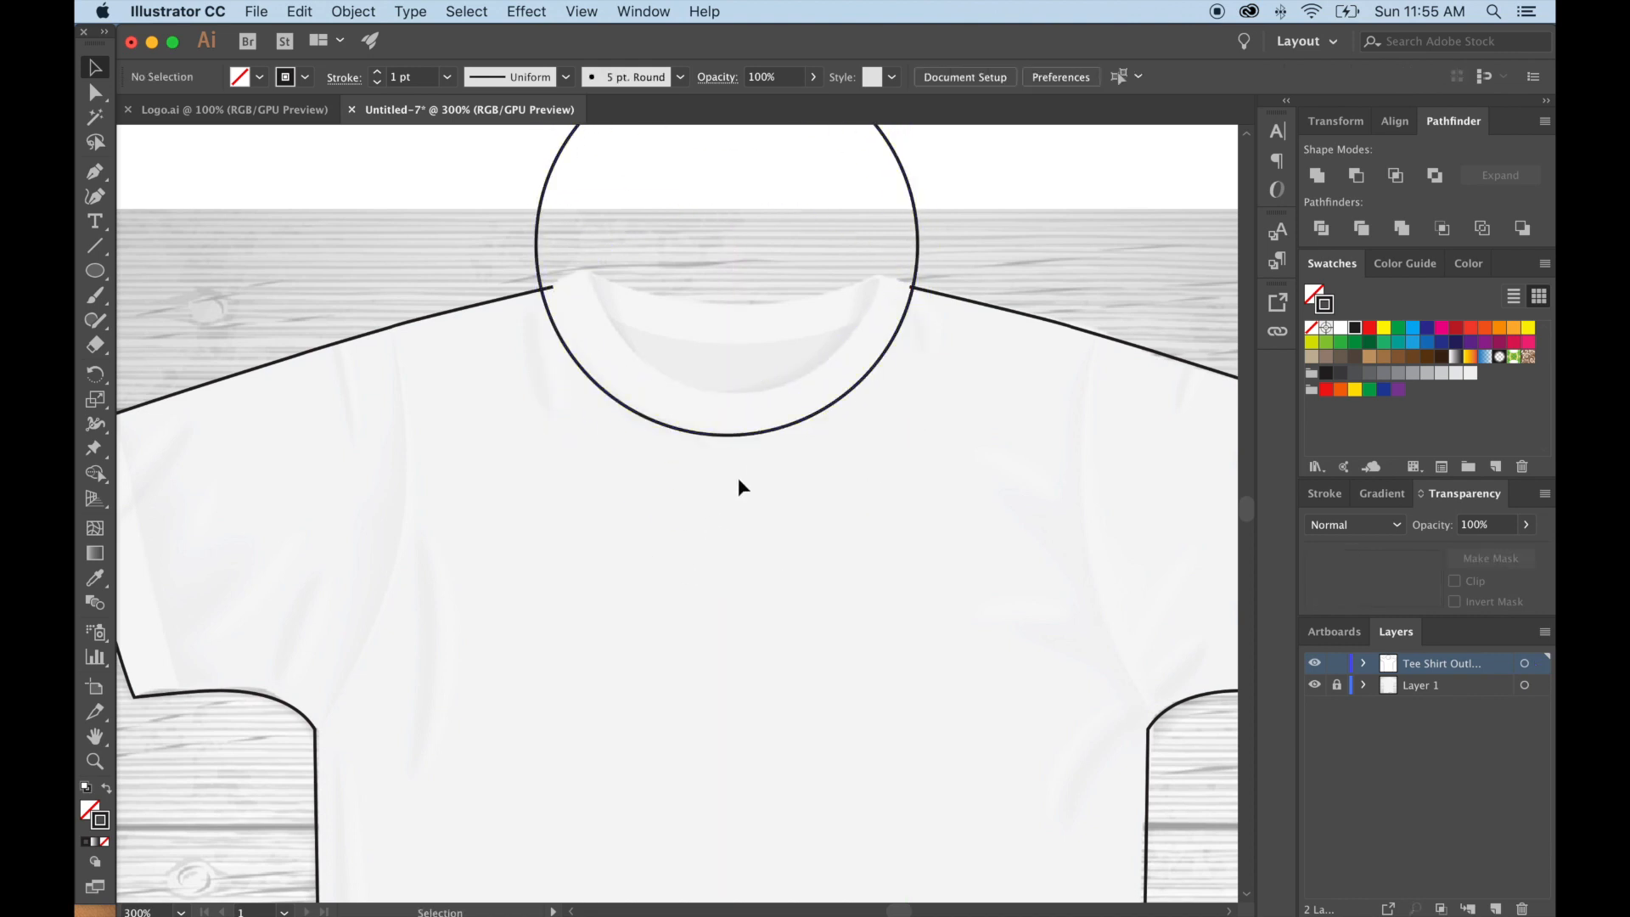
{"action": "left_click", "coordinate": [777, 434]}
{"action": "key", "text": "Delete"}
Extend the left outline with a small curved segment from the shoulder end to the left collar tip, at about X 4.65, Y 1.58 in.
{"action": "left_click", "coordinate": [96, 194]}
{"action": "left_click", "coordinate": [95, 179]}
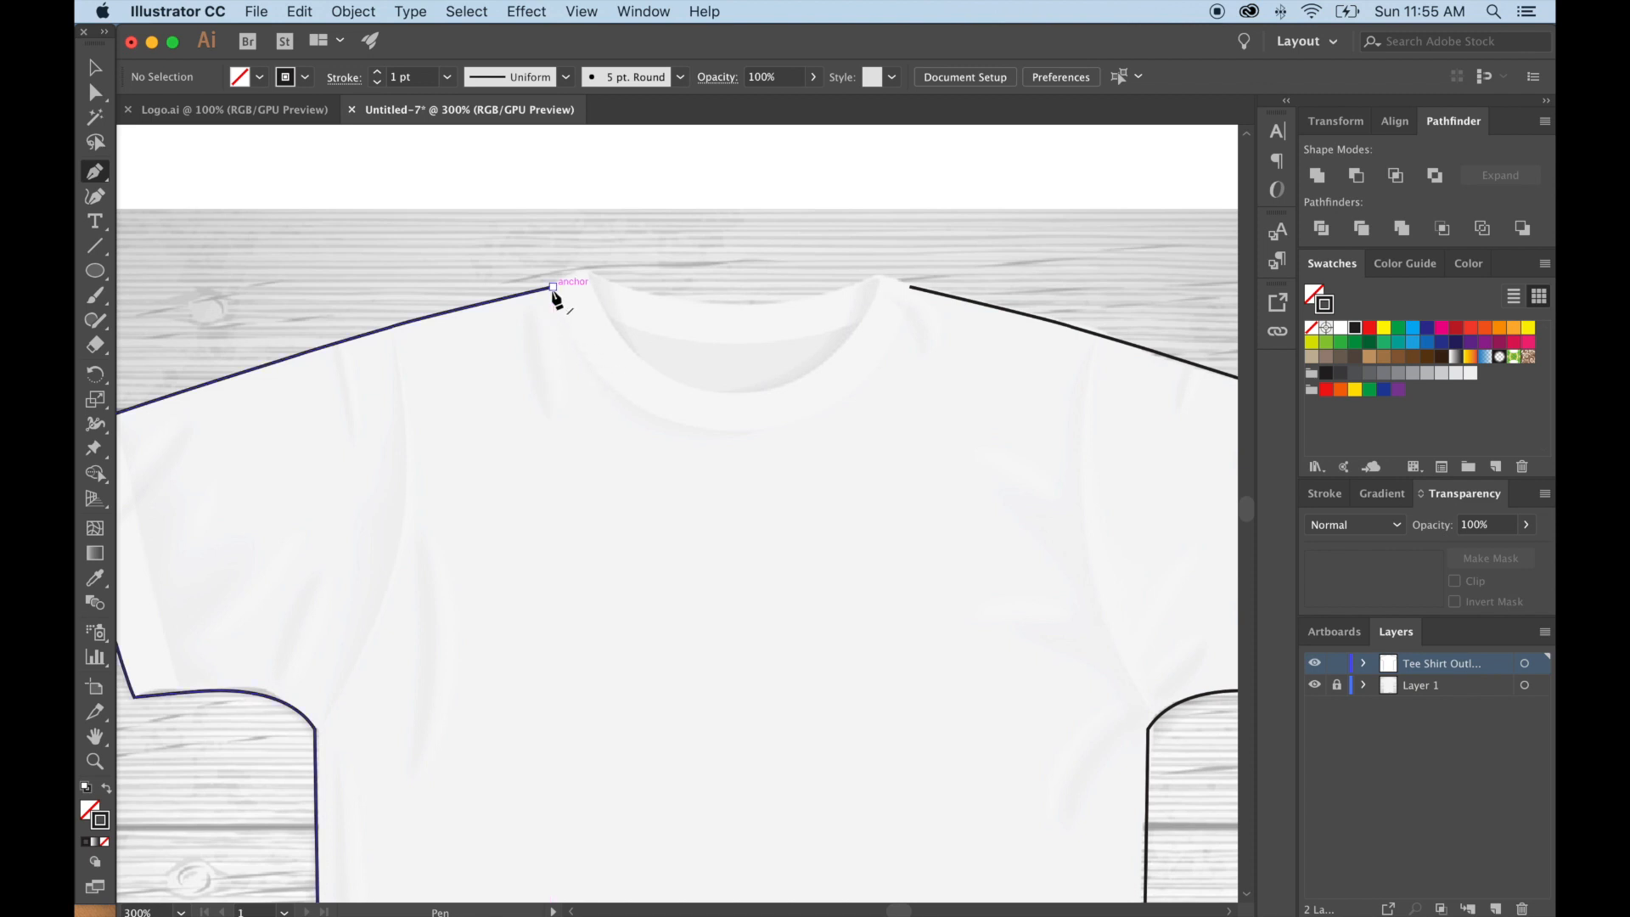
{"action": "left_click", "coordinate": [553, 288]}
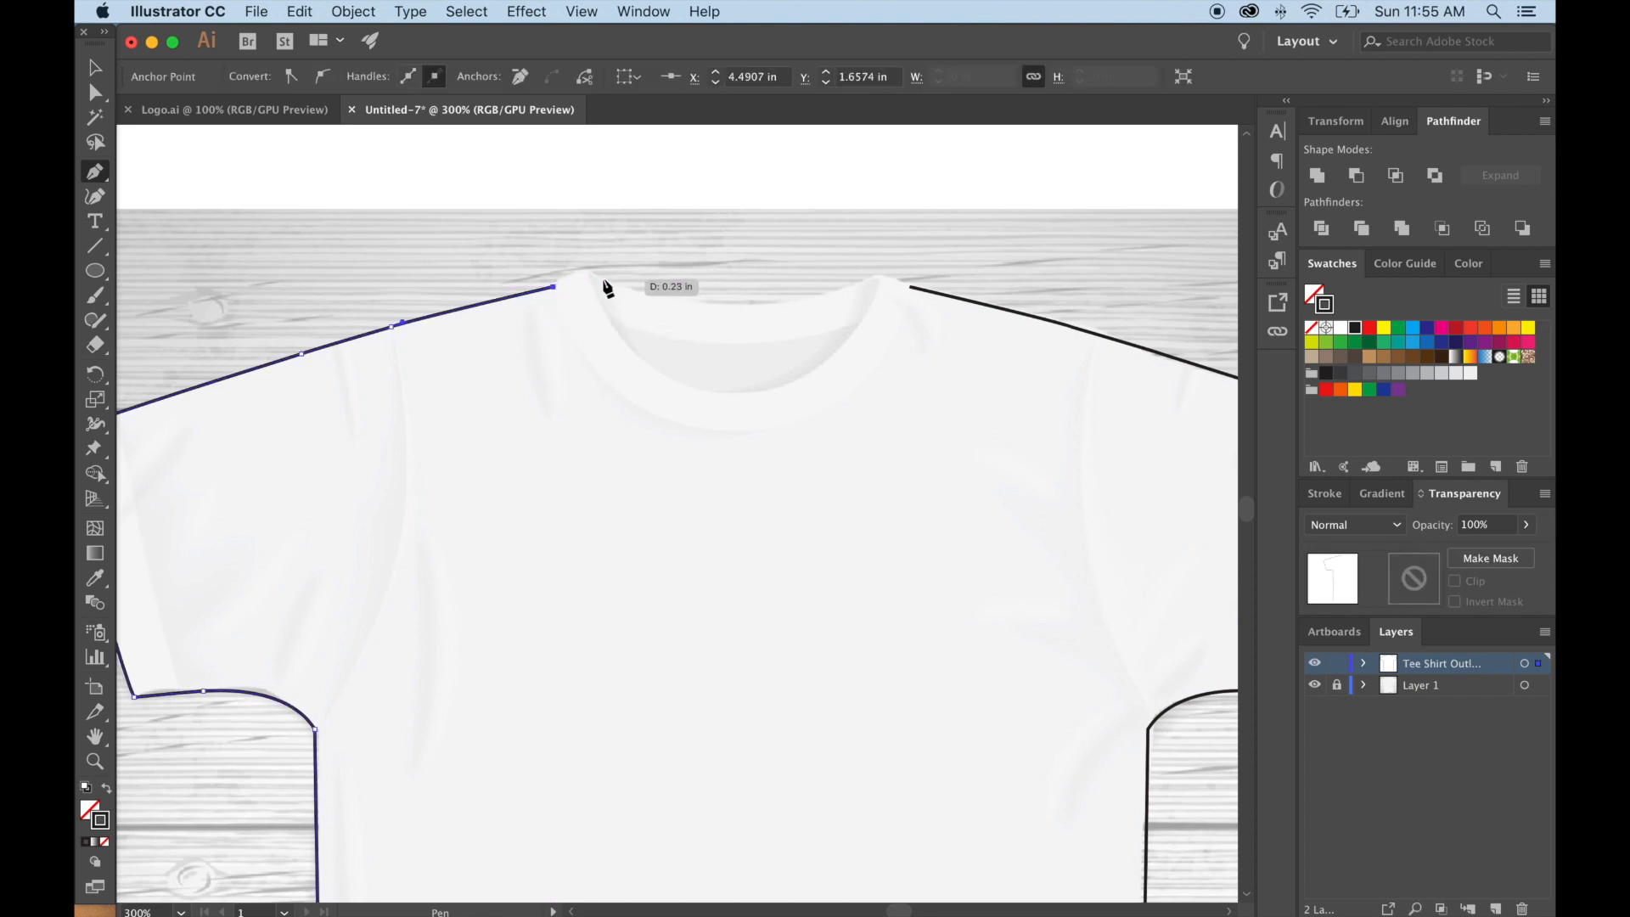
{"action": "left_click", "coordinate": [588, 270]}
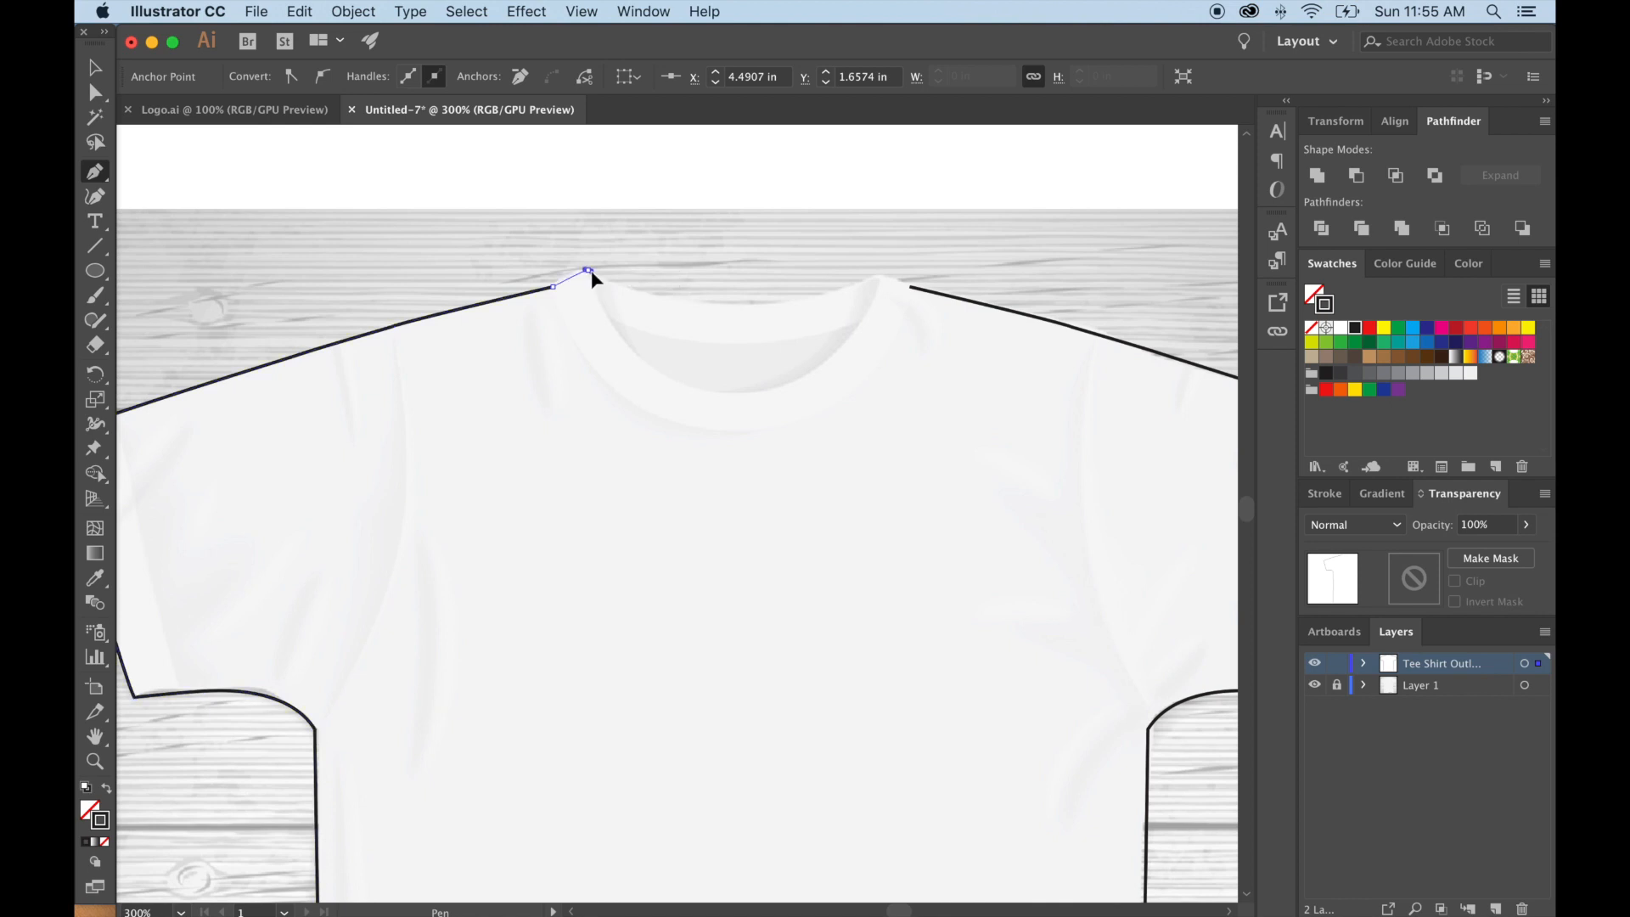
{"action": "left_click_drag", "start_coordinate": [598, 272], "coordinate": [602, 271]}
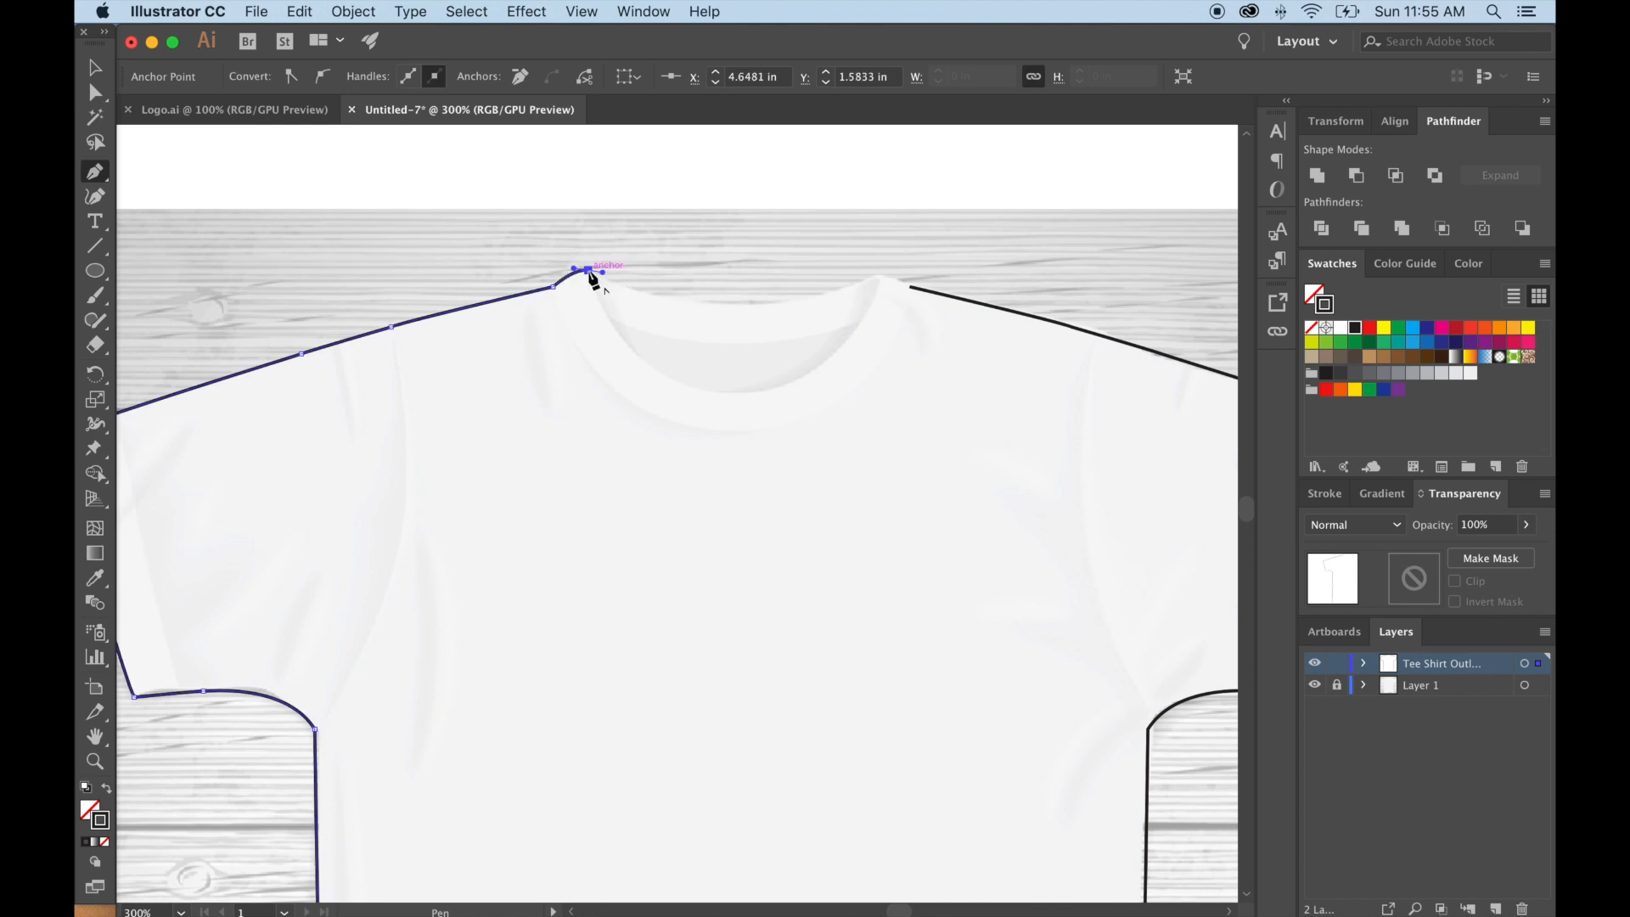
Extend the right outline with a matching curved segment from the shoulder end to the right collar tip, at about X 5.94, Y 1.61 in.
{"action": "left_click", "coordinate": [900, 307], "text": "super"}
{"action": "key", "text": "super+z"}
{"action": "left_click", "coordinate": [910, 287]}
{"action": "left_click_drag", "start_coordinate": [875, 276], "coordinate": [862, 276]}
{"action": "left_click", "coordinate": [874, 277]}
Join the two collar tips with a downward curve following the back neckline, and deselect the path.
{"action": "left_click_drag", "start_coordinate": [588, 270], "coordinate": [743, 343]}
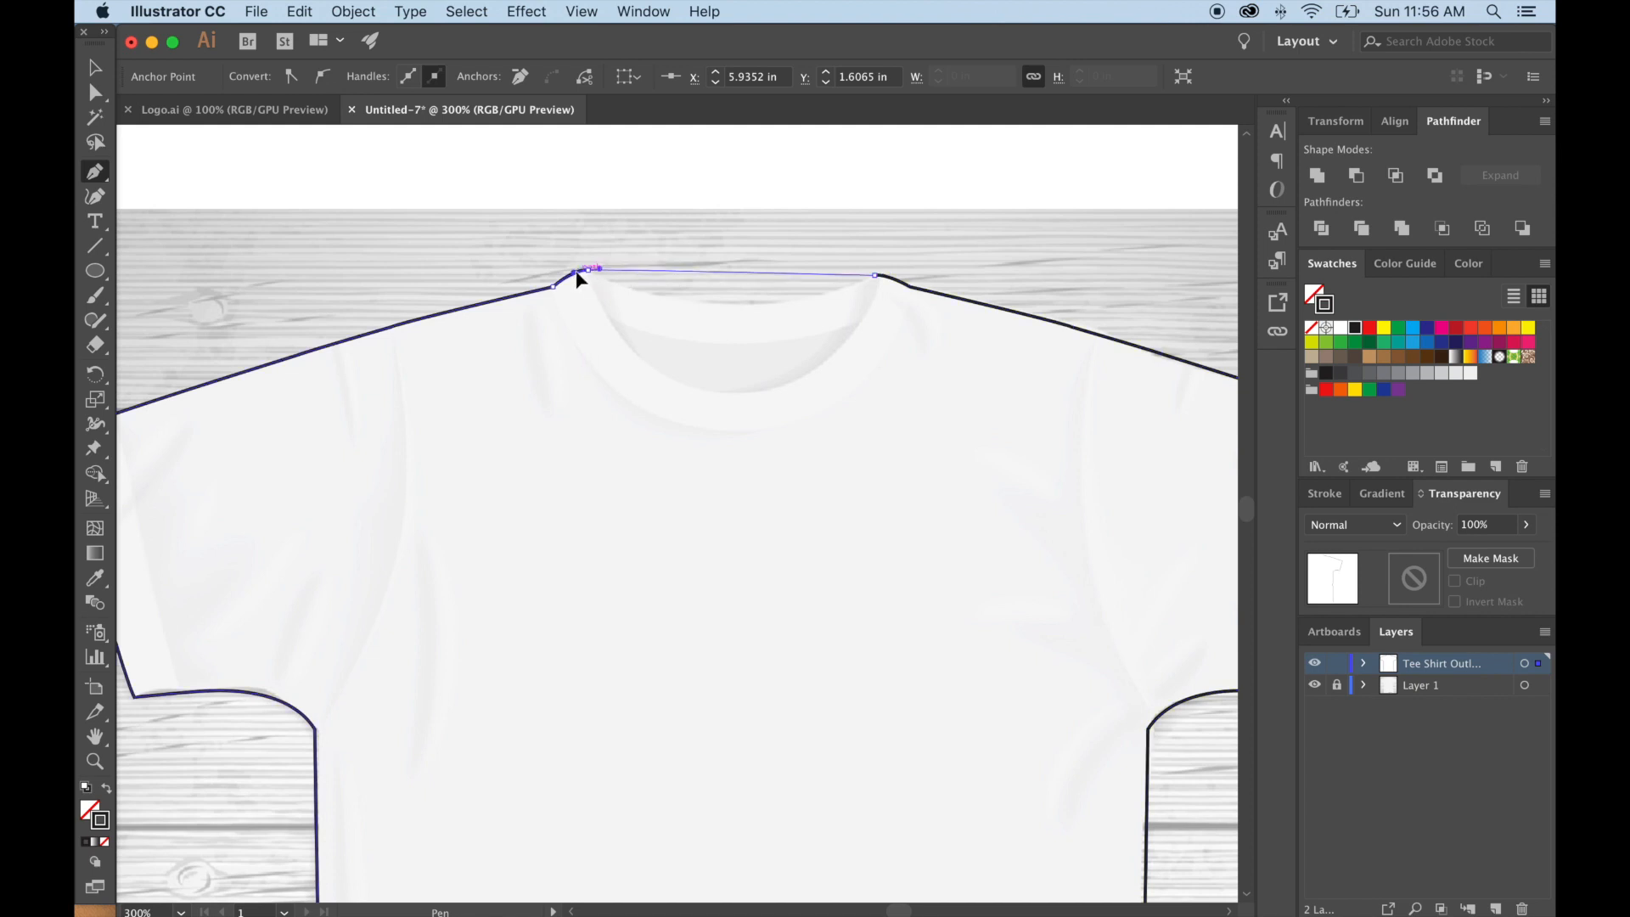
{"action": "left_click_drag", "start_coordinate": [430, 196], "coordinate": [451, 196]}
{"action": "left_click", "coordinate": [95, 67]}
{"action": "left_click", "coordinate": [266, 240]}
Try closing the hem with a curved Pen segment from the left bottom corner to the right one, and undo it.
{"action": "key", "text": "super+minus"}
{"action": "key", "text": "super+minus"}
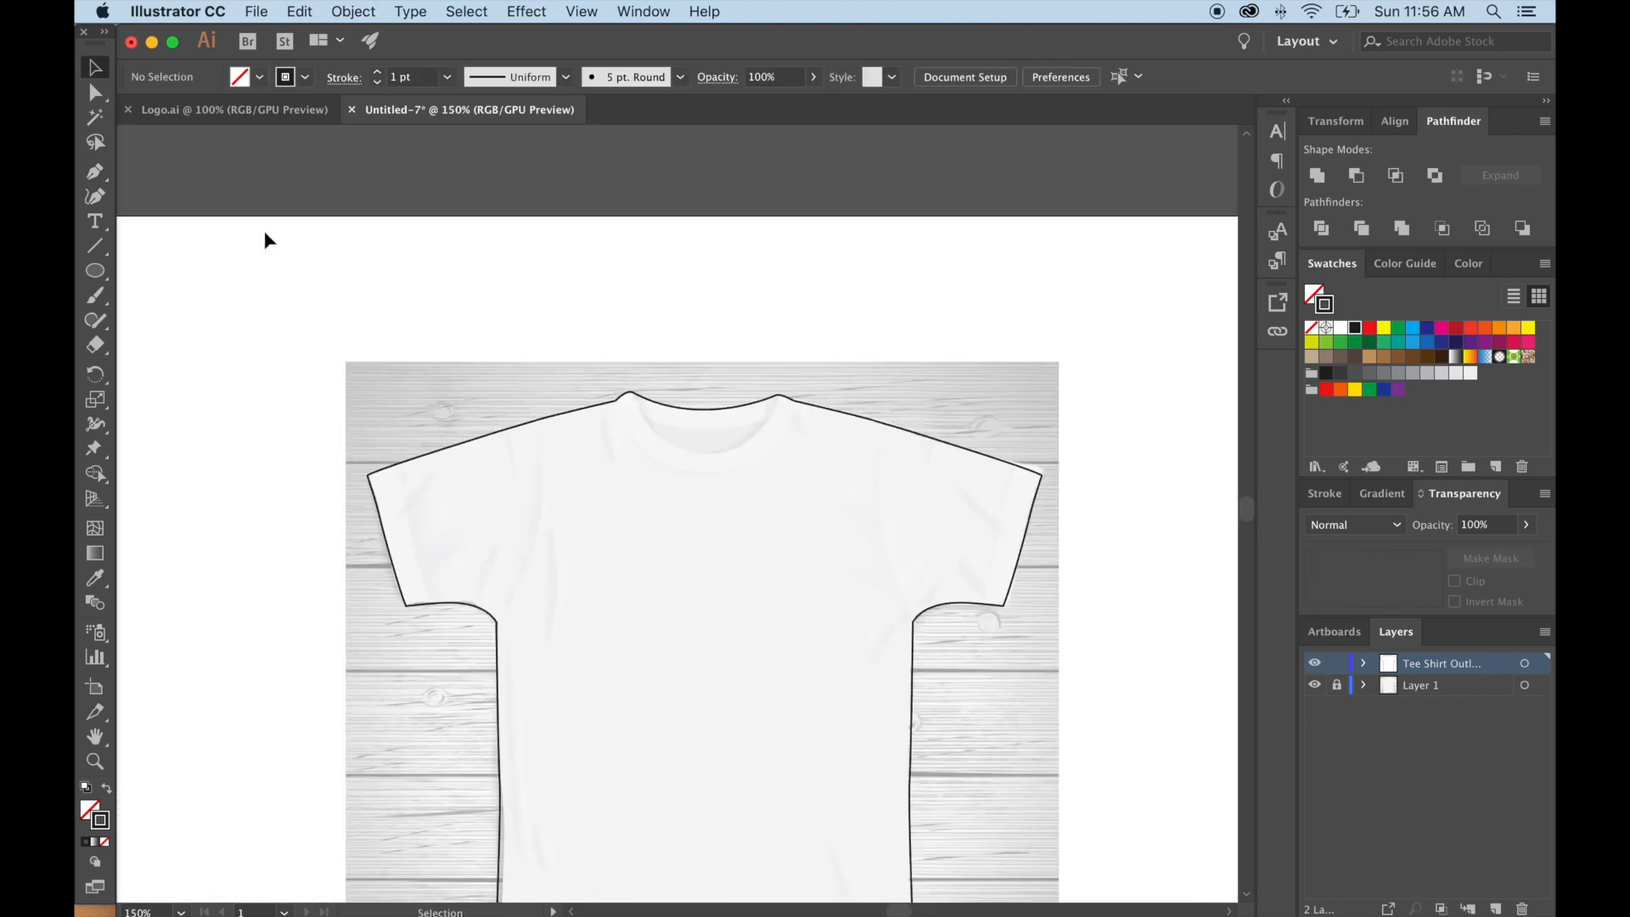
{"action": "left_click_drag", "start_coordinate": [663, 589], "coordinate": [660, 256]}
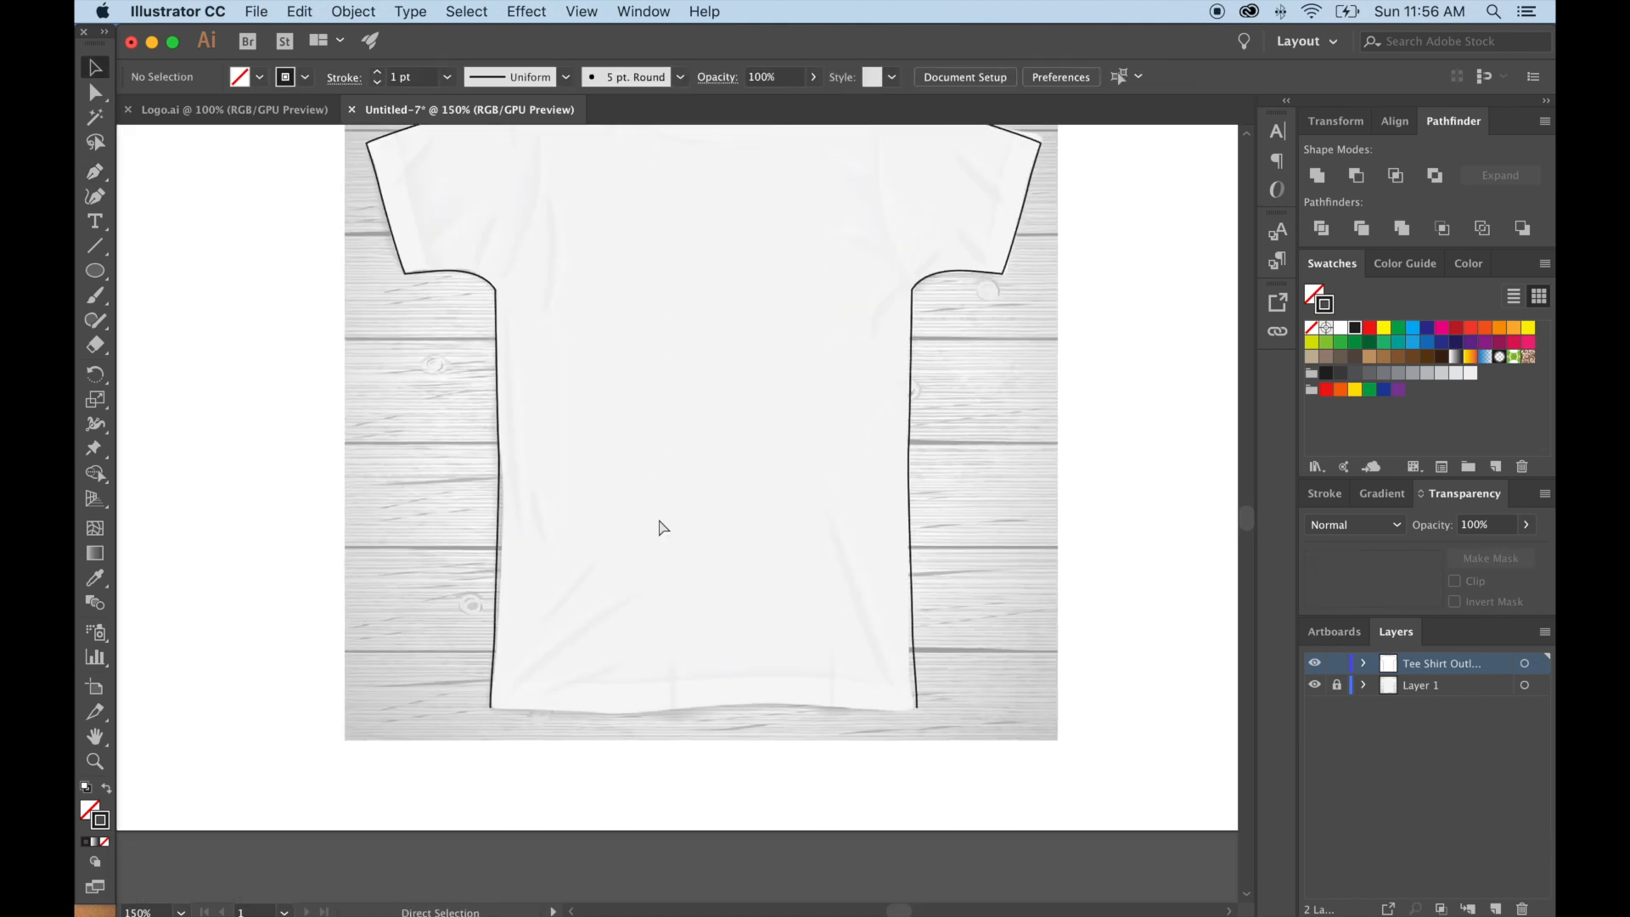
{"action": "key", "text": "super+equal"}
{"action": "left_click_drag", "start_coordinate": [659, 524], "coordinate": [658, 480]}
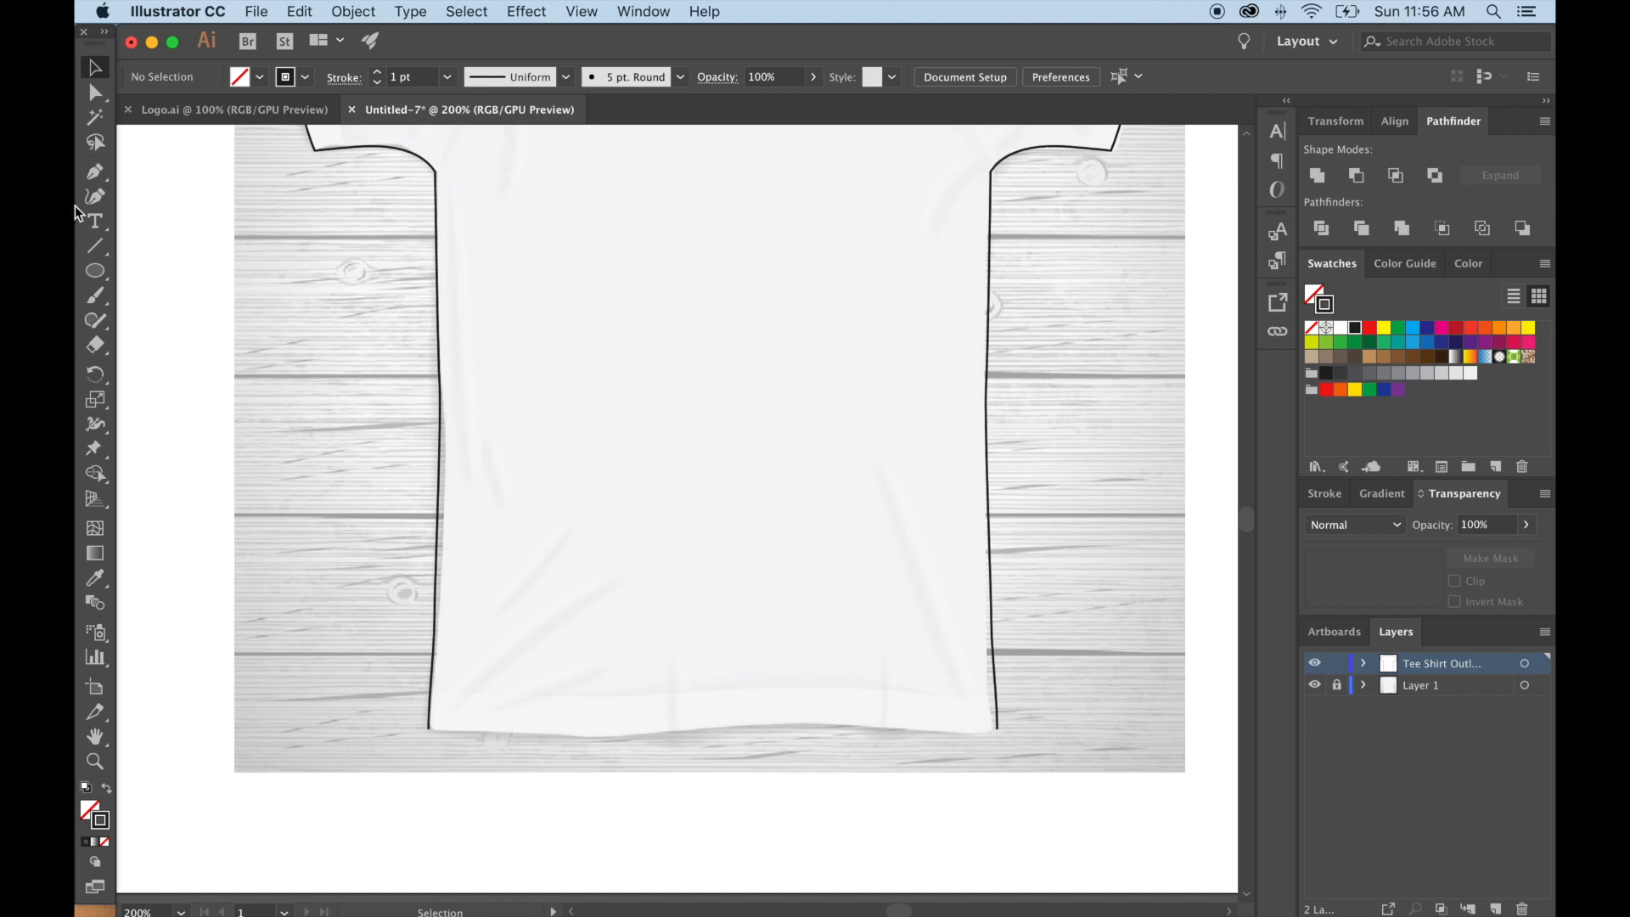
{"action": "left_click", "coordinate": [95, 170]}
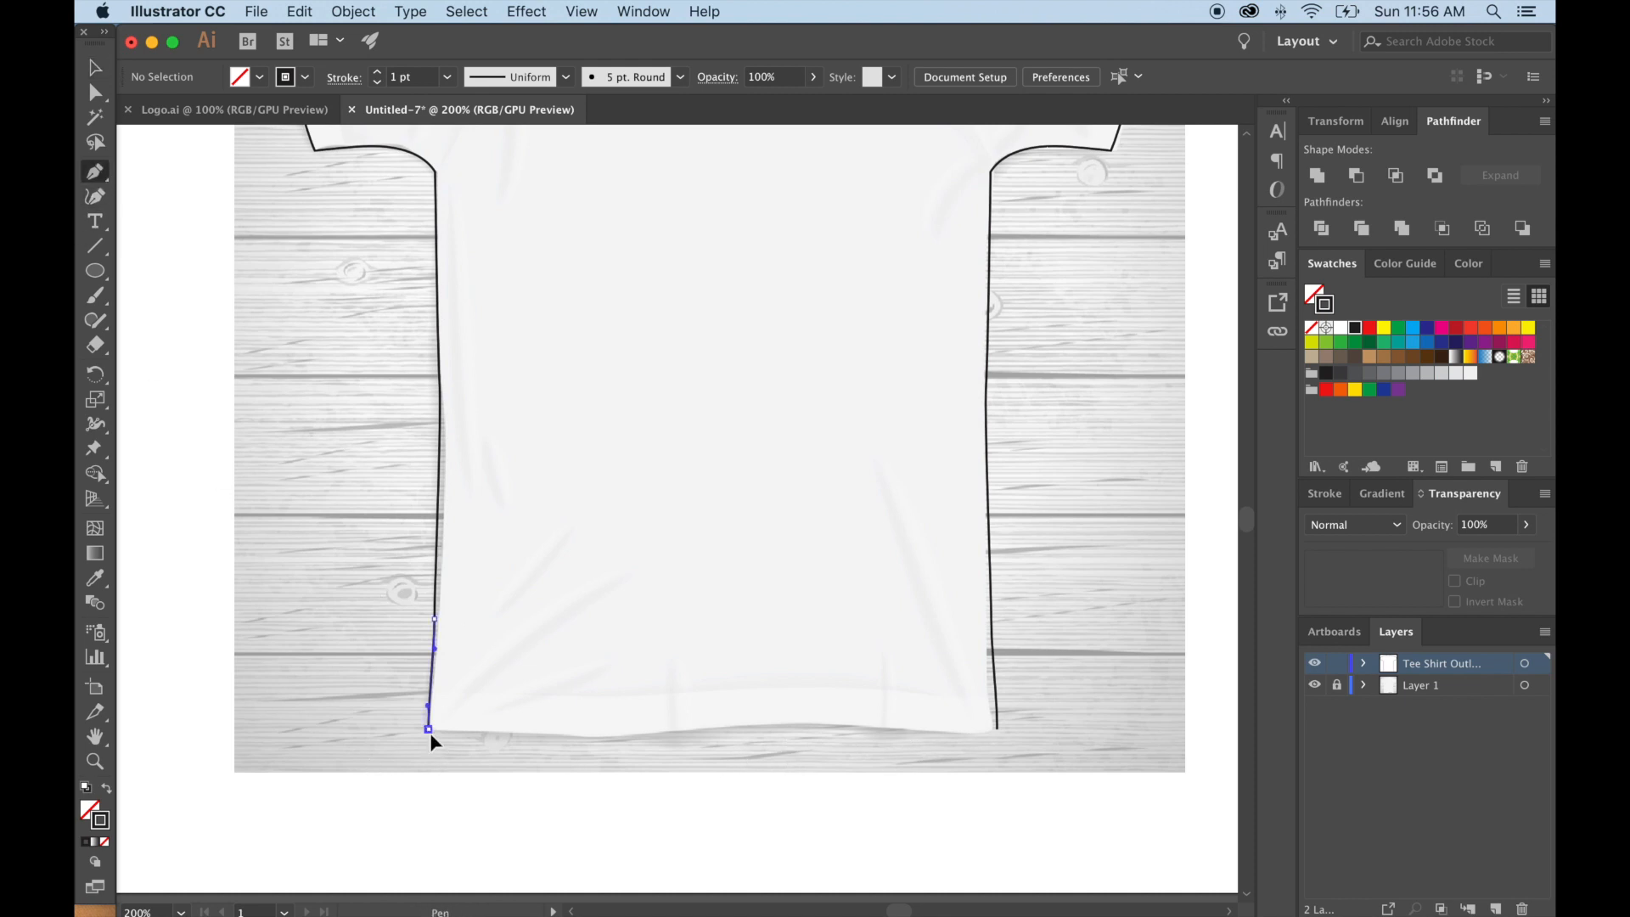
{"action": "left_click_drag", "start_coordinate": [997, 728], "coordinate": [1055, 718]}
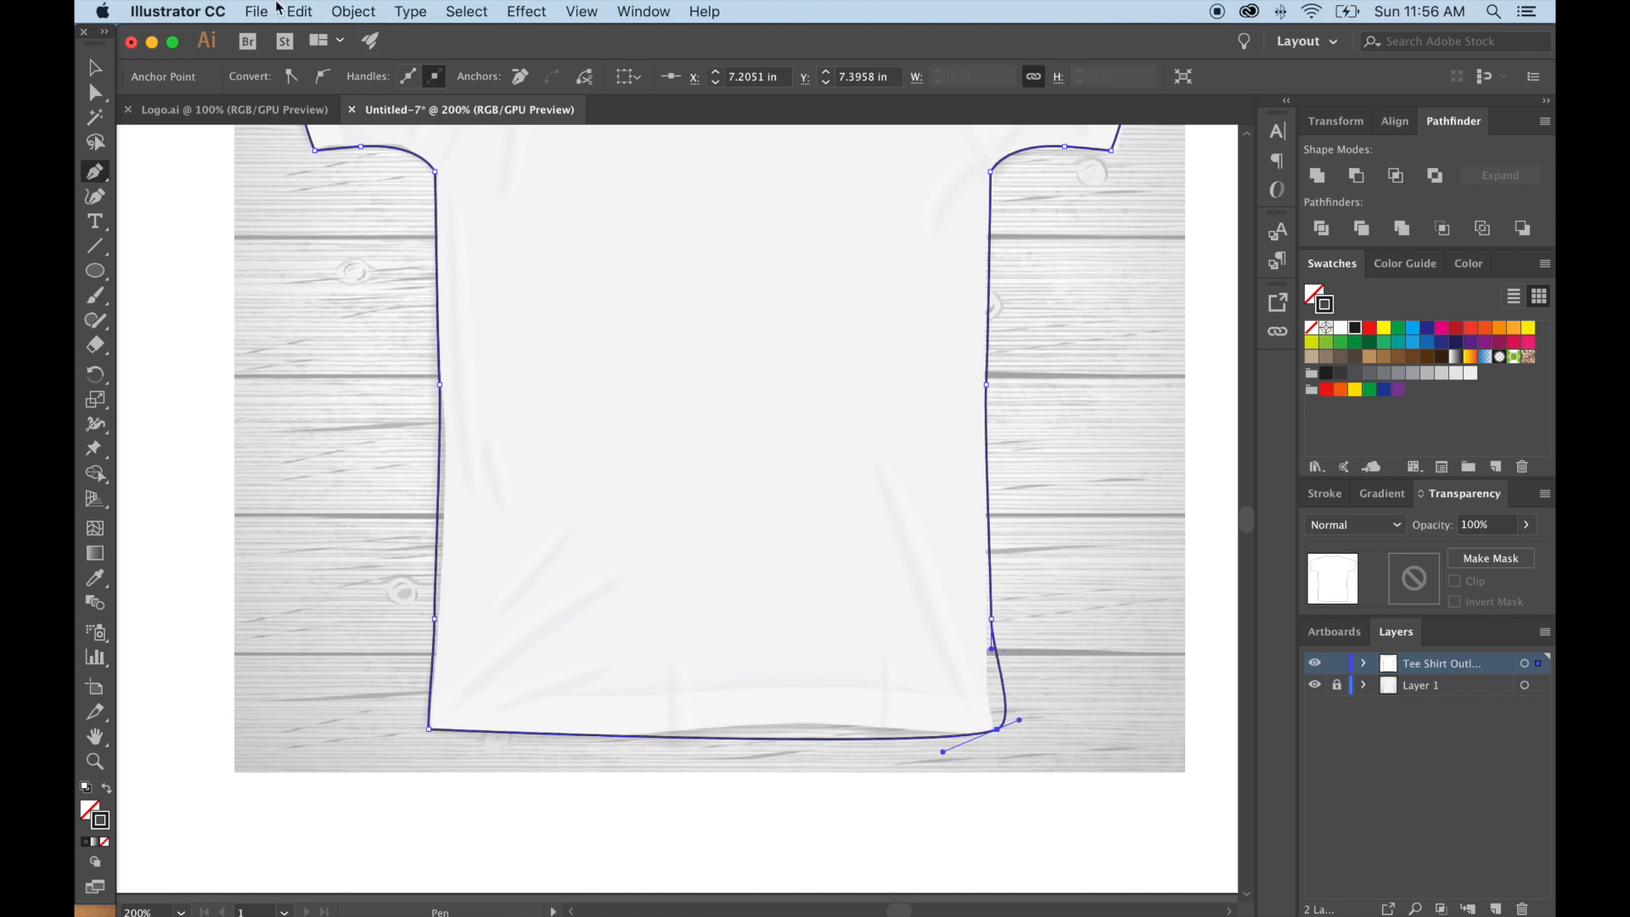
{"action": "left_click", "coordinate": [297, 11]}
{"action": "left_click", "coordinate": [314, 40]}
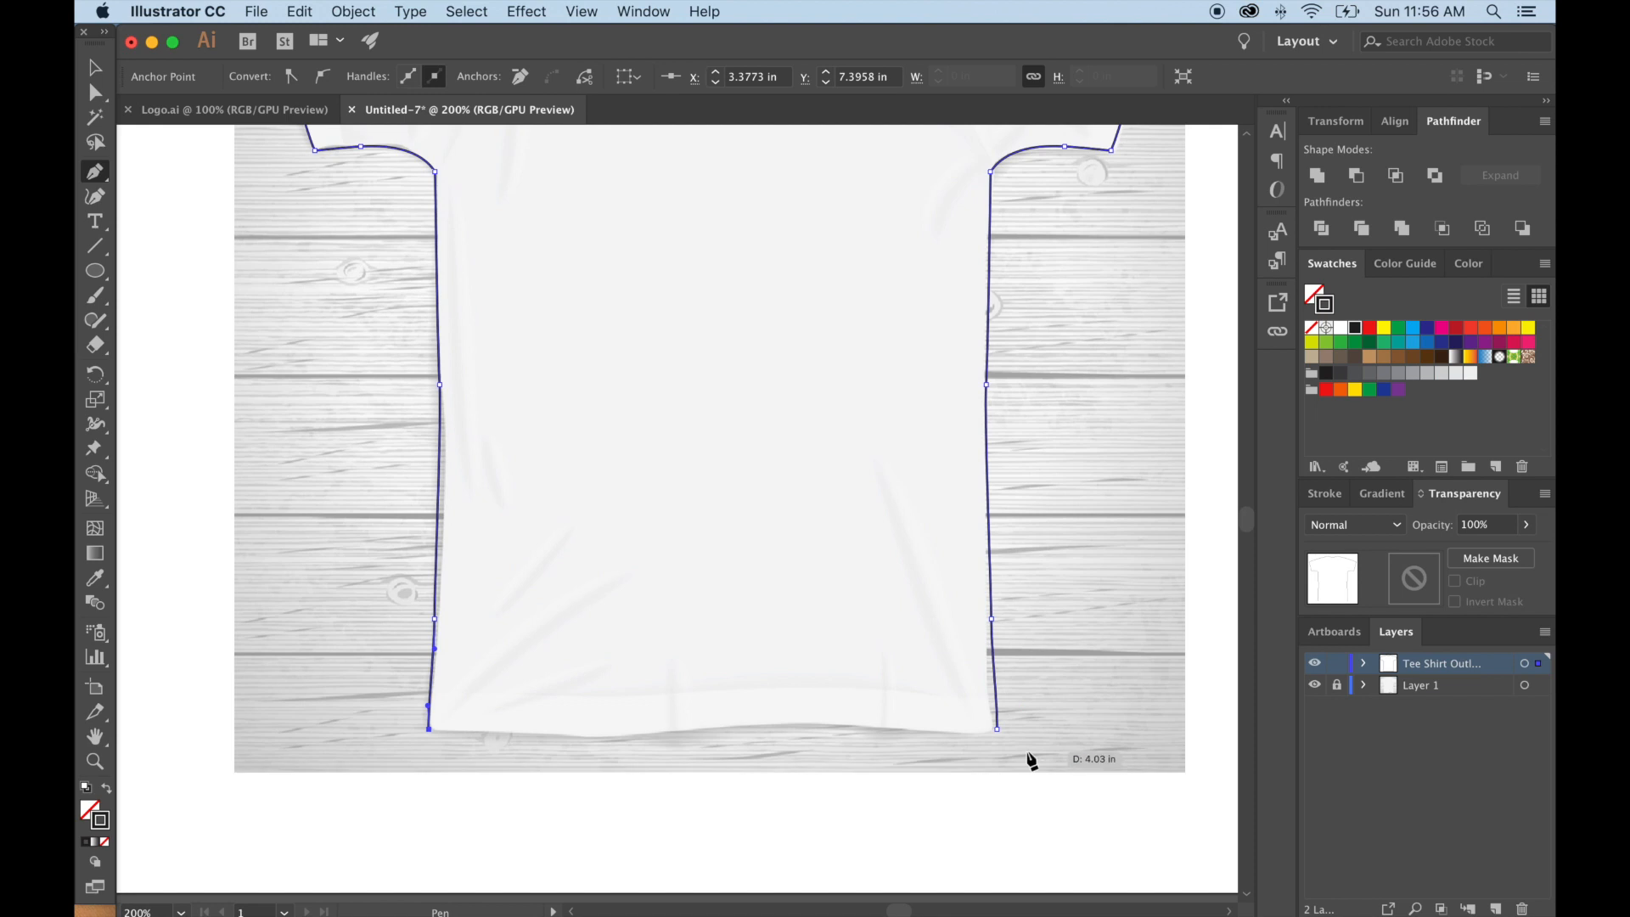
{"action": "left_click", "coordinate": [96, 68]}
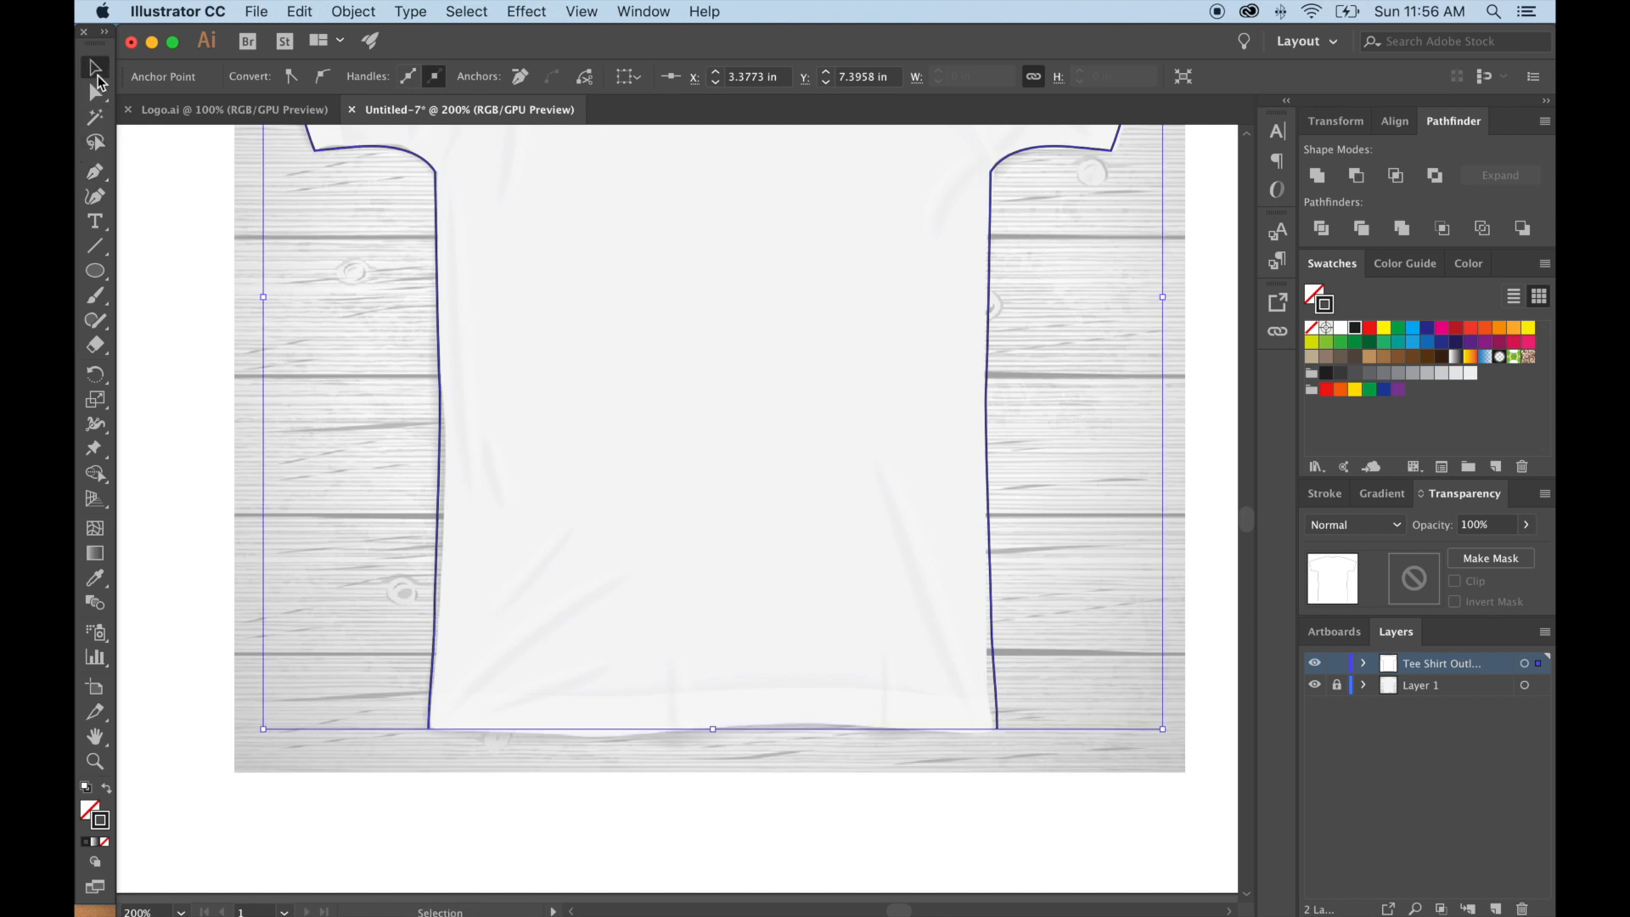
{"action": "left_click", "coordinate": [244, 274]}
Try closing the hem in the opposite direction, from the right bottom corner to the left one, and undo it.
{"action": "left_click", "coordinate": [100, 173]}
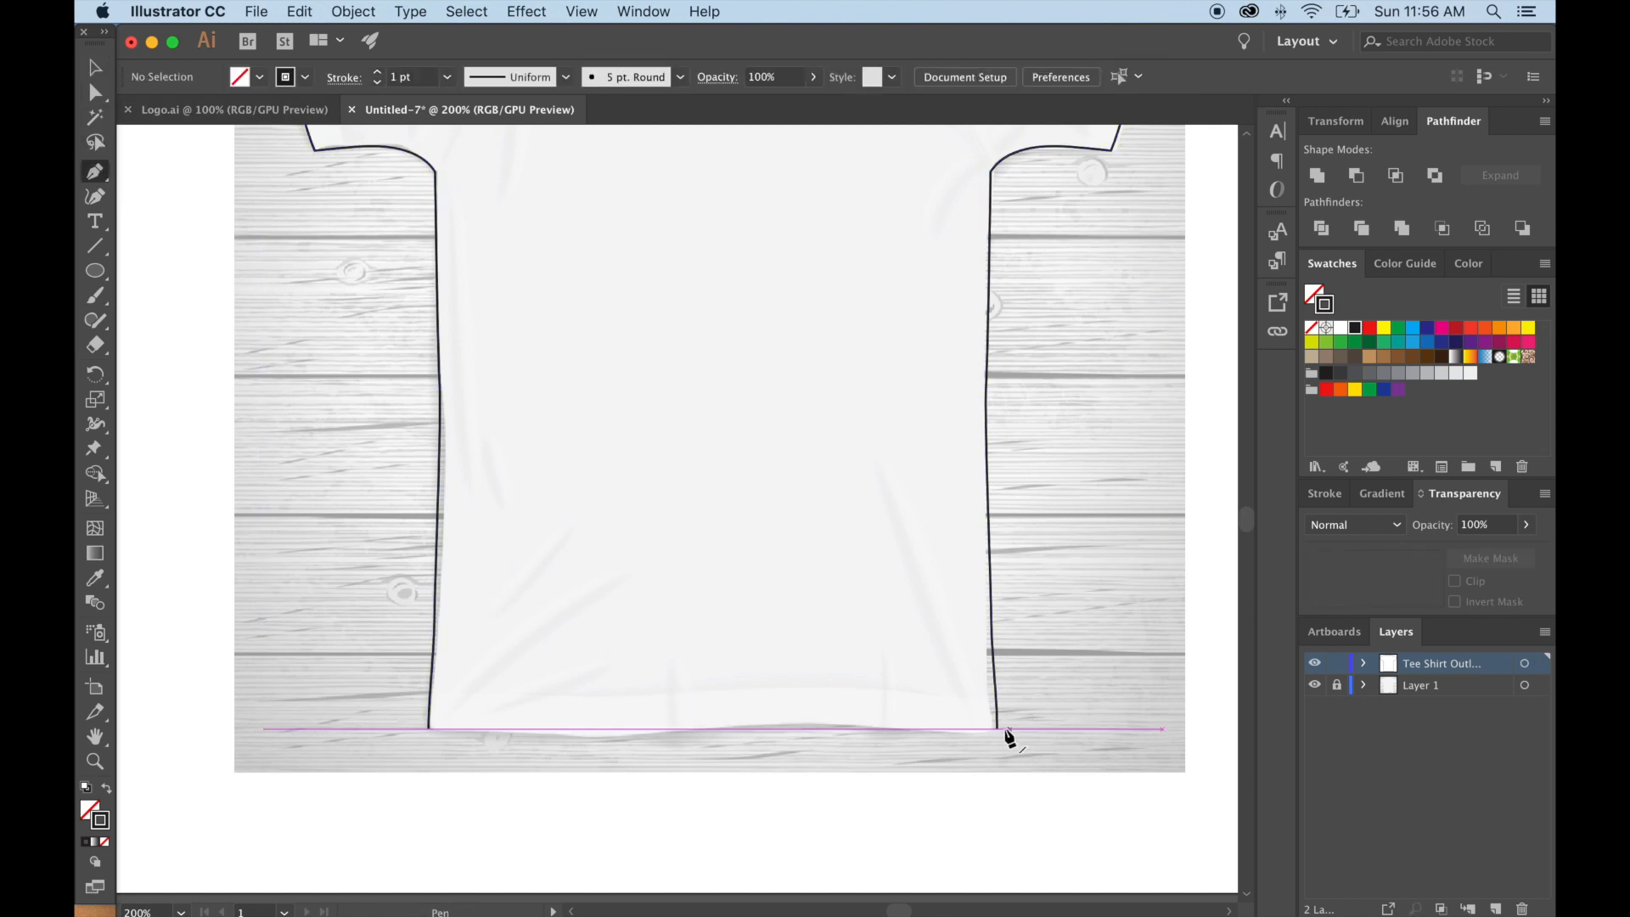
{"action": "left_click", "coordinate": [998, 729]}
{"action": "left_click_drag", "start_coordinate": [428, 729], "coordinate": [395, 727]}
{"action": "key", "text": "super+z"}
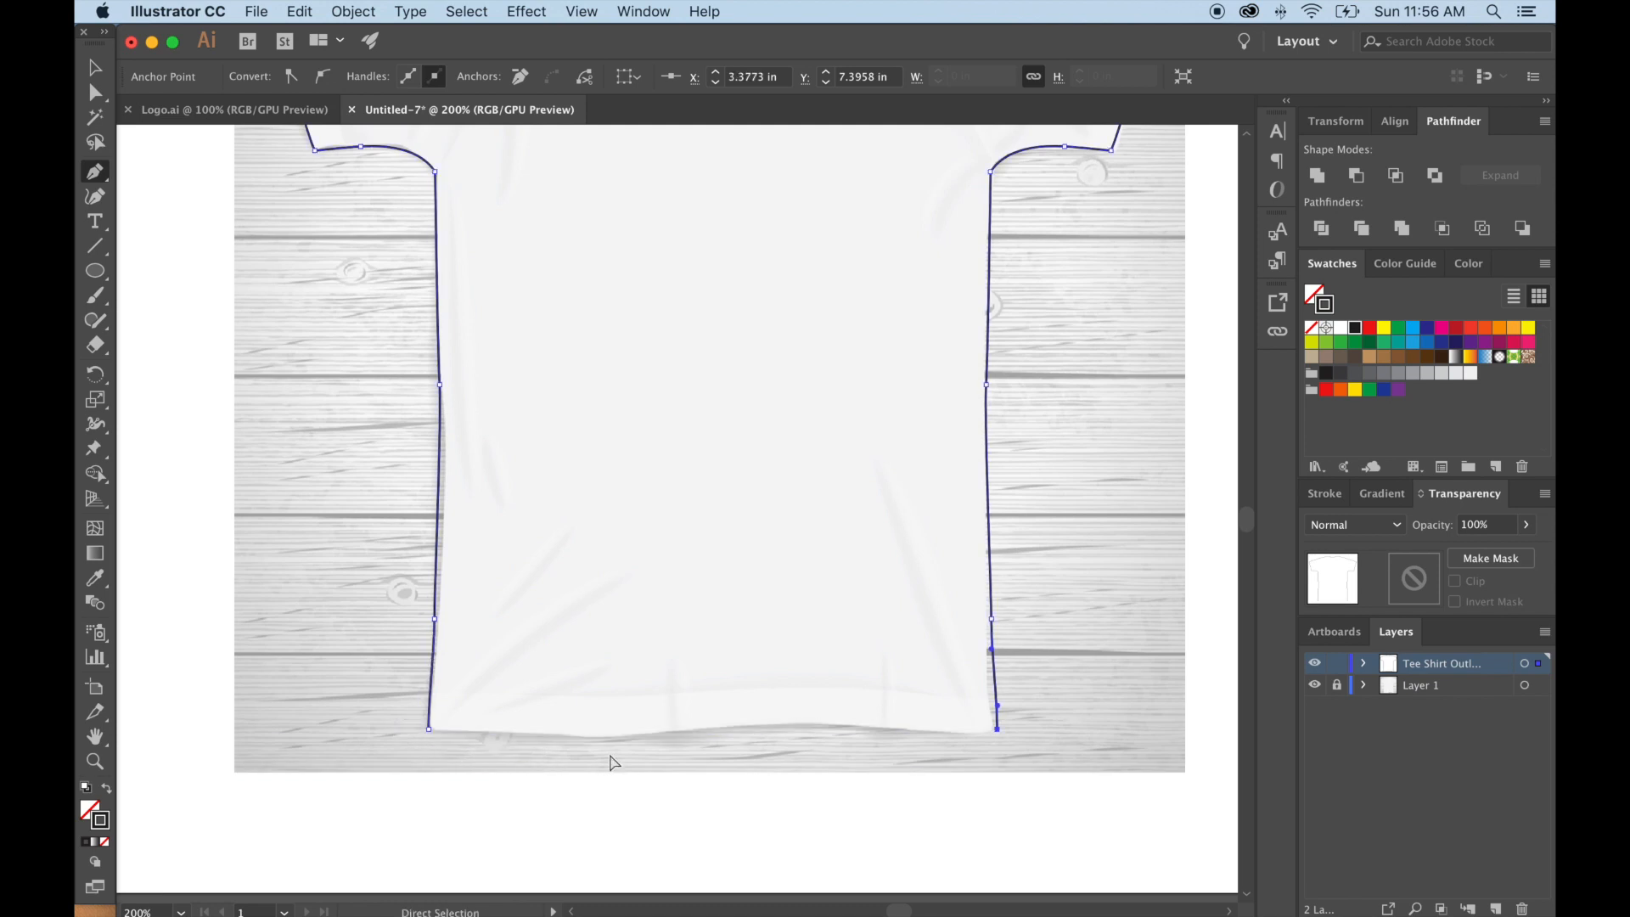
{"action": "key", "text": "v"}
{"action": "left_click", "coordinate": [249, 276]}
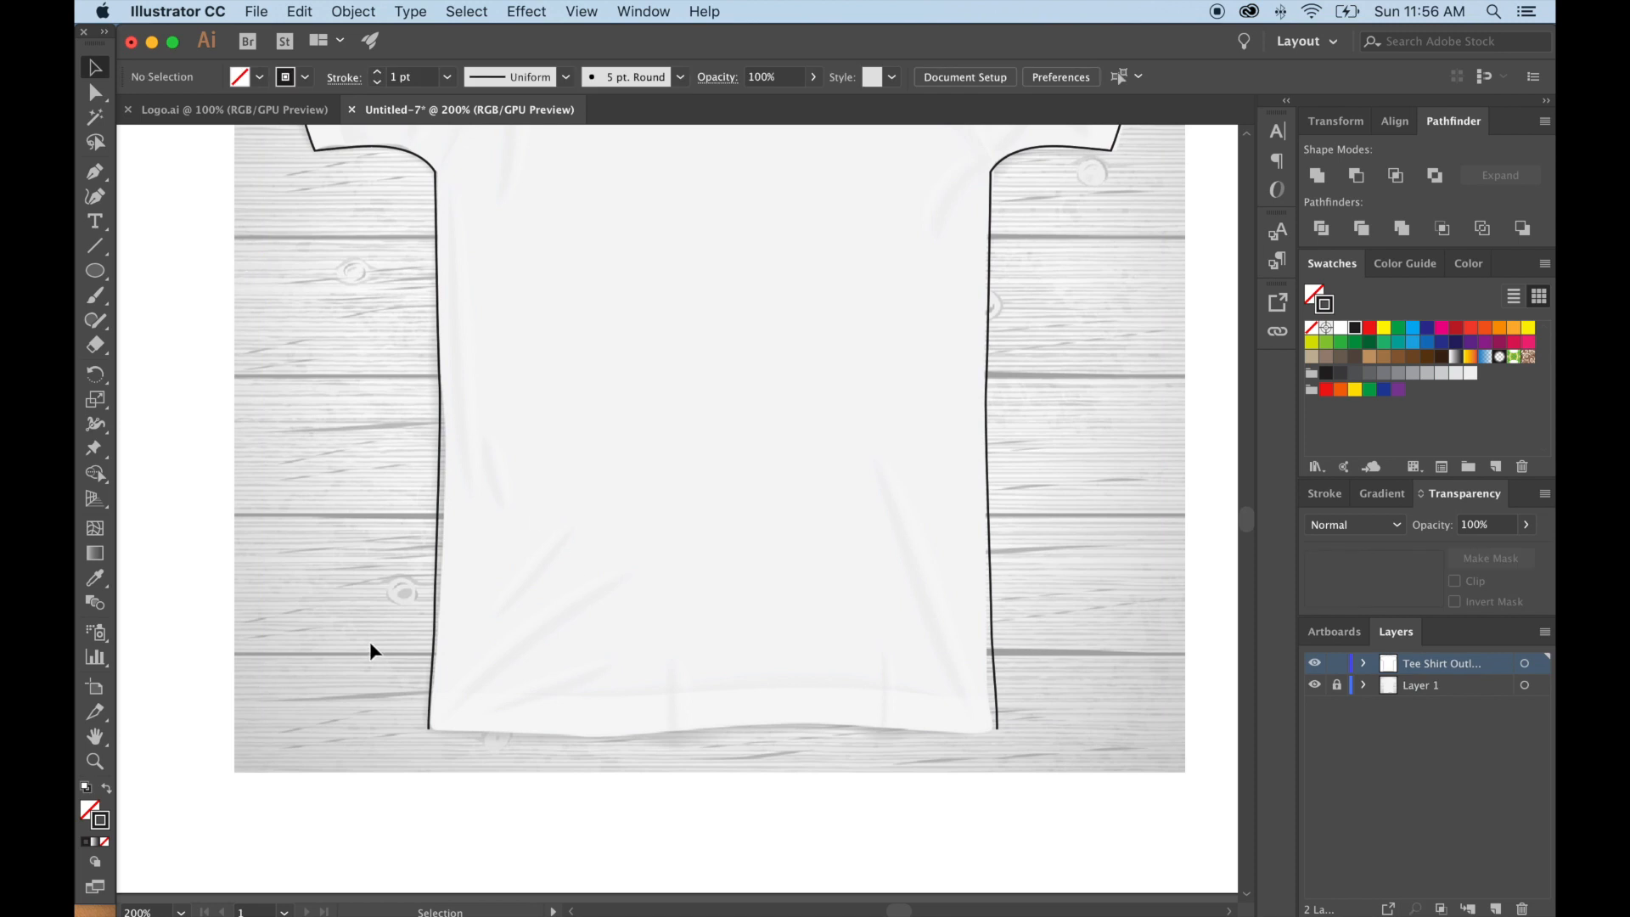
Close the shirt outline with a straight hem line between the two bottom corners, and deselect it.
{"action": "left_click", "coordinate": [106, 174]}
{"action": "left_click", "coordinate": [430, 728]}
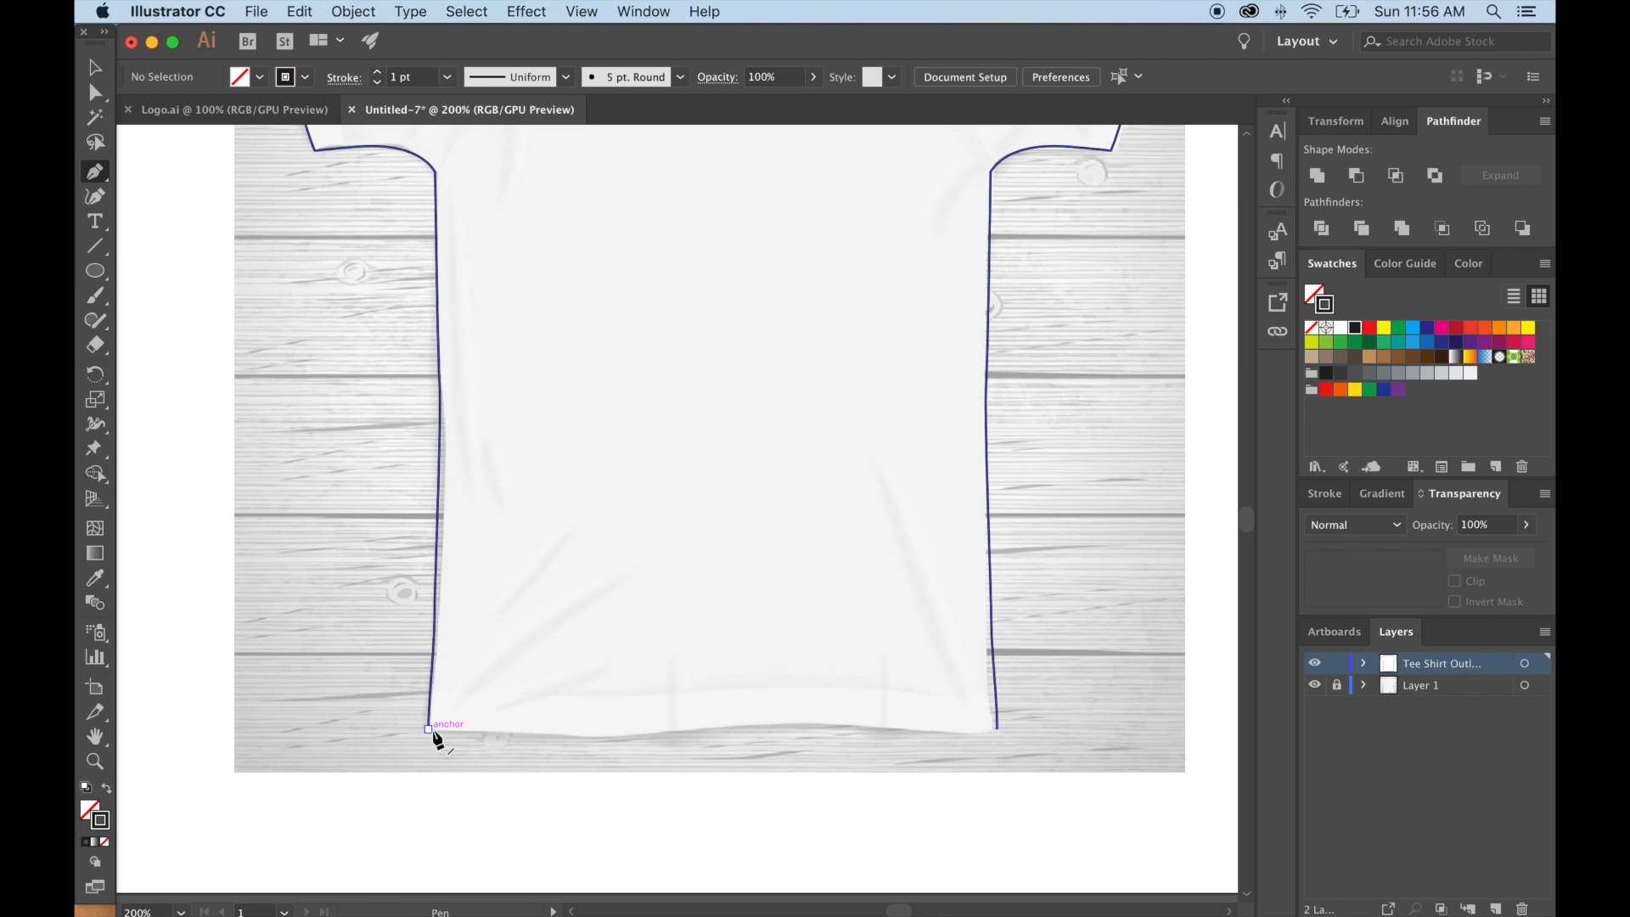
{"action": "left_click", "coordinate": [995, 729]}
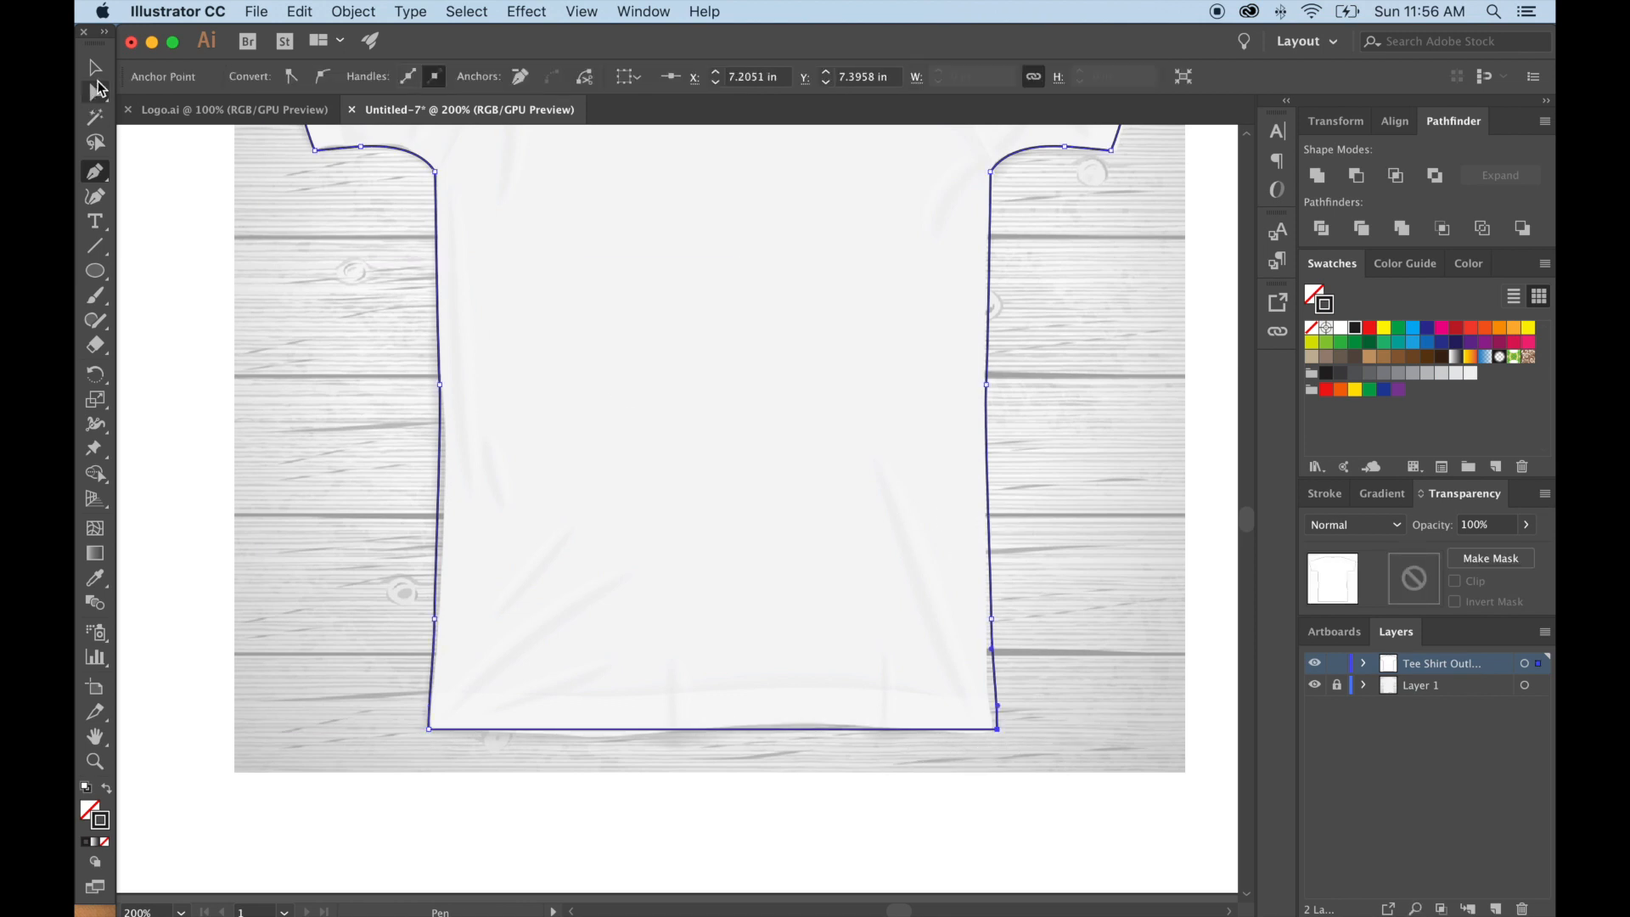
{"action": "key", "text": "v"}
{"action": "left_click", "coordinate": [1005, 552]}
Hide Layer 1 to check the closed shirt outline without the photo, and show the layer again.
{"action": "left_click", "coordinate": [1314, 684]}
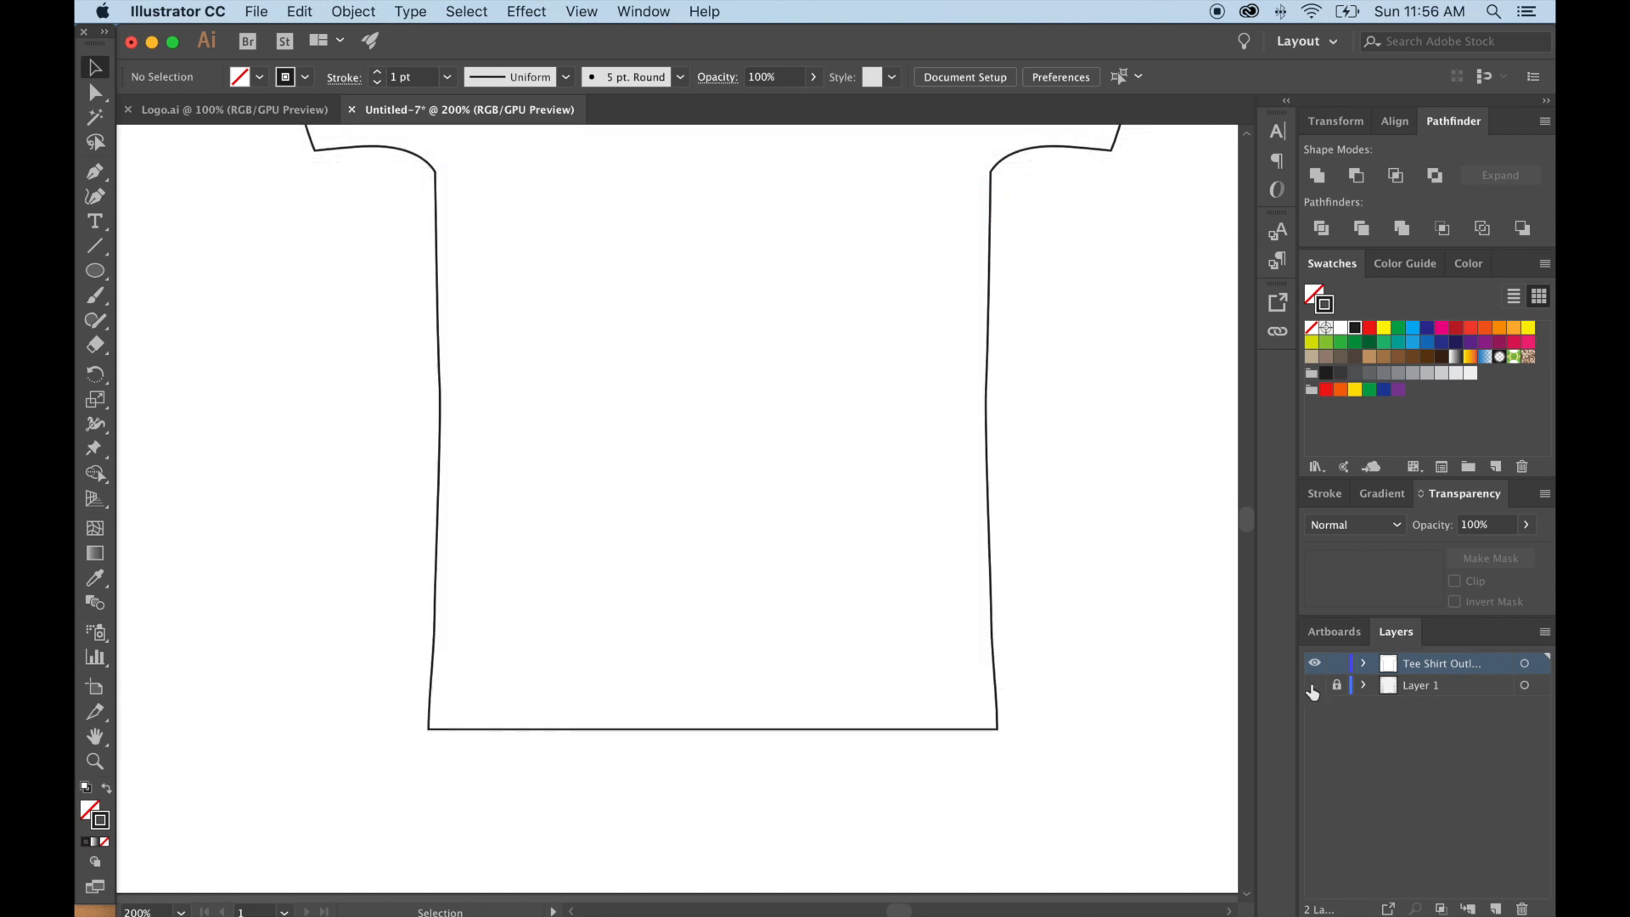
{"action": "key", "text": "super+minus"}
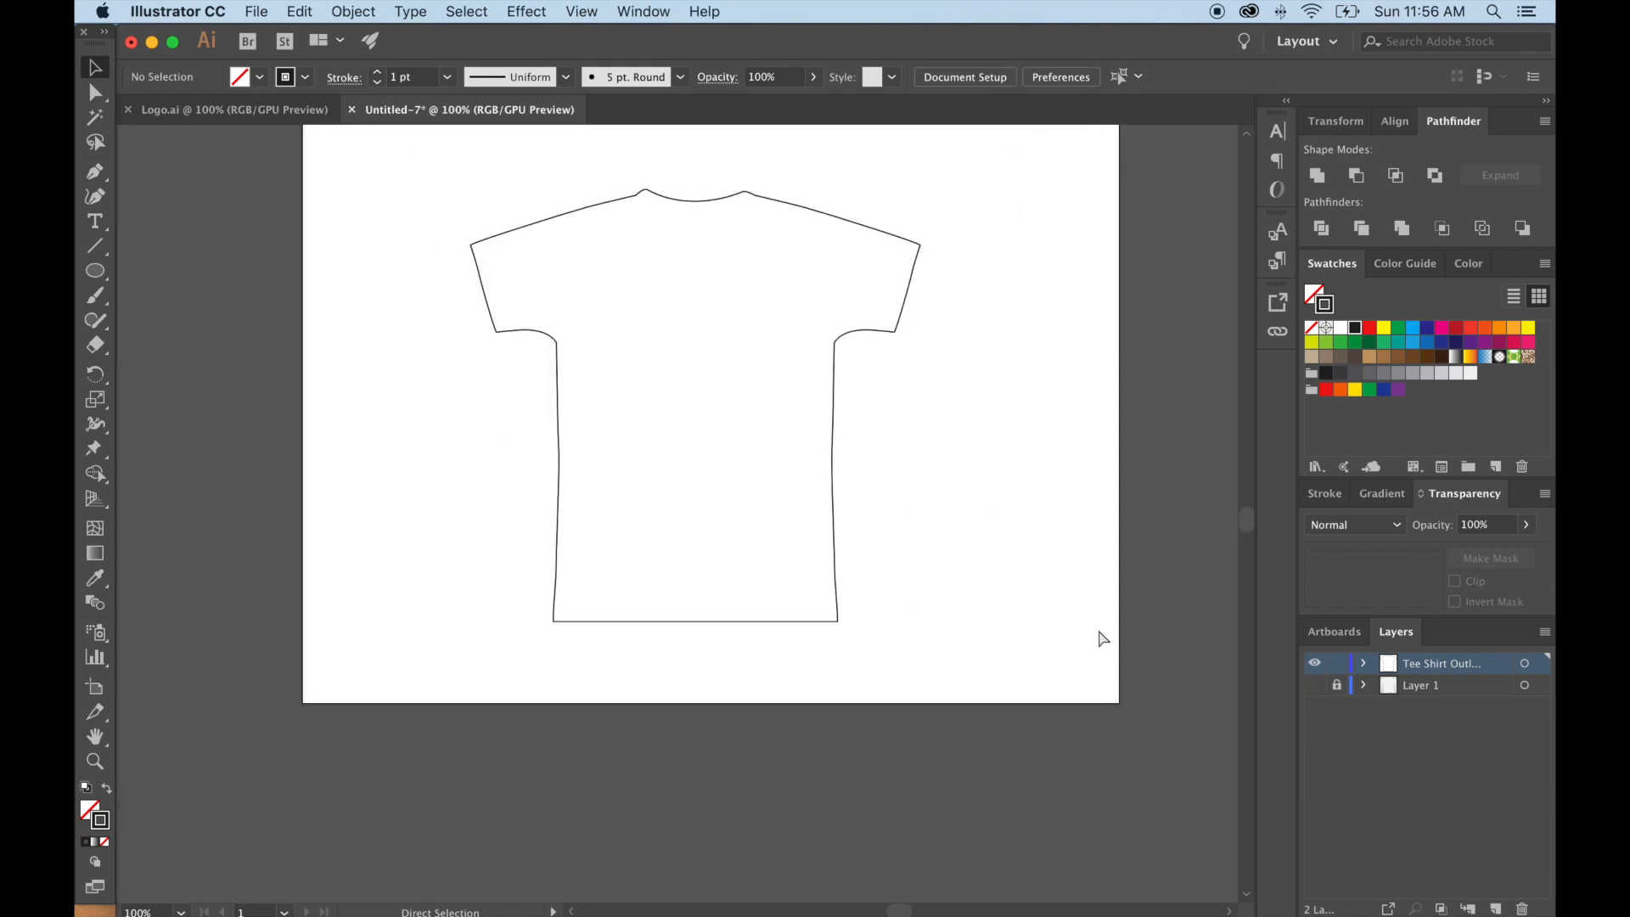
{"action": "key", "text": "super+plus"}
{"action": "left_click_drag", "start_coordinate": [1023, 509], "coordinate": [1025, 645]}
{"action": "left_click", "coordinate": [1314, 684]}
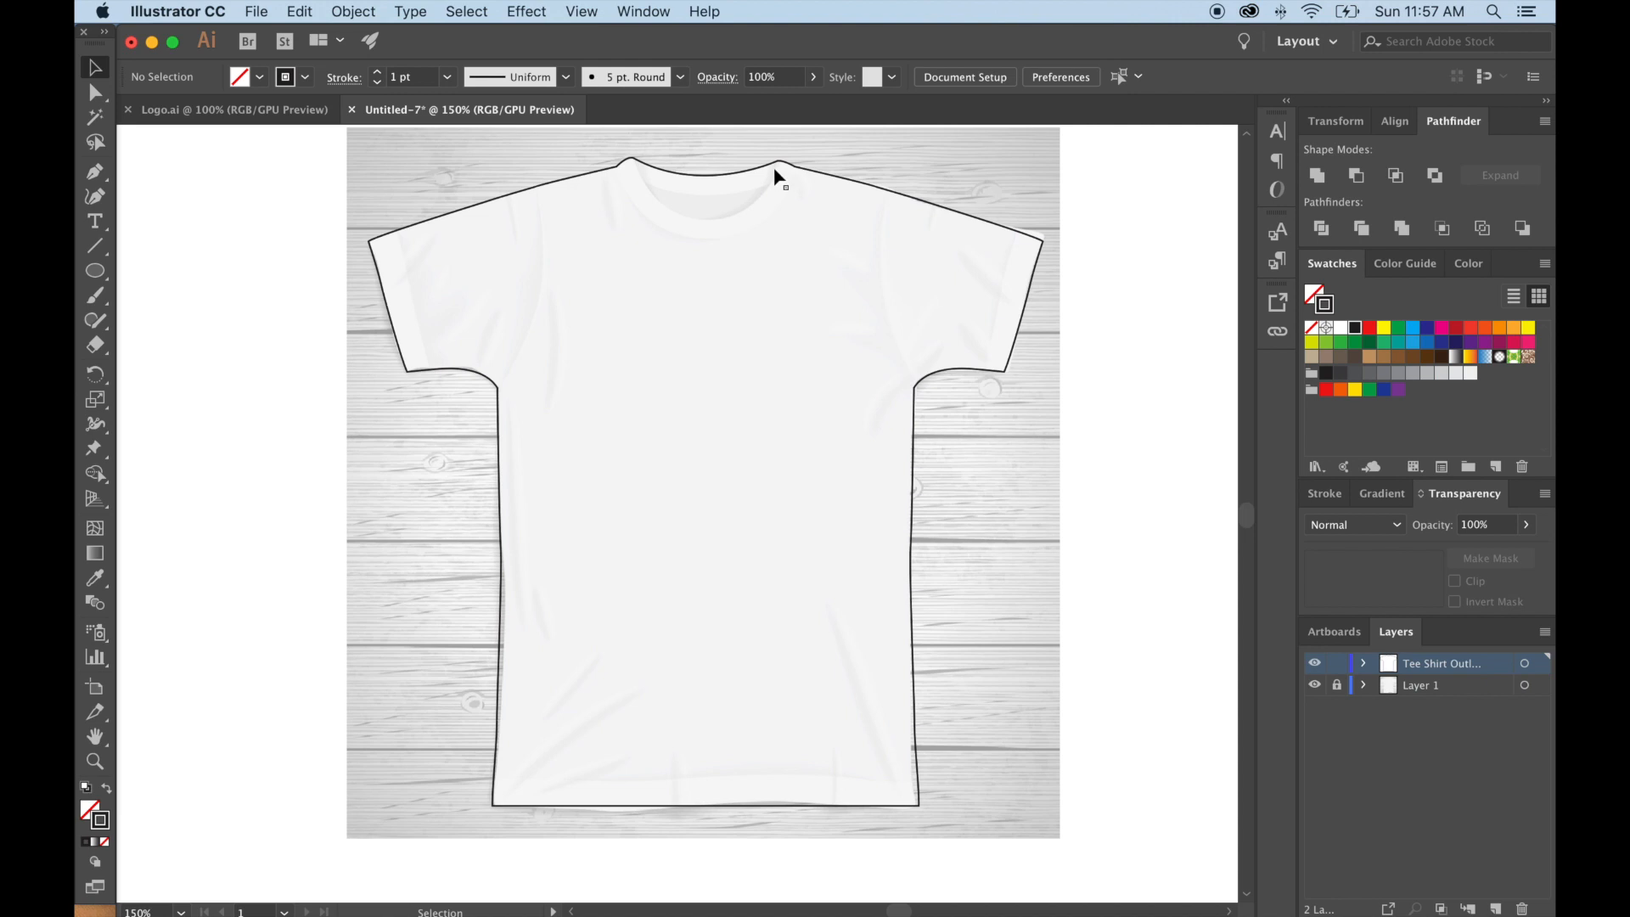
Draw a curved armhole seam on the left sleeve from the underarm corner to the shoulder line at about X 3.76, Y 1.84 in.
{"action": "key", "text": "super+plus"}
{"action": "left_click_drag", "start_coordinate": [670, 549], "coordinate": [690, 794]}
{"action": "key", "text": "super+plus"}
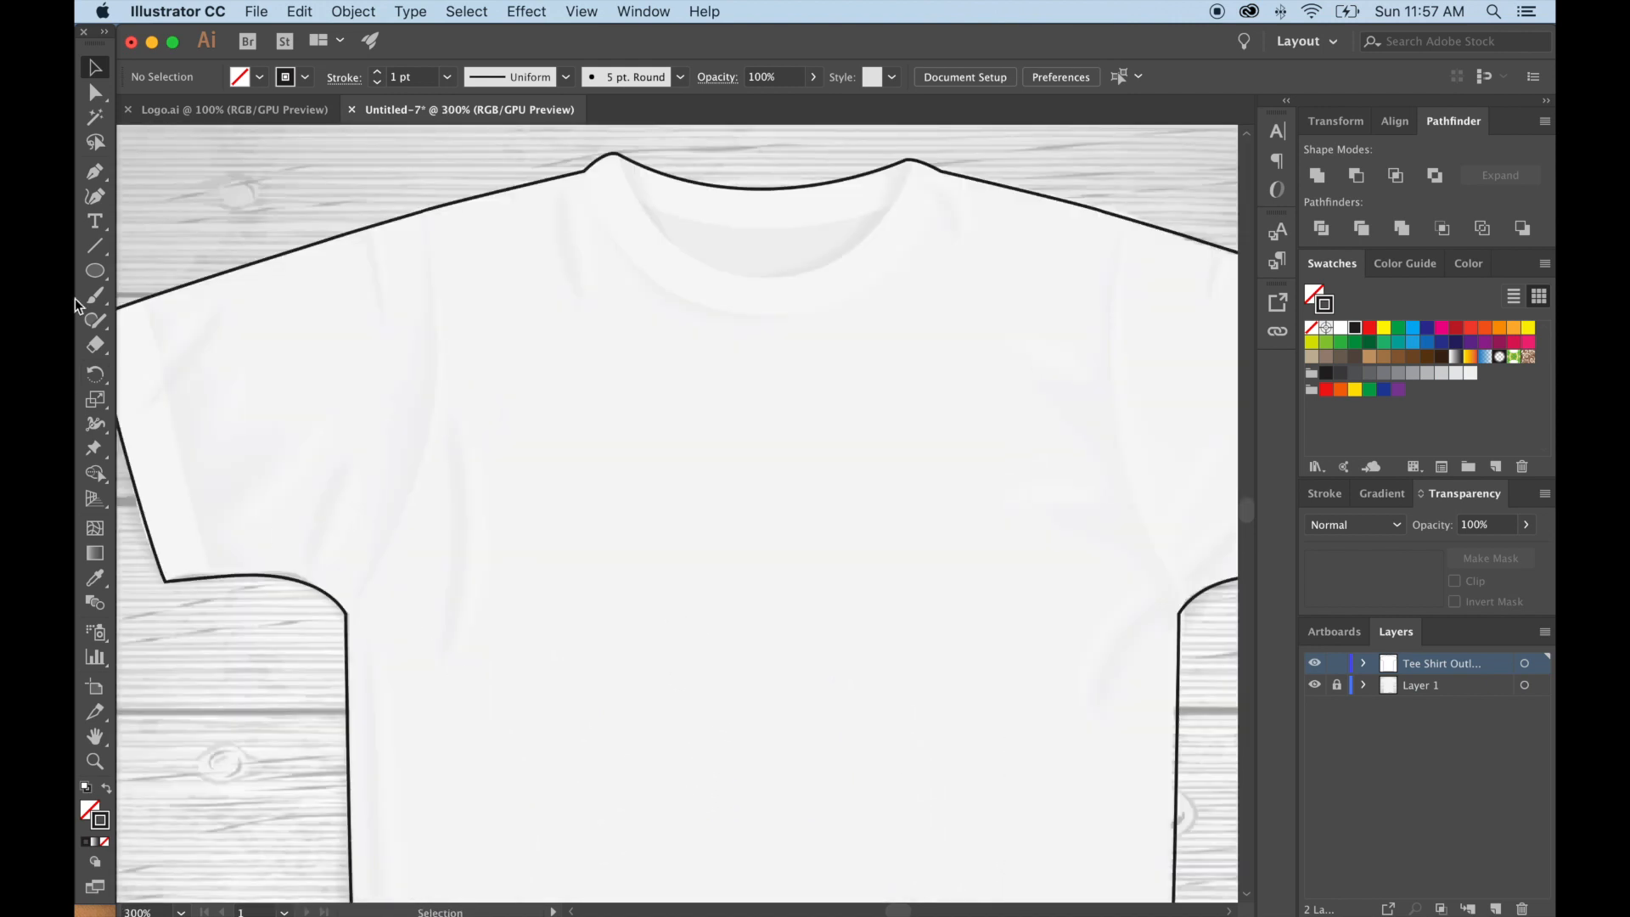
{"action": "left_click", "coordinate": [107, 174]}
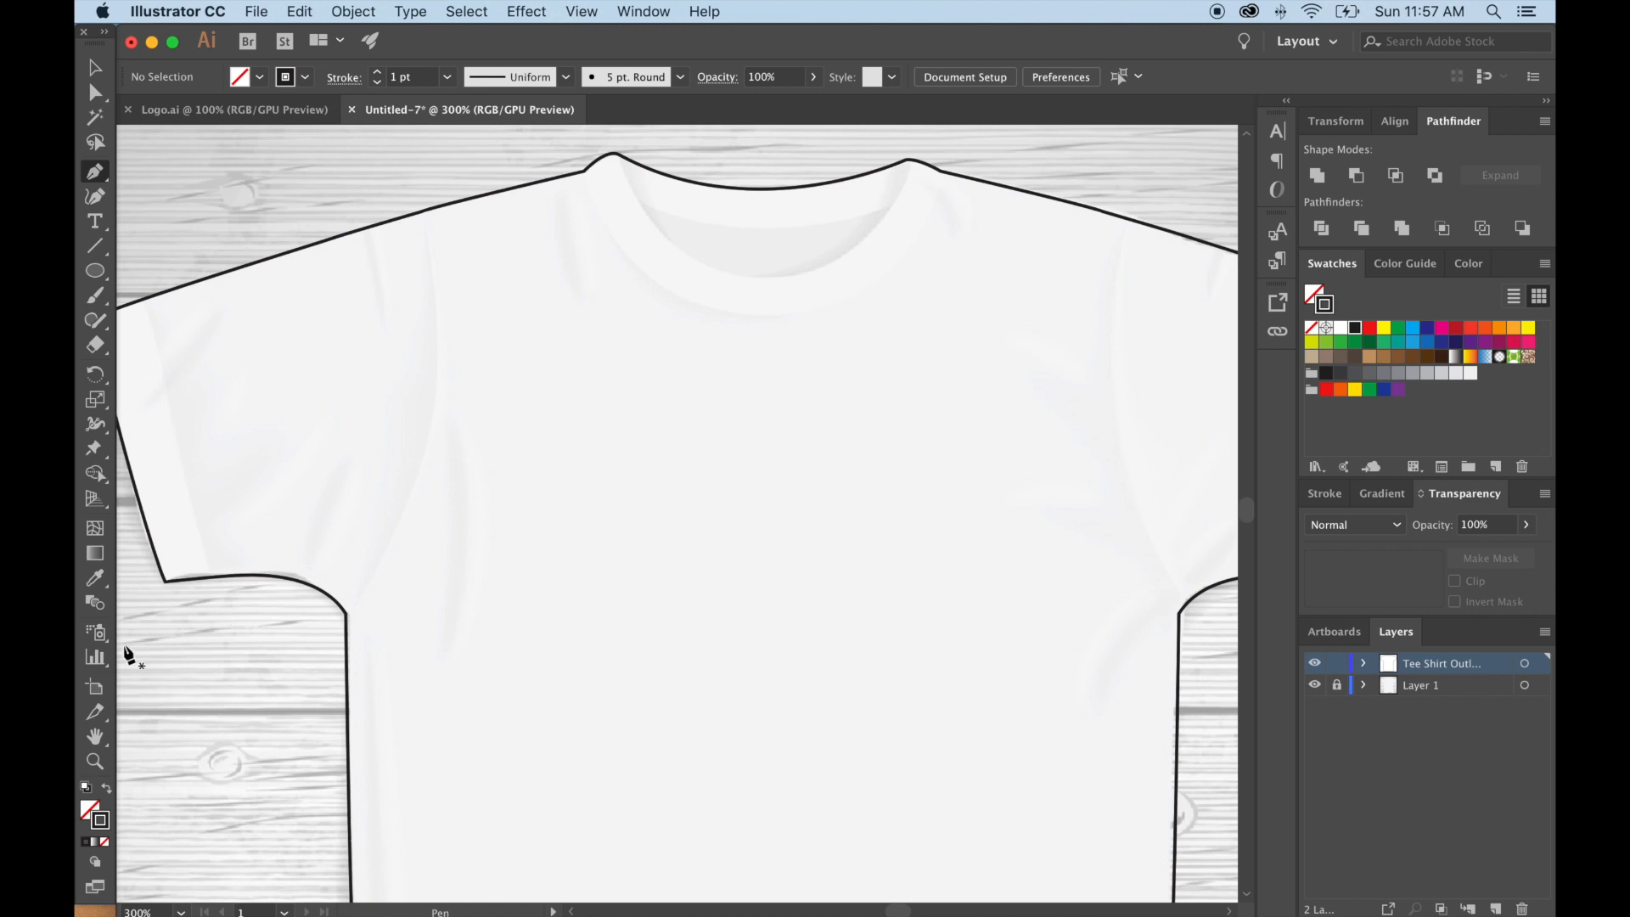
{"action": "scroll", "coordinate": [589, 665], "scroll_direction": "left", "scroll_amount": 5}
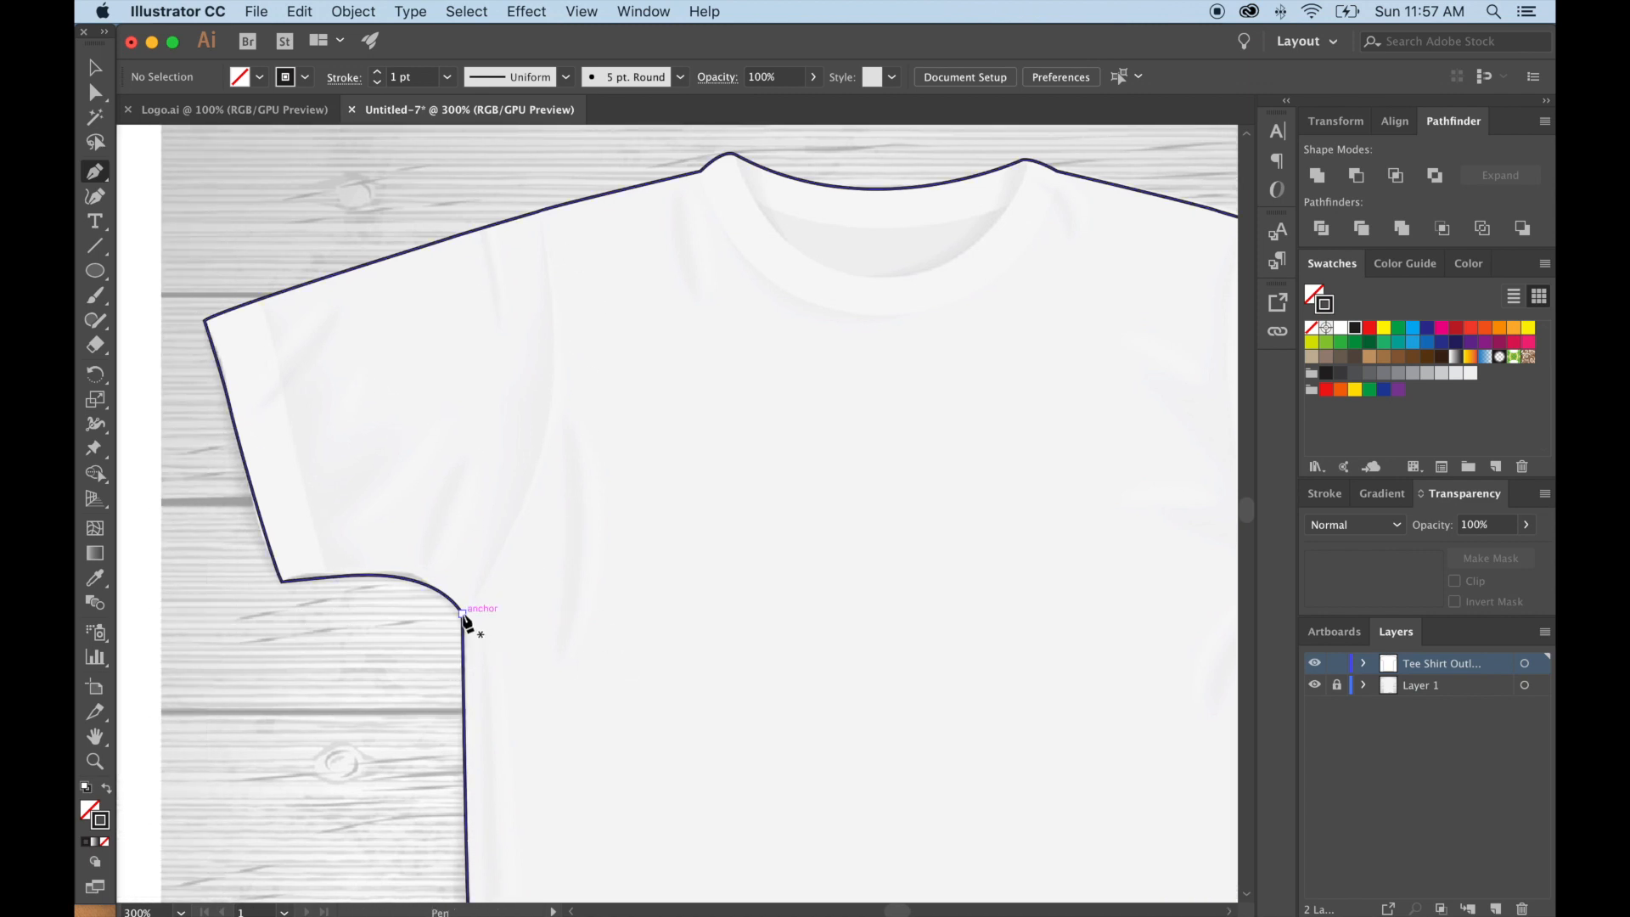
{"action": "left_click", "coordinate": [462, 612]}
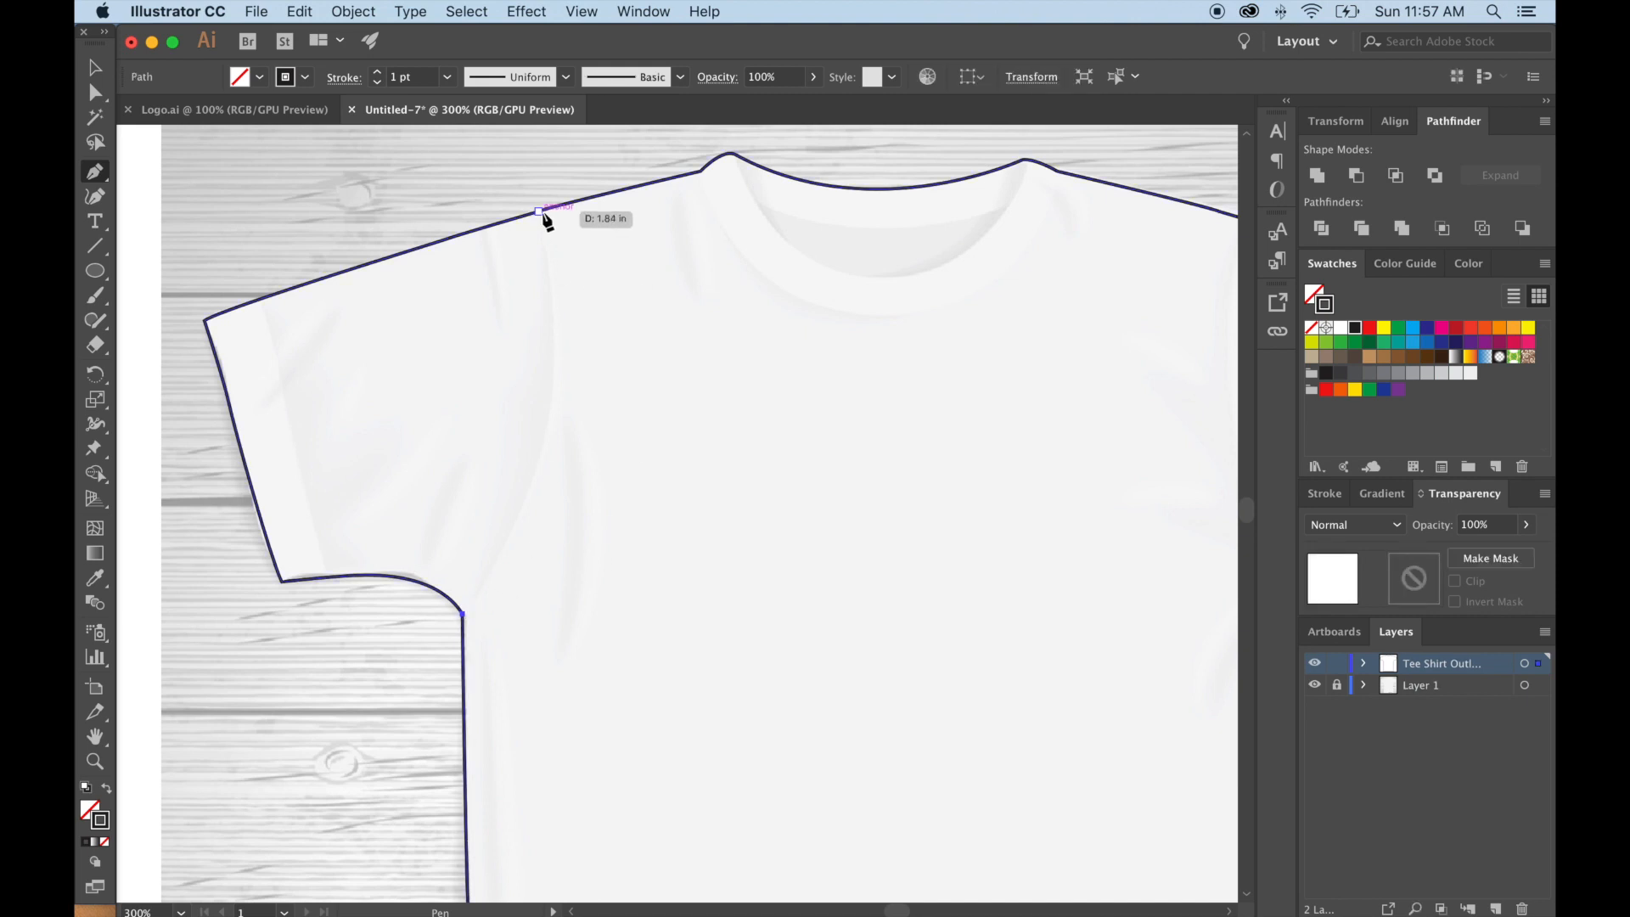
{"action": "key", "text": "super+minus"}
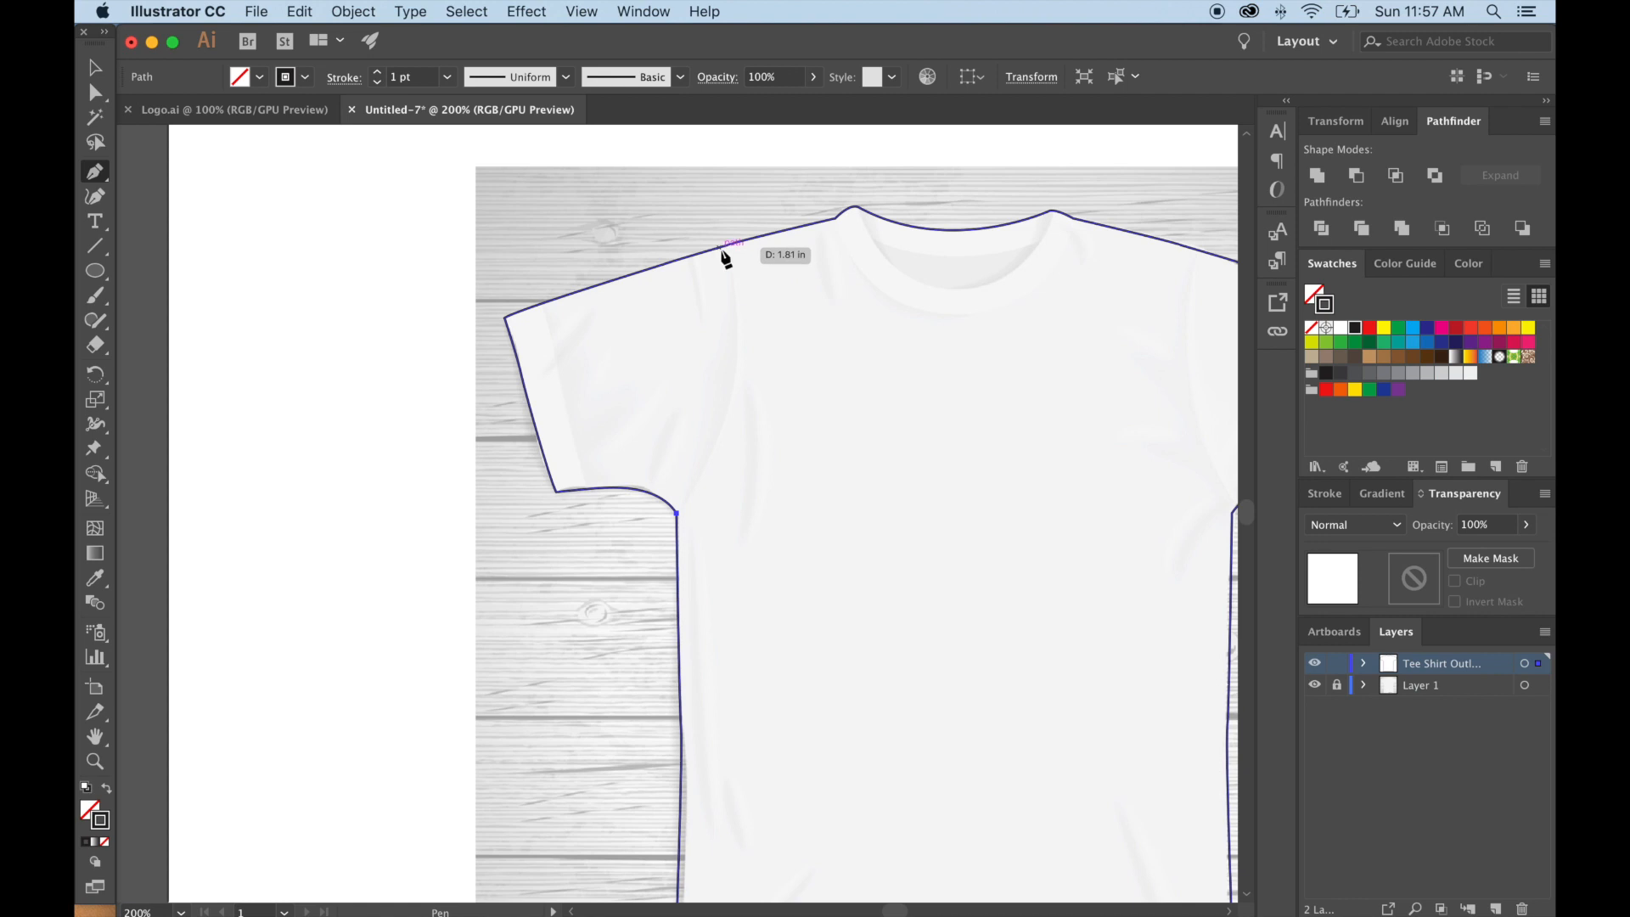
{"action": "left_click_drag", "start_coordinate": [730, 252], "coordinate": [695, 297]}
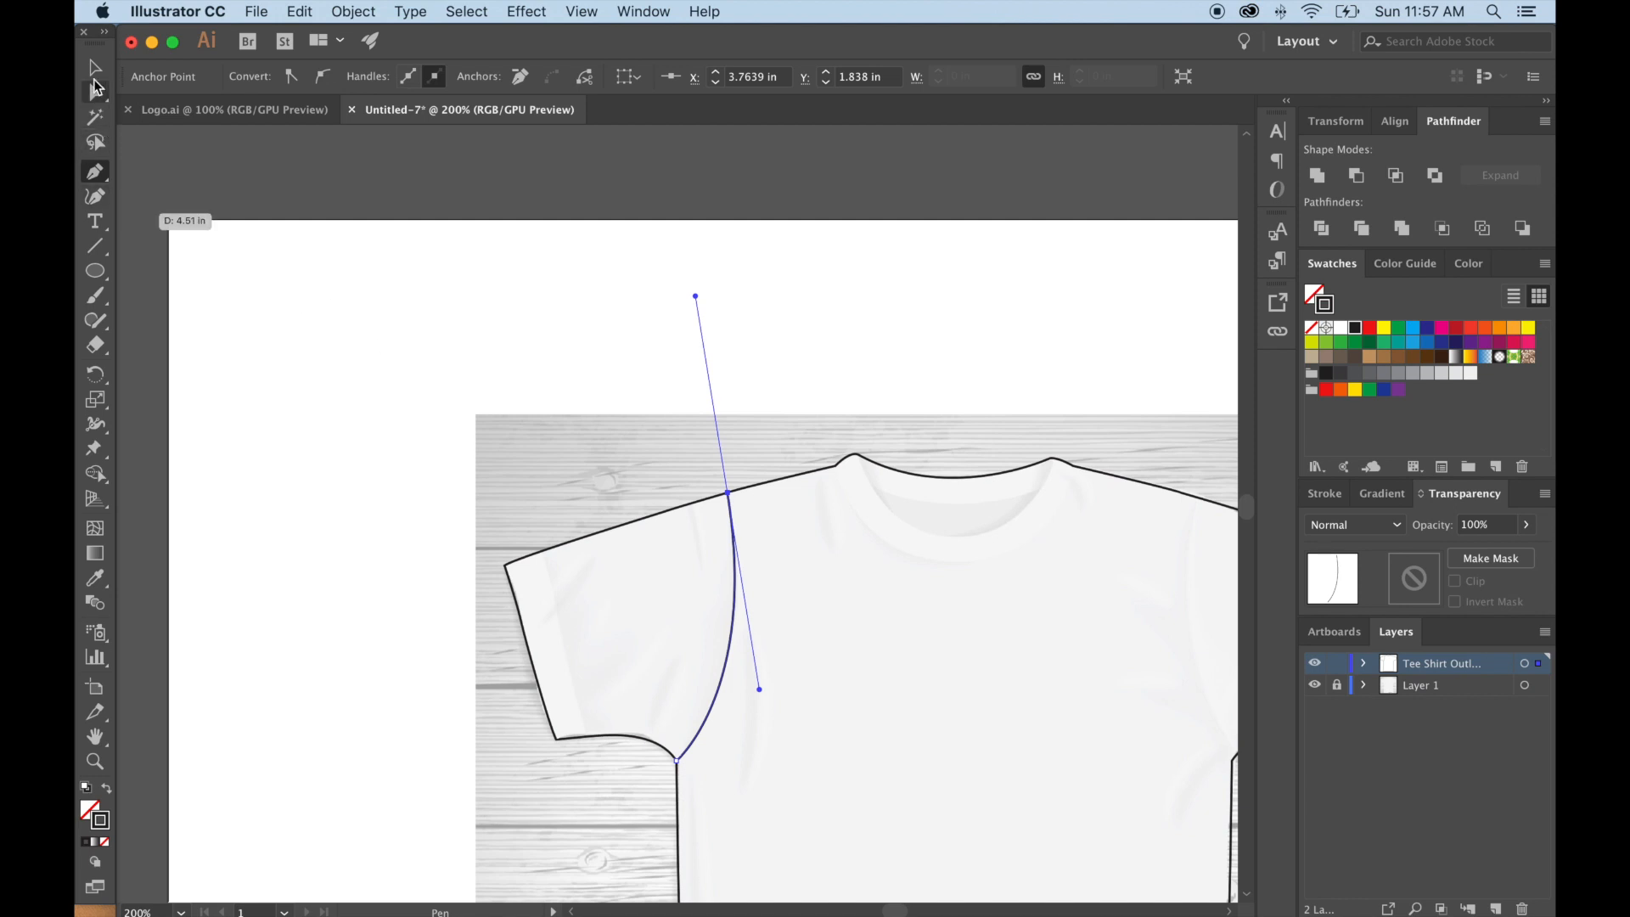
{"action": "left_click", "coordinate": [95, 68]}
{"action": "left_click", "coordinate": [344, 344]}
Draw a straight cuff line about 1.26 in long across the left sleeve, parallel to its opening edge, and deselect it.
{"action": "key", "text": "super+plus"}
{"action": "left_click_drag", "start_coordinate": [601, 473], "coordinate": [636, 298]}
{"action": "left_click", "coordinate": [102, 174]}
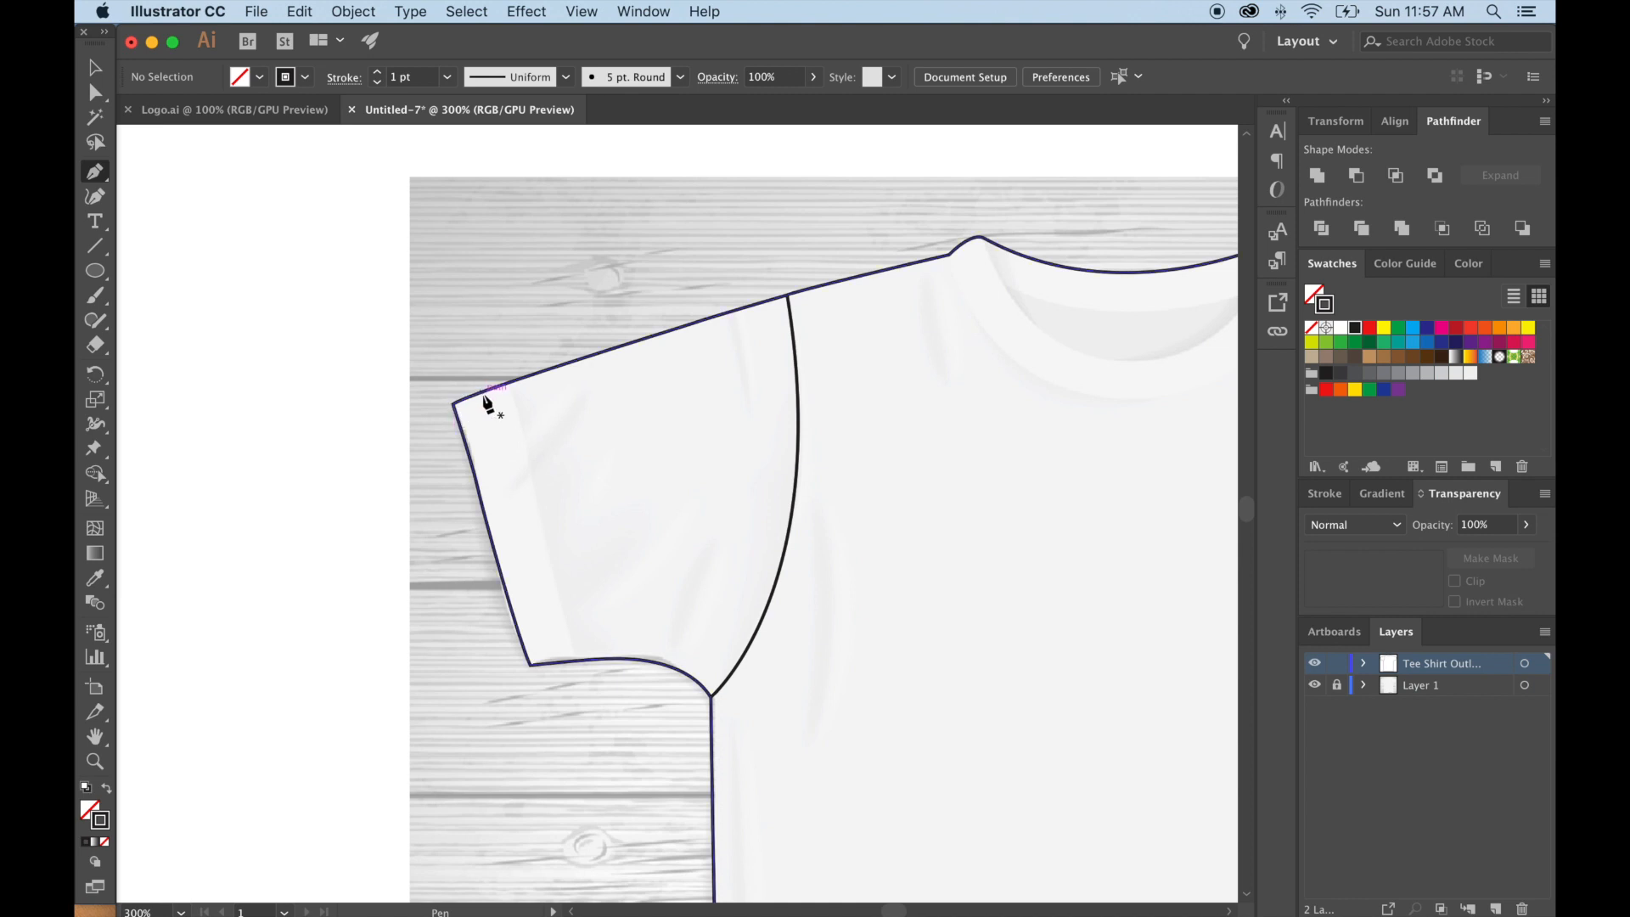
{"action": "left_click", "coordinate": [482, 391]}
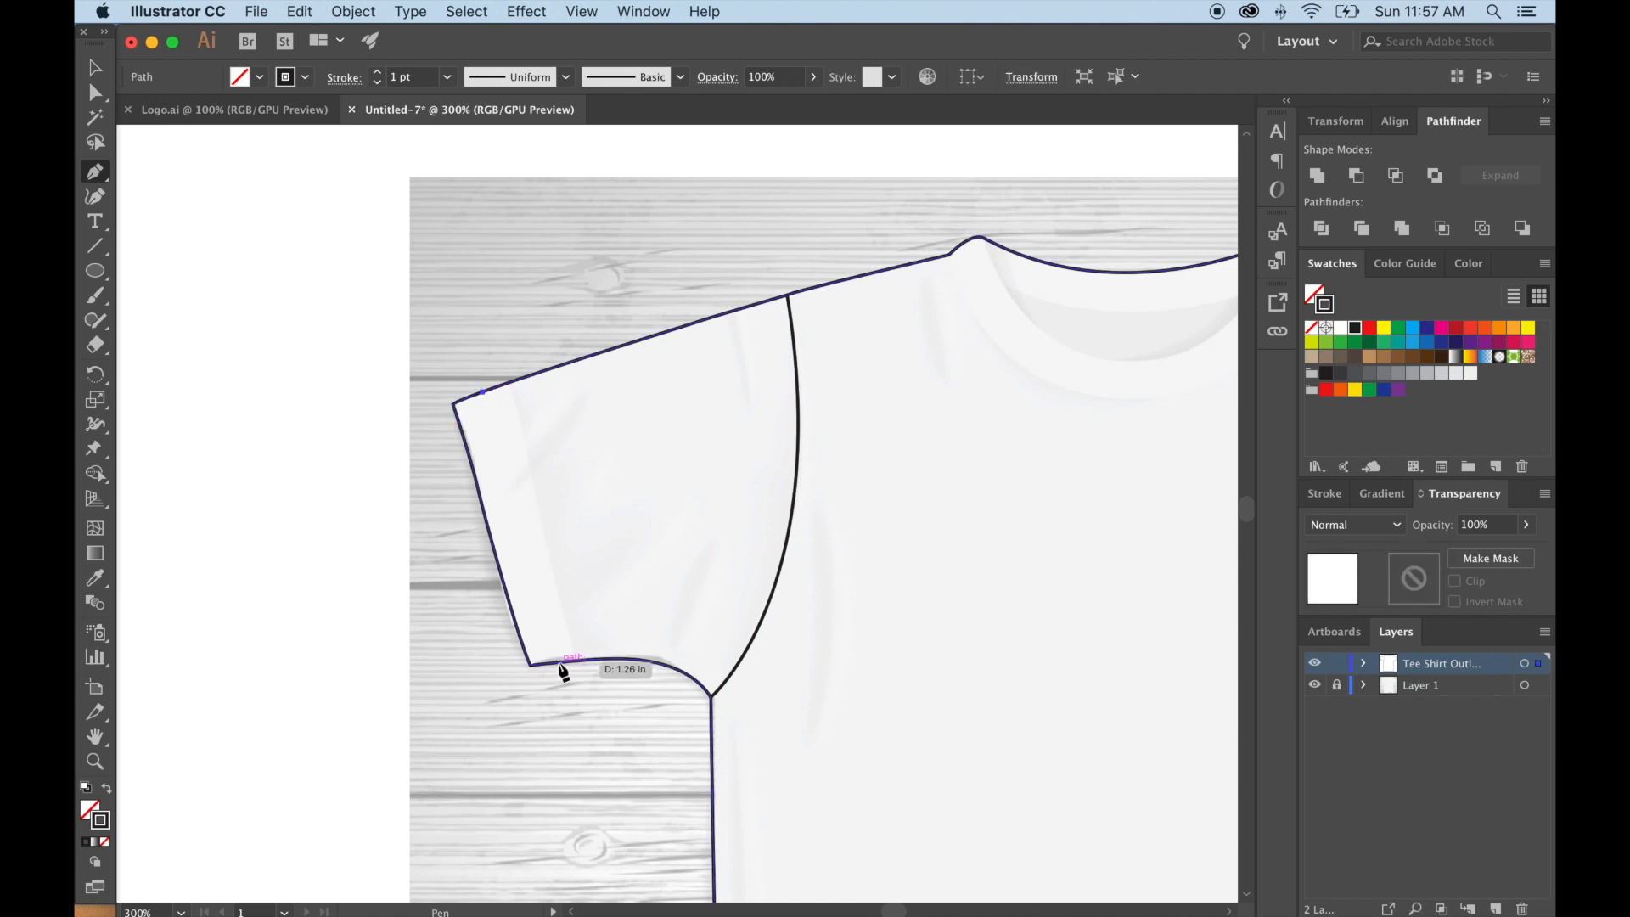
{"action": "left_click", "coordinate": [555, 661]}
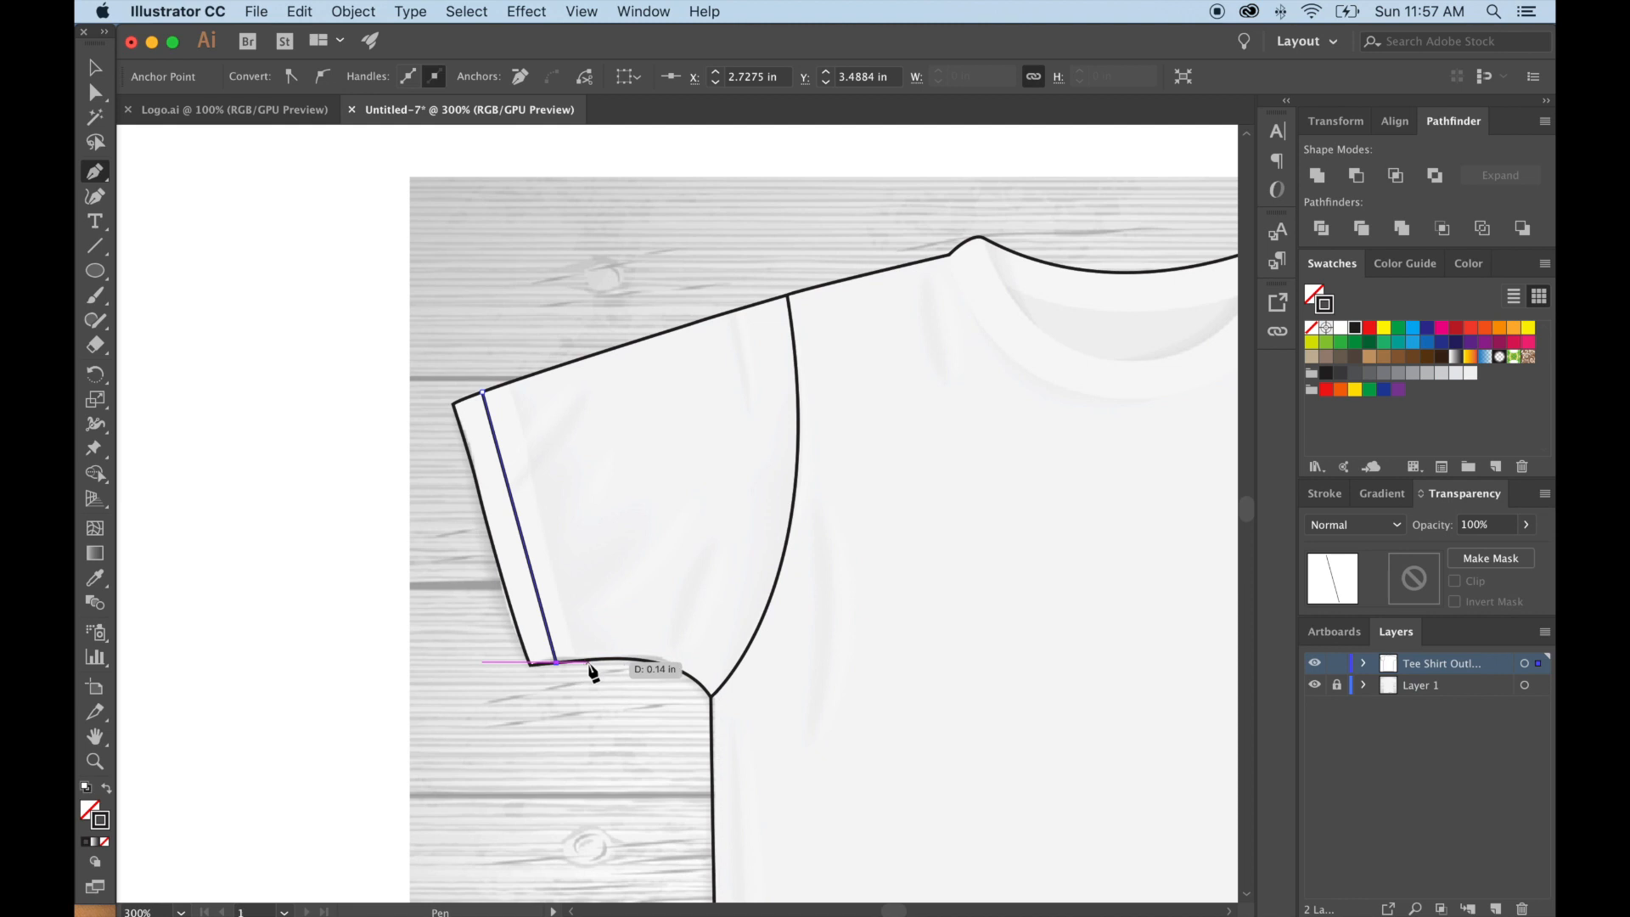
{"action": "left_click", "coordinate": [95, 67]}
{"action": "left_click", "coordinate": [314, 310]}
Draw a straight horizontal seam line across the shirt just above the hem, at about Y 7.31 in, and deselect it.
{"action": "left_click_drag", "start_coordinate": [803, 574], "coordinate": [691, 331]}
{"action": "left_click_drag", "start_coordinate": [752, 641], "coordinate": [754, 226]}
{"action": "left_click_drag", "start_coordinate": [782, 607], "coordinate": [705, 569]}
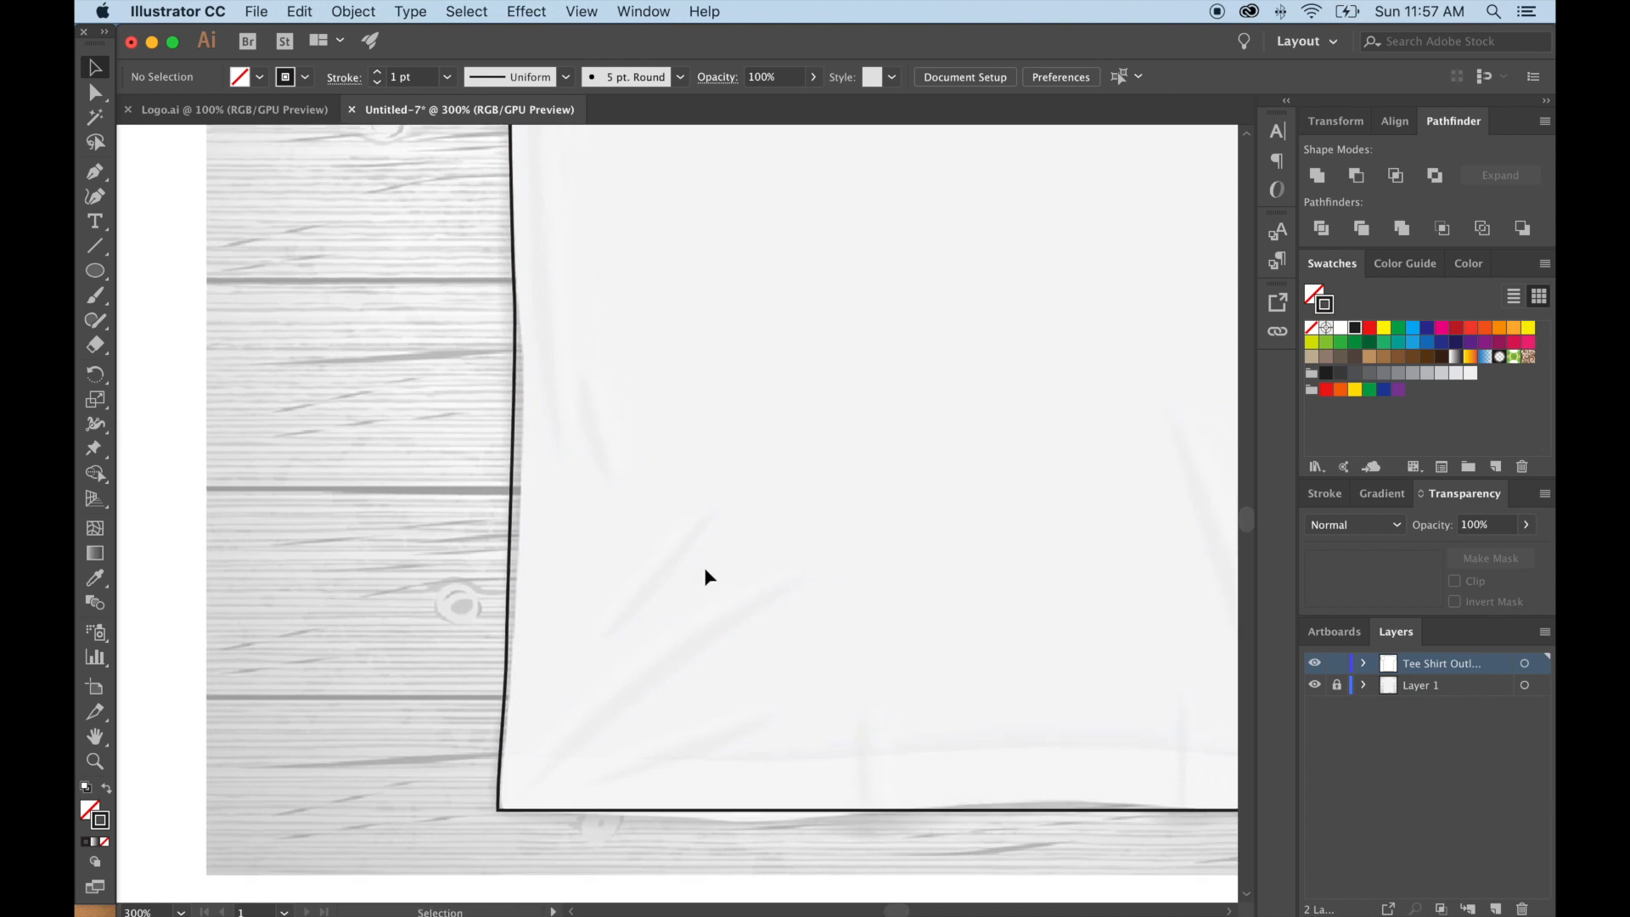
{"action": "key", "text": "super+minus"}
{"action": "key", "text": "super+minus"}
{"action": "left_click_drag", "start_coordinate": [862, 519], "coordinate": [780, 574]}
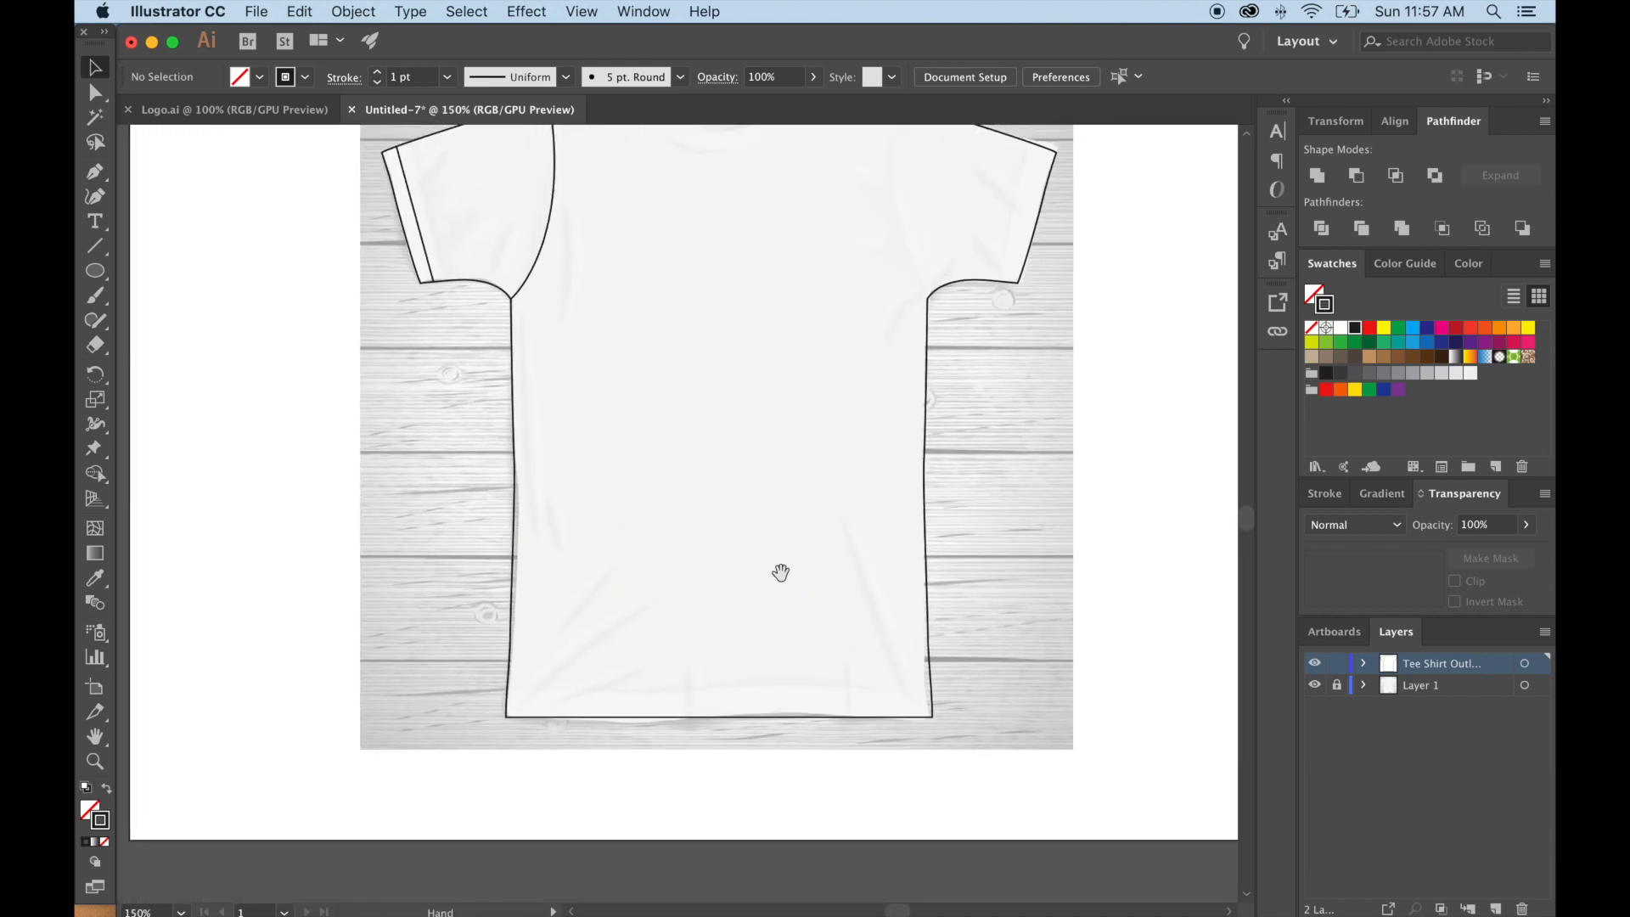
{"action": "left_click", "coordinate": [103, 176]}
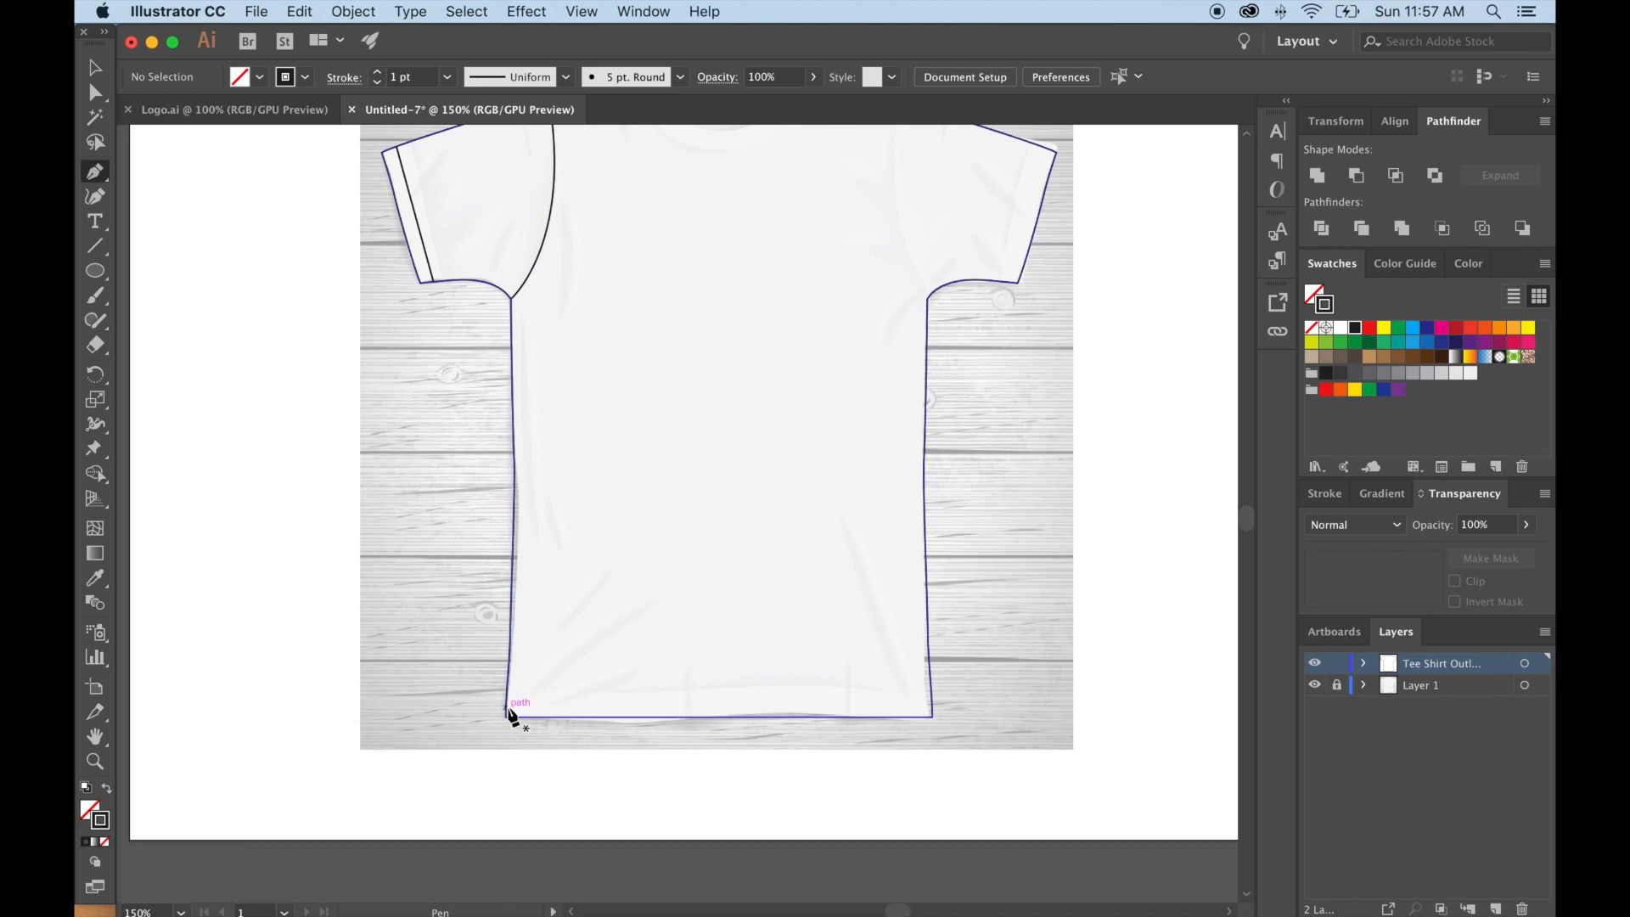
{"action": "left_click", "coordinate": [507, 708]}
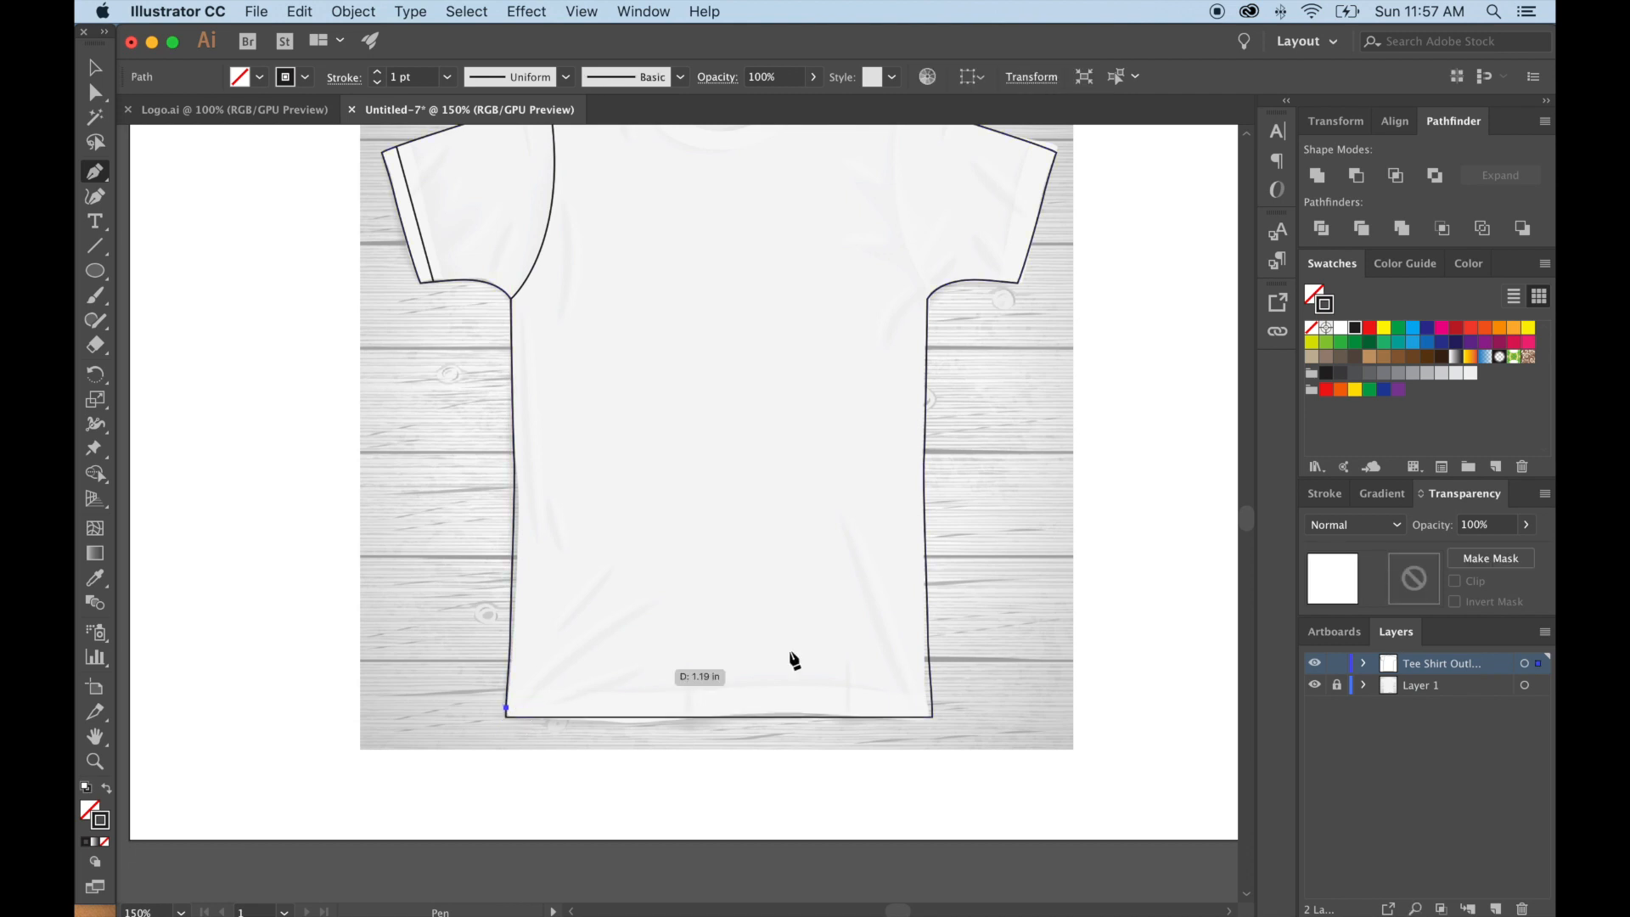
{"action": "left_click", "coordinate": [932, 707]}
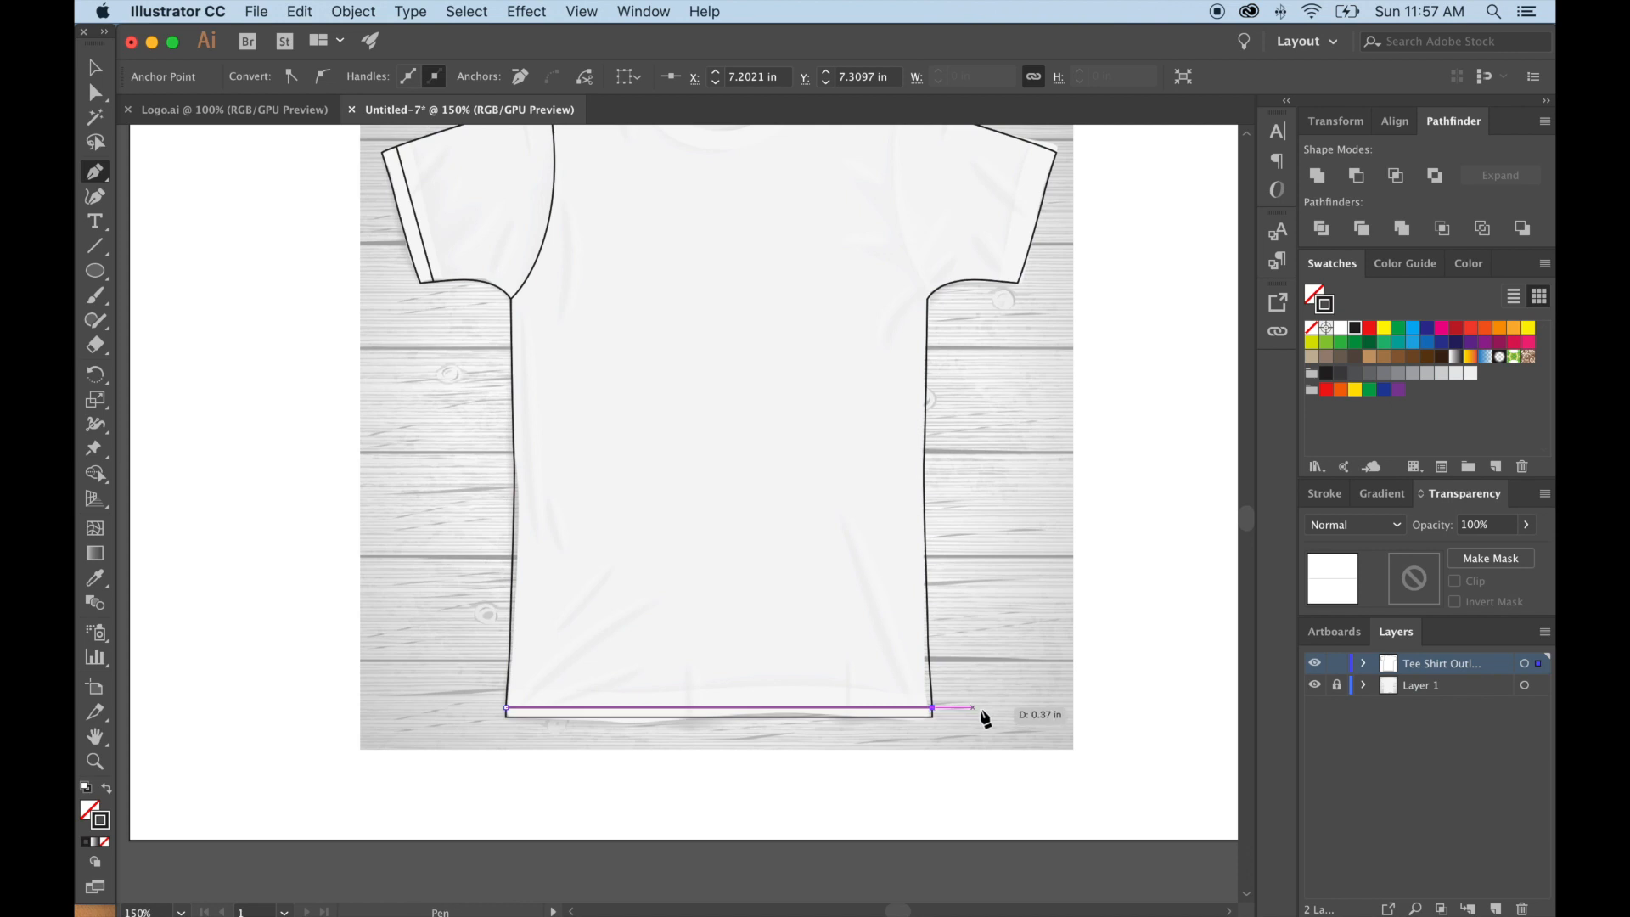
{"action": "left_click", "coordinate": [105, 70]}
{"action": "left_click", "coordinate": [399, 454]}
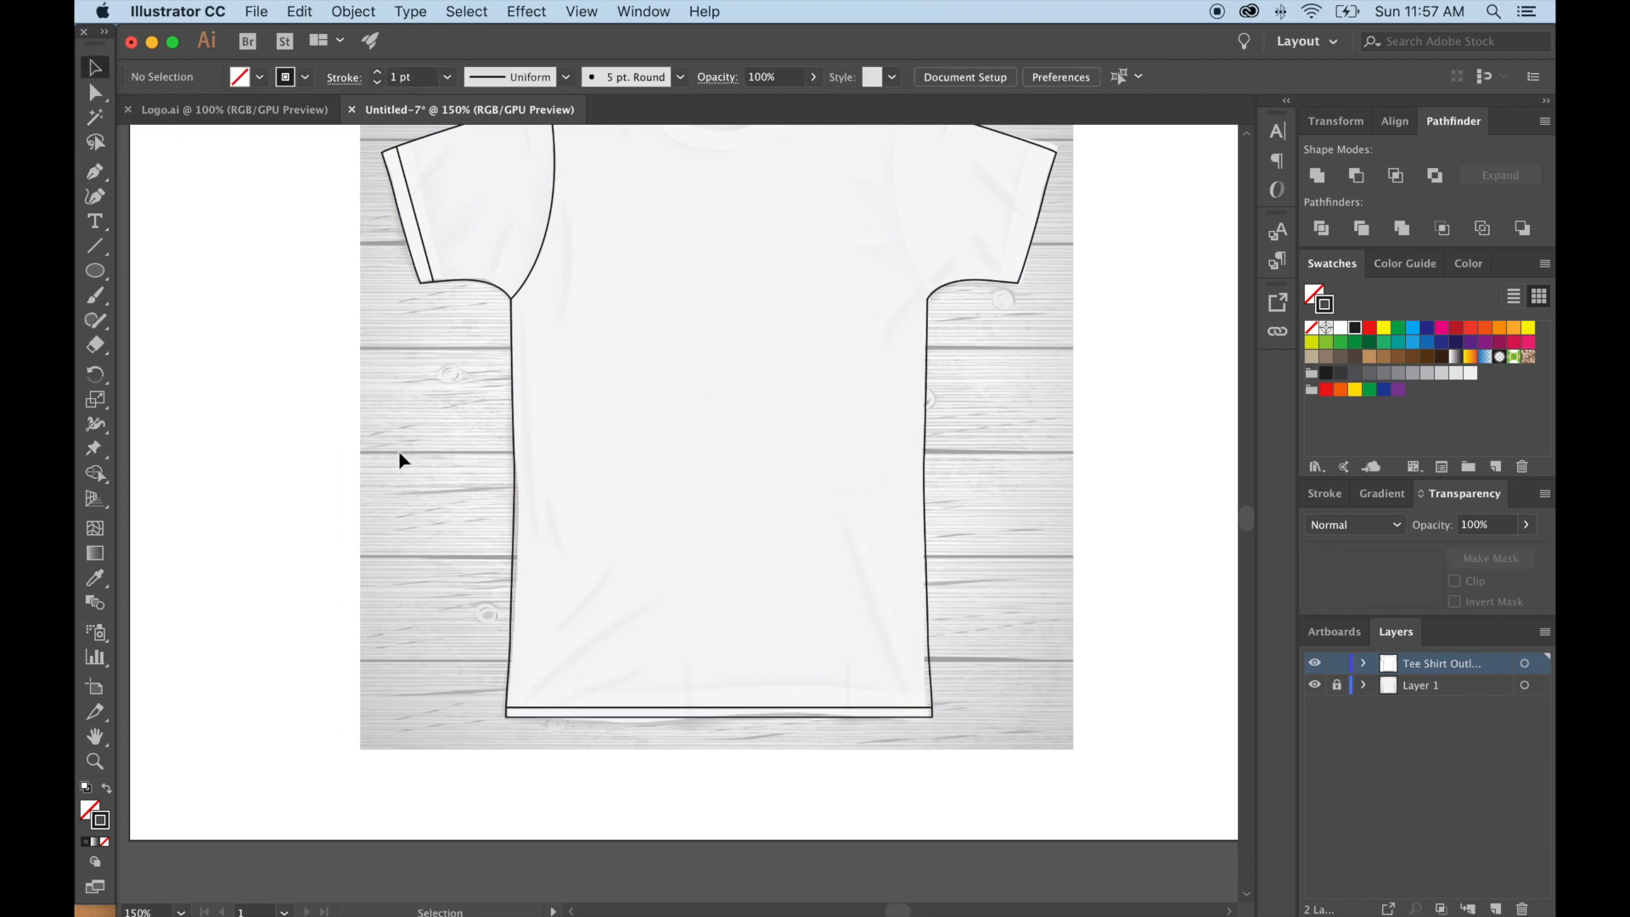
Hide Layer 1 to check the outline and seam lines without the photo, and show the layer again.
{"action": "key", "text": "space"}
{"action": "left_click_drag", "start_coordinate": [748, 443], "coordinate": [744, 517]}
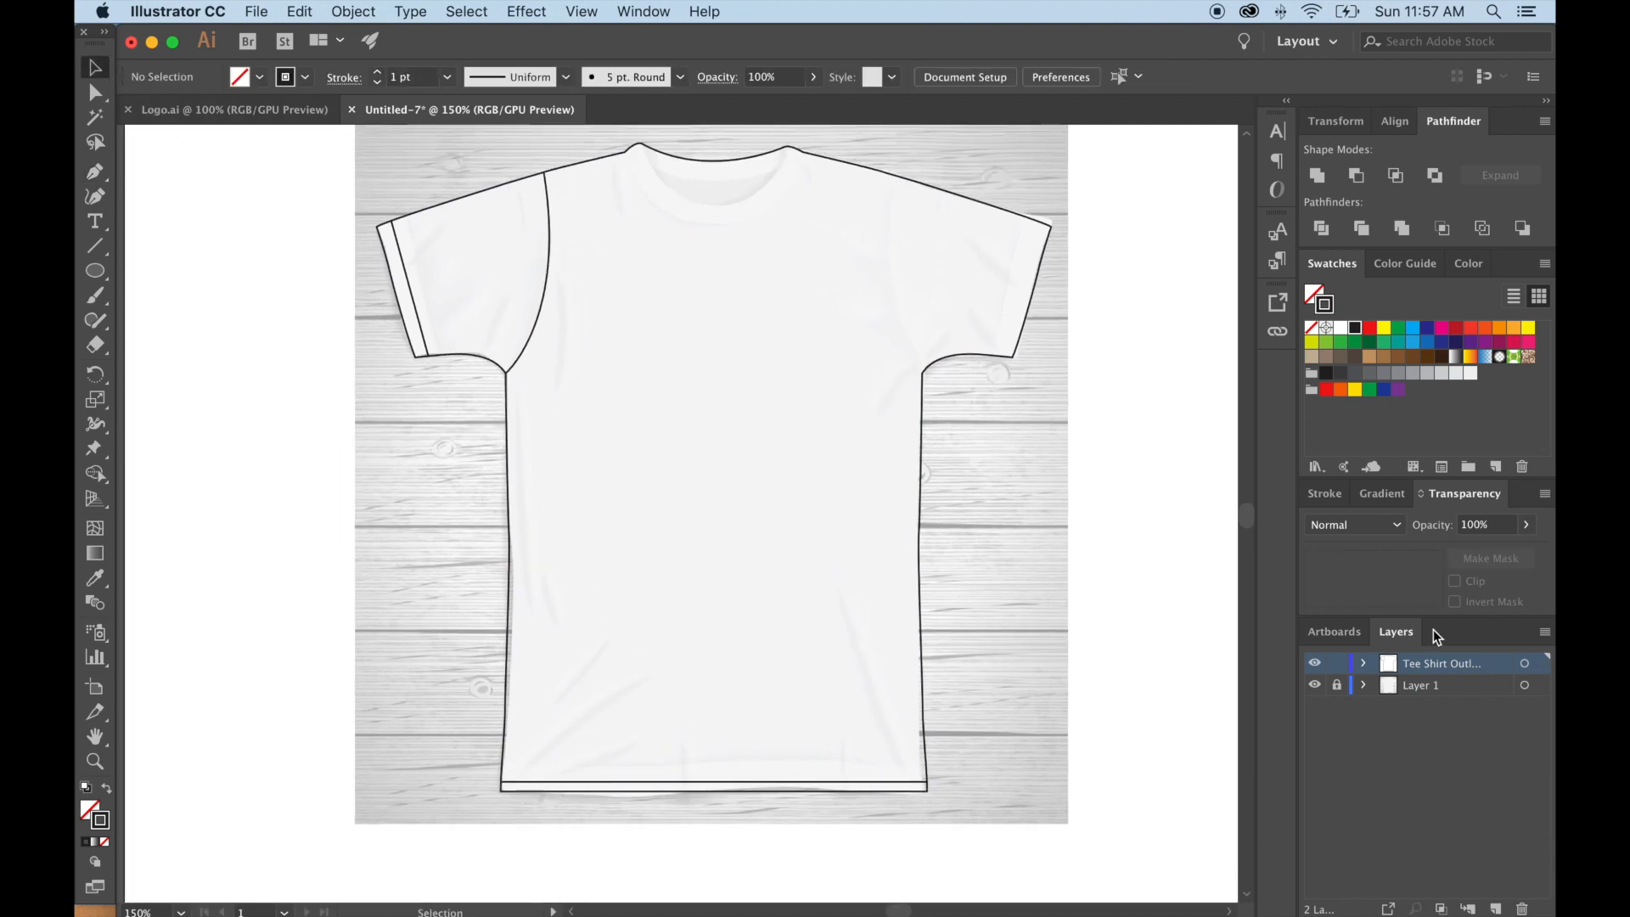
{"action": "left_click", "coordinate": [1317, 686]}
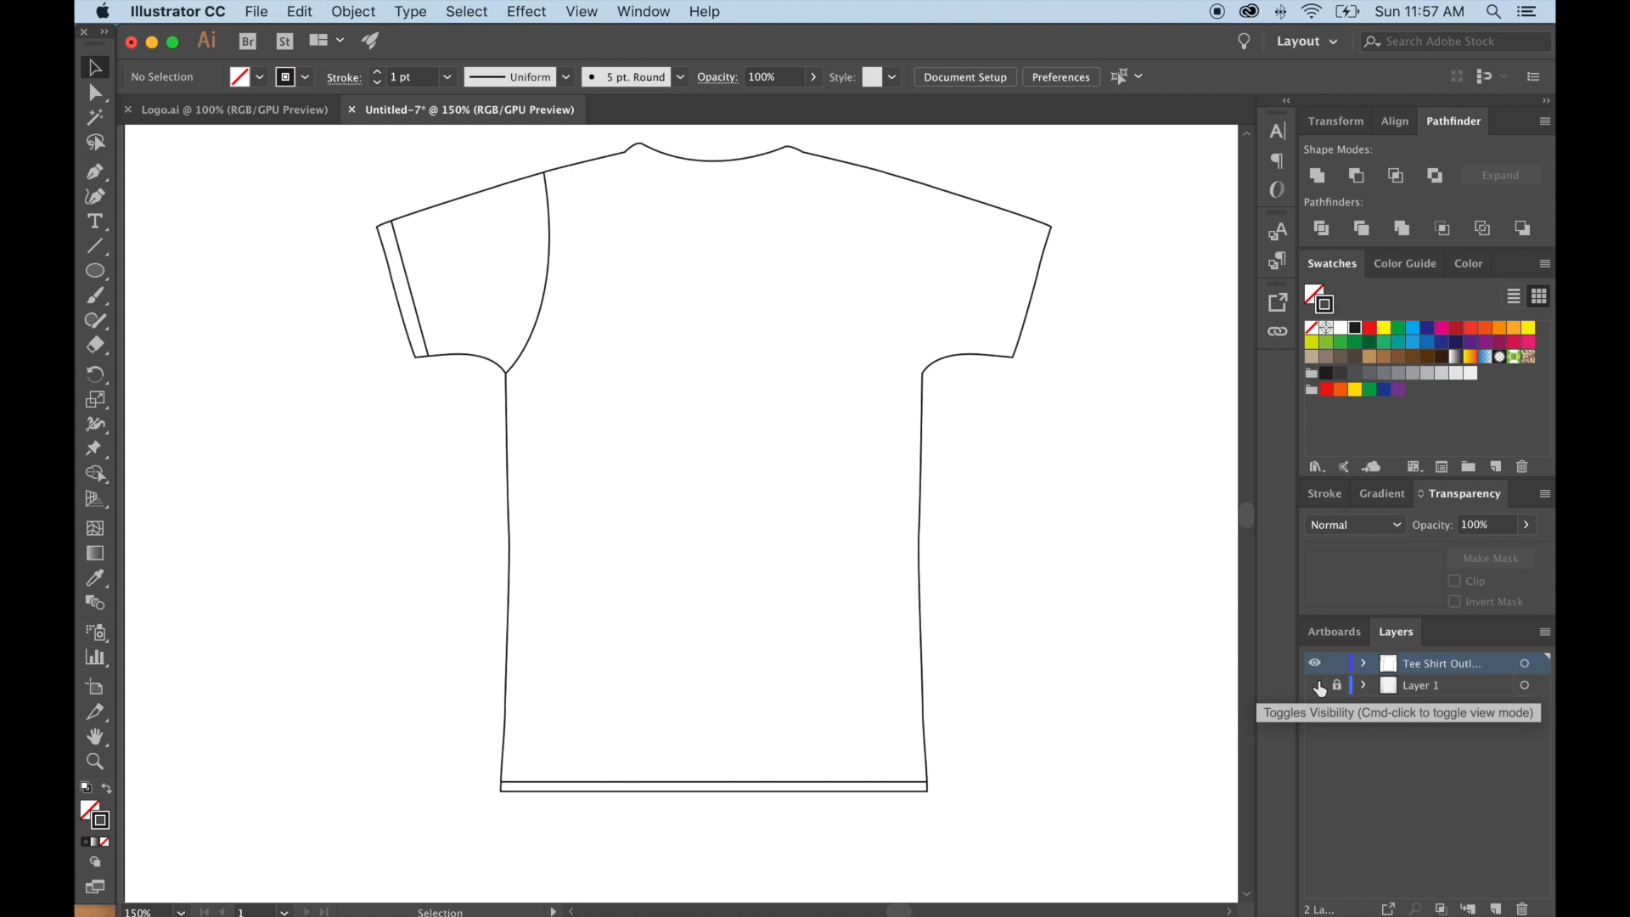
{"action": "left_click", "coordinate": [1316, 686]}
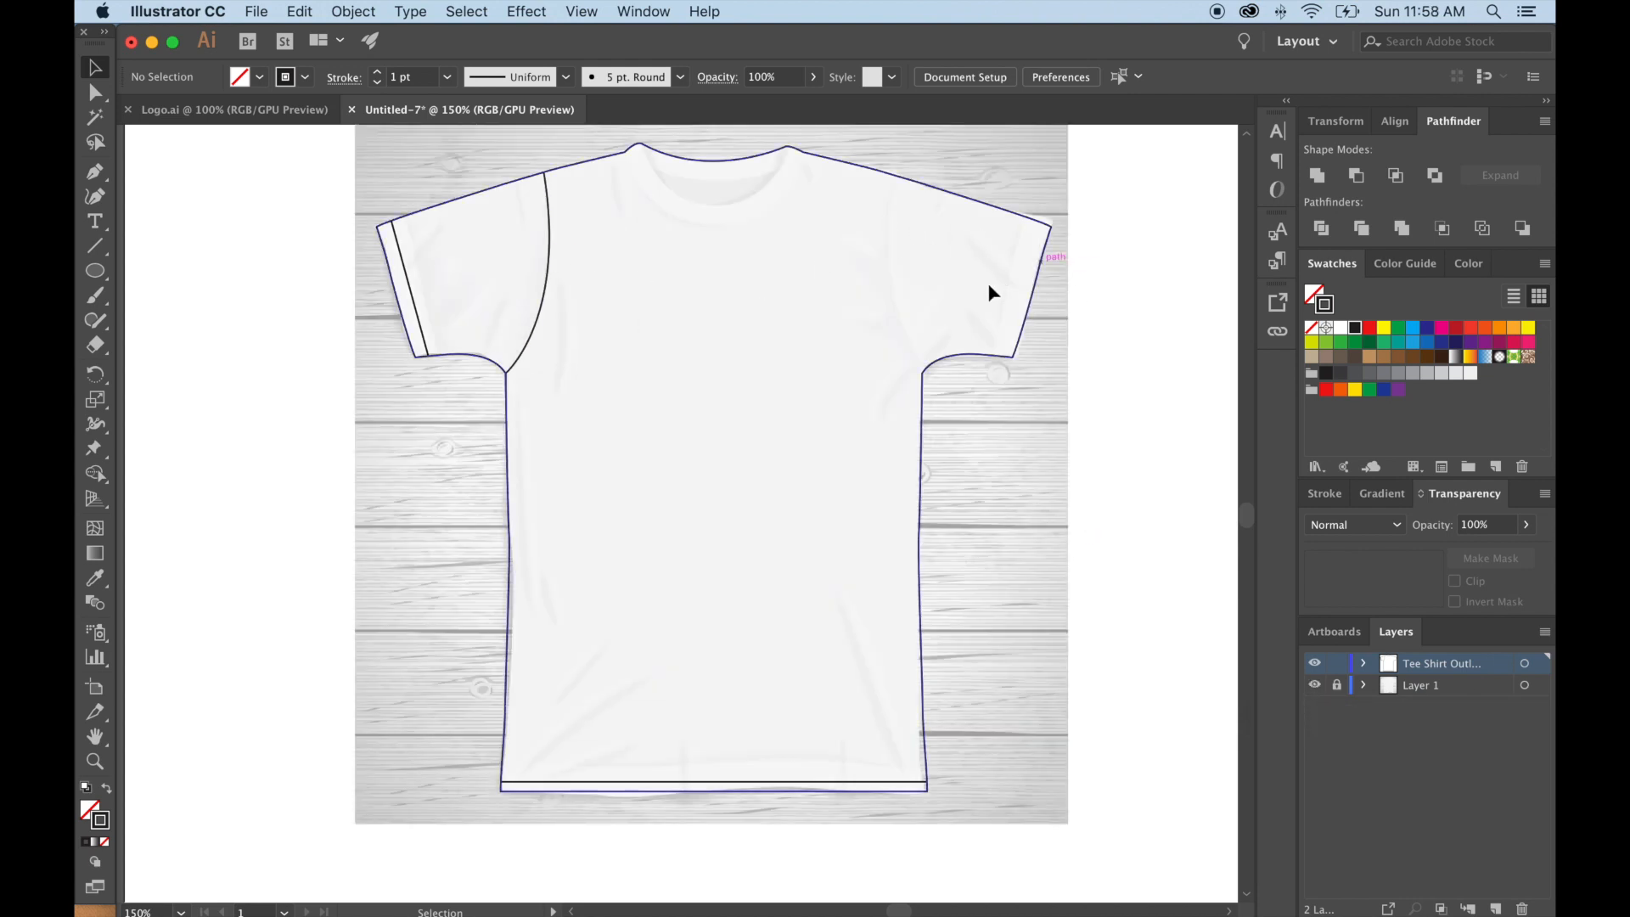
Copy the left armhole seam, the left cuff line and the shirt outline together and paste them in place.
{"action": "left_click", "coordinate": [552, 267]}
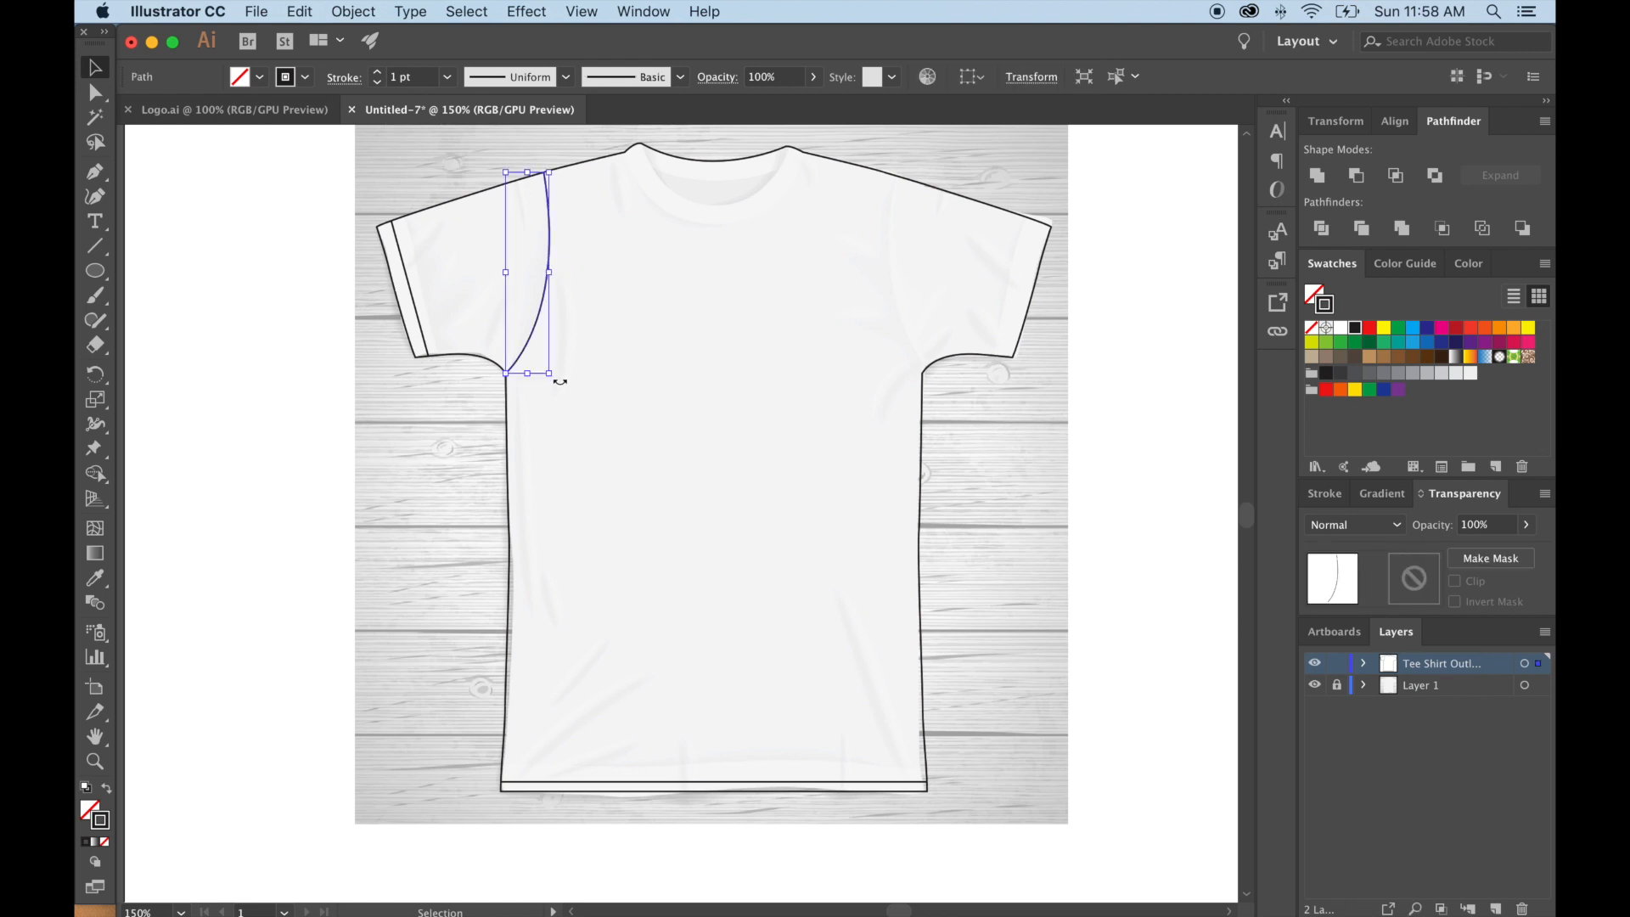
{"action": "left_click", "coordinate": [406, 270], "text": "shift"}
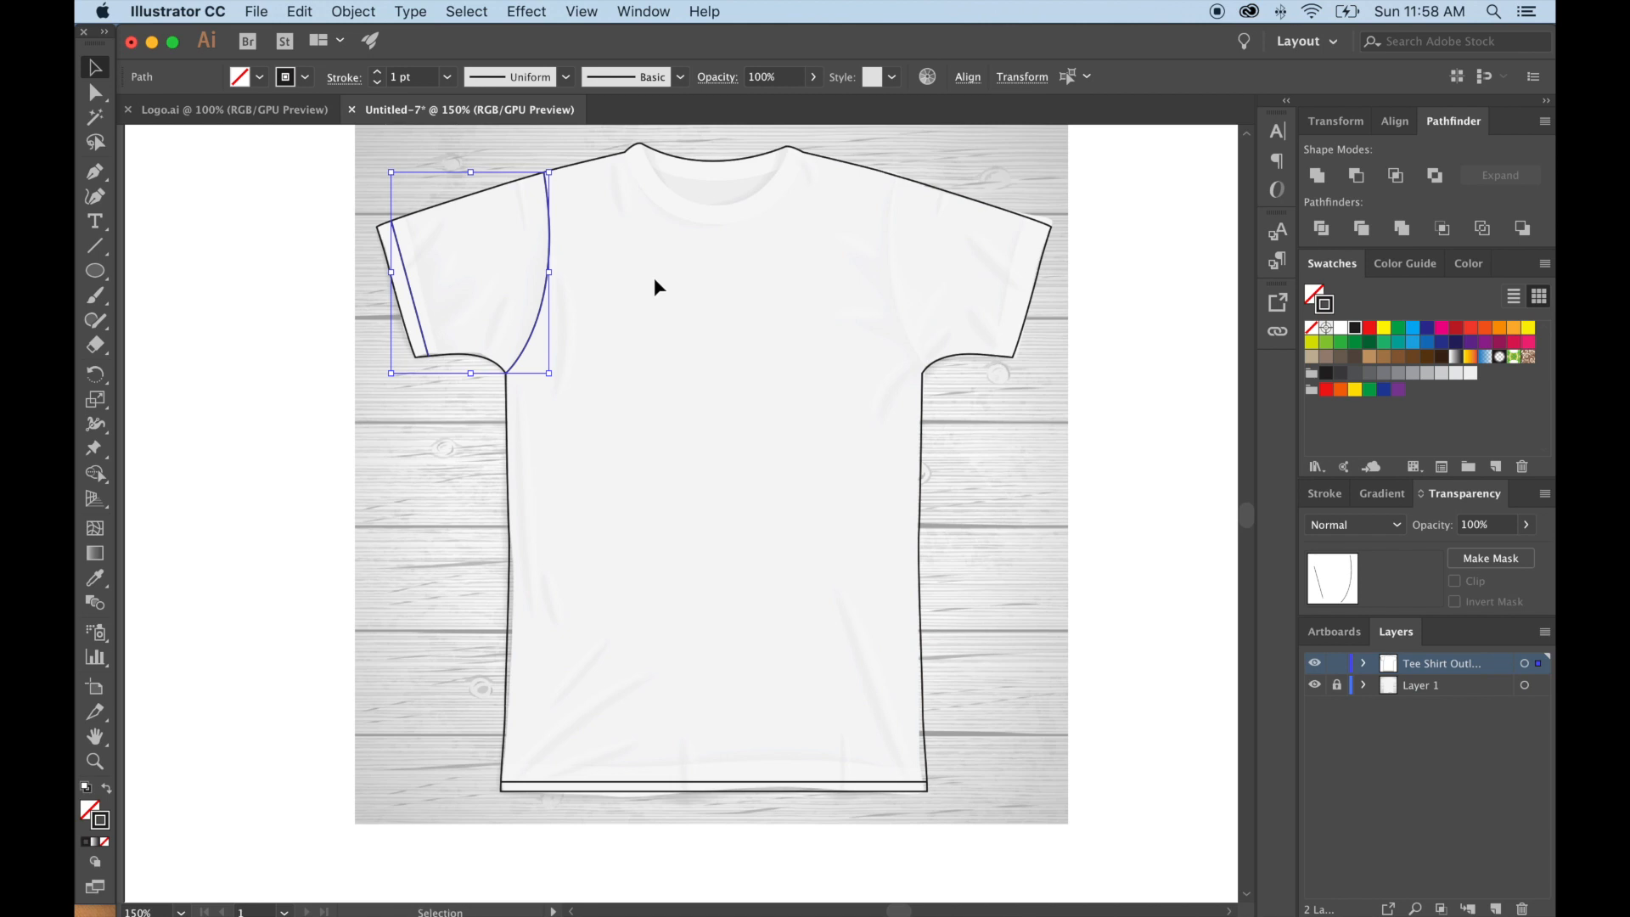
{"action": "left_click", "coordinate": [598, 165], "text": "shift"}
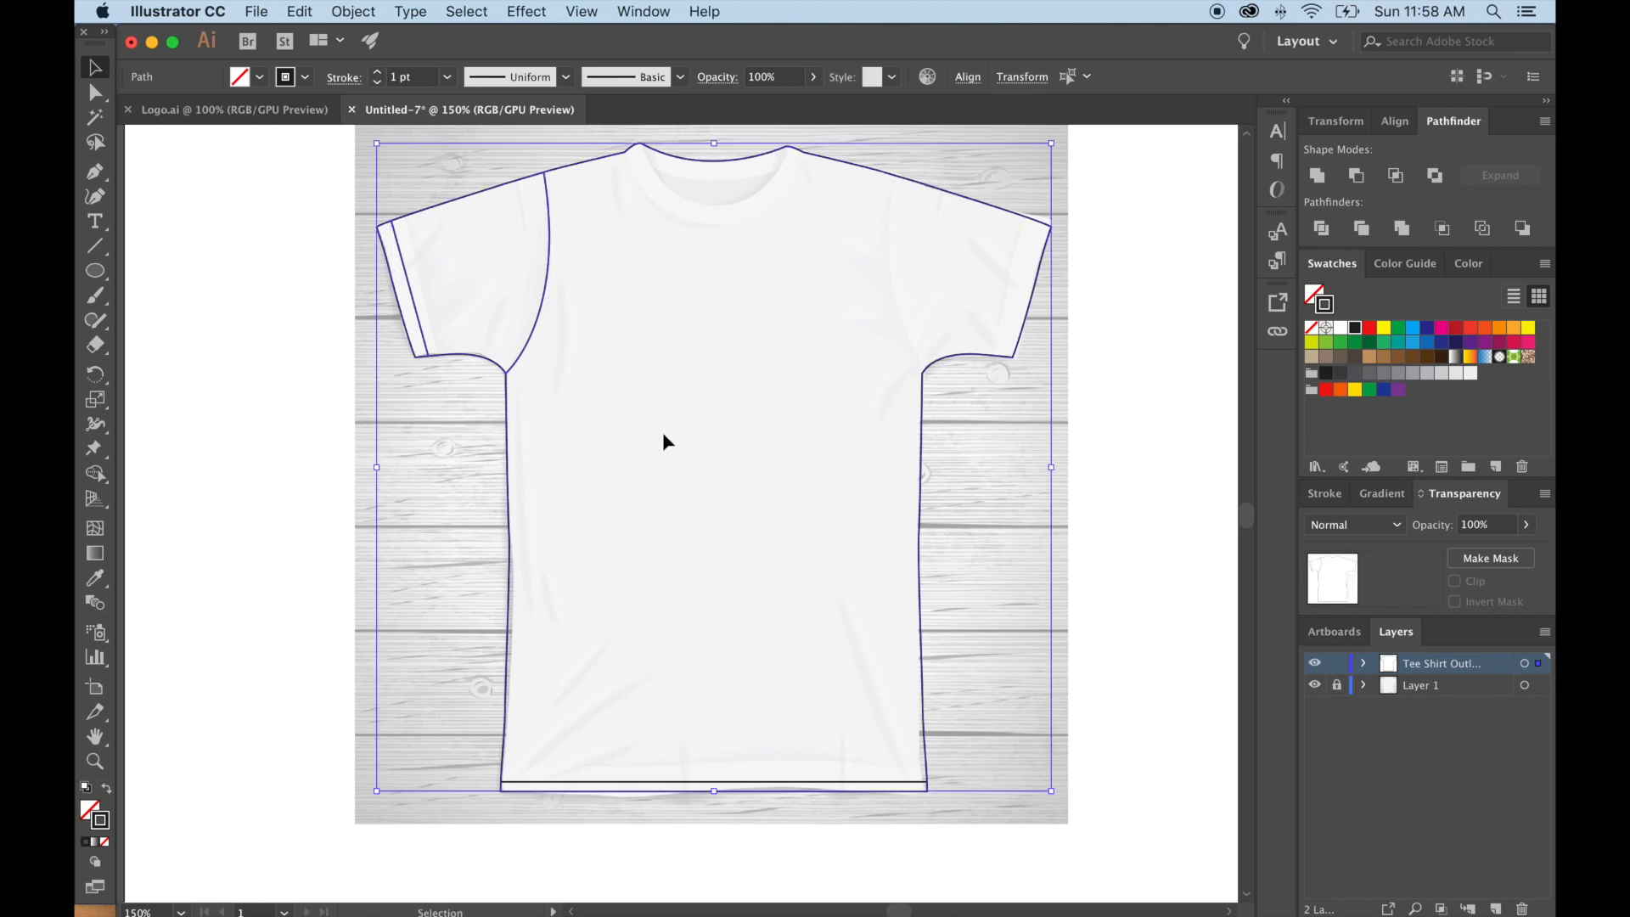
{"action": "left_click", "coordinate": [300, 11]}
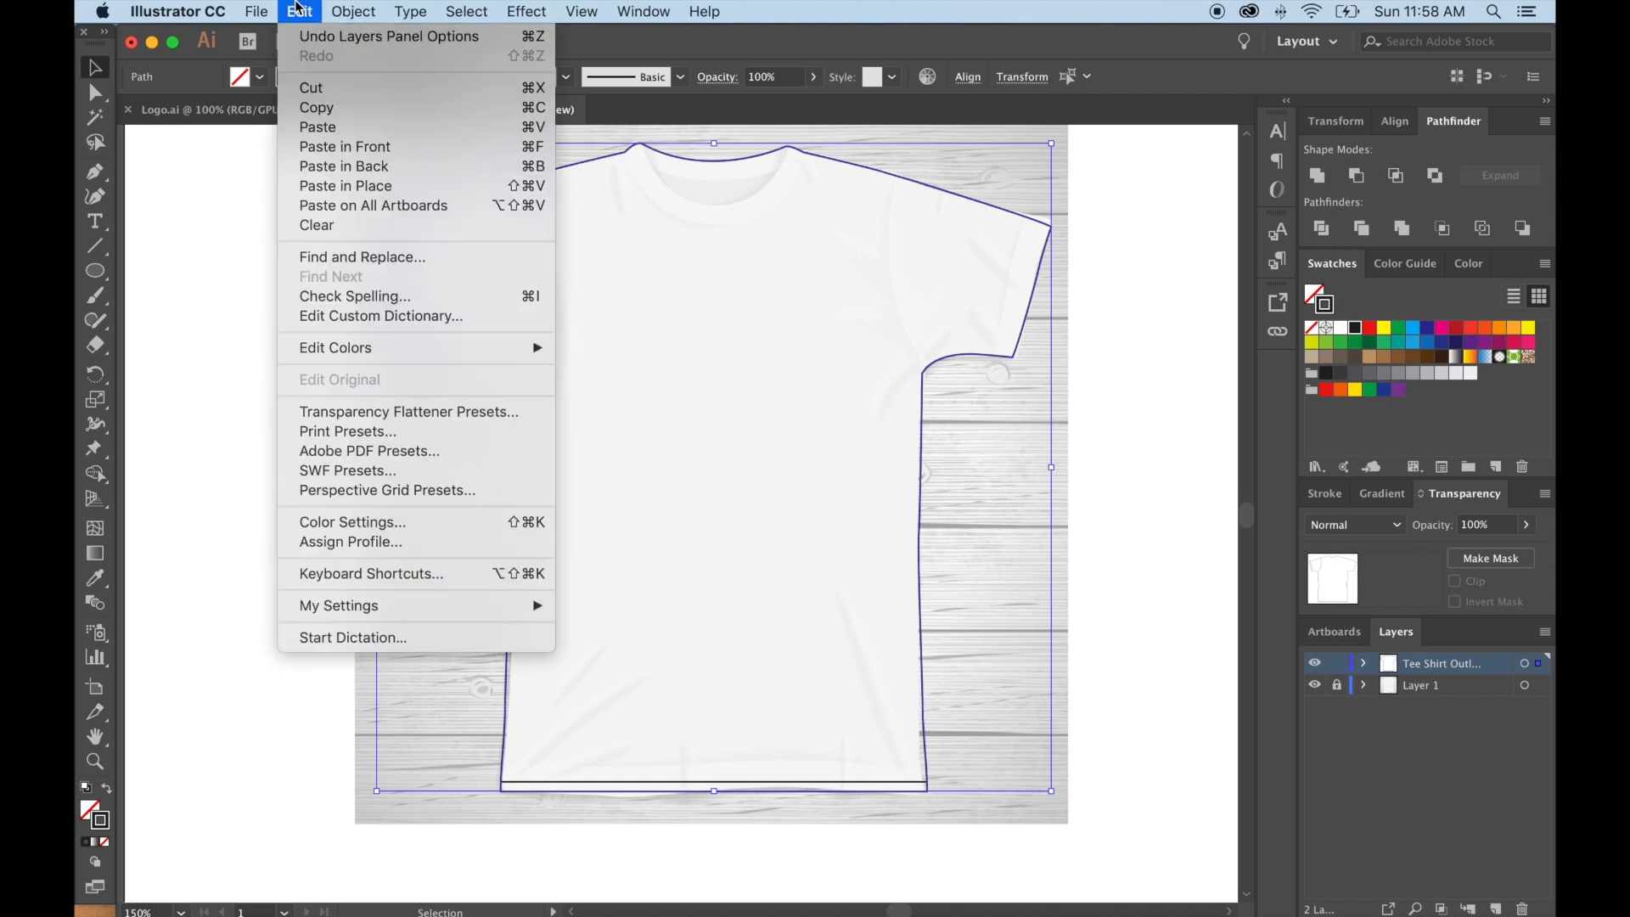
{"action": "left_click", "coordinate": [334, 108]}
{"action": "left_click", "coordinate": [310, 11]}
{"action": "left_click", "coordinate": [355, 185]}
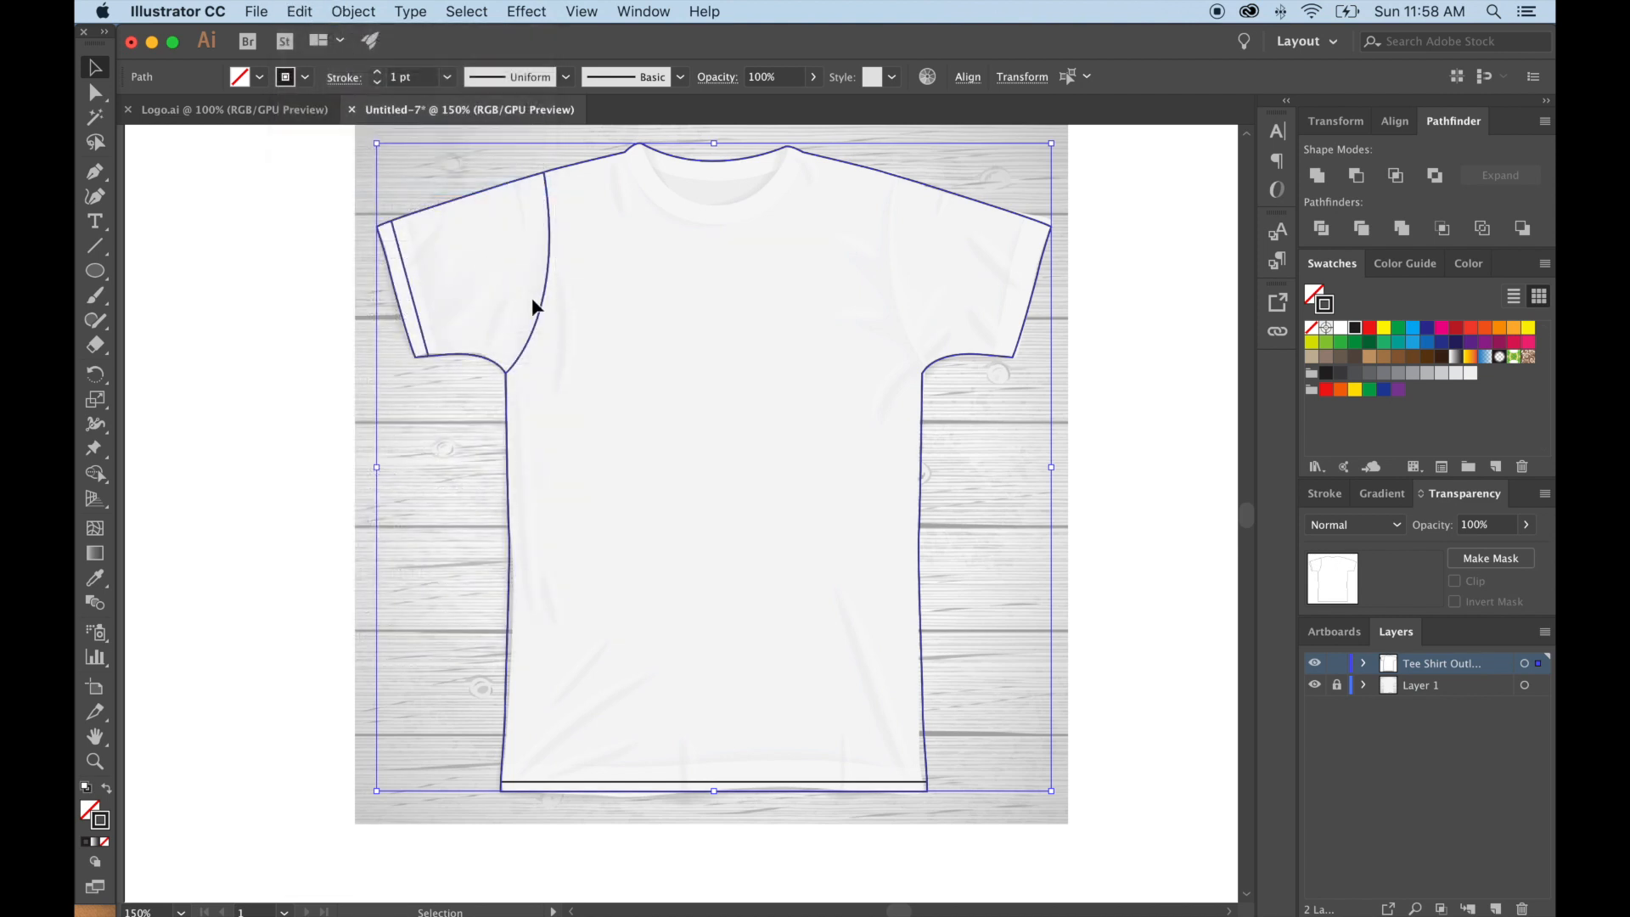
Reflect the pasted copies across the vertical axis to put the seam and cuff line on the right sleeve.
{"action": "left_click", "coordinate": [353, 11]}
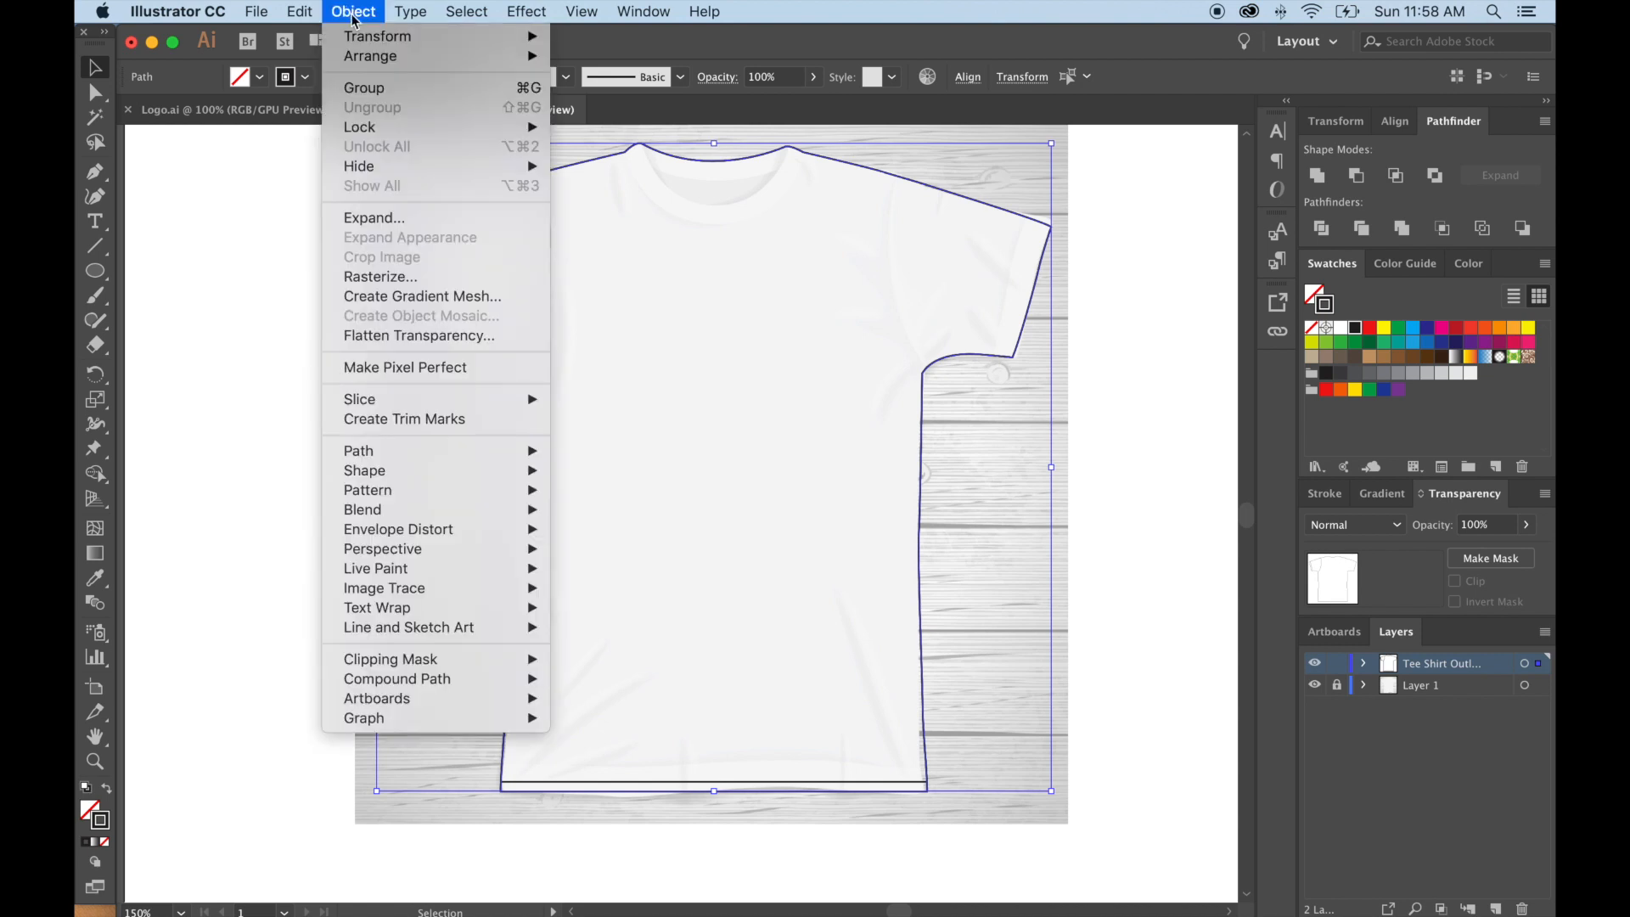
{"action": "mouse_move", "coordinate": [360, 39]}
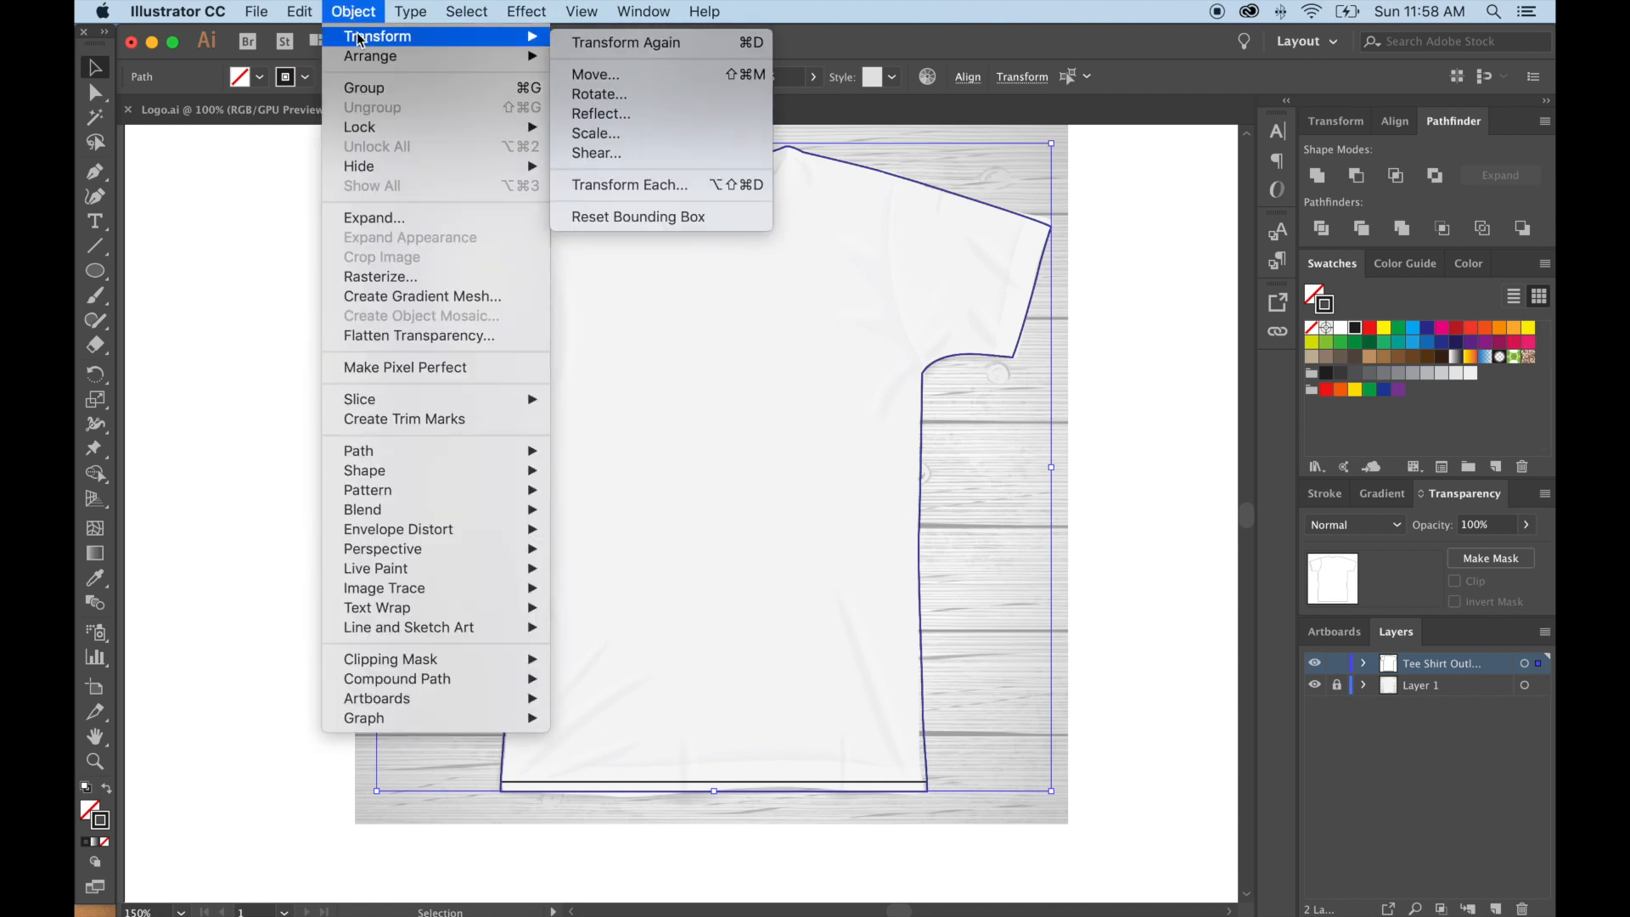
{"action": "left_click", "coordinate": [602, 114]}
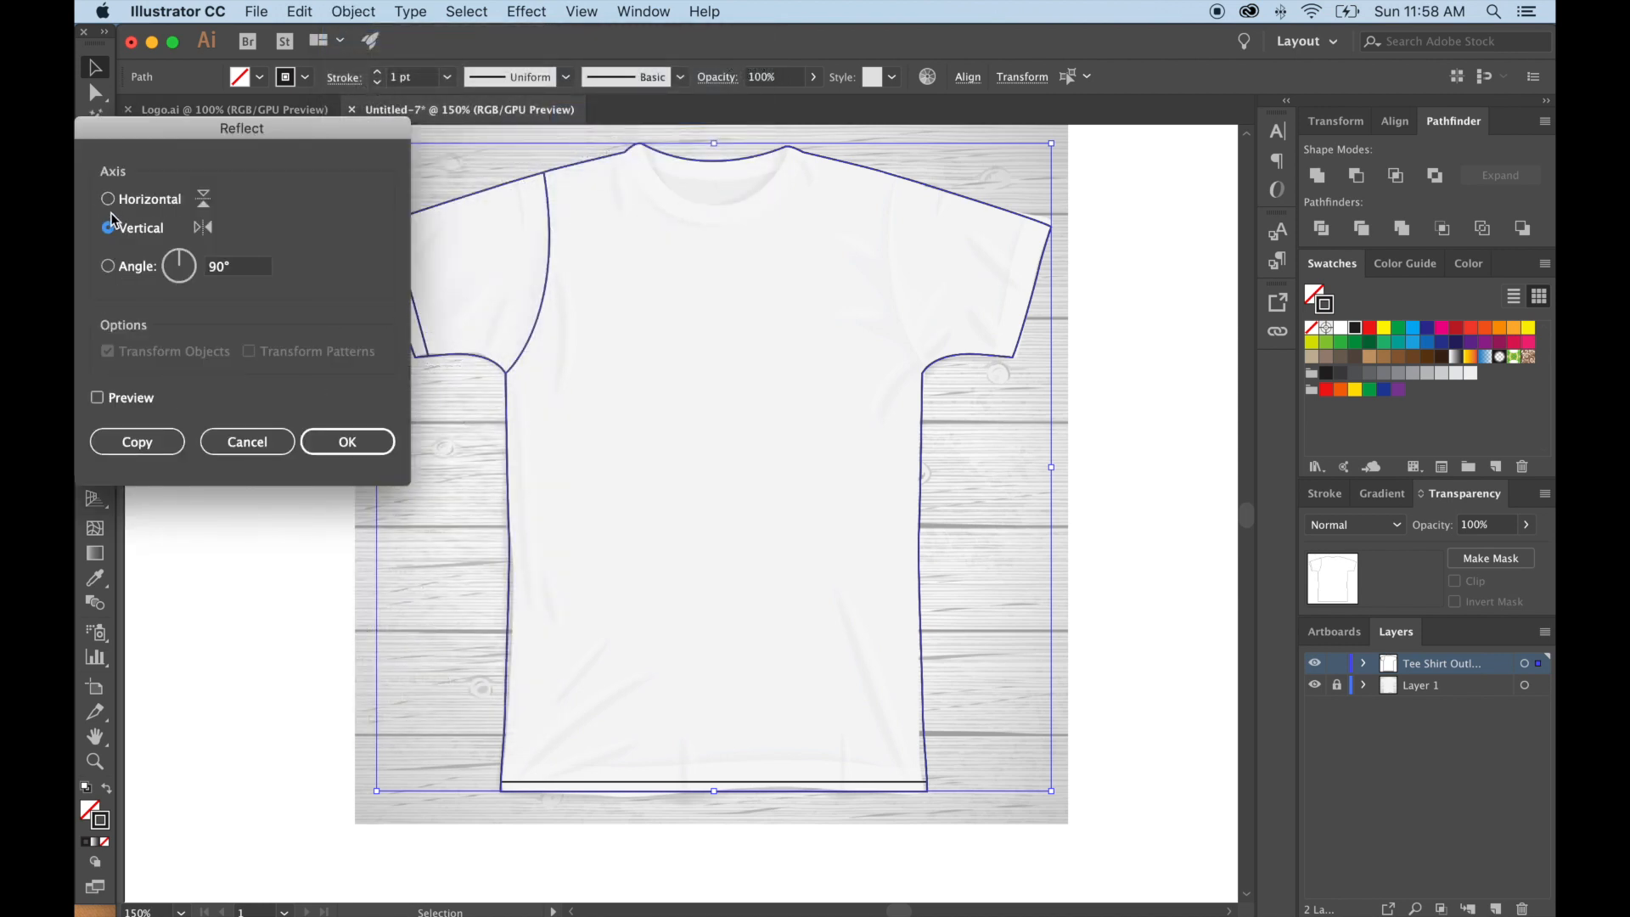
{"action": "left_click", "coordinate": [374, 445]}
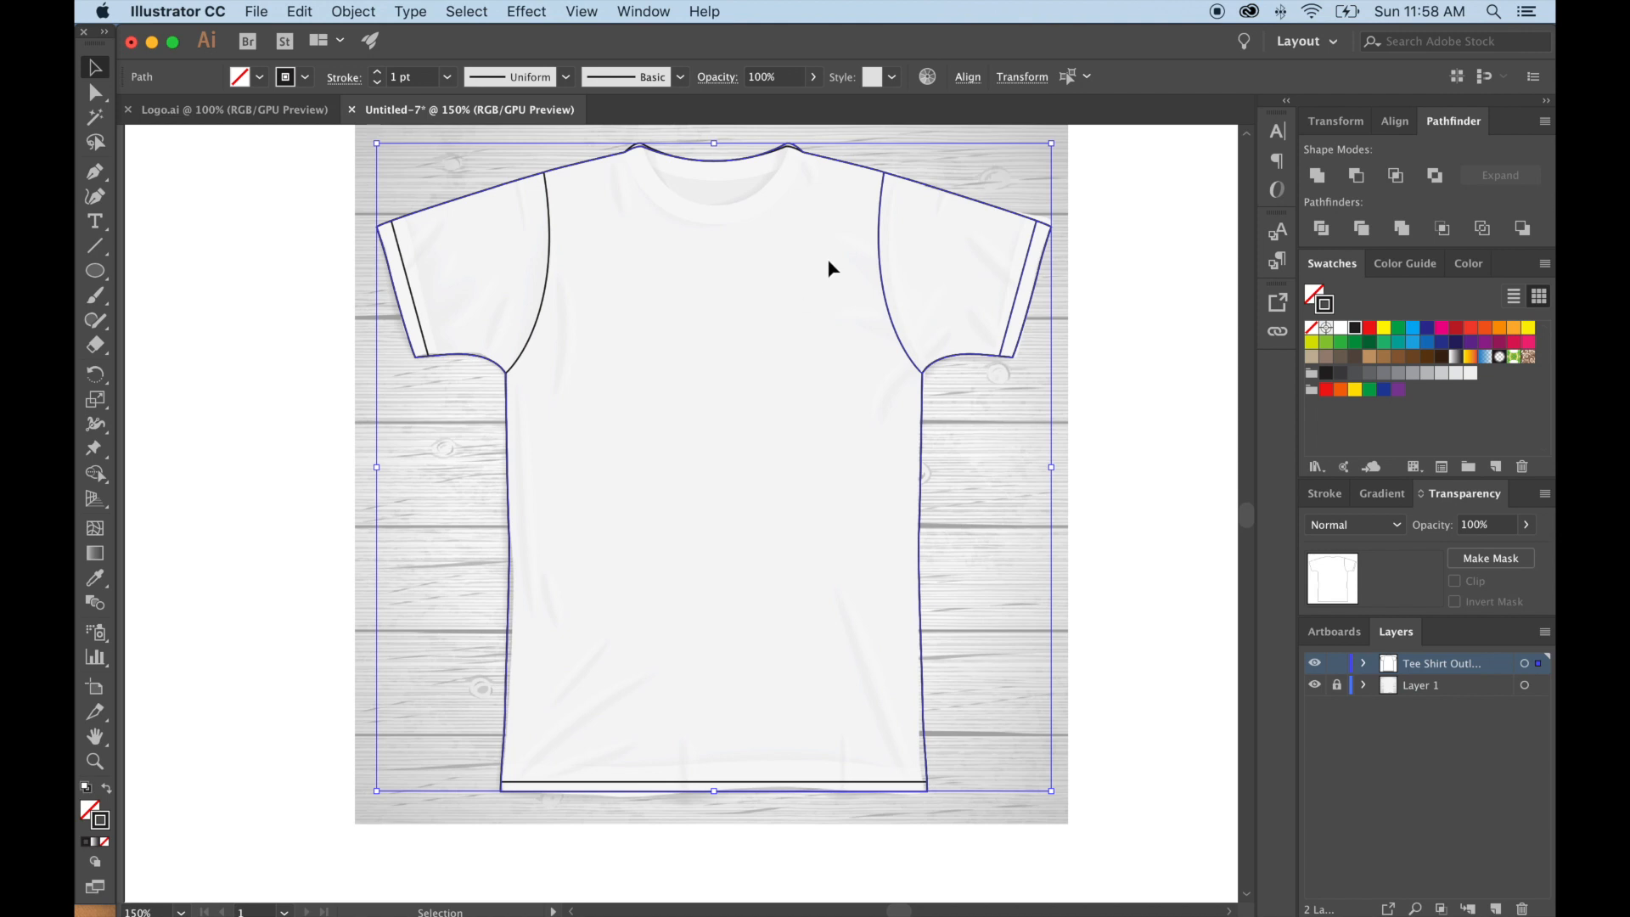
Delete the mirrored duplicate of the shirt outline, and check the line art with Layer 1 briefly hidden.
{"action": "left_click", "coordinate": [993, 375]}
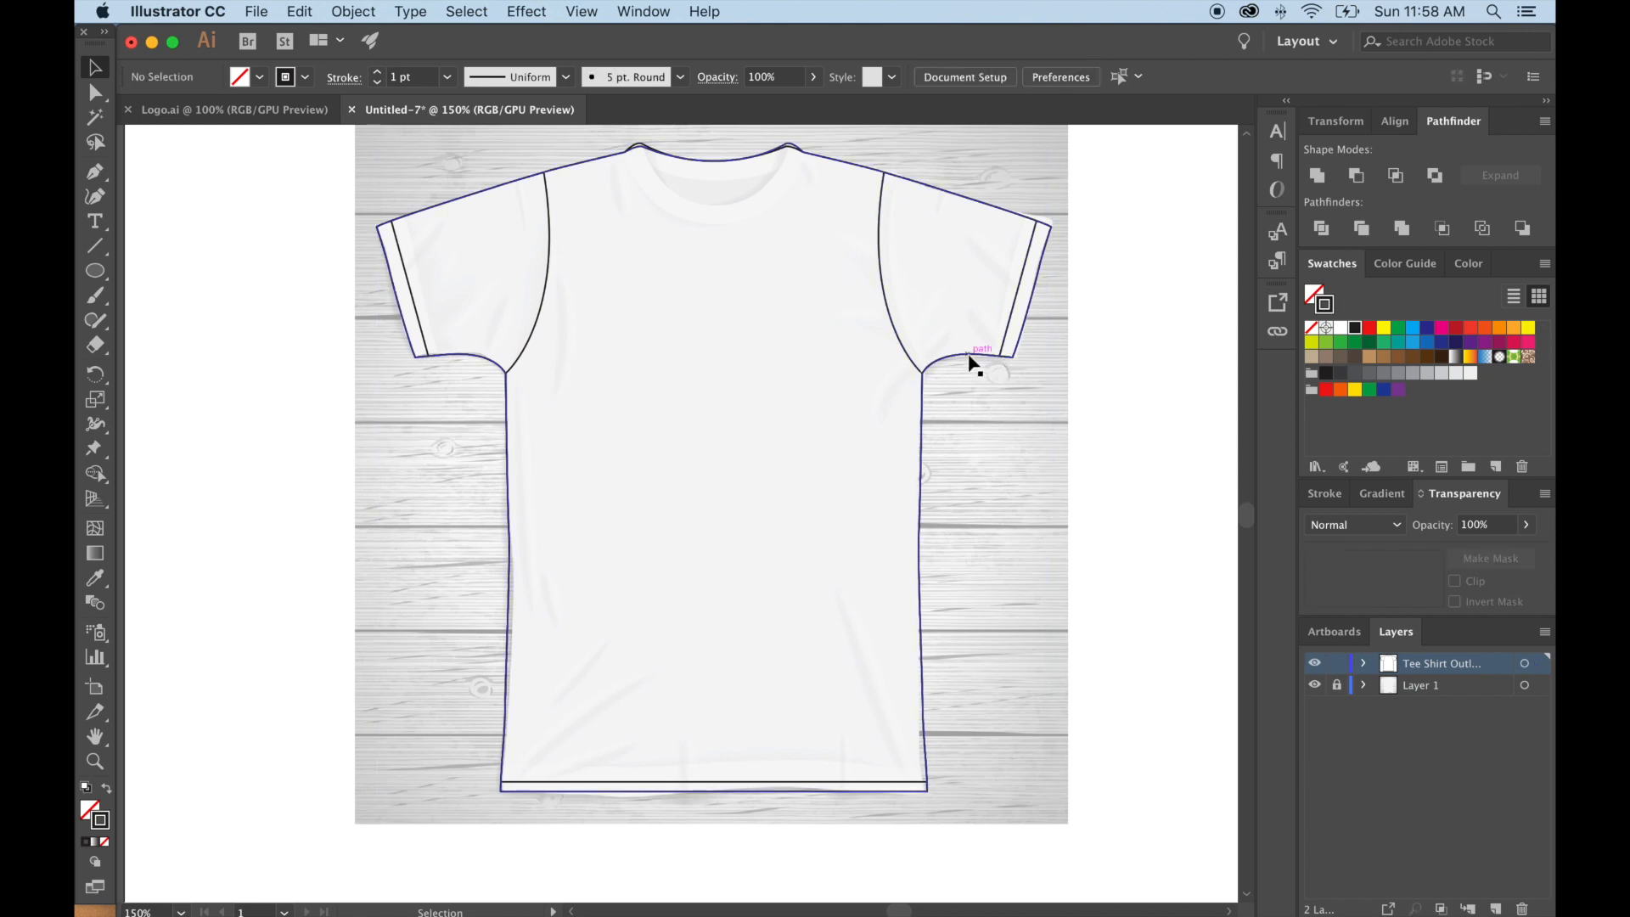
{"action": "left_click", "coordinate": [970, 358]}
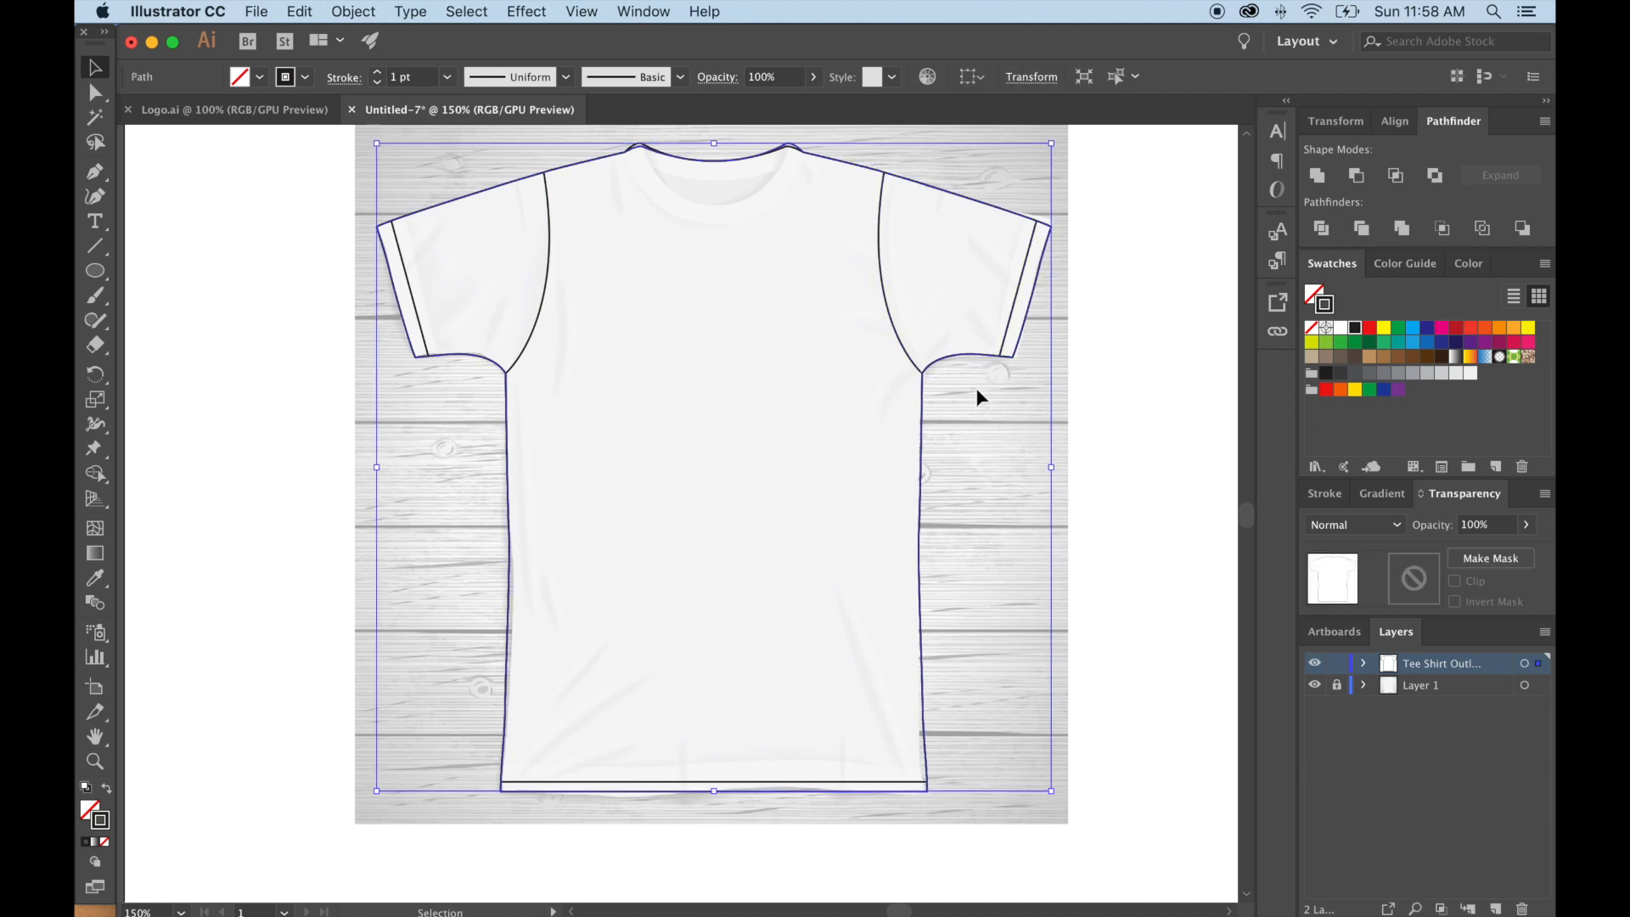
{"action": "left_click", "coordinate": [977, 391]}
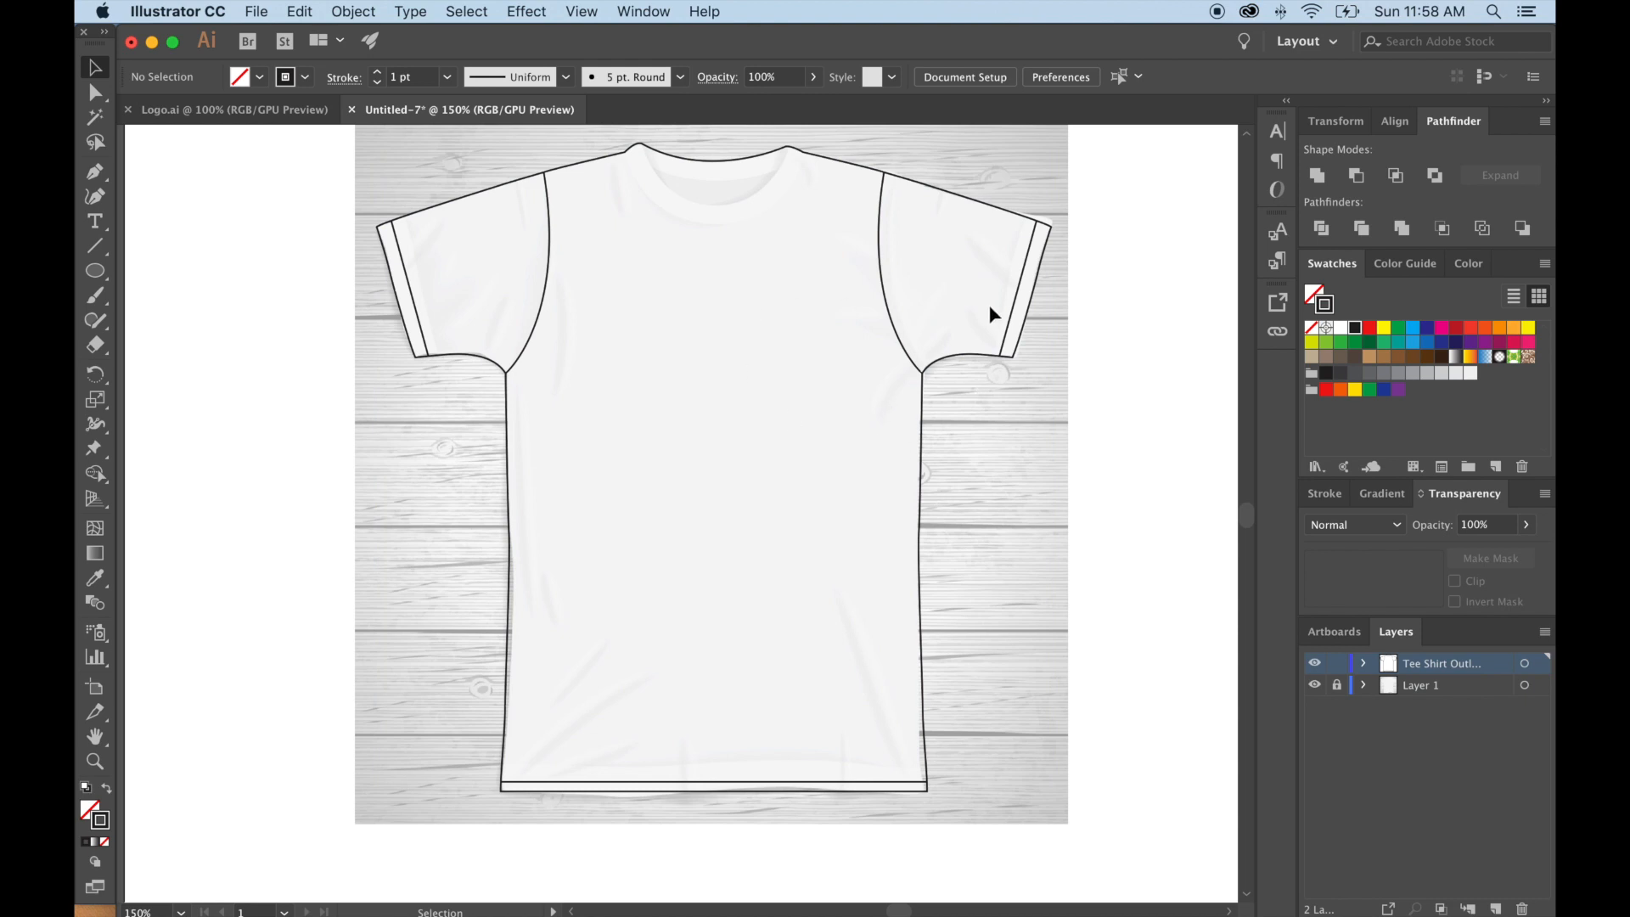
{"action": "left_click", "coordinate": [1313, 686]}
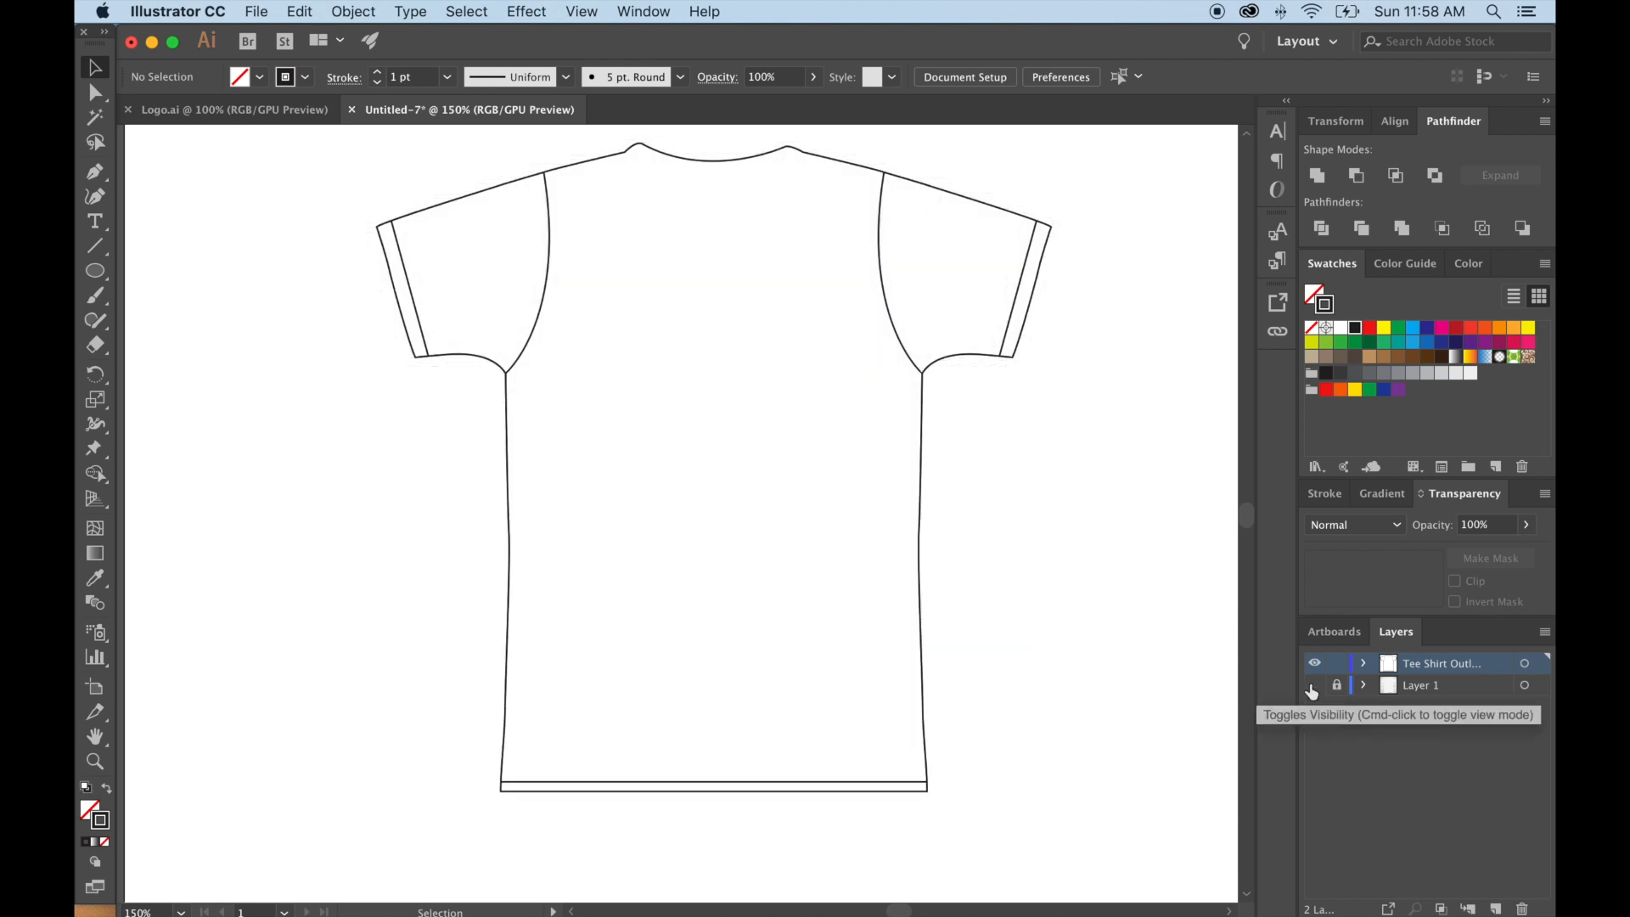
{"action": "left_click", "coordinate": [1313, 686]}
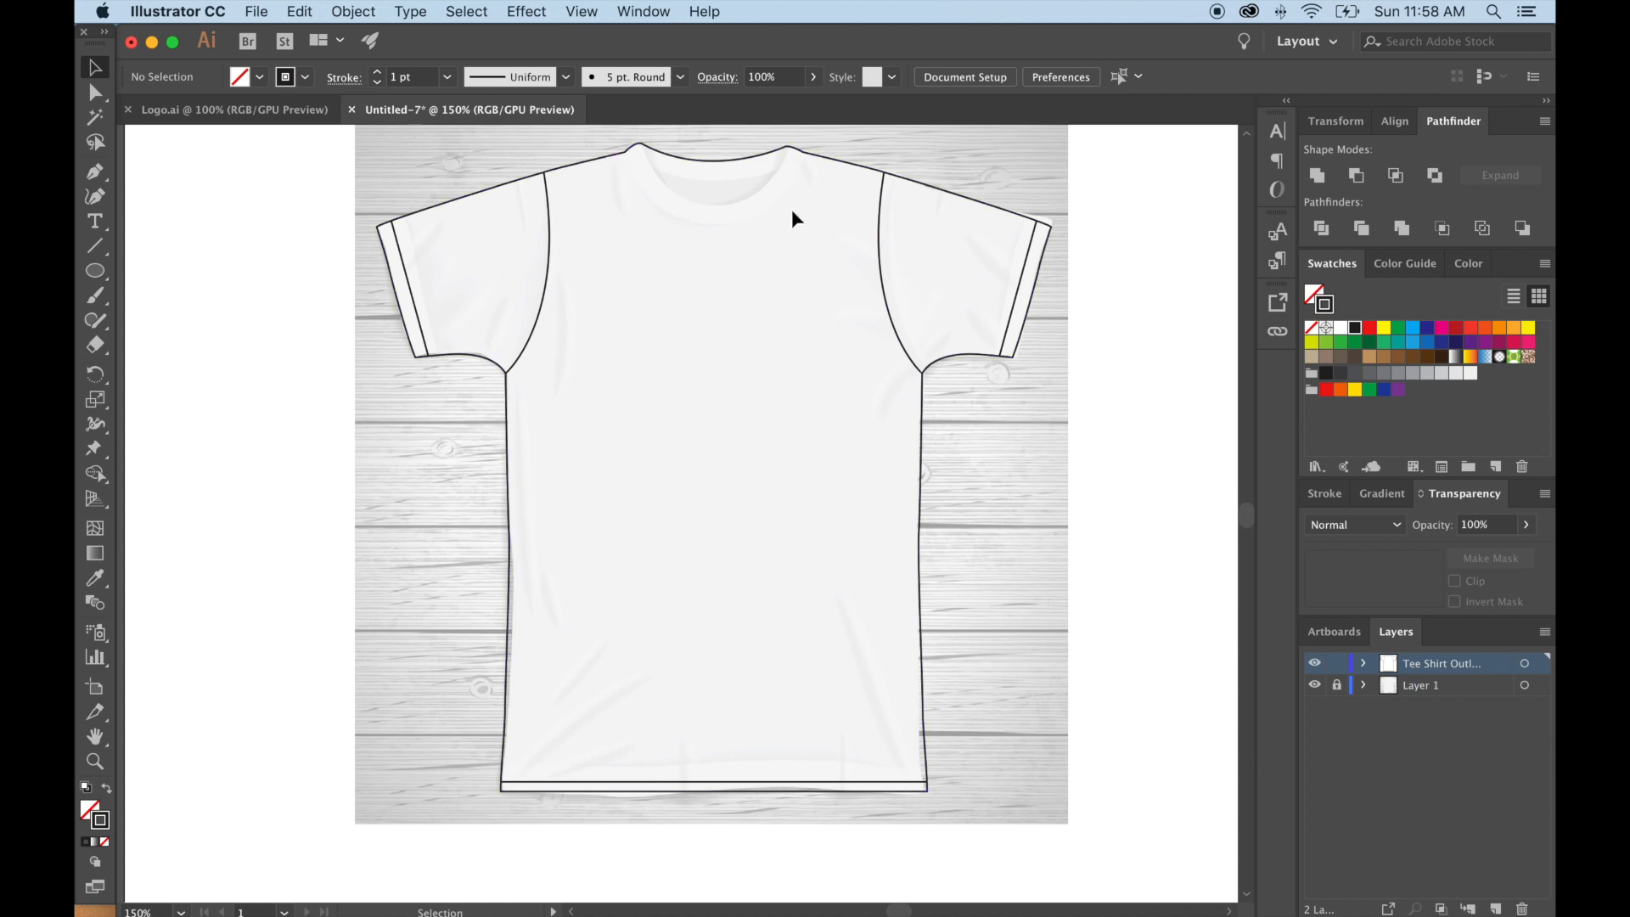
With the Pen tool, draw the outer collar seam's left half, curving from the left neck-shoulder corner to about X 5.29, Y 2.31 in.
{"action": "left_click_drag", "start_coordinate": [724, 368], "coordinate": [734, 531]}
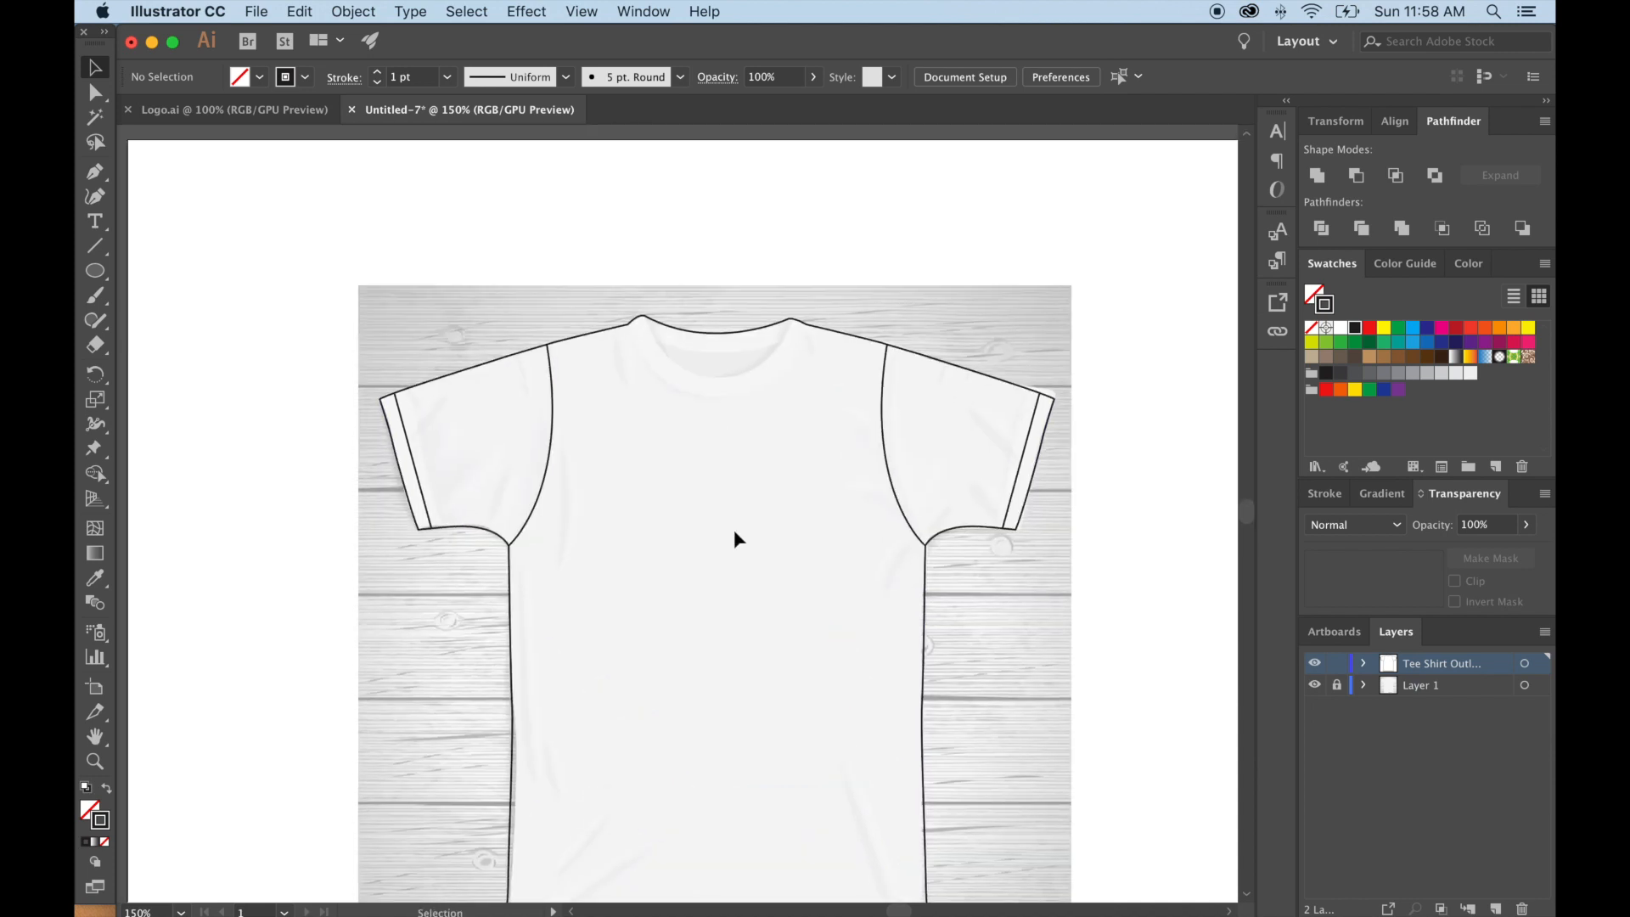
{"action": "key", "text": "super+plus"}
{"action": "key", "text": "super+plus"}
{"action": "key", "text": "super+plus"}
{"action": "left_click_drag", "start_coordinate": [815, 422], "coordinate": [738, 727]}
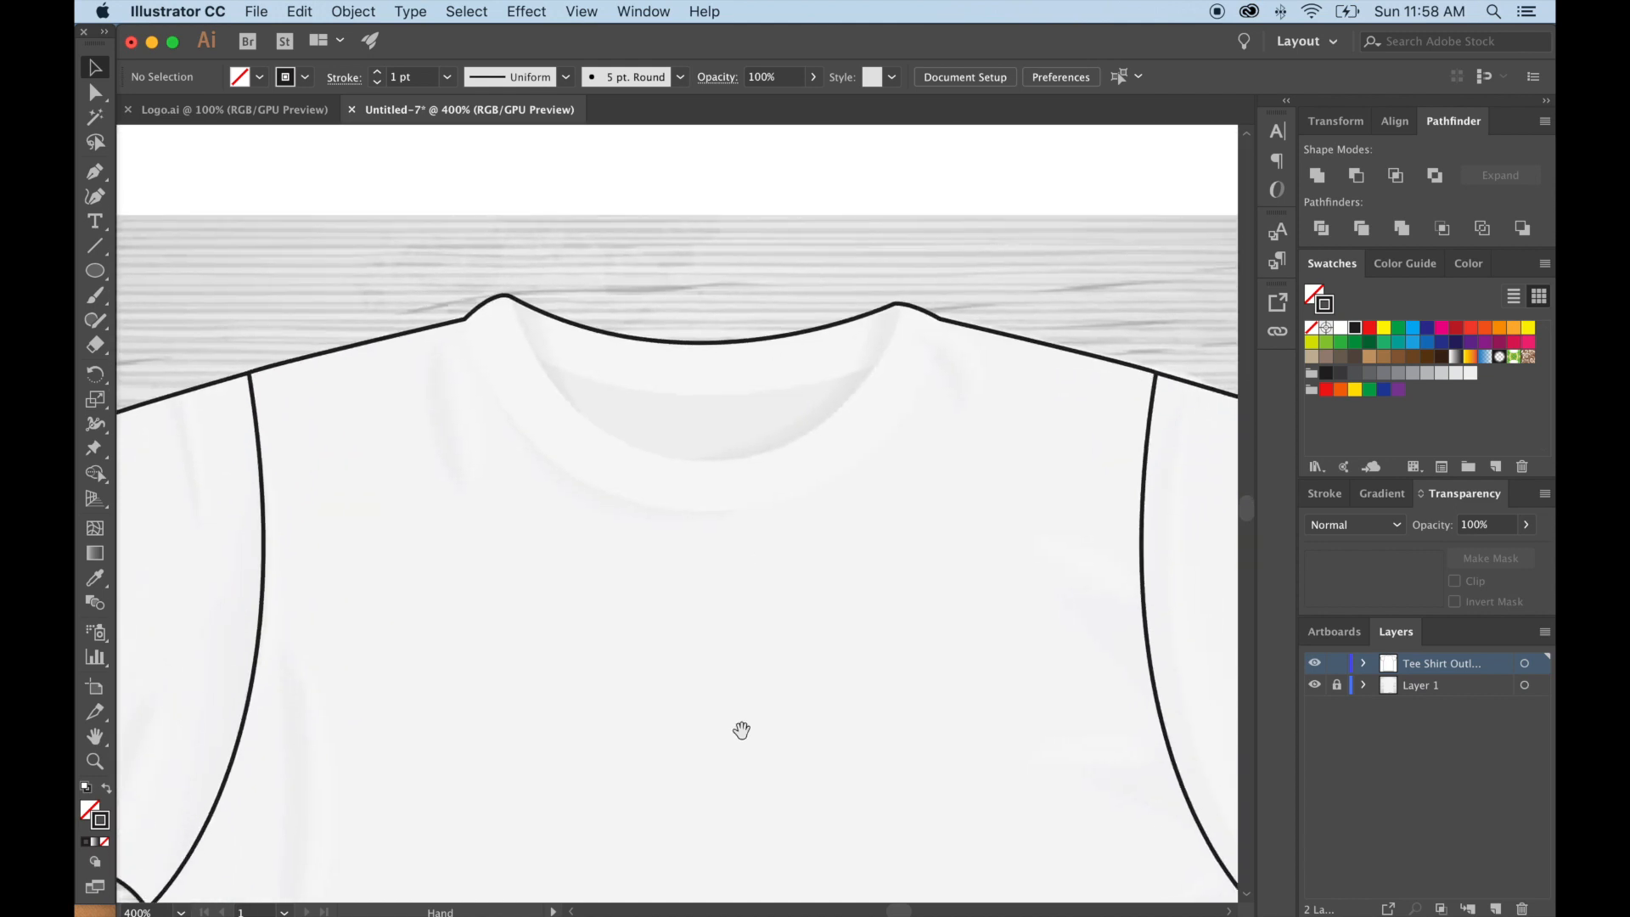
{"action": "key", "text": "super+plus"}
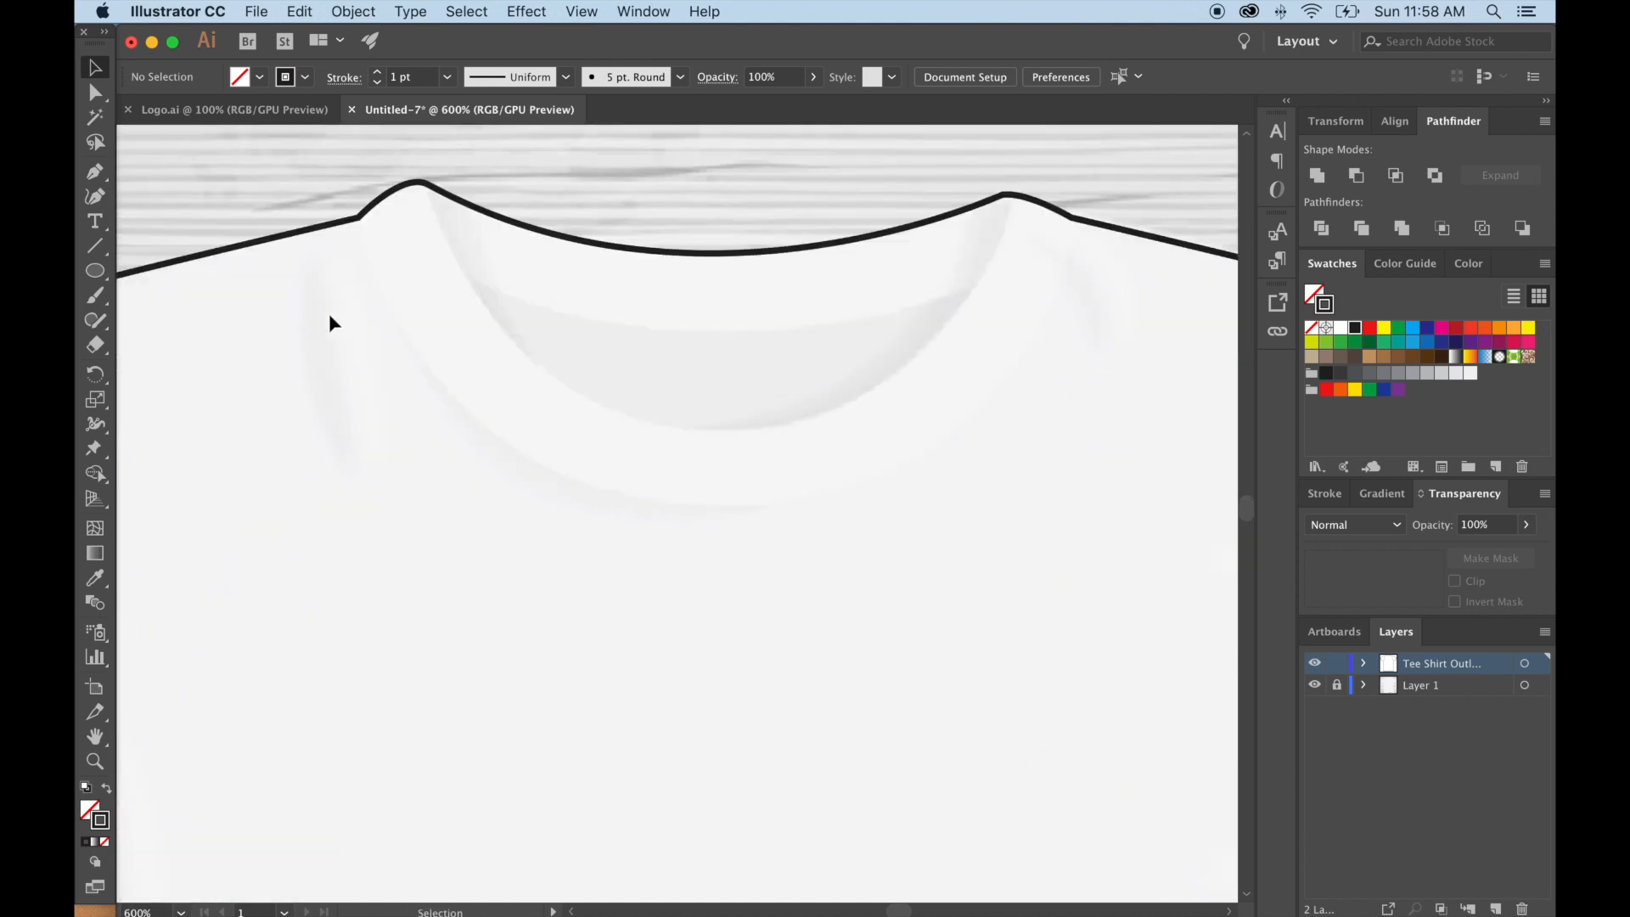
{"action": "key", "text": "super+minus"}
{"action": "key", "text": "p"}
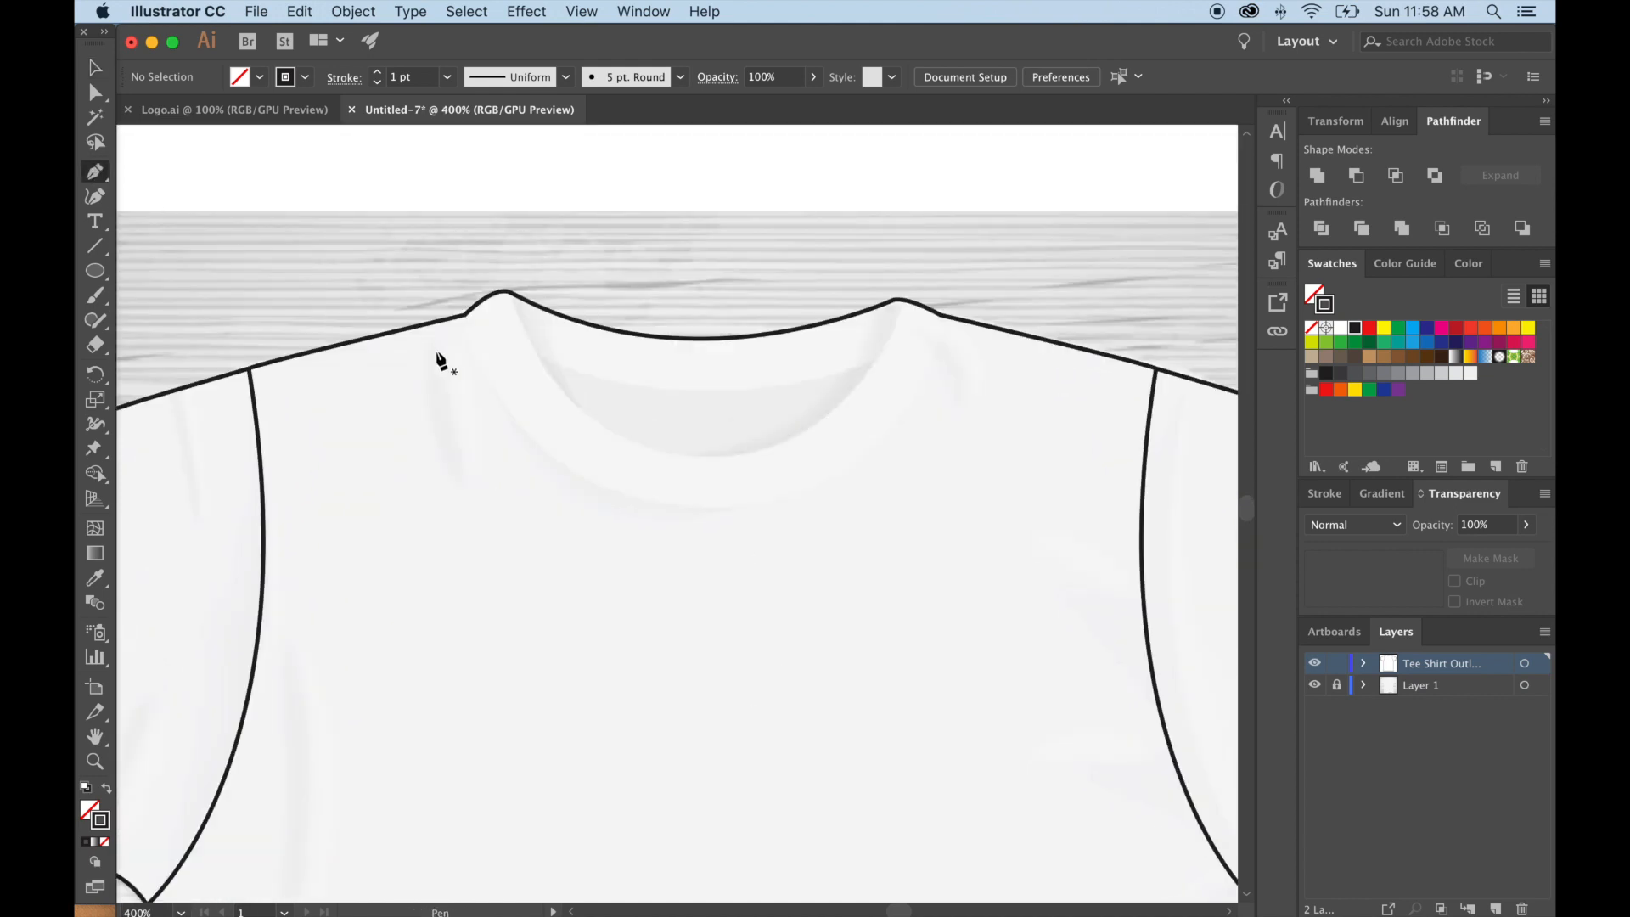
{"action": "left_click", "coordinate": [465, 316]}
{"action": "key", "text": "super+minus"}
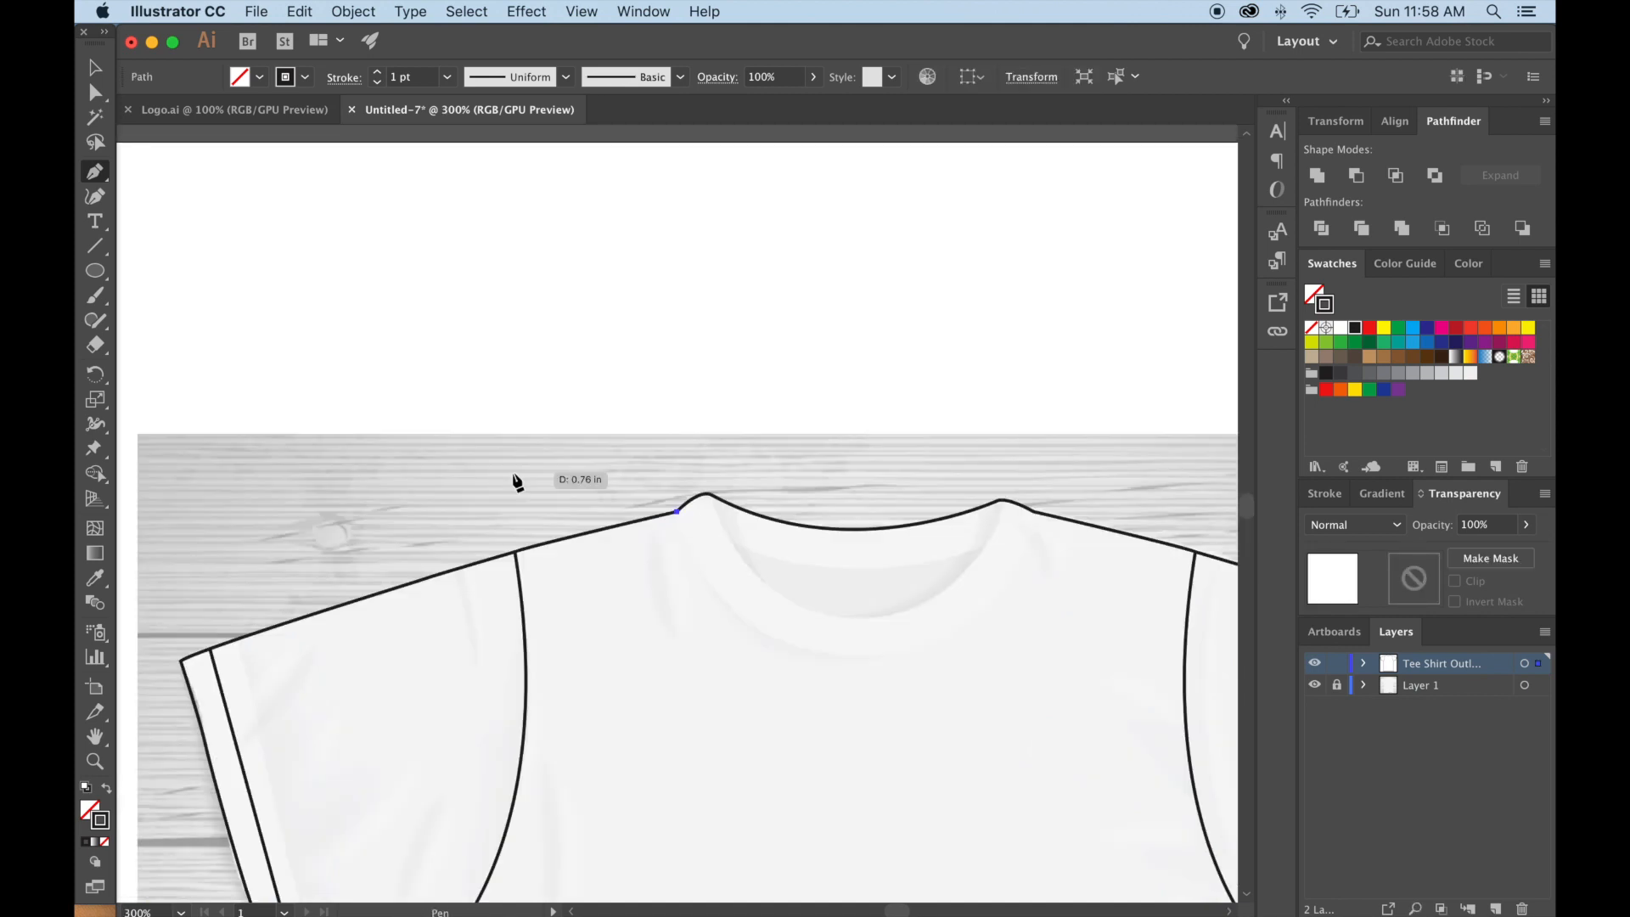
{"action": "left_click_drag", "start_coordinate": [873, 619], "coordinate": [578, 421]}
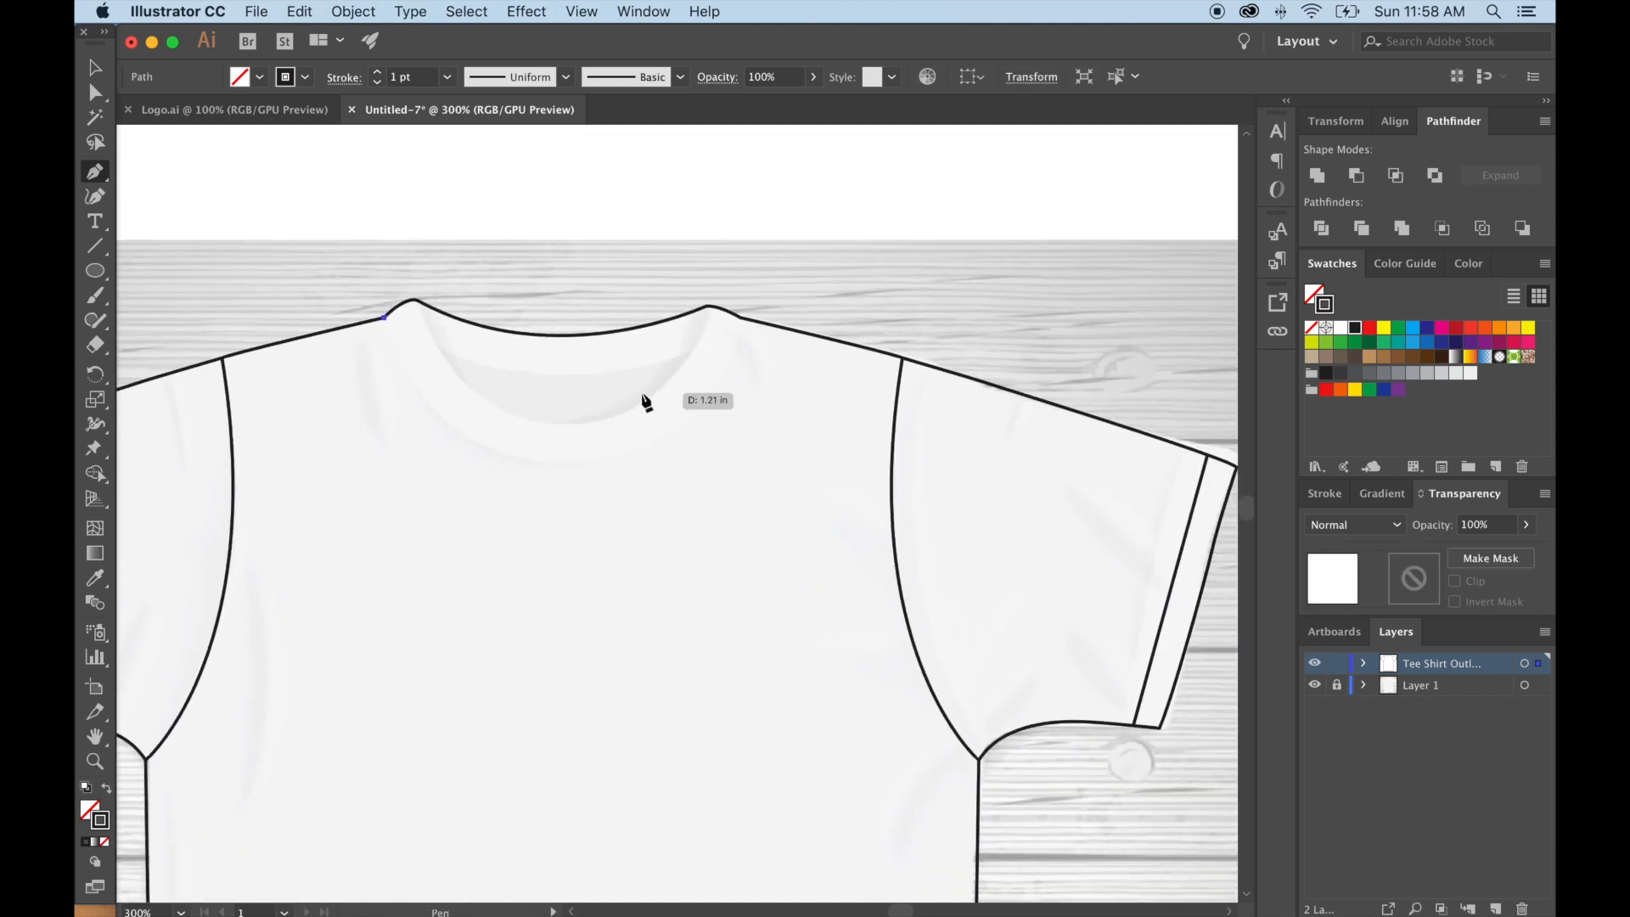
{"action": "left_click", "coordinate": [562, 463]}
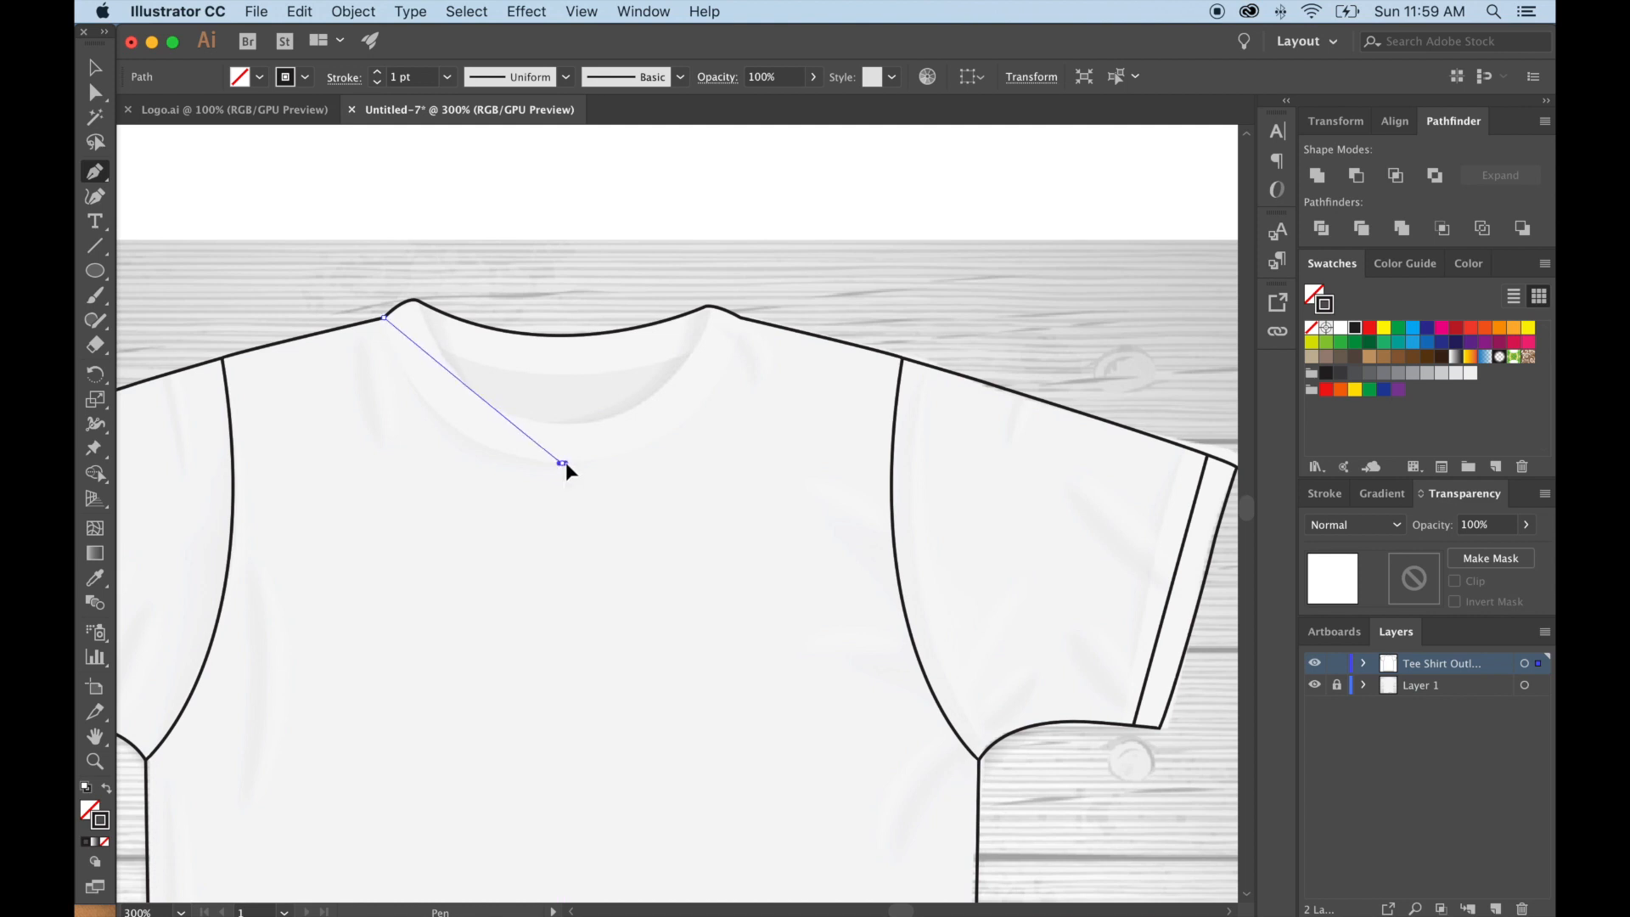
{"action": "left_click_drag", "start_coordinate": [566, 462], "coordinate": [719, 477]}
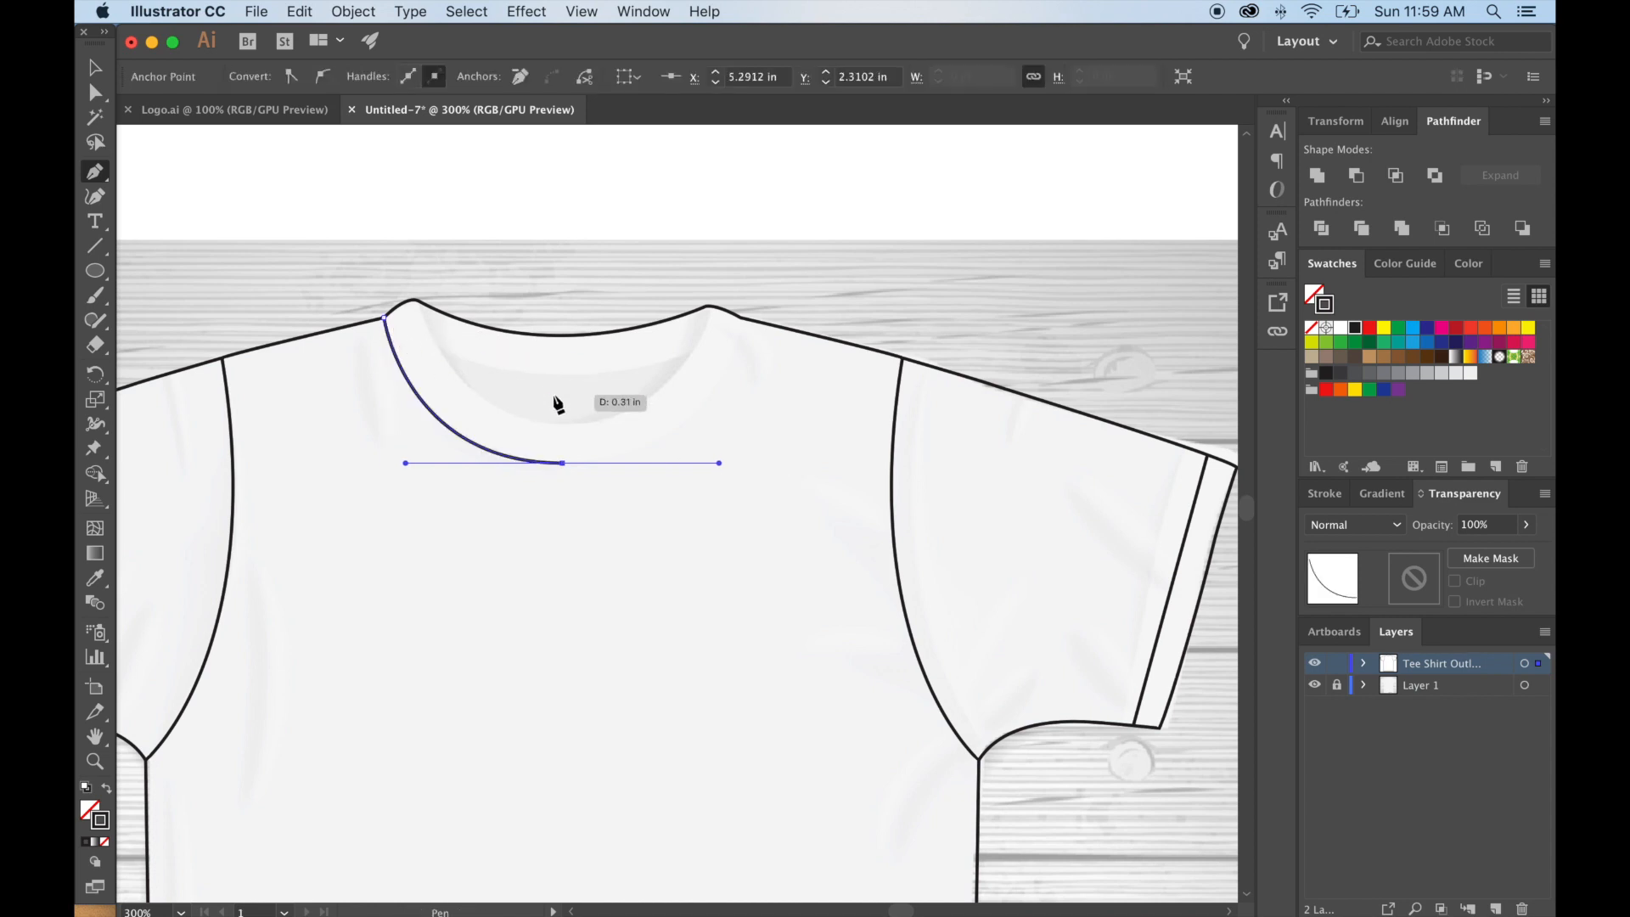
Continue the outer collar seam in a curve to the right neck-shoulder corner at about X 6.09, Y 1.66 in, and deselect it.
{"action": "left_click", "coordinate": [563, 463]}
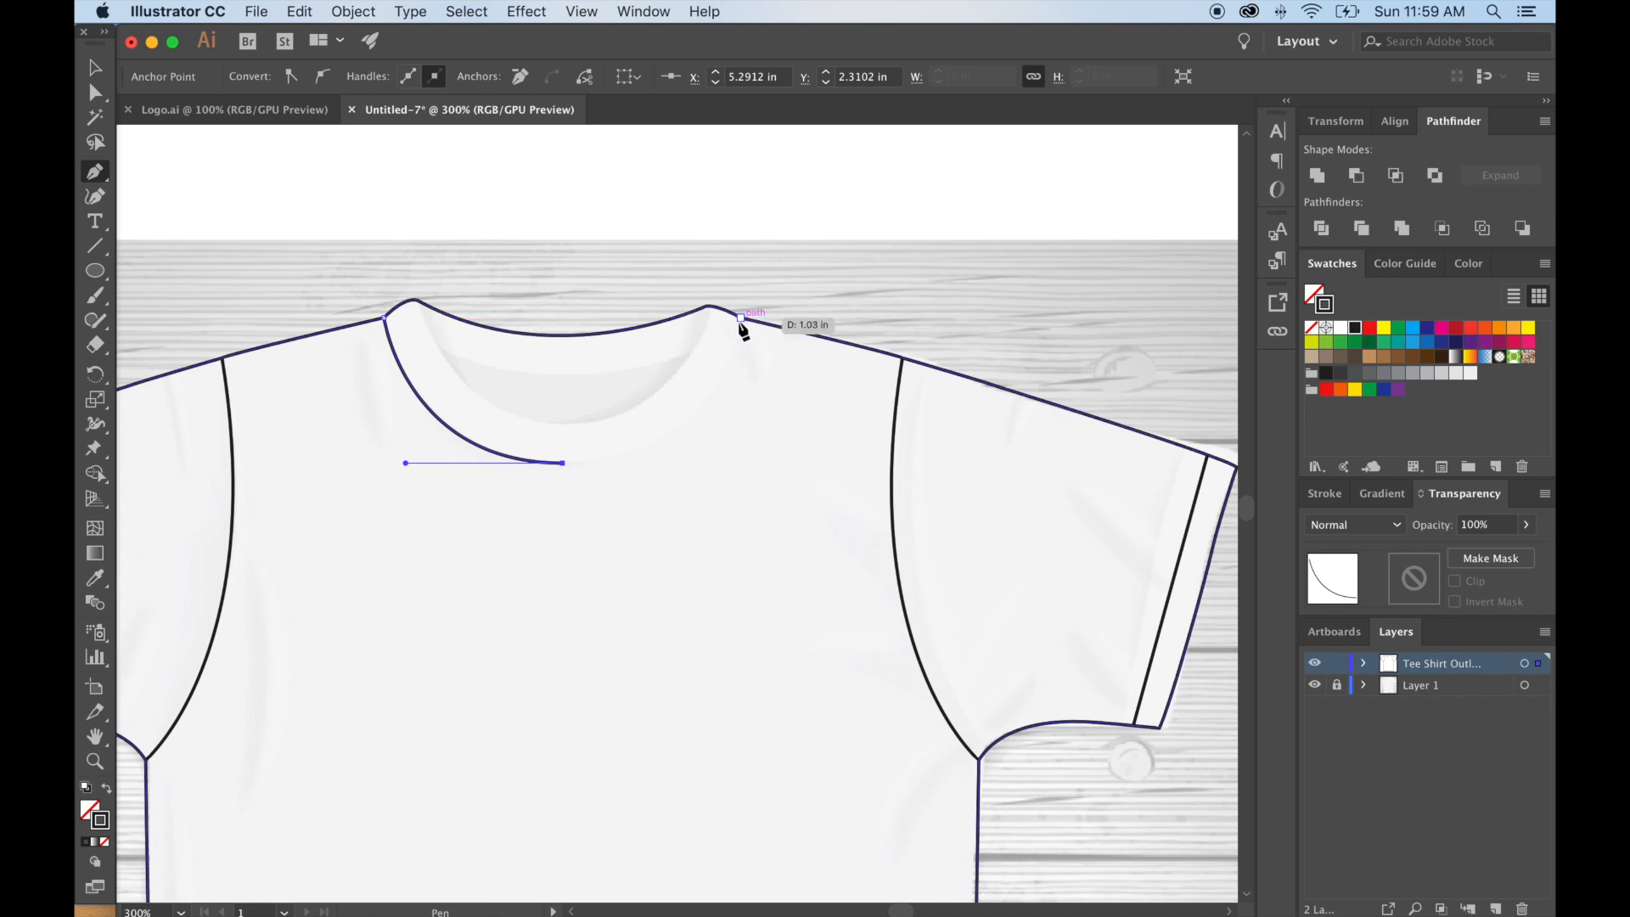
{"action": "left_click_drag", "start_coordinate": [740, 318], "coordinate": [769, 172]}
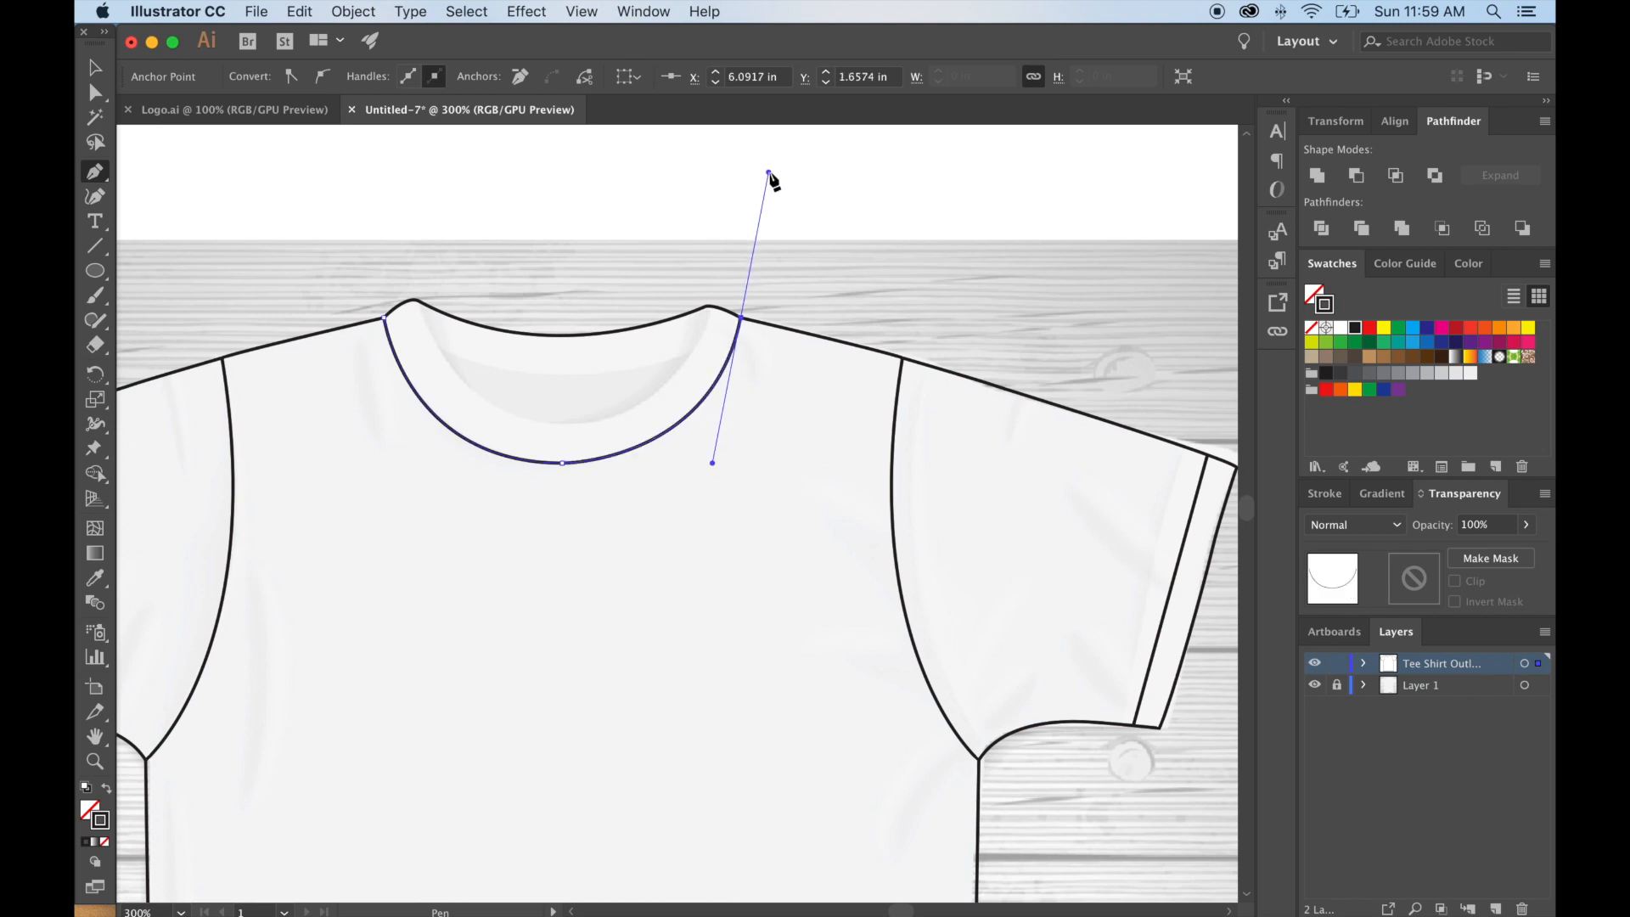
{"action": "key", "text": "super+z"}
{"action": "left_click_drag", "start_coordinate": [742, 319], "coordinate": [775, 168]}
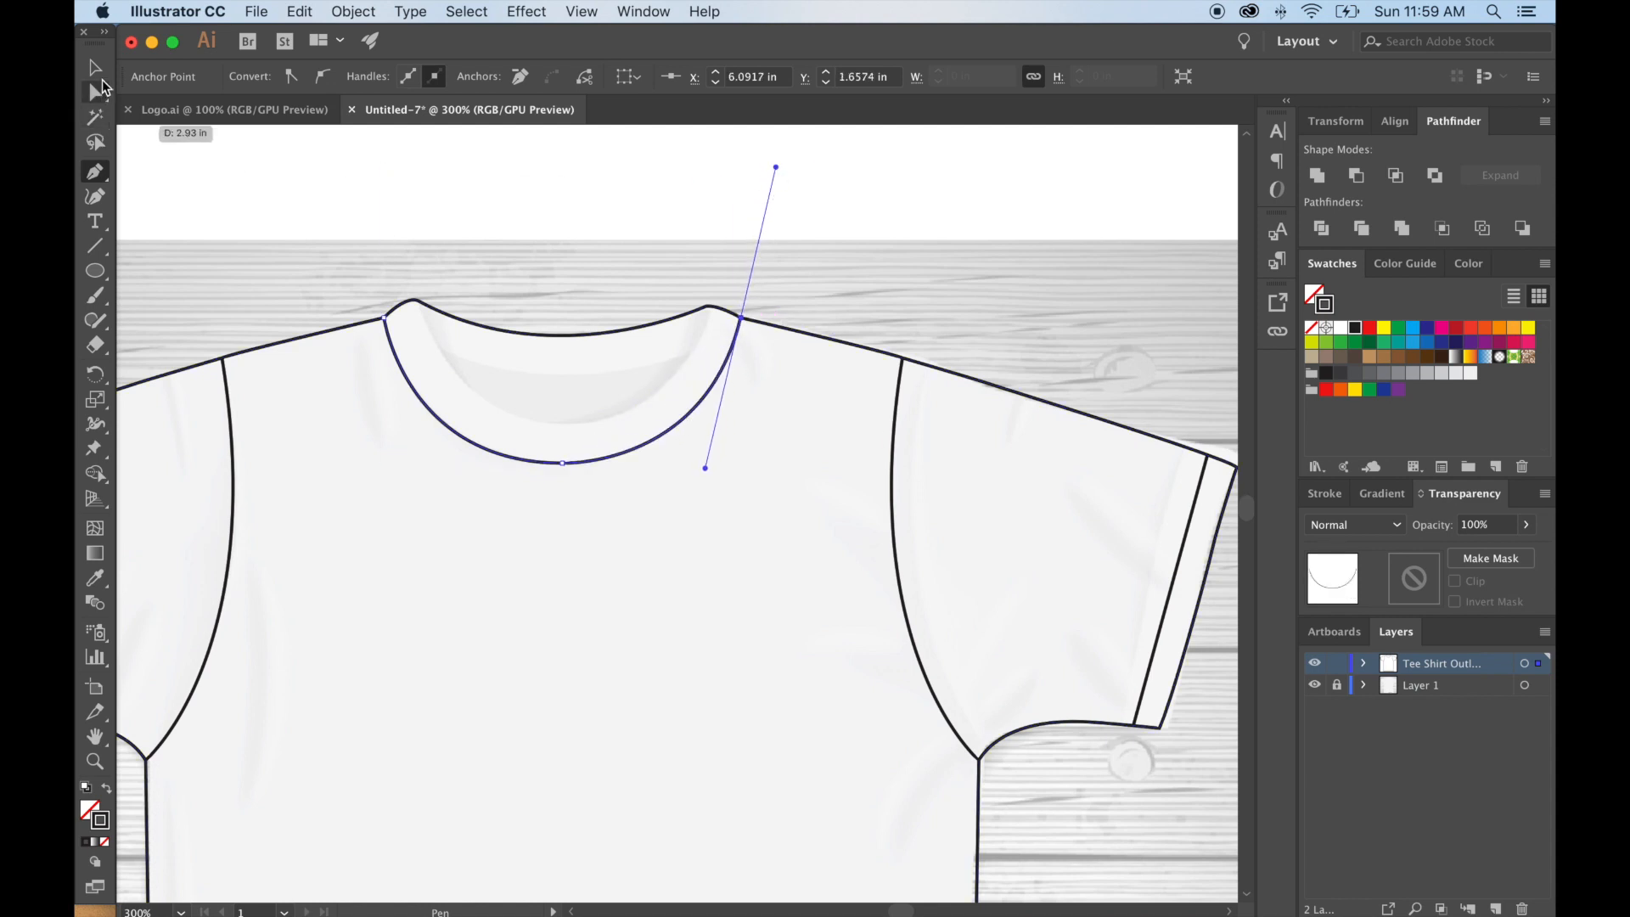
{"action": "left_click", "coordinate": [95, 70]}
{"action": "left_click", "coordinate": [270, 227]}
Draw the curved inner collar edge from the left neckline peak through the front neck's lowest point to the right peak, and deselect it.
{"action": "left_click", "coordinate": [105, 172]}
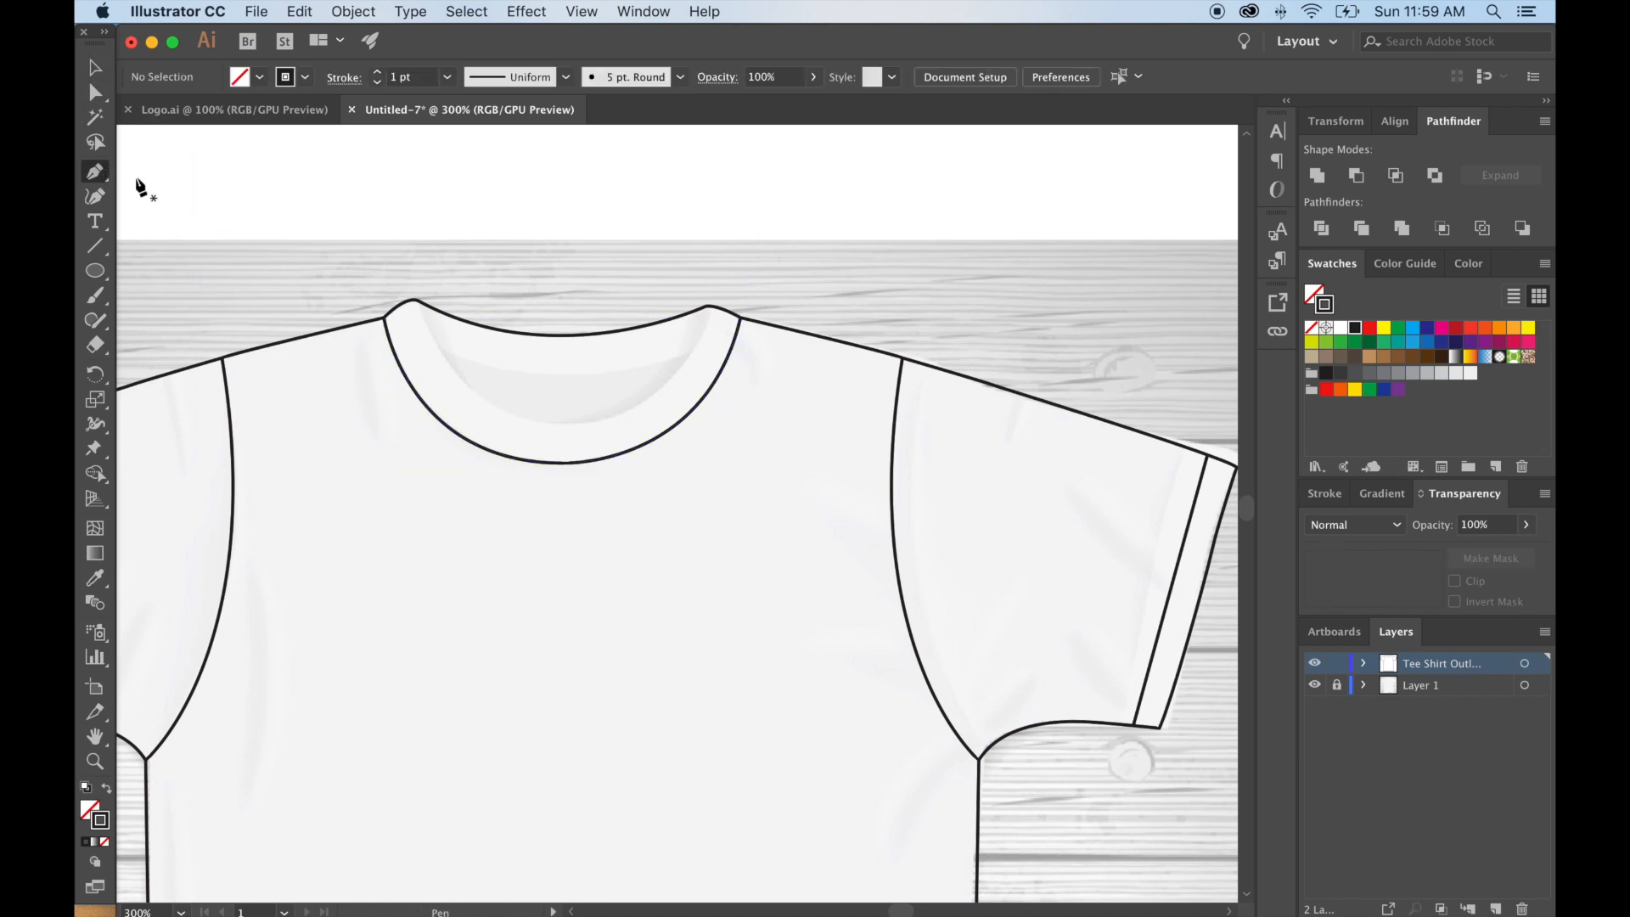
{"action": "left_click", "coordinate": [419, 302]}
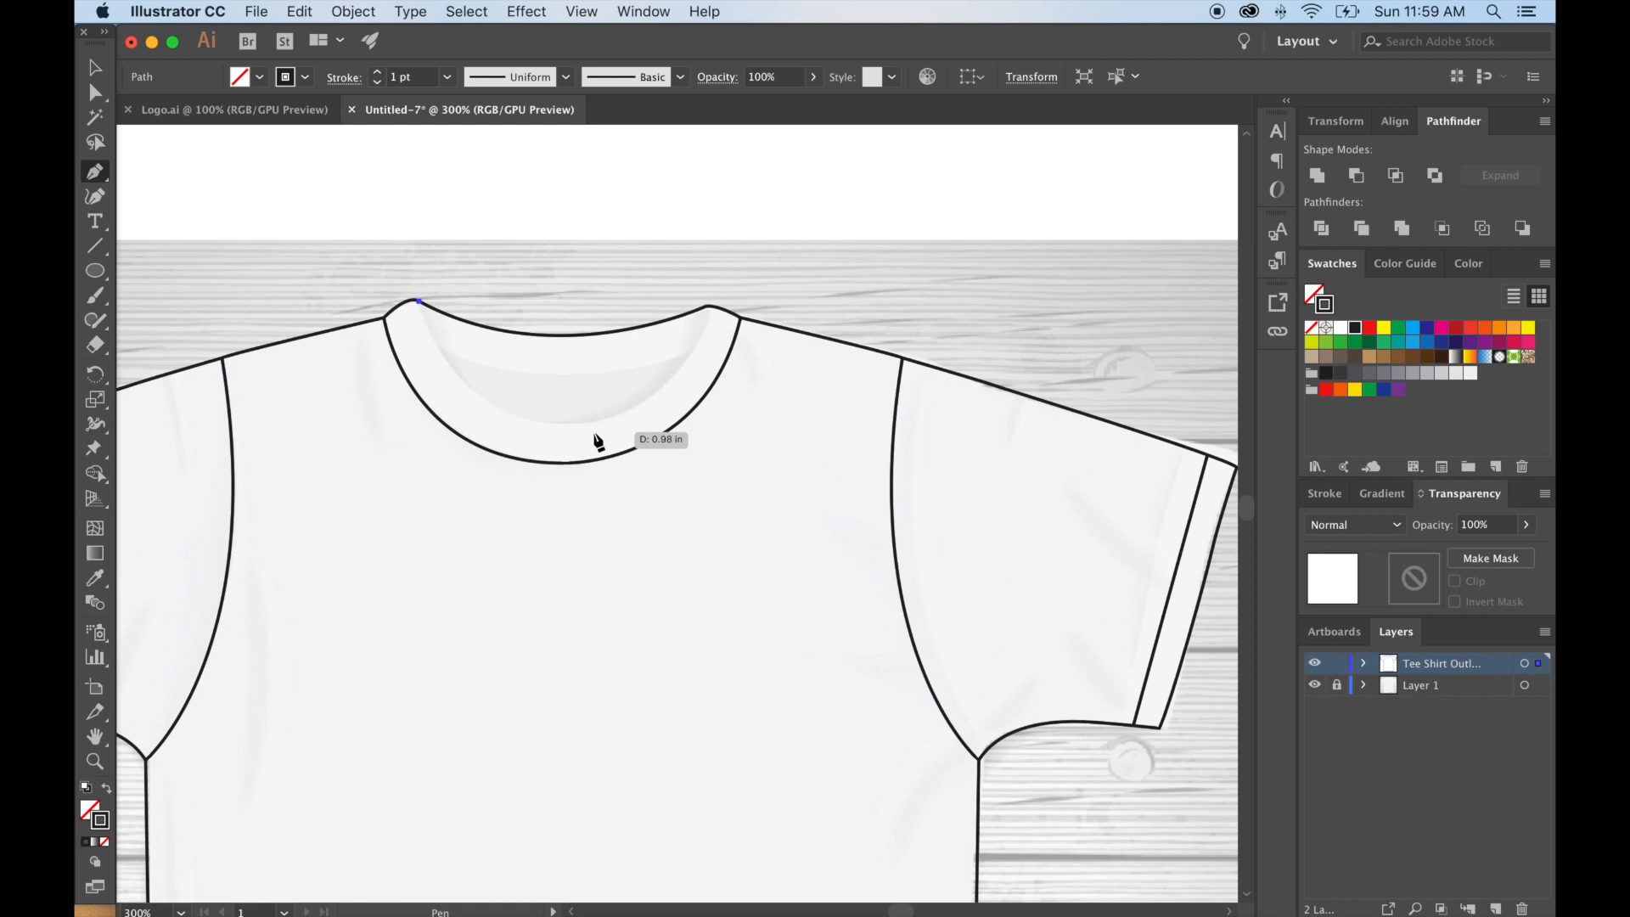
{"action": "left_click_drag", "start_coordinate": [558, 425], "coordinate": [679, 432]}
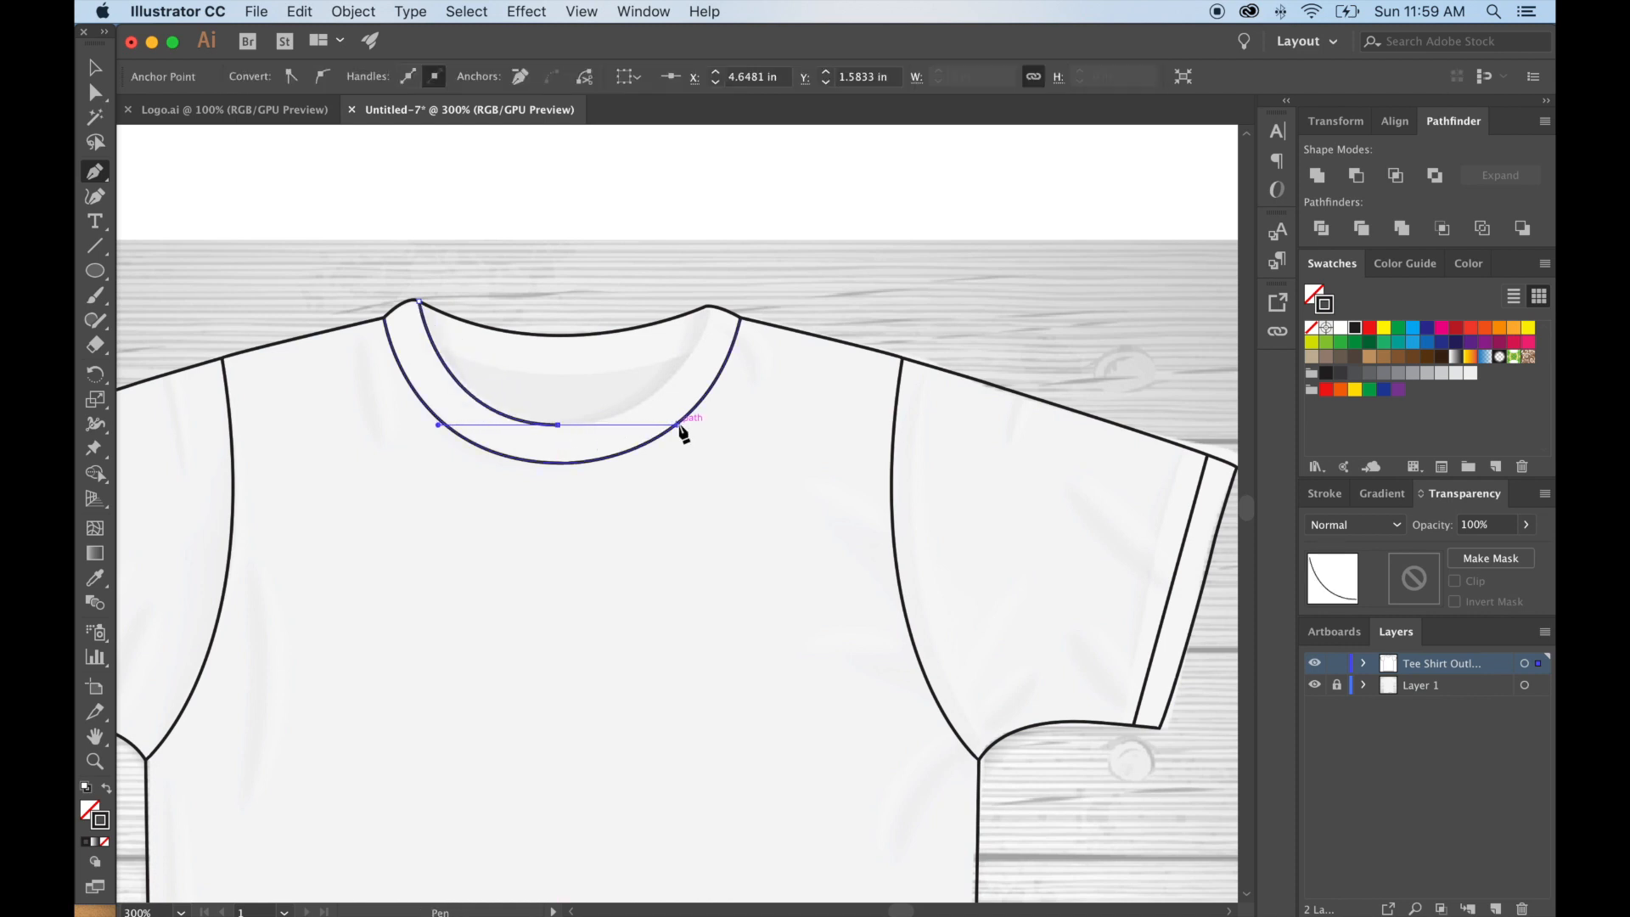
{"action": "left_click", "coordinate": [559, 424]}
{"action": "left_click_drag", "start_coordinate": [708, 308], "coordinate": [746, 181]}
{"action": "left_click", "coordinate": [649, 424], "text": "super"}
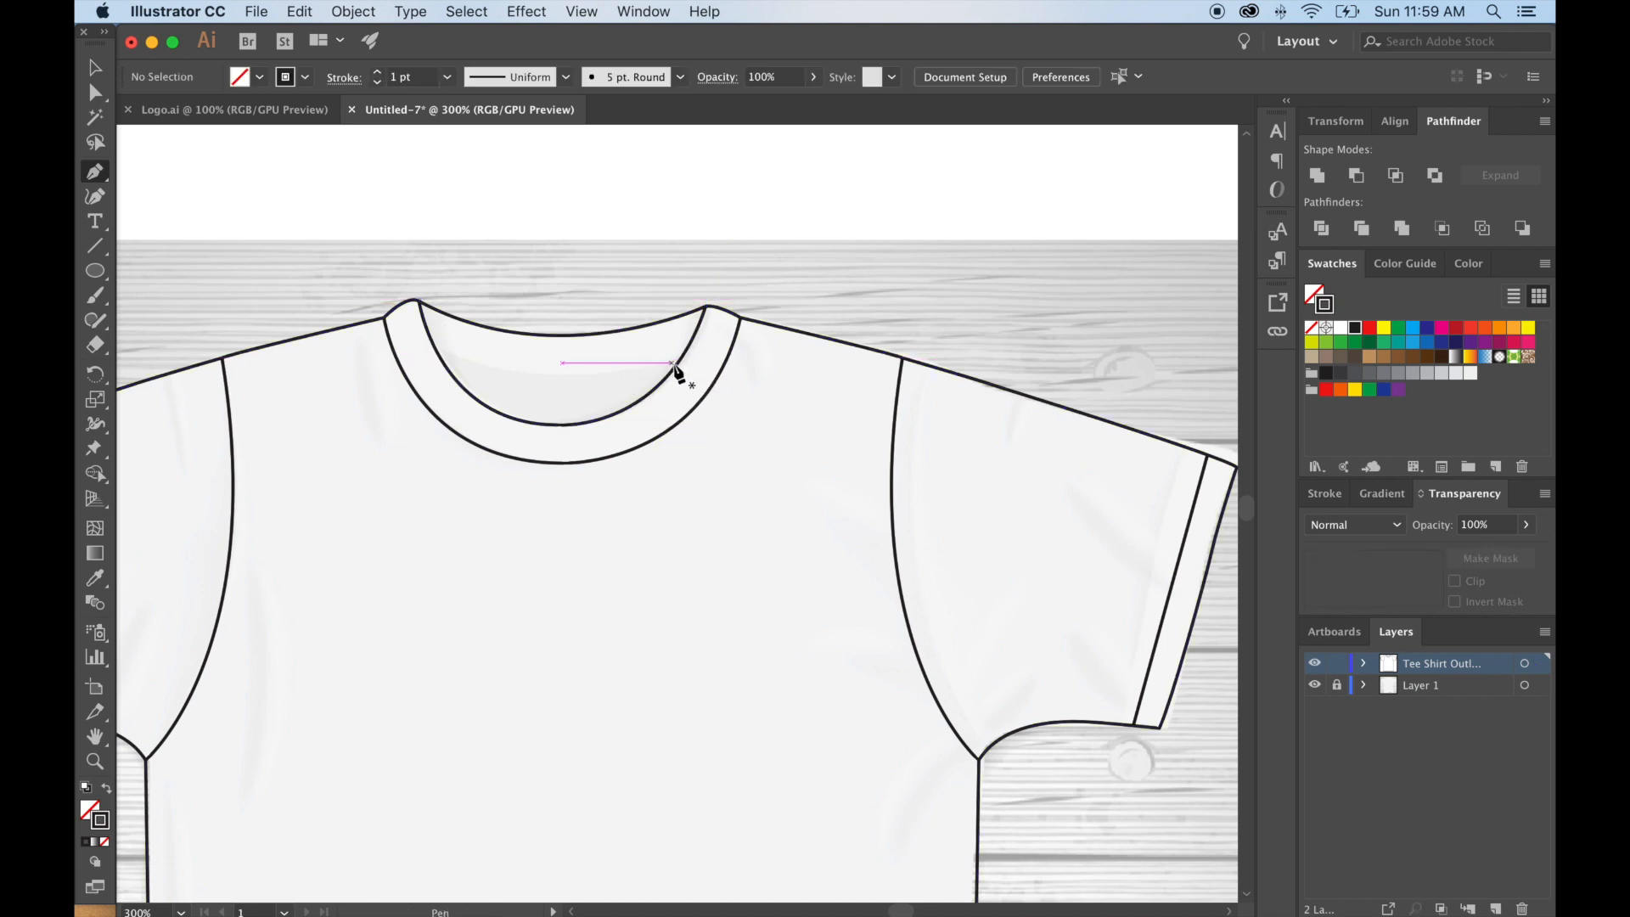
Draw a curved back-neck seam about 1.17 in wide between both sides of the inner collar edge, and deselect it.
{"action": "left_click", "coordinate": [432, 341]}
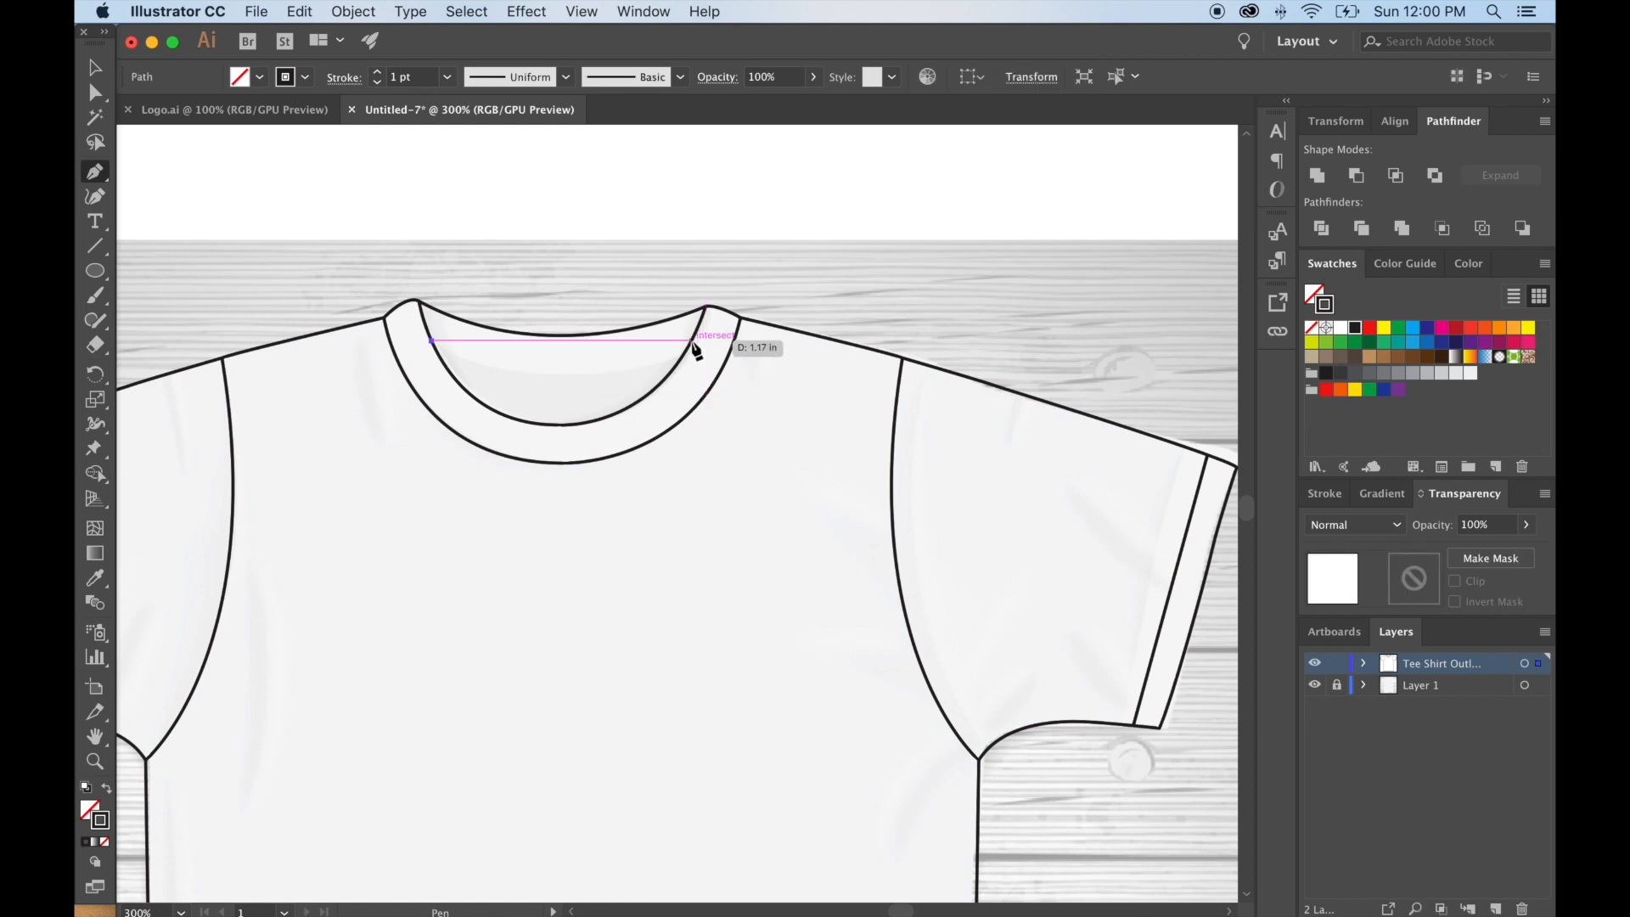
{"action": "left_click_drag", "start_coordinate": [691, 341], "coordinate": [833, 266]}
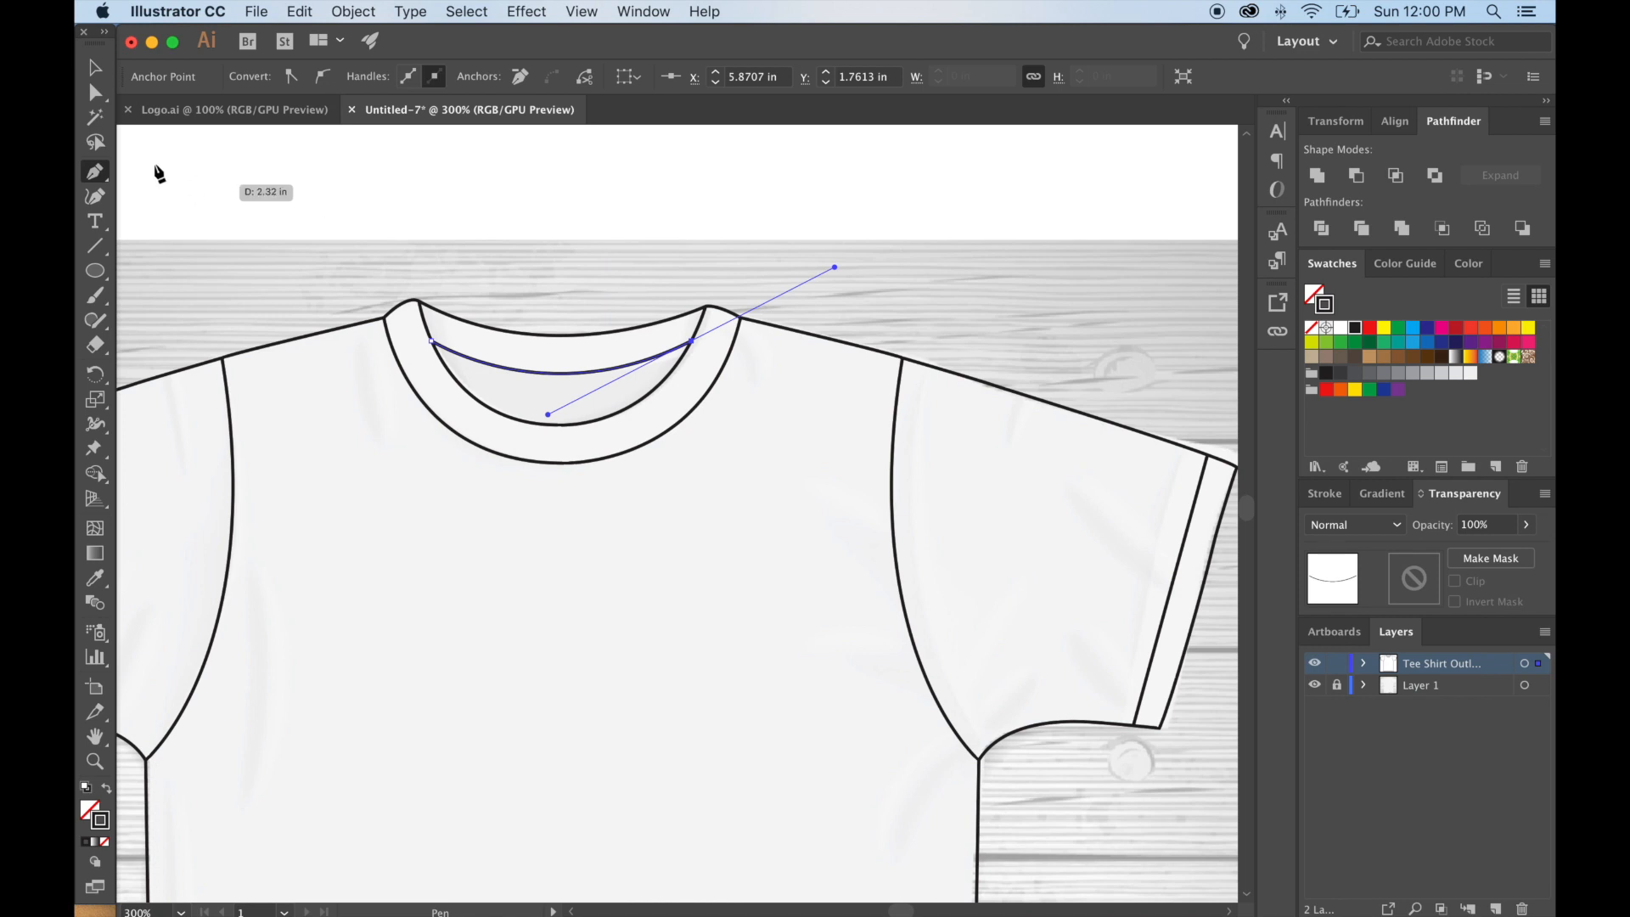
{"action": "left_click", "coordinate": [95, 67]}
{"action": "left_click", "coordinate": [367, 228]}
{"action": "key", "text": "super+1"}
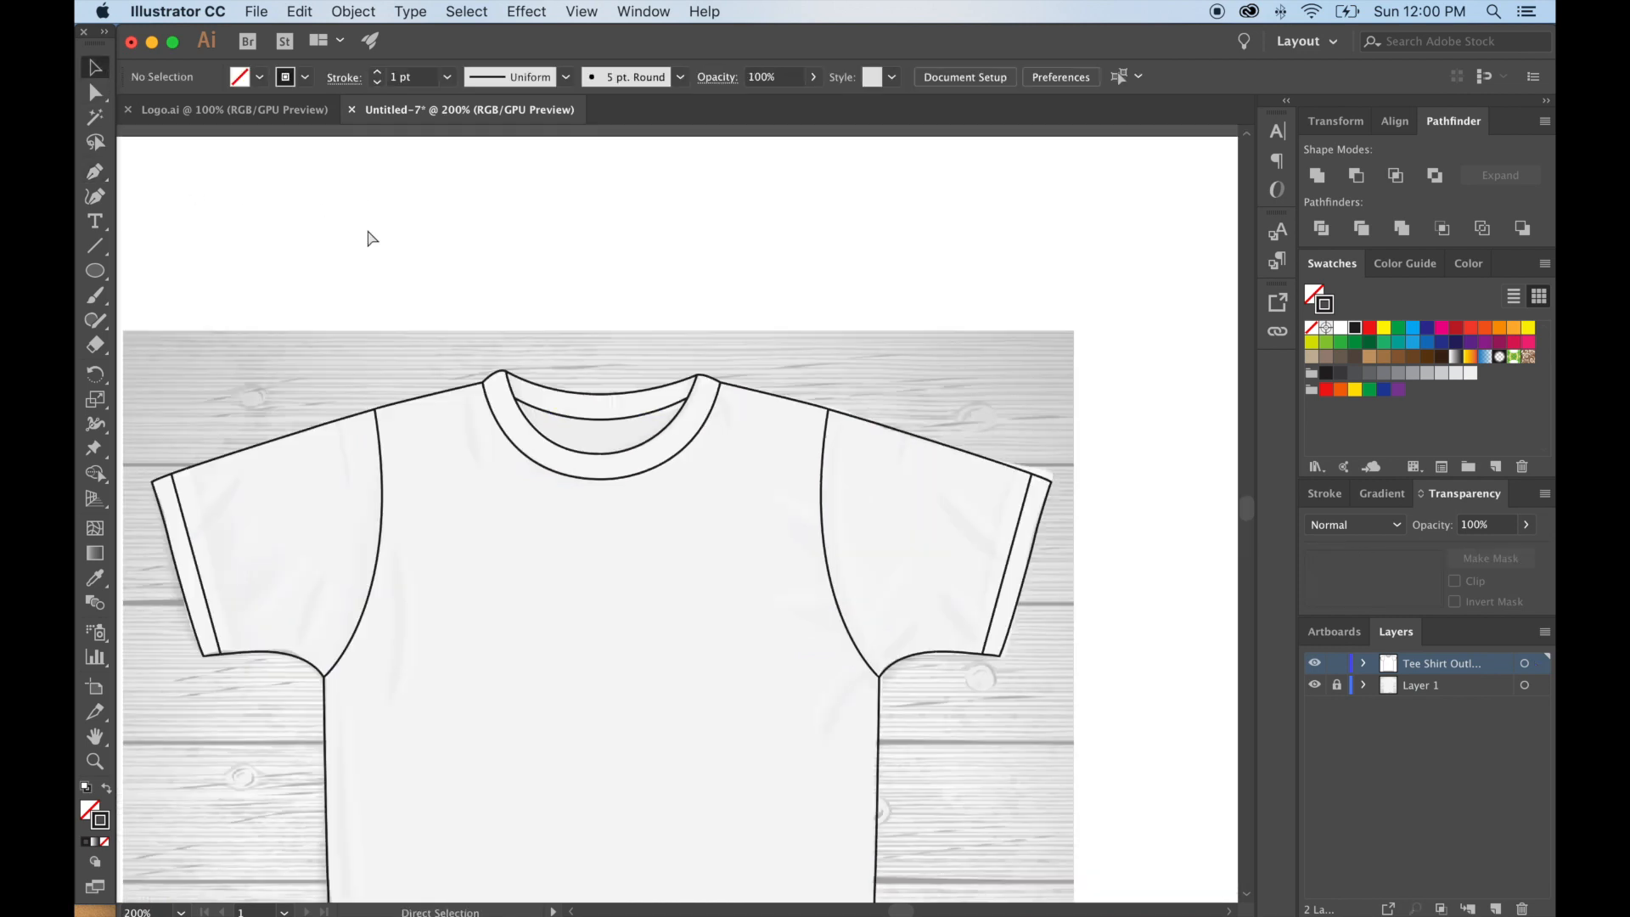
Hide the T-shirt photo layer to inspect the traced line art on its own, and show the photo again.
{"action": "left_click_drag", "start_coordinate": [578, 380], "coordinate": [519, 192]}
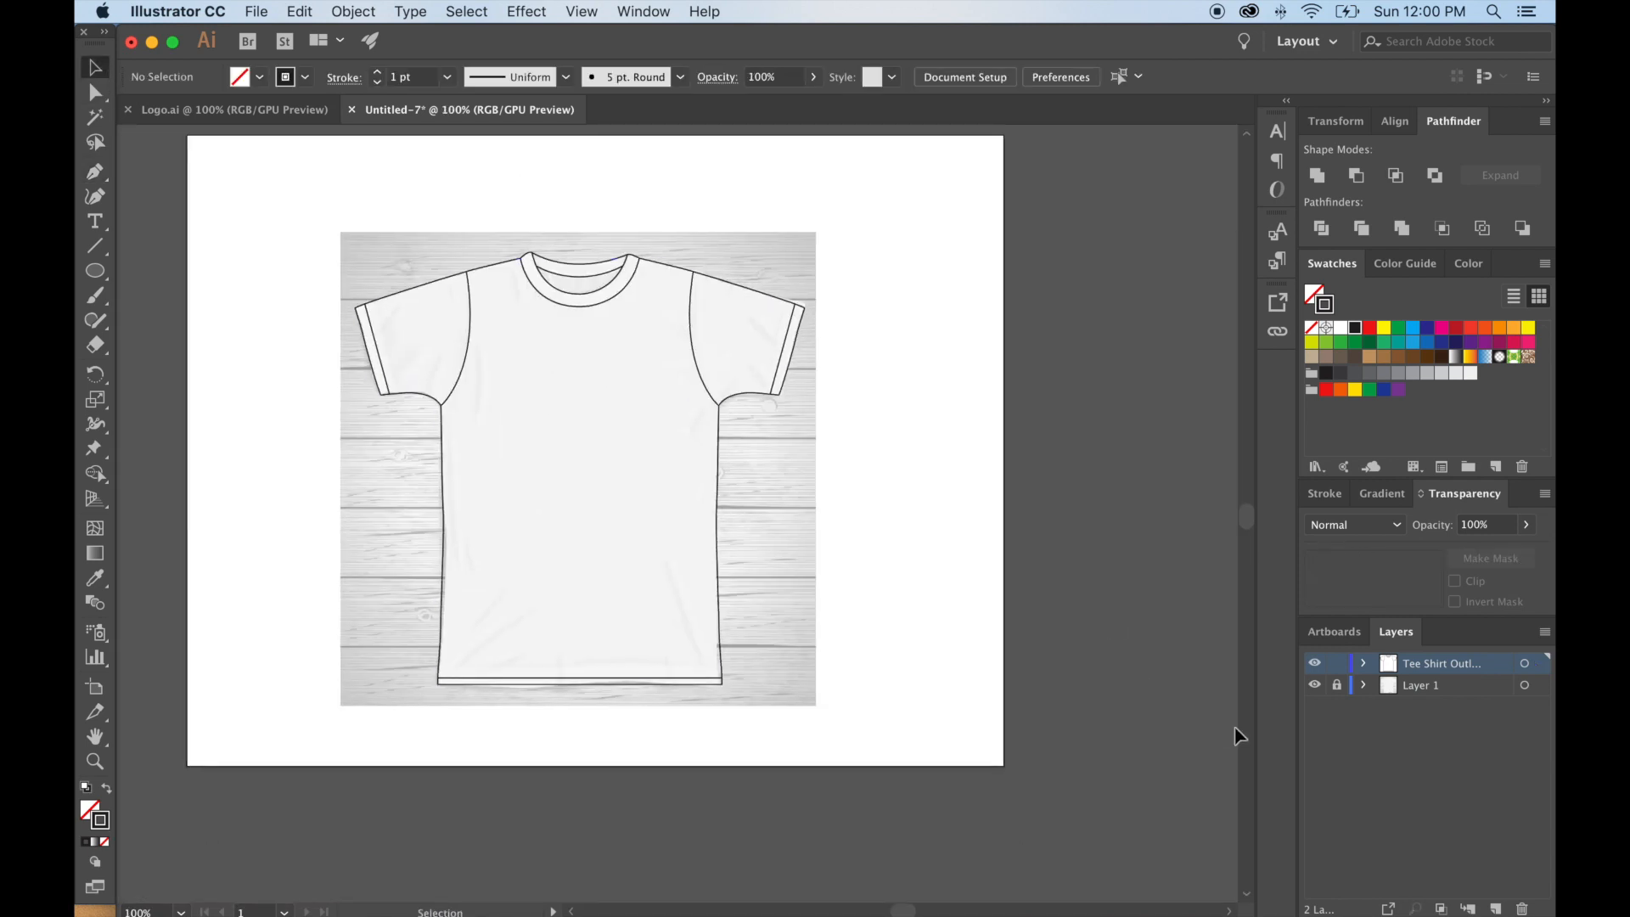
{"action": "left_click", "coordinate": [1314, 685]}
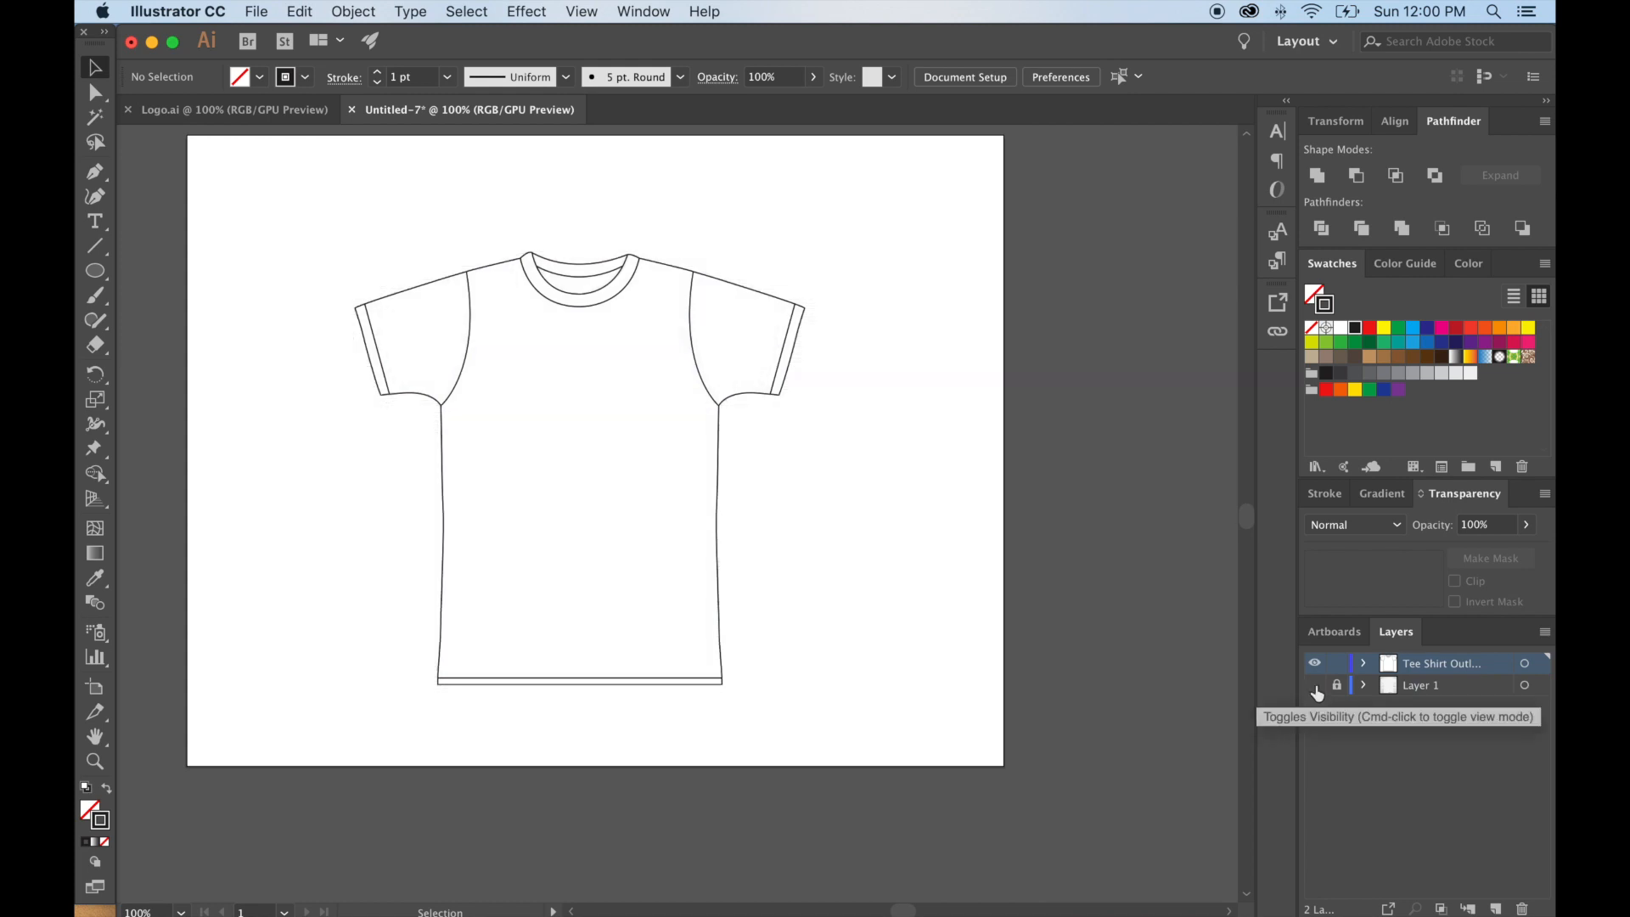
{"action": "left_click", "coordinate": [1313, 685]}
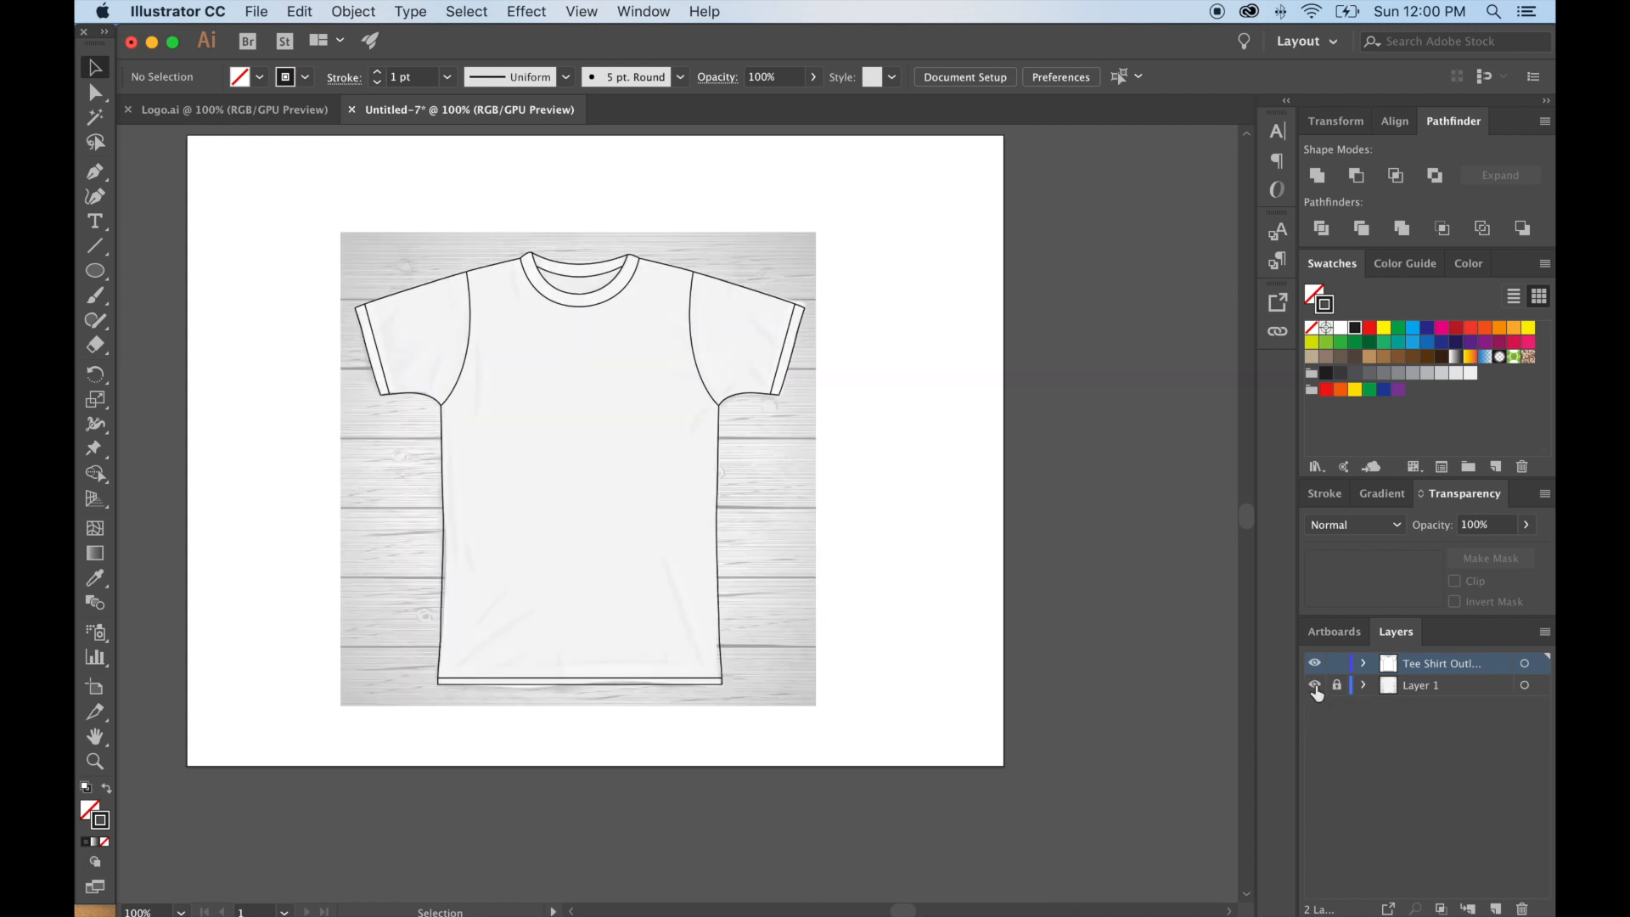
{"action": "key", "text": "super+equal"}
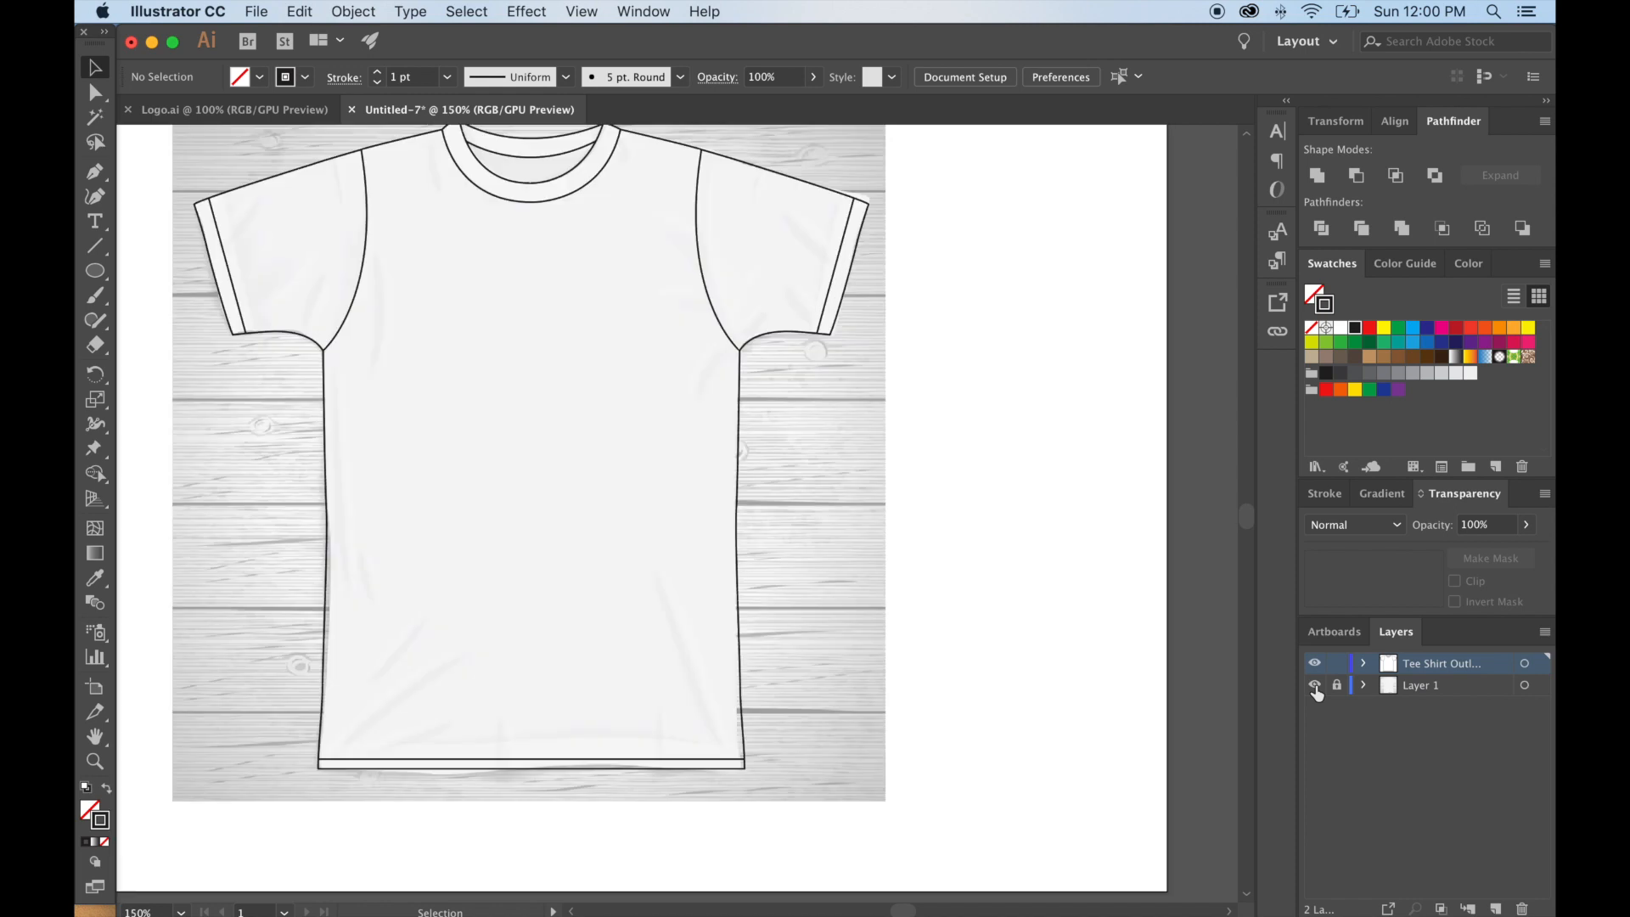
{"action": "left_click_drag", "start_coordinate": [545, 338], "coordinate": [765, 463]}
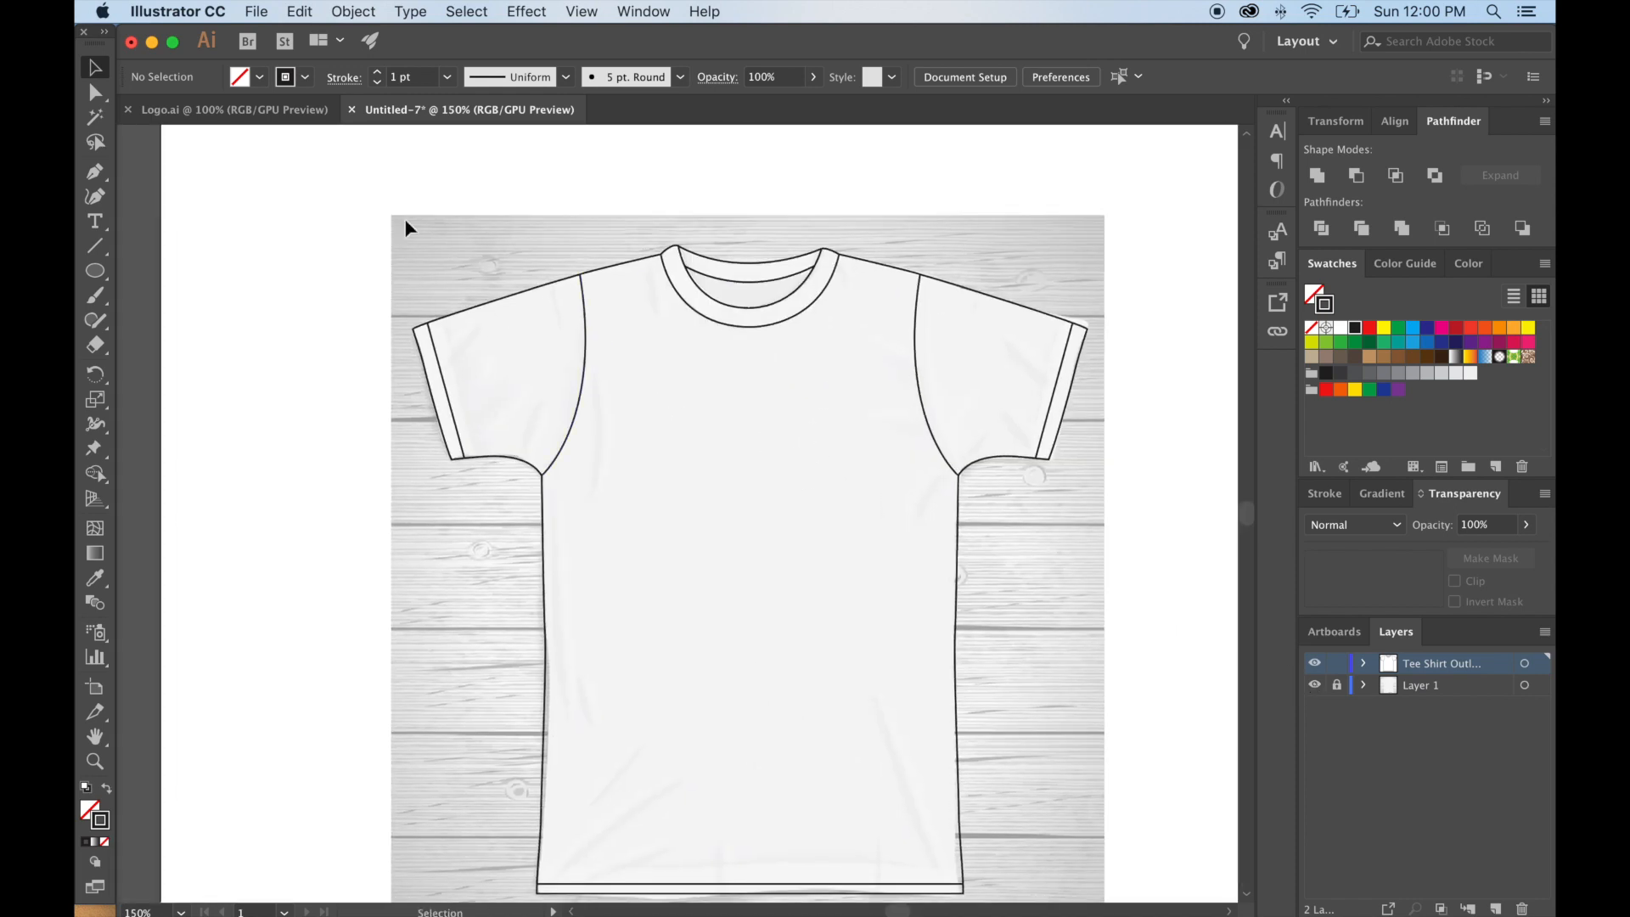
Unlock all locked objects in the T-shirt outline layer.
{"action": "left_click", "coordinate": [336, 10]}
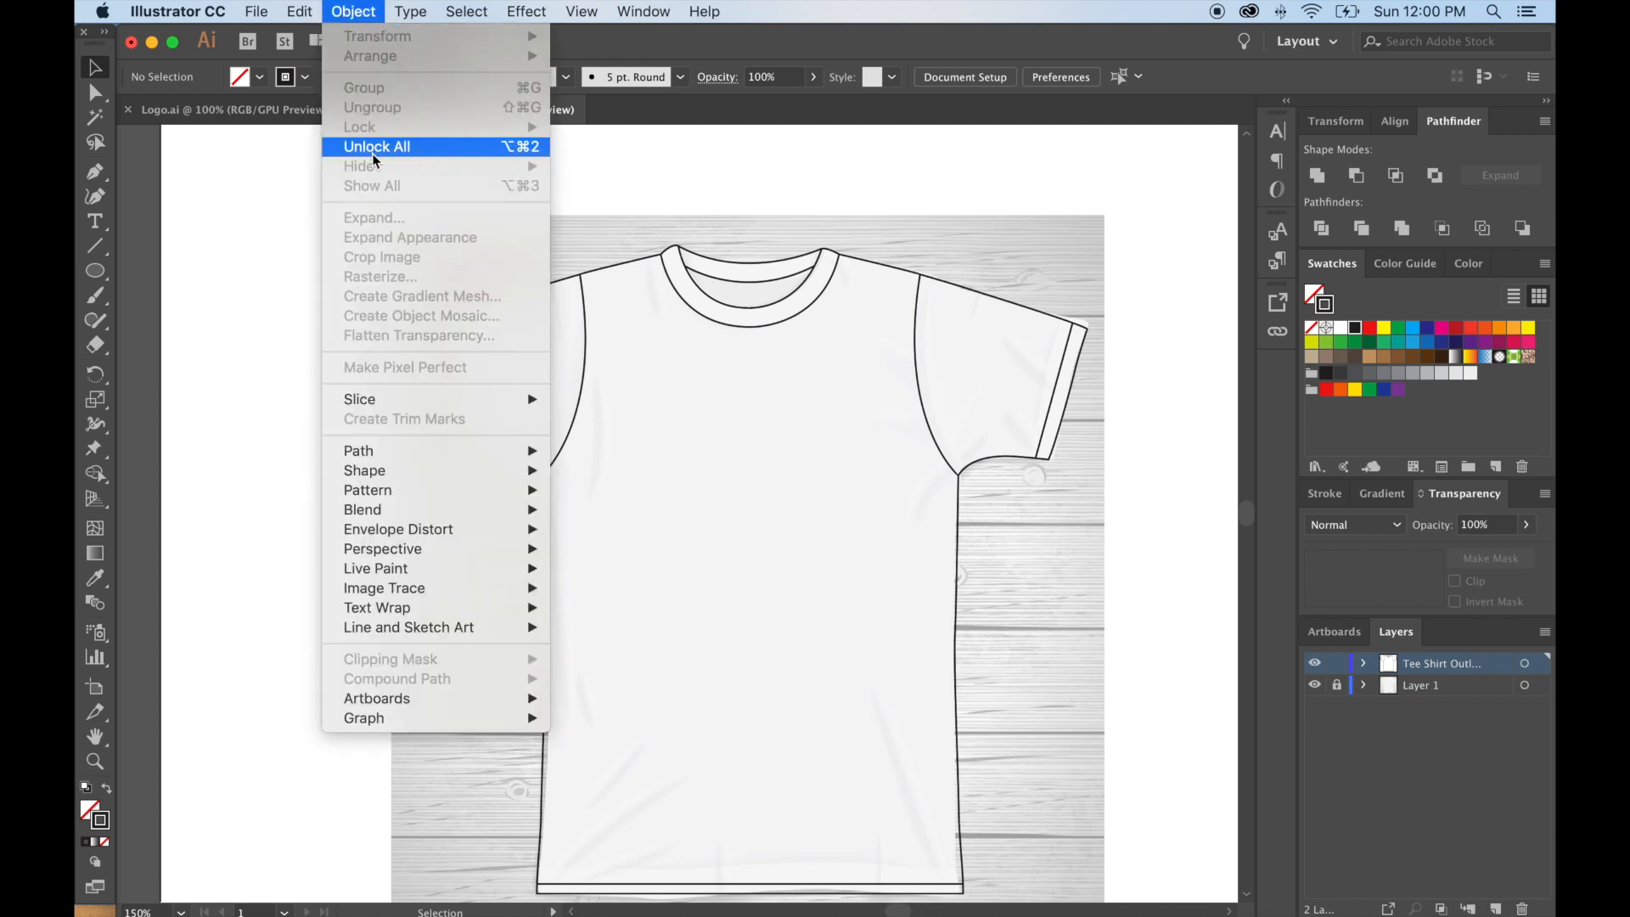
{"action": "left_click", "coordinate": [385, 146]}
{"action": "left_click", "coordinate": [403, 185]}
{"action": "key", "text": "space"}
{"action": "mouse_move", "coordinate": [466, 218]}
{"action": "left_mouse_down"}
{"action": "mouse_move", "coordinate": [396, 159]}
{"action": "mouse_move", "coordinate": [473, 197]}
{"action": "left_mouse_up"}
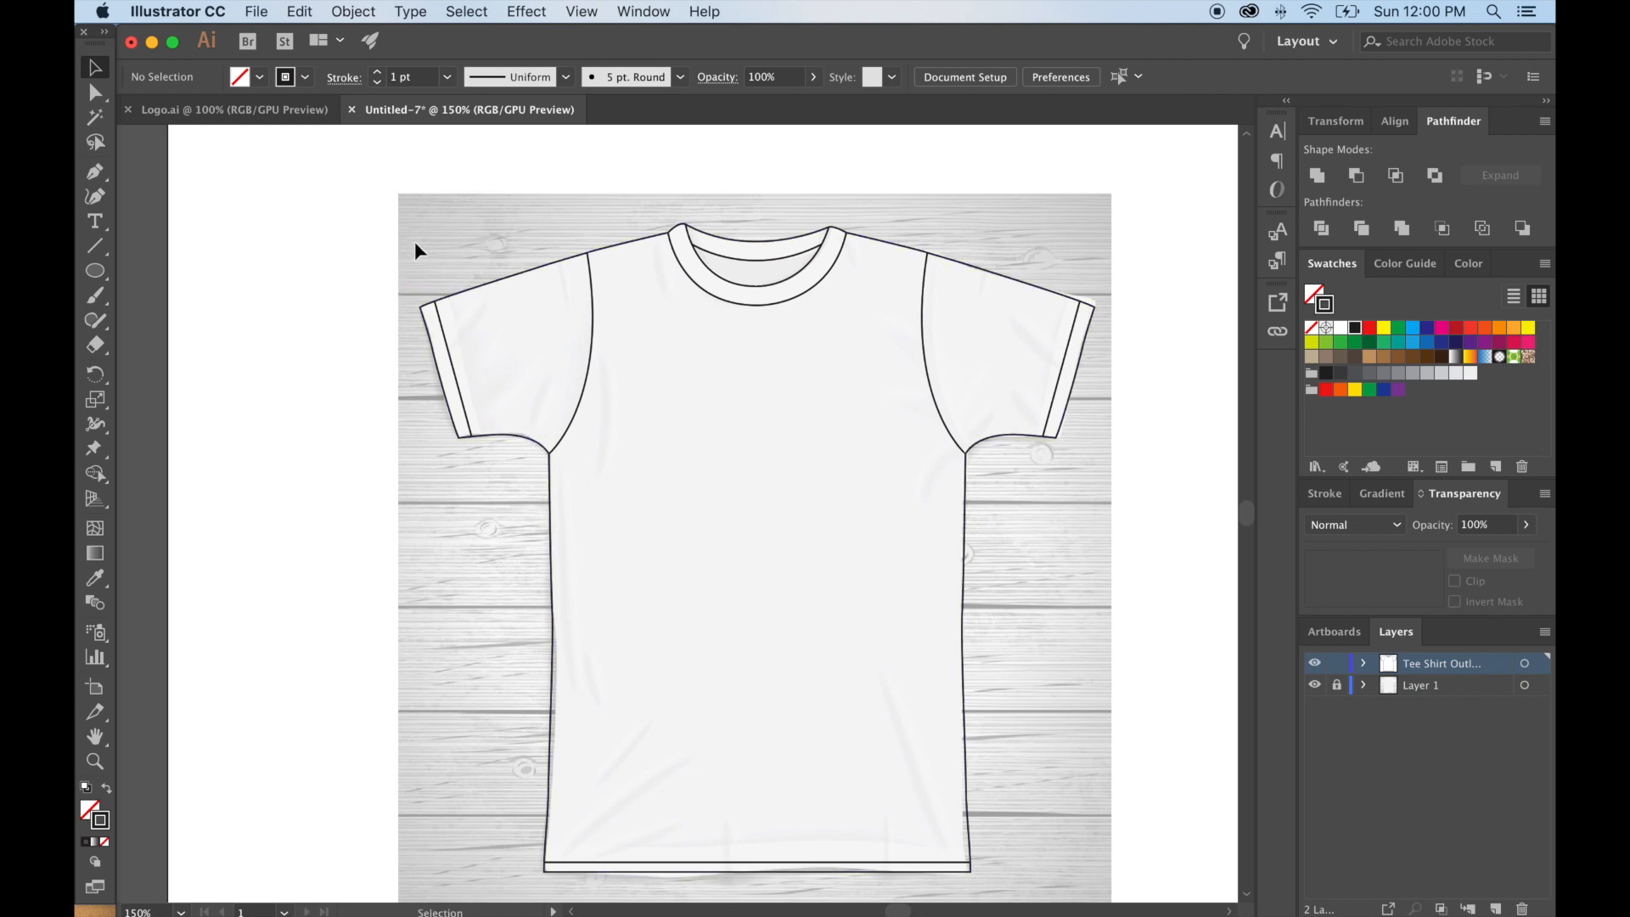
Select the whole T-shirt outline with all seam lines, set the stroke to the dark gray swatch, and deselect.
{"action": "left_click_drag", "start_coordinate": [413, 182], "coordinate": [1142, 876]}
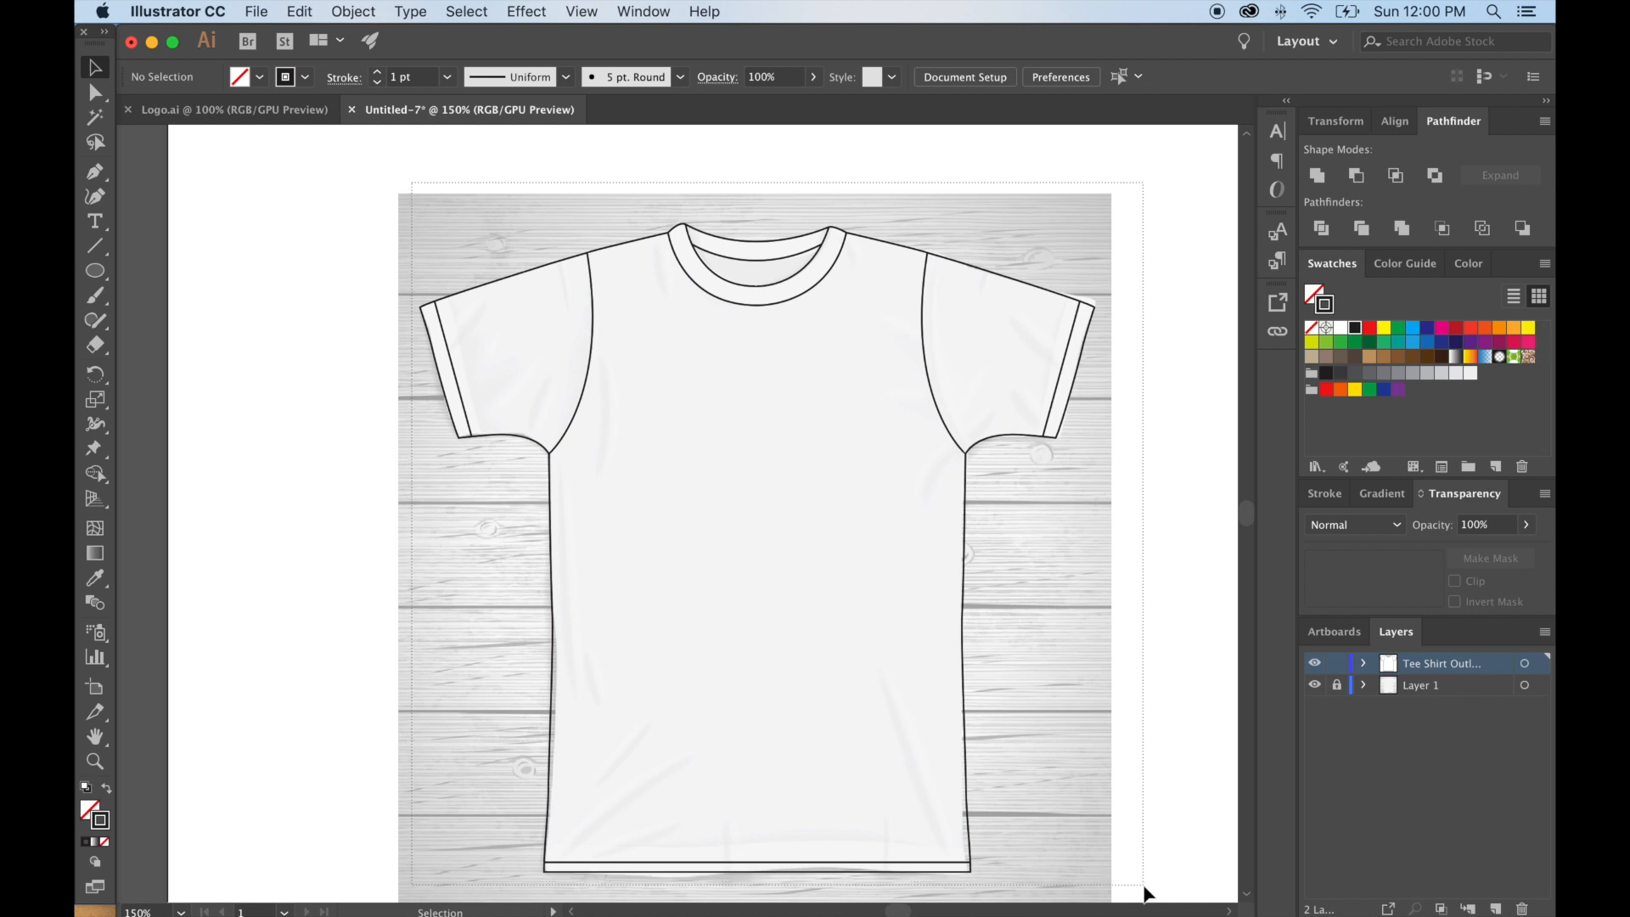
{"action": "left_click", "coordinate": [198, 291]}
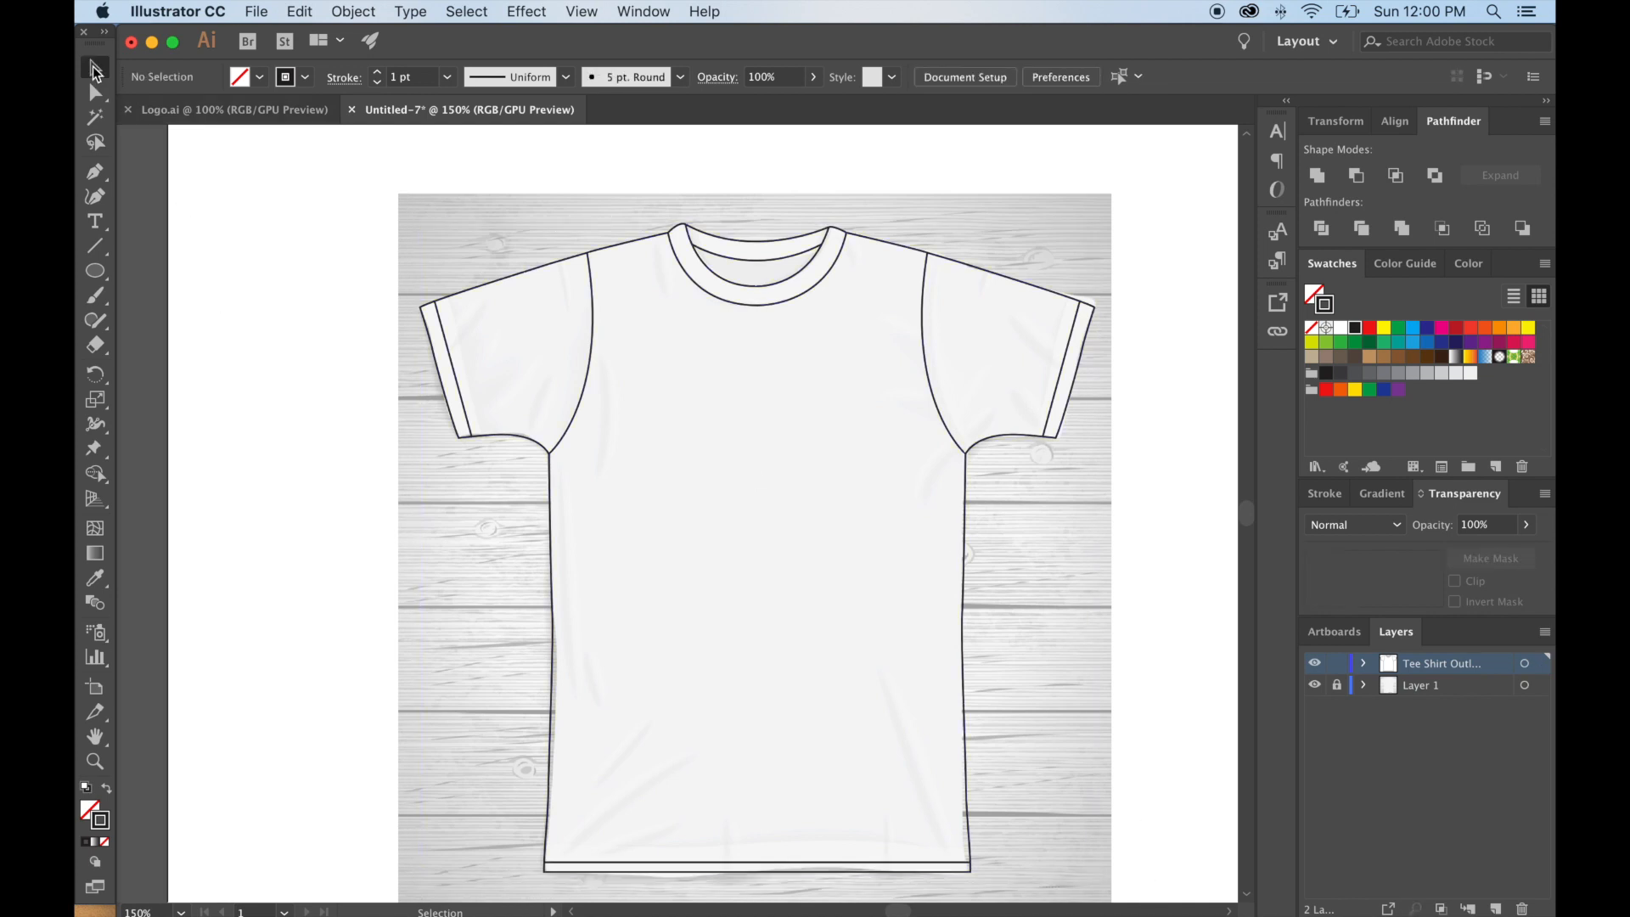
{"action": "left_click_drag", "start_coordinate": [369, 157], "coordinate": [1143, 893]}
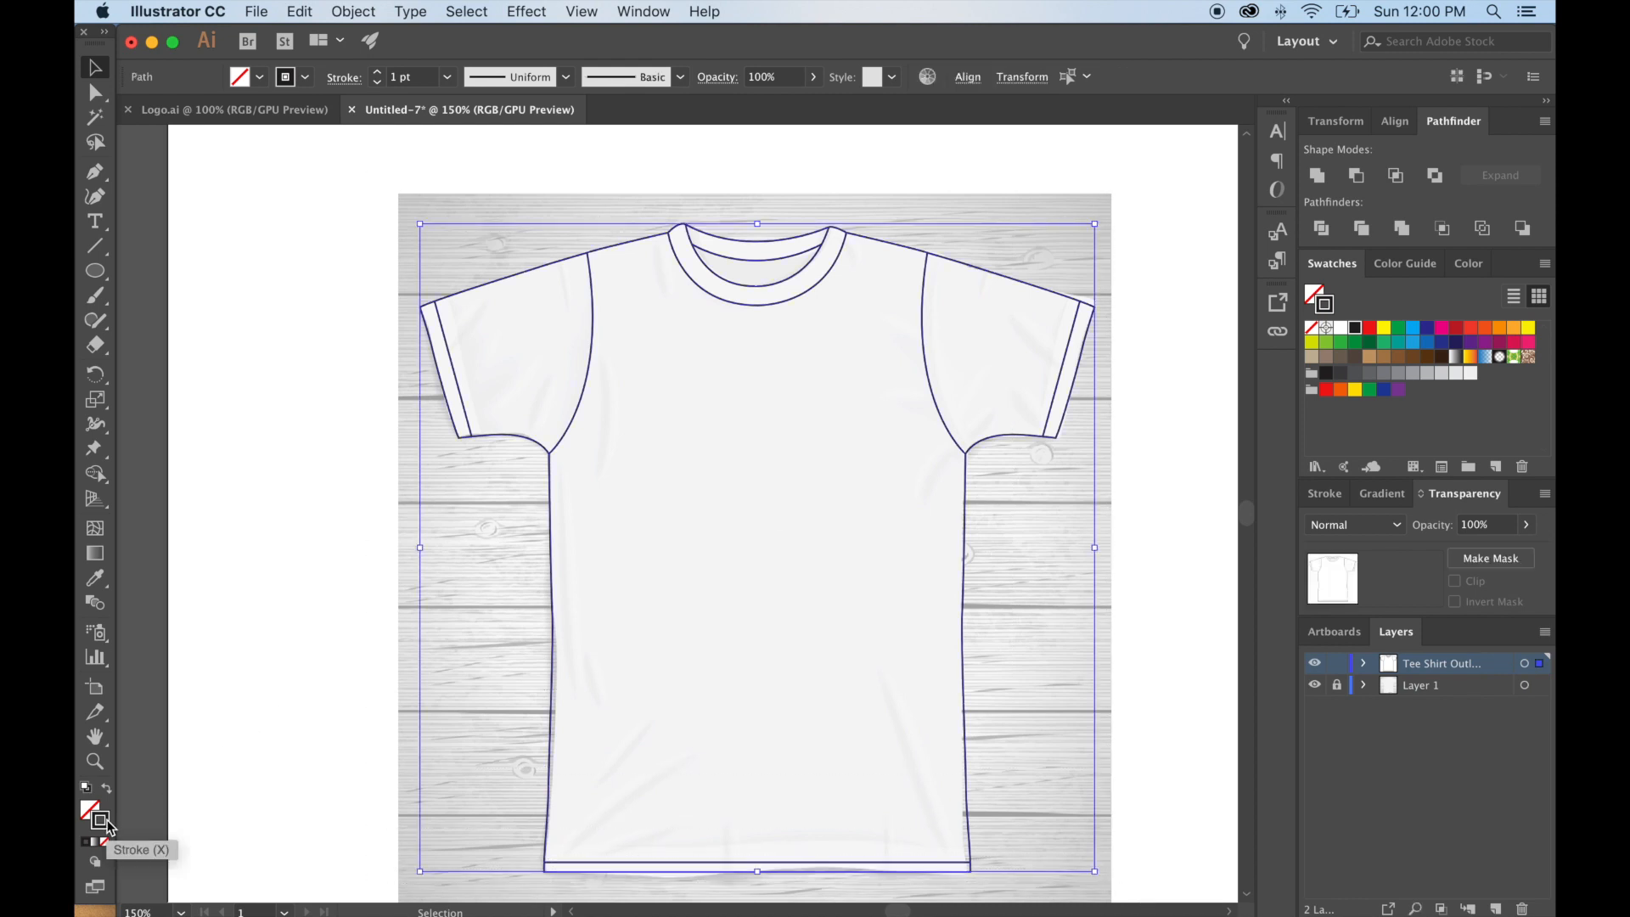
{"action": "left_click", "coordinate": [1355, 374]}
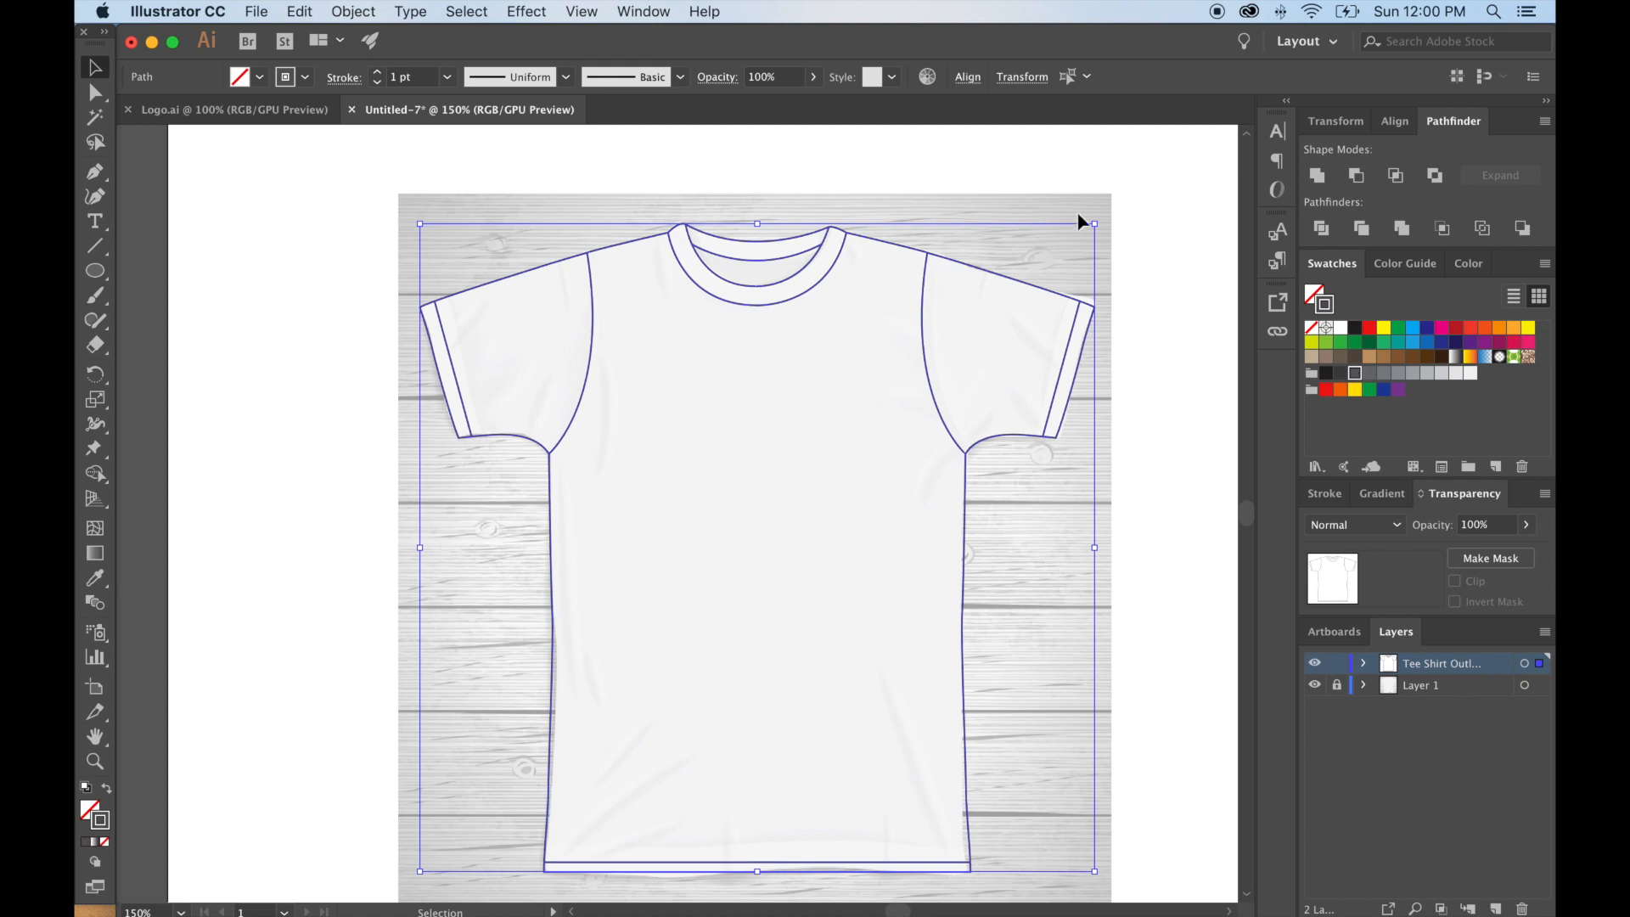
{"action": "left_click", "coordinate": [1010, 196]}
Toggle the photo layer's visibility to examine the dark gray line art with and without the photo.
{"action": "left_click", "coordinate": [1314, 685]}
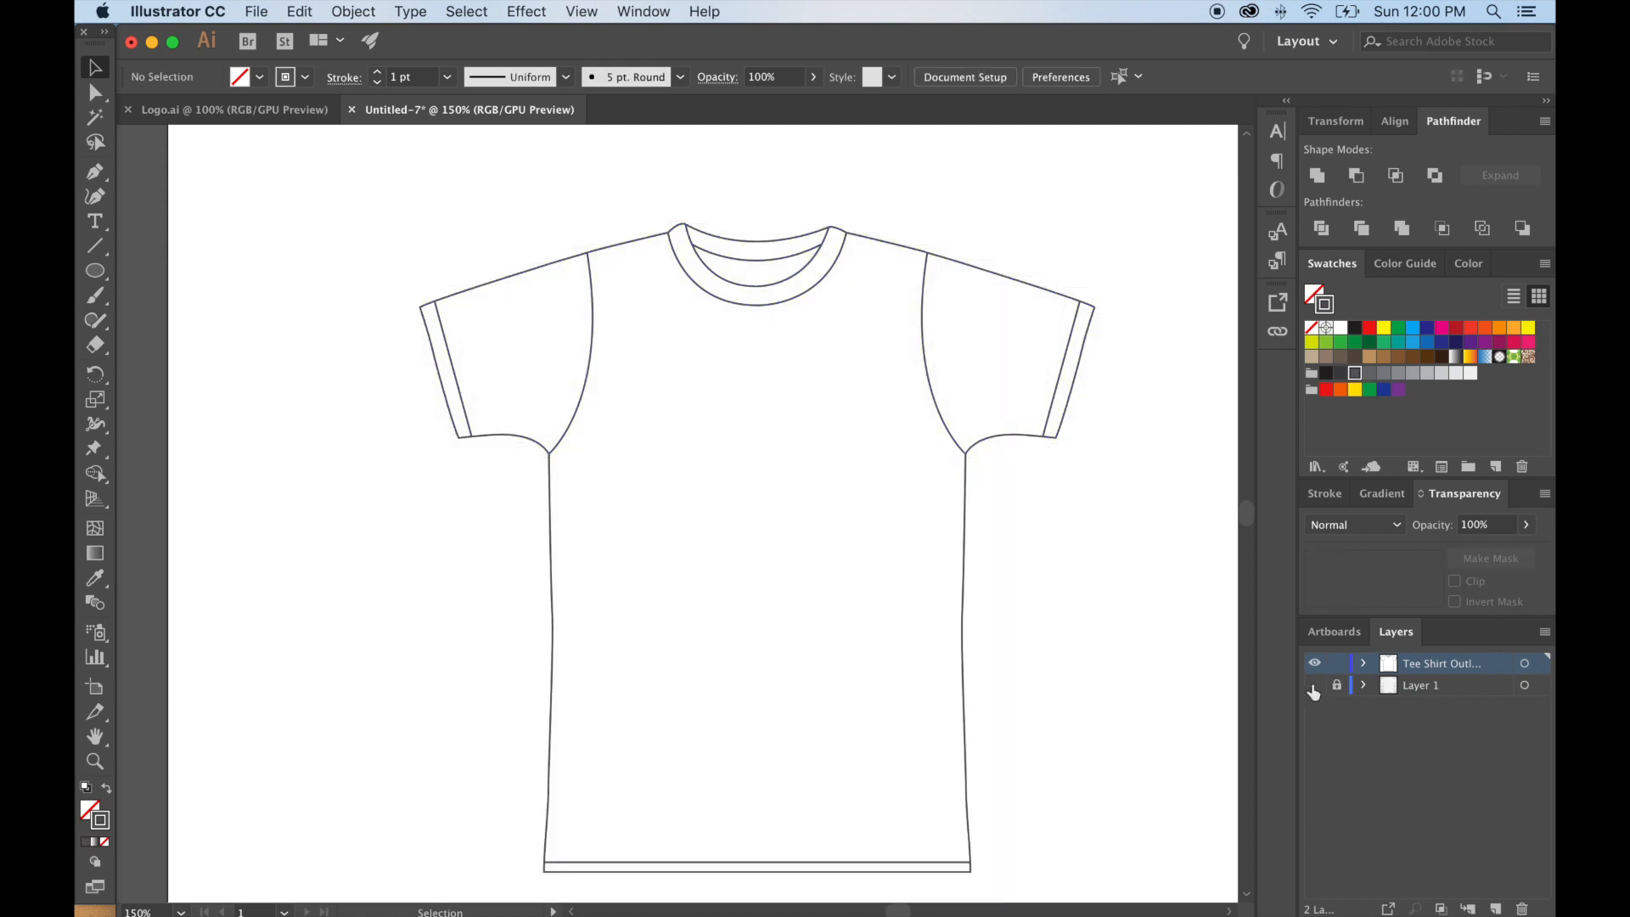
{"action": "left_click", "coordinate": [1314, 687]}
{"action": "left_click", "coordinate": [1314, 687]}
{"action": "left_click", "coordinate": [1314, 687]}
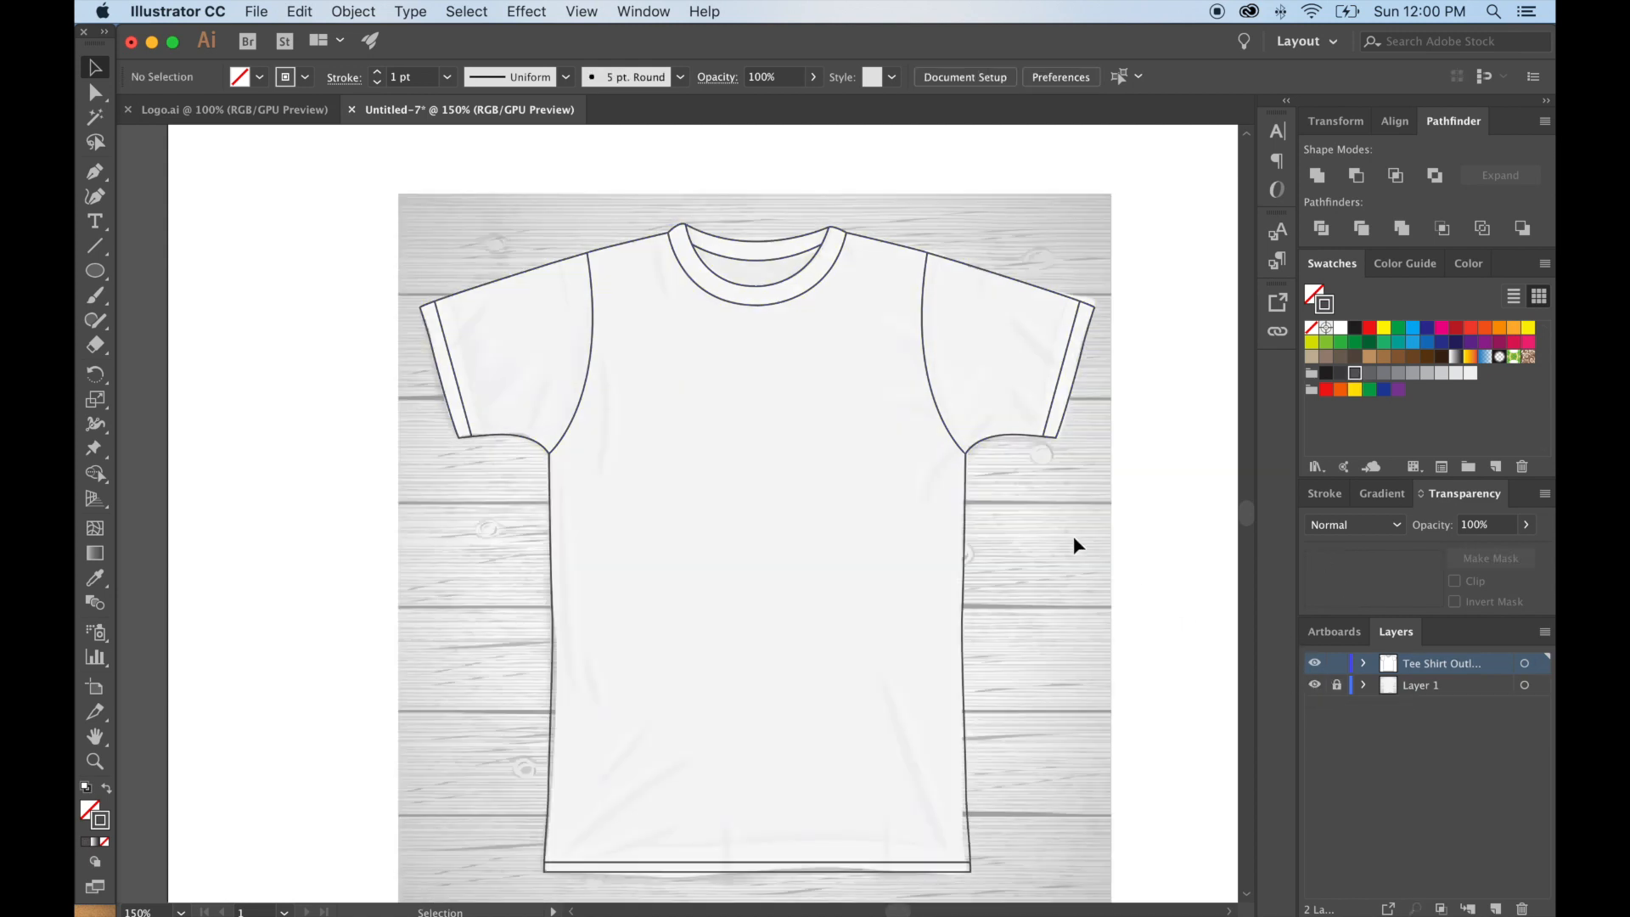
Send the closed T-shirt outline behind the seam lines and deselect it.
{"action": "left_click", "coordinate": [1005, 441]}
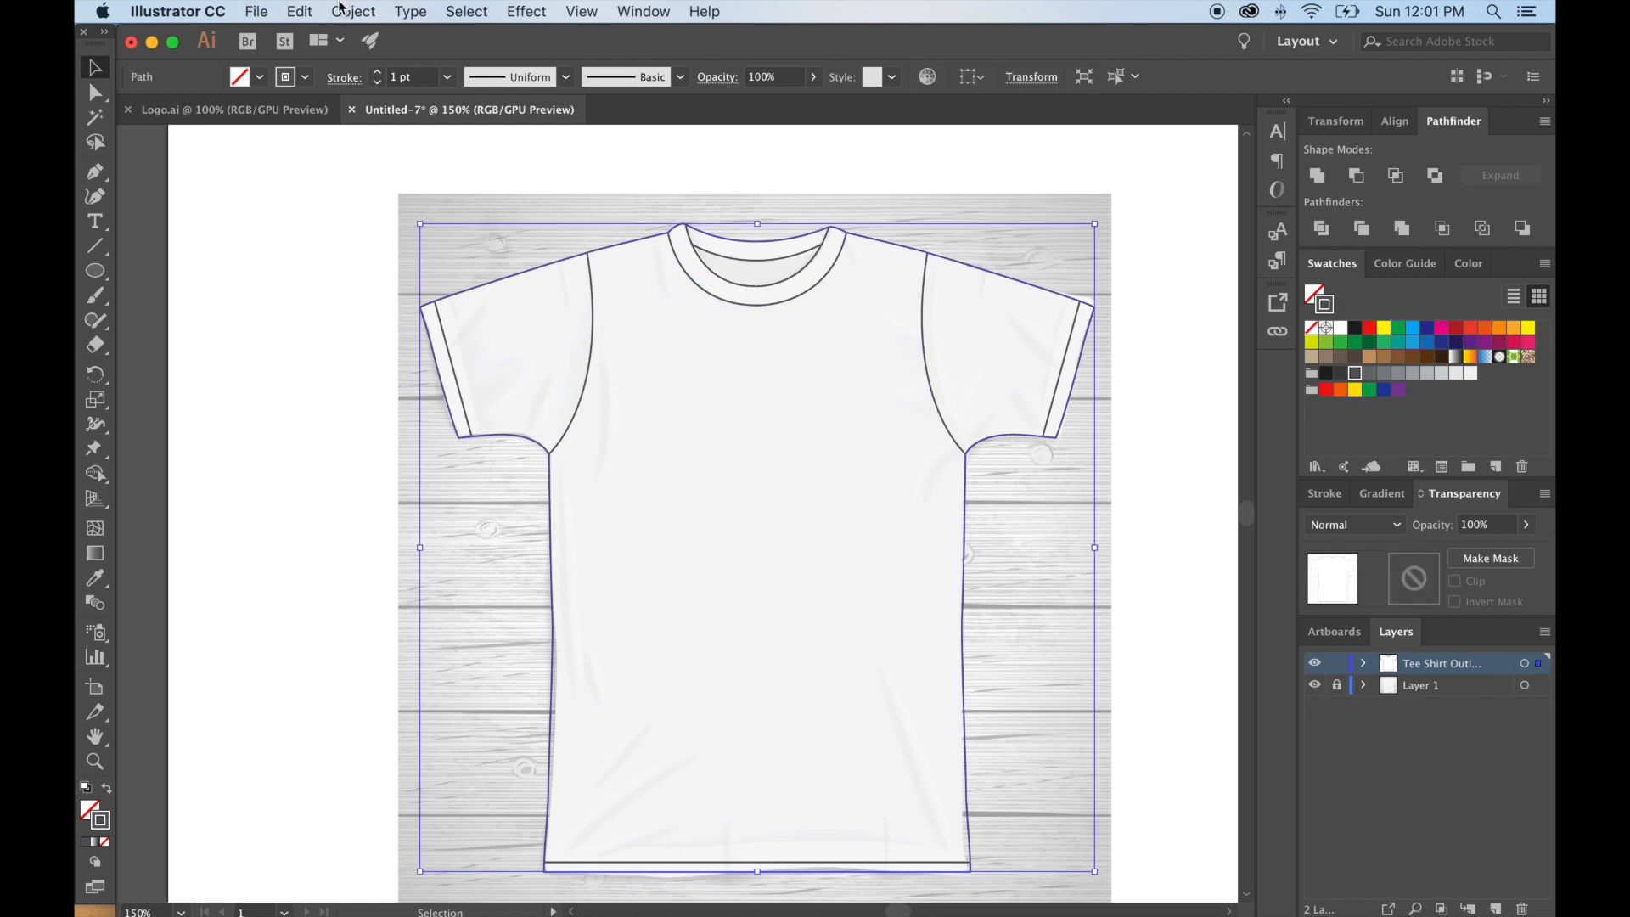
{"action": "left_click", "coordinate": [308, 10]}
{"action": "mouse_move", "coordinate": [353, 8]}
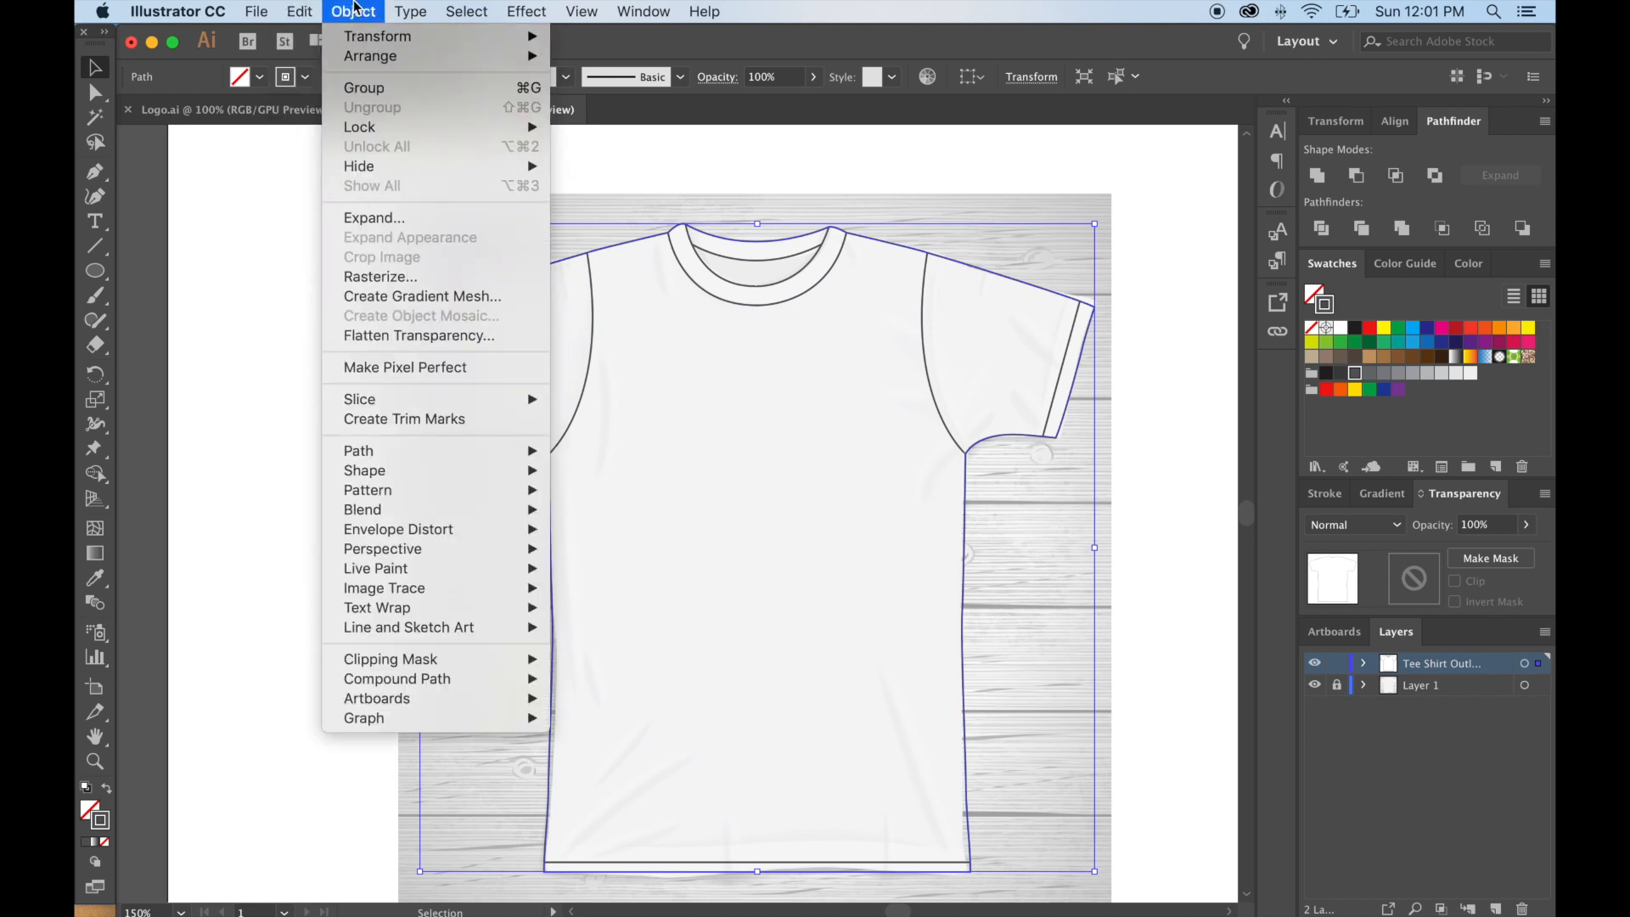
{"action": "mouse_move", "coordinate": [364, 63]}
{"action": "left_click", "coordinate": [618, 94]}
{"action": "left_click", "coordinate": [603, 151]}
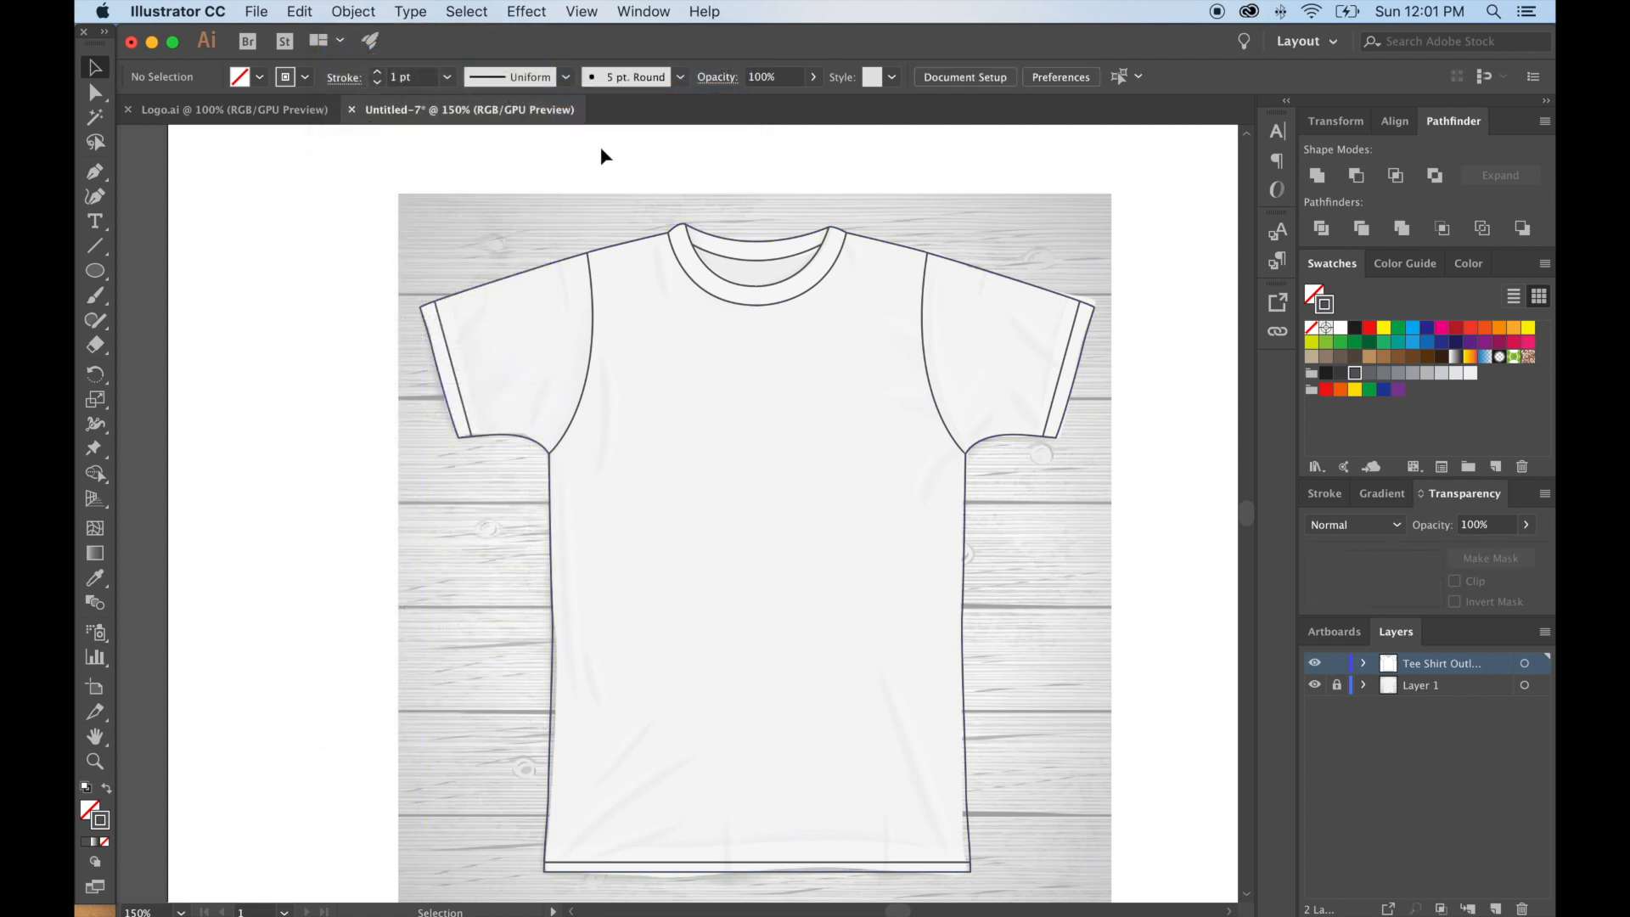
Select only the outer T-shirt outline and lock it.
{"action": "left_click", "coordinate": [650, 254]}
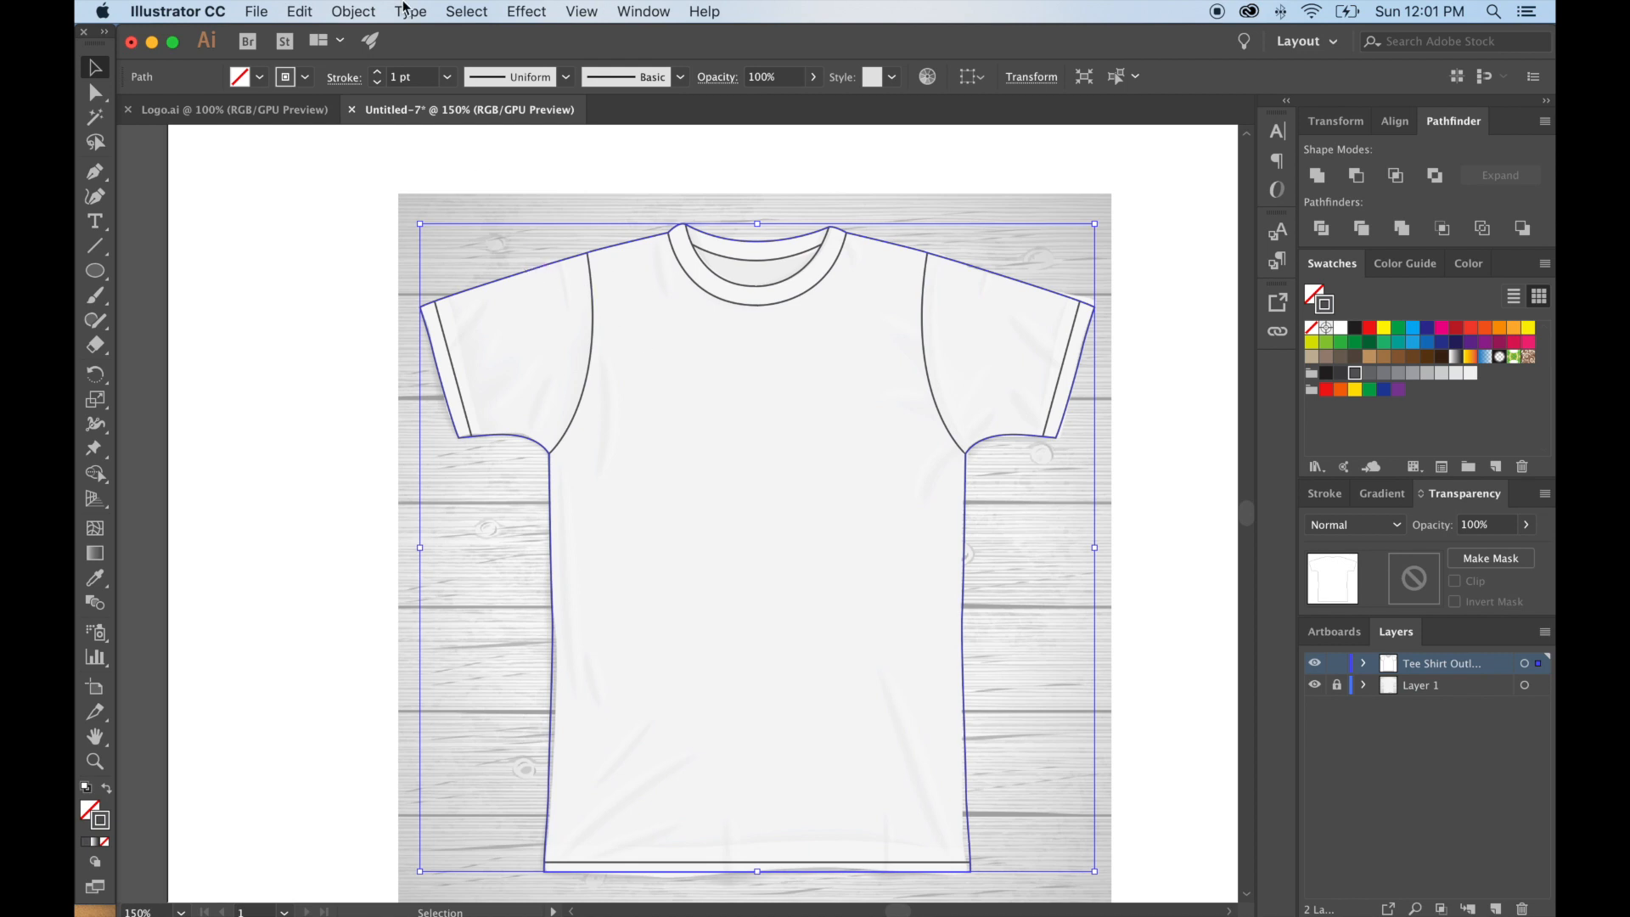
{"action": "left_click", "coordinate": [353, 11]}
{"action": "mouse_move", "coordinate": [380, 127]}
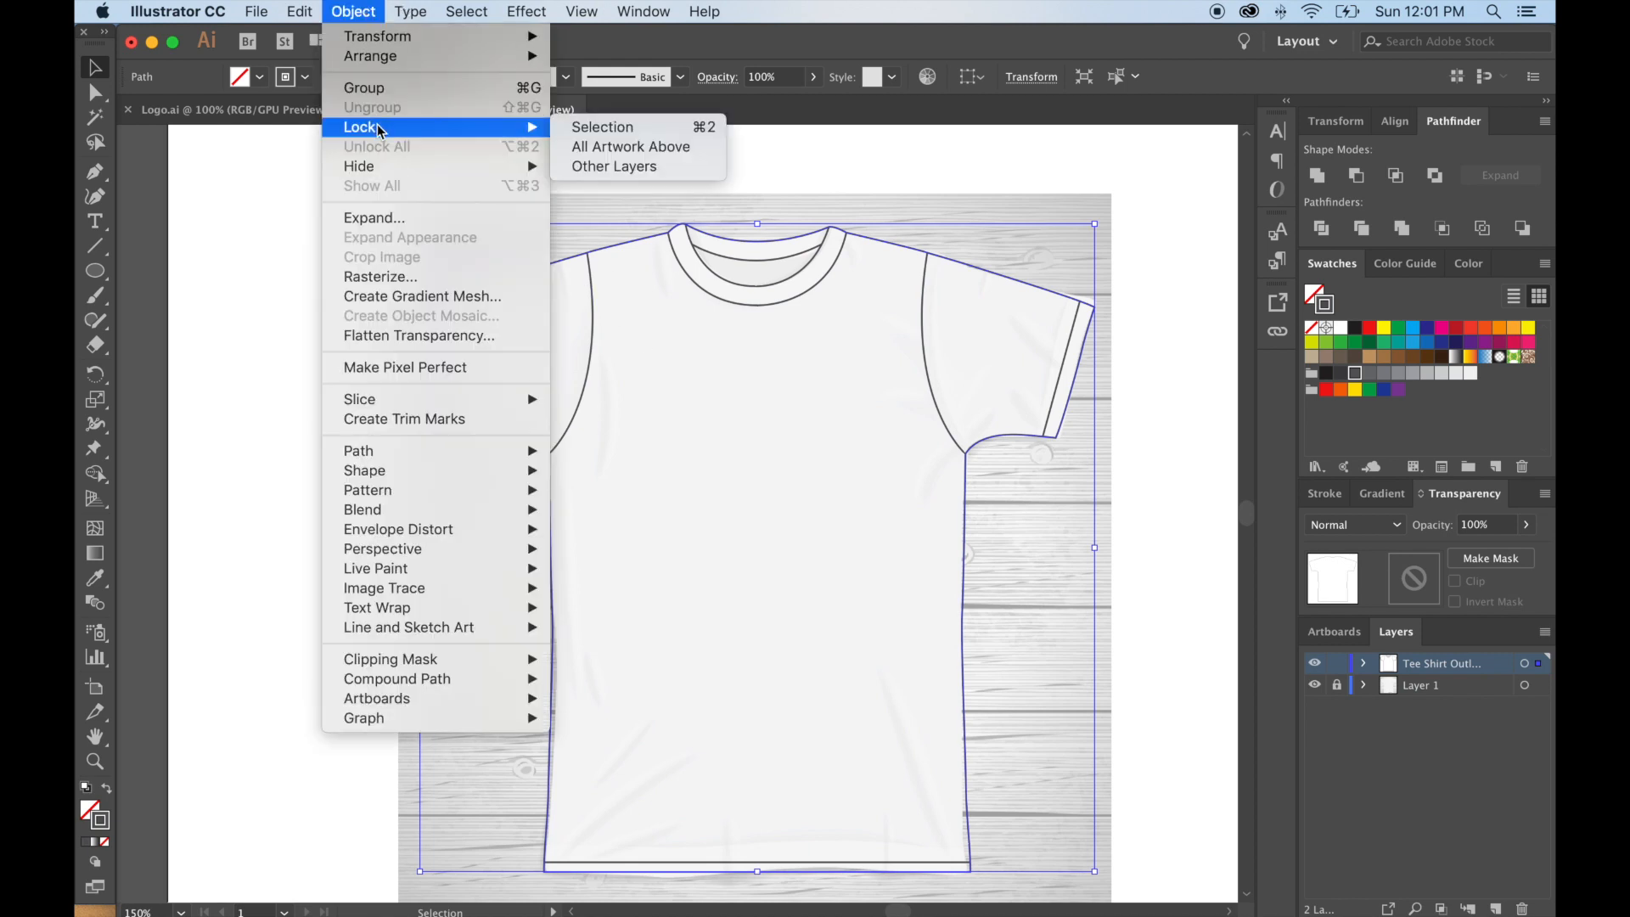
{"action": "left_click", "coordinate": [671, 128]}
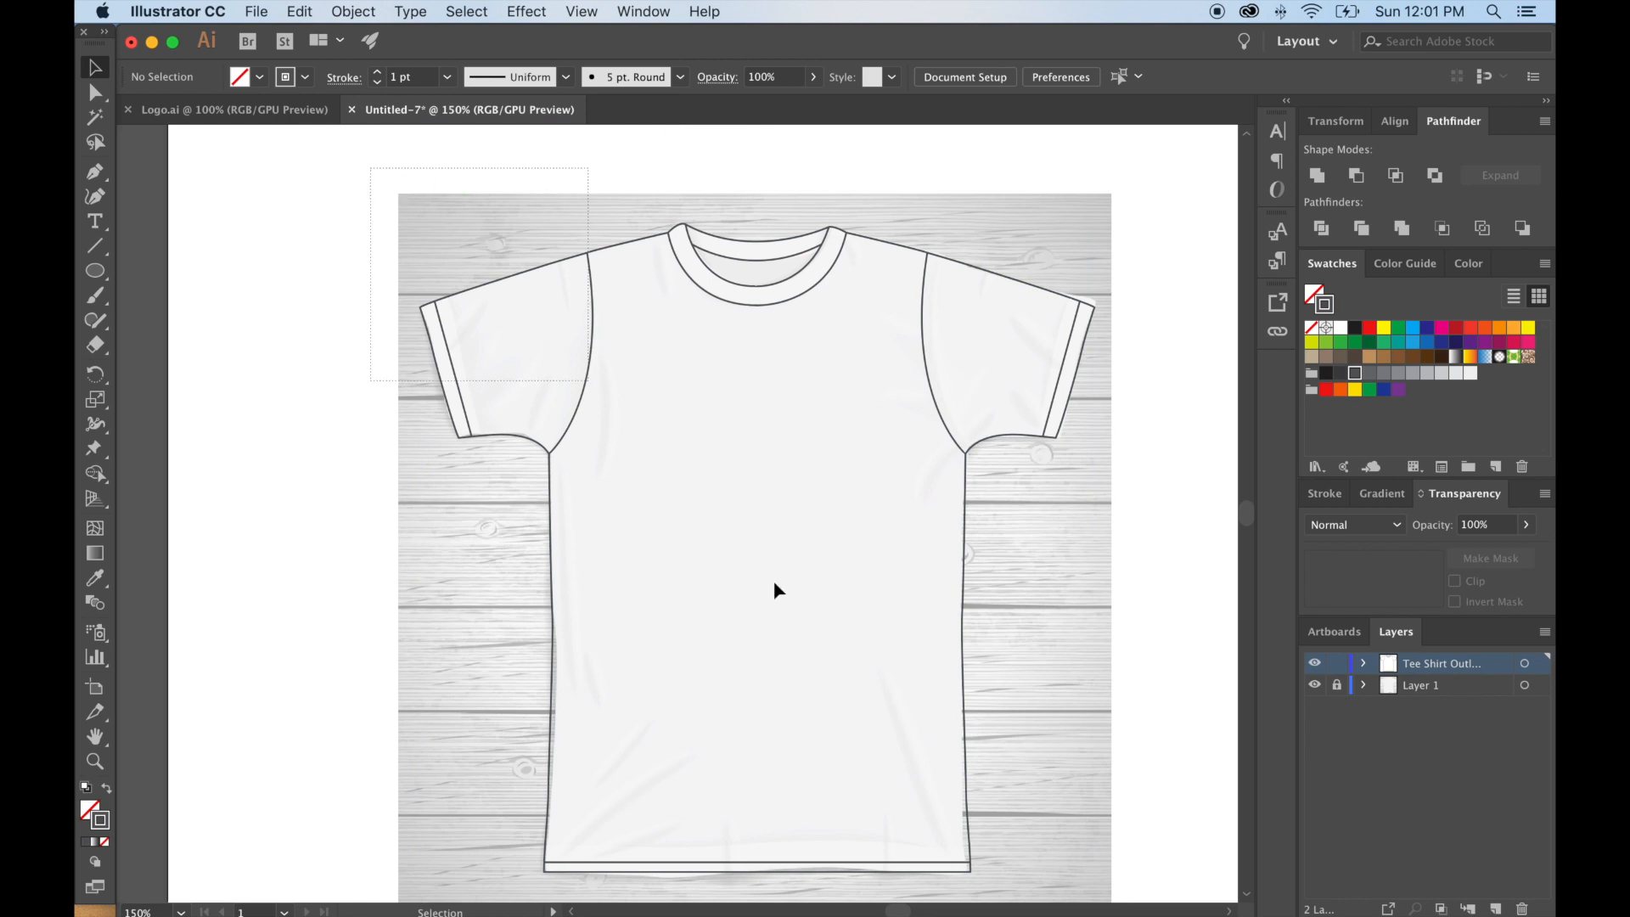
Select all the armhole, cuff, hem and collar seam lines, group them, and deselect the group.
{"action": "key", "text": "super+a"}
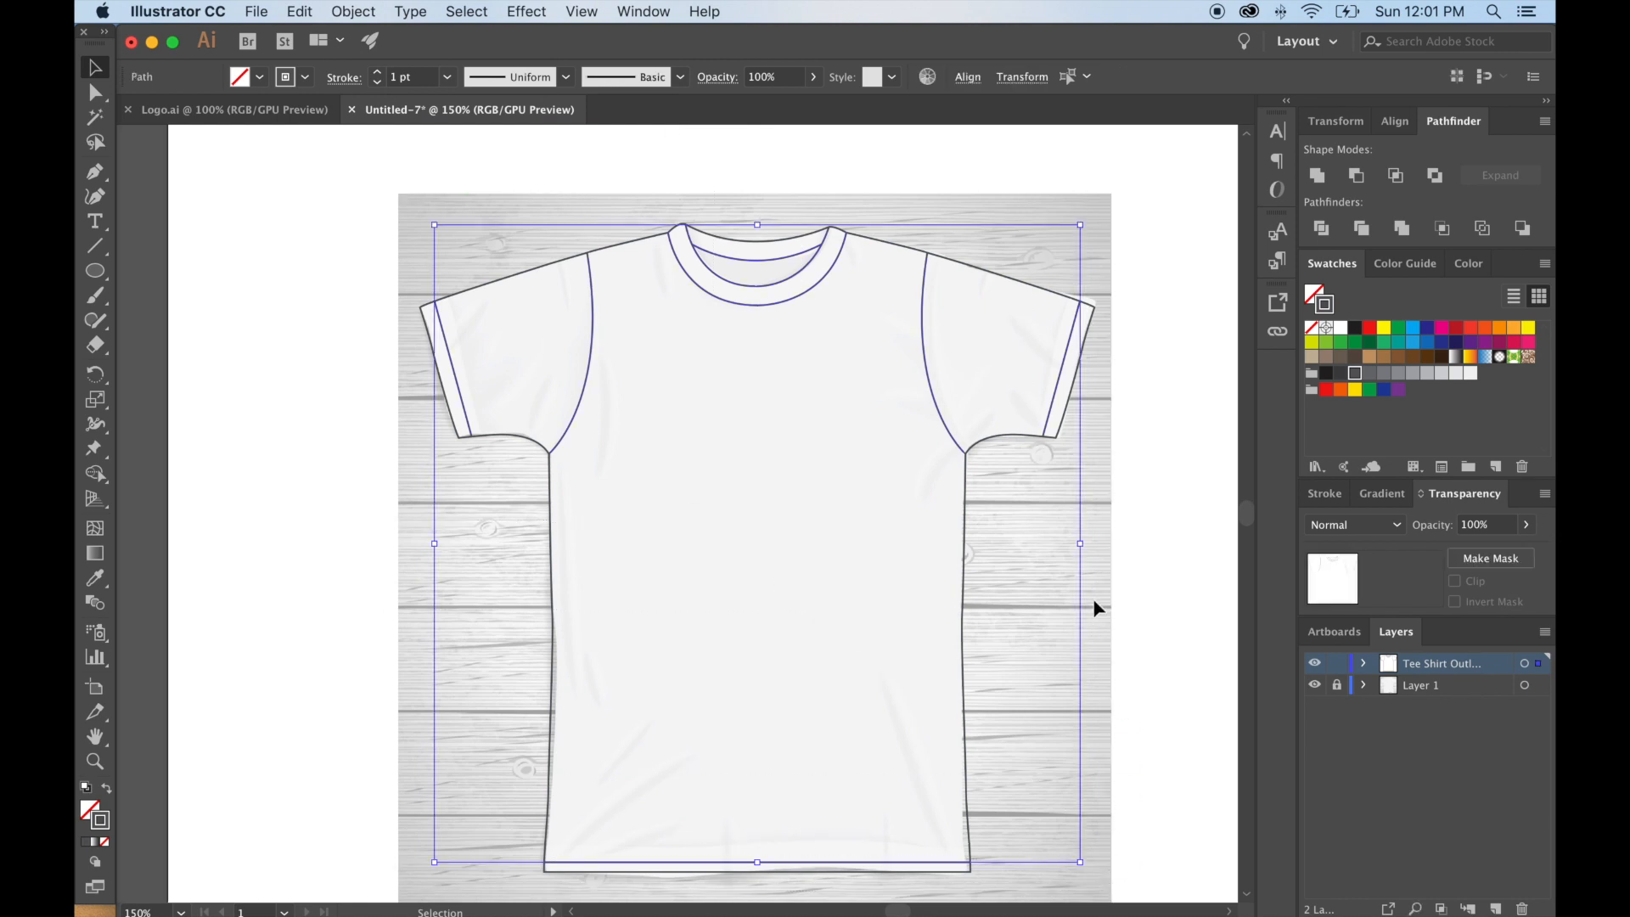
{"action": "left_click", "coordinate": [357, 10]}
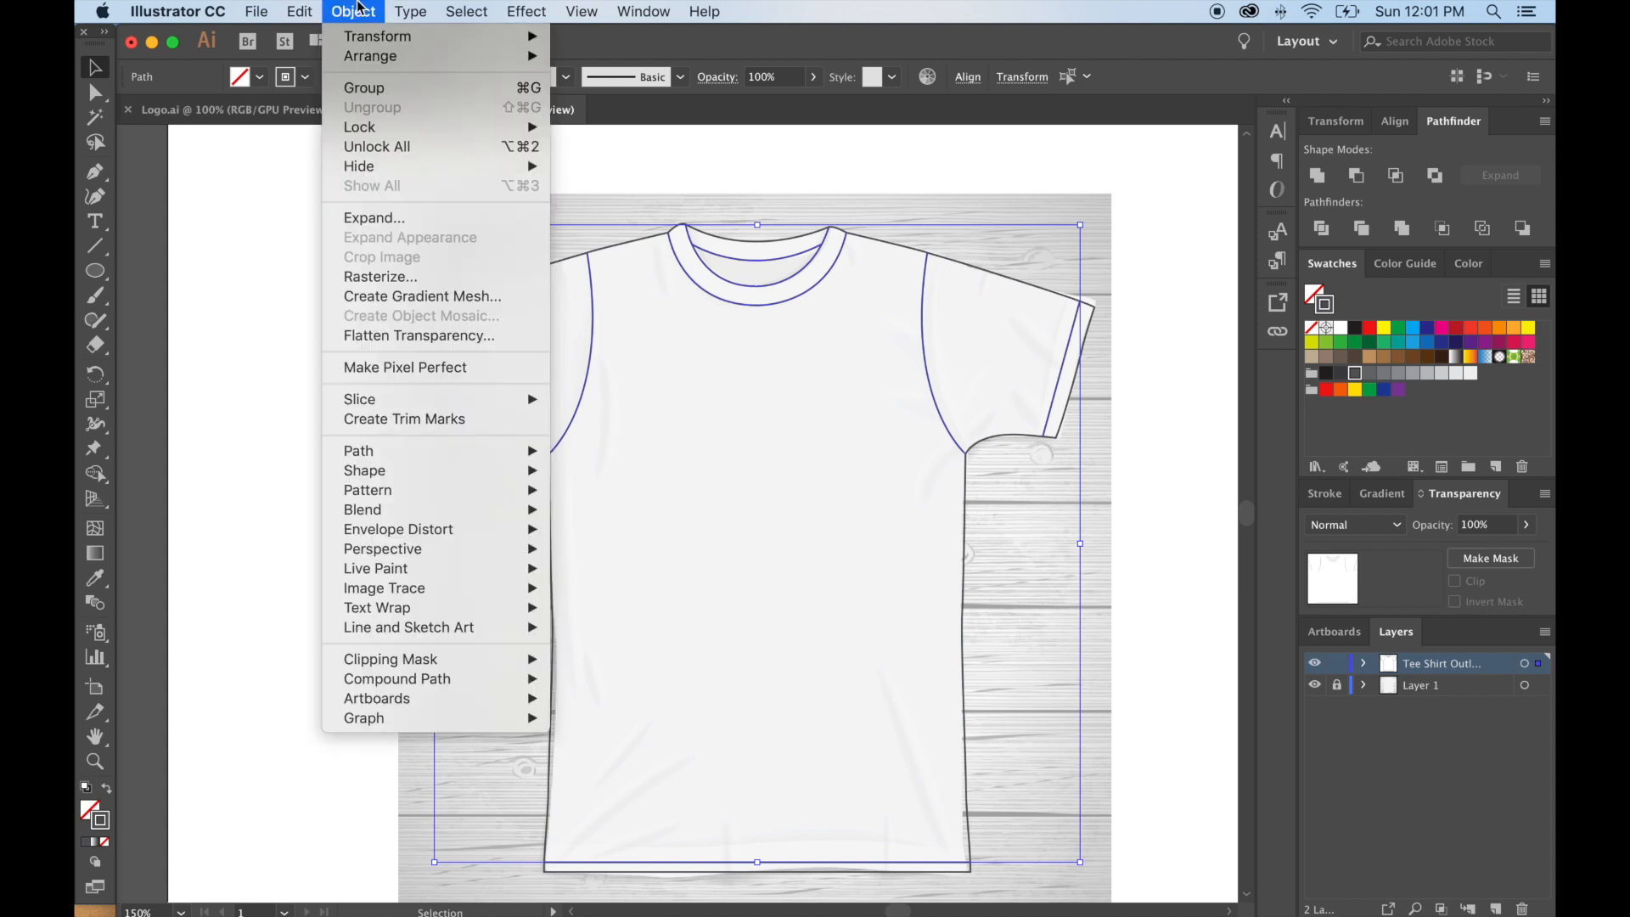
{"action": "left_click", "coordinate": [369, 87]}
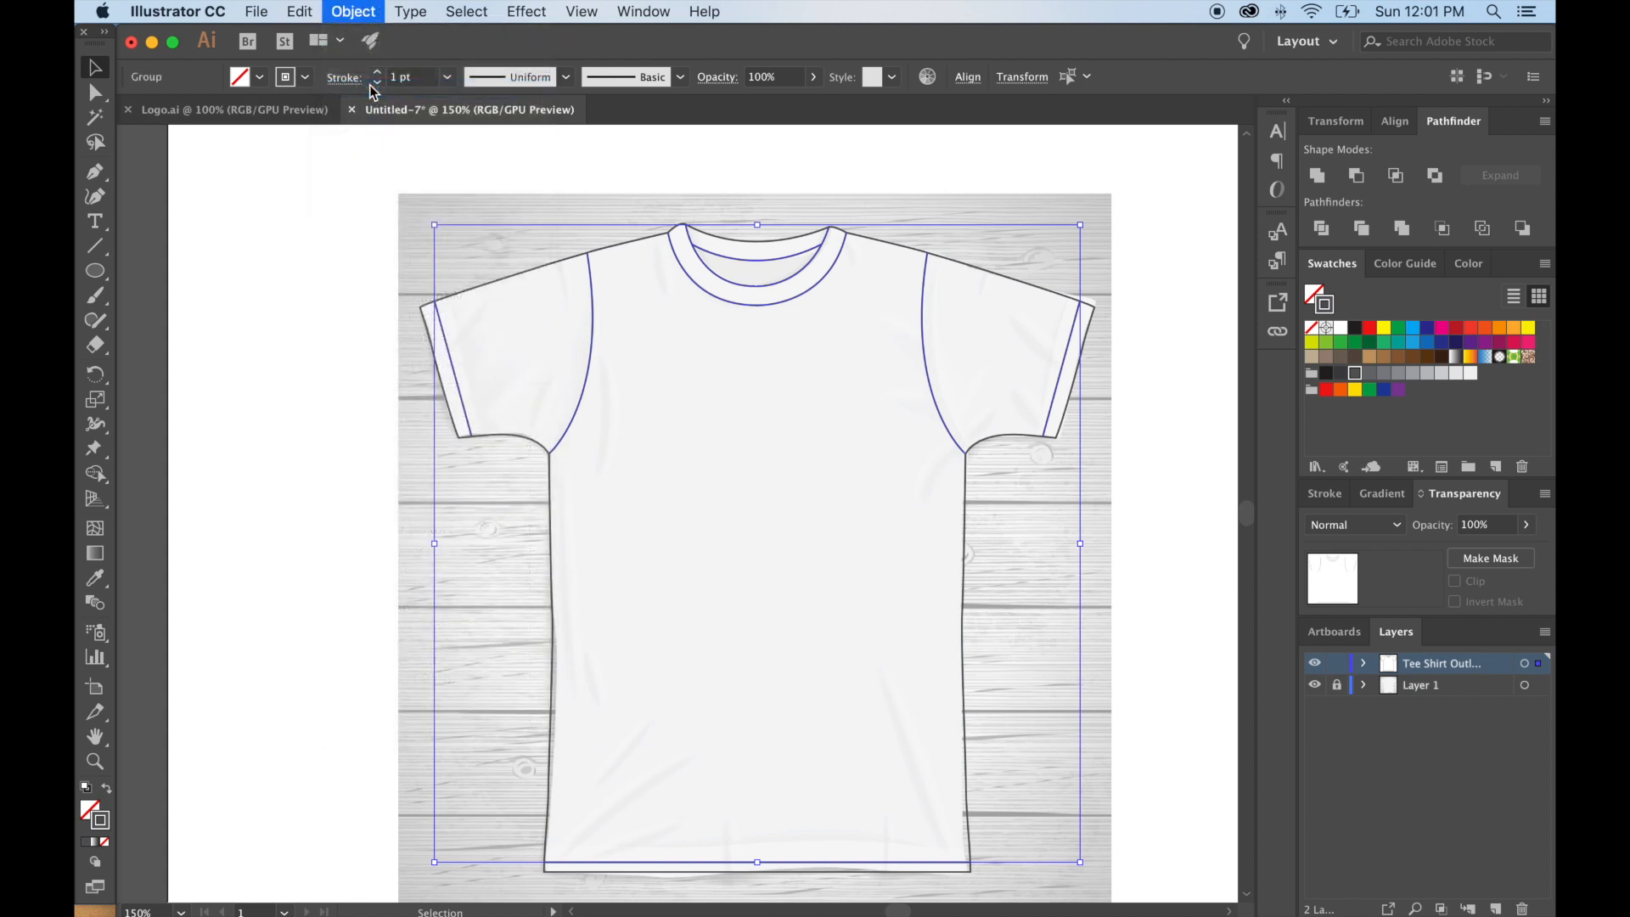
{"action": "left_click", "coordinate": [444, 134]}
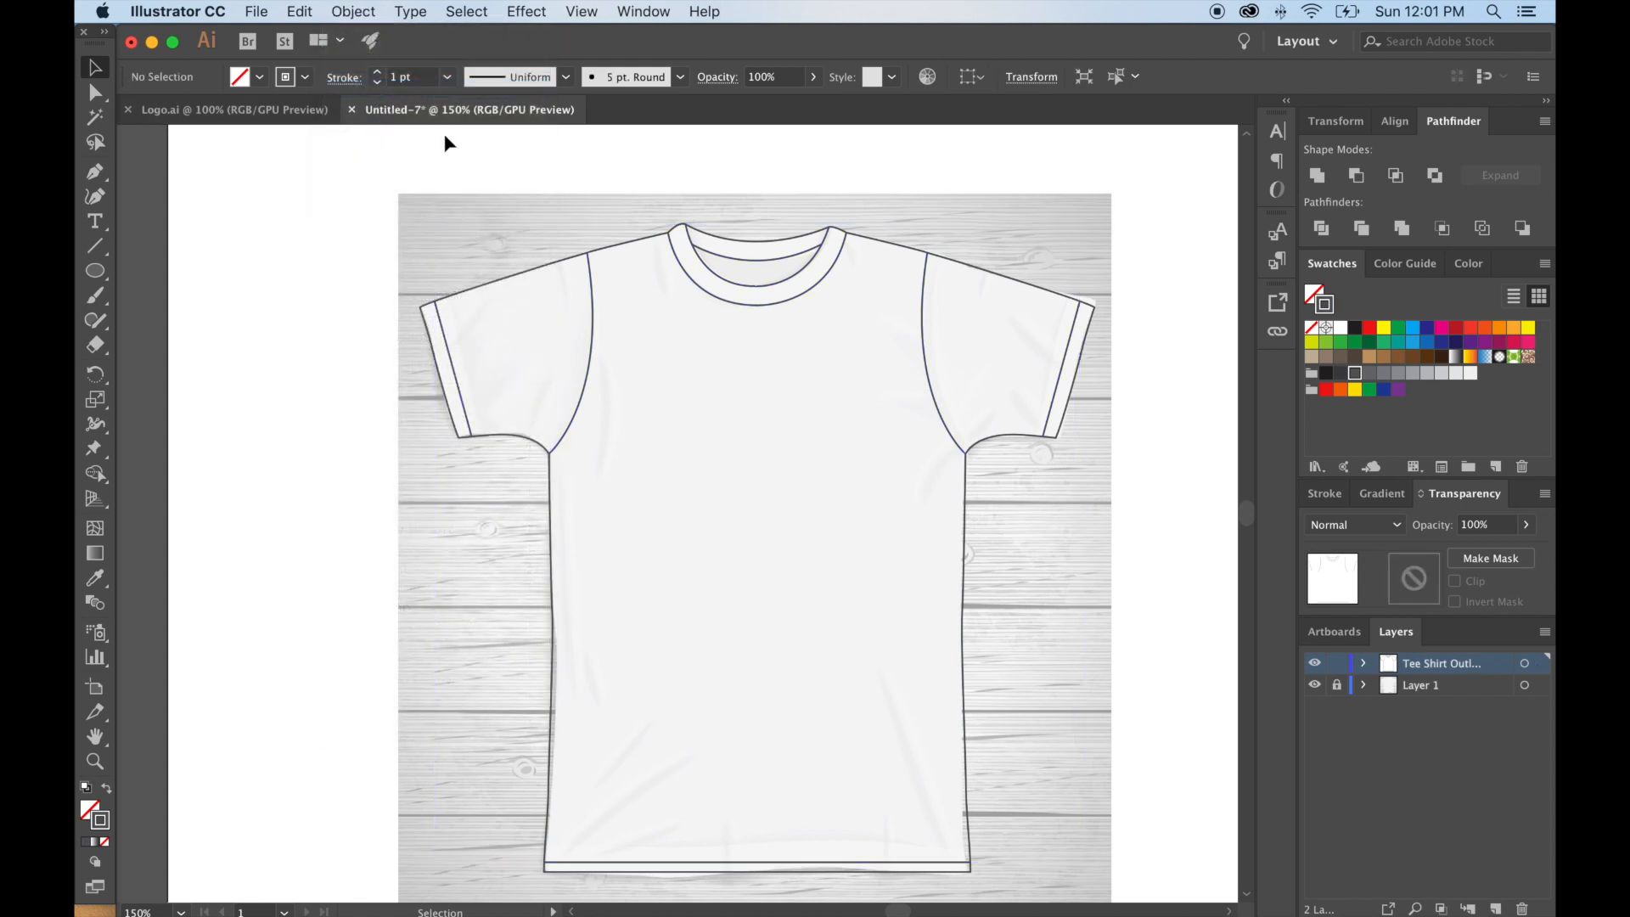
Delete the grouped seam lines as a test, undo the deletion, and deselect the group.
{"action": "left_click", "coordinate": [729, 301]}
{"action": "key", "text": "Delete"}
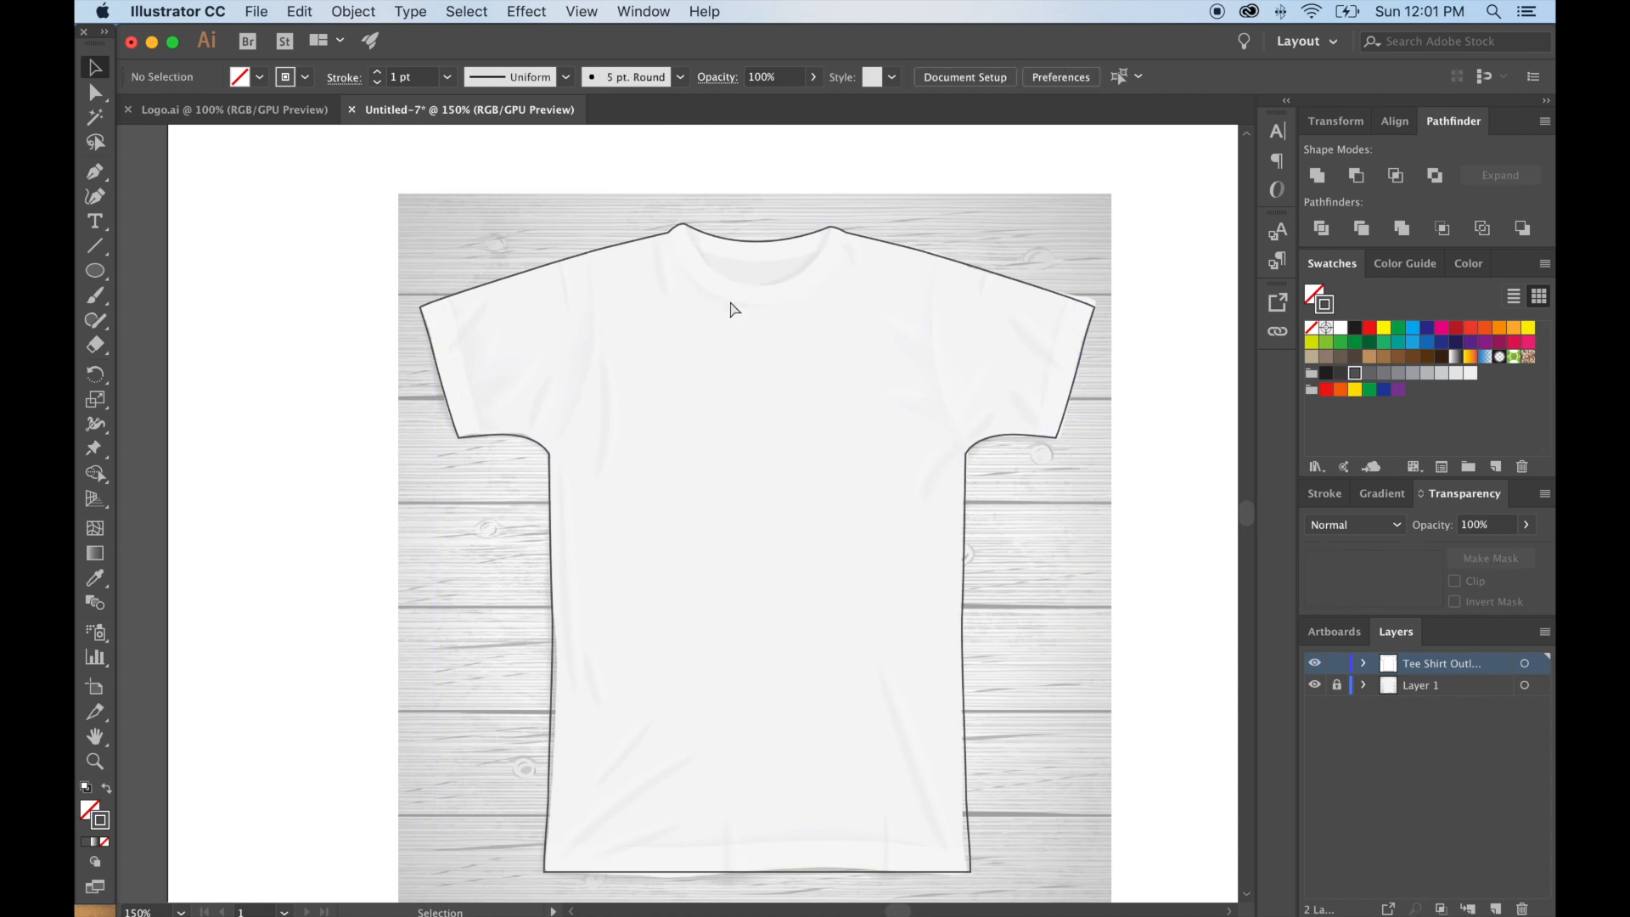
{"action": "key", "text": "super+z"}
{"action": "key", "text": "super+shift+a"}
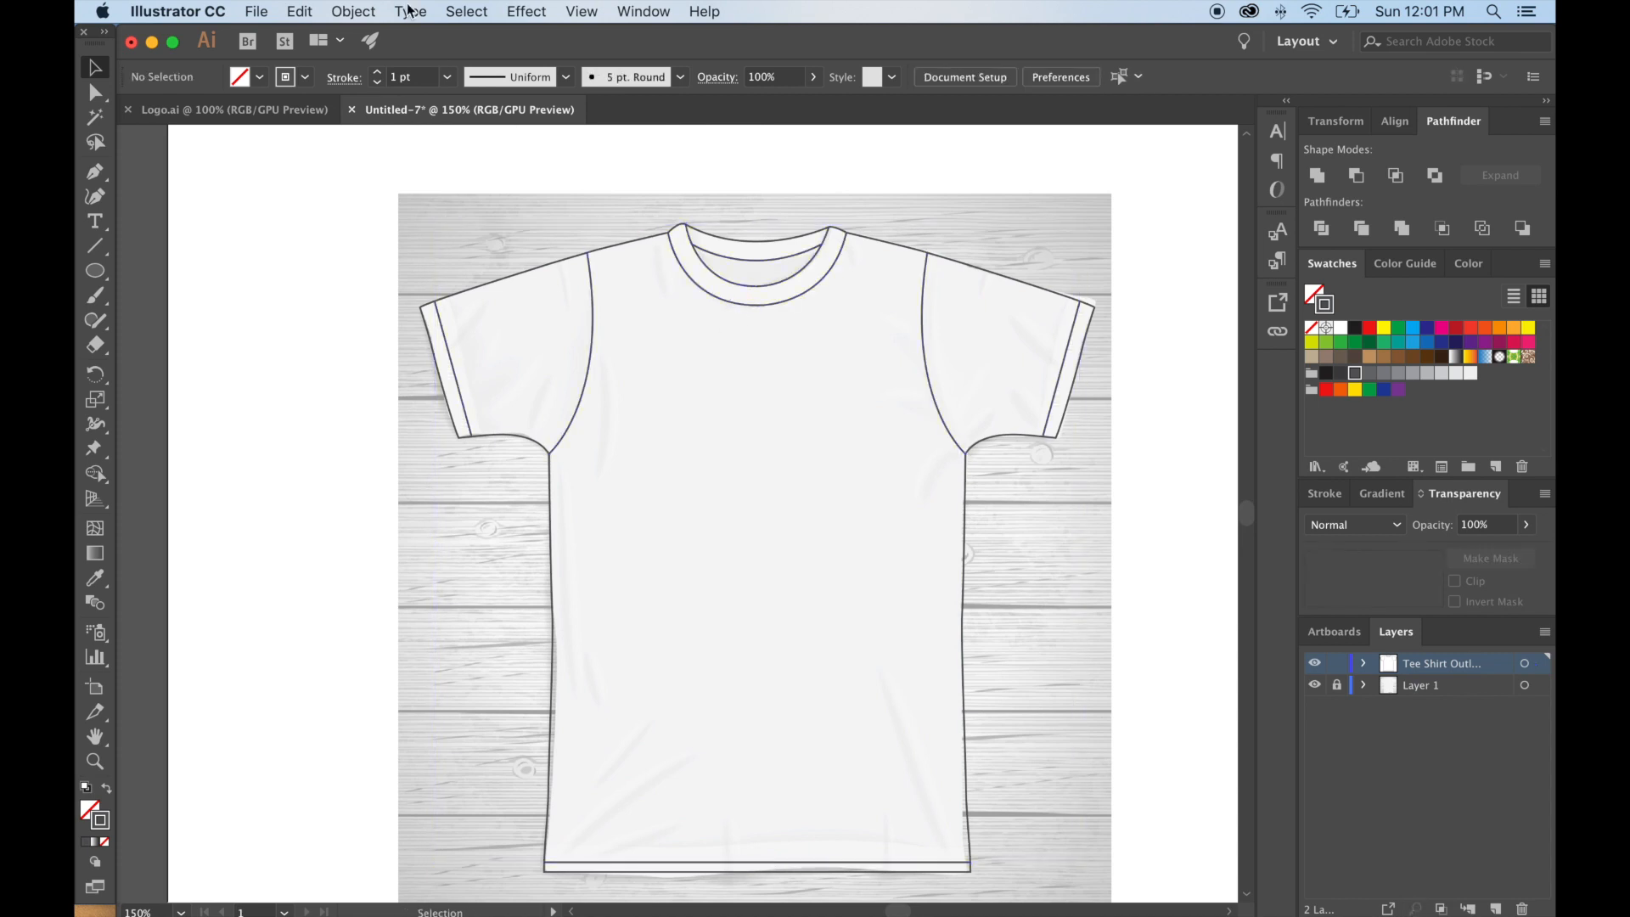
Unlock the outer T-shirt outline and clear the selection.
{"action": "left_click", "coordinate": [352, 11]}
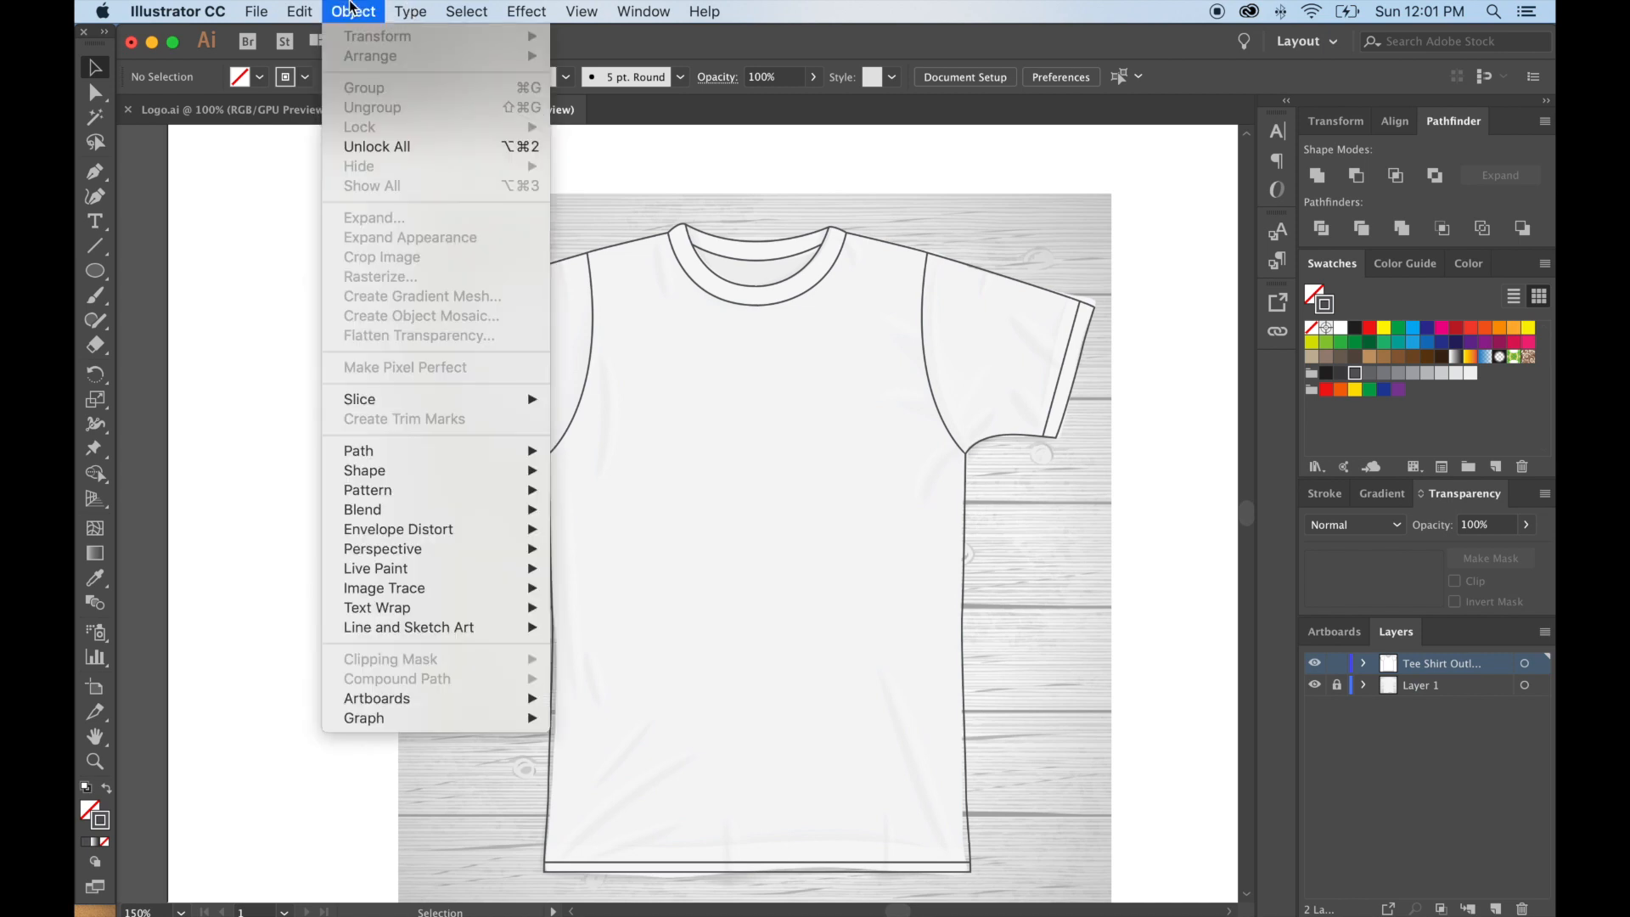
{"action": "left_click", "coordinate": [369, 140]}
{"action": "key", "text": "super+shift+a"}
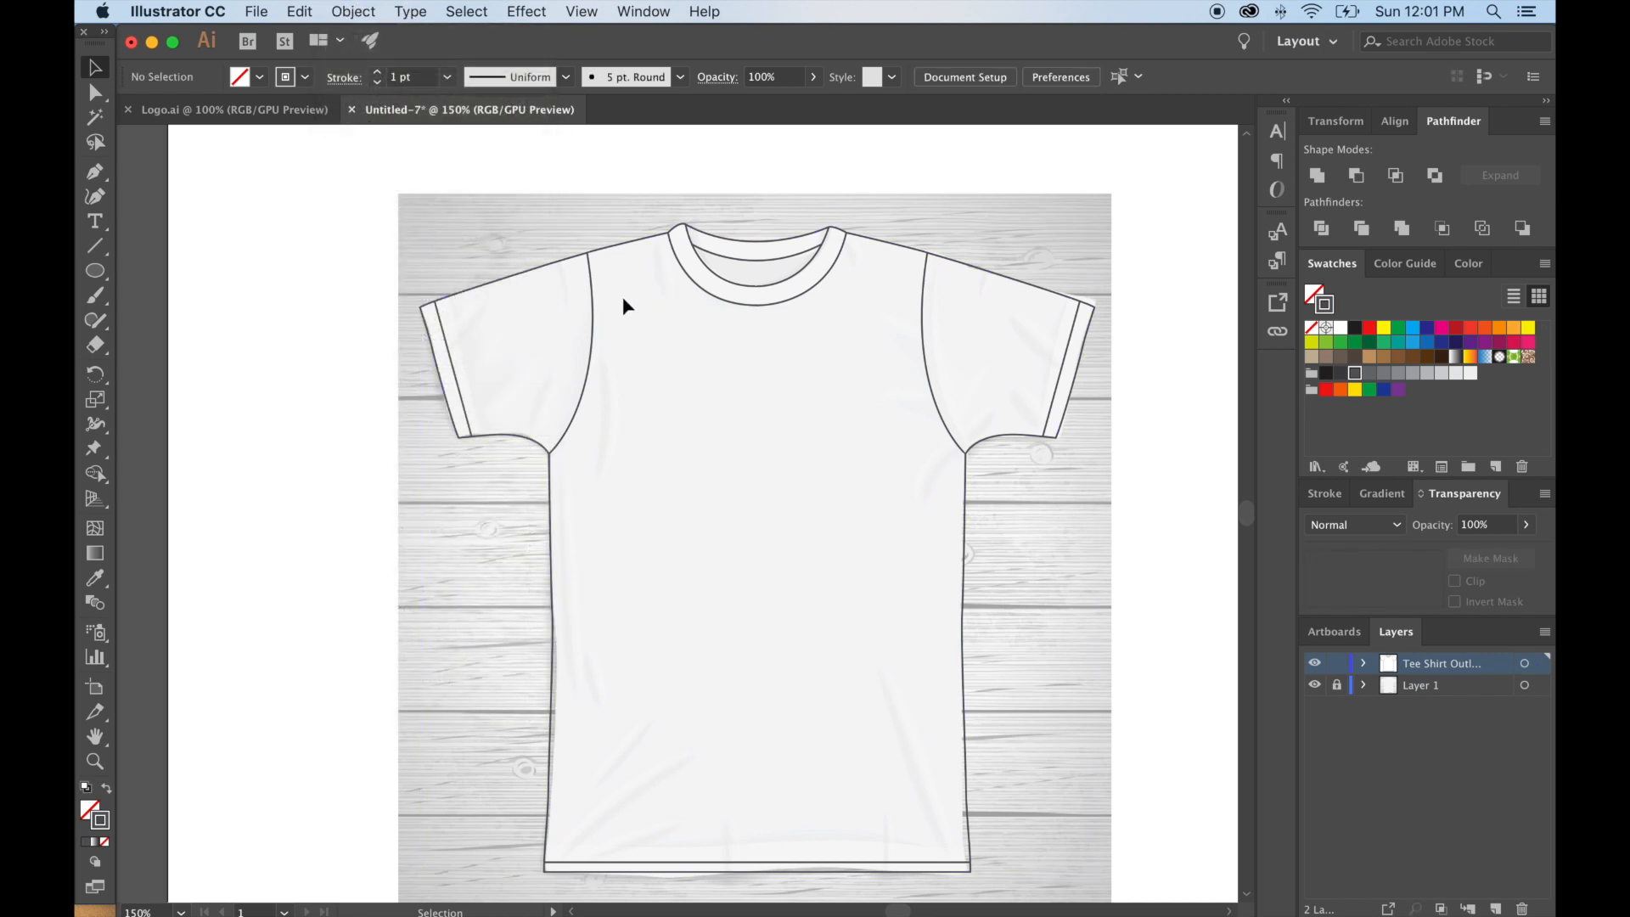
{"action": "left_click", "coordinate": [593, 303]}
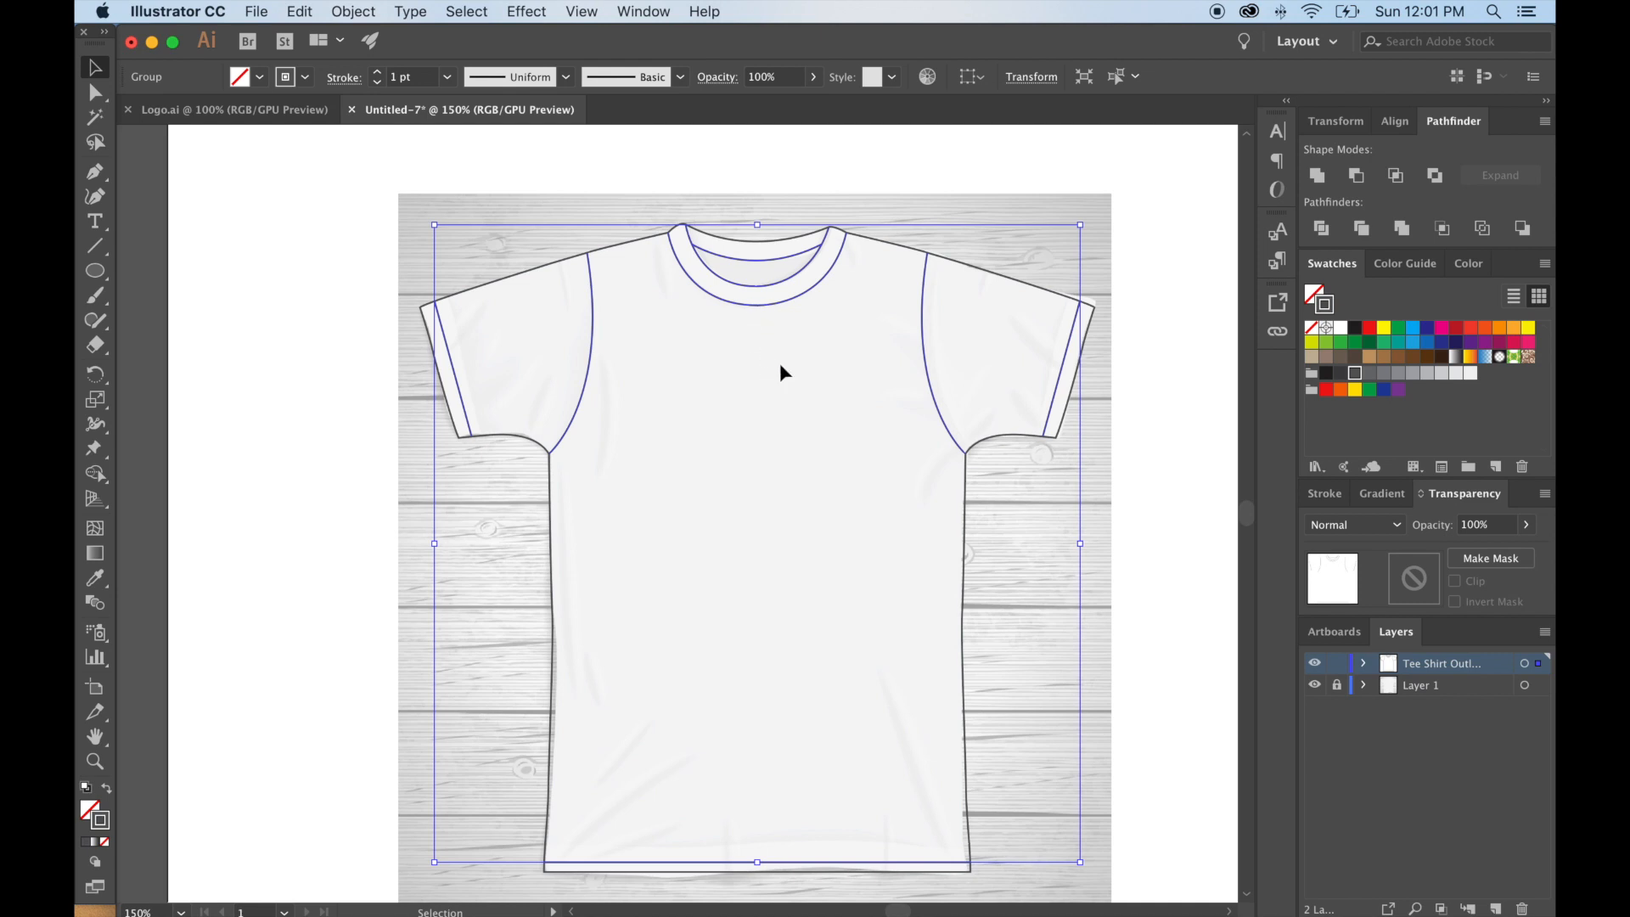
{"action": "left_click", "coordinate": [109, 813]}
{"action": "left_click", "coordinate": [104, 819]}
{"action": "left_click", "coordinate": [208, 605]}
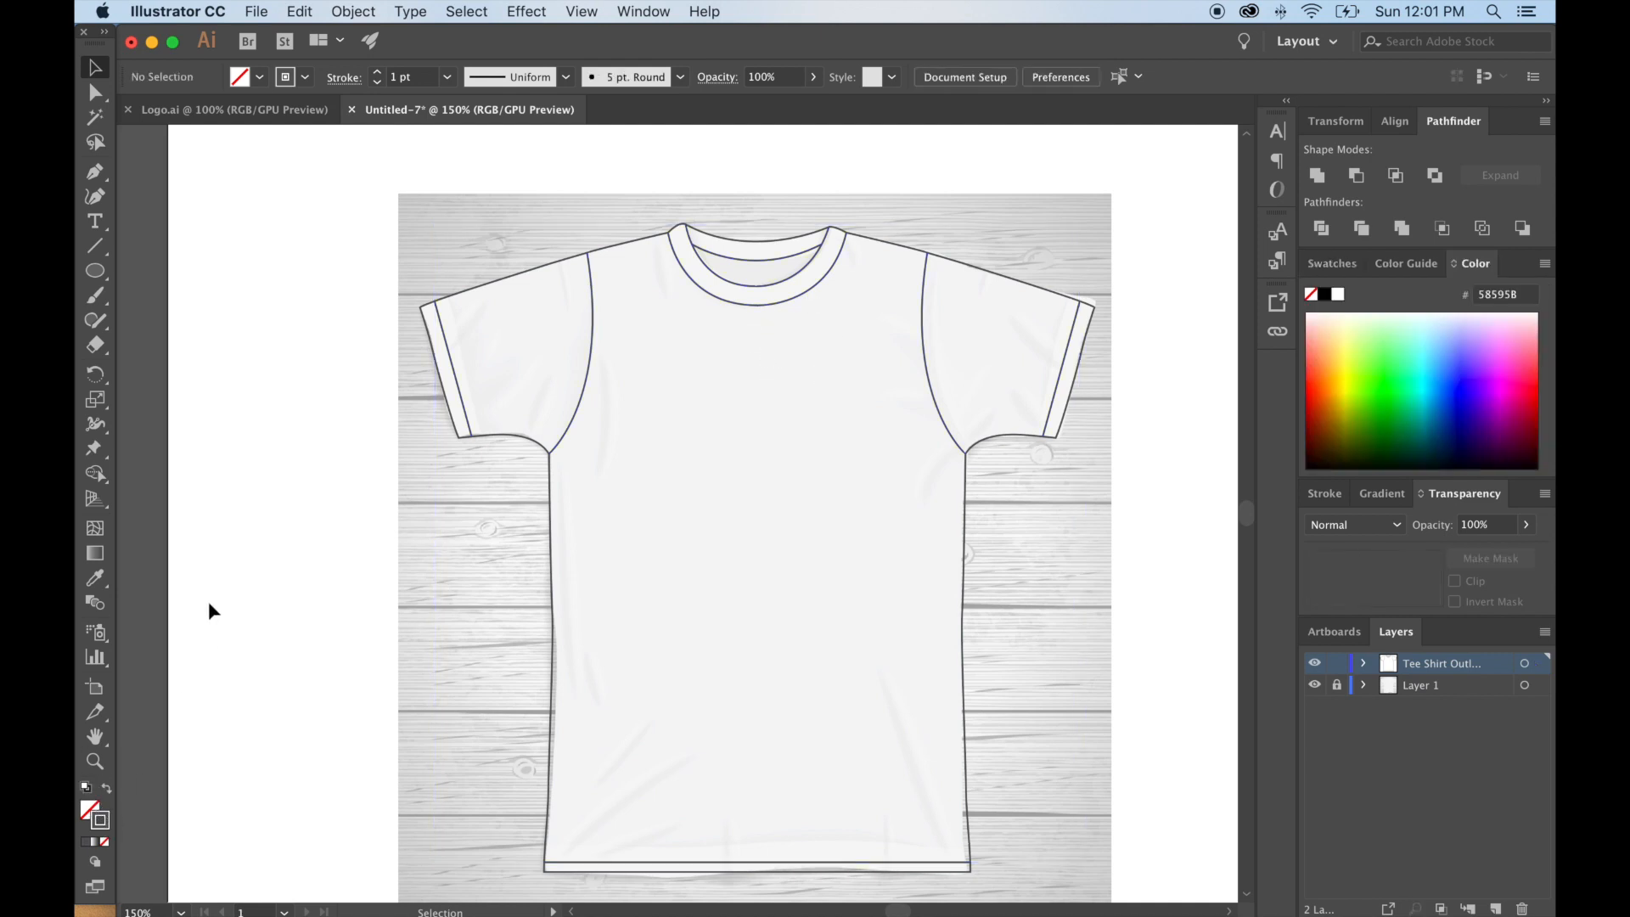
Fill the outer T-shirt outline with the black swatch and deselect it.
{"action": "left_click", "coordinate": [488, 283]}
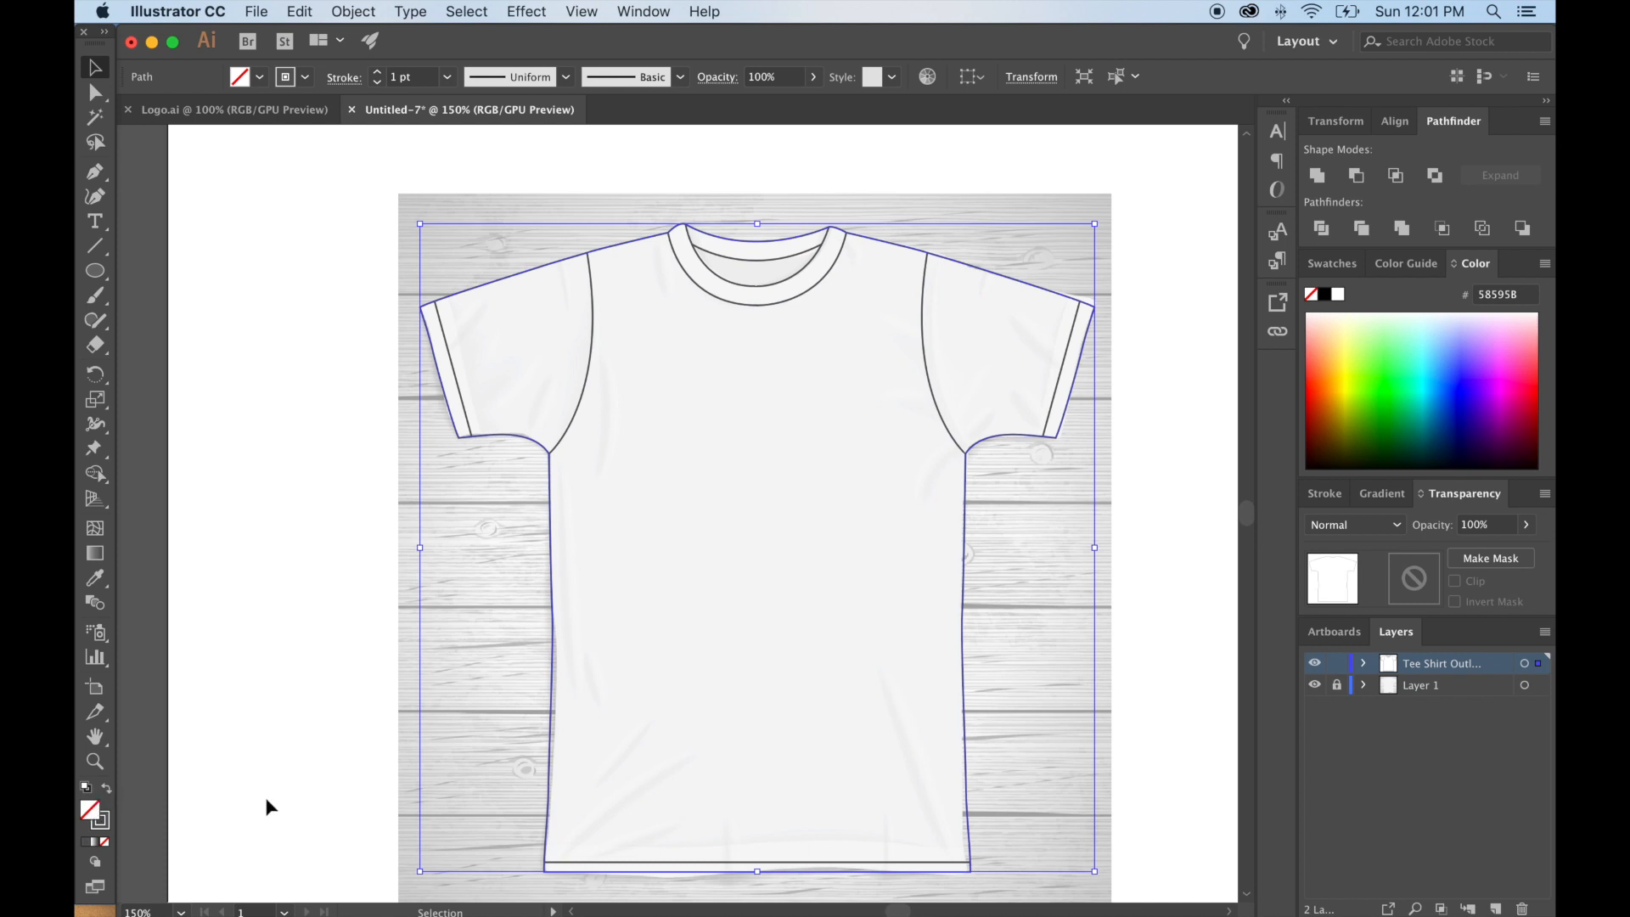
{"action": "left_click", "coordinate": [1332, 263]}
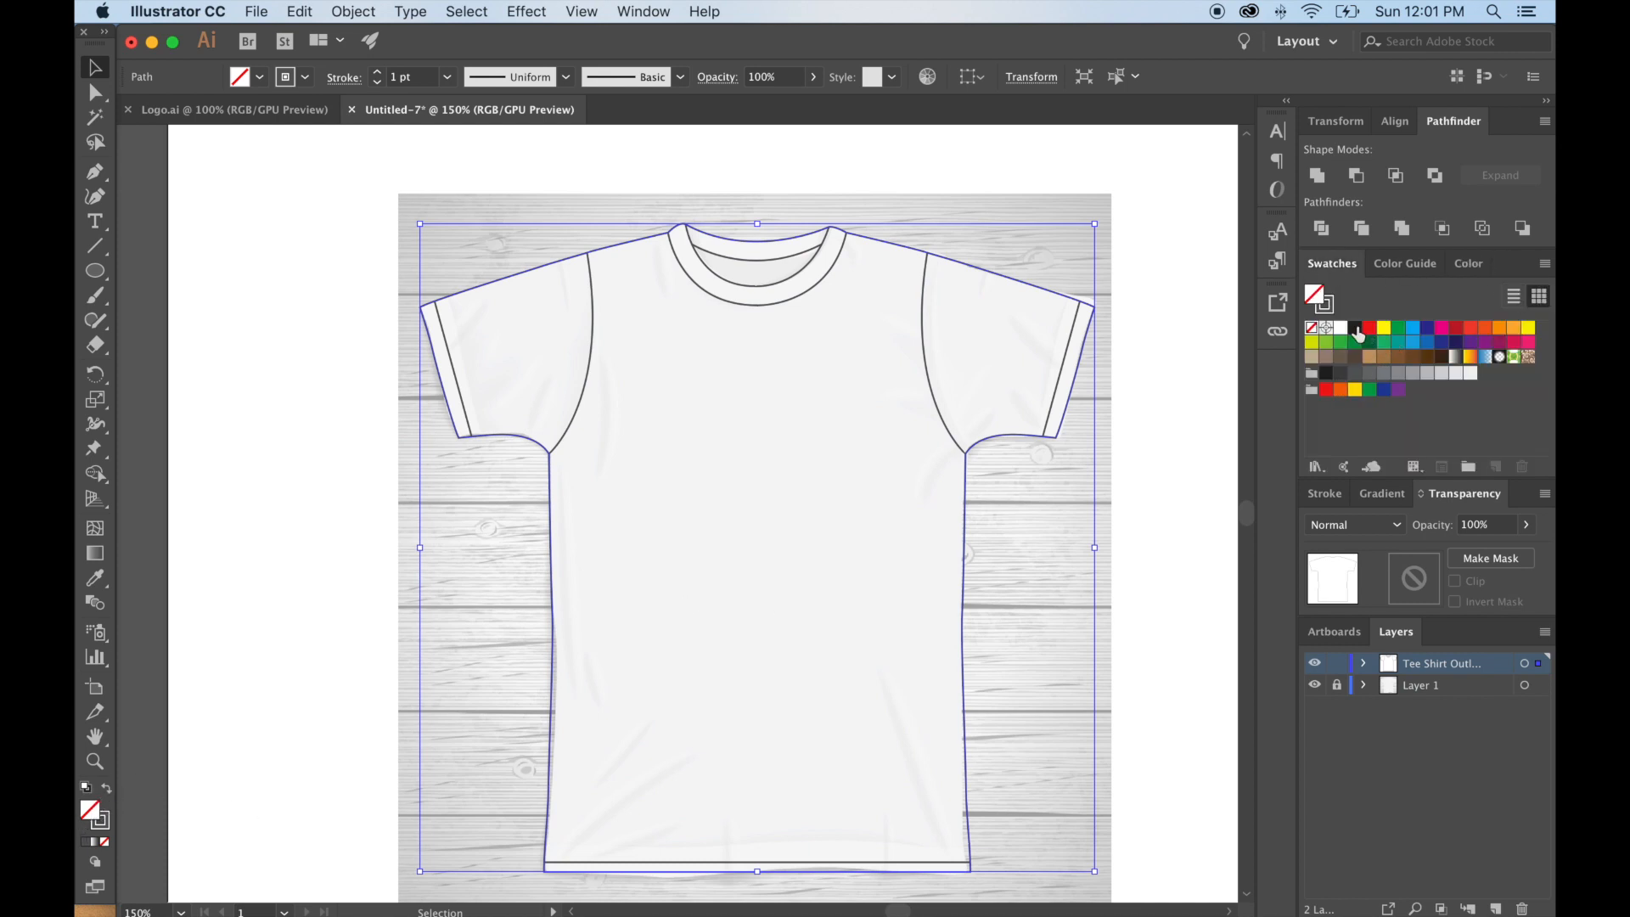
{"action": "left_click", "coordinate": [1356, 328]}
{"action": "left_click", "coordinate": [1040, 508]}
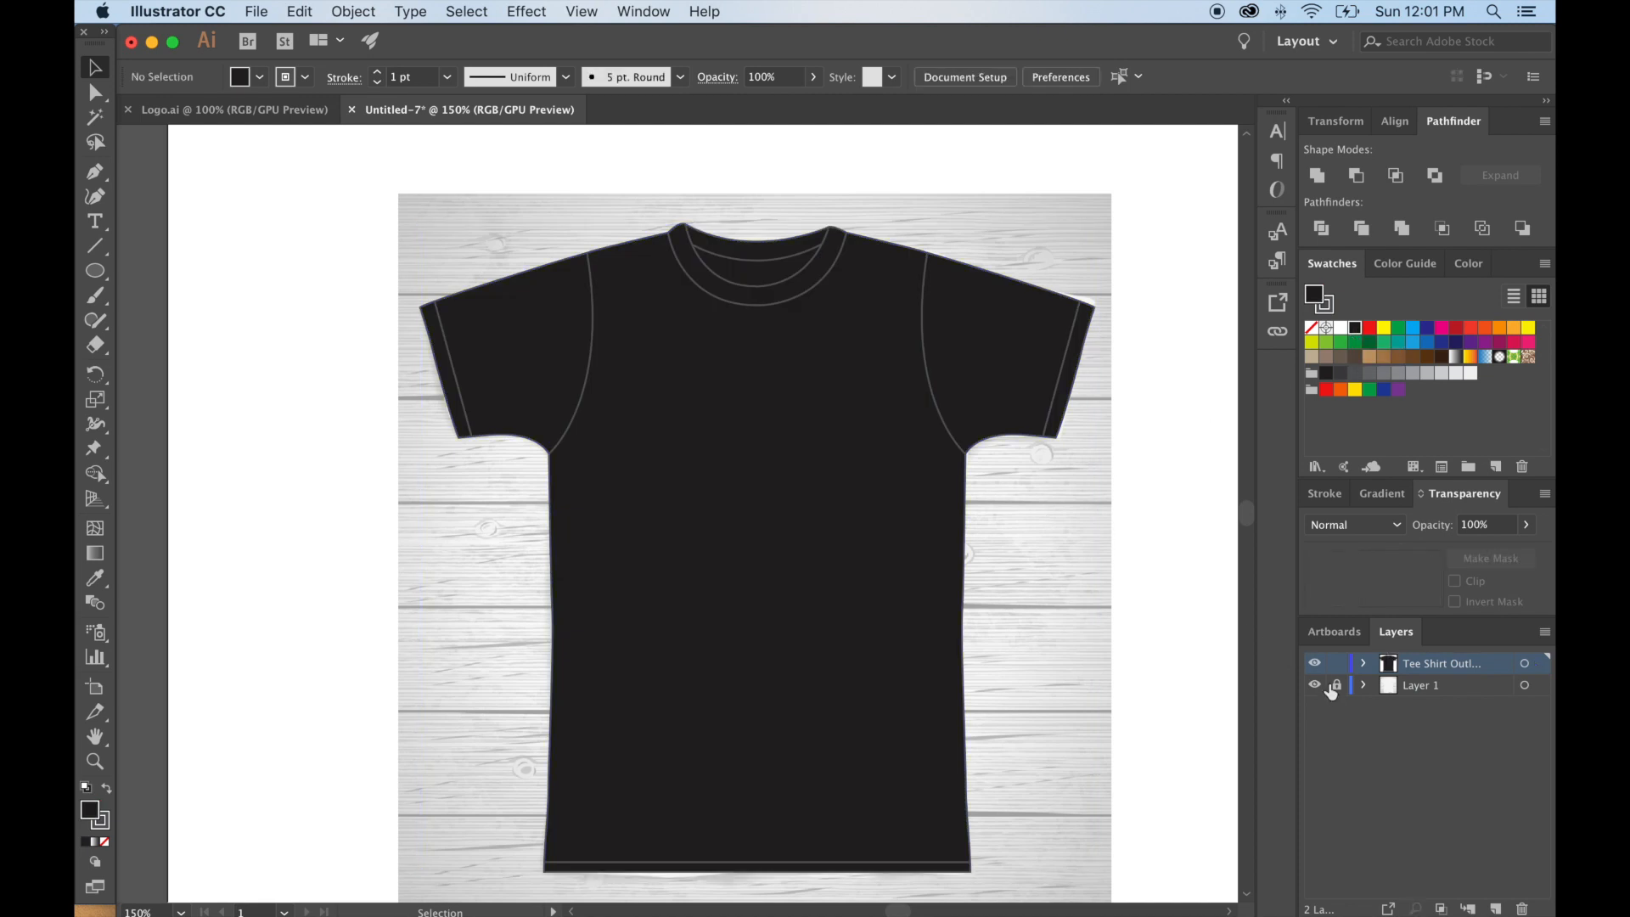
Hide the T-shirt photo layer and fill the outer T-shirt outline with the white swatch.
{"action": "left_click", "coordinate": [1315, 685]}
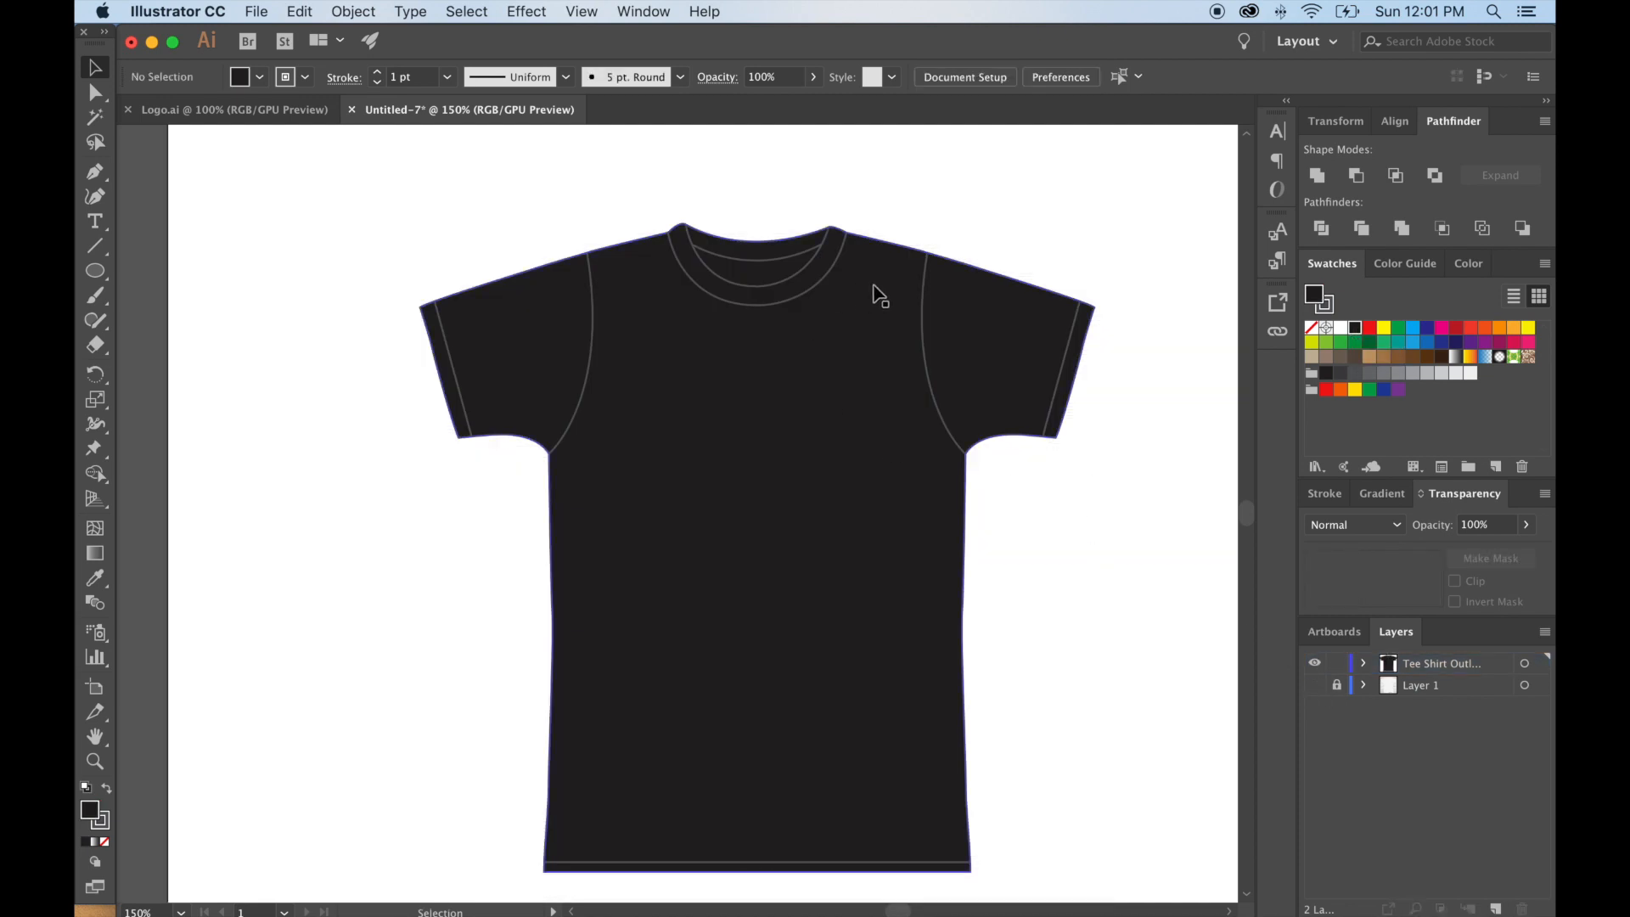
{"action": "left_click", "coordinate": [959, 476]}
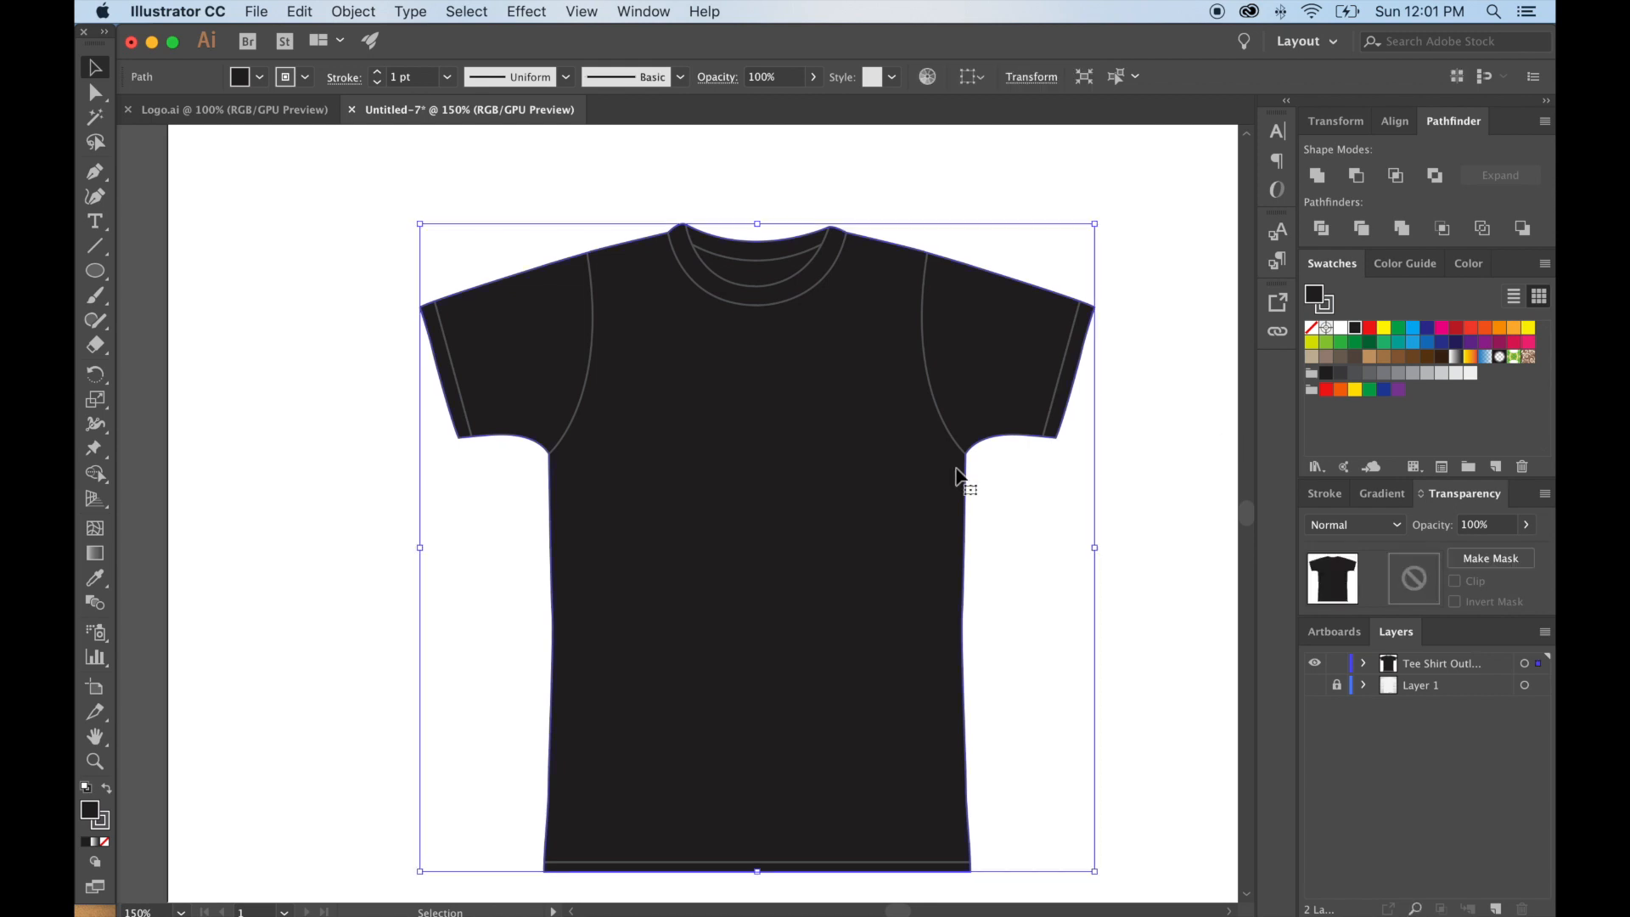
{"action": "left_click", "coordinate": [1339, 329]}
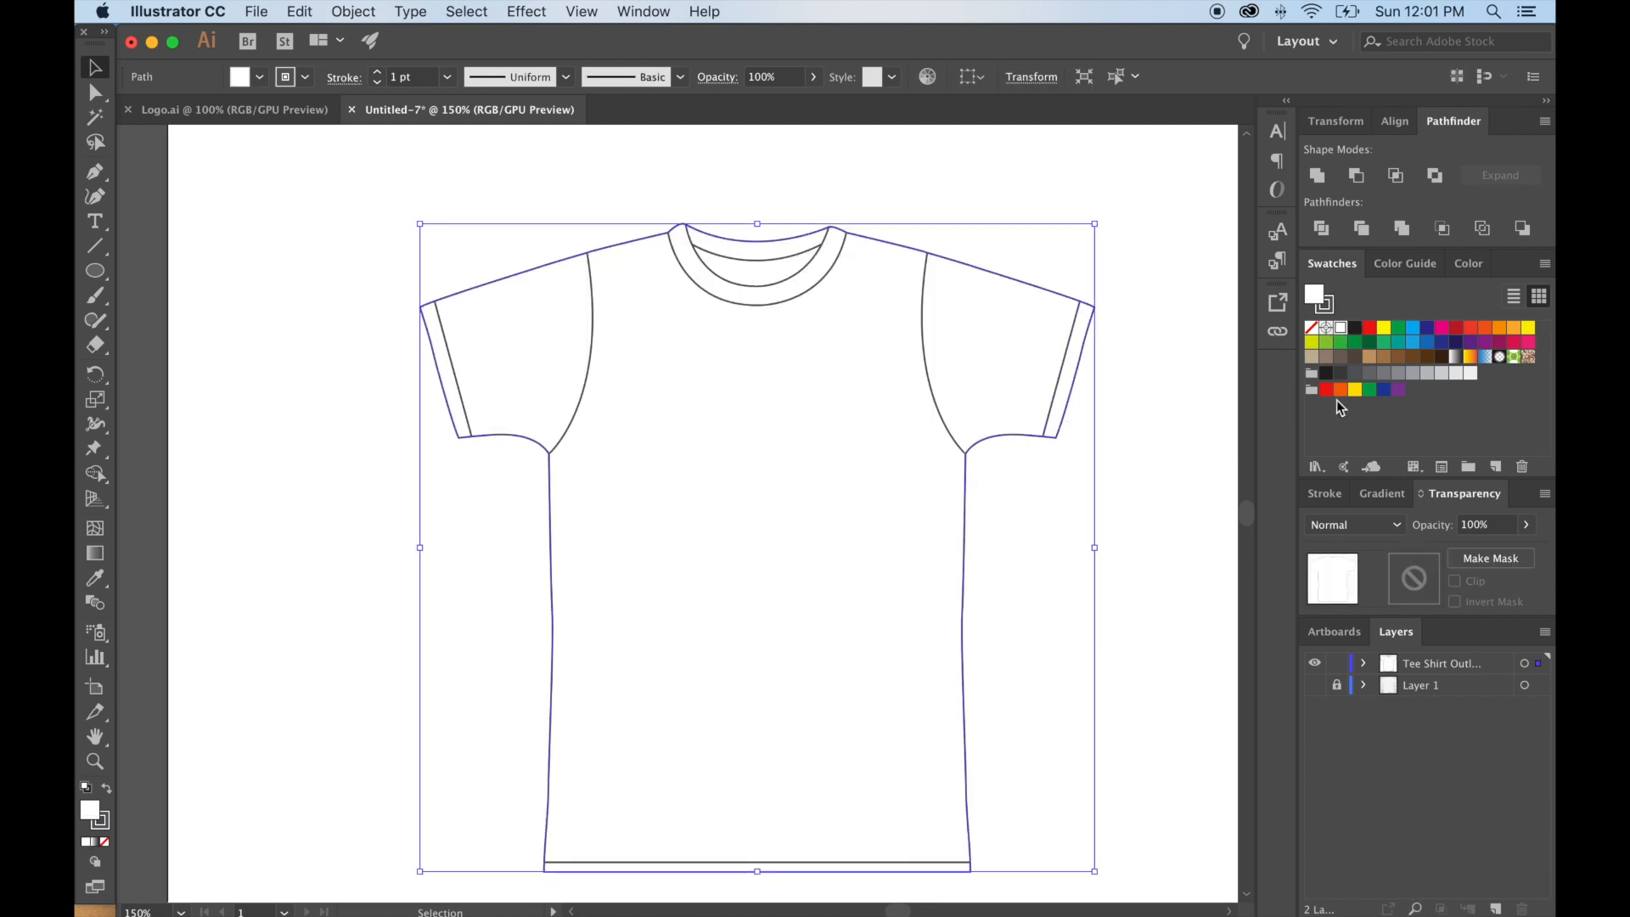
Test brown and several gray swatches as the outer T-shirt outline's fill, return it to white and deselect it.
{"action": "left_click", "coordinate": [1384, 356]}
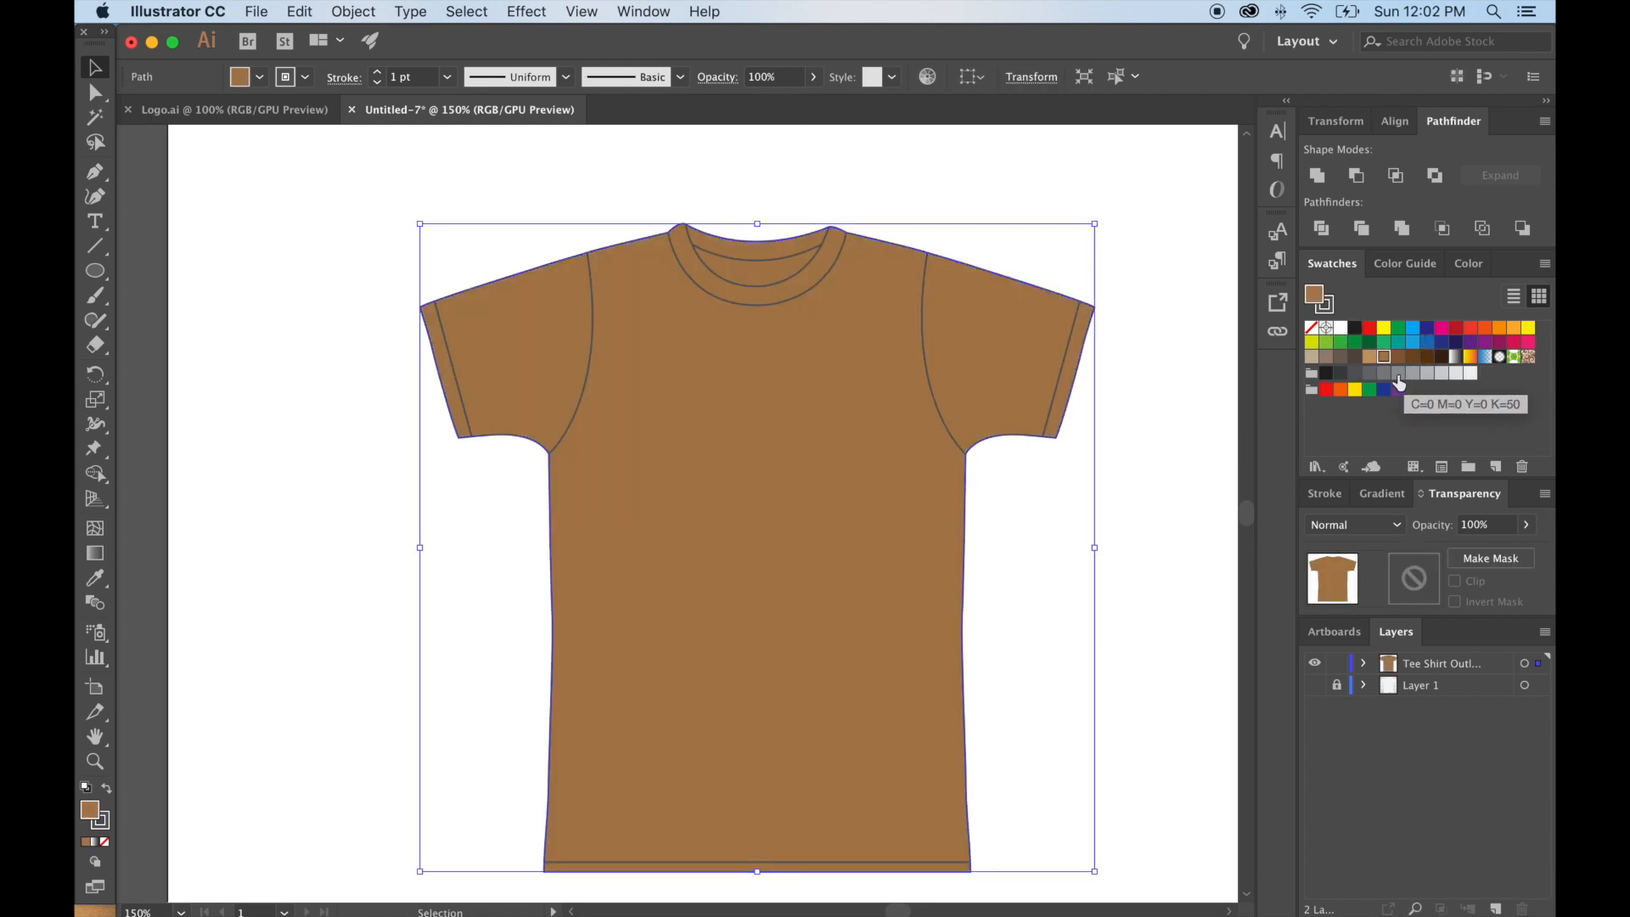
{"action": "left_click", "coordinate": [1398, 374]}
{"action": "left_click", "coordinate": [1427, 373]}
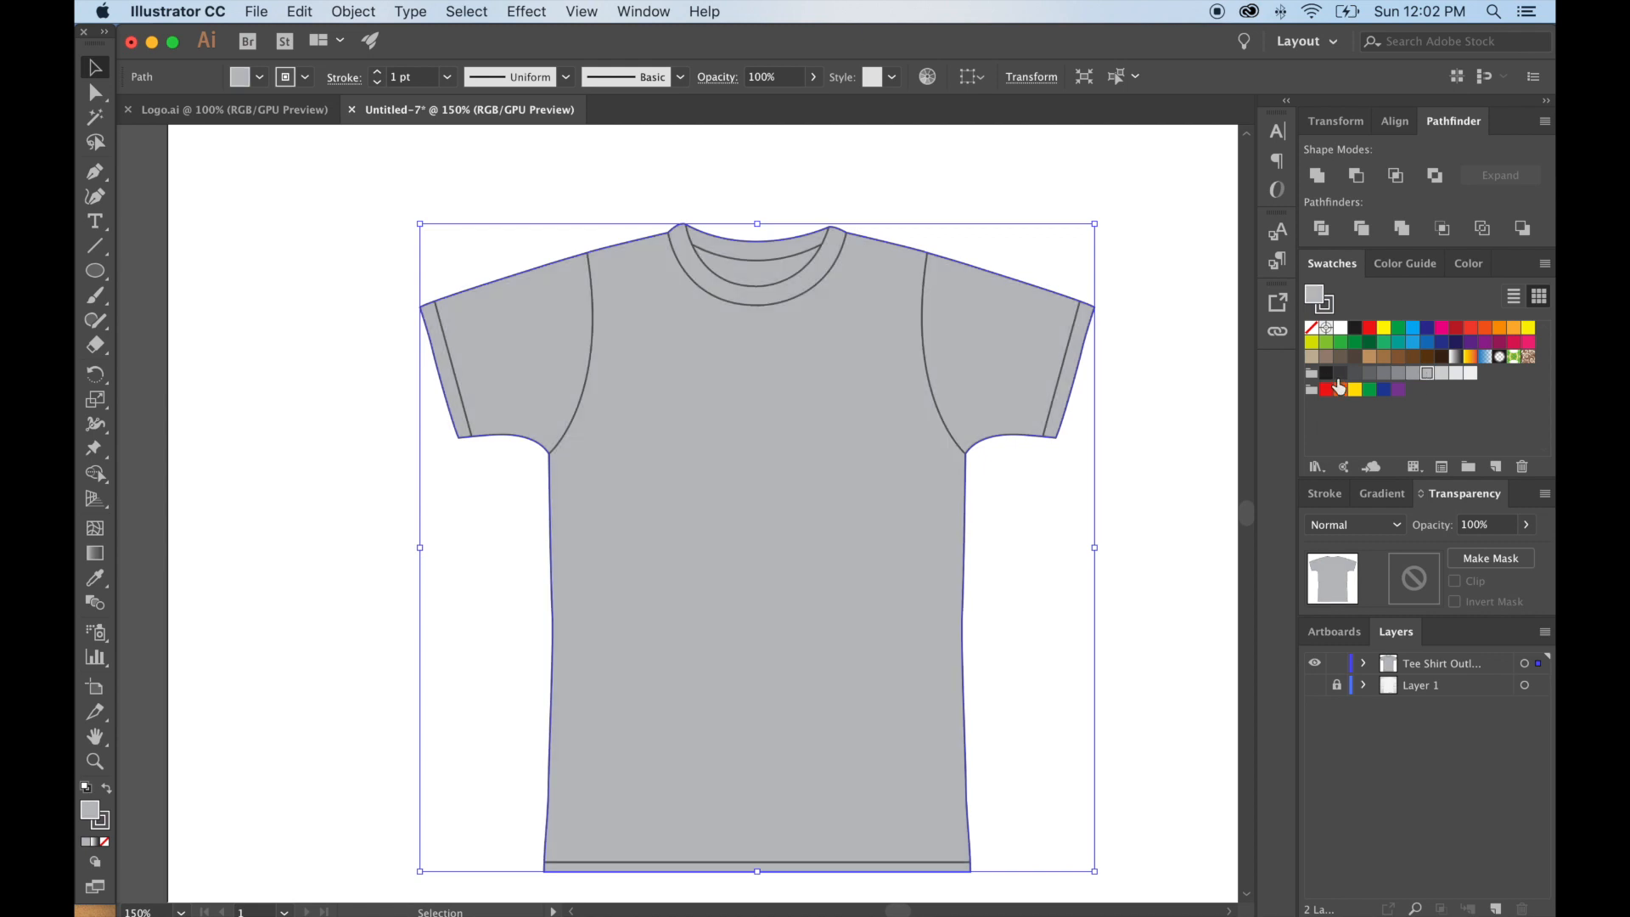
{"action": "left_click", "coordinate": [1339, 373]}
{"action": "left_click", "coordinate": [1470, 374]}
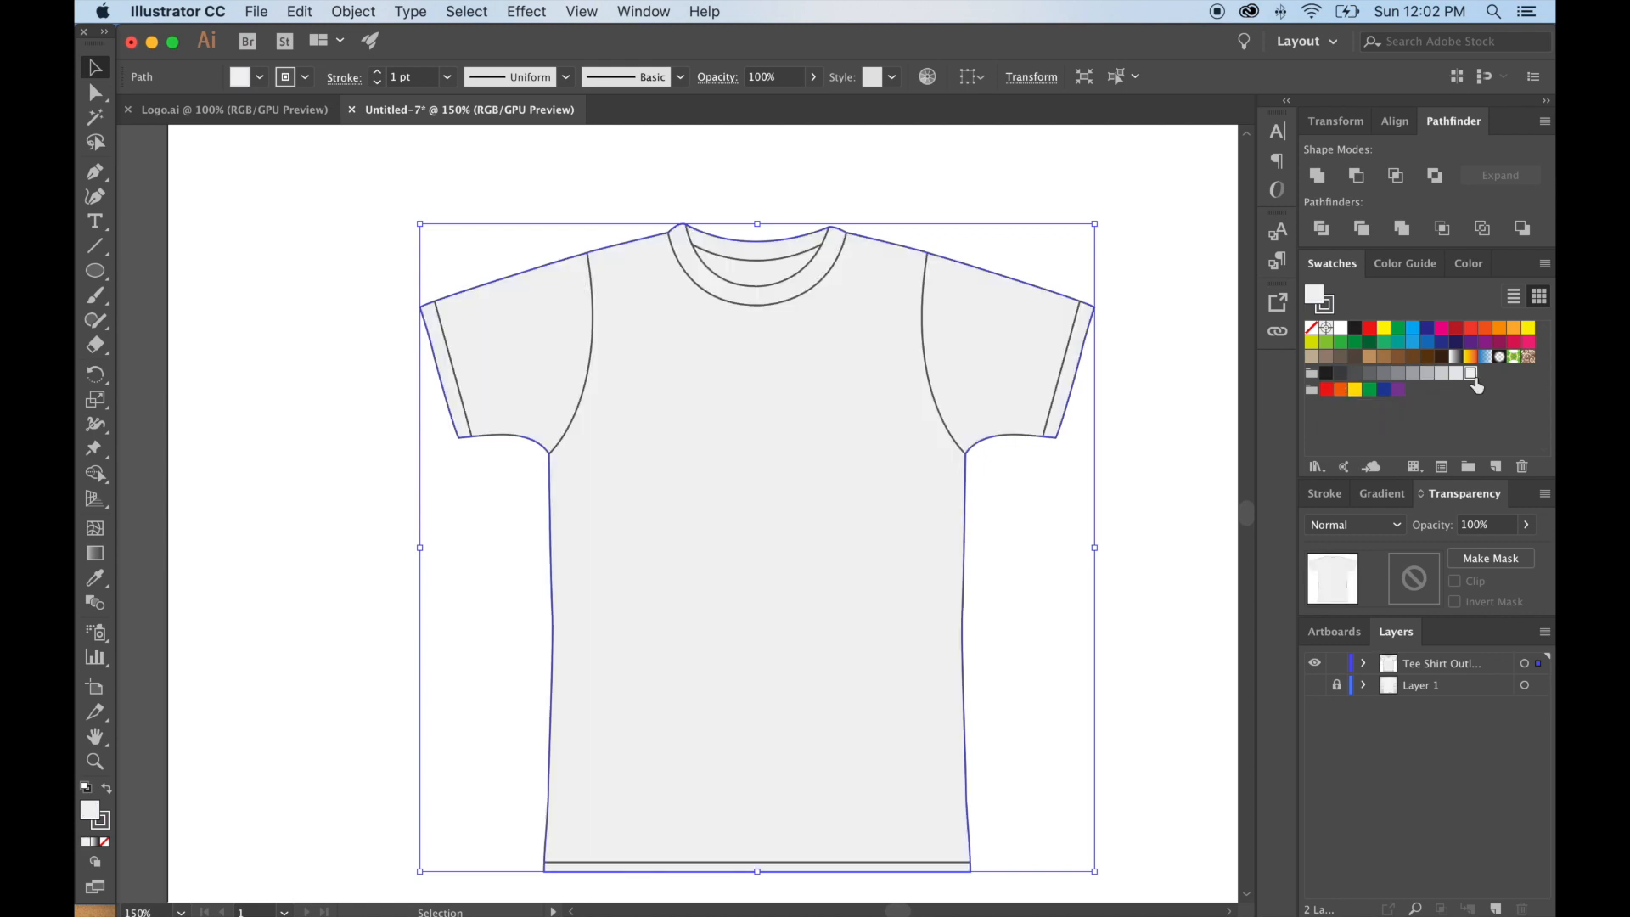
{"action": "left_click", "coordinate": [1427, 343]}
{"action": "left_click", "coordinate": [1355, 330]}
{"action": "left_click", "coordinate": [1339, 331]}
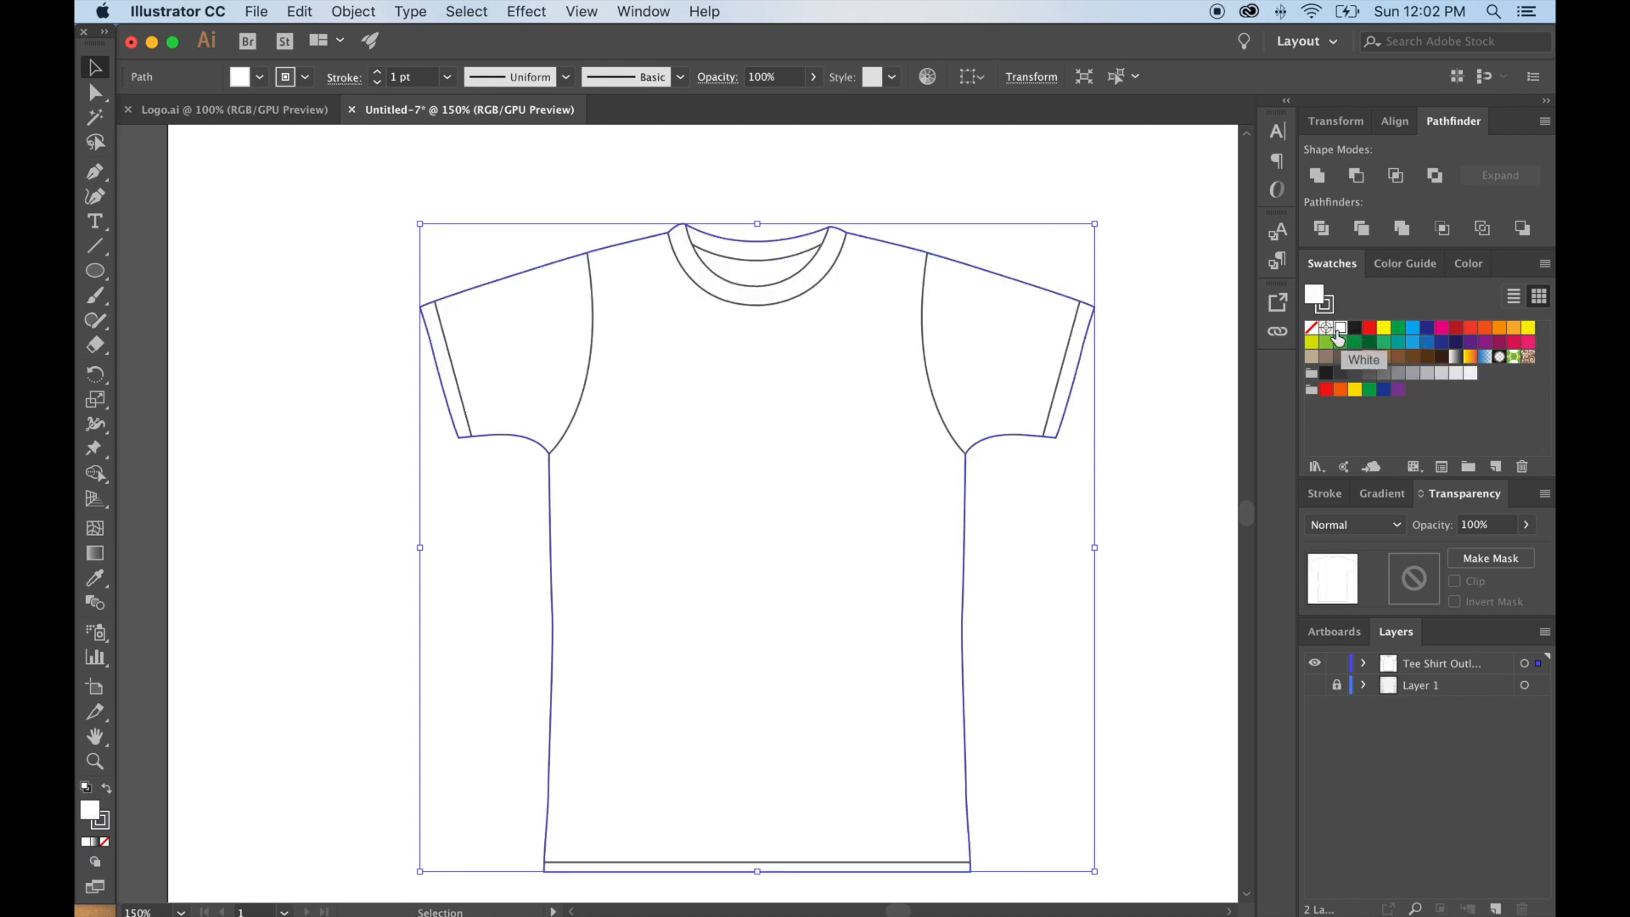
{"action": "left_click", "coordinate": [1185, 330]}
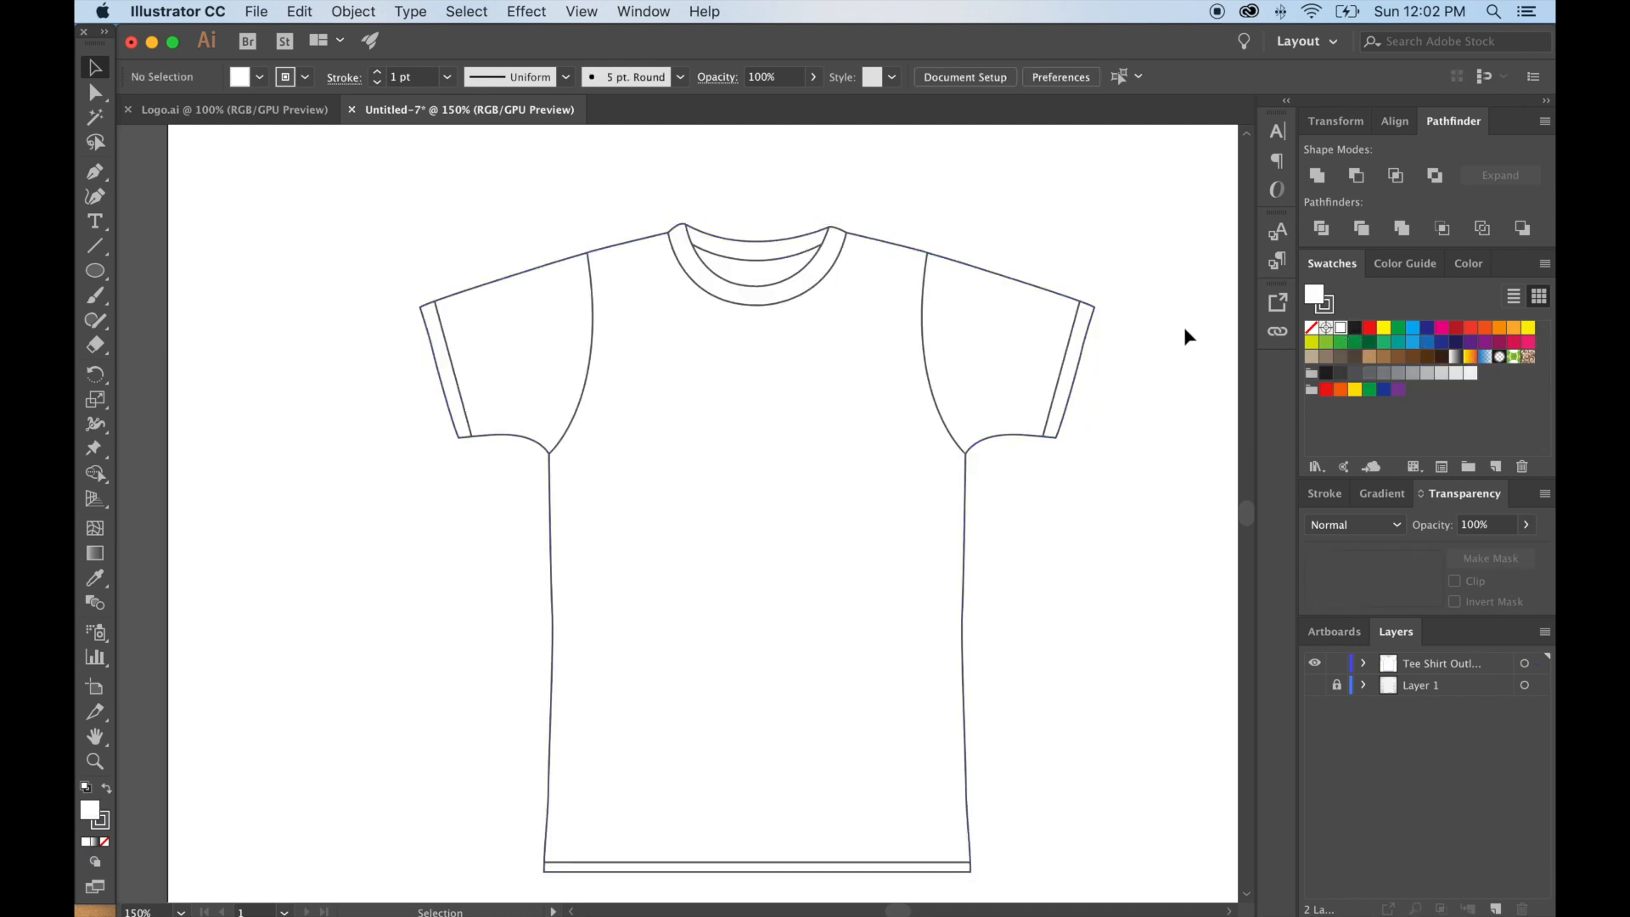
Show the T-shirt photo layer again and set the outer T-shirt outline's fill to none.
{"action": "left_click", "coordinate": [1314, 685]}
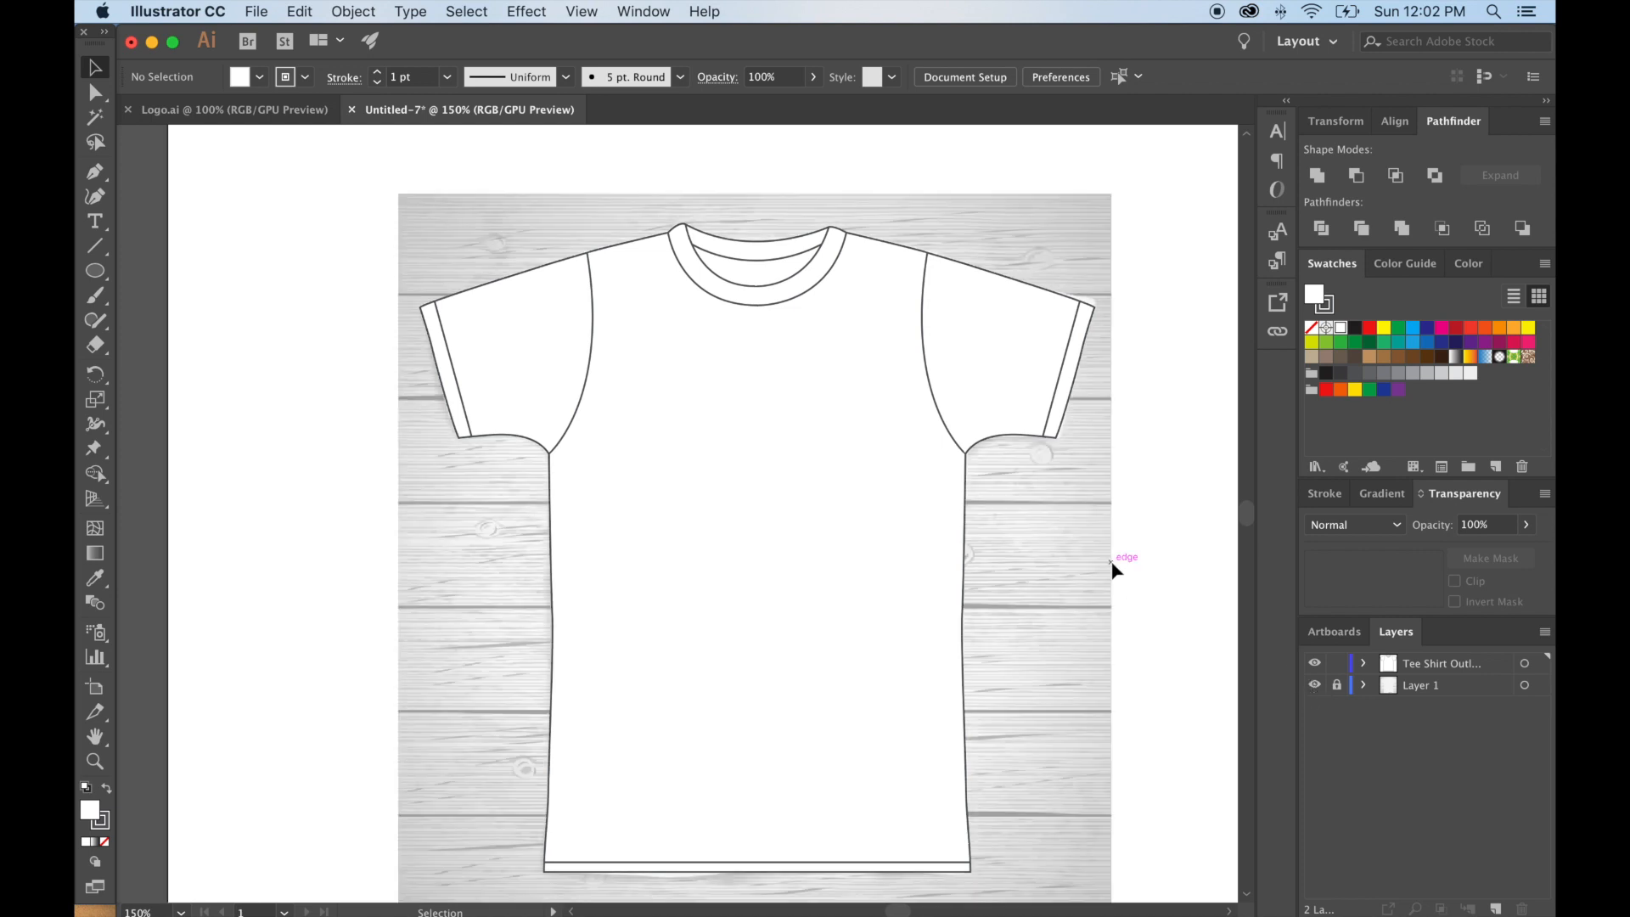
{"action": "left_click", "coordinate": [815, 489]}
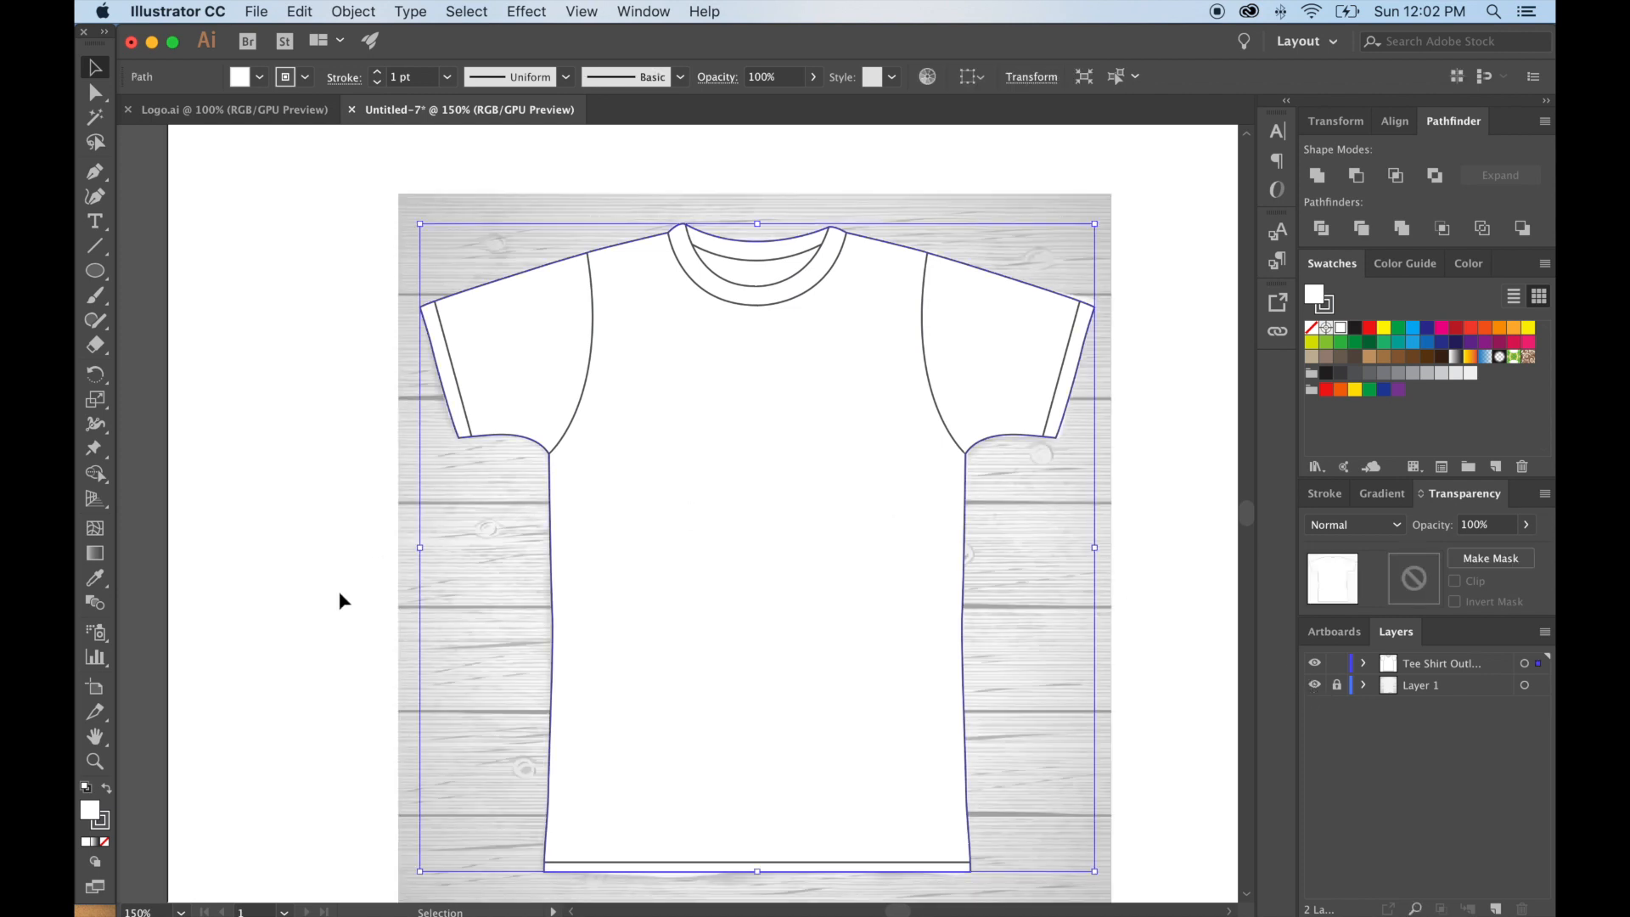
{"action": "left_click", "coordinate": [104, 842]}
{"action": "left_click", "coordinate": [265, 558]}
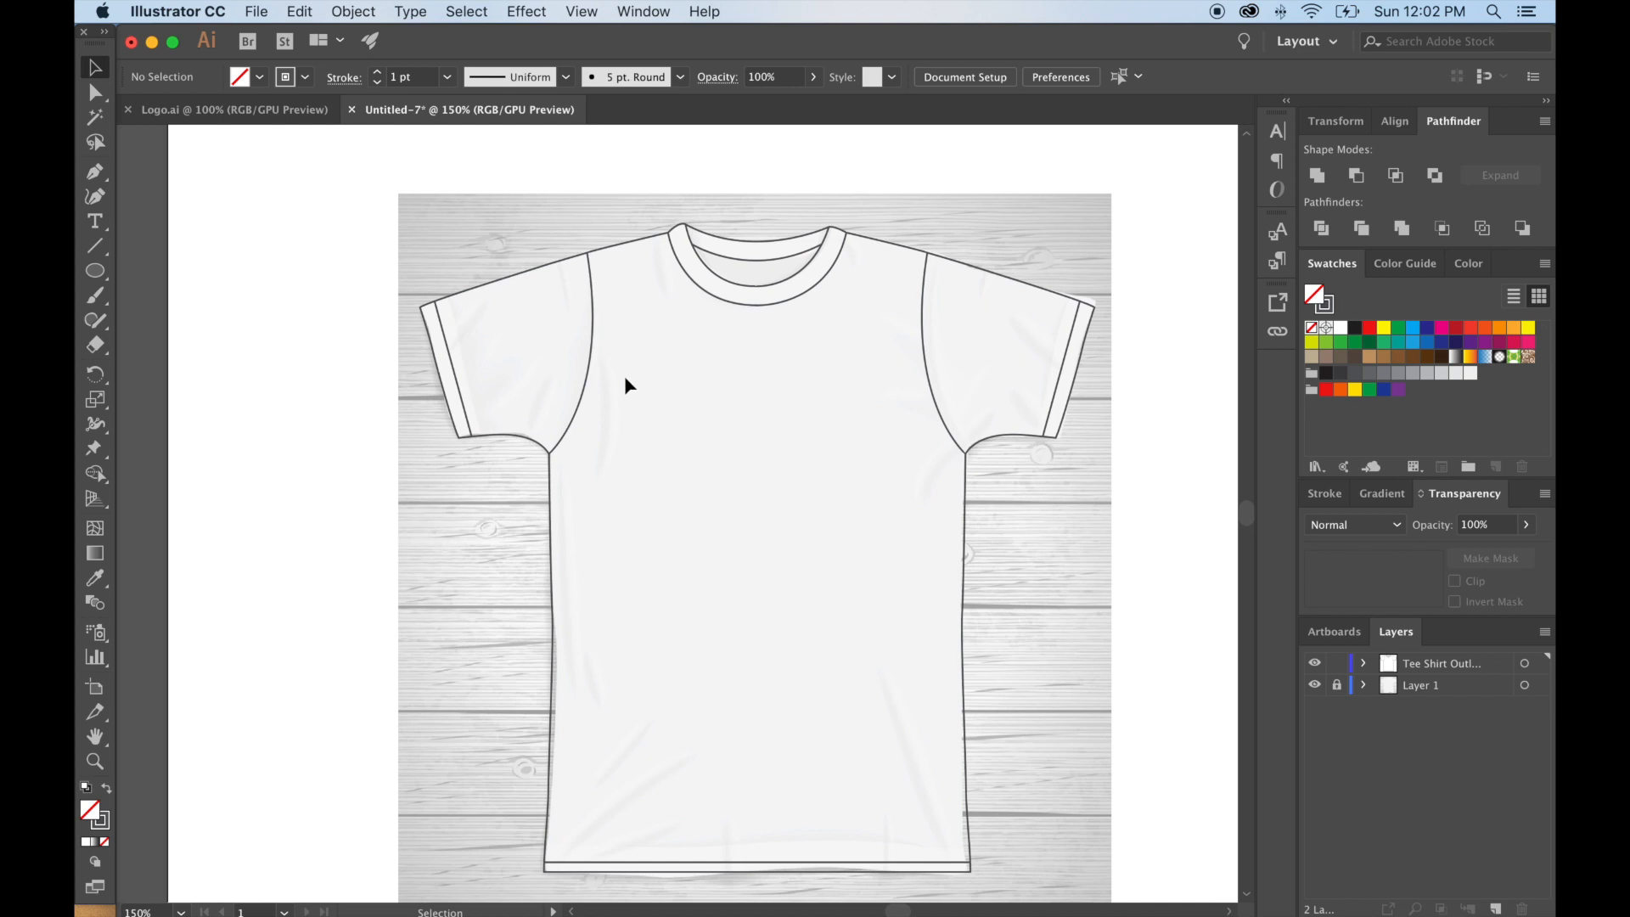
Trace the short curved fold line at the top of the left sleeve near the shoulder seam with the Pen tool.
{"action": "key", "text": "super+equal"}
{"action": "key", "text": "super+equal"}
{"action": "left_click_drag", "start_coordinate": [546, 306], "coordinate": [729, 461]}
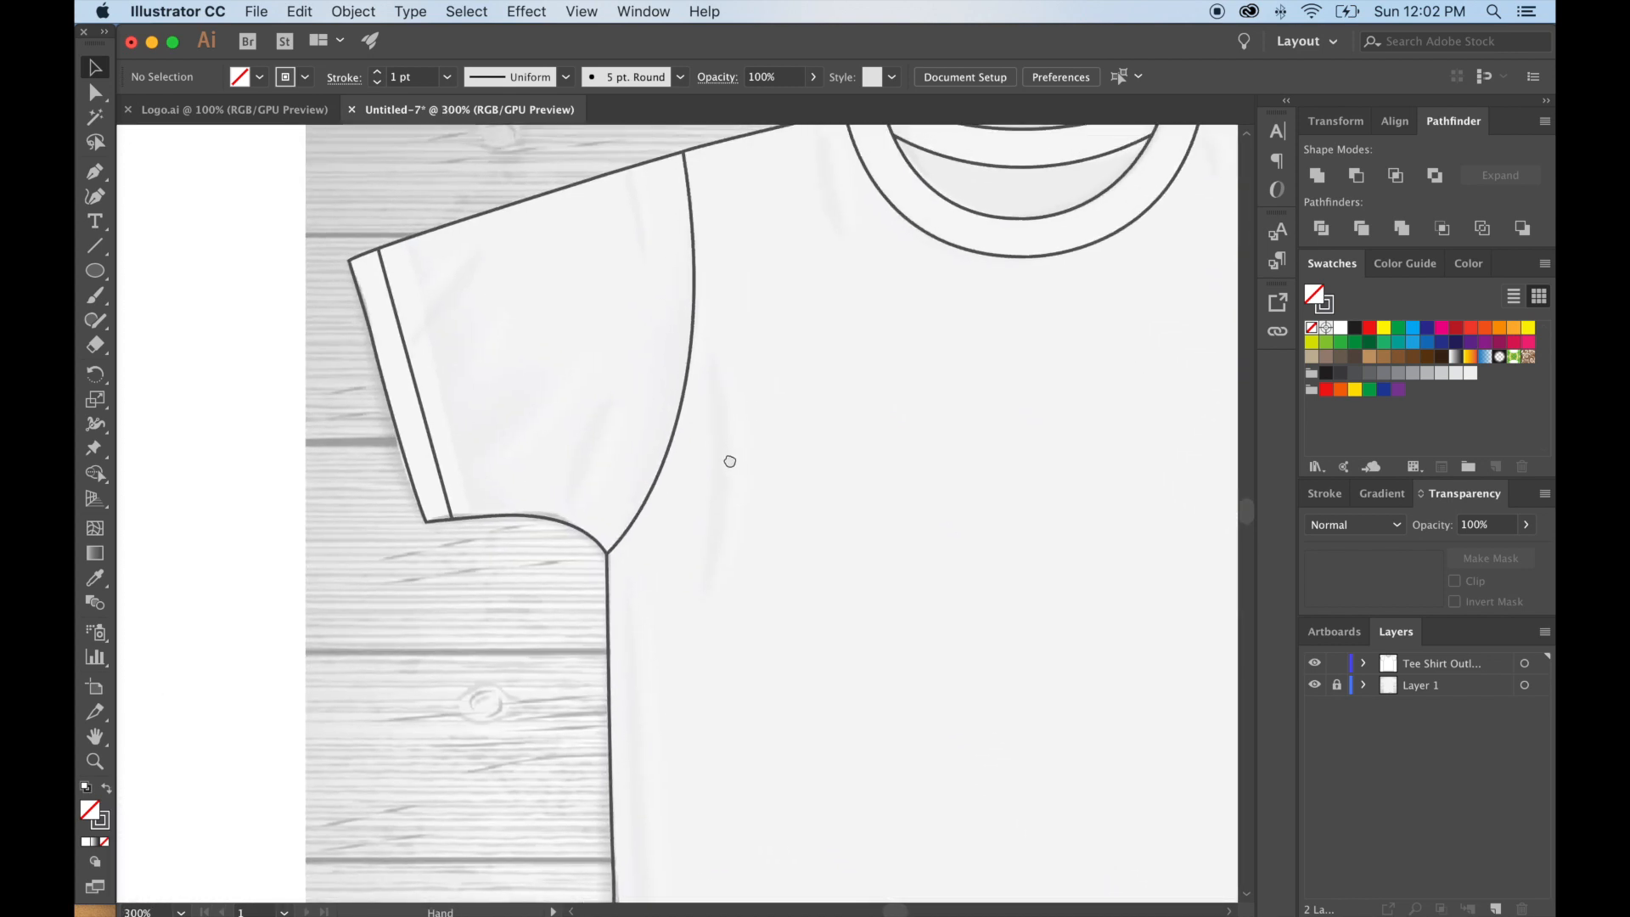
{"action": "left_click_drag", "start_coordinate": [500, 330], "coordinate": [592, 351]}
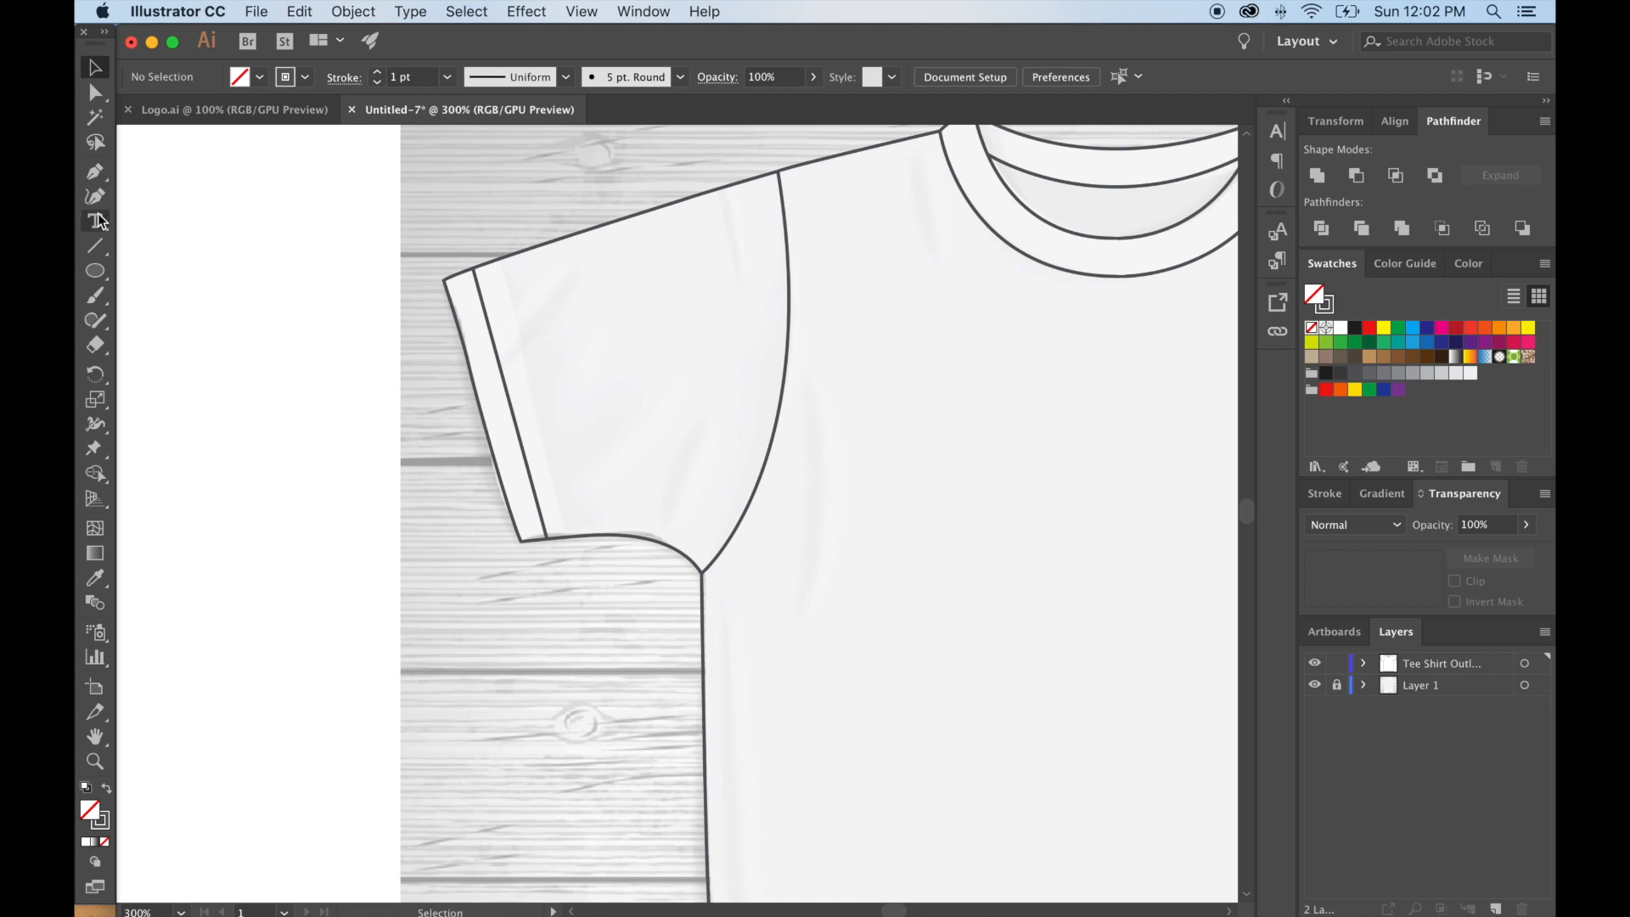
{"action": "left_click", "coordinate": [96, 171]}
{"action": "left_click", "coordinate": [727, 205]}
{"action": "left_click_drag", "start_coordinate": [735, 233], "coordinate": [732, 317]}
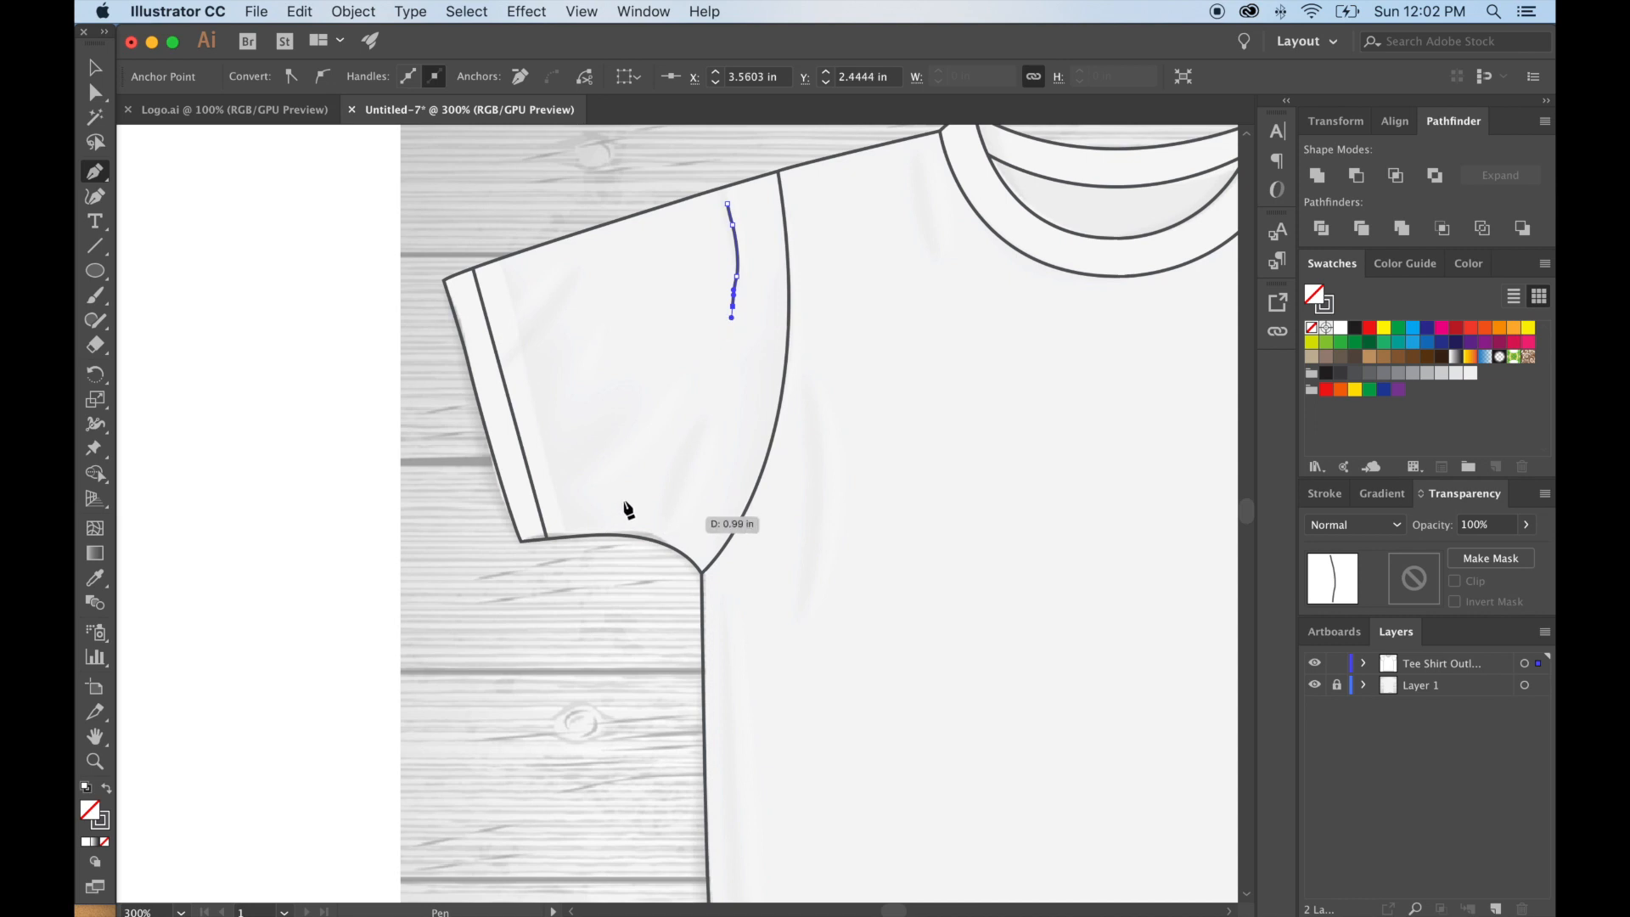
{"action": "left_click", "coordinate": [95, 67]}
{"action": "left_click", "coordinate": [280, 277]}
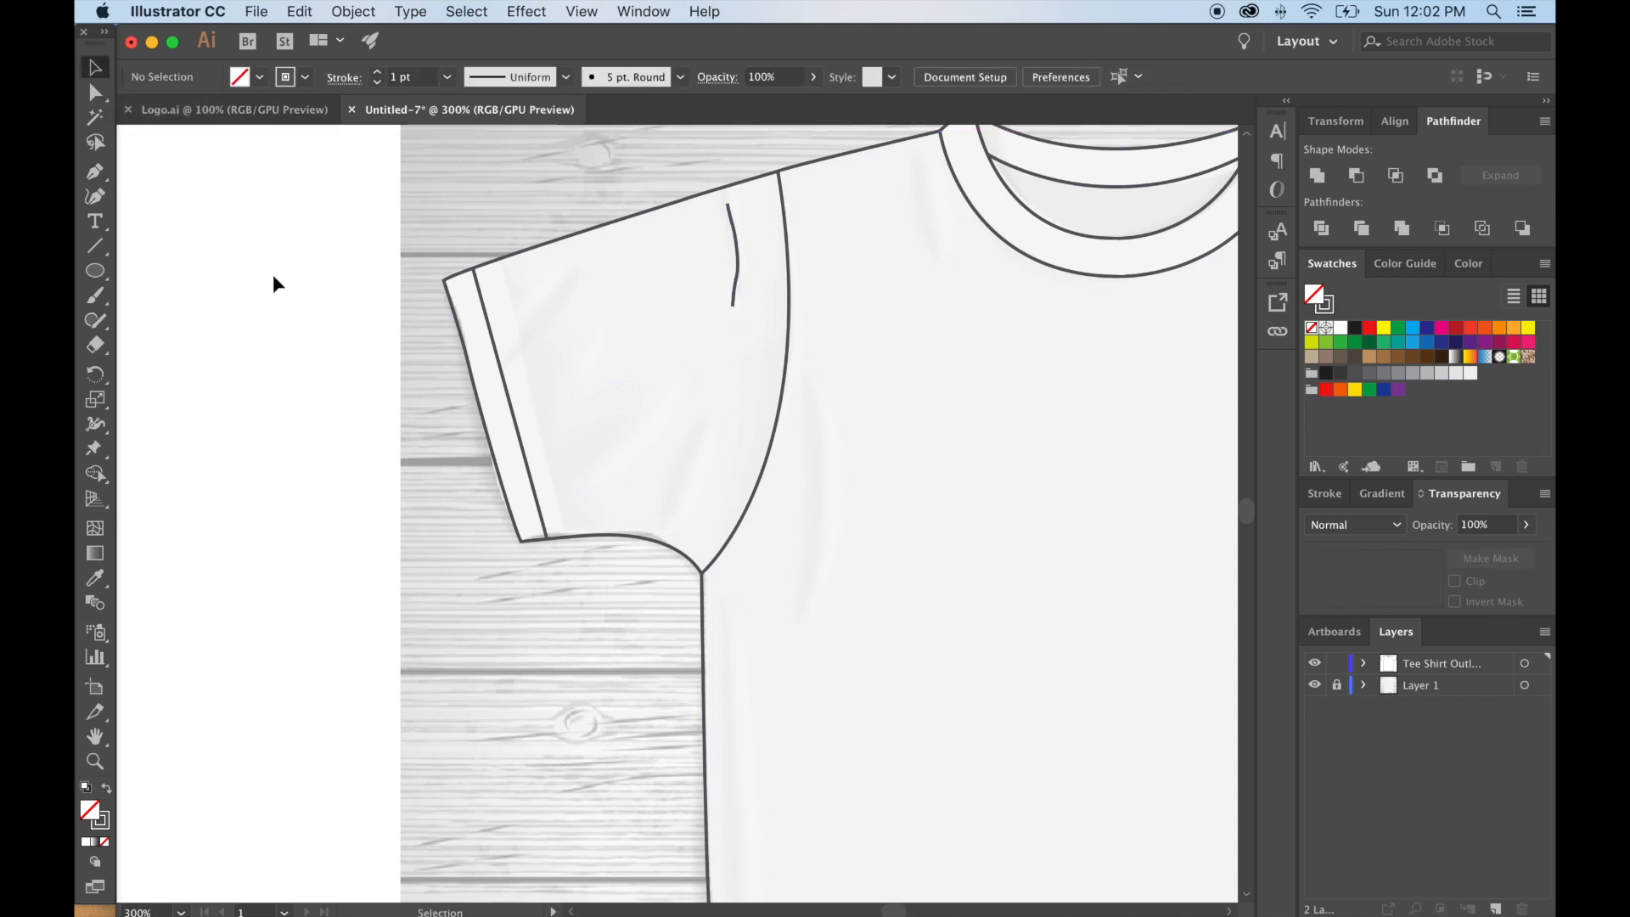
Trace the V-shaped crease at the bottom of the left sleeve near the underarm as an open path and deselect it.
{"action": "left_click", "coordinate": [96, 174]}
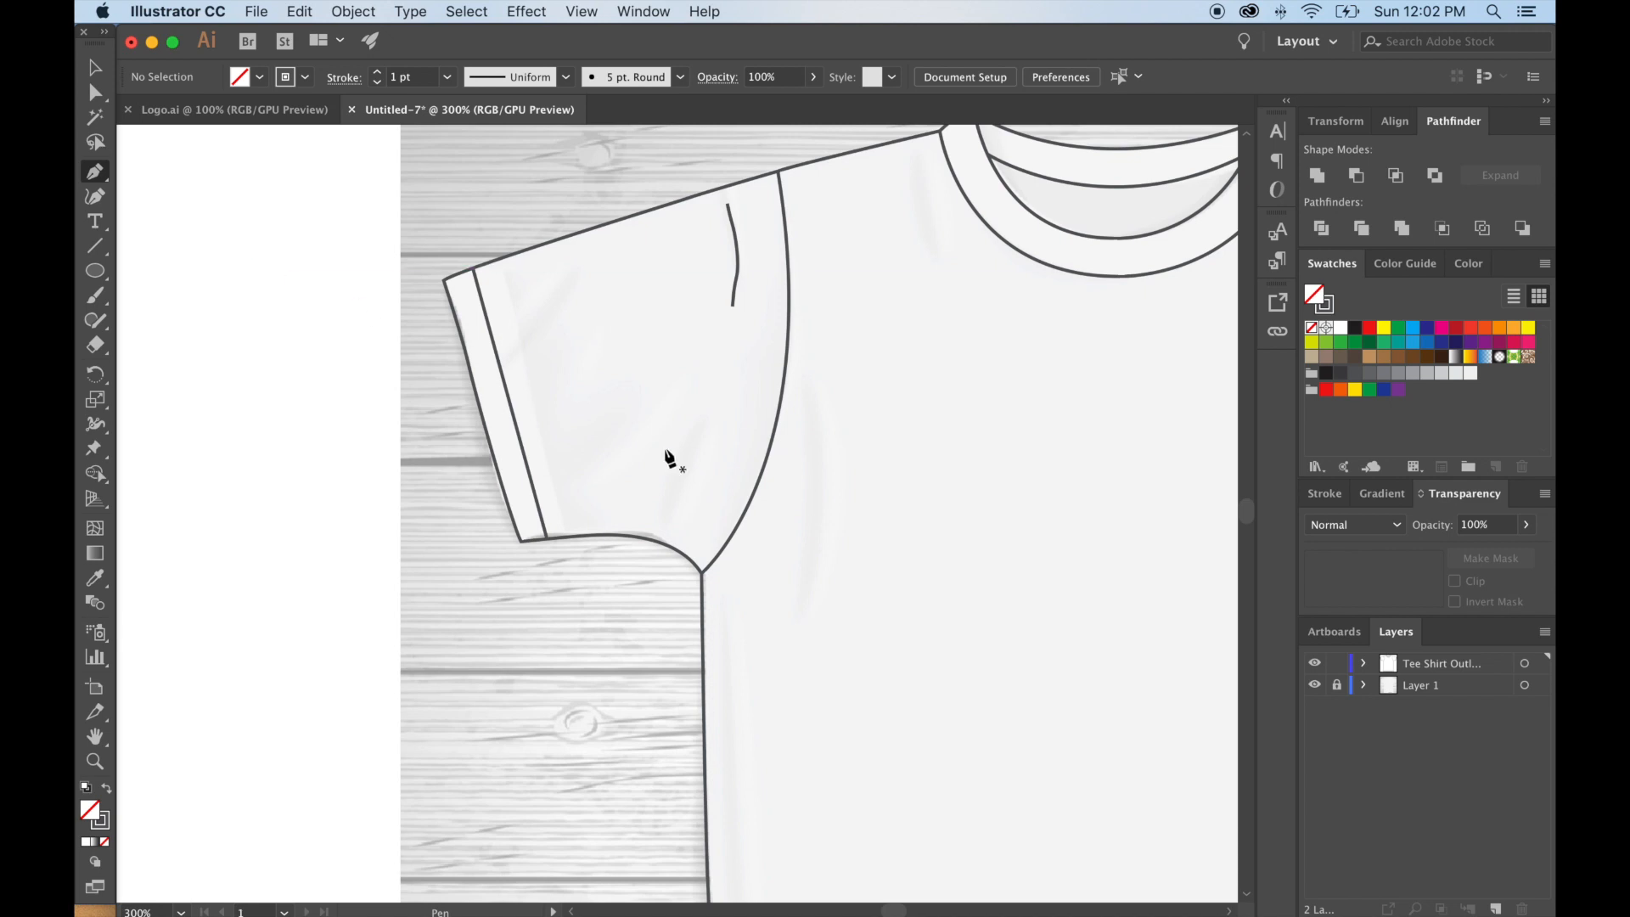
{"action": "left_click_drag", "start_coordinate": [647, 501], "coordinate": [698, 436]}
{"action": "left_click", "coordinate": [649, 516]}
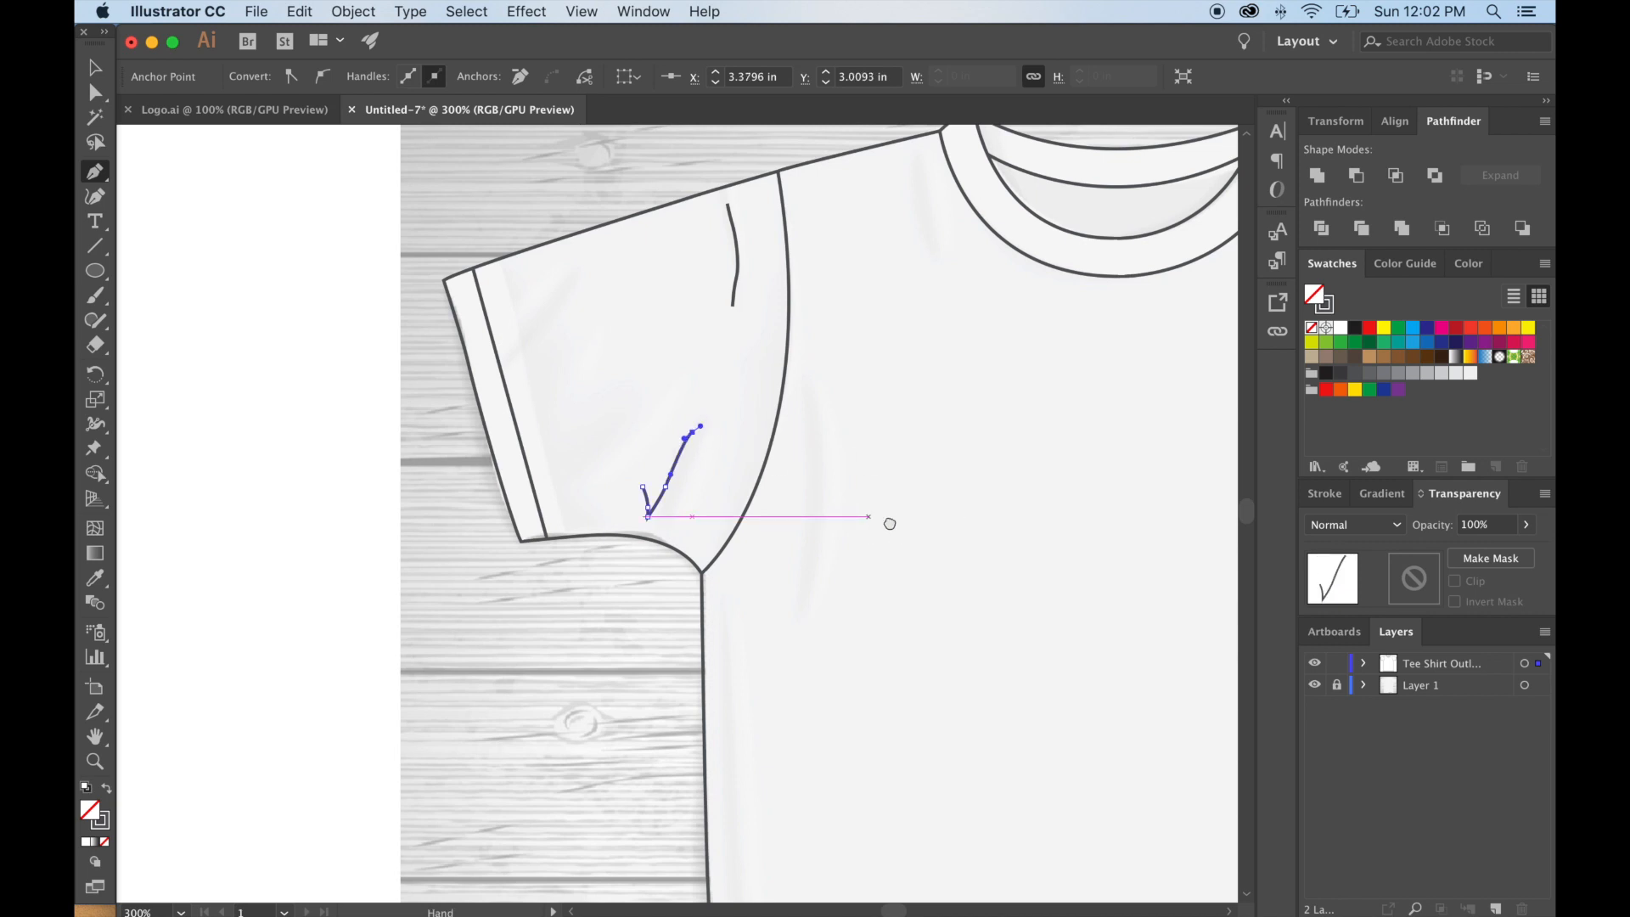
{"action": "left_click_drag", "start_coordinate": [888, 520], "coordinate": [744, 368]}
{"action": "left_click", "coordinate": [665, 470]}
{"action": "key", "text": "super+z"}
{"action": "left_click", "coordinate": [95, 67]}
{"action": "left_click", "coordinate": [266, 250]}
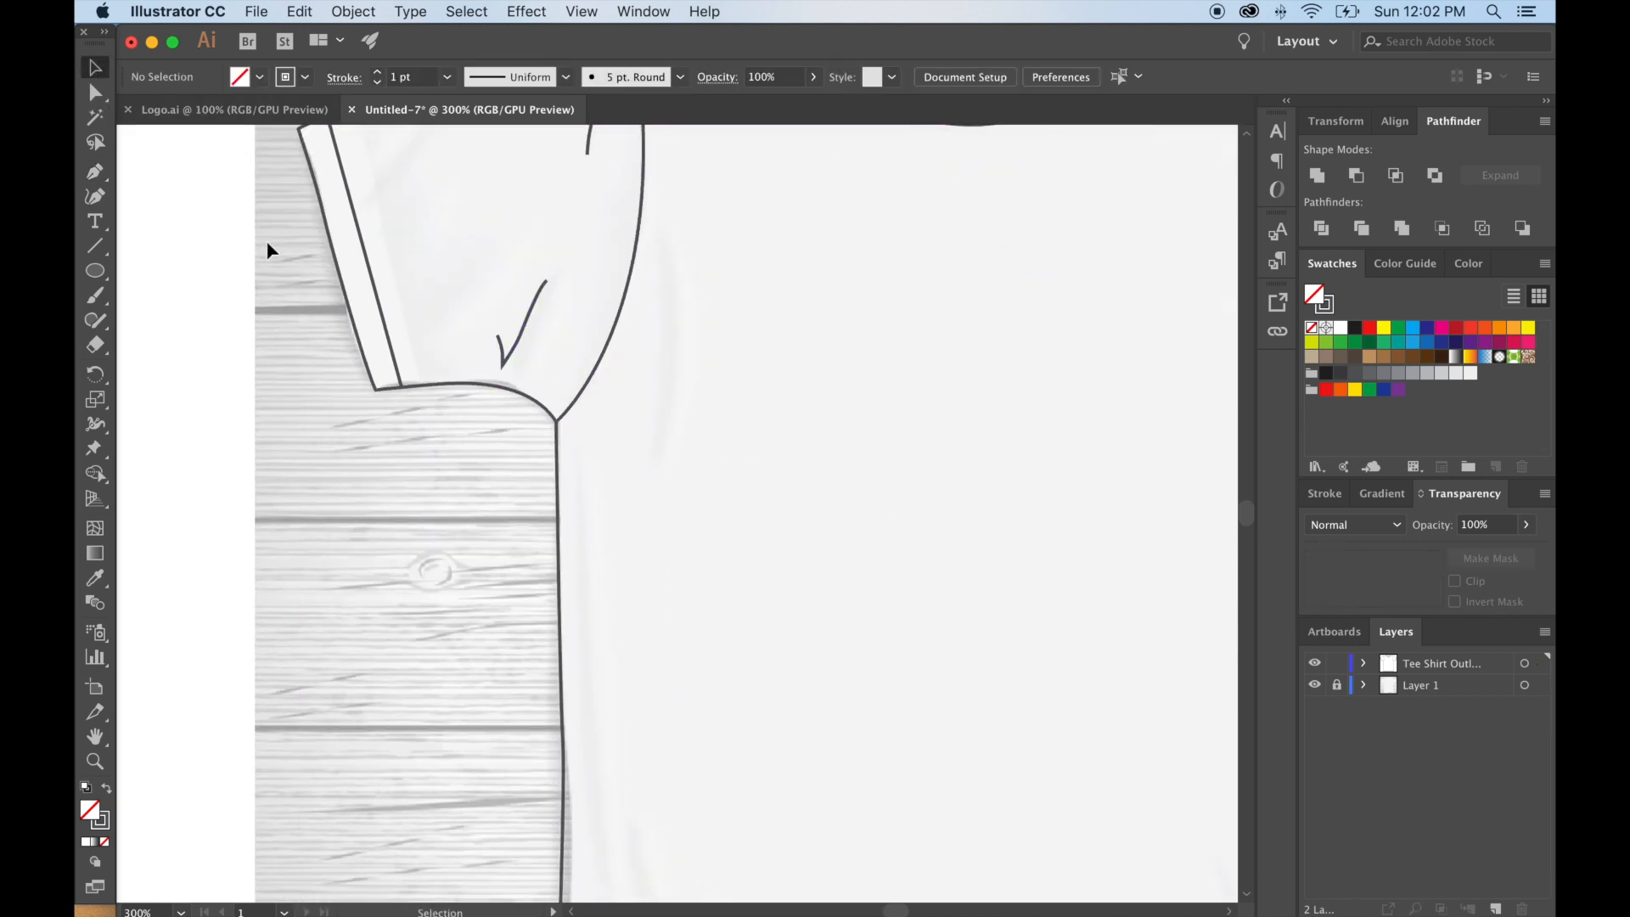
Trace the long curved fold line on the shirt body beside the left armhole seam and deselect it.
{"action": "left_click", "coordinate": [95, 173]}
{"action": "left_click_drag", "start_coordinate": [658, 437], "coordinate": [664, 383]}
{"action": "left_click_drag", "start_coordinate": [669, 264], "coordinate": [662, 231]}
{"action": "left_click", "coordinate": [95, 67]}
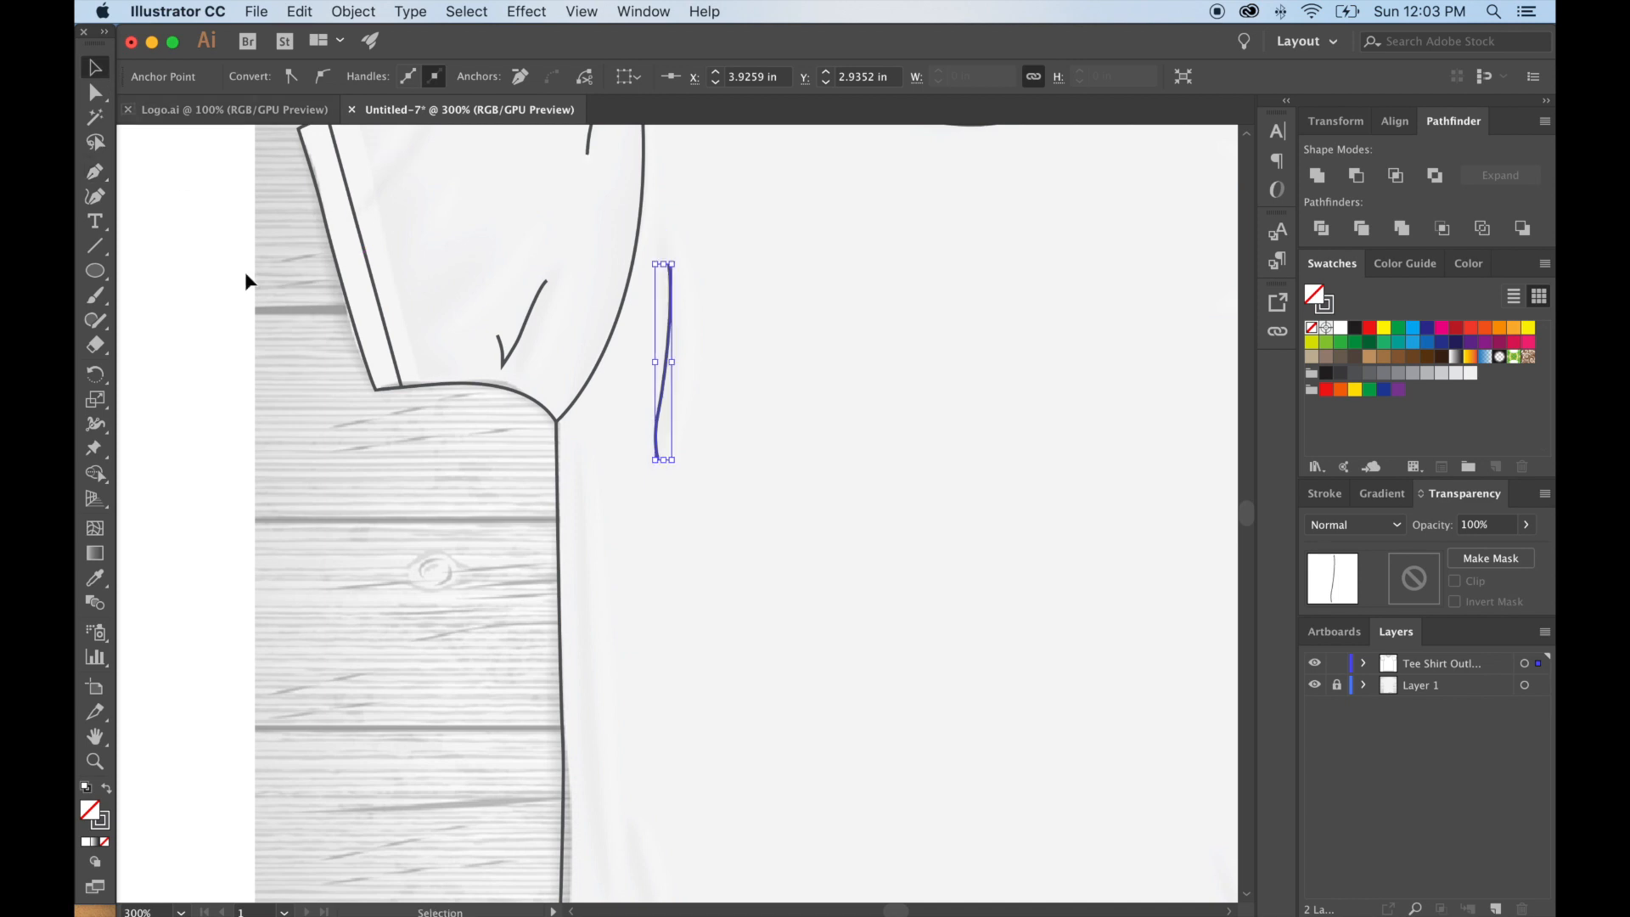
{"action": "left_click", "coordinate": [488, 528]}
Trace the long narrow V-shaped fold at the lower right of the shirt body and deselect it.
{"action": "key", "text": "super+minus"}
{"action": "key", "text": "super+minus"}
{"action": "scroll", "coordinate": [827, 576], "scroll_direction": "right", "scroll_amount": 3}
{"action": "scroll", "coordinate": [826, 576], "scroll_direction": "down", "scroll_amount": 2}
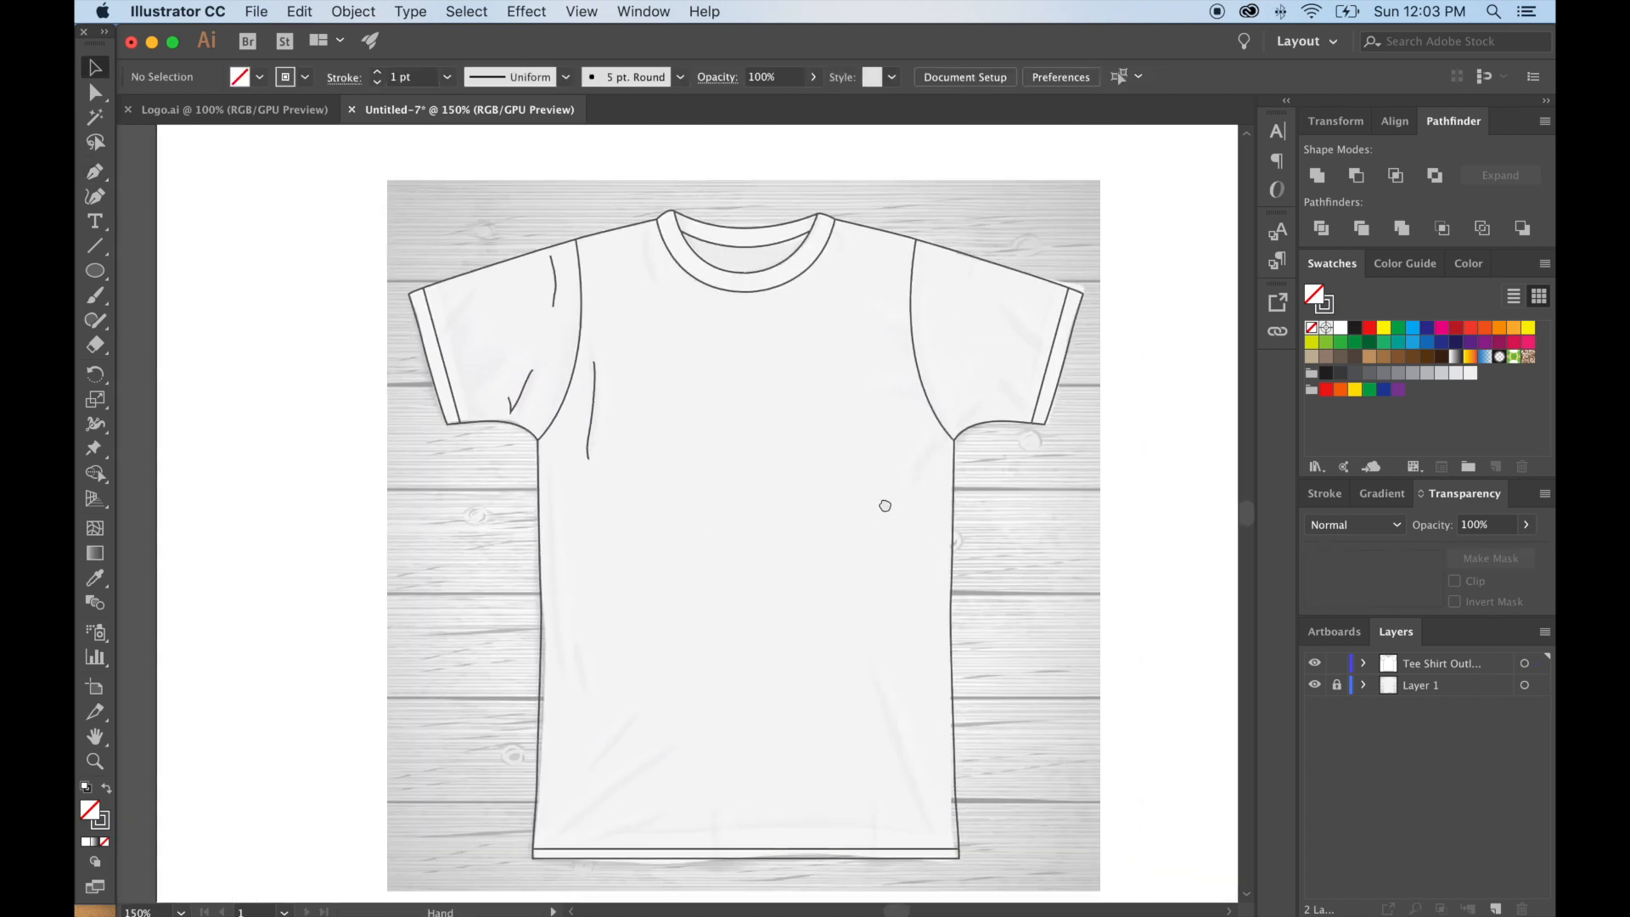
{"action": "left_click", "coordinate": [95, 171]}
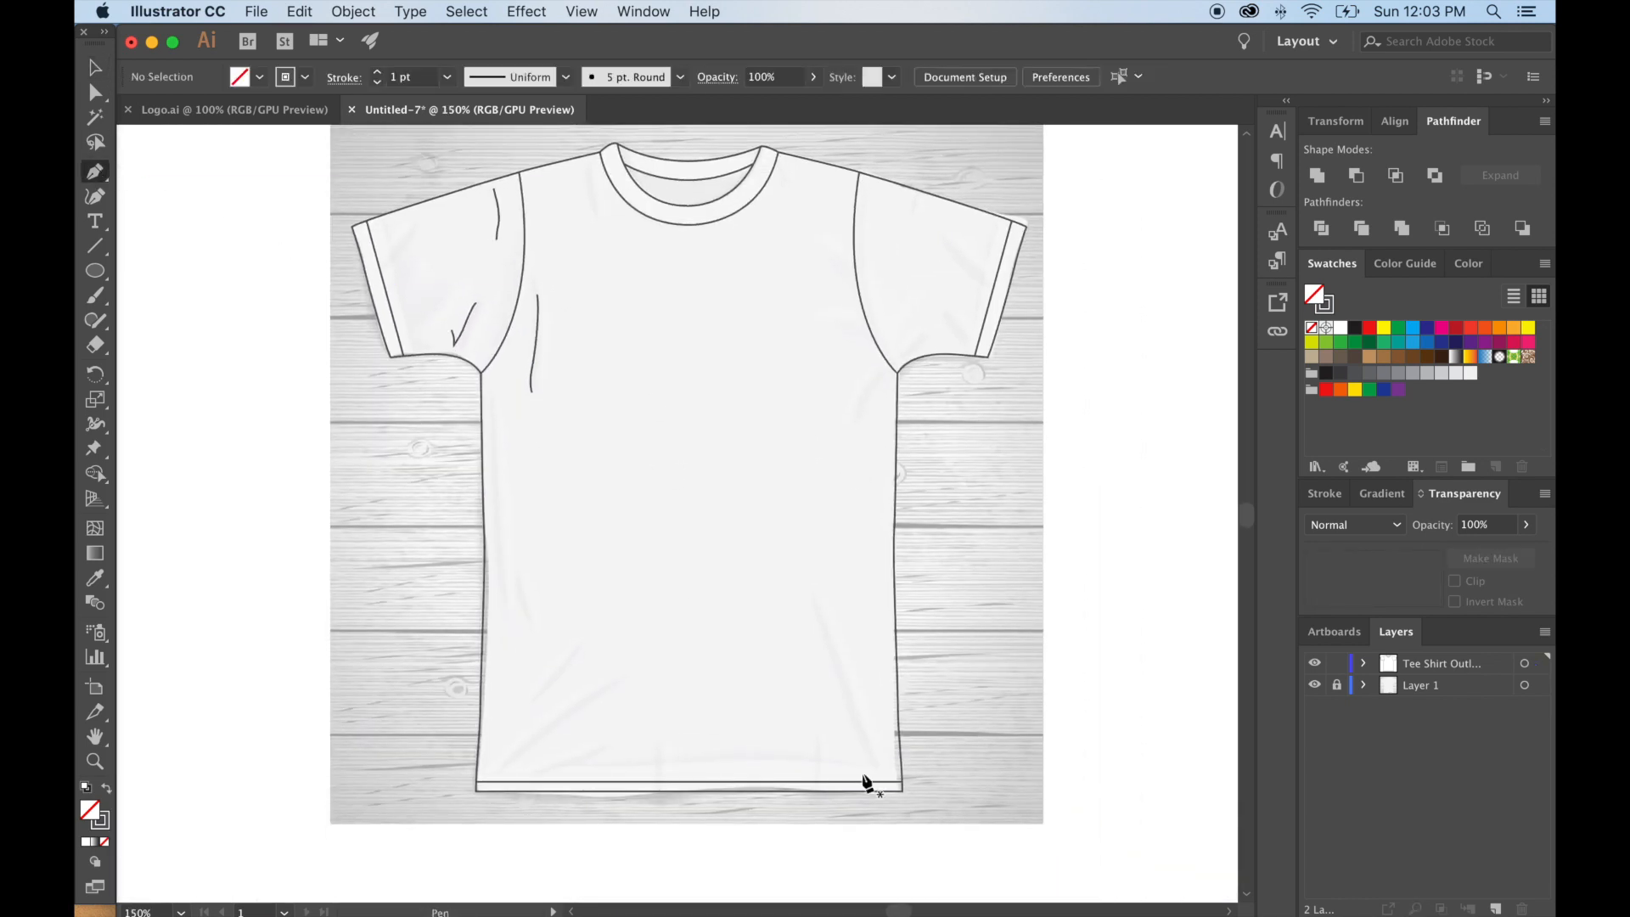
{"action": "left_click", "coordinate": [869, 762]}
{"action": "left_click_drag", "start_coordinate": [827, 660], "coordinate": [800, 584]}
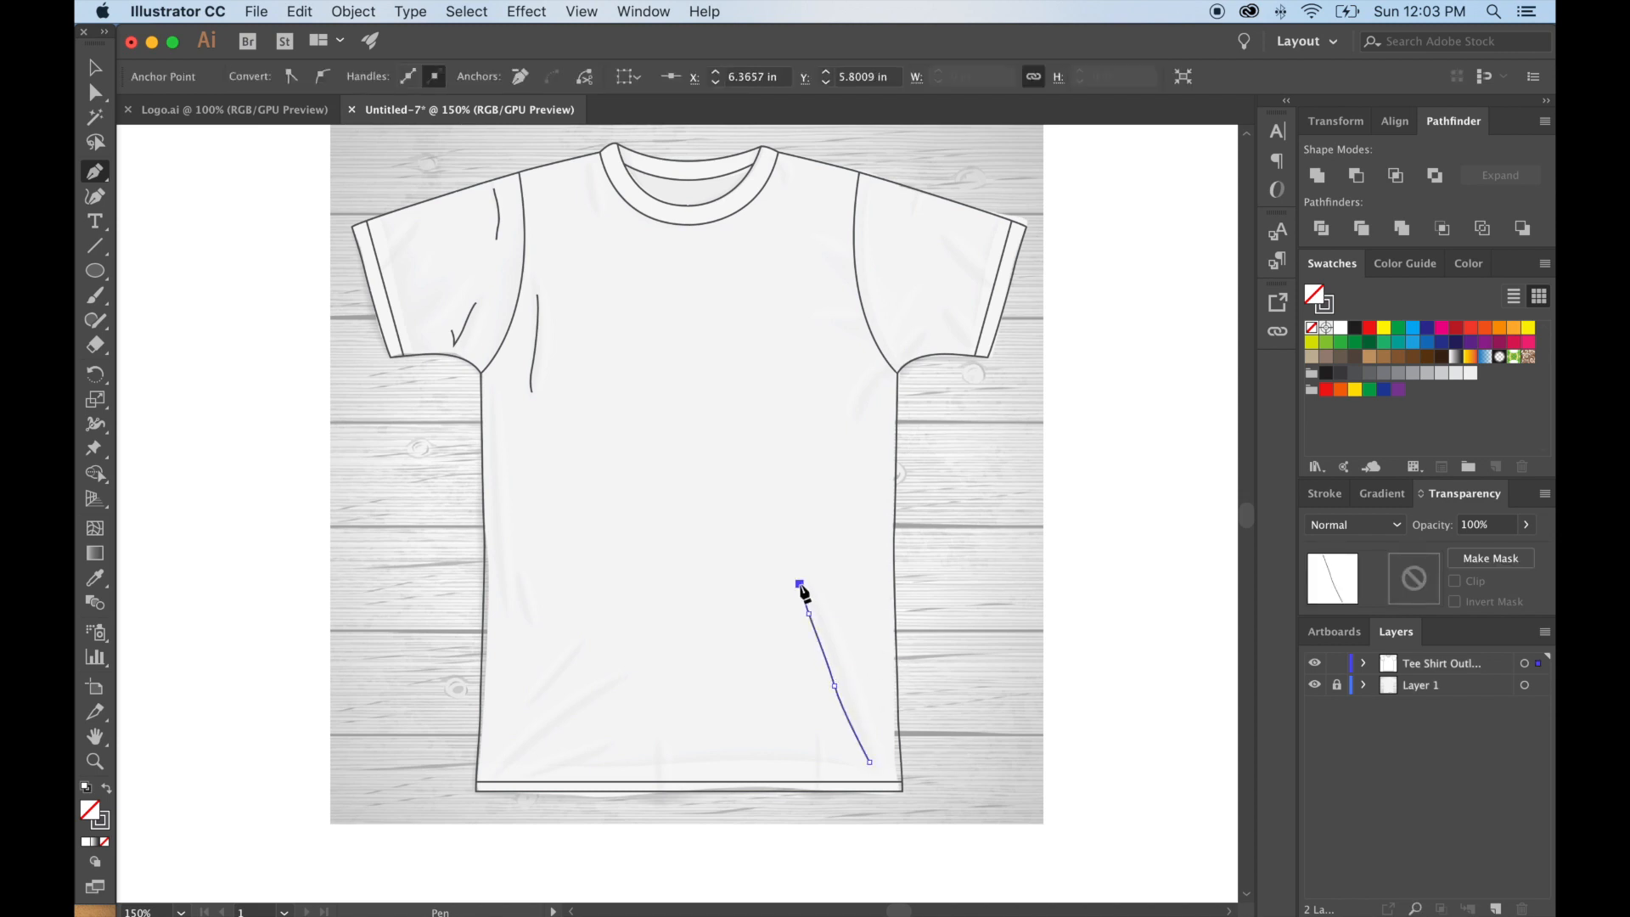
{"action": "left_click_drag", "start_coordinate": [864, 722], "coordinate": [865, 722]}
{"action": "key", "text": "v"}
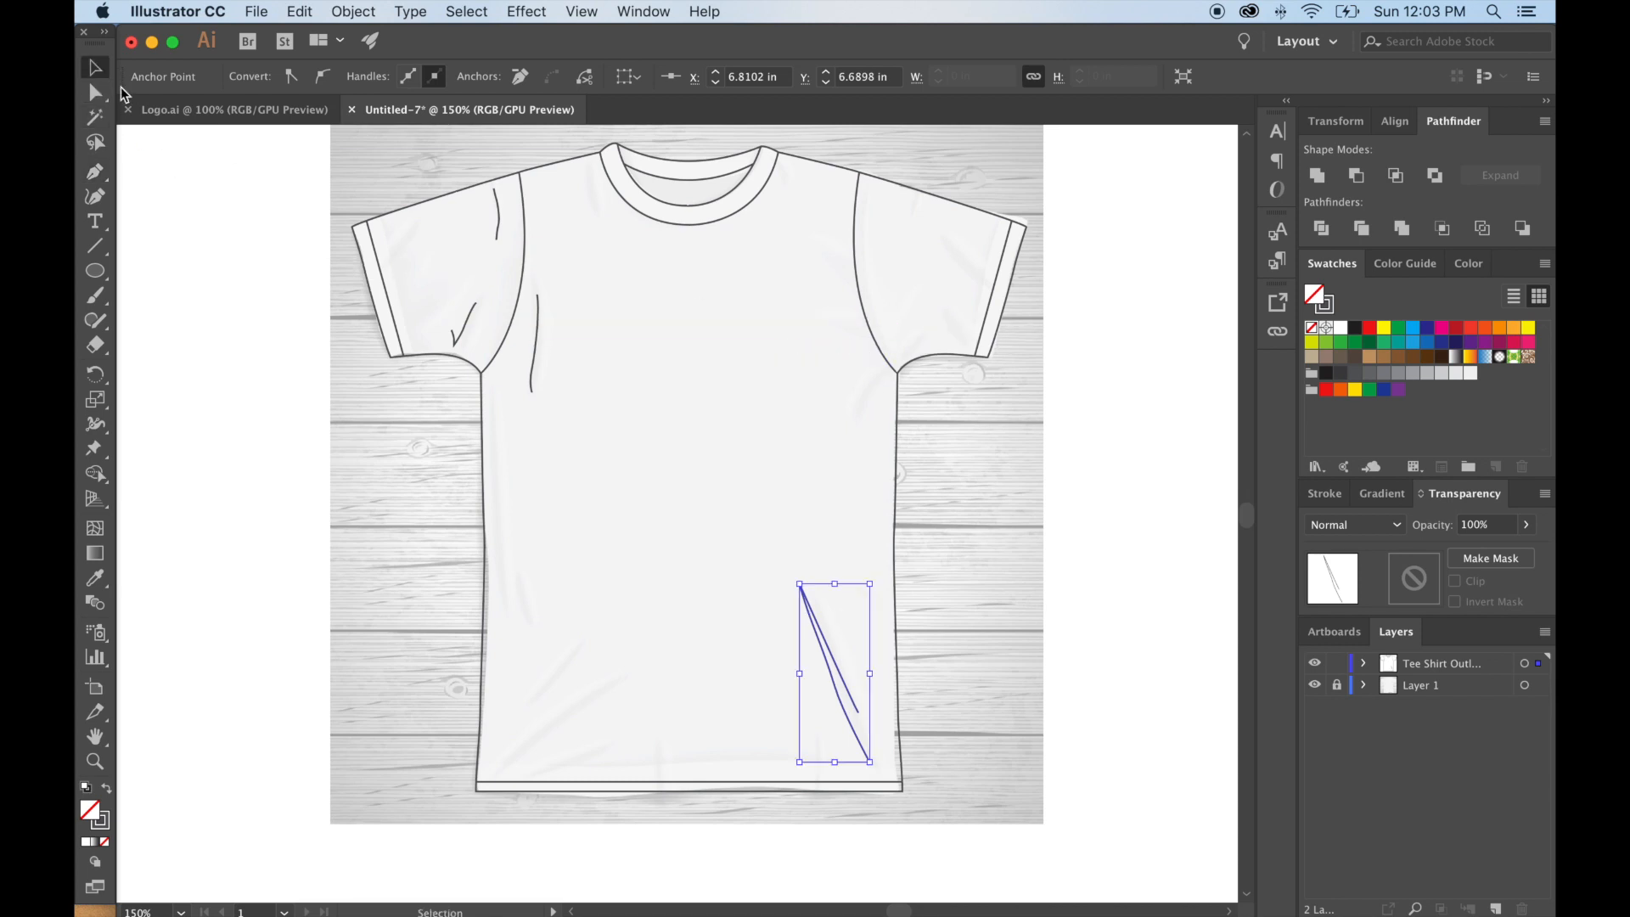
{"action": "left_click", "coordinate": [135, 184]}
Trace two separate diagonal fold lines at the lower left of the shirt body above the hem.
{"action": "left_click", "coordinate": [94, 171]}
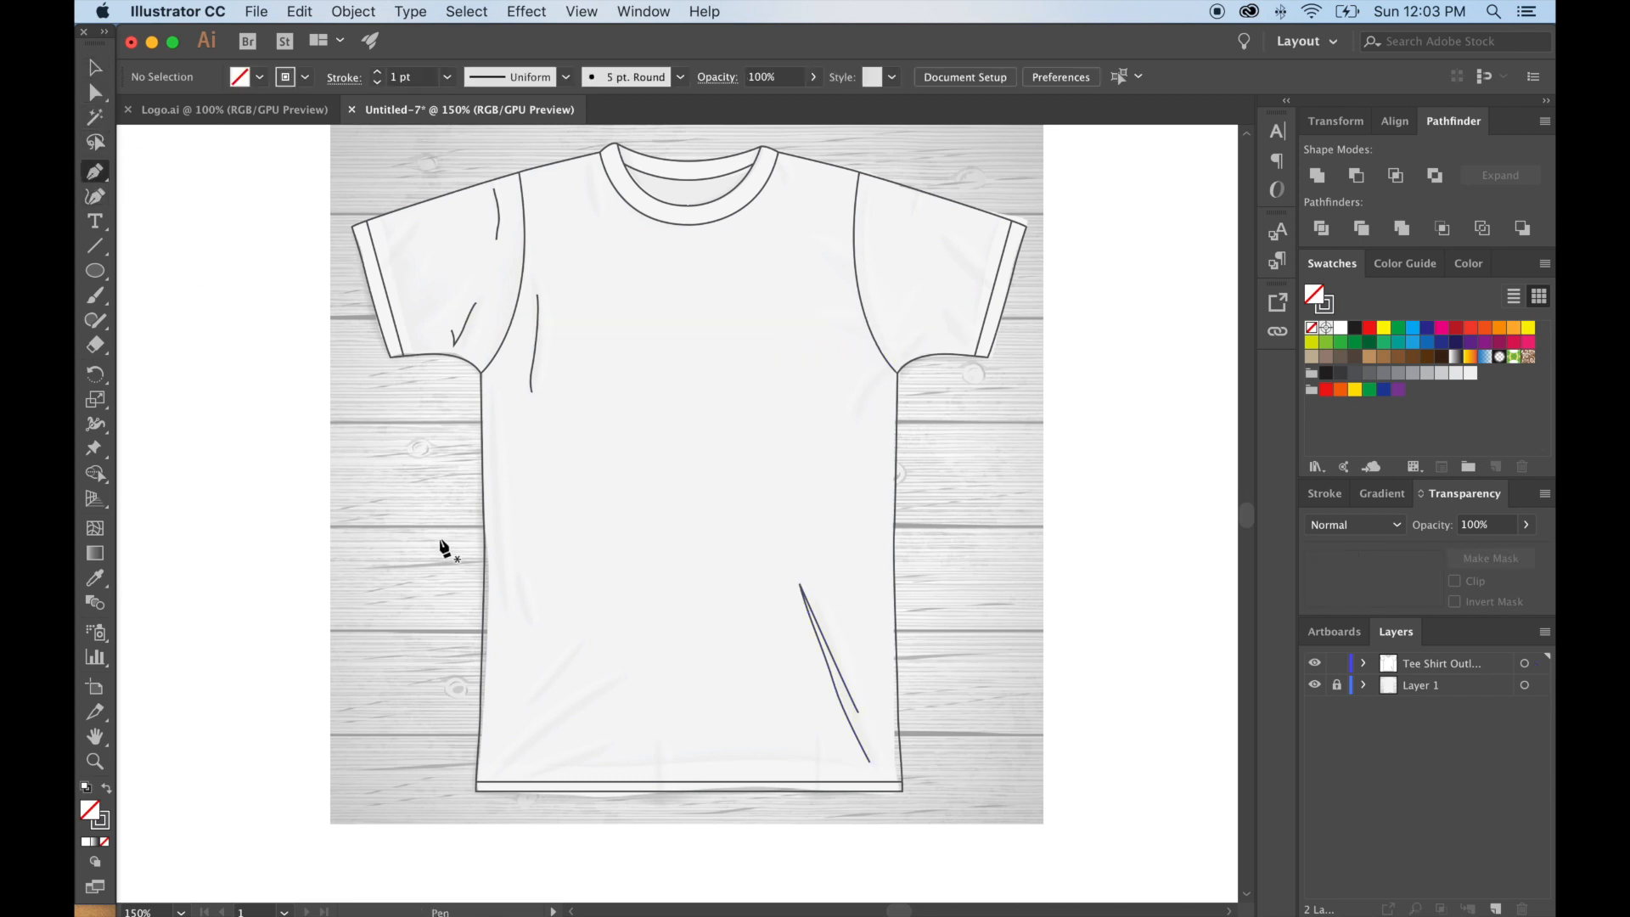
{"action": "left_click_drag", "start_coordinate": [524, 706], "coordinate": [590, 626]}
{"action": "left_click", "coordinate": [527, 758], "text": "super"}
{"action": "left_click", "coordinate": [508, 762]}
{"action": "left_click", "coordinate": [538, 736]}
{"action": "left_click_drag", "start_coordinate": [538, 736], "coordinate": [618, 689]}
{"action": "left_click", "coordinate": [788, 367], "text": "super"}
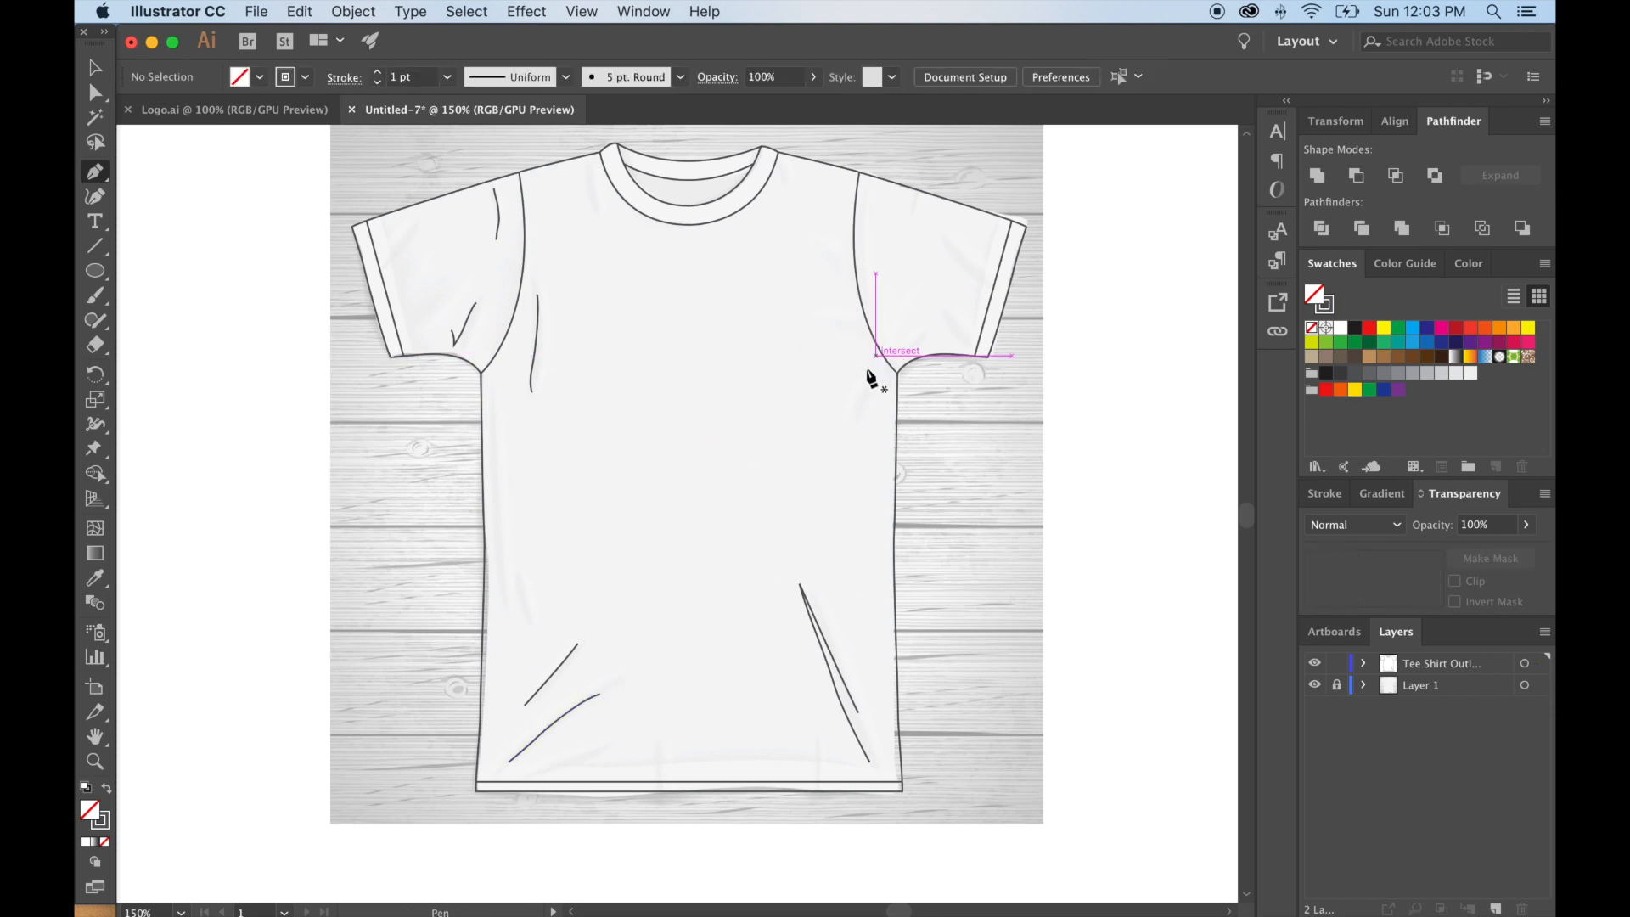
Draw a V-shaped crease at the bottom of the right sleeve near the cuff and end the path.
{"action": "left_click", "coordinate": [930, 294]}
{"action": "left_click", "coordinate": [944, 320]}
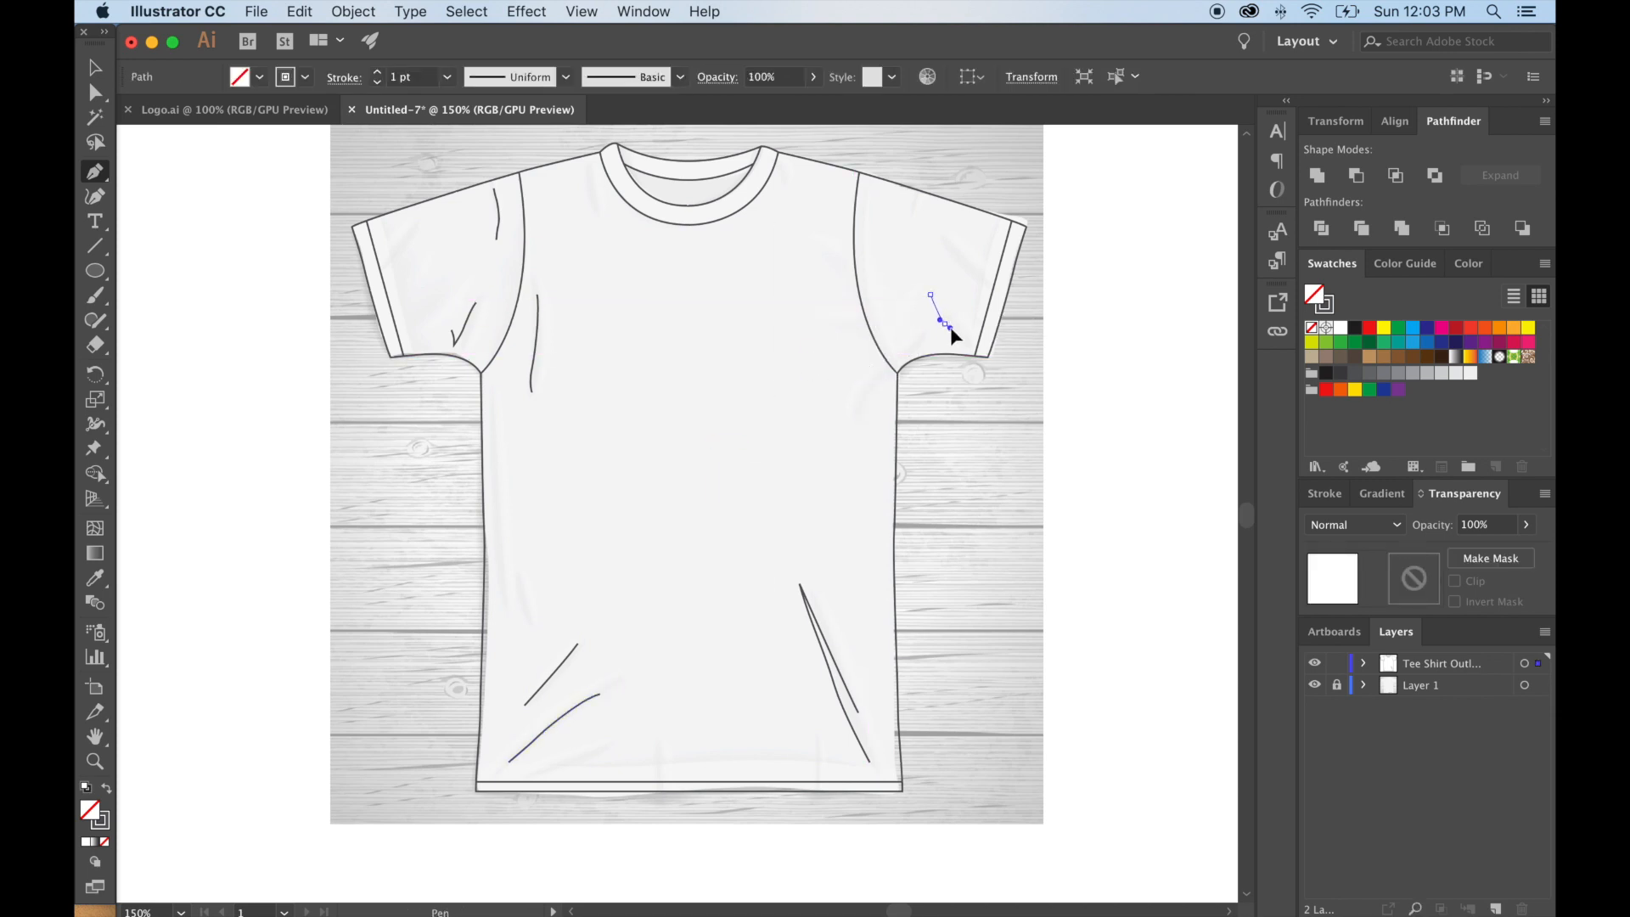
{"action": "left_click_drag", "start_coordinate": [950, 329], "coordinate": [952, 332]}
{"action": "left_click", "coordinate": [959, 343]}
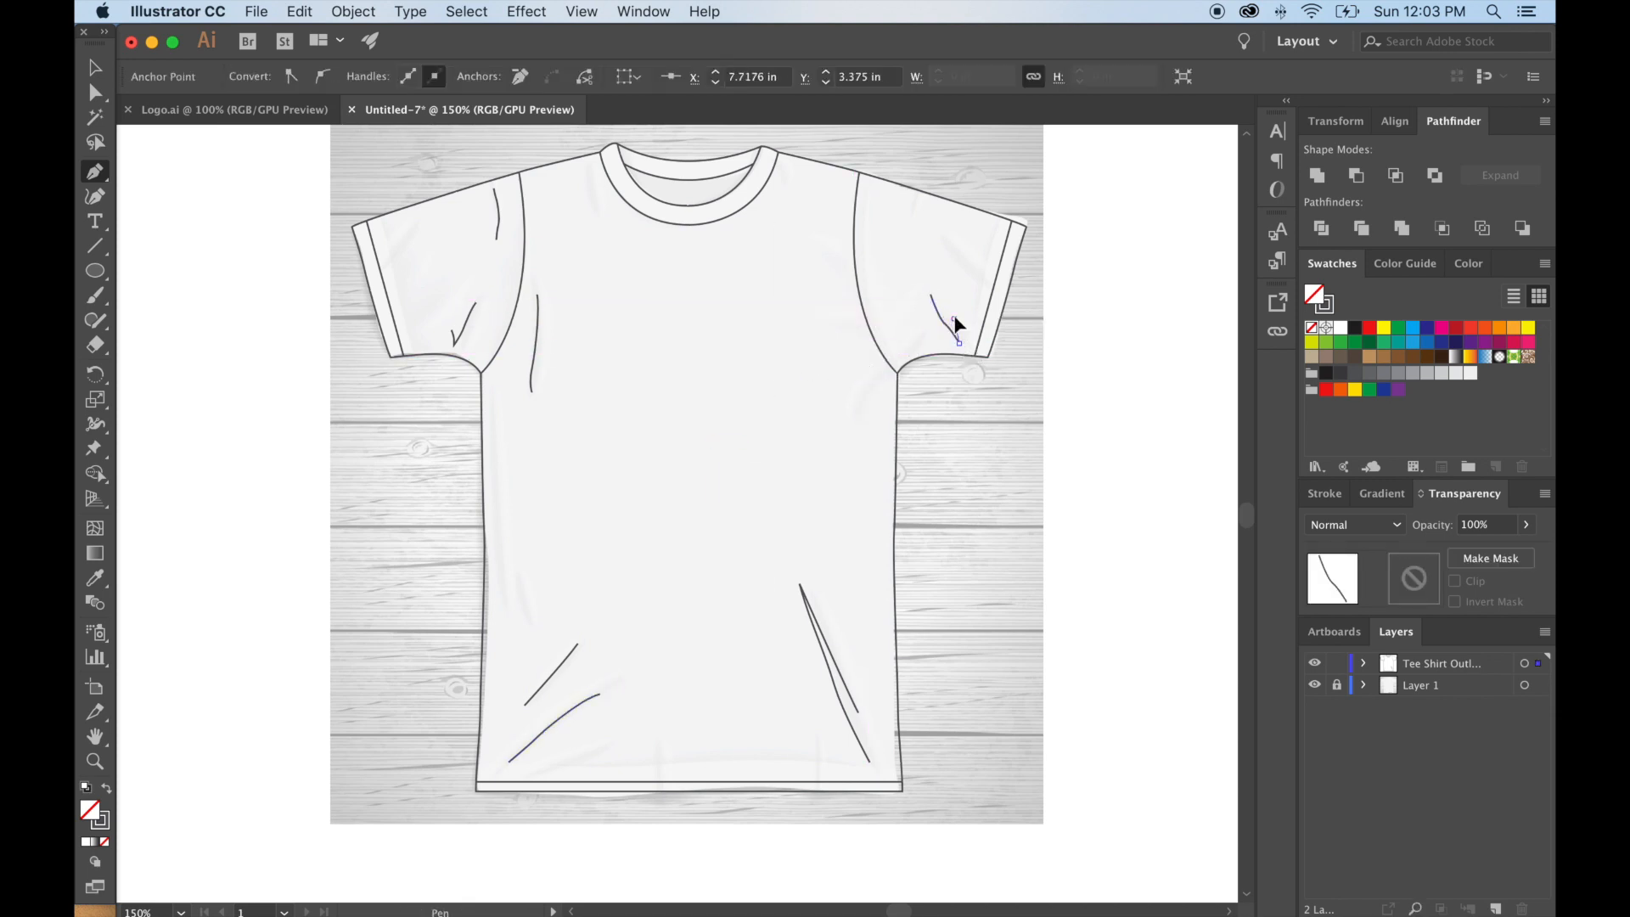
{"action": "left_click", "coordinate": [962, 266], "text": "super"}
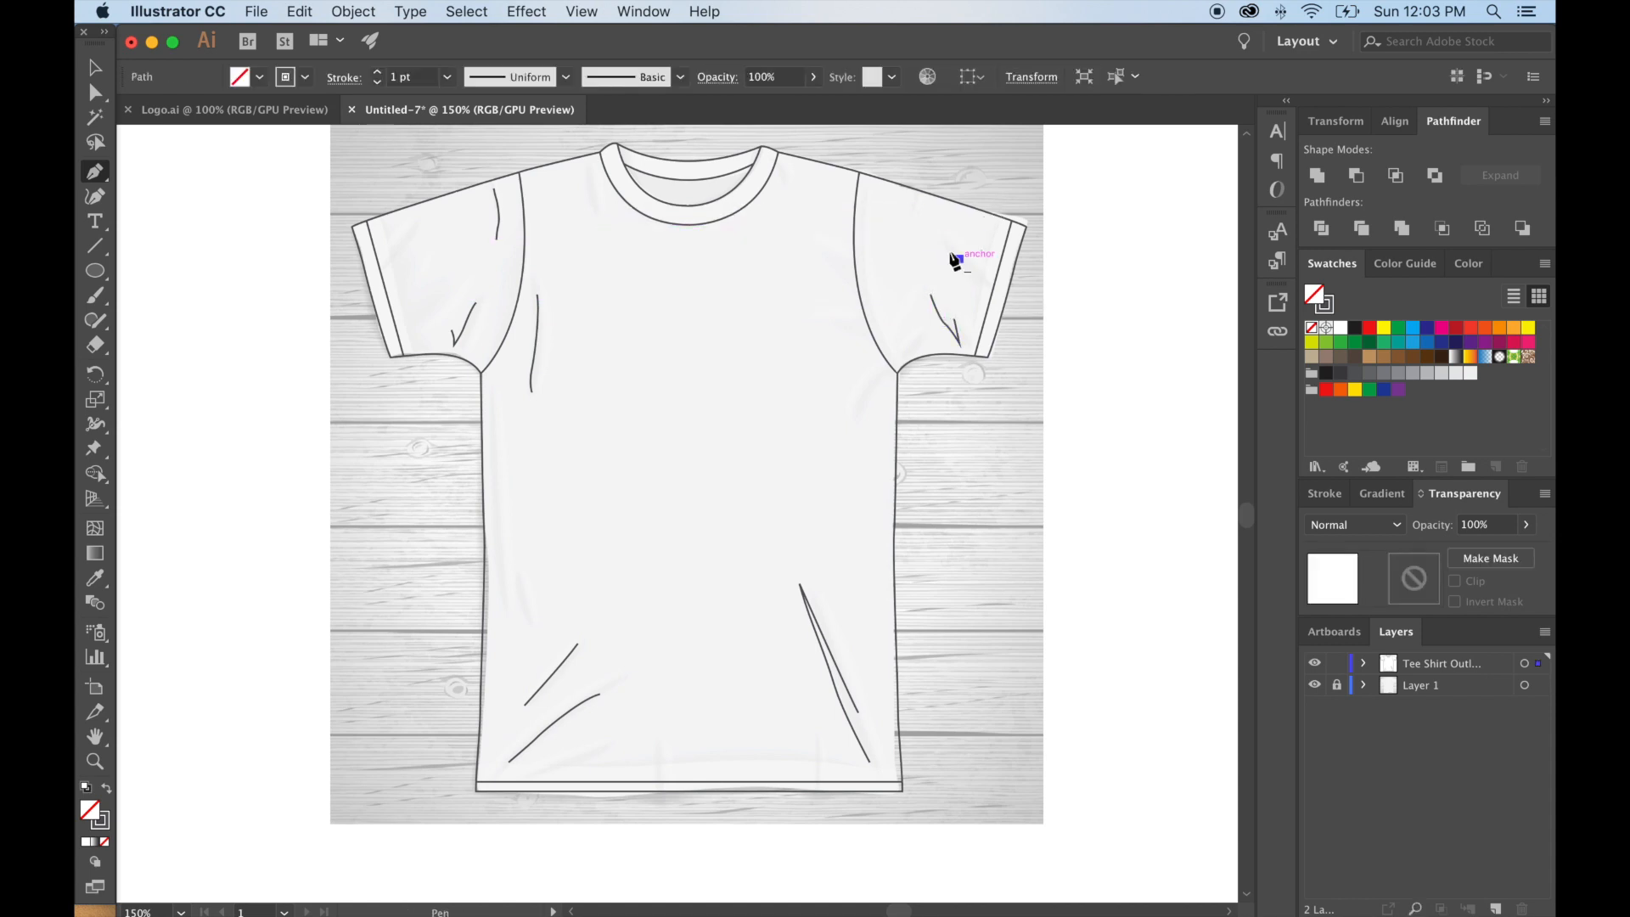
Draw a V-shaped crease with a curved second stroke on the upper right sleeve and deselect it.
{"action": "left_click", "coordinate": [913, 221]}
{"action": "left_click", "coordinate": [959, 258]}
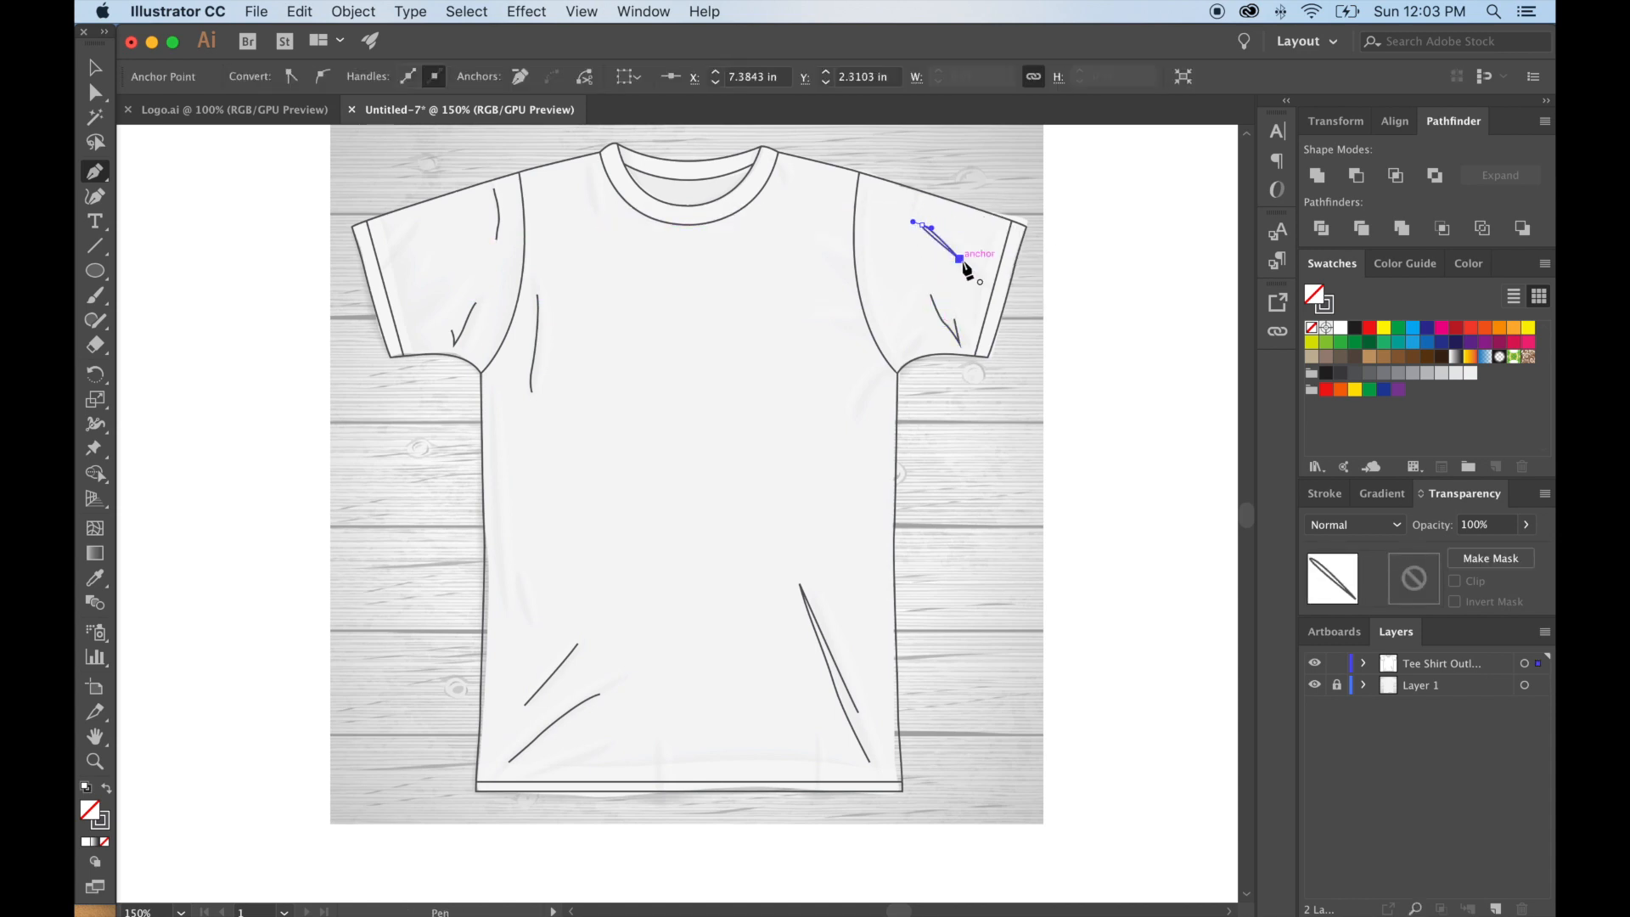
{"action": "left_click", "coordinate": [966, 268], "text": "super"}
{"action": "left_click", "coordinate": [959, 258]}
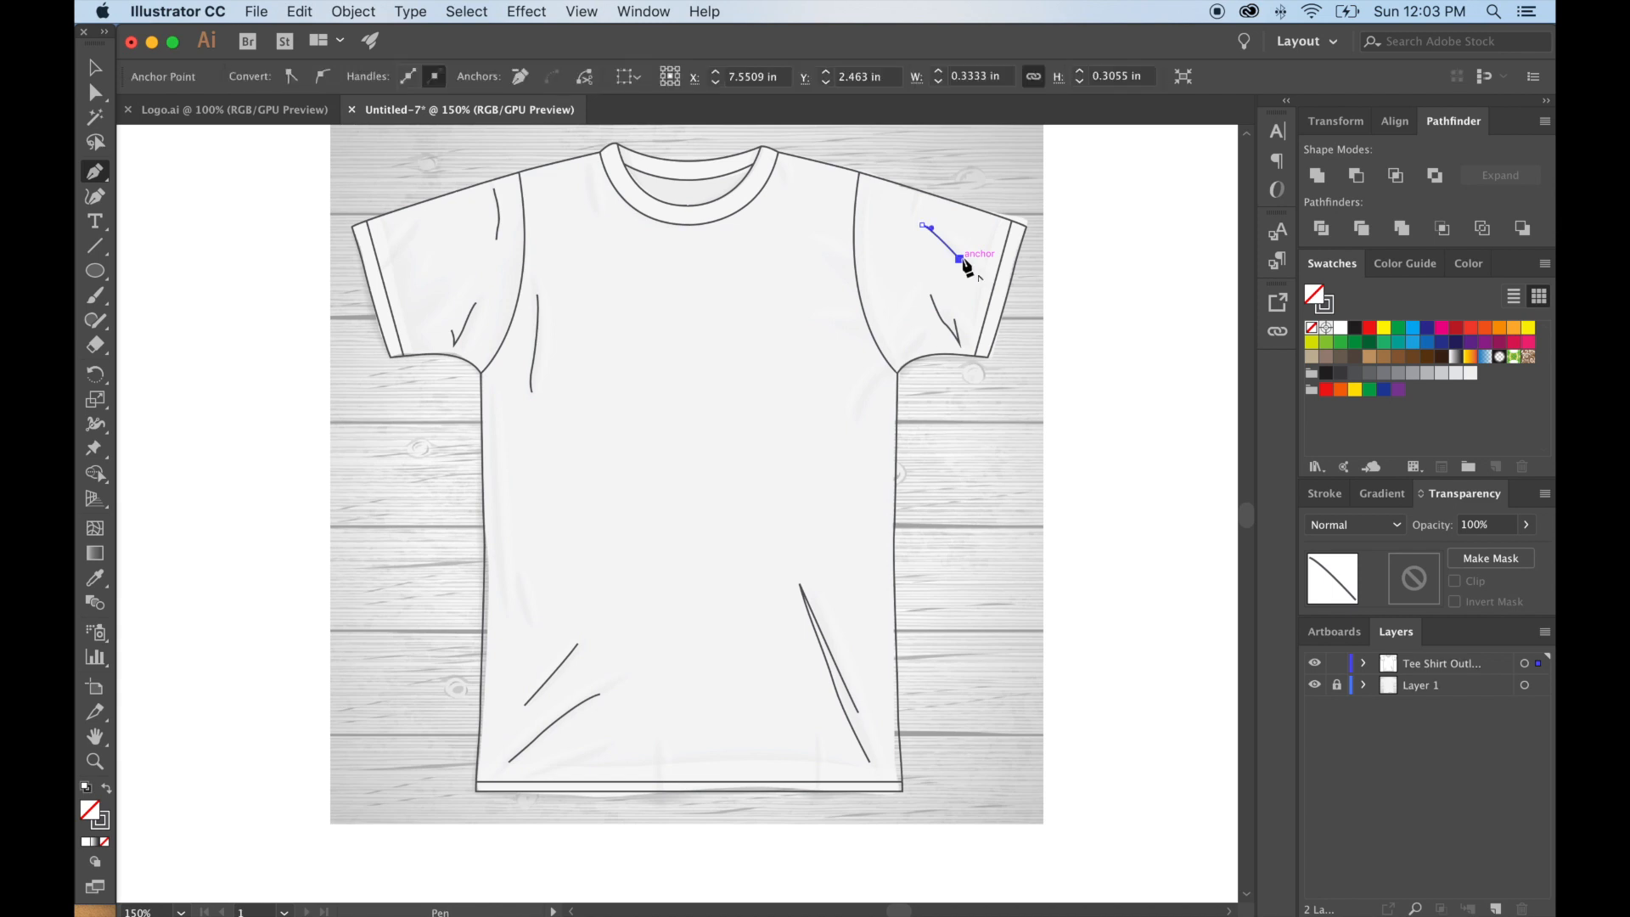
{"action": "left_click_drag", "start_coordinate": [953, 235], "coordinate": [950, 227]}
{"action": "left_click", "coordinate": [936, 214]}
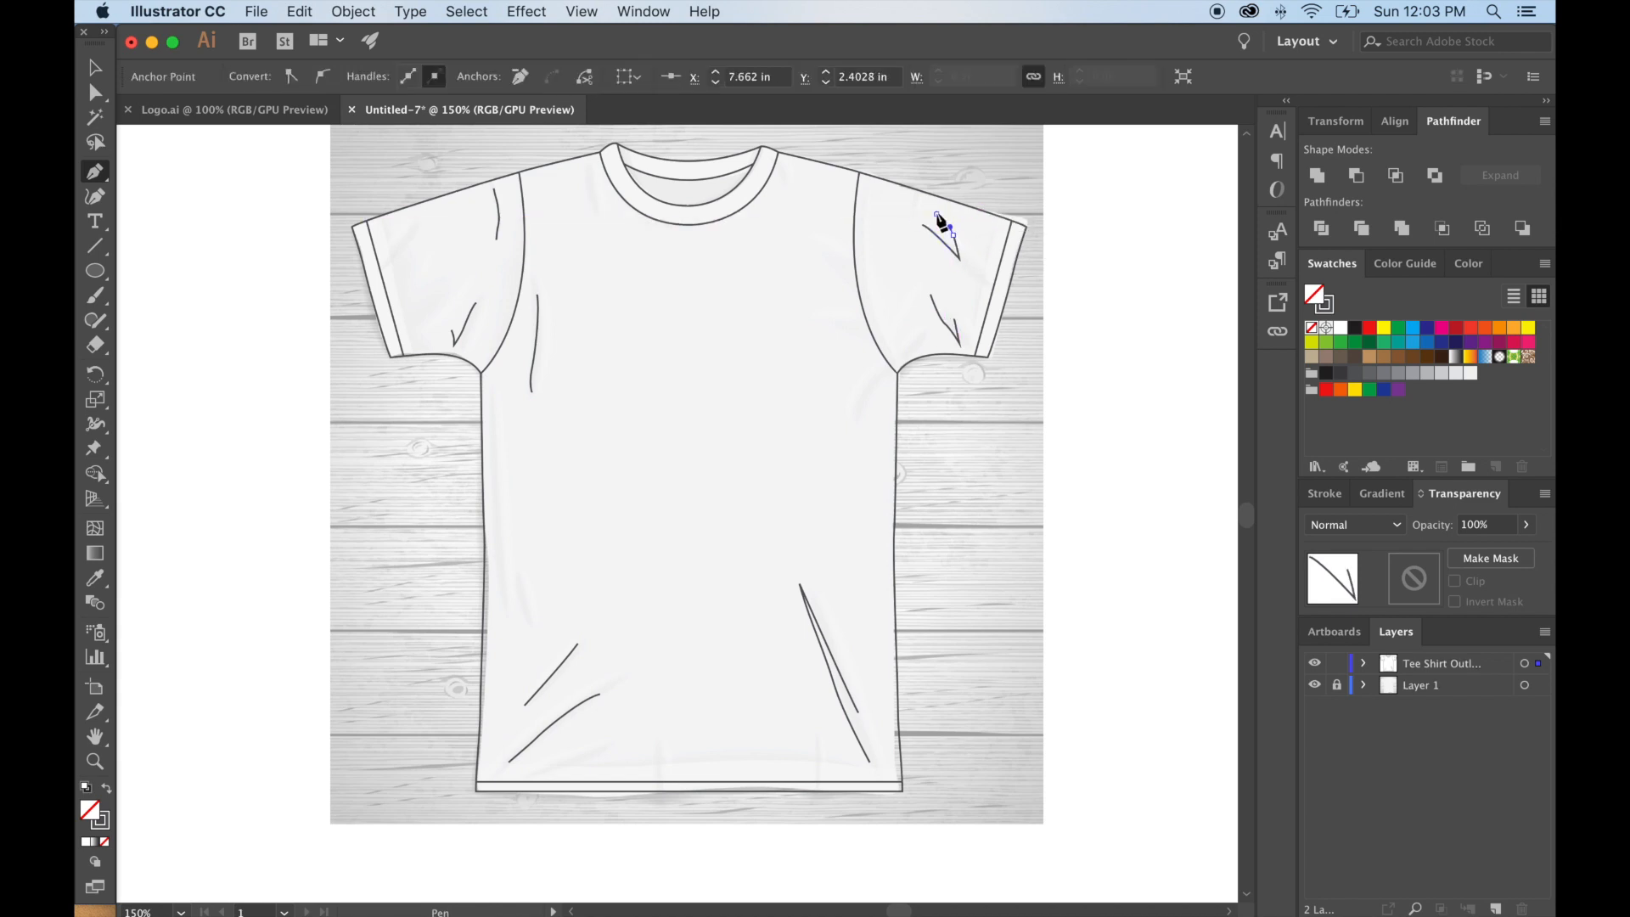
{"action": "left_click", "coordinate": [95, 68]}
{"action": "left_click", "coordinate": [819, 330]}
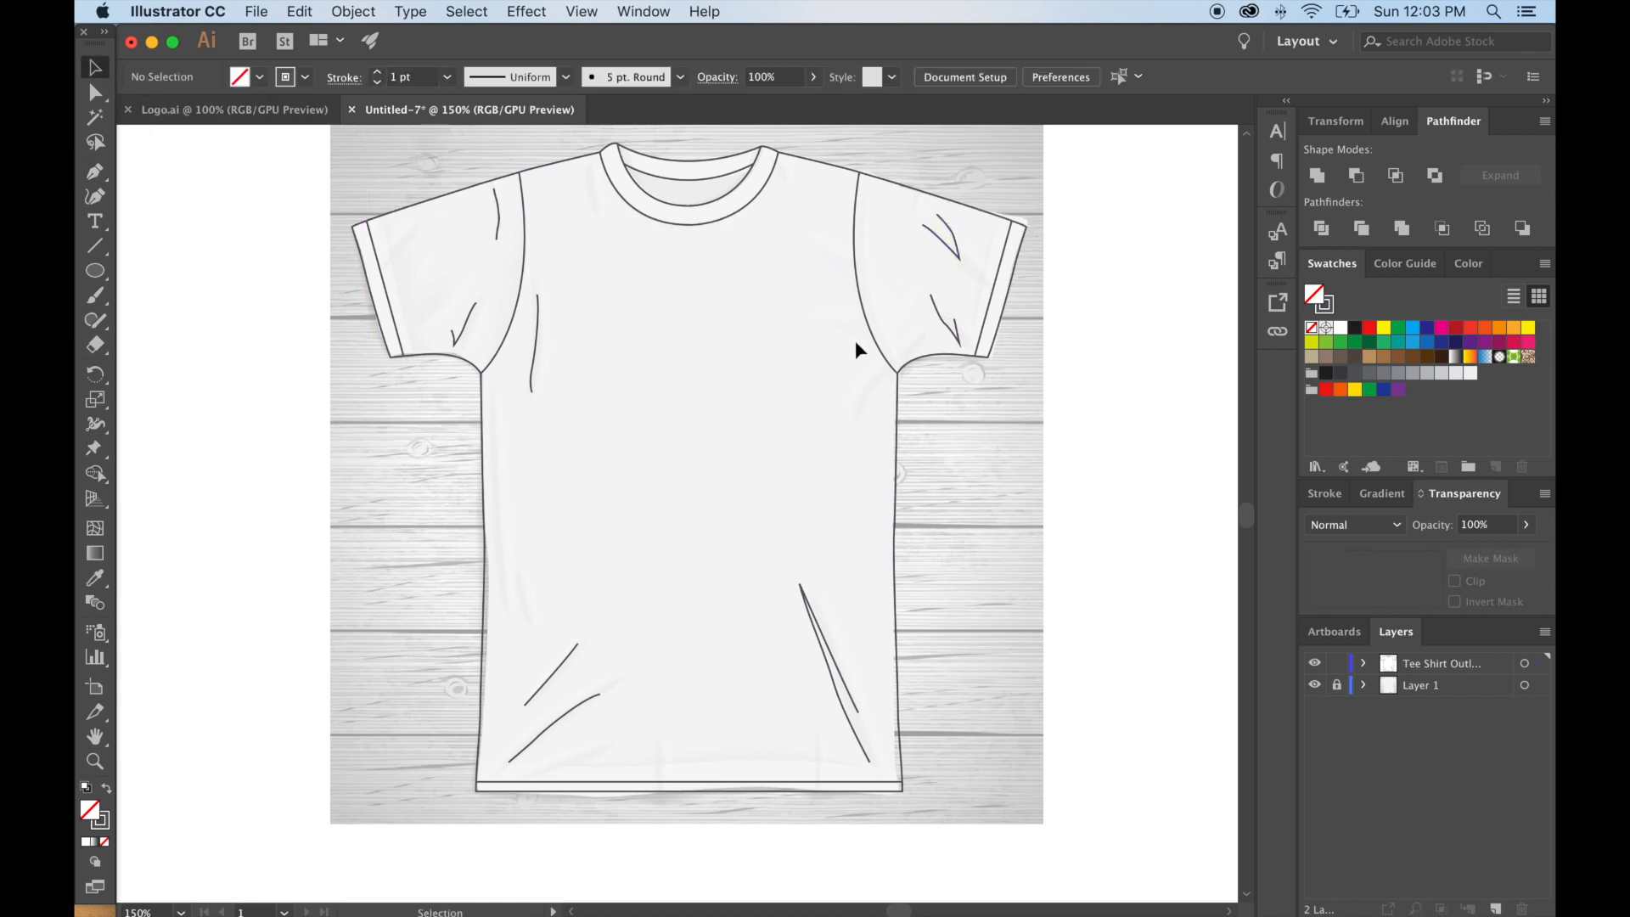
Preview the line art without the T-shirt photo by hiding Layer 1 and showing it again.
{"action": "left_click", "coordinate": [1315, 685]}
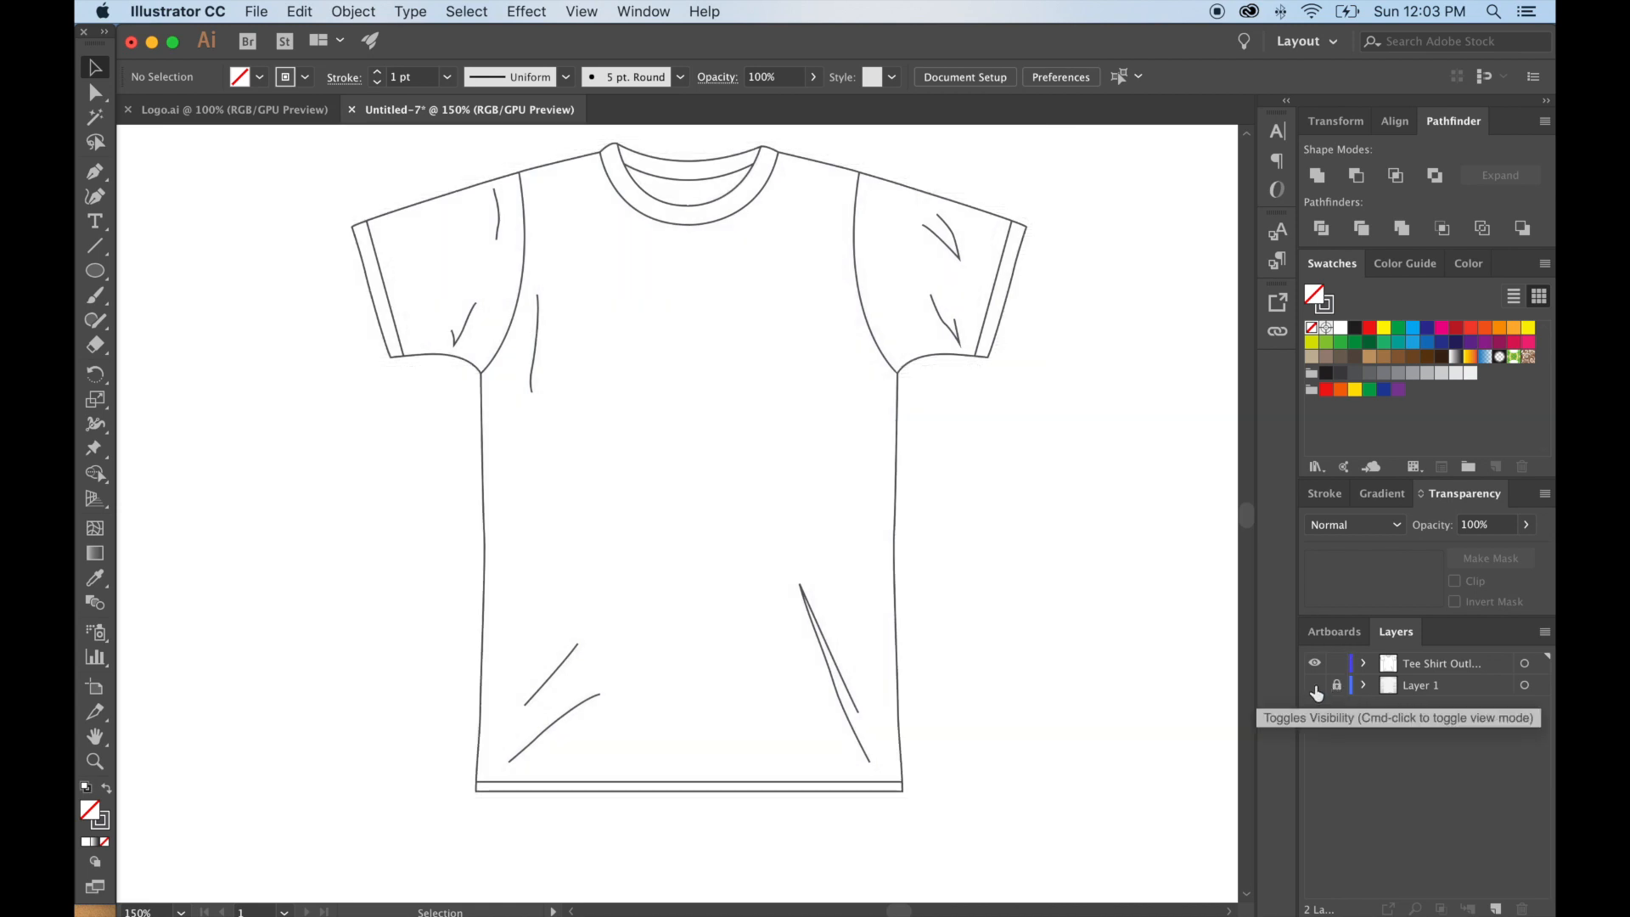
{"action": "left_click", "coordinate": [1315, 686]}
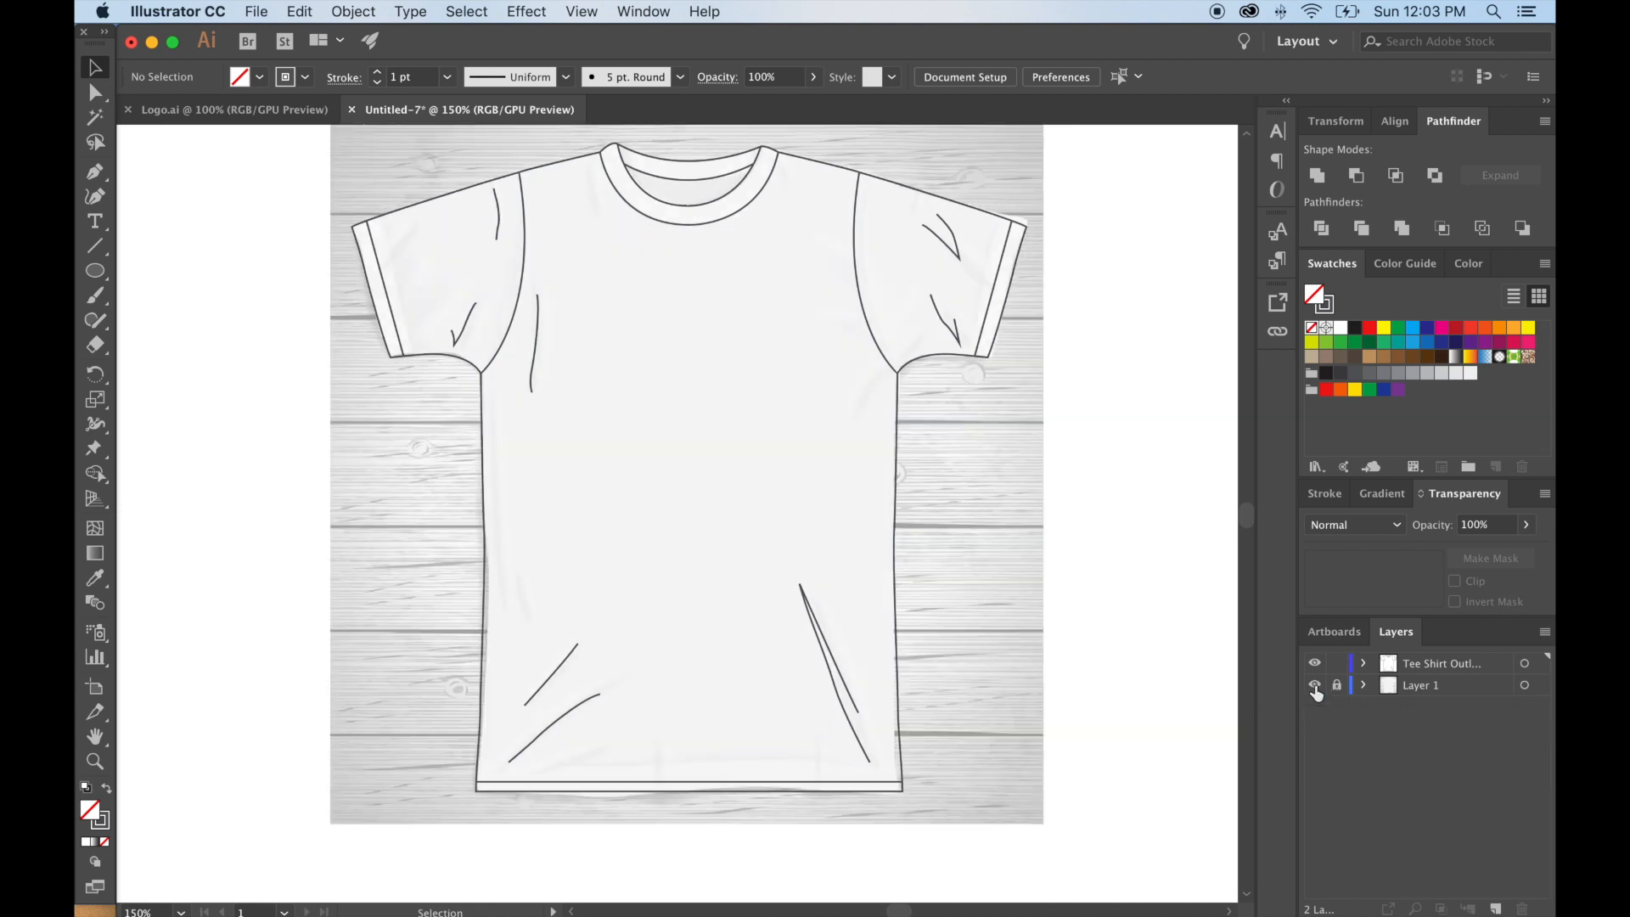
Unlock all locked objects in the T-shirt artwork.
{"action": "left_click", "coordinate": [838, 672]}
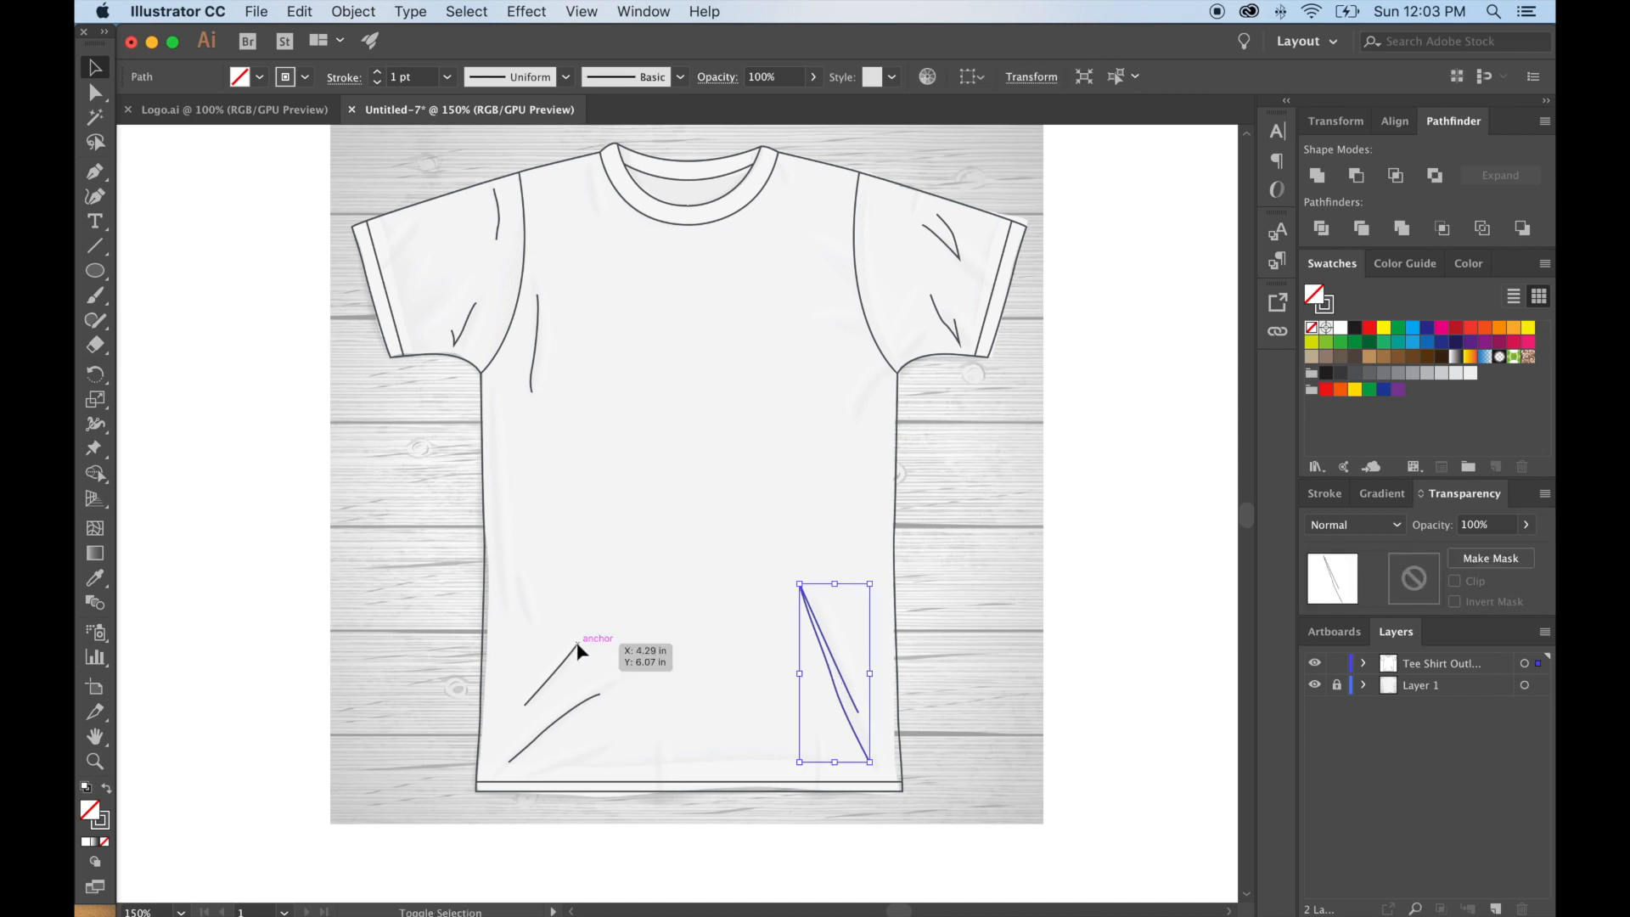
{"action": "left_click", "coordinate": [354, 11]}
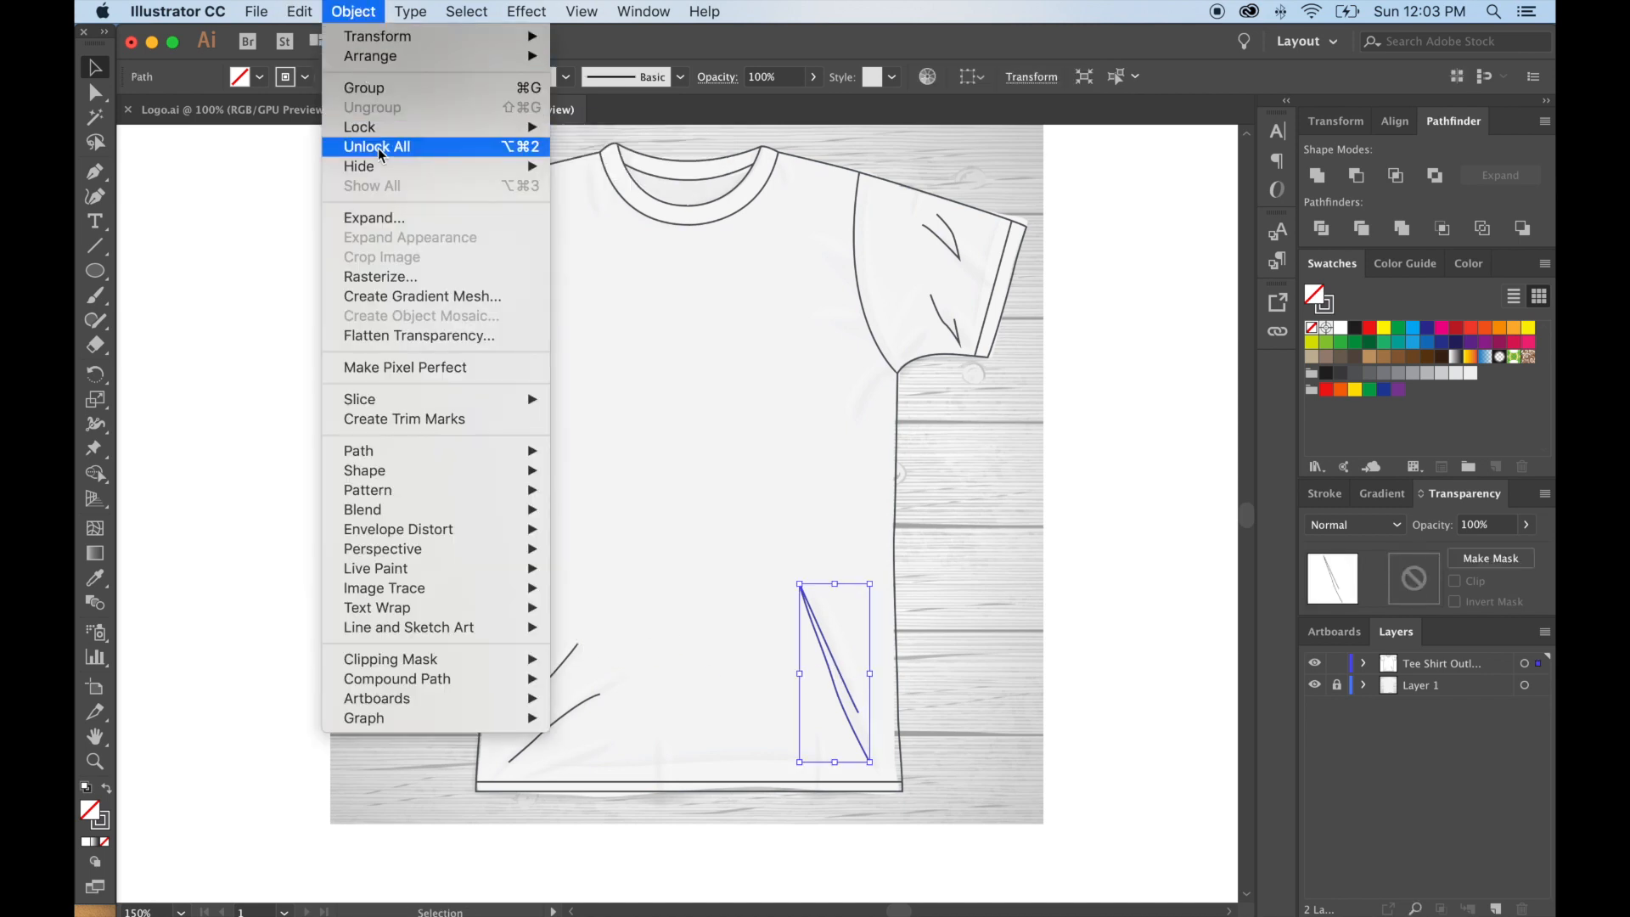
{"action": "left_click", "coordinate": [234, 460]}
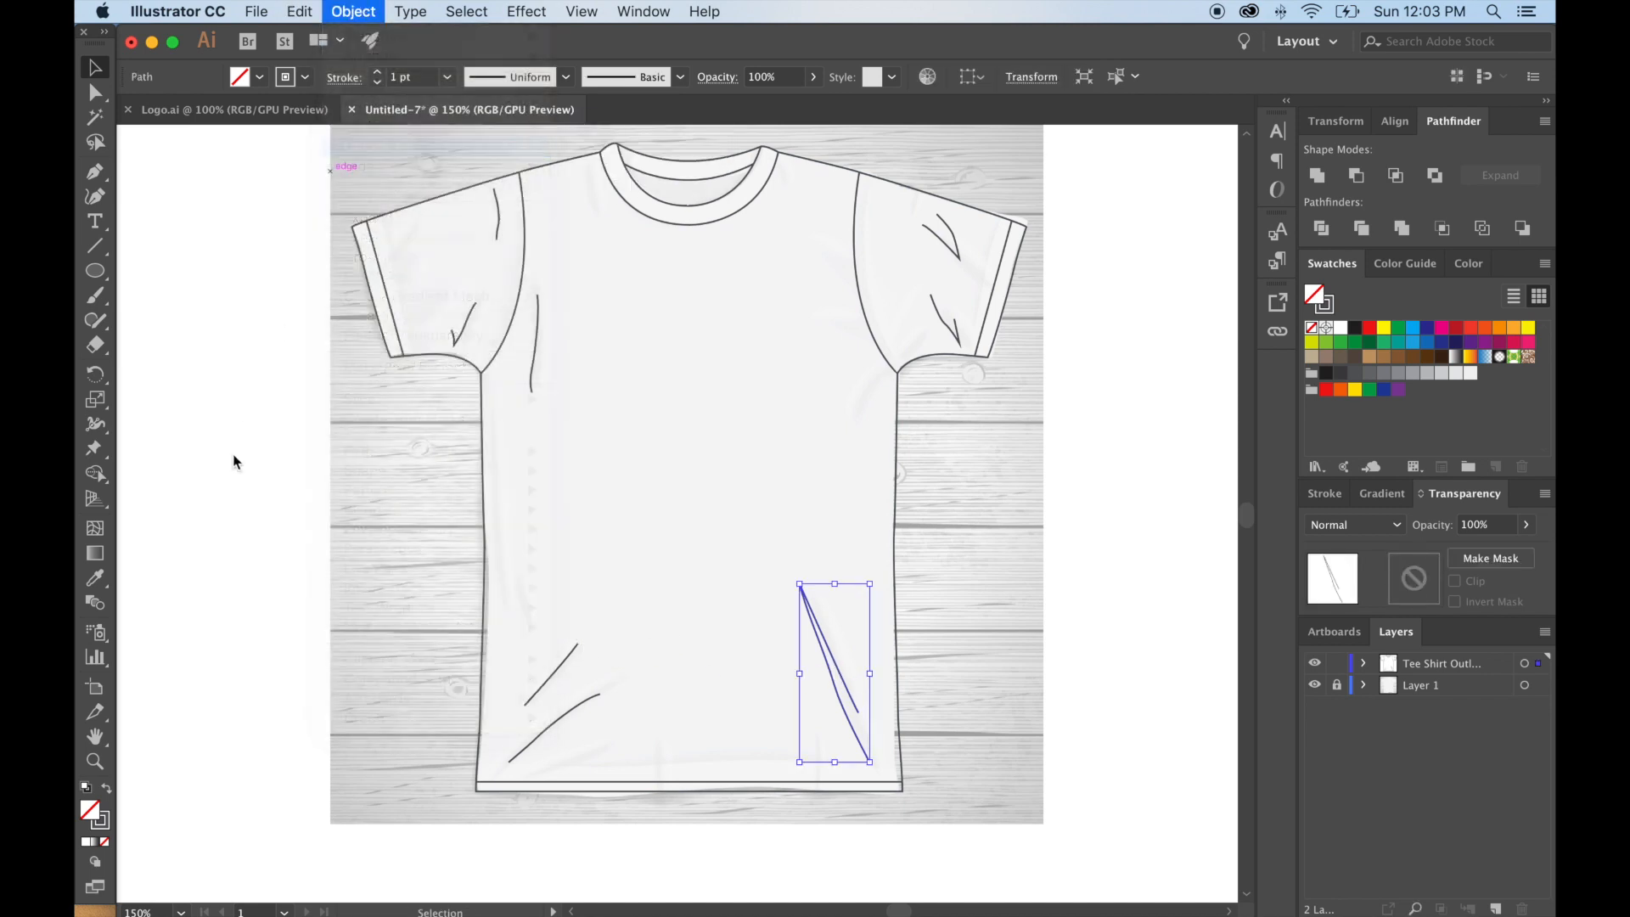
Select all the fold and crease lines on the shirt body and both sleeves and group them.
{"action": "left_click", "coordinate": [821, 627]}
{"action": "left_click", "coordinate": [564, 659], "text": "shift"}
{"action": "left_click", "coordinate": [576, 715], "text": "shift"}
{"action": "left_click", "coordinate": [471, 321], "text": "shift"}
{"action": "left_click", "coordinate": [499, 222], "text": "shift"}
{"action": "left_click", "coordinate": [538, 328], "text": "shift"}
{"action": "left_click", "coordinate": [949, 324], "text": "shift"}
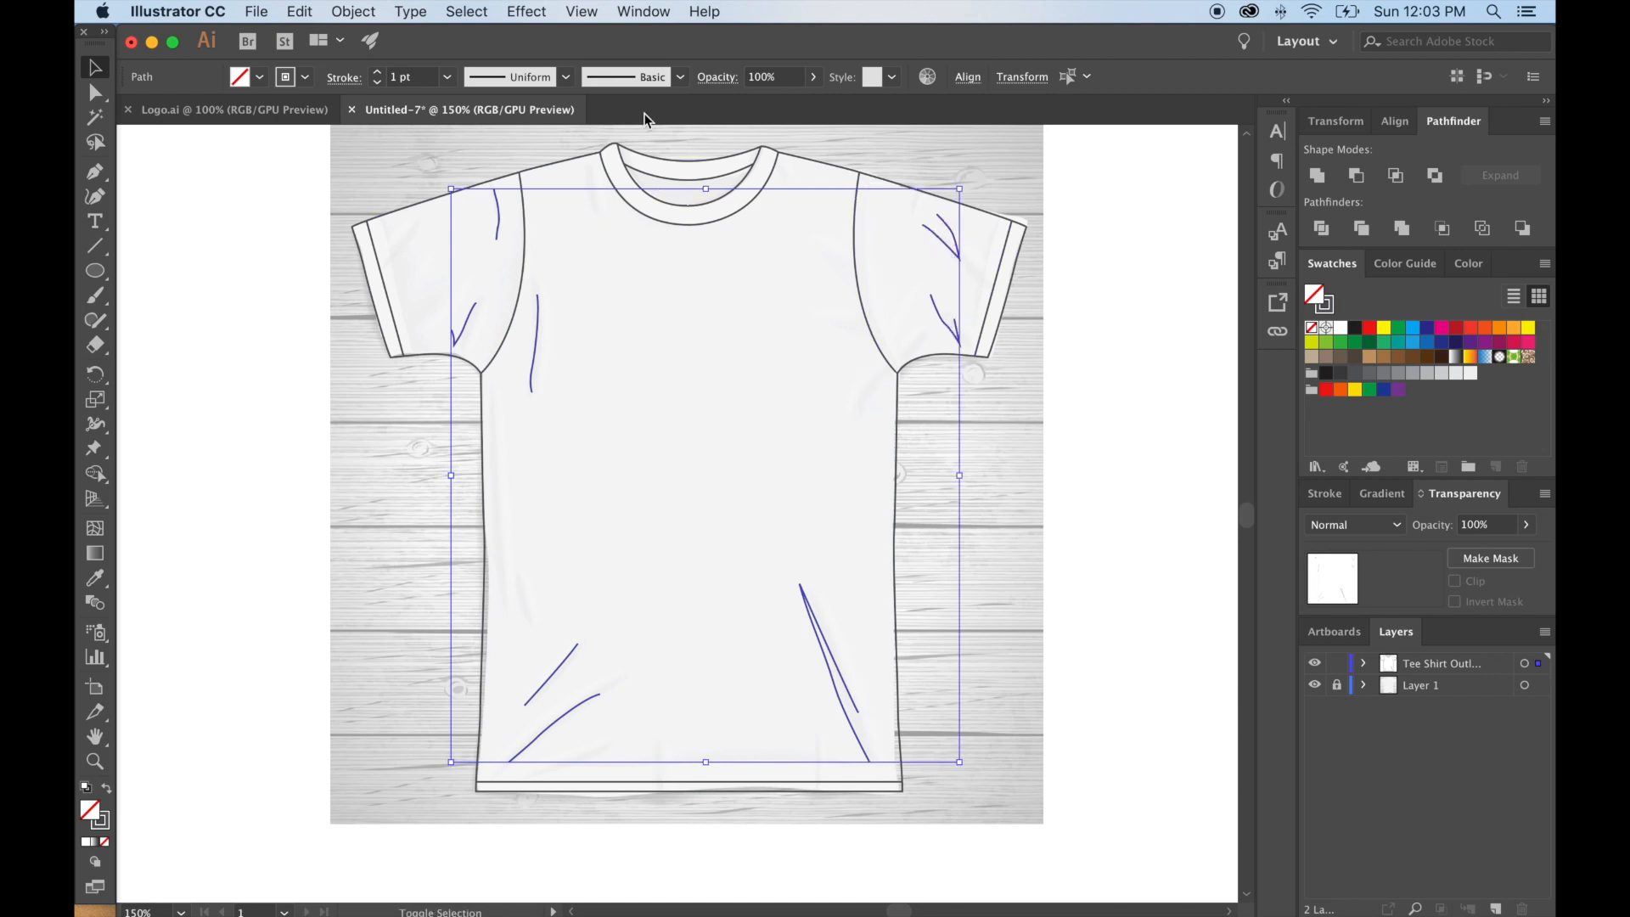
{"action": "left_click", "coordinate": [347, 10]}
{"action": "left_click", "coordinate": [356, 88]}
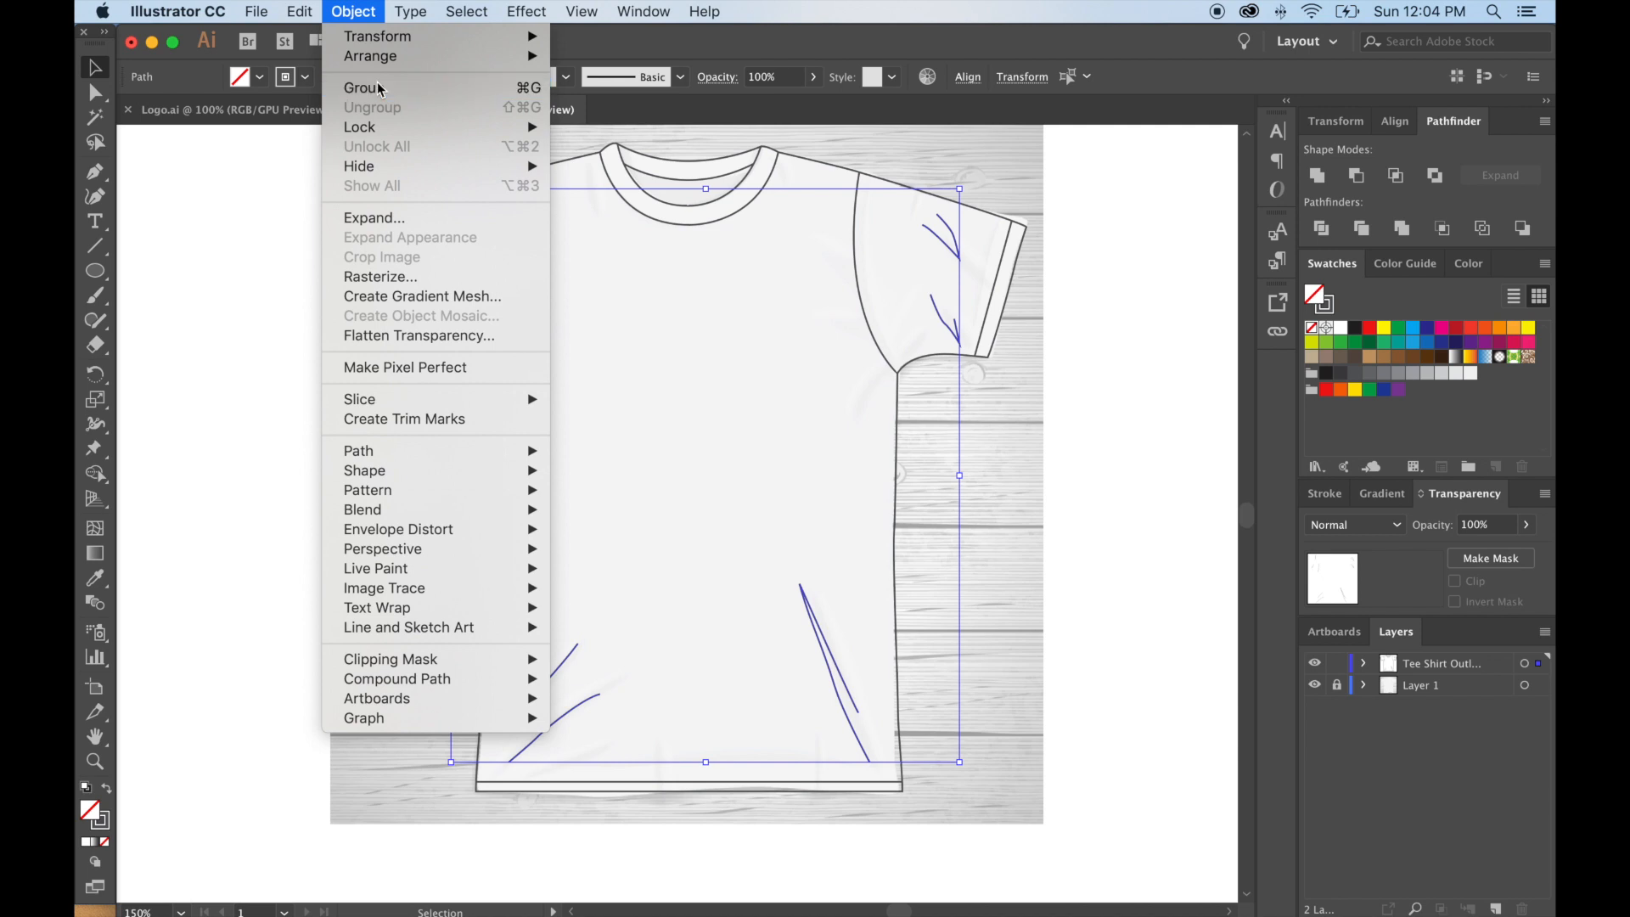
Set the stroke weight of the grouped fold and crease lines to 0.25 pt and deselect them.
{"action": "left_click", "coordinate": [1338, 497]}
{"action": "left_click", "coordinate": [1403, 526]}
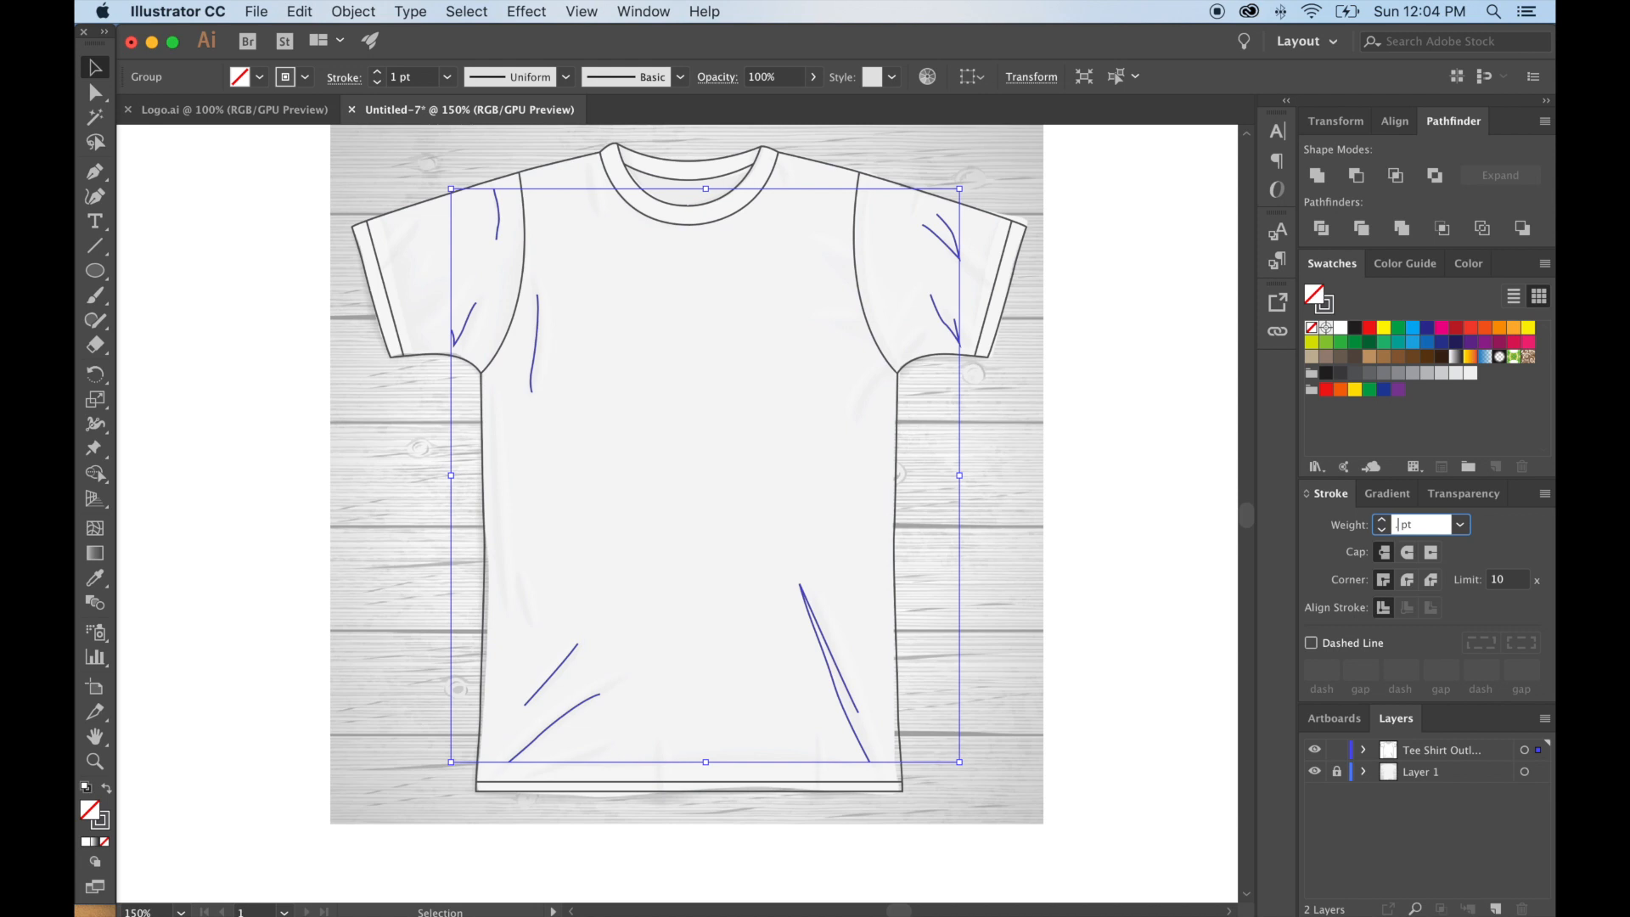
{"action": "key", "text": "Return"}
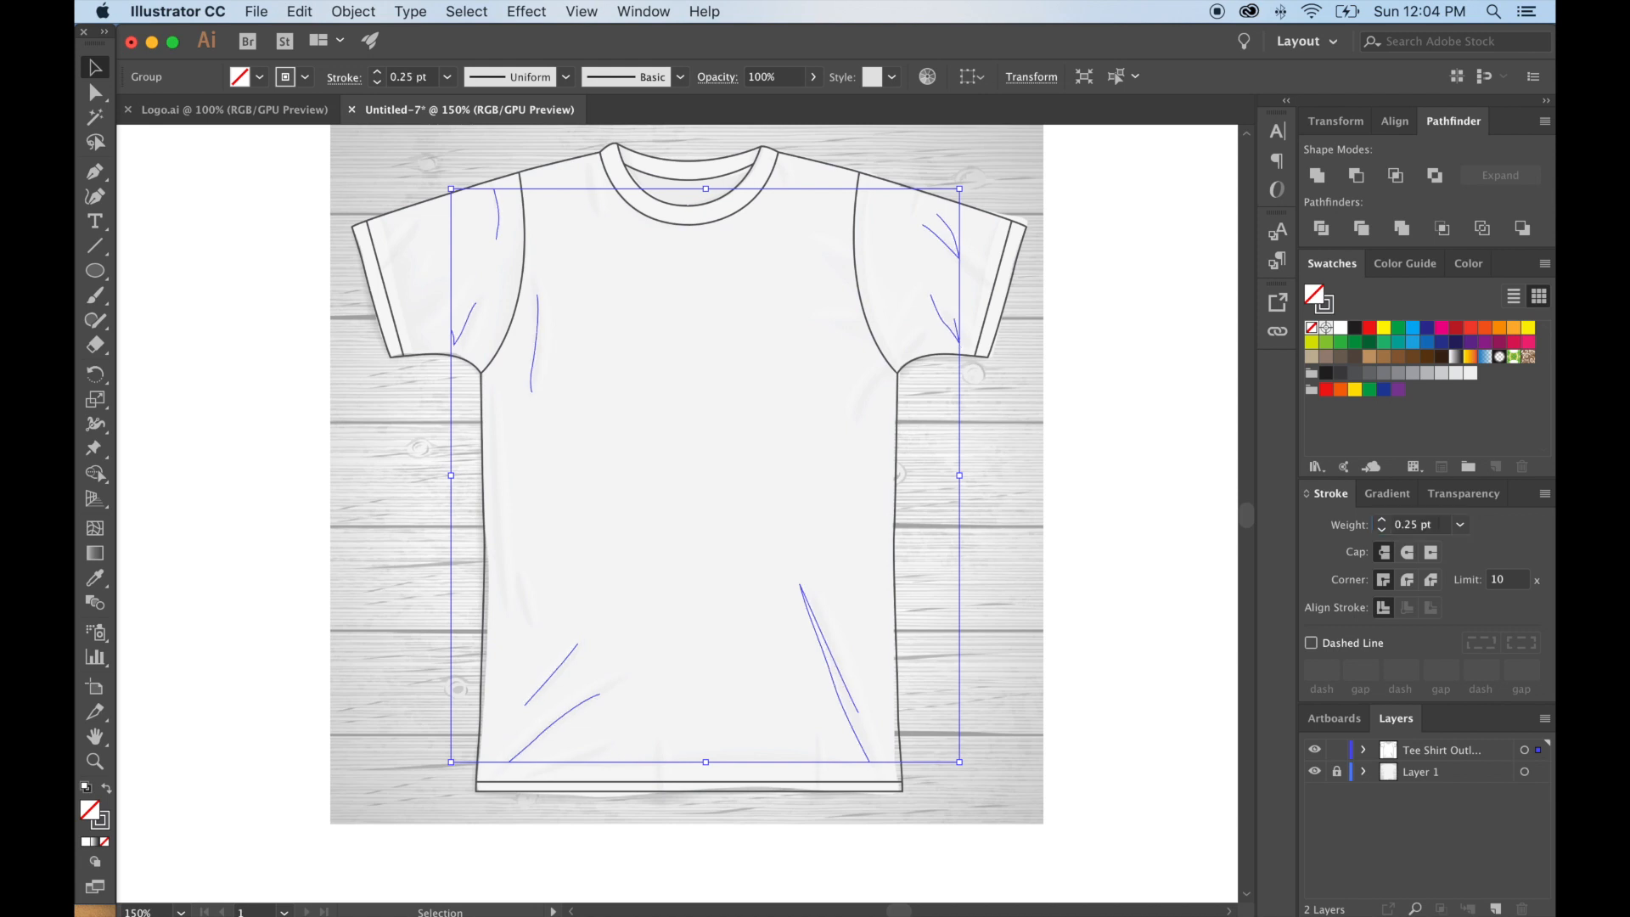
{"action": "left_click", "coordinate": [1083, 459]}
Compare the line art with and without the T-shirt photo, leaving Layer 1 hidden.
{"action": "left_click", "coordinate": [1315, 776]}
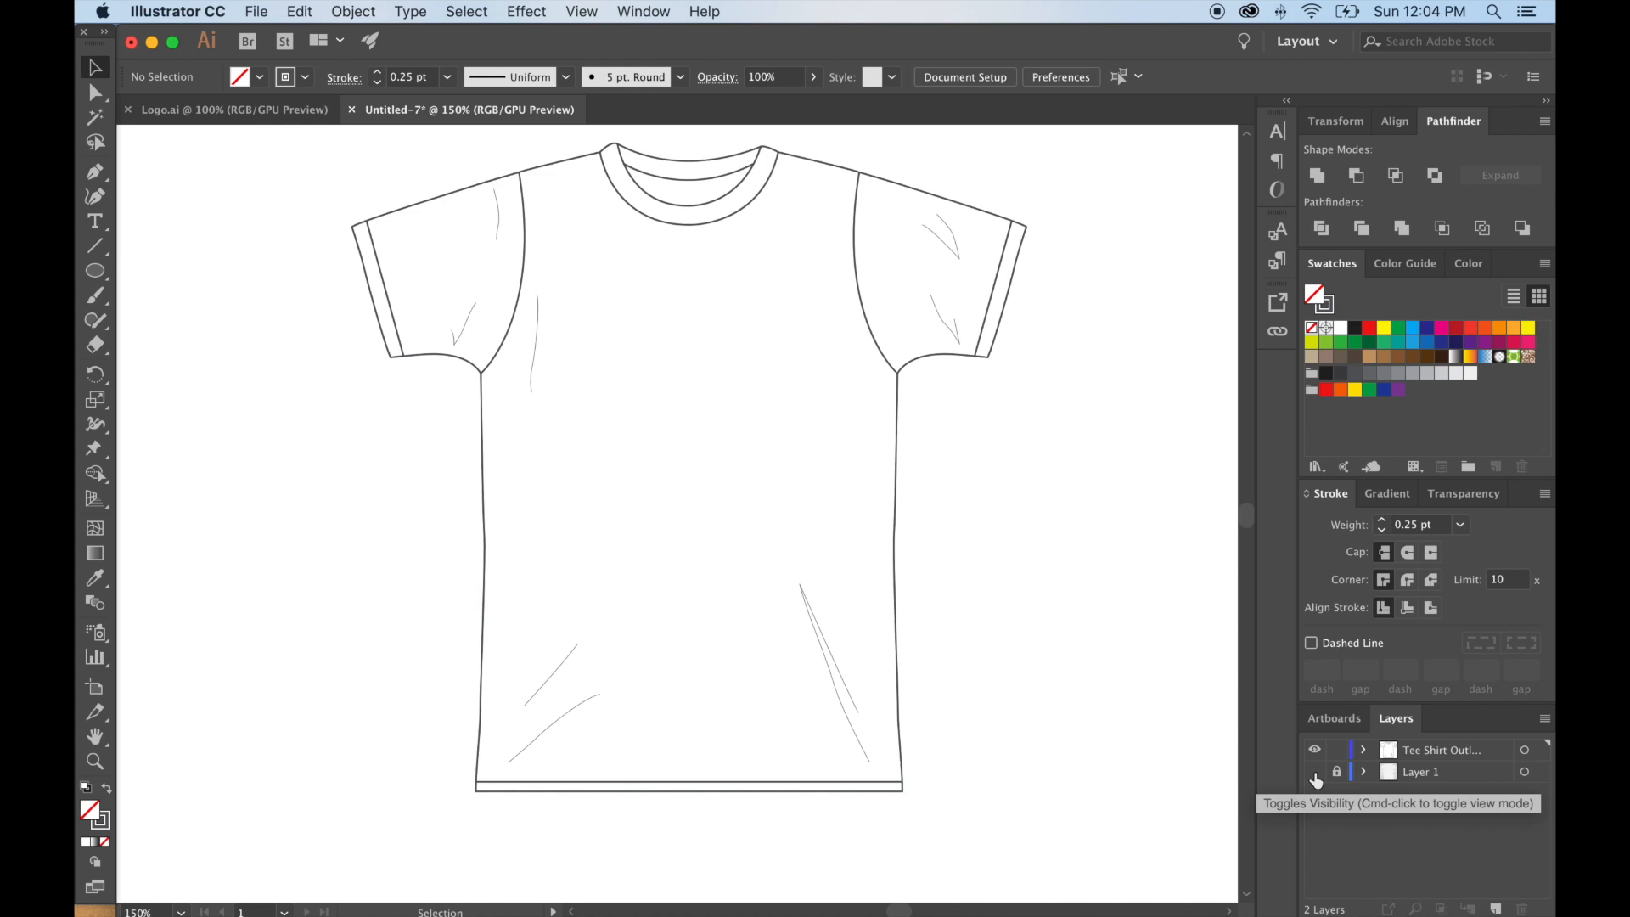
{"action": "key", "text": "super+minus"}
{"action": "key", "text": "super+minus"}
{"action": "key", "text": "super+equal"}
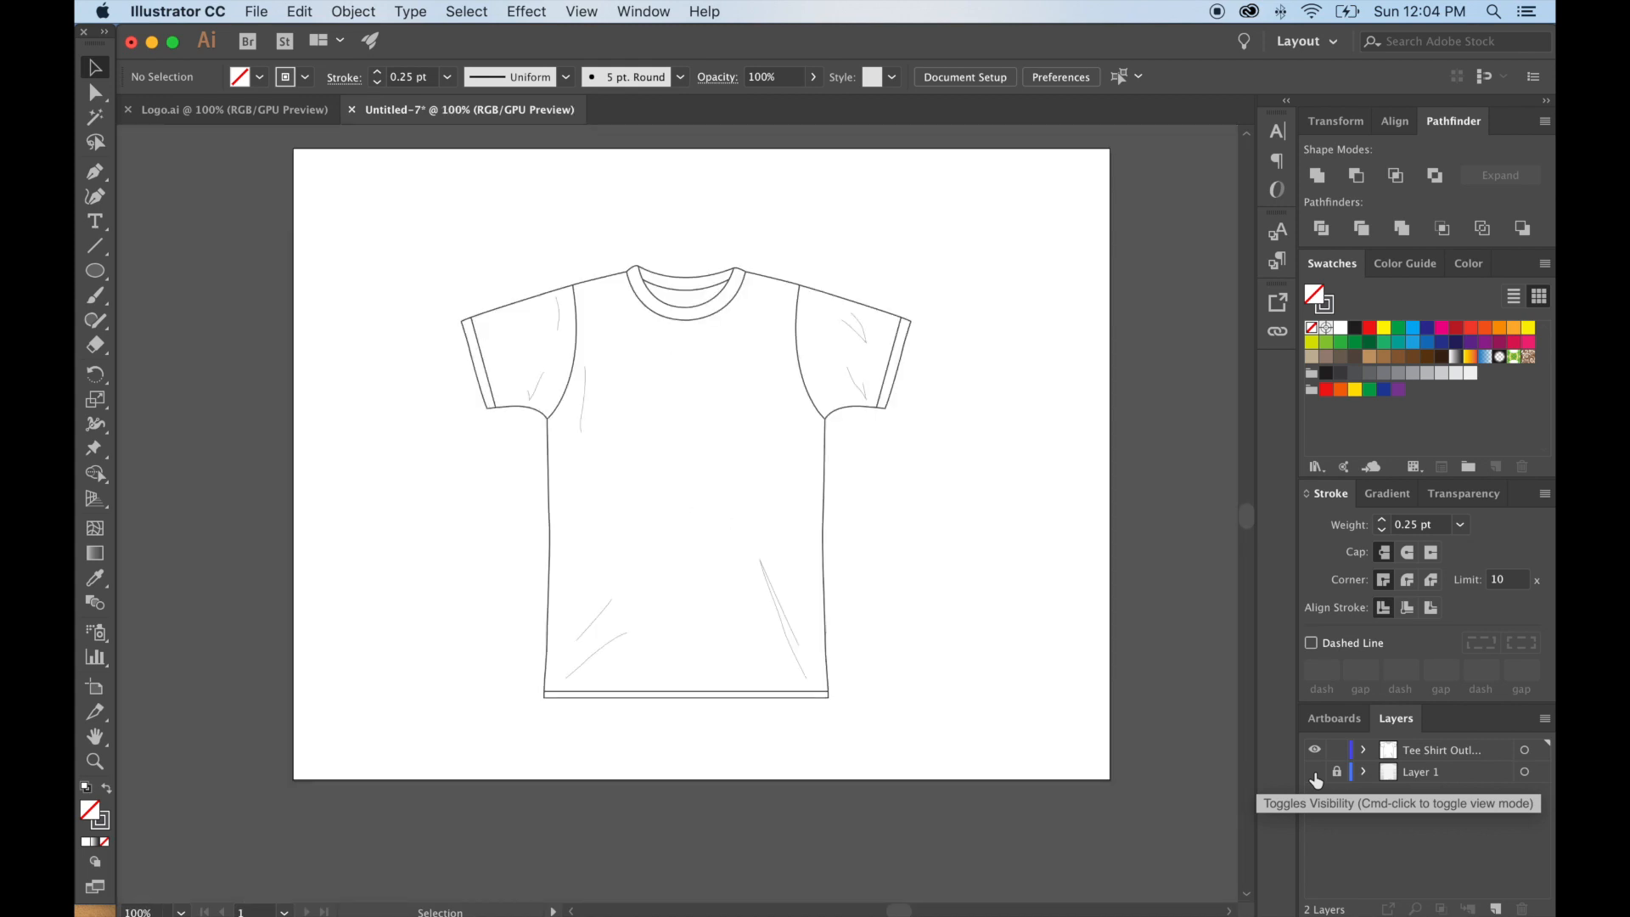
{"action": "left_click", "coordinate": [1316, 776]}
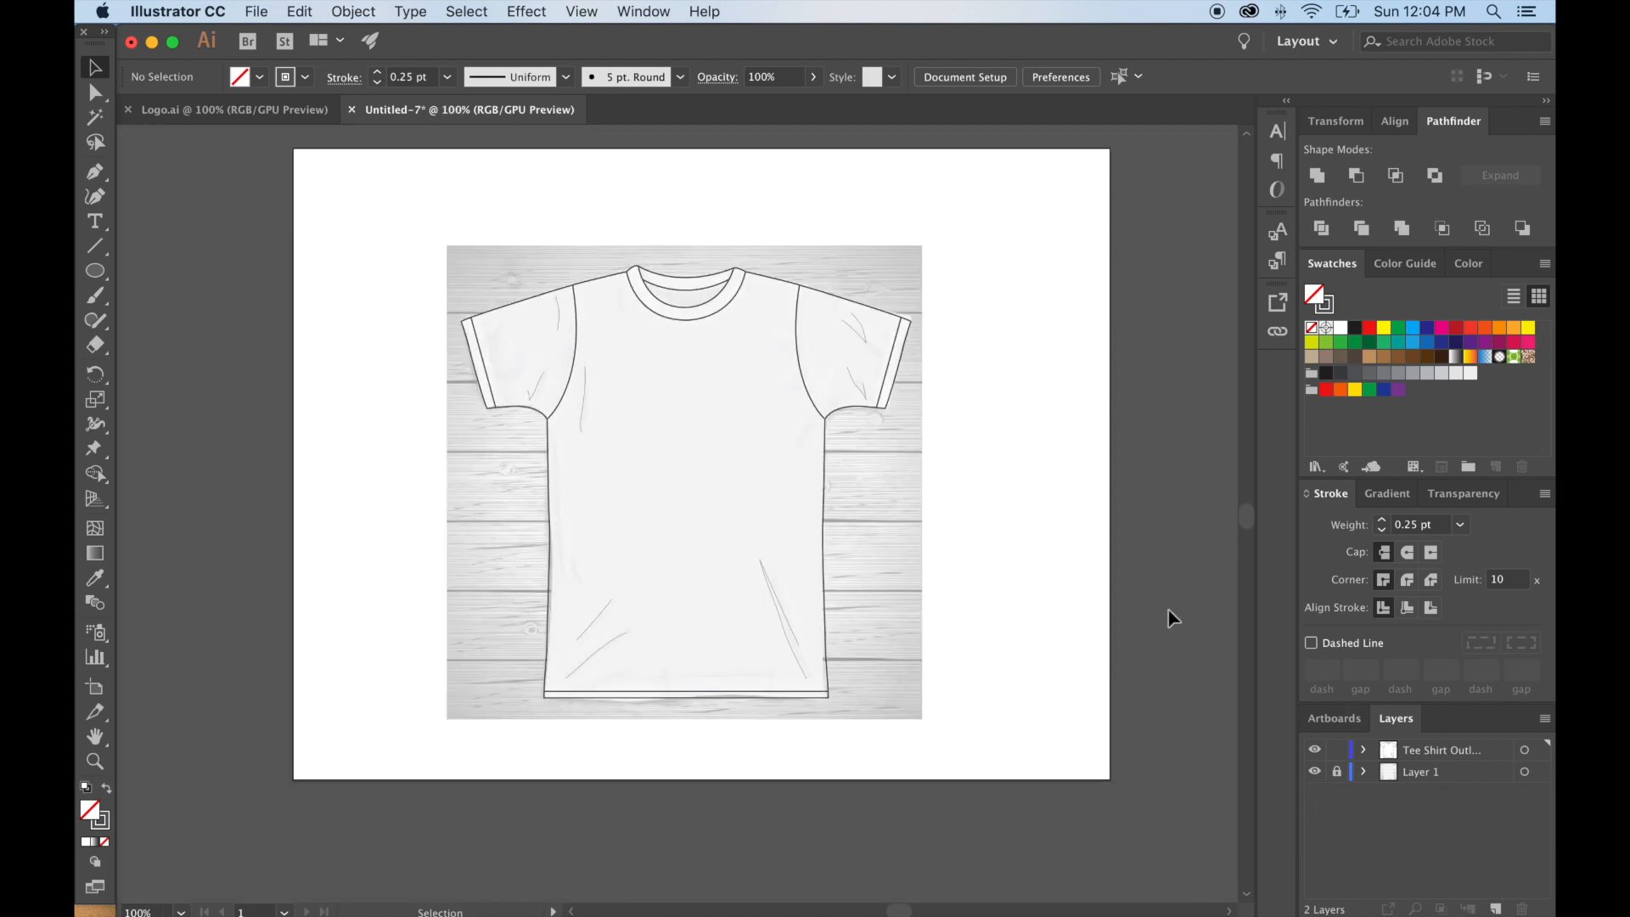
{"action": "key", "text": "super+equal"}
{"action": "key", "text": "super+minus"}
{"action": "left_click", "coordinate": [1315, 775]}
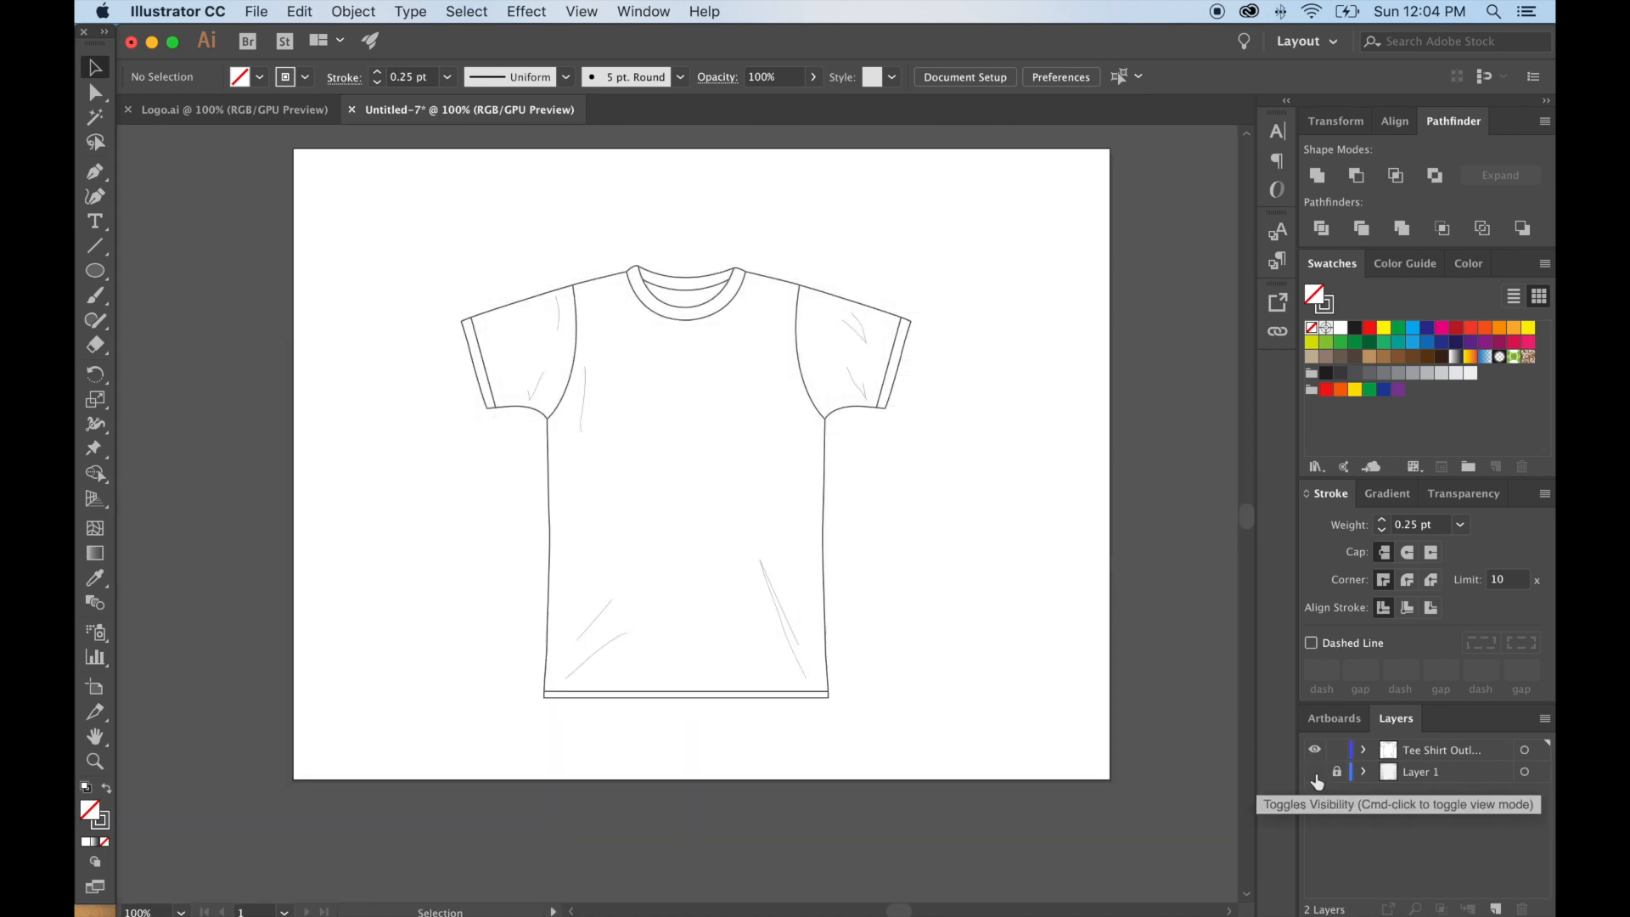
Fill the closed T-shirt outline with black and deselect it.
{"action": "left_click", "coordinate": [824, 460]}
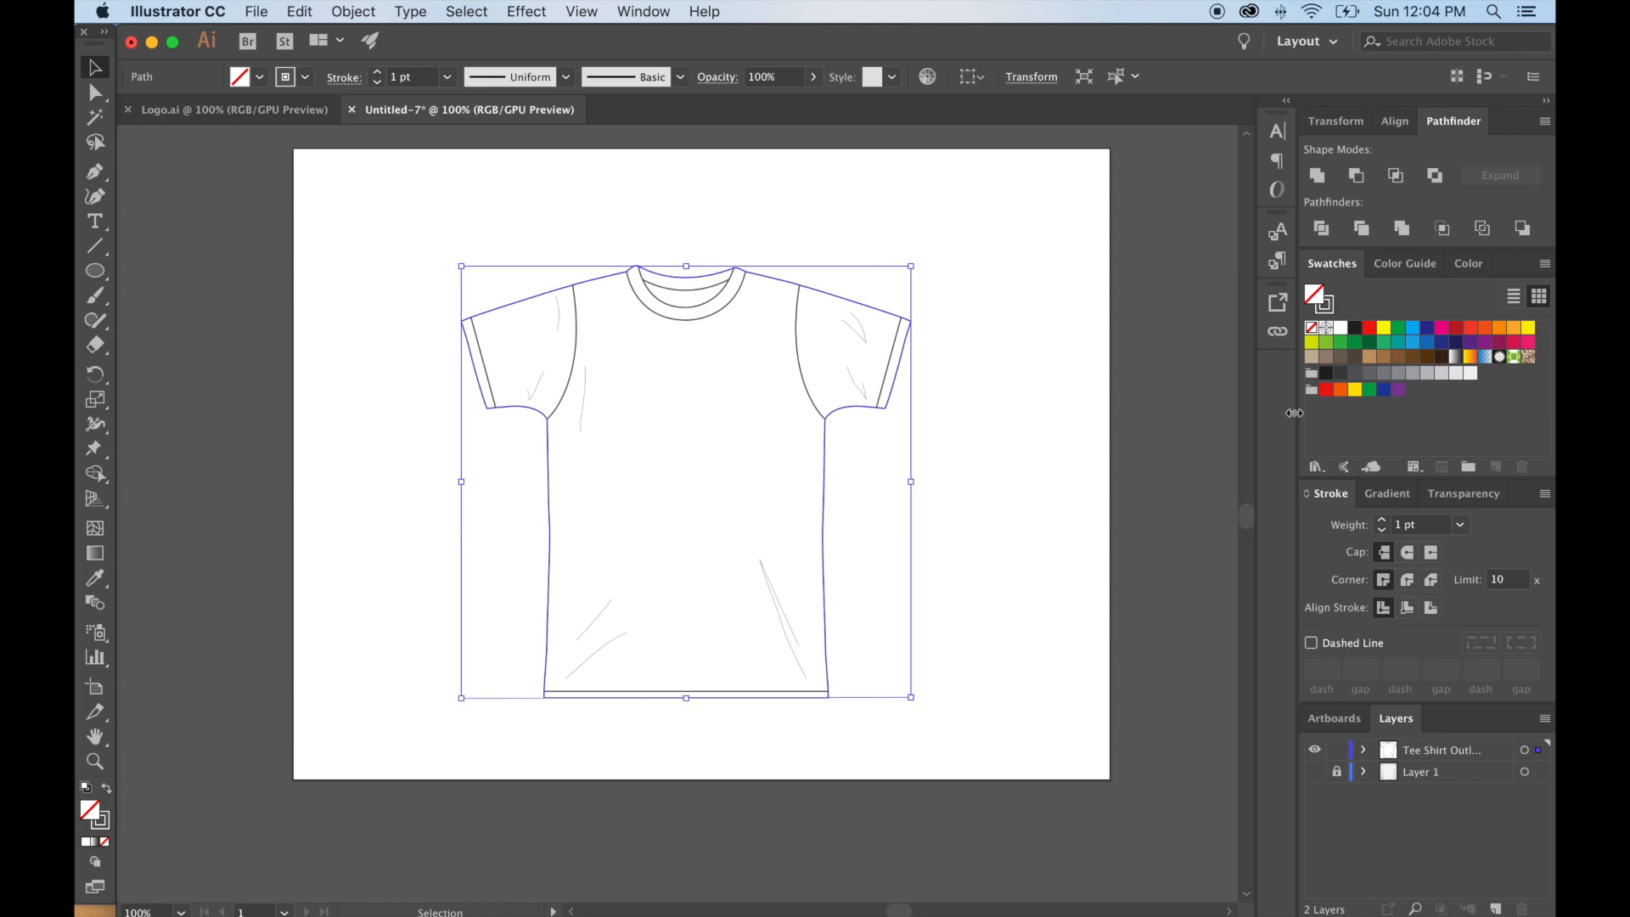
{"action": "left_click", "coordinate": [1356, 328]}
{"action": "left_click", "coordinate": [1053, 433]}
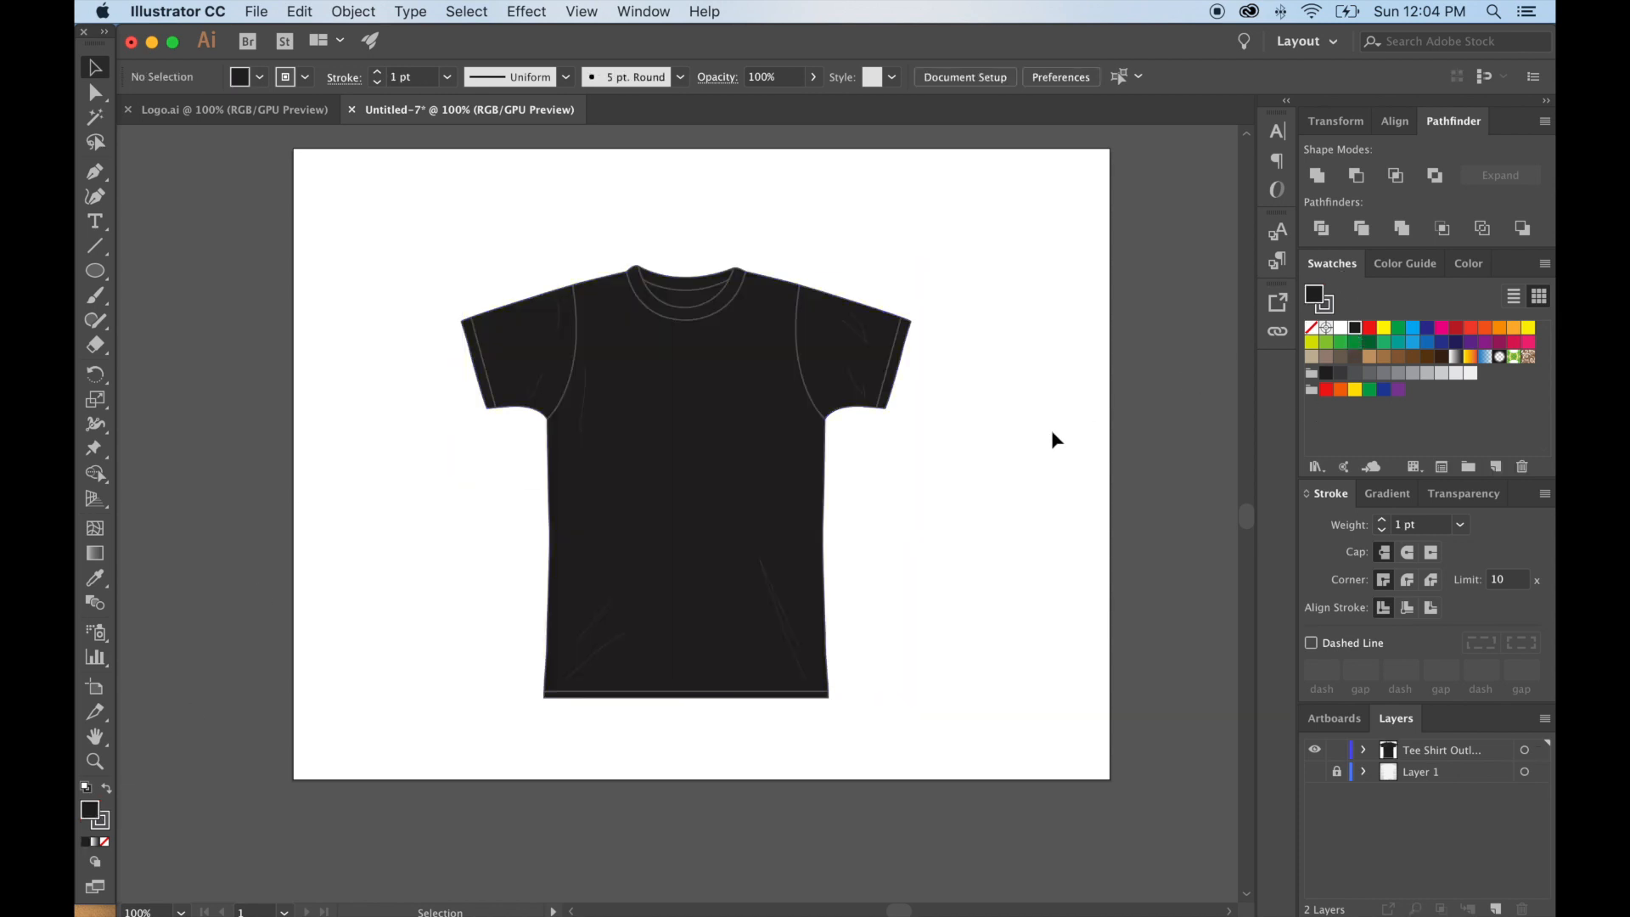
Draw a straight stitch line about 1.27 in long beside the left sleeve's cuff seam, from the sleeve's top edge to its underside.
{"action": "key", "text": "super+equal"}
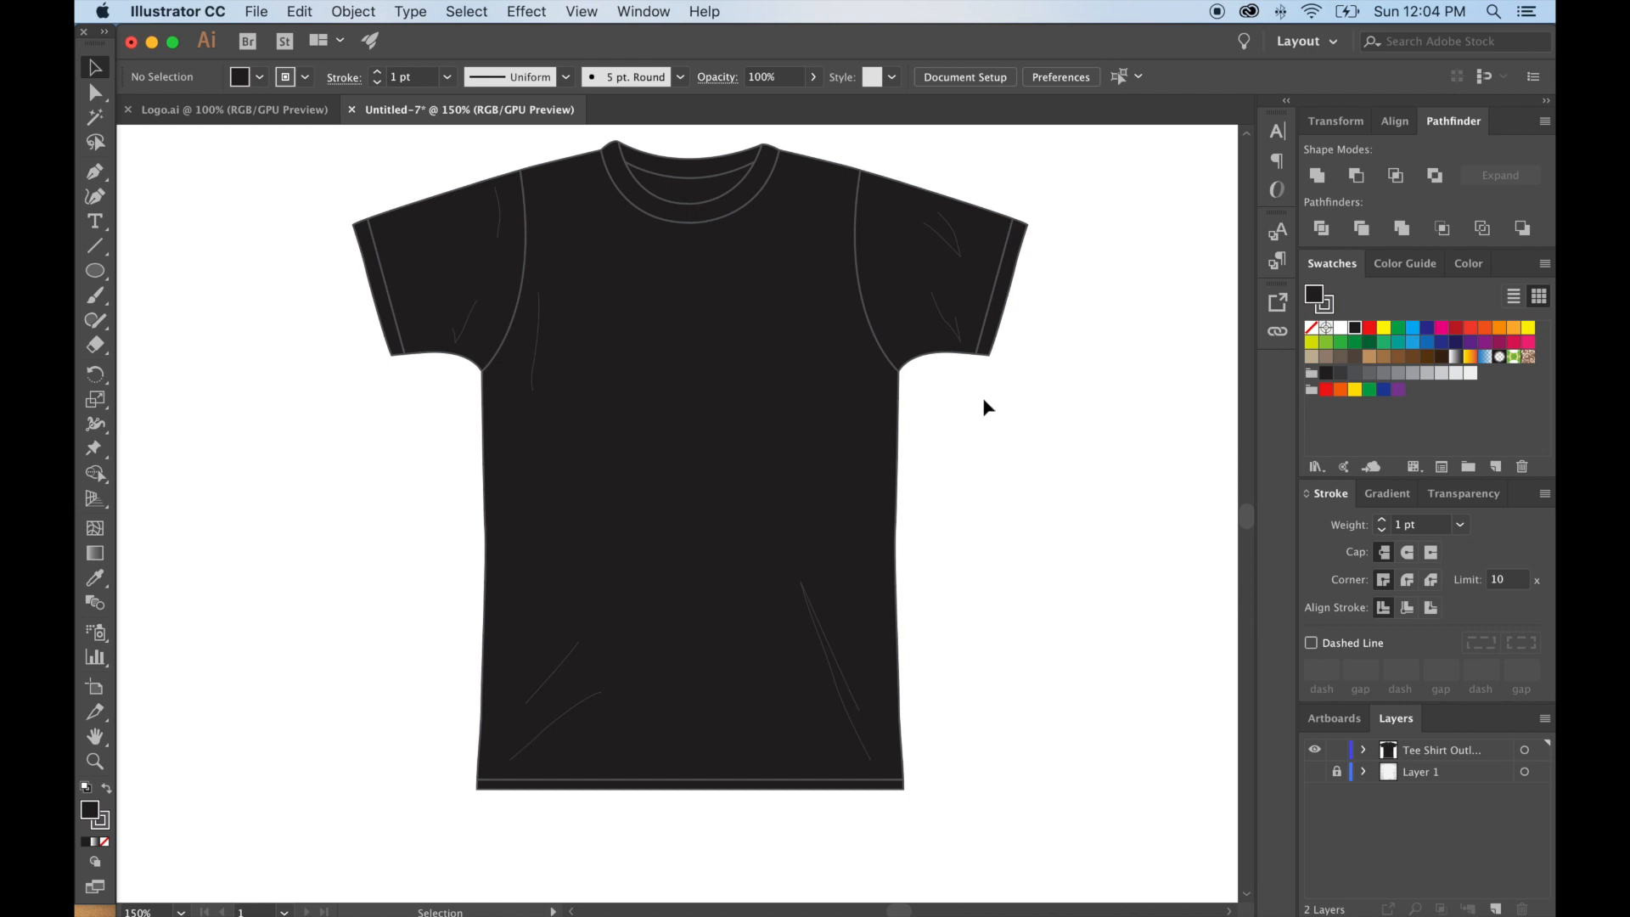
{"action": "scroll", "coordinate": [967, 459], "scroll_direction": "up", "scroll_amount": 3}
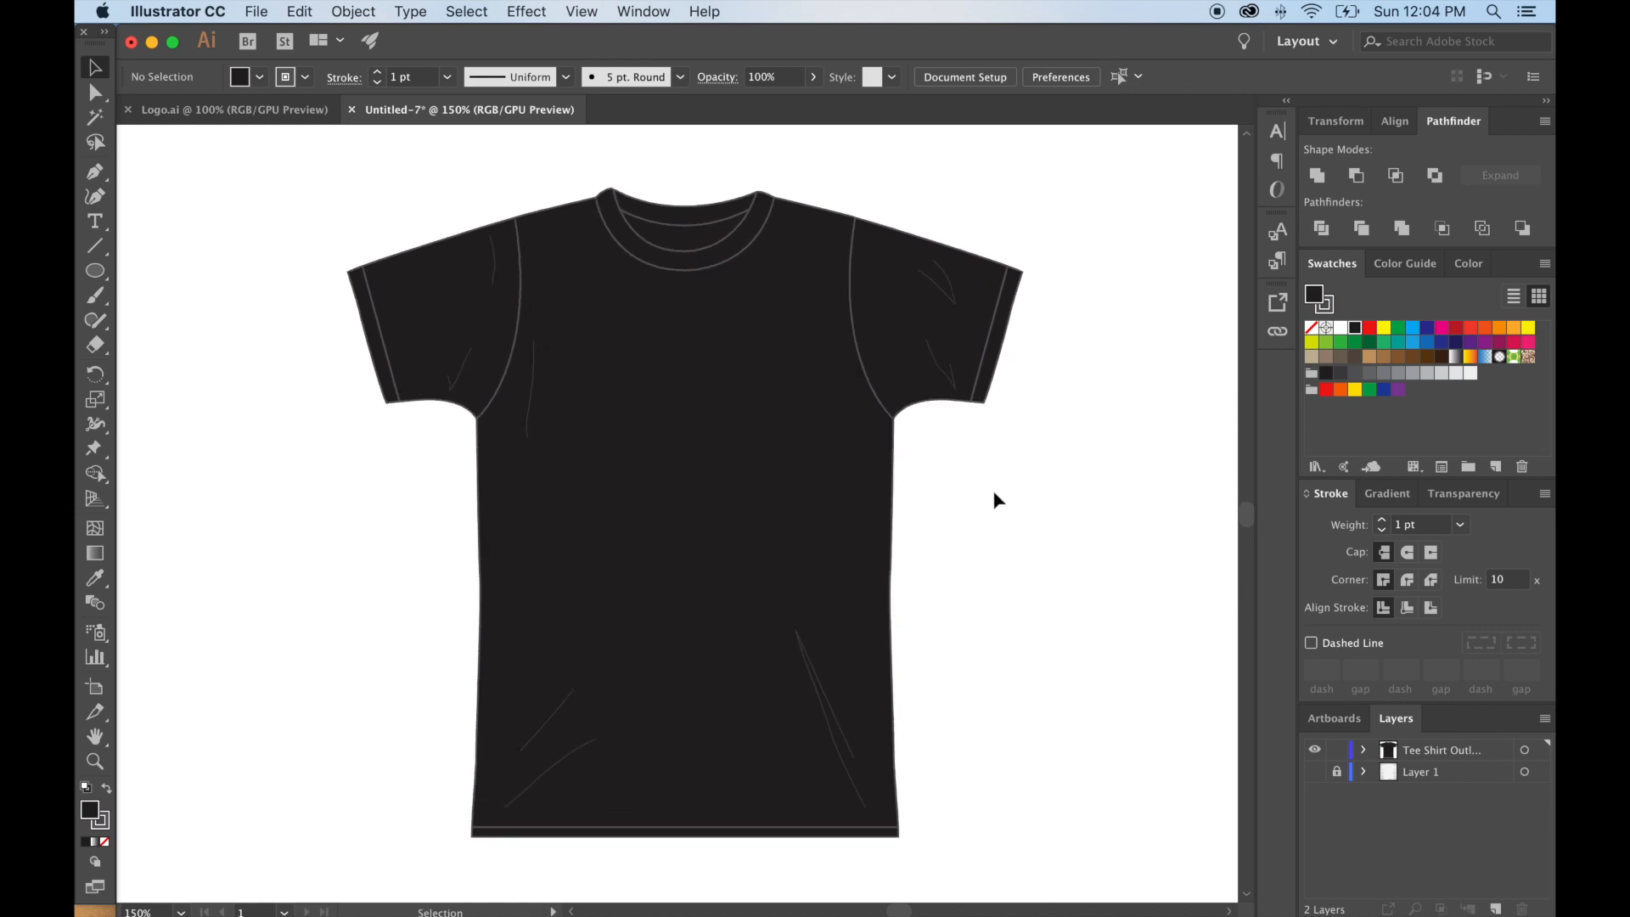
{"action": "key", "text": "super+equal"}
{"action": "left_click_drag", "start_coordinate": [546, 306], "coordinate": [772, 432]}
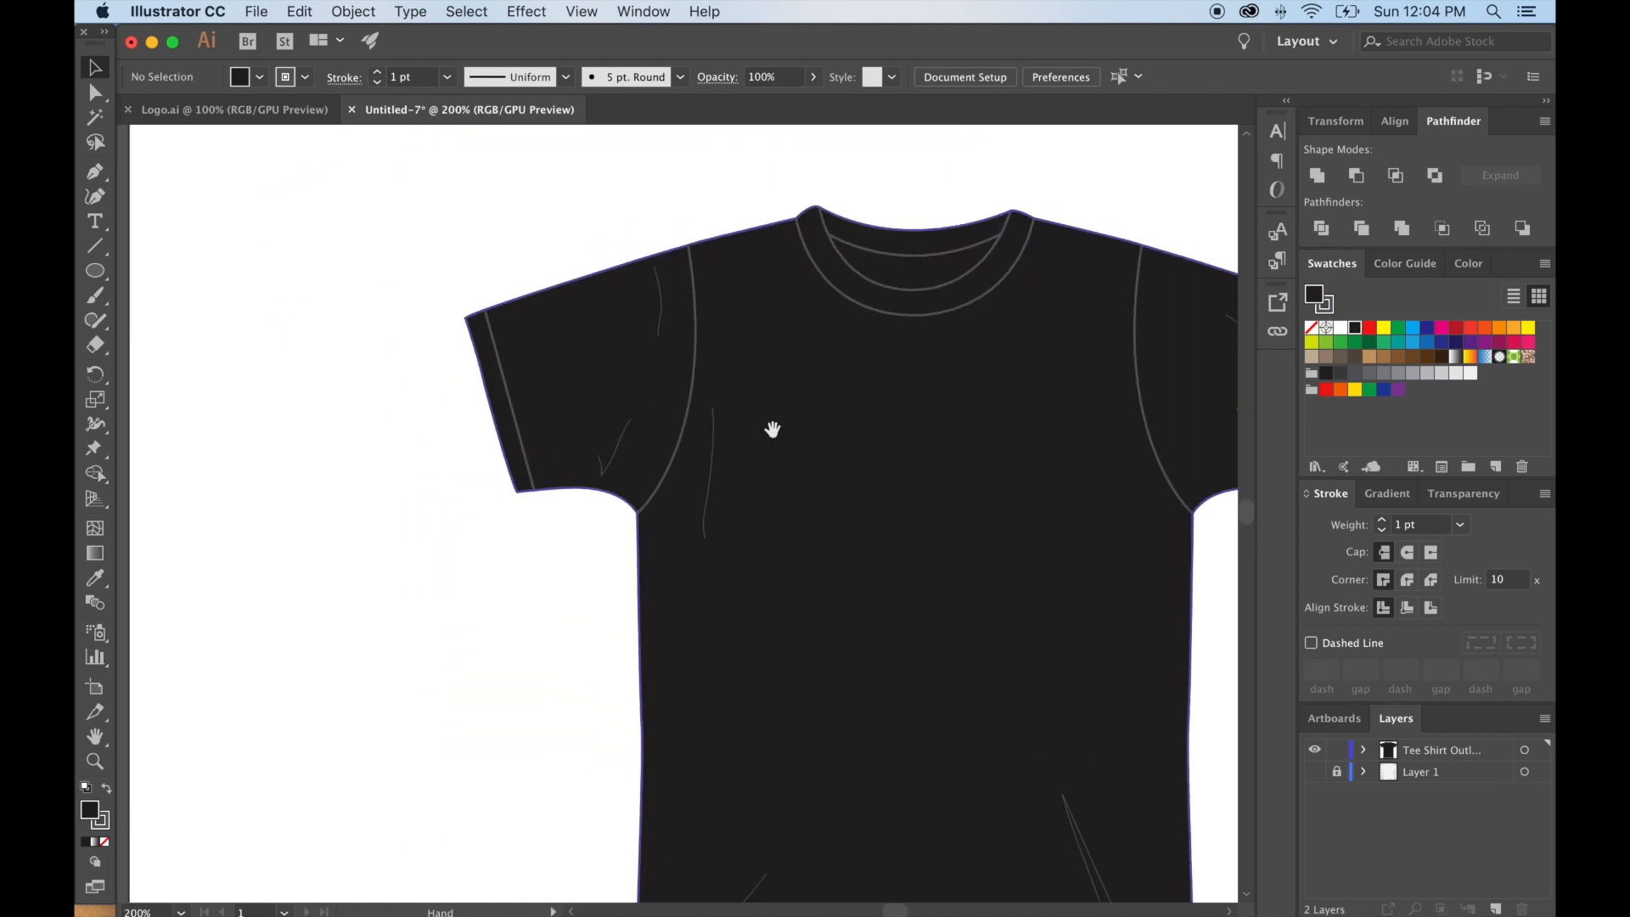
{"action": "key", "text": "super+equal"}
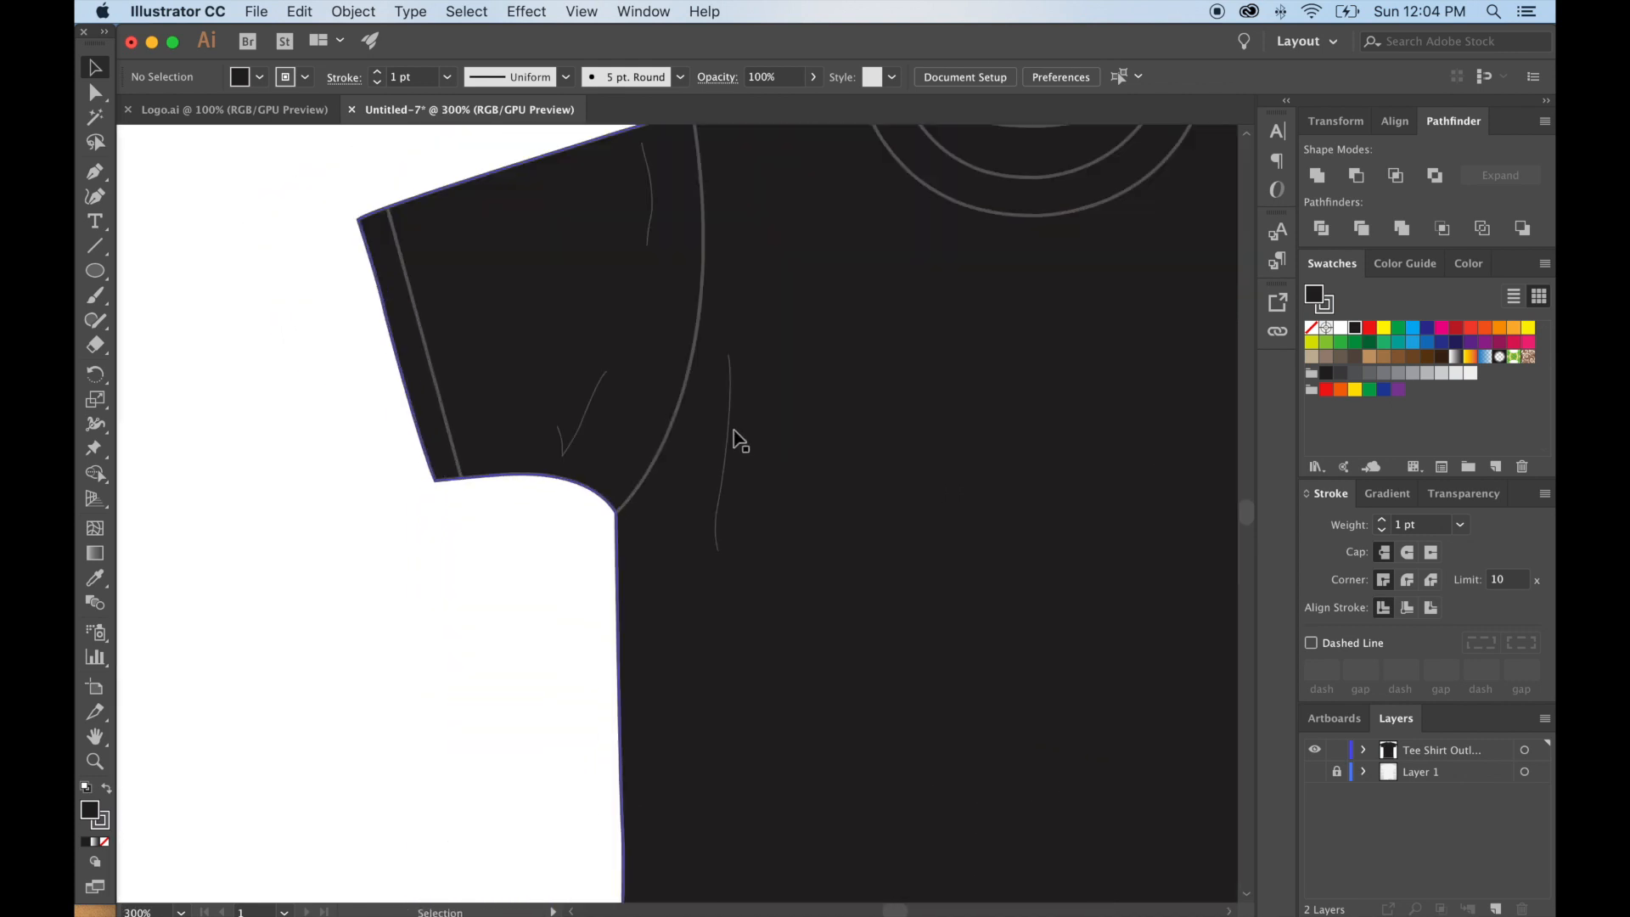
{"action": "left_click", "coordinate": [97, 173]}
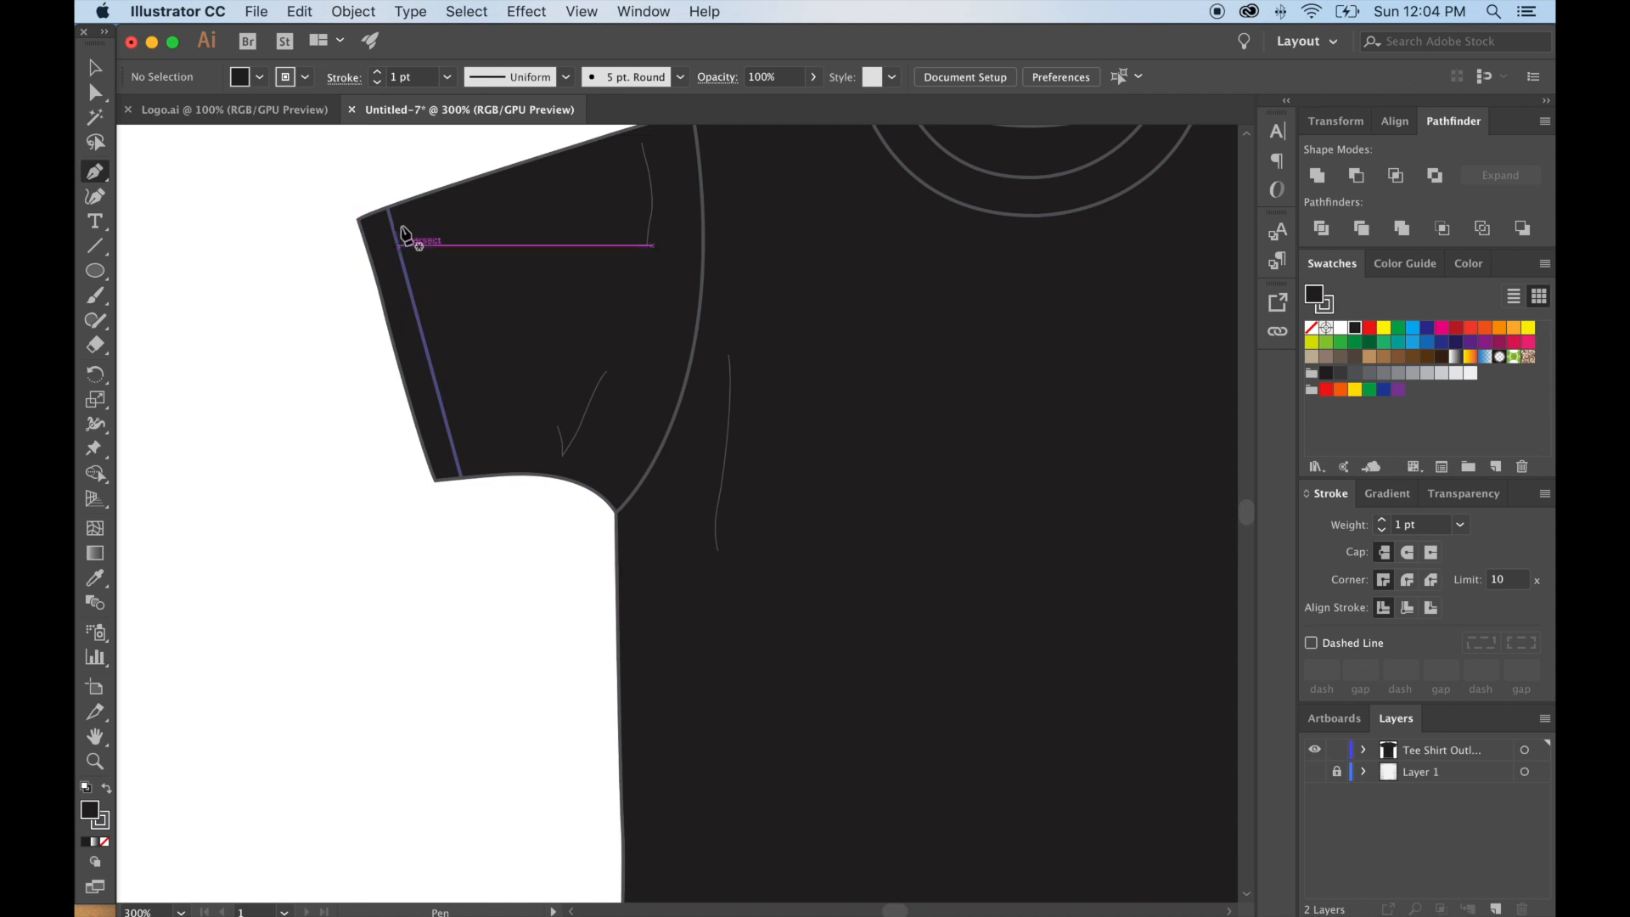
{"action": "left_click", "coordinate": [394, 204]}
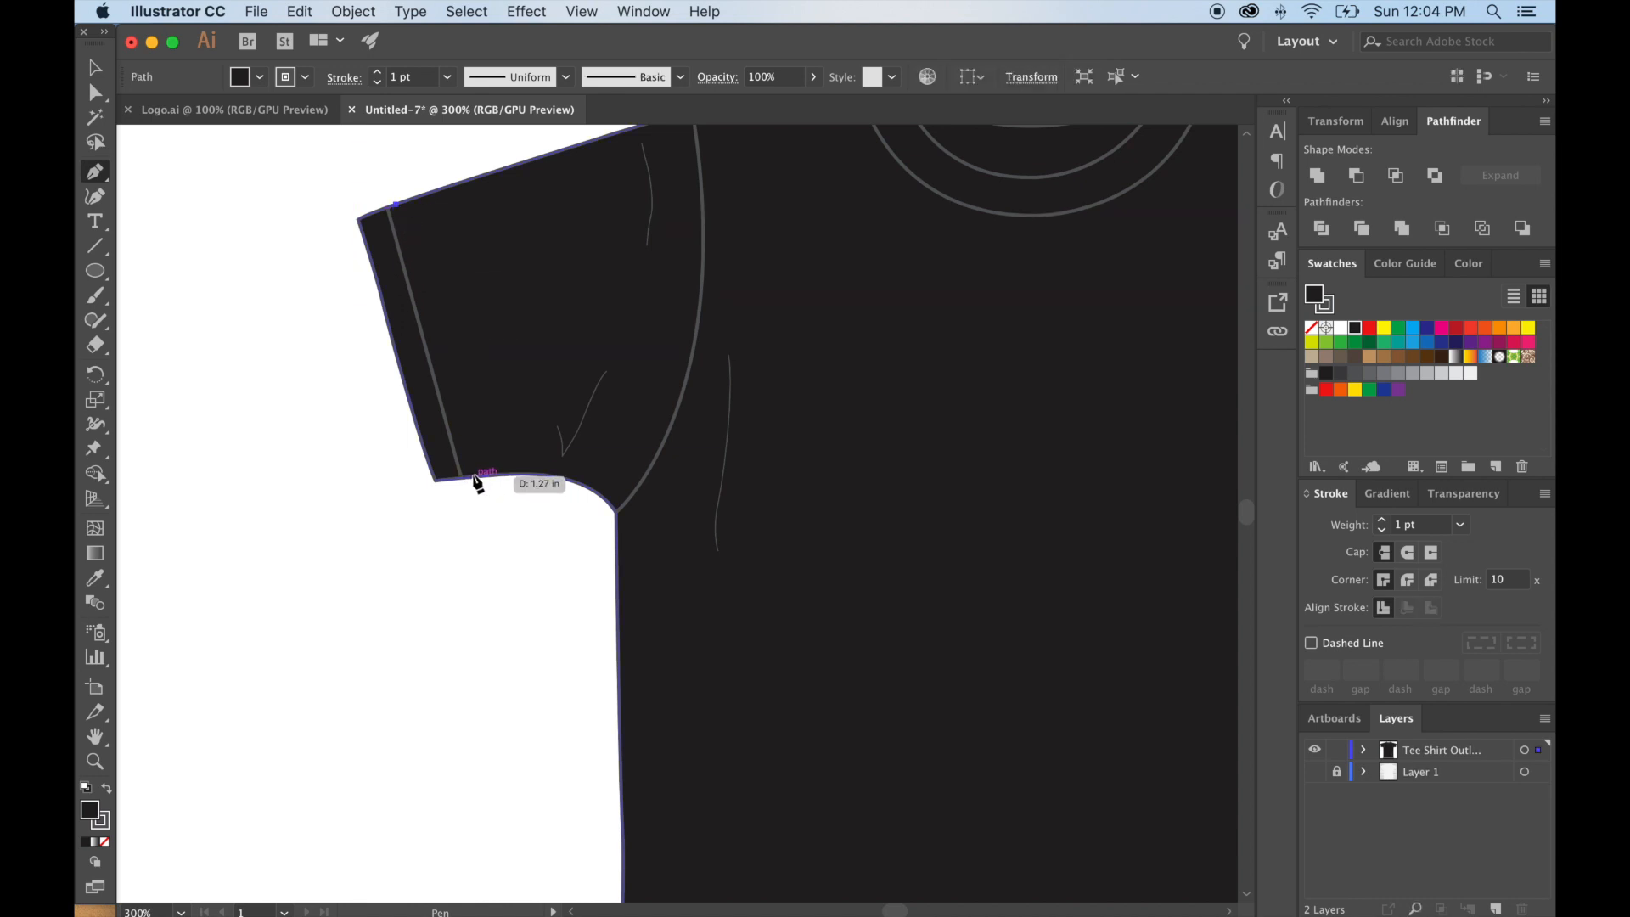
{"action": "left_click", "coordinate": [473, 478]}
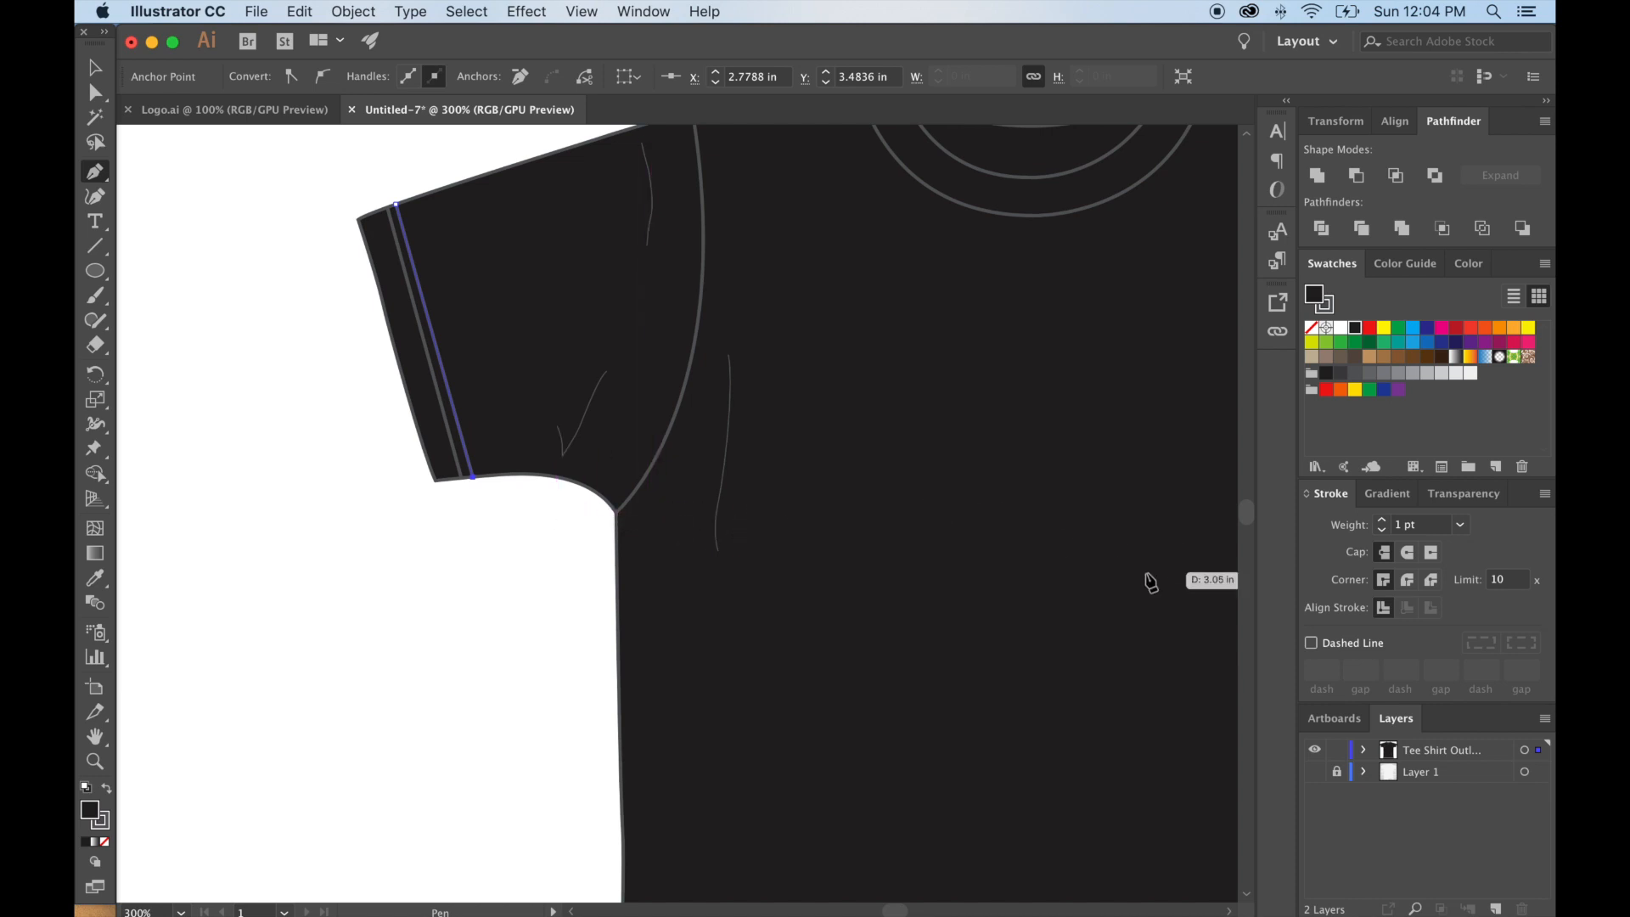
Make the left cuff stitch line dashed and set its miter limit to 3.
{"action": "left_click", "coordinate": [1311, 643]}
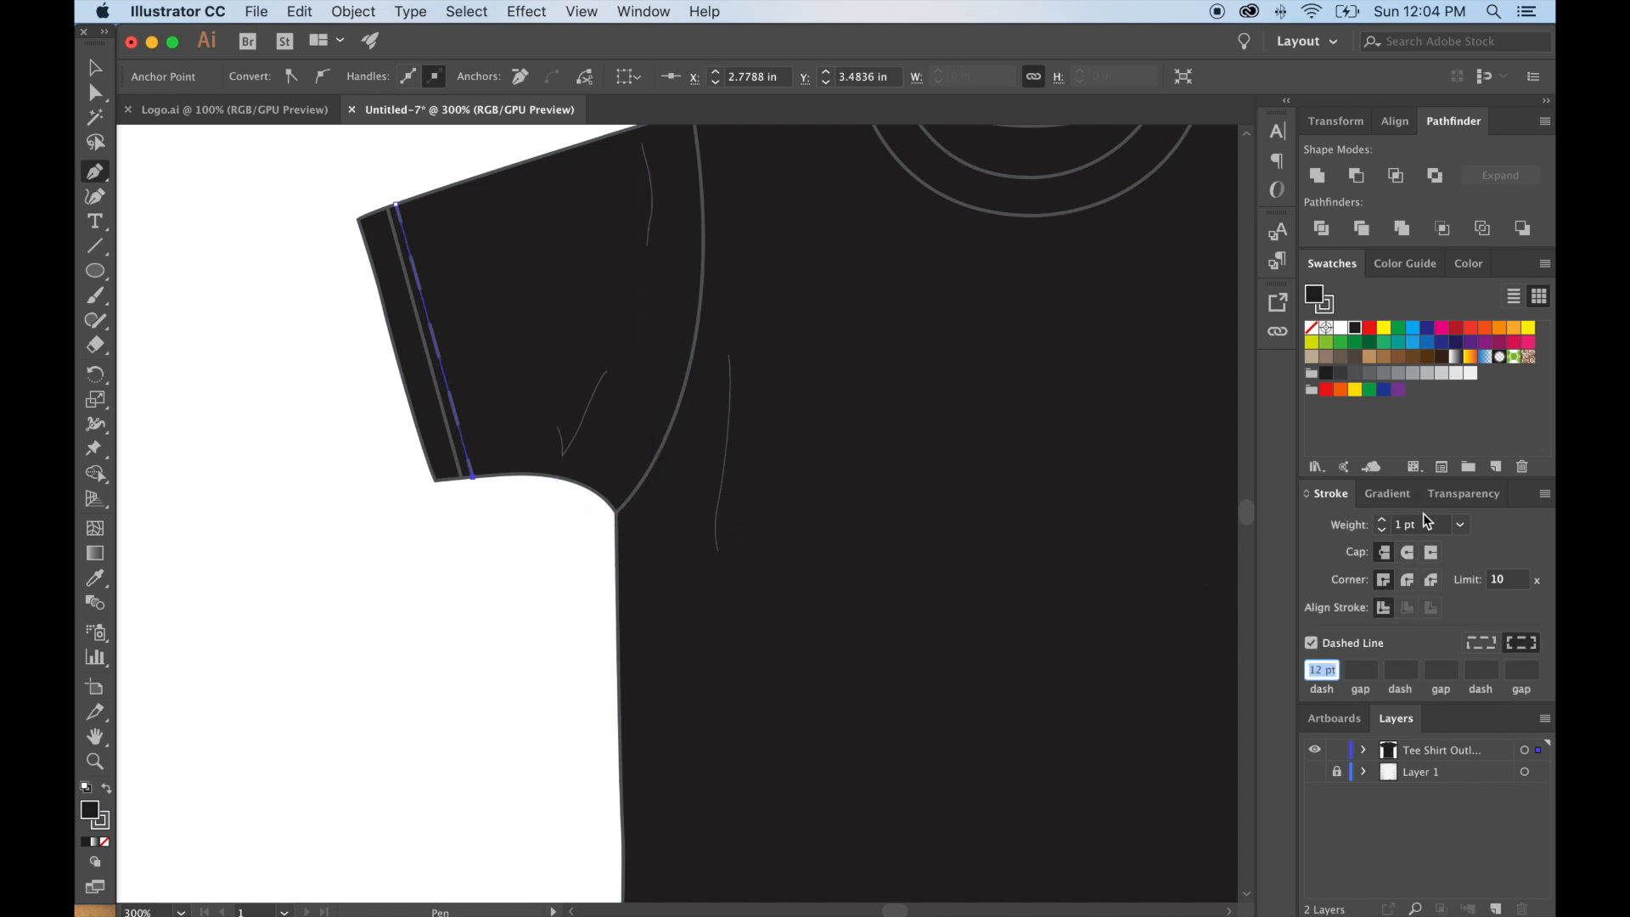
{"action": "left_click", "coordinate": [1493, 580]}
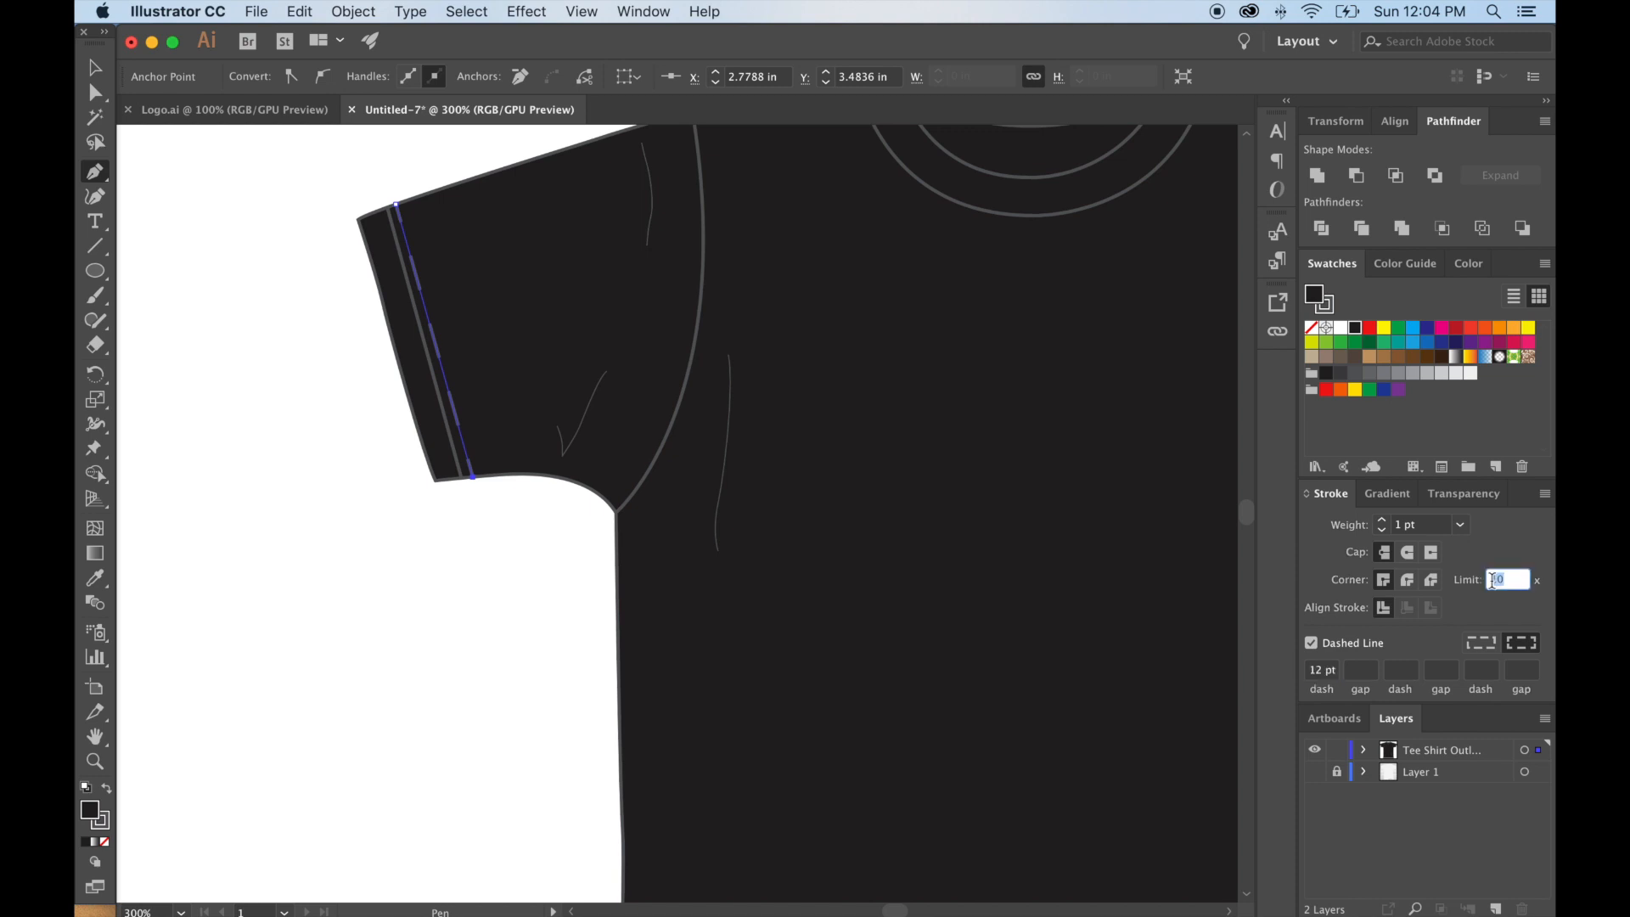
{"action": "type", "text": "3"}
{"action": "key", "text": "Return"}
Try a 0.25 pt stroke weight on the left cuff stitch line and undo it.
{"action": "left_click", "coordinate": [1399, 521]}
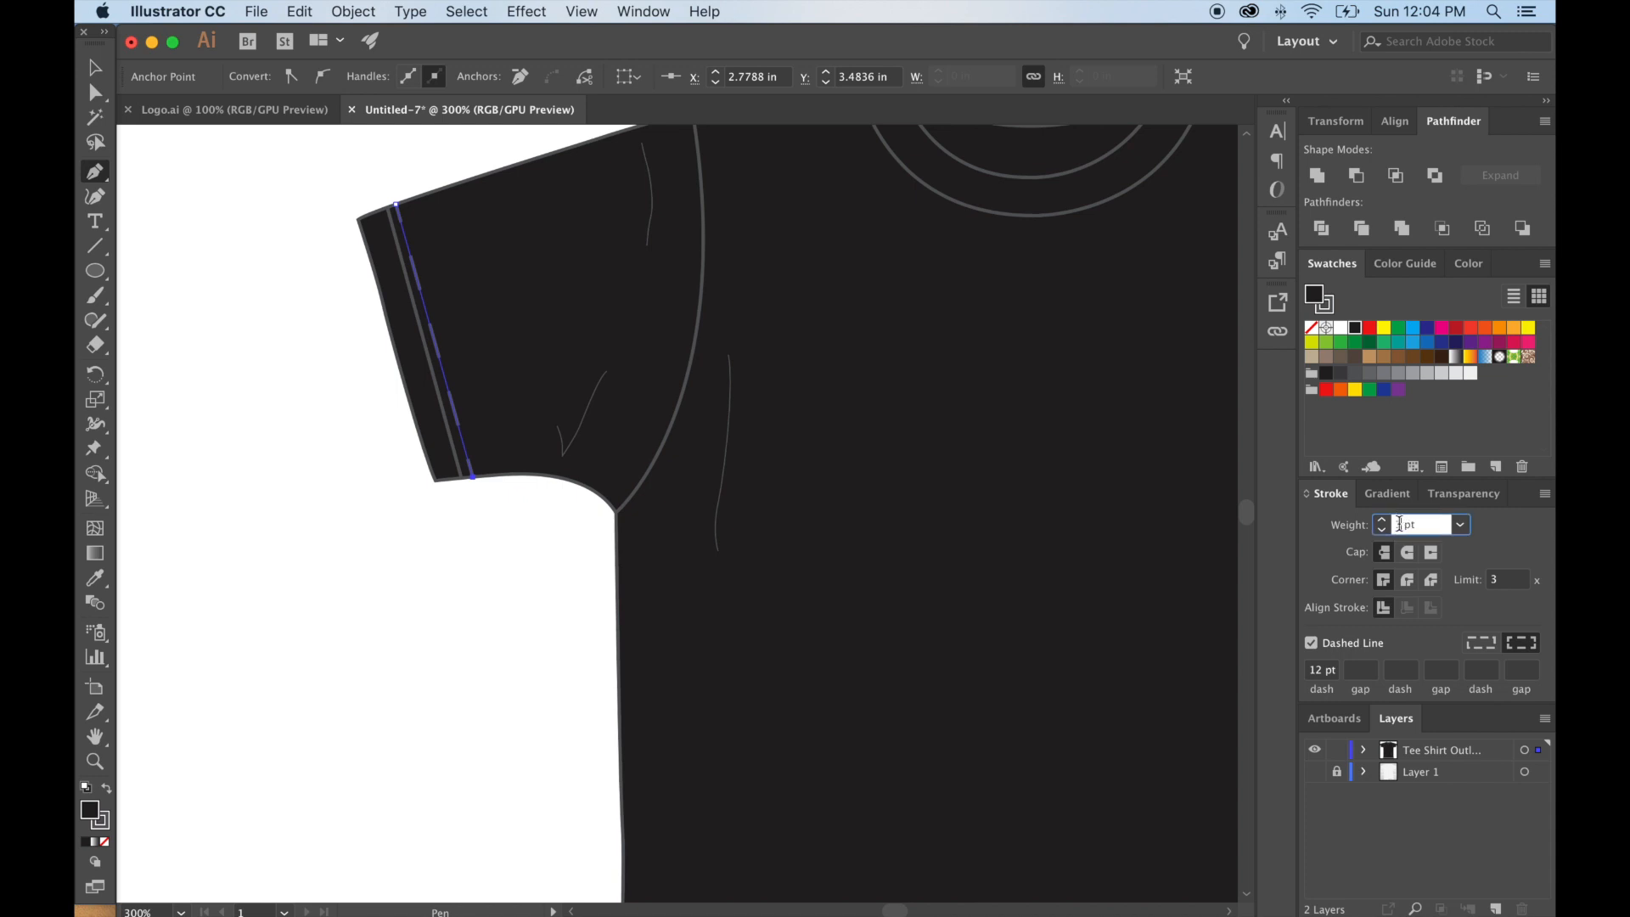
{"action": "type", "text": ".25"}
{"action": "key", "text": "Return"}
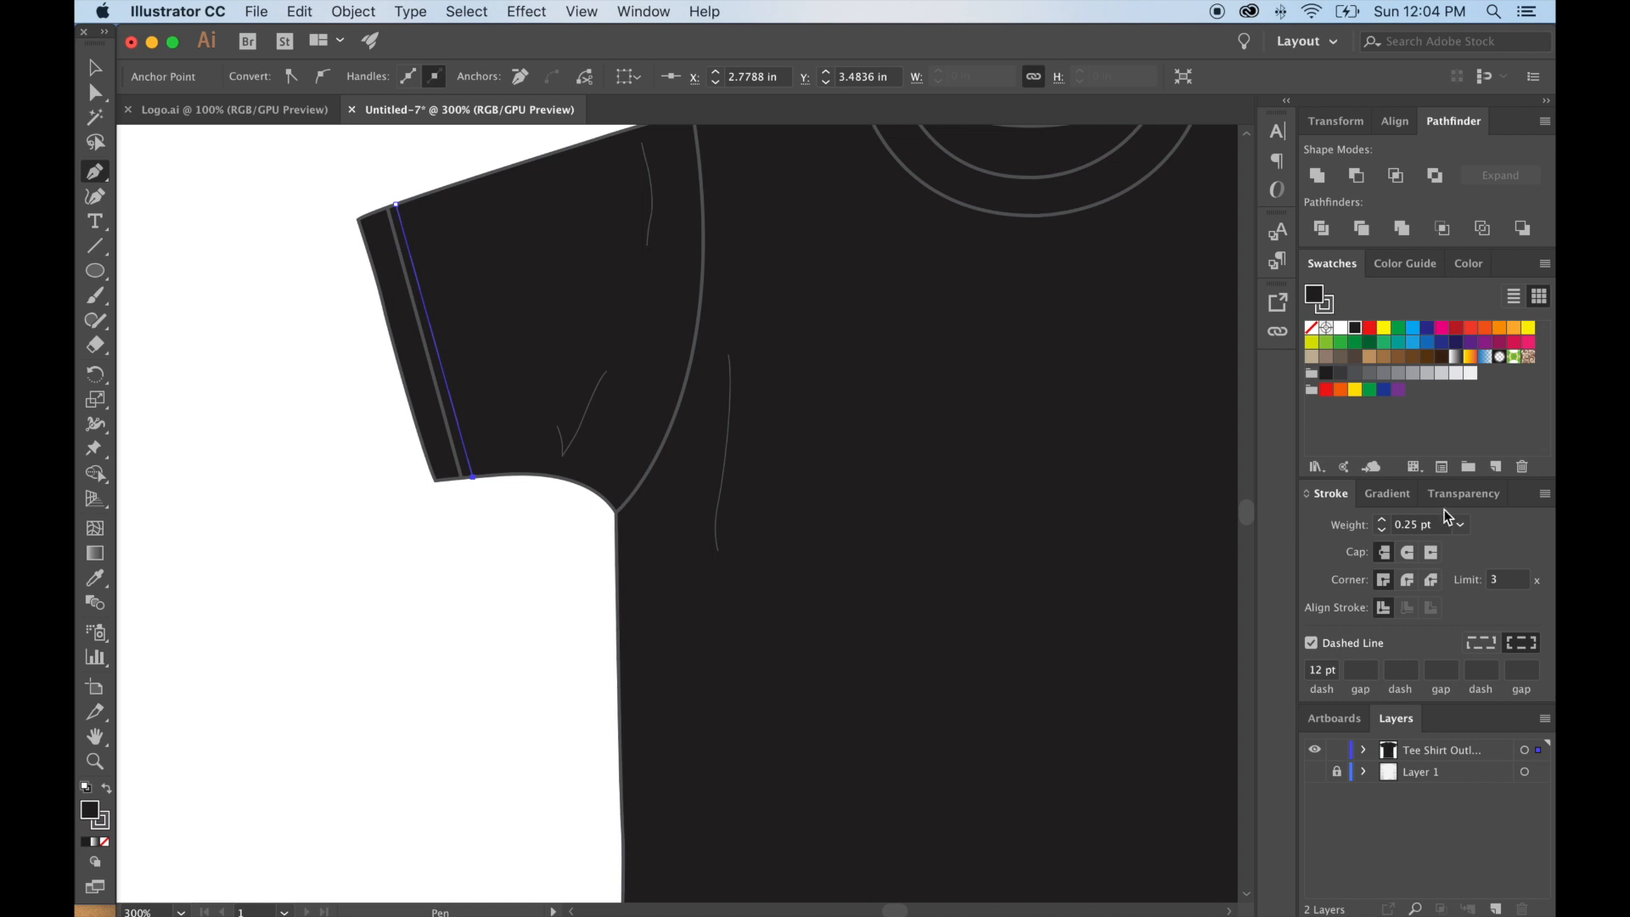
{"action": "key", "text": "super+z"}
Set the left cuff stitch line's stroke weight to 0.75 pt and its dash length to 4 pt, and deselect it.
{"action": "left_click", "coordinate": [1462, 524]}
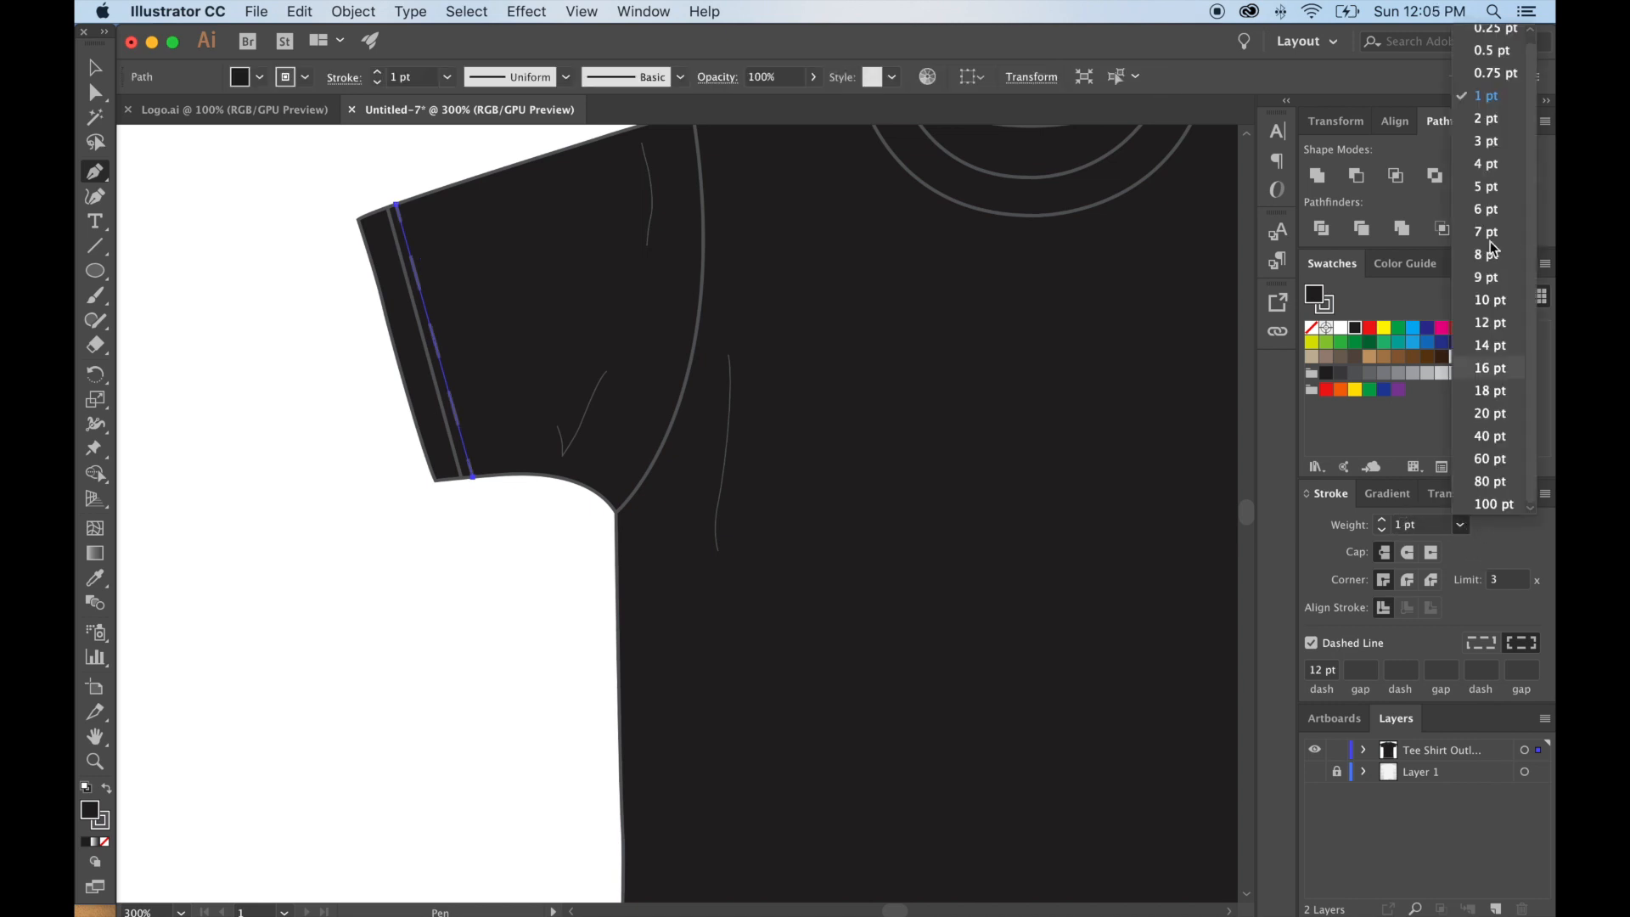
{"action": "left_click", "coordinate": [1498, 74]}
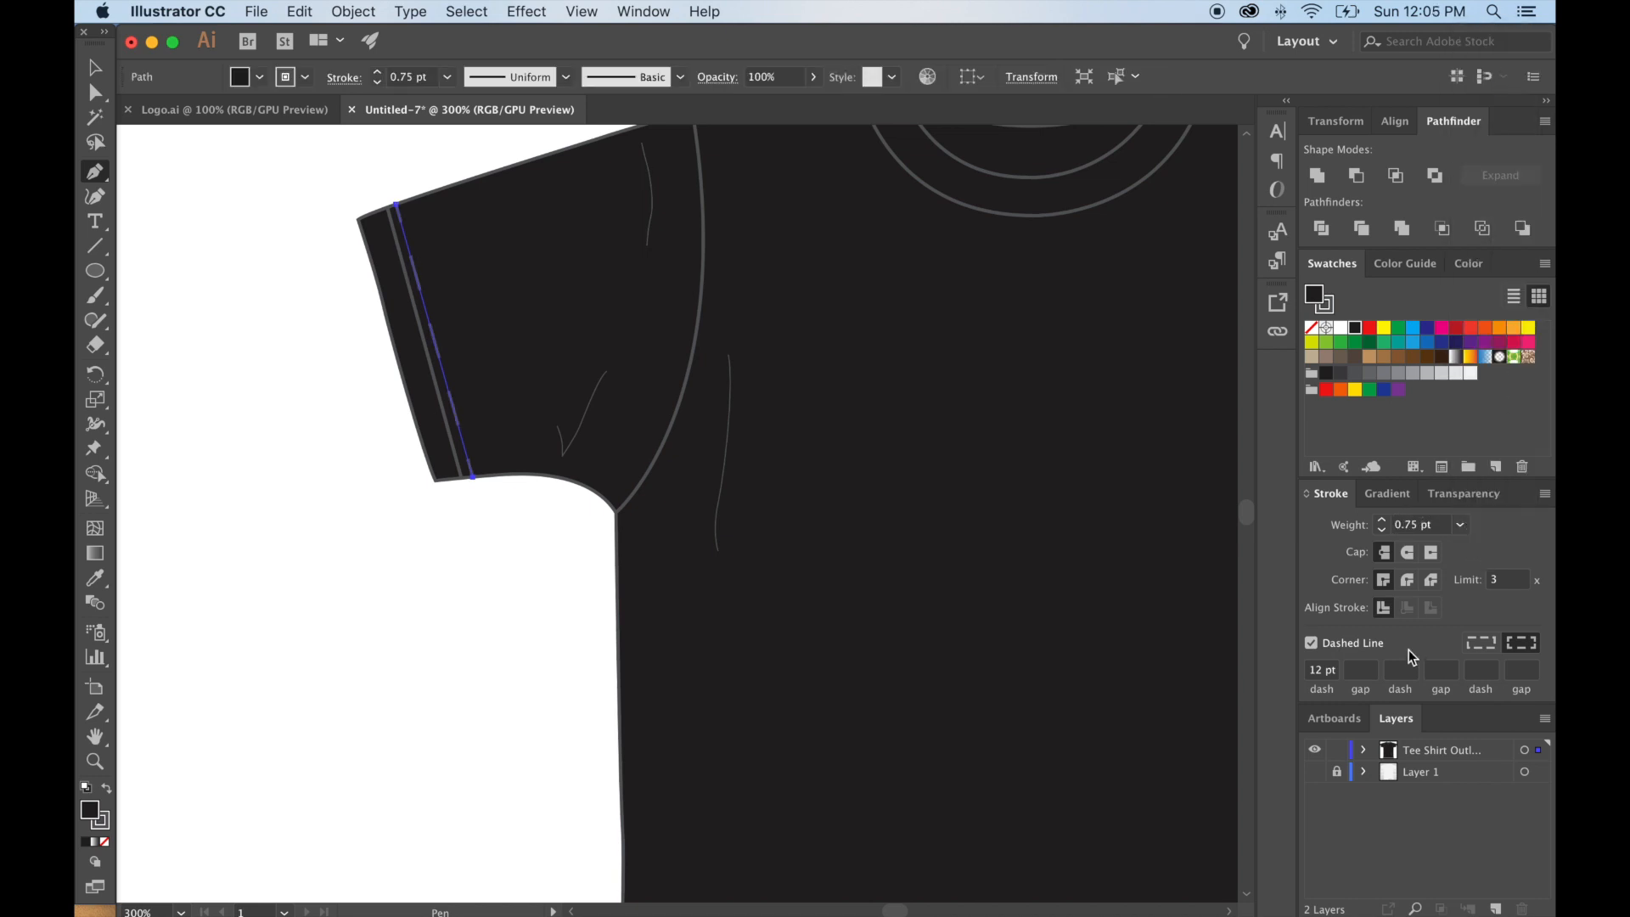
{"action": "left_click", "coordinate": [1317, 671]}
{"action": "type", "text": "4"}
{"action": "key", "text": "Return"}
{"action": "left_click", "coordinate": [723, 454]}
{"action": "left_click", "coordinate": [95, 67]}
{"action": "left_click", "coordinate": [202, 268]}
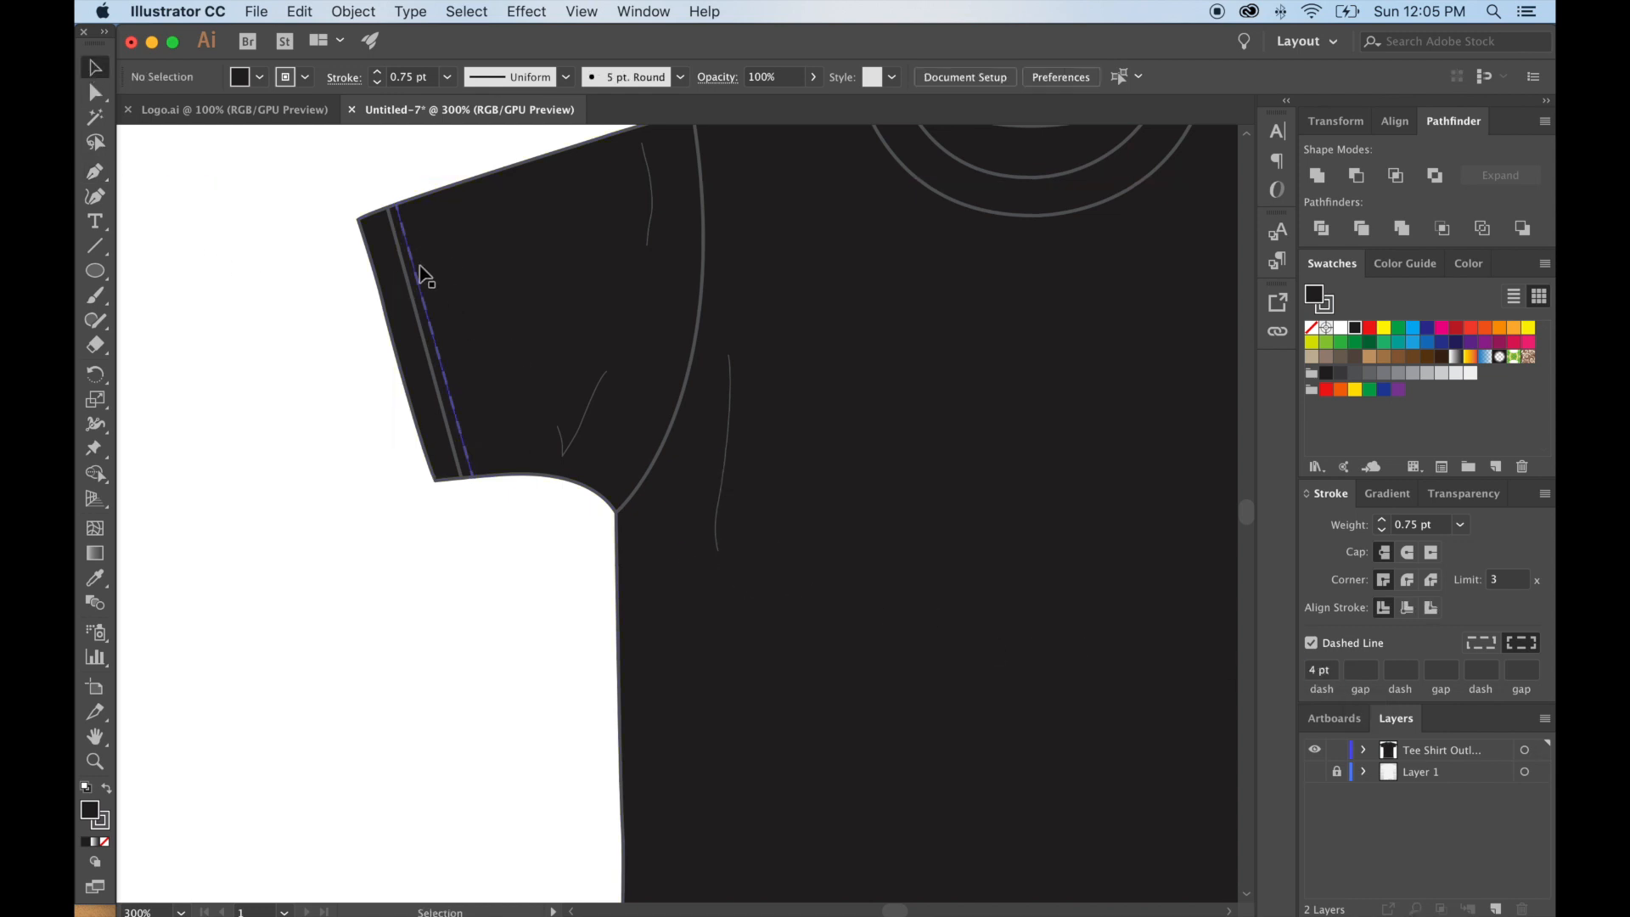
Shorten the left cuff stitch line's dash length to 3 pt and deselect it.
{"action": "left_click", "coordinate": [472, 456]}
{"action": "left_click", "coordinate": [1319, 670]}
{"action": "type", "text": "3"}
{"action": "key", "text": "Return"}
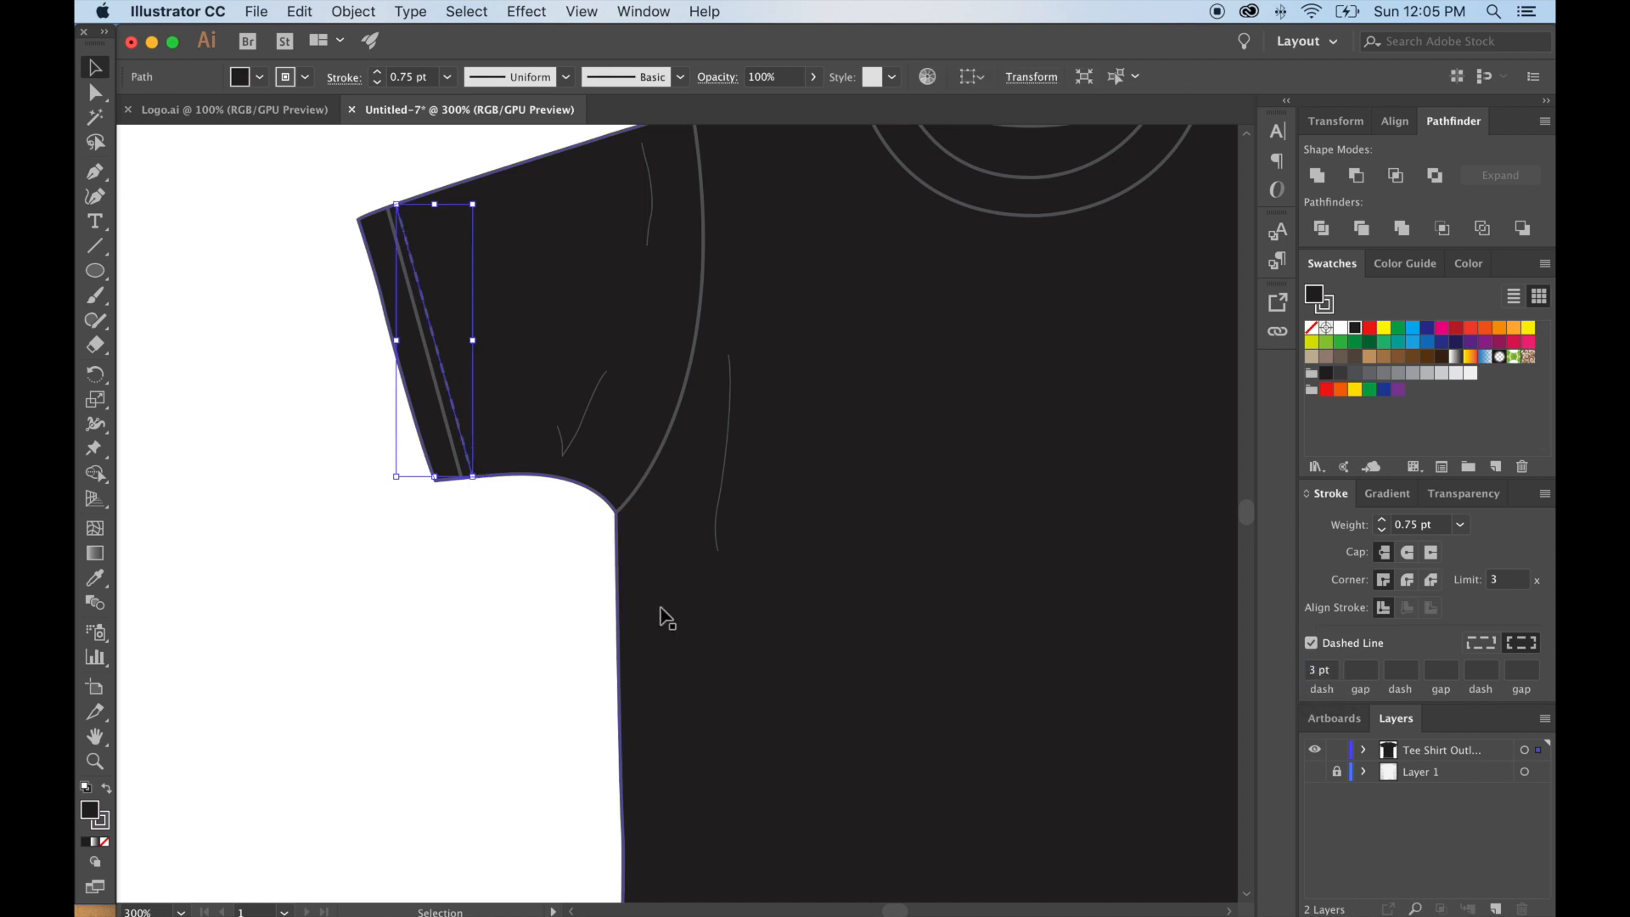
{"action": "left_click", "coordinate": [527, 755]}
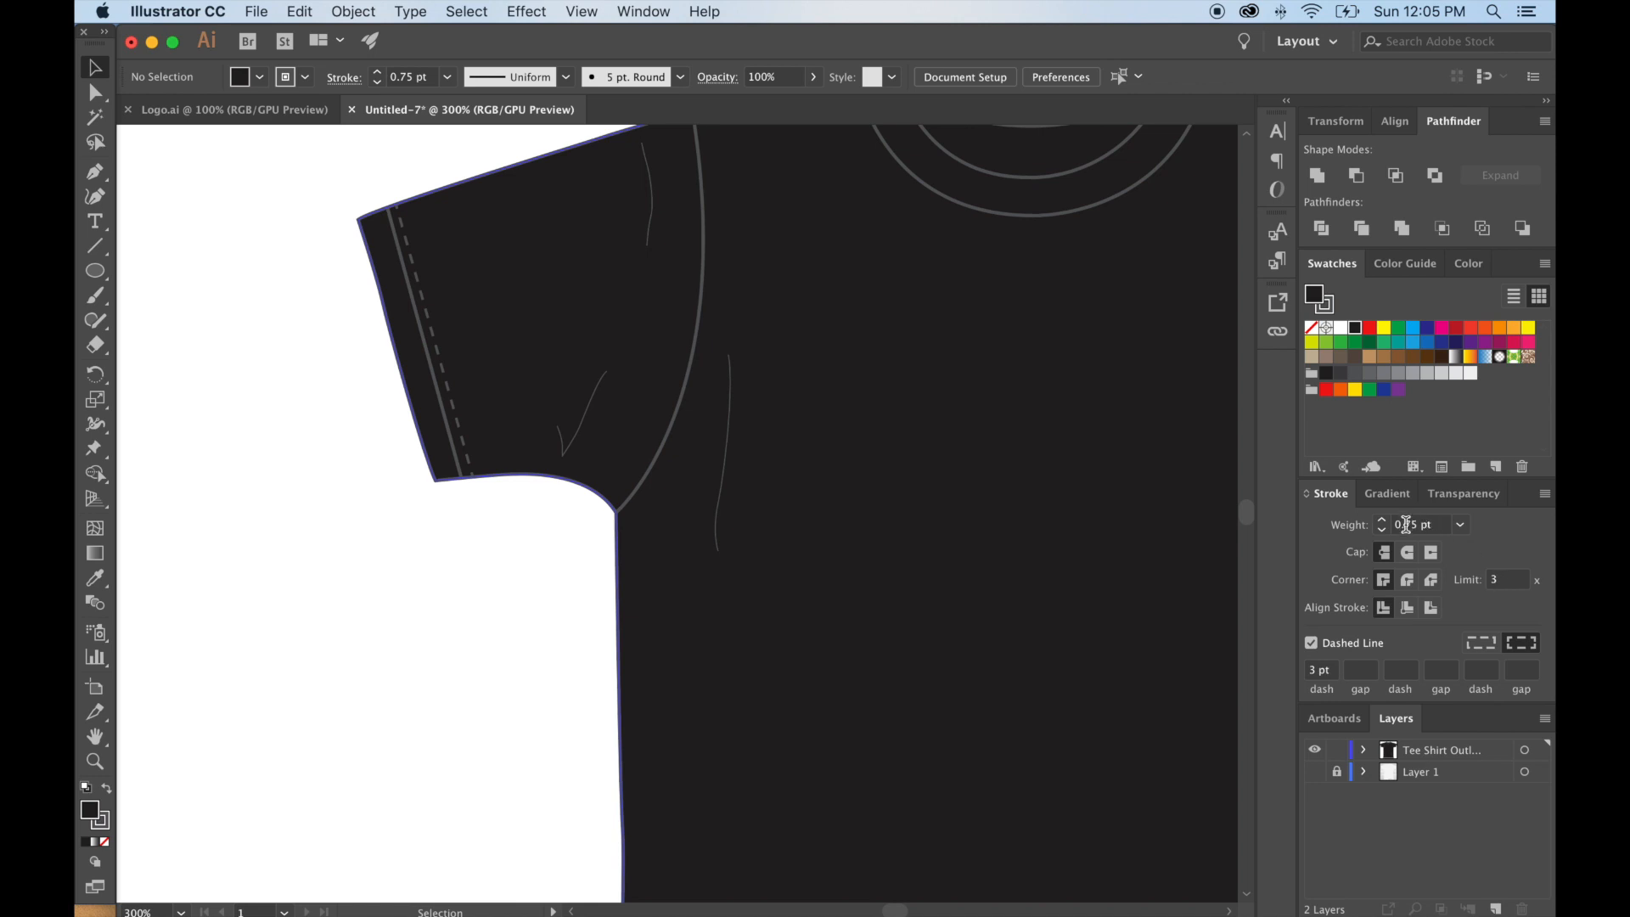
Set the left cuff stitch line's dash length to 1 pt and deselect it.
{"action": "key", "text": "super+1"}
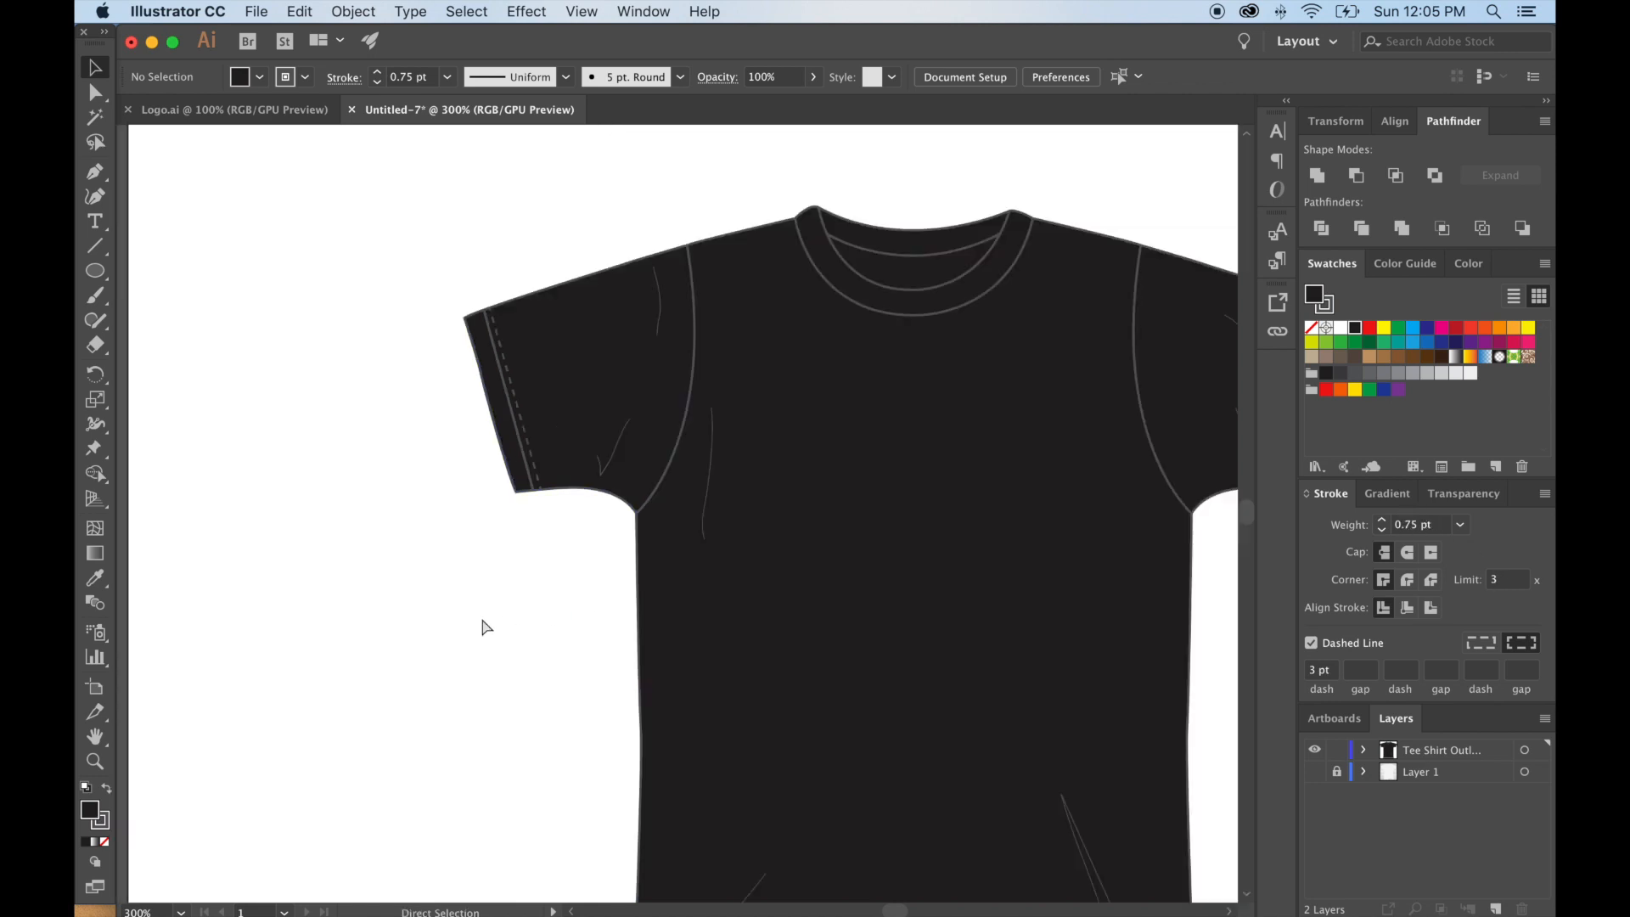
{"action": "key", "text": "super+equal"}
{"action": "left_click", "coordinate": [534, 459]}
{"action": "left_click", "coordinate": [1315, 669]}
{"action": "left_click_drag", "start_coordinate": [1314, 670], "coordinate": [1304, 670]}
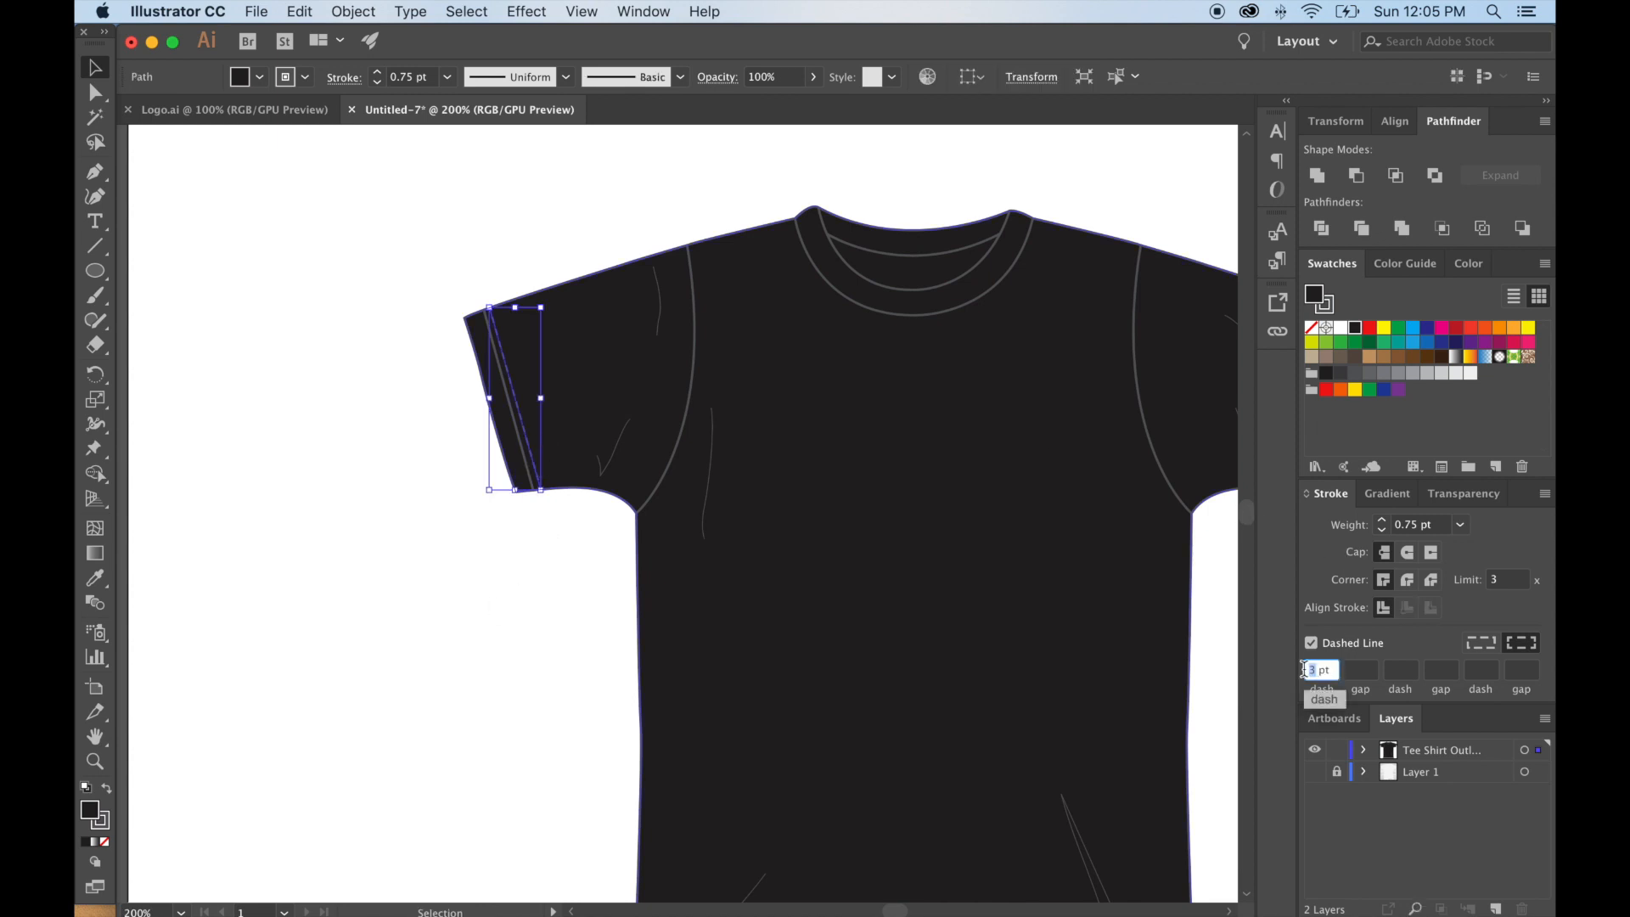
{"action": "type", "text": "1"}
{"action": "key", "text": "Return"}
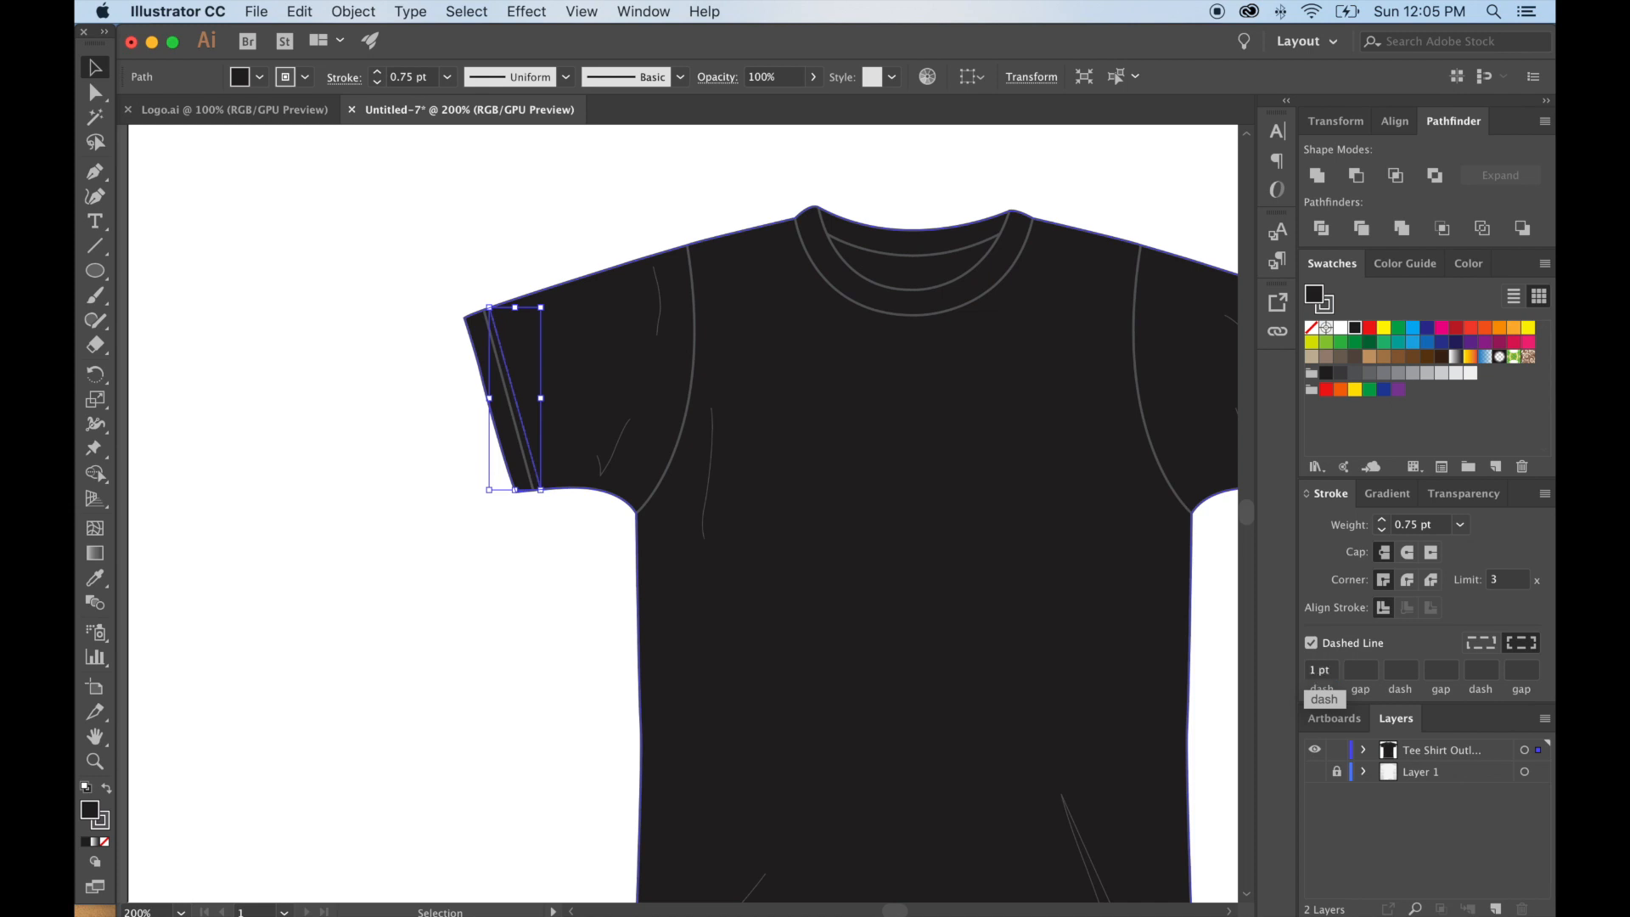
{"action": "left_click", "coordinate": [540, 652]}
Draw a straight dashed stitch line about 4 in long across the shirt just above the hem seam, and deselect it.
{"action": "left_click_drag", "start_coordinate": [600, 572], "coordinate": [477, 435]}
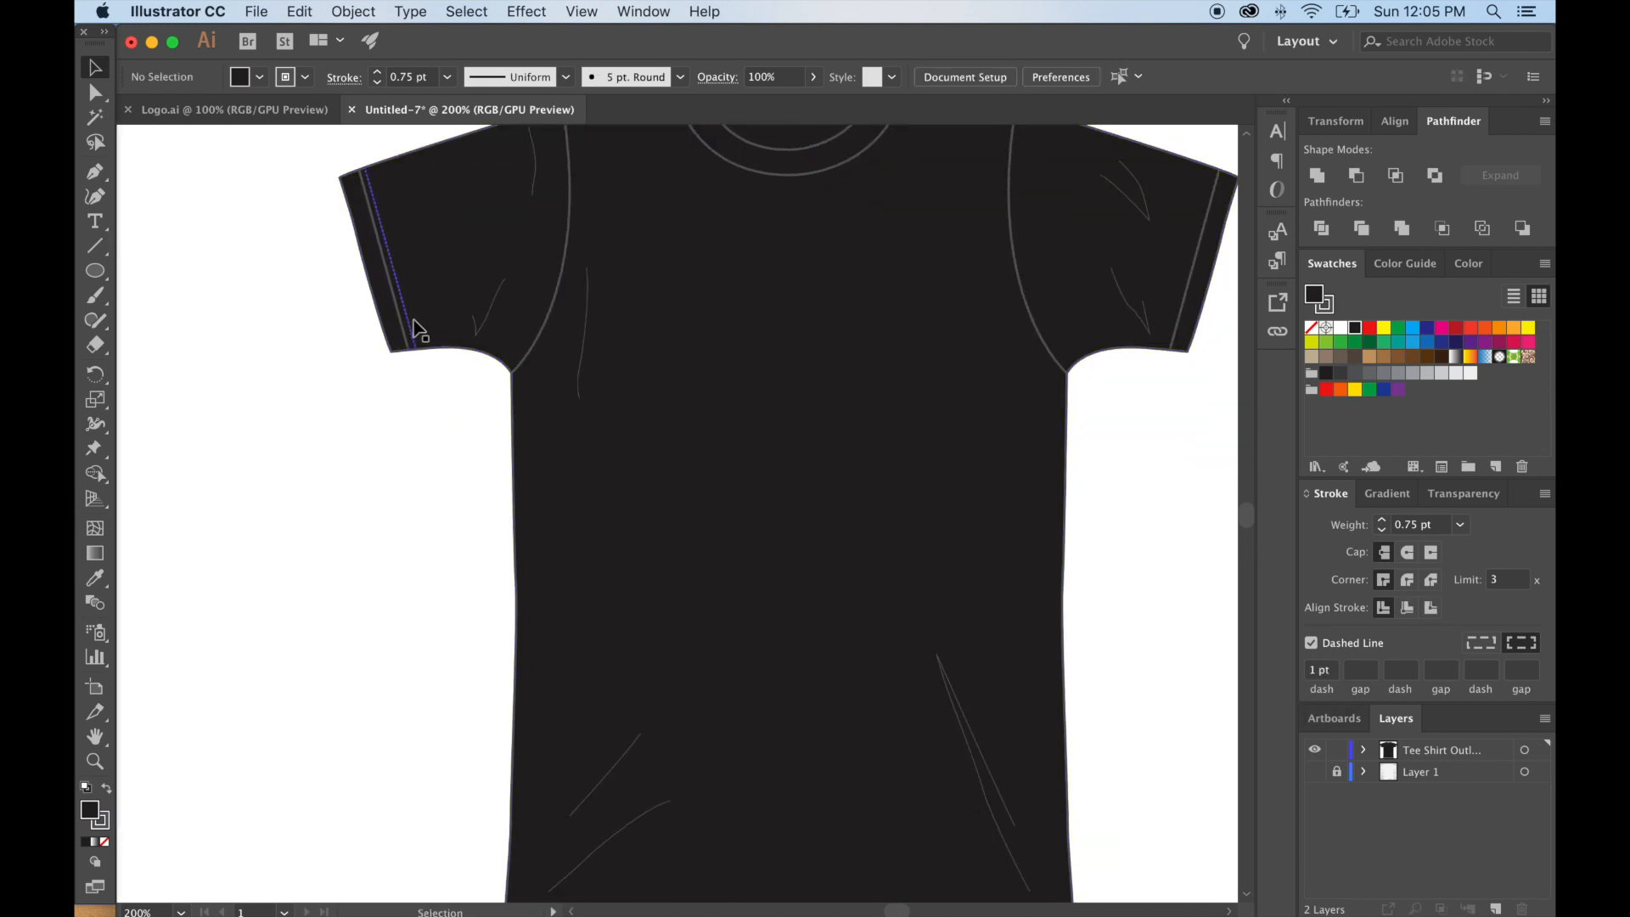
{"action": "left_click_drag", "start_coordinate": [506, 509], "coordinate": [446, 329]}
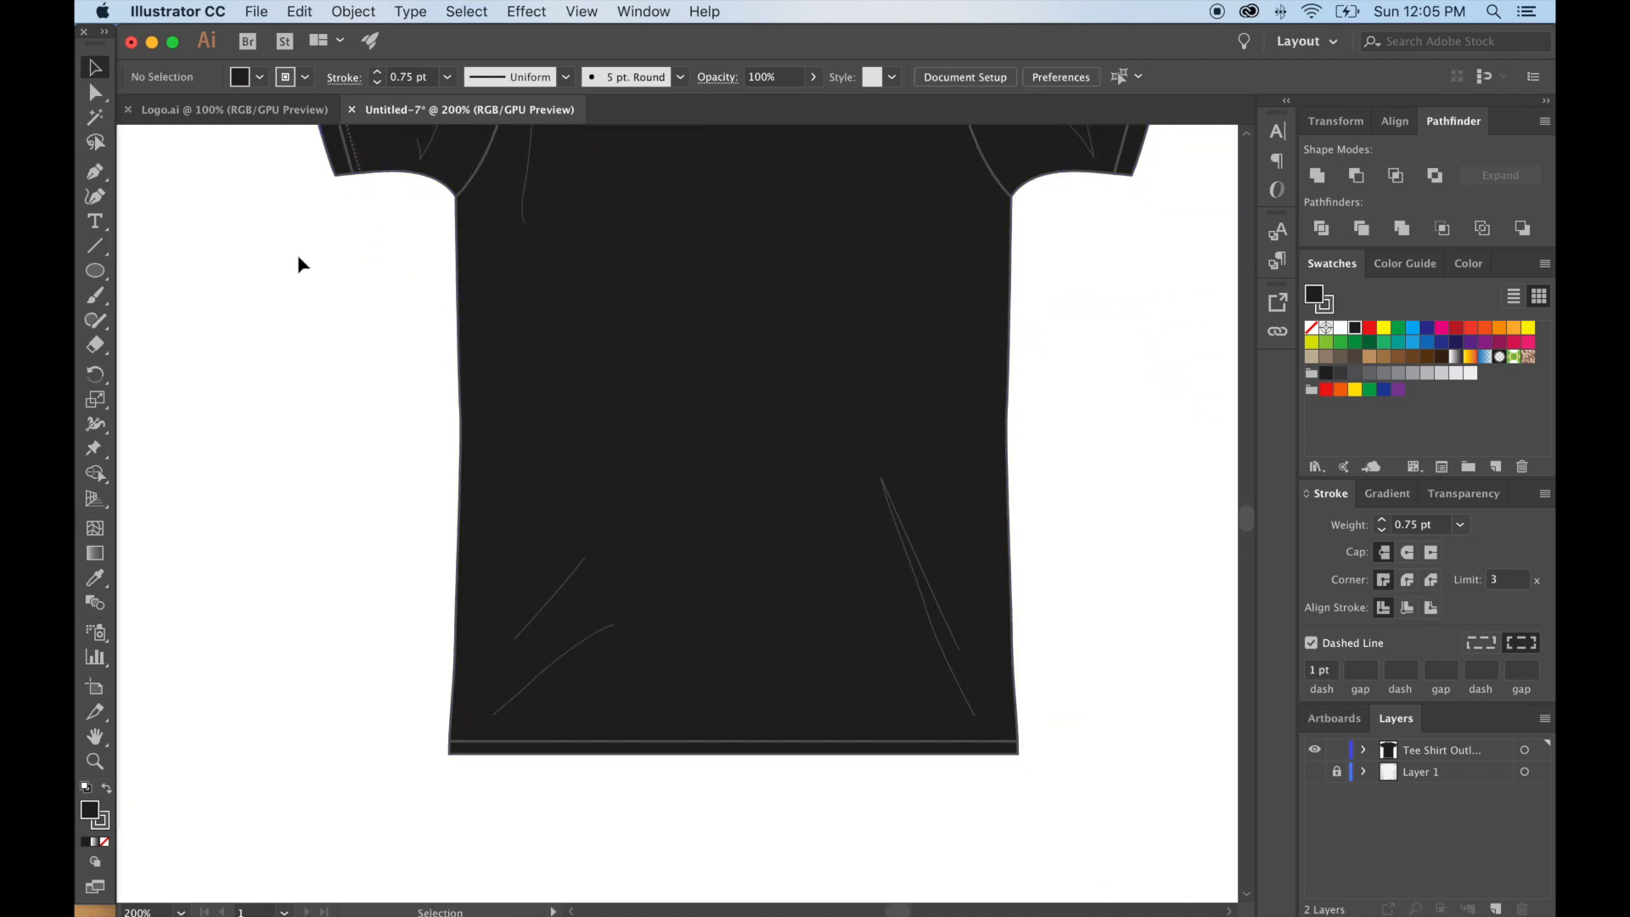
{"action": "left_click", "coordinate": [95, 174]}
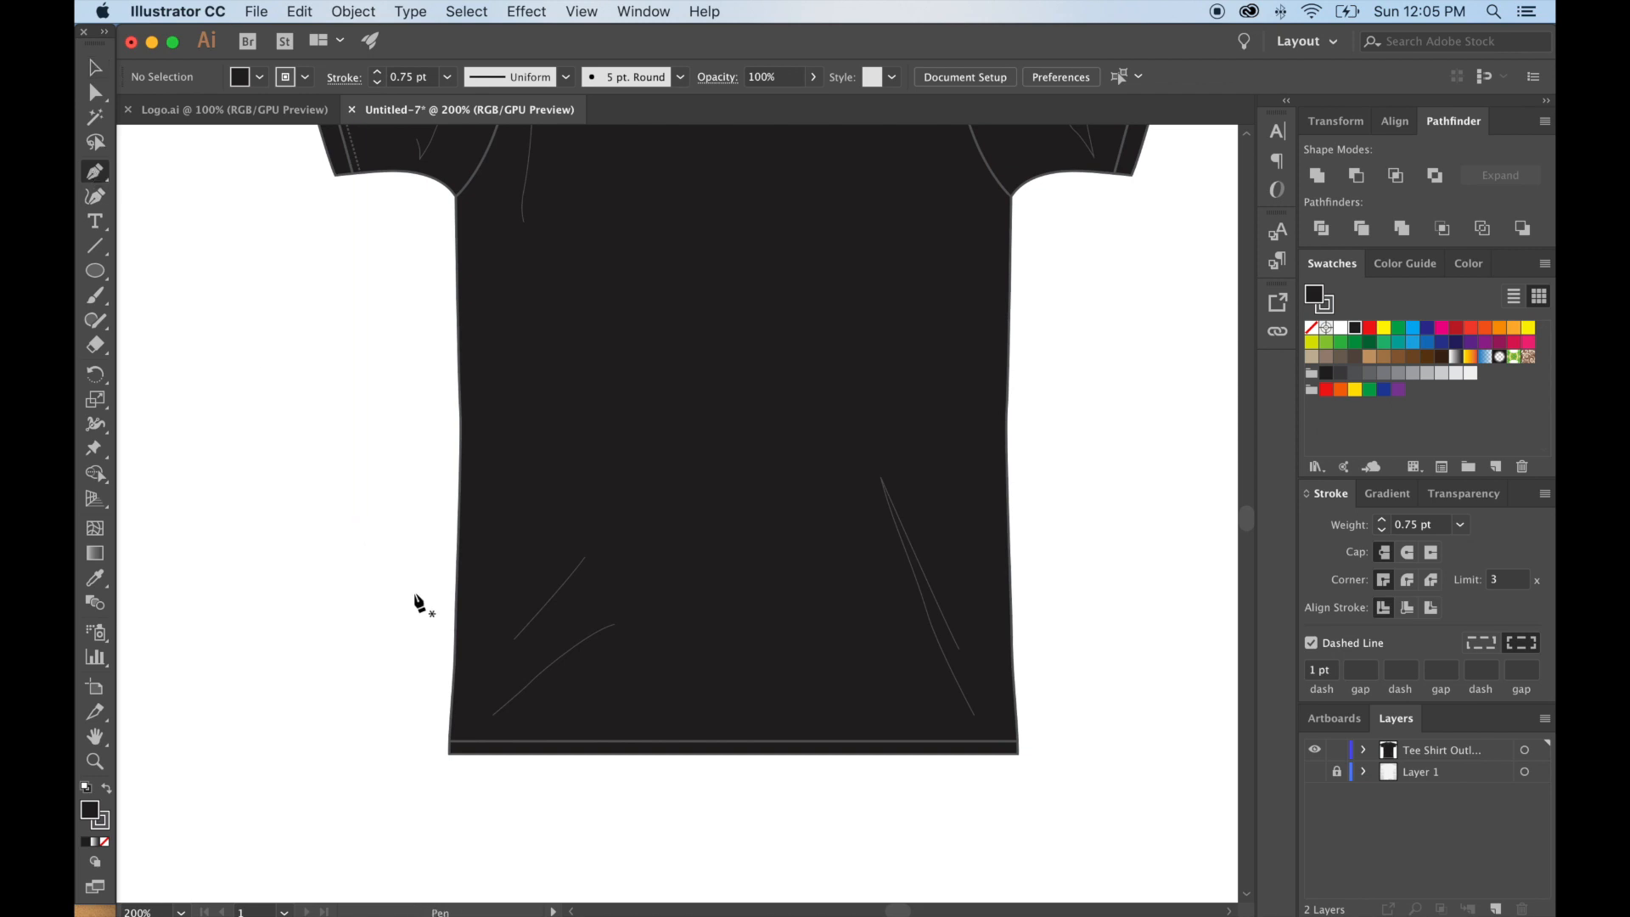
{"action": "left_click", "coordinate": [451, 732]}
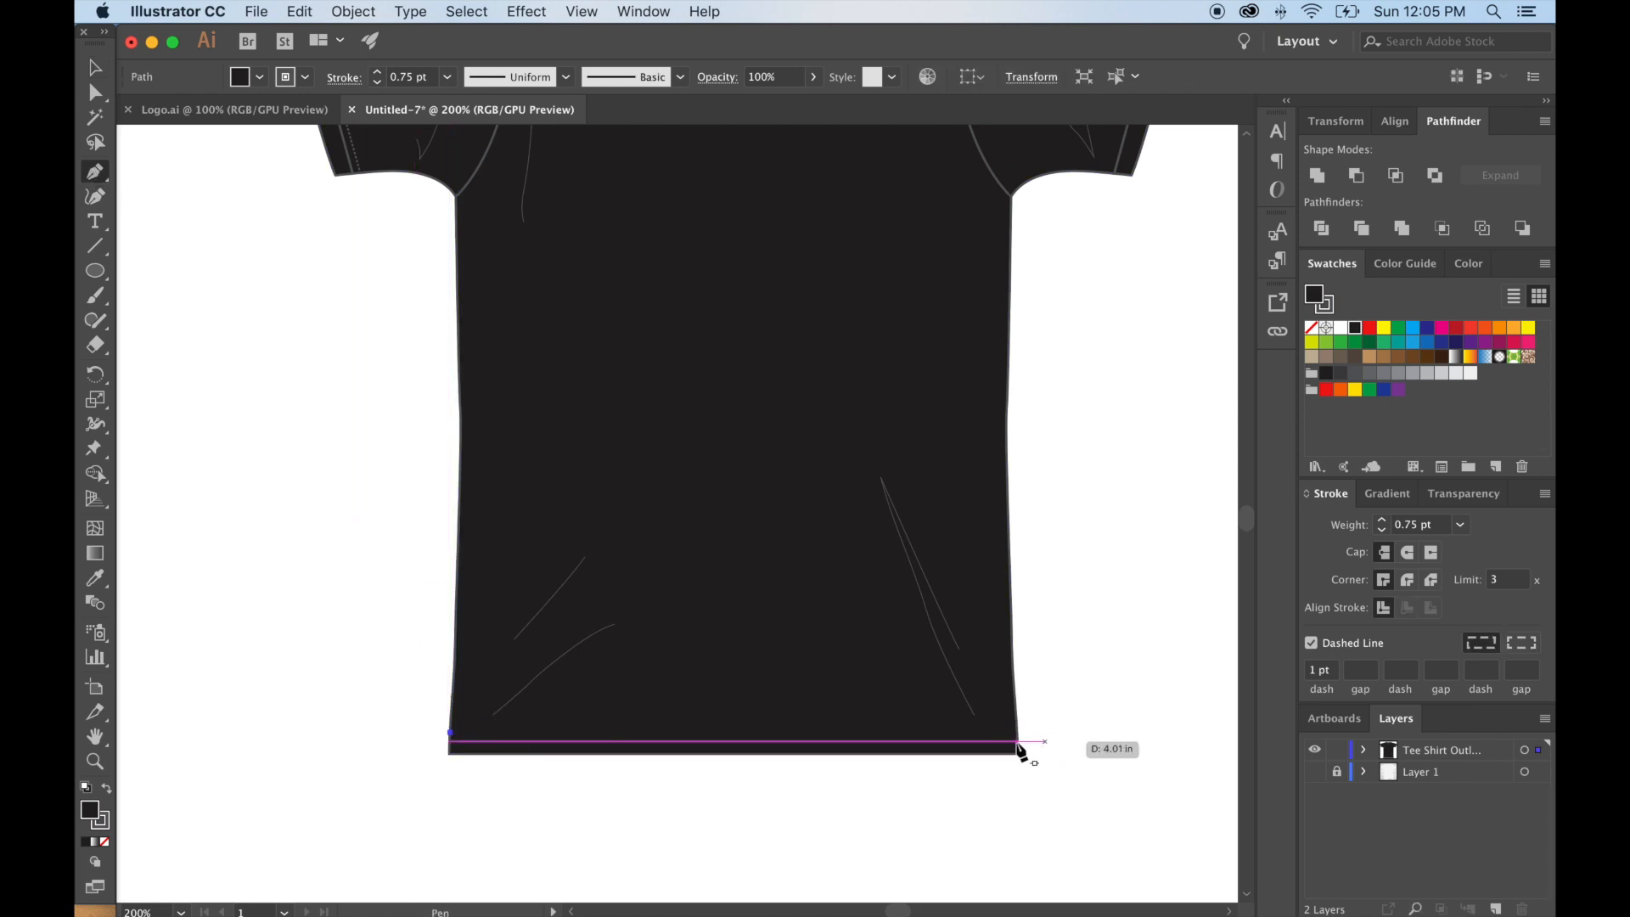
{"action": "left_click", "coordinate": [1016, 732]}
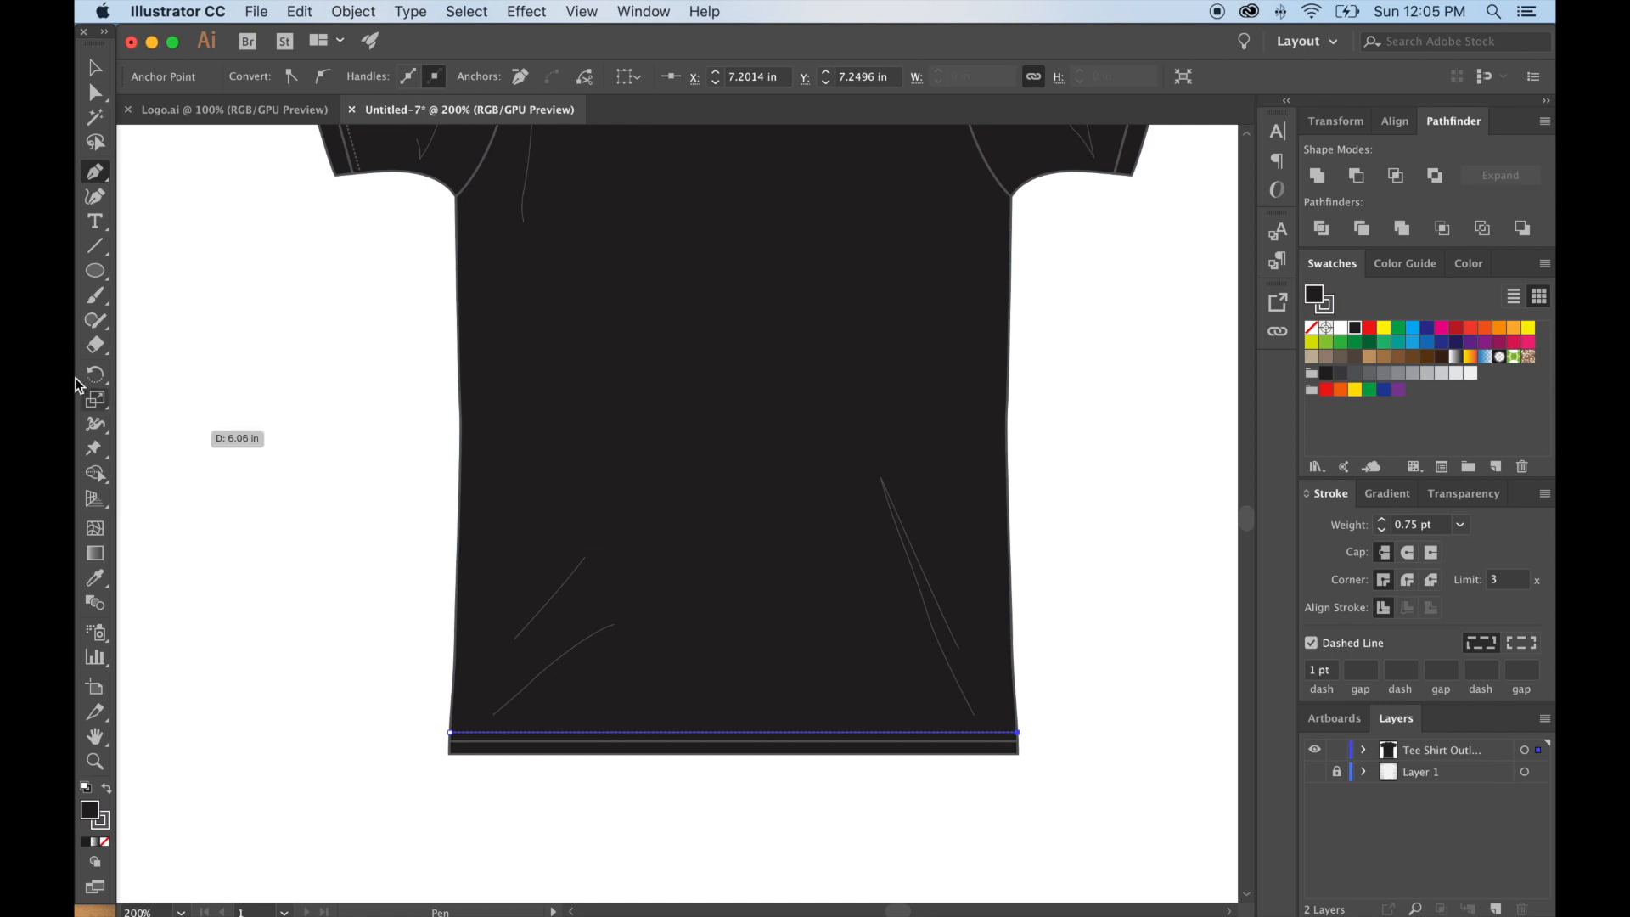
{"action": "left_click", "coordinate": [93, 66]}
{"action": "left_click", "coordinate": [201, 317]}
{"action": "key", "text": "space"}
{"action": "left_click_drag", "start_coordinate": [892, 459], "coordinate": [777, 647]}
{"action": "left_click_drag", "start_coordinate": [1046, 469], "coordinate": [978, 531]}
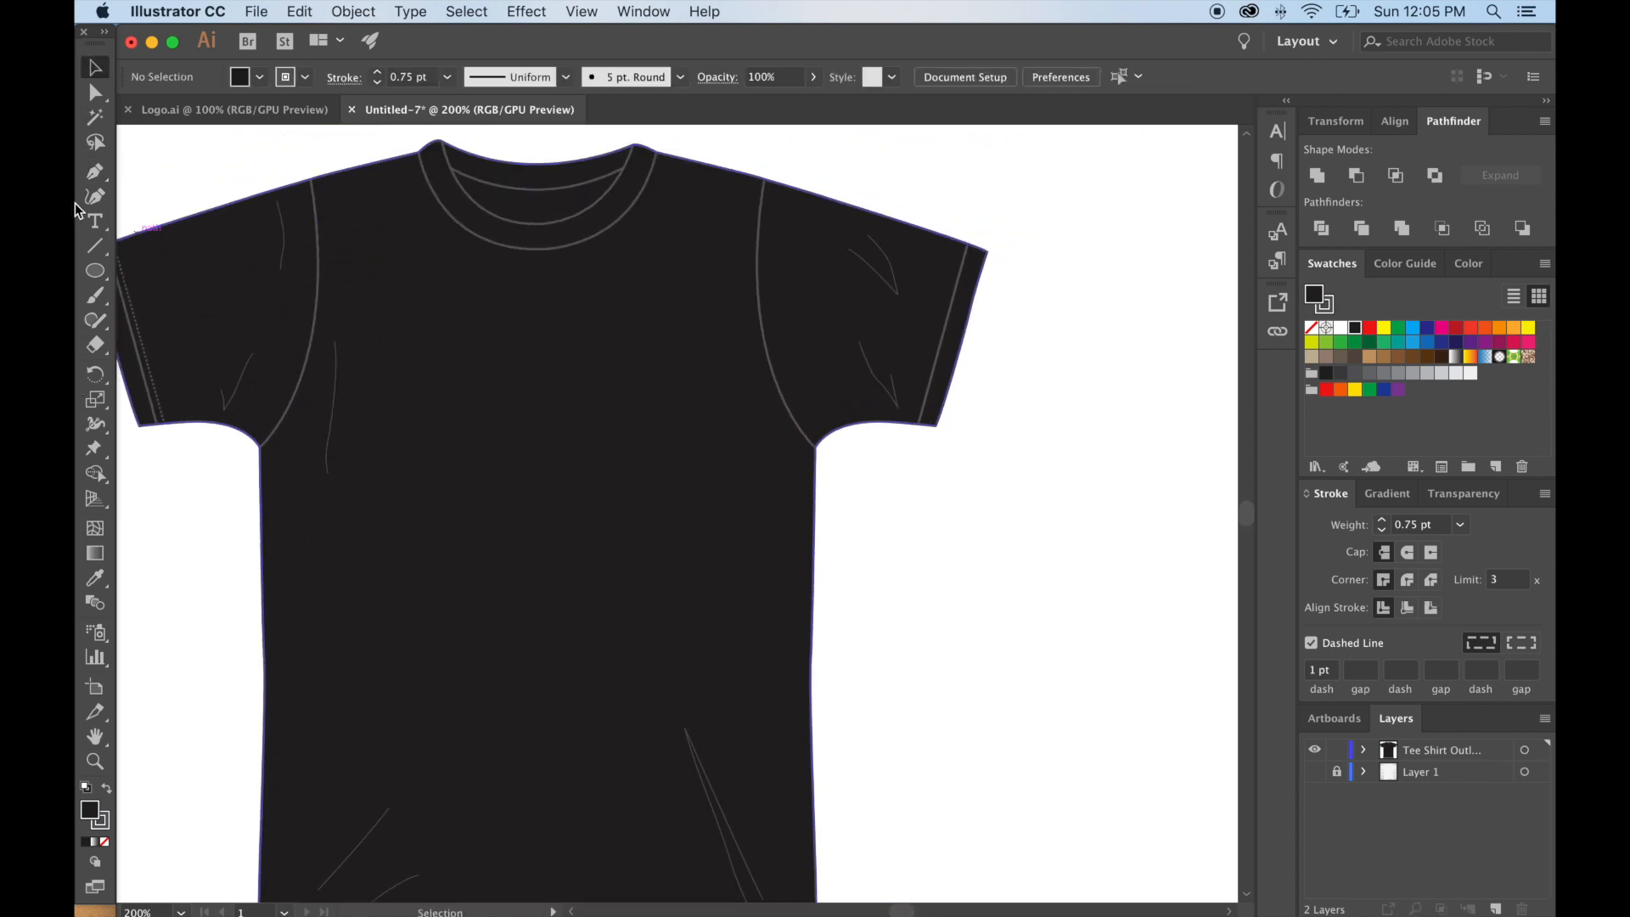
{"action": "left_click", "coordinate": [95, 170]}
{"action": "left_click", "coordinate": [917, 243]}
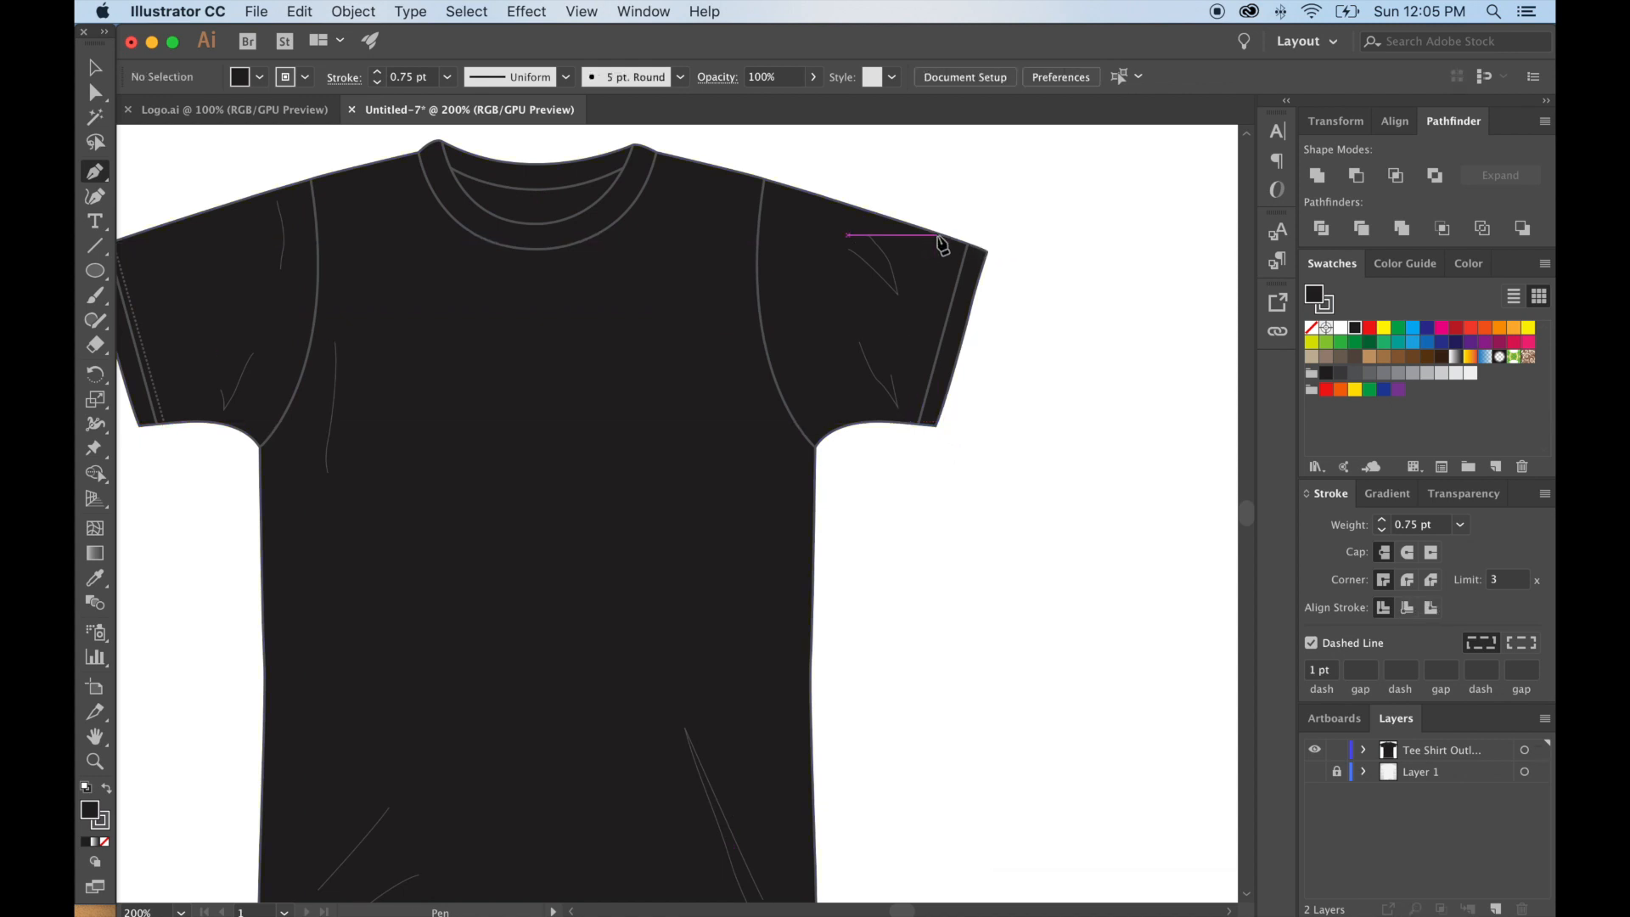
{"action": "left_click", "coordinate": [97, 69]}
Copy the left cuff stitch line together with the shirt body and paste them in place.
{"action": "left_click_drag", "start_coordinate": [233, 181], "coordinate": [466, 214]}
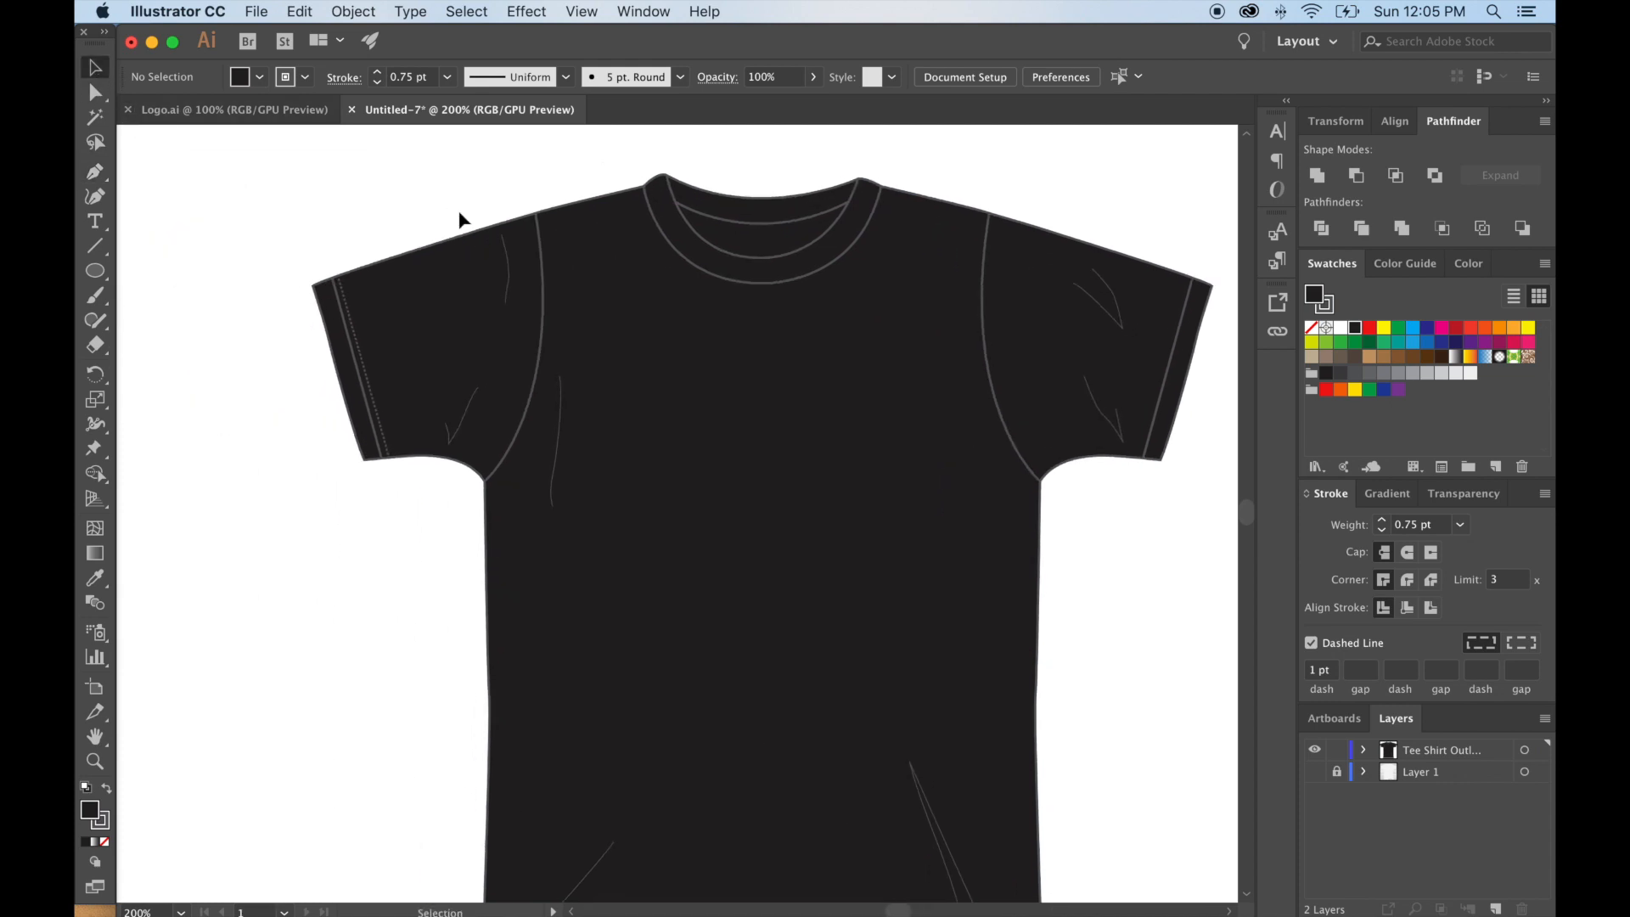
{"action": "left_click", "coordinate": [357, 337]}
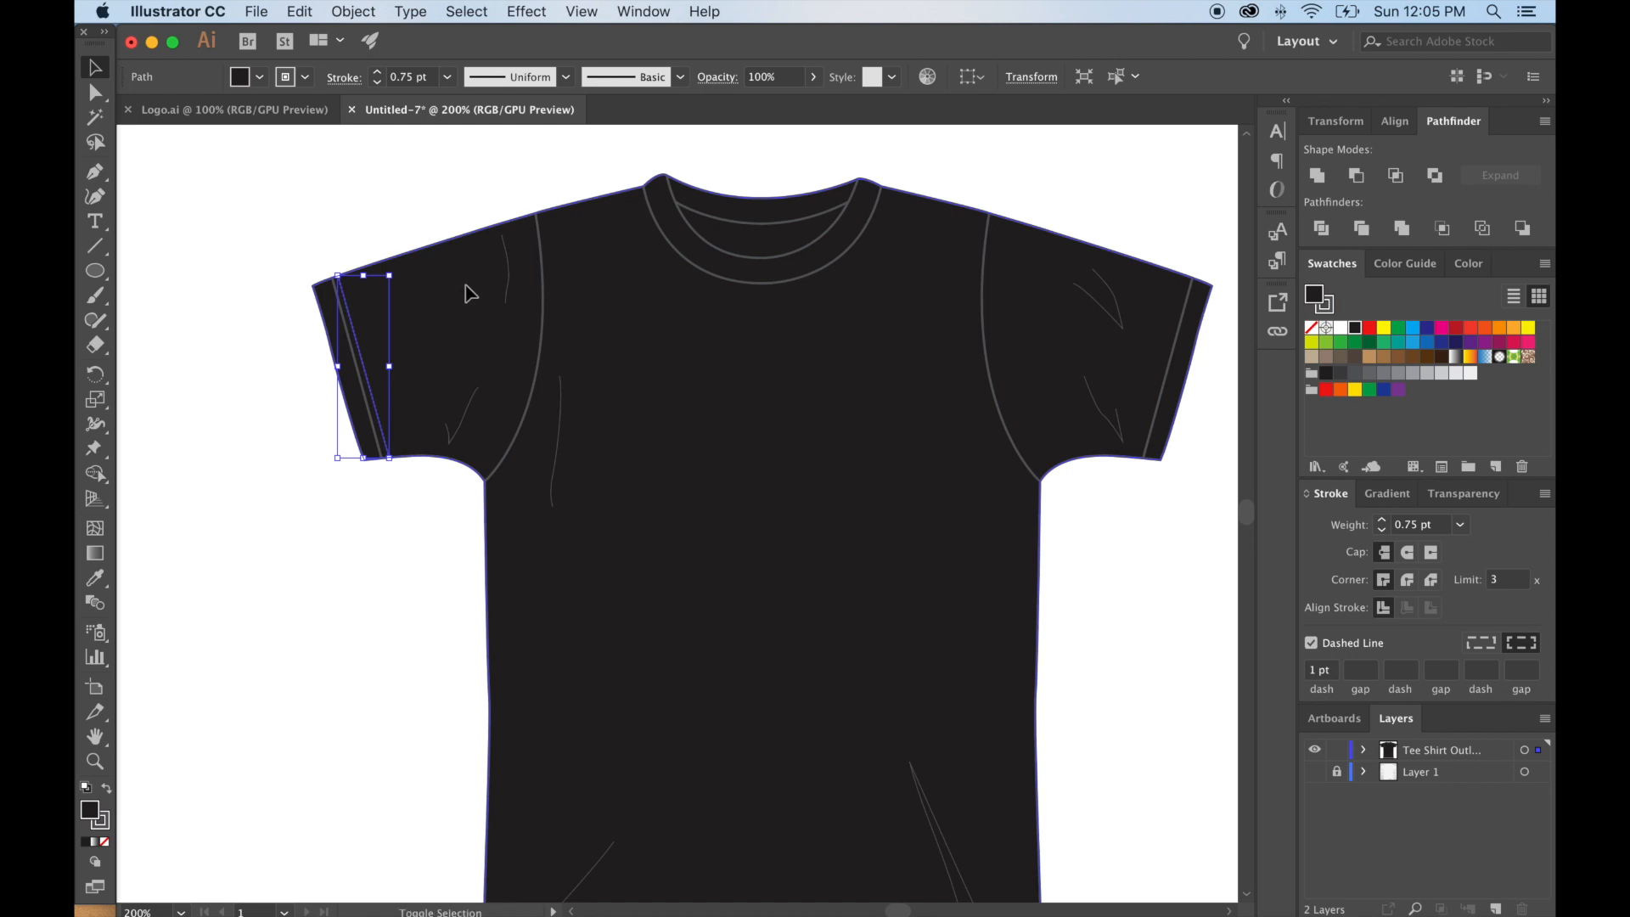
{"action": "key", "text": "Delete"}
{"action": "left_click", "coordinate": [301, 10]}
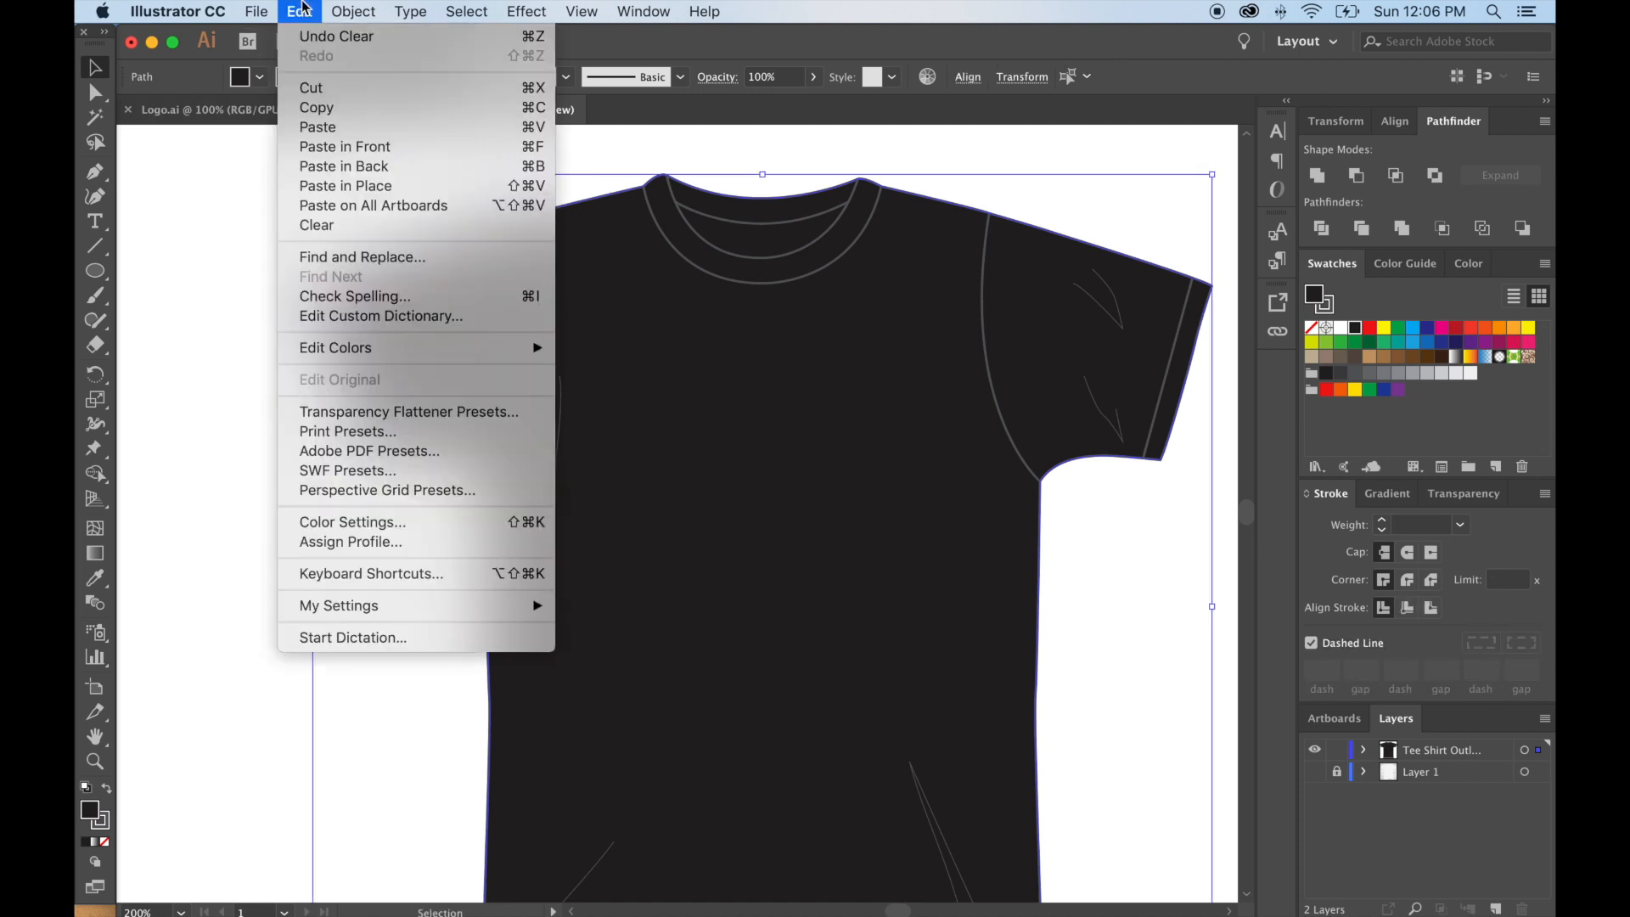
{"action": "left_click", "coordinate": [338, 107]}
{"action": "left_click", "coordinate": [301, 10]}
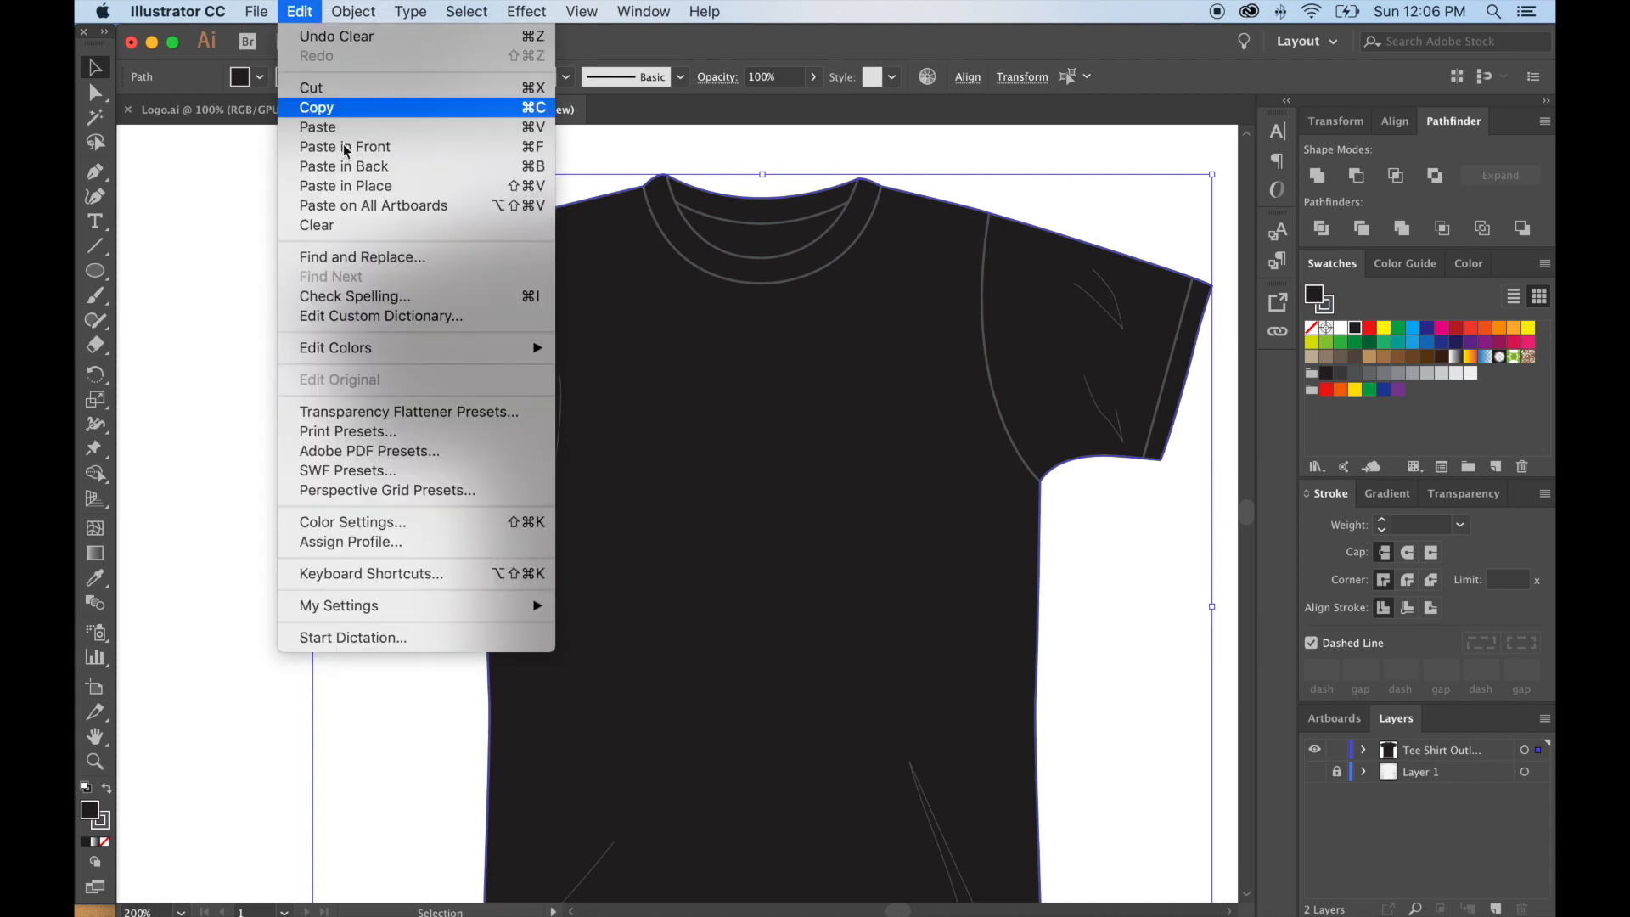
{"action": "left_click", "coordinate": [374, 186]}
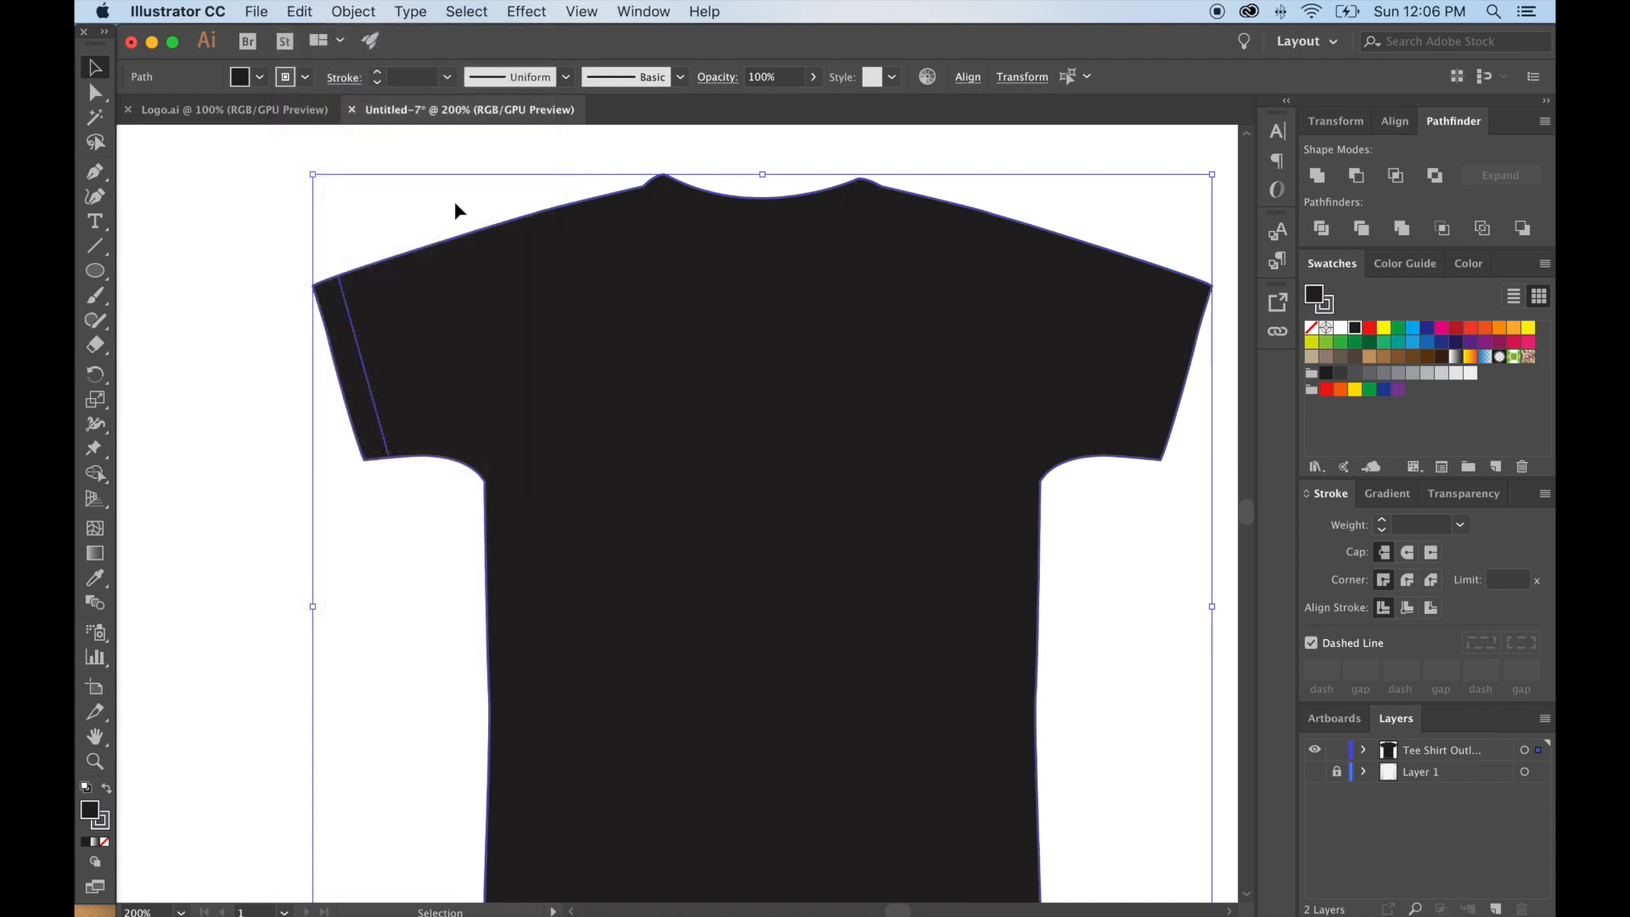
Reflect the pasted copy across the vertical axis and delete its duplicate shirt body, keeping the mirrored stitch line on the right cuff.
{"action": "left_click", "coordinate": [346, 8]}
{"action": "mouse_move", "coordinate": [370, 37]}
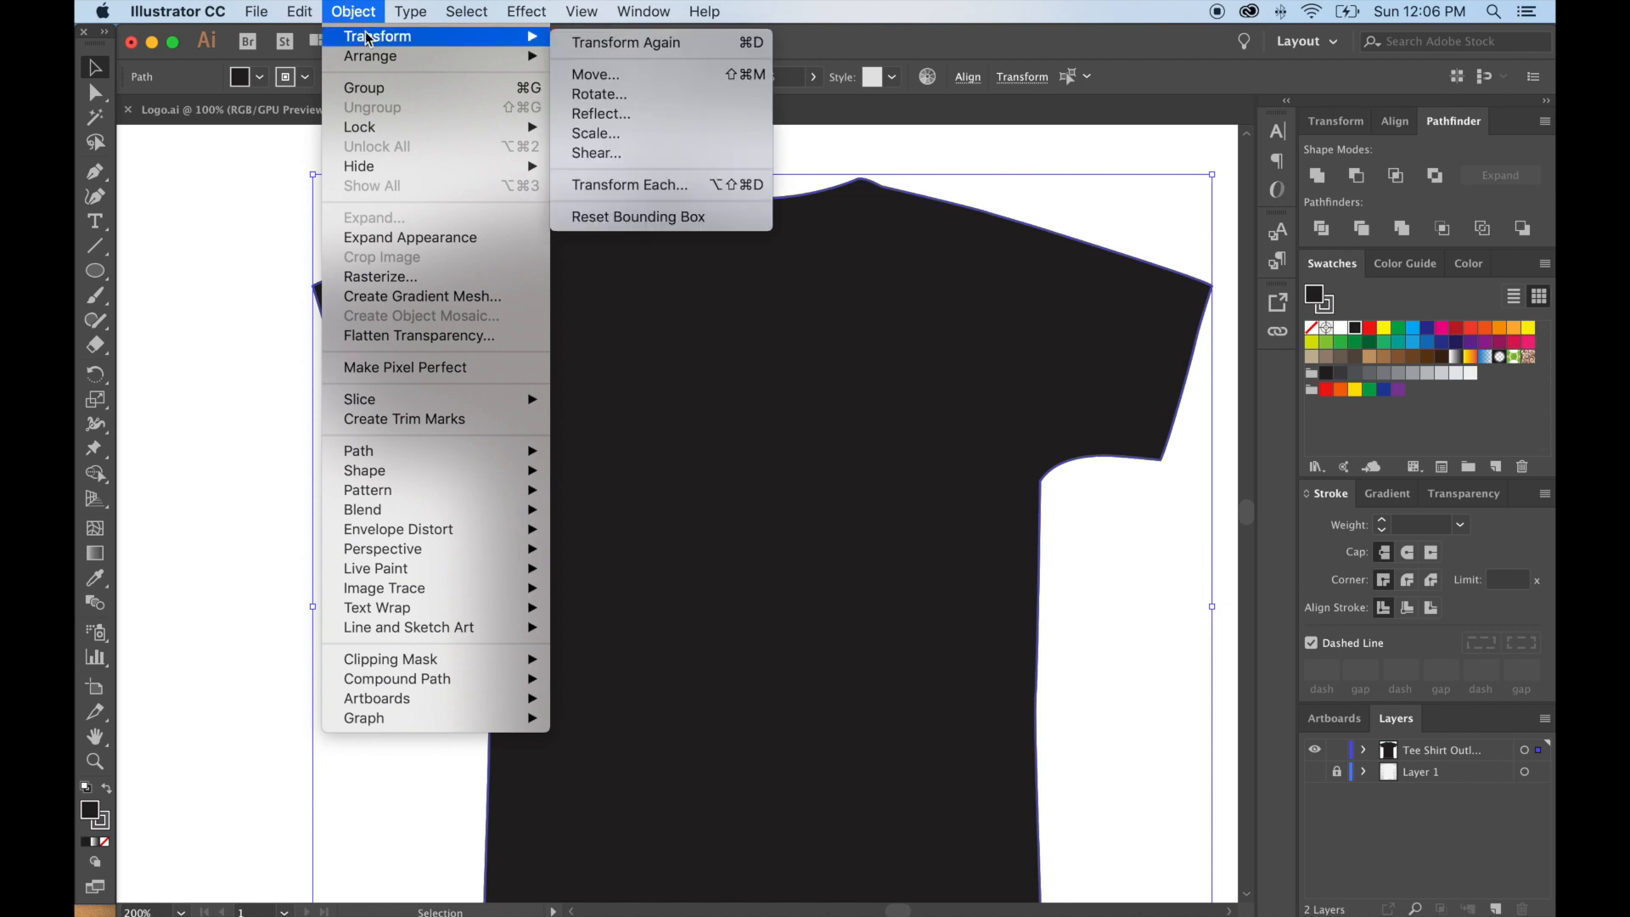
{"action": "left_click", "coordinate": [598, 119]}
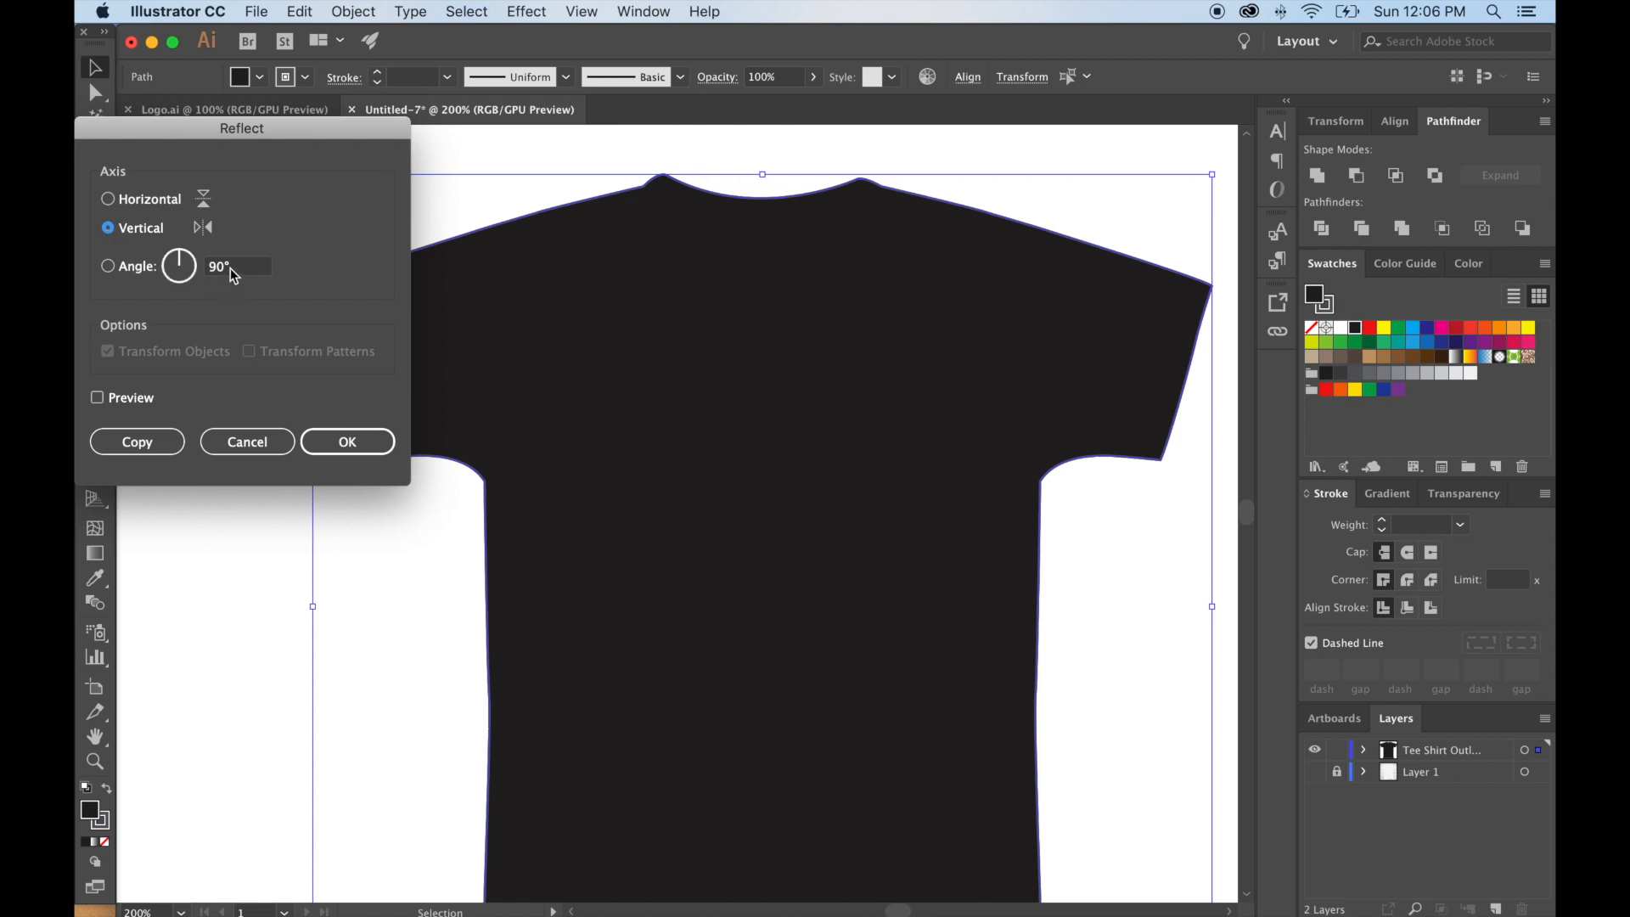
{"action": "left_click", "coordinate": [387, 443]}
{"action": "left_click", "coordinate": [233, 350]}
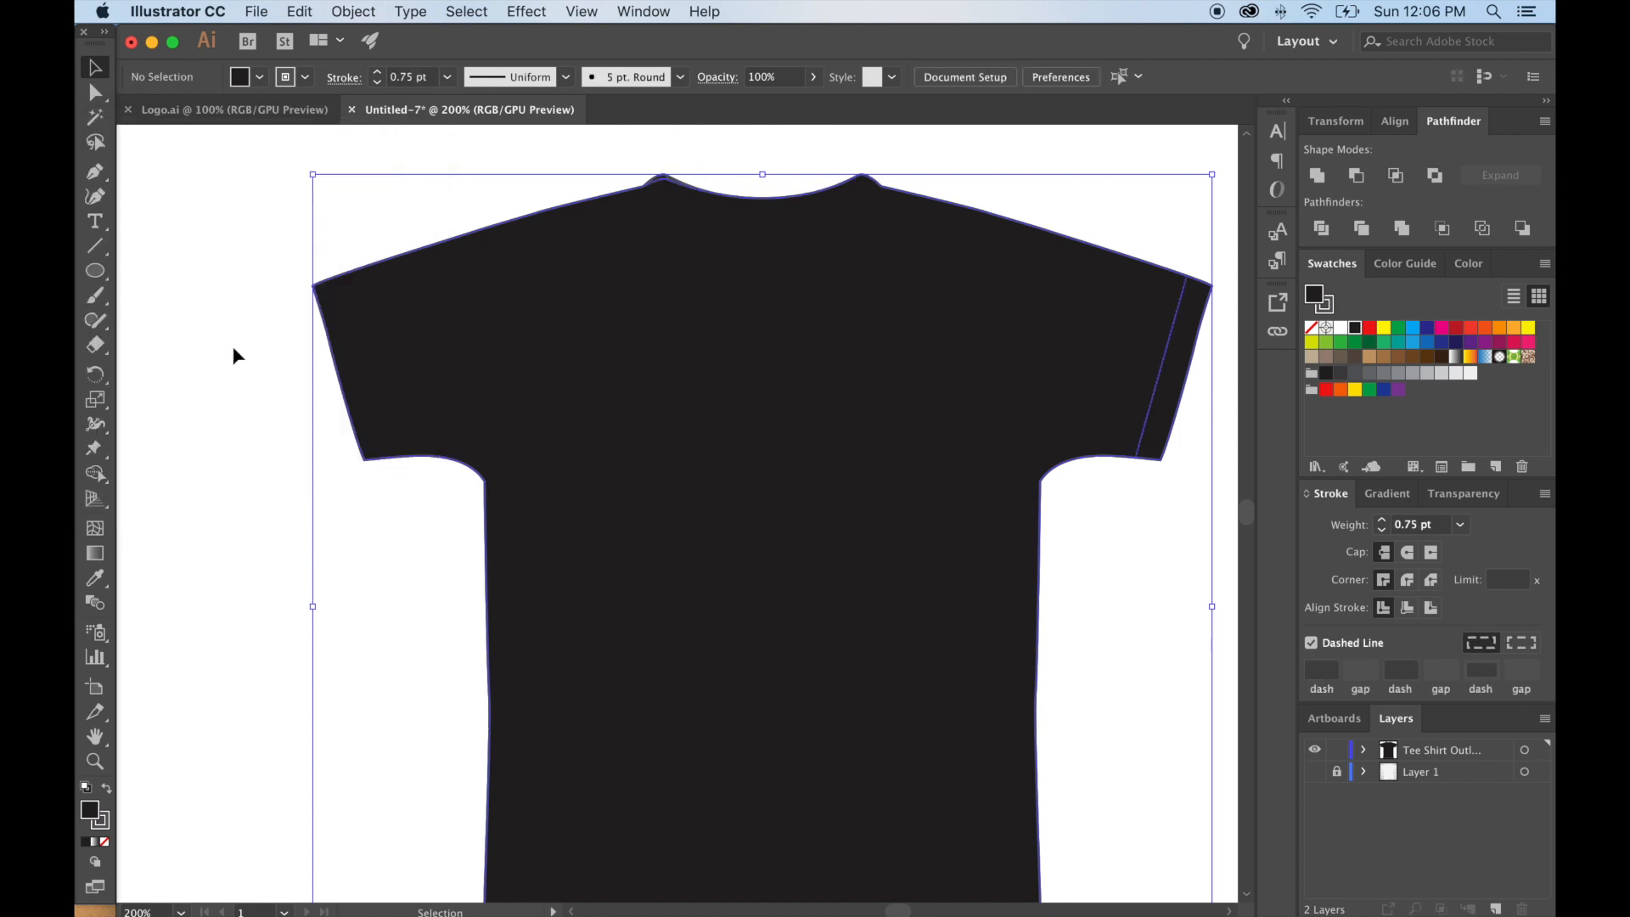
{"action": "left_click", "coordinate": [609, 396]}
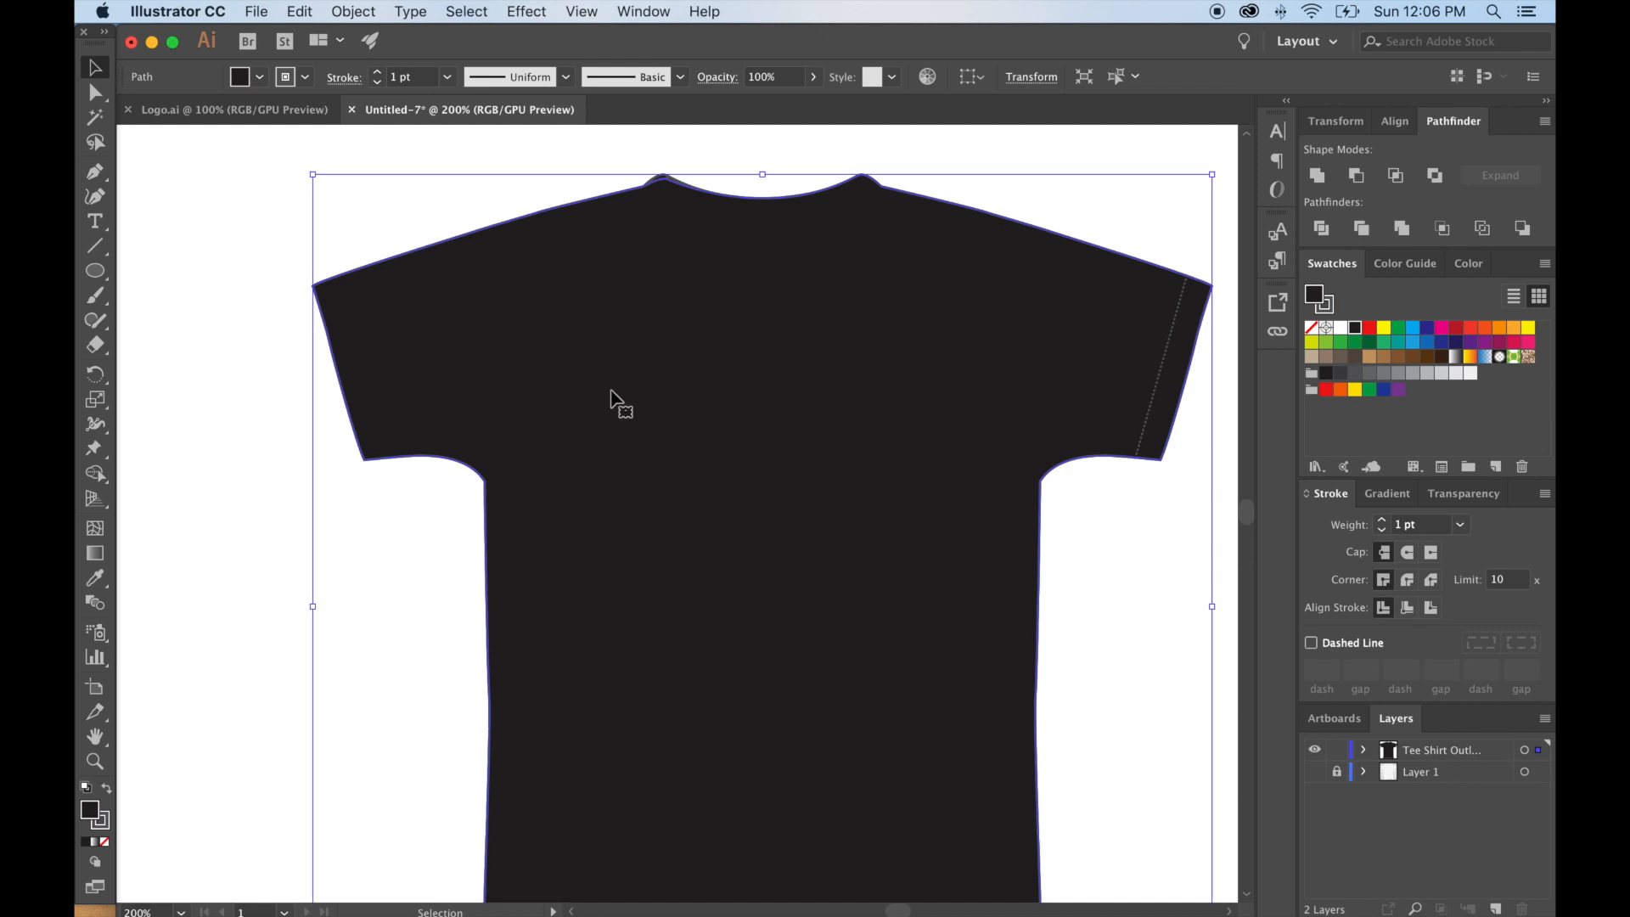
{"action": "key", "text": "Delete"}
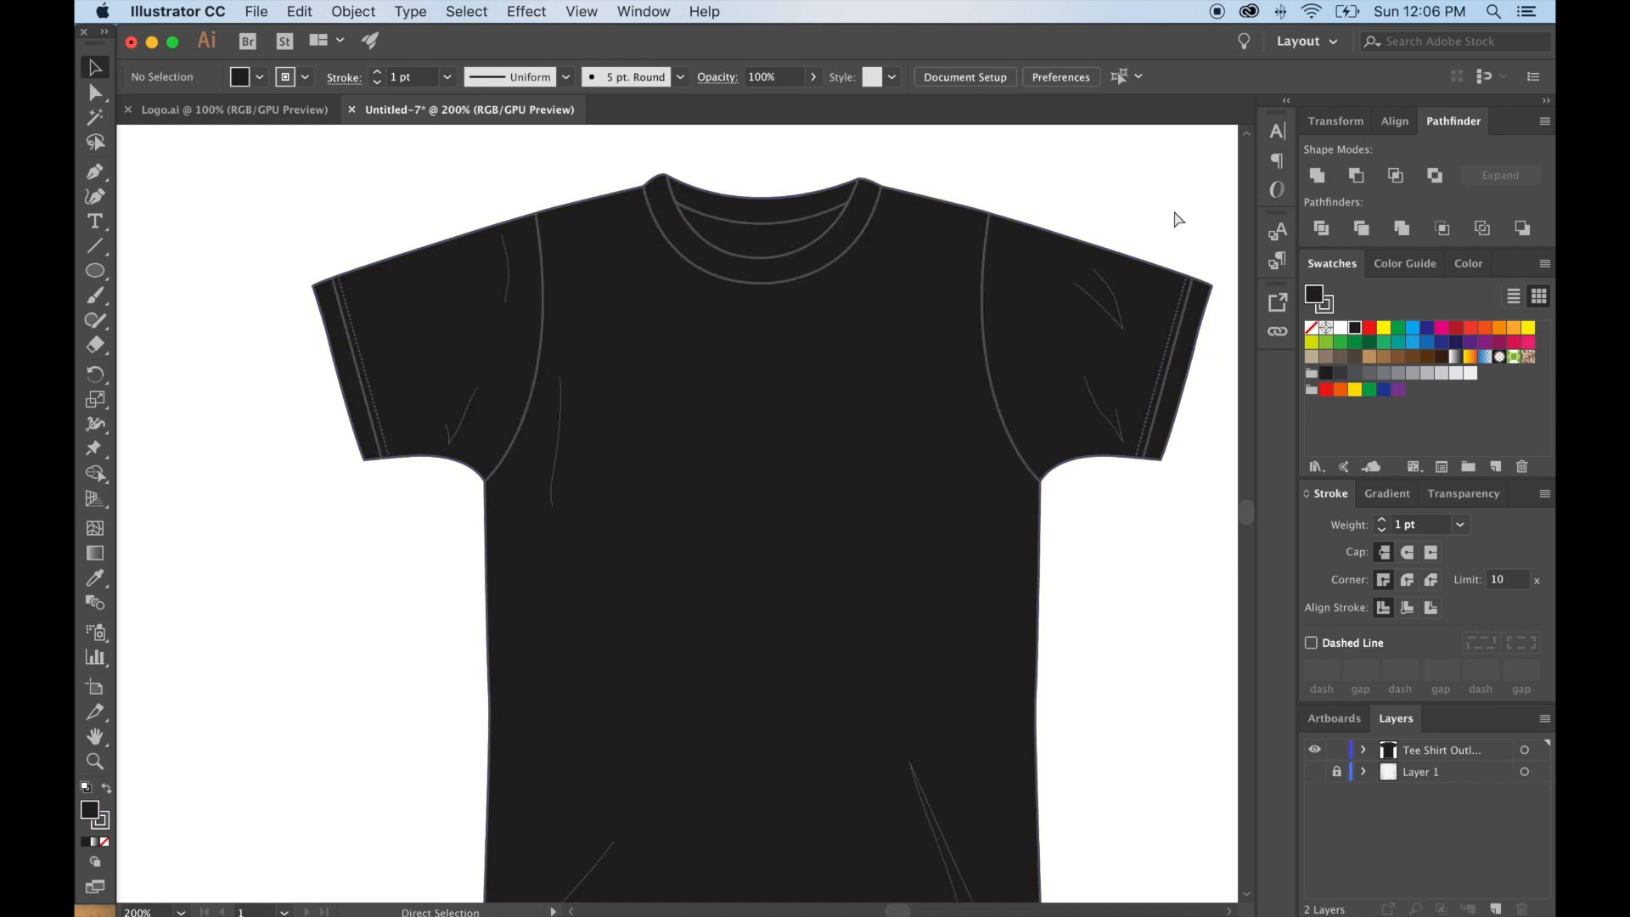
Compare the drawing with the photo by showing and hiding Layer 1, and delete that layer.
{"action": "key", "text": "super+0"}
{"action": "key", "text": "super+equal"}
{"action": "scroll", "coordinate": [1124, 432], "scroll_direction": "down", "scroll_amount": 3}
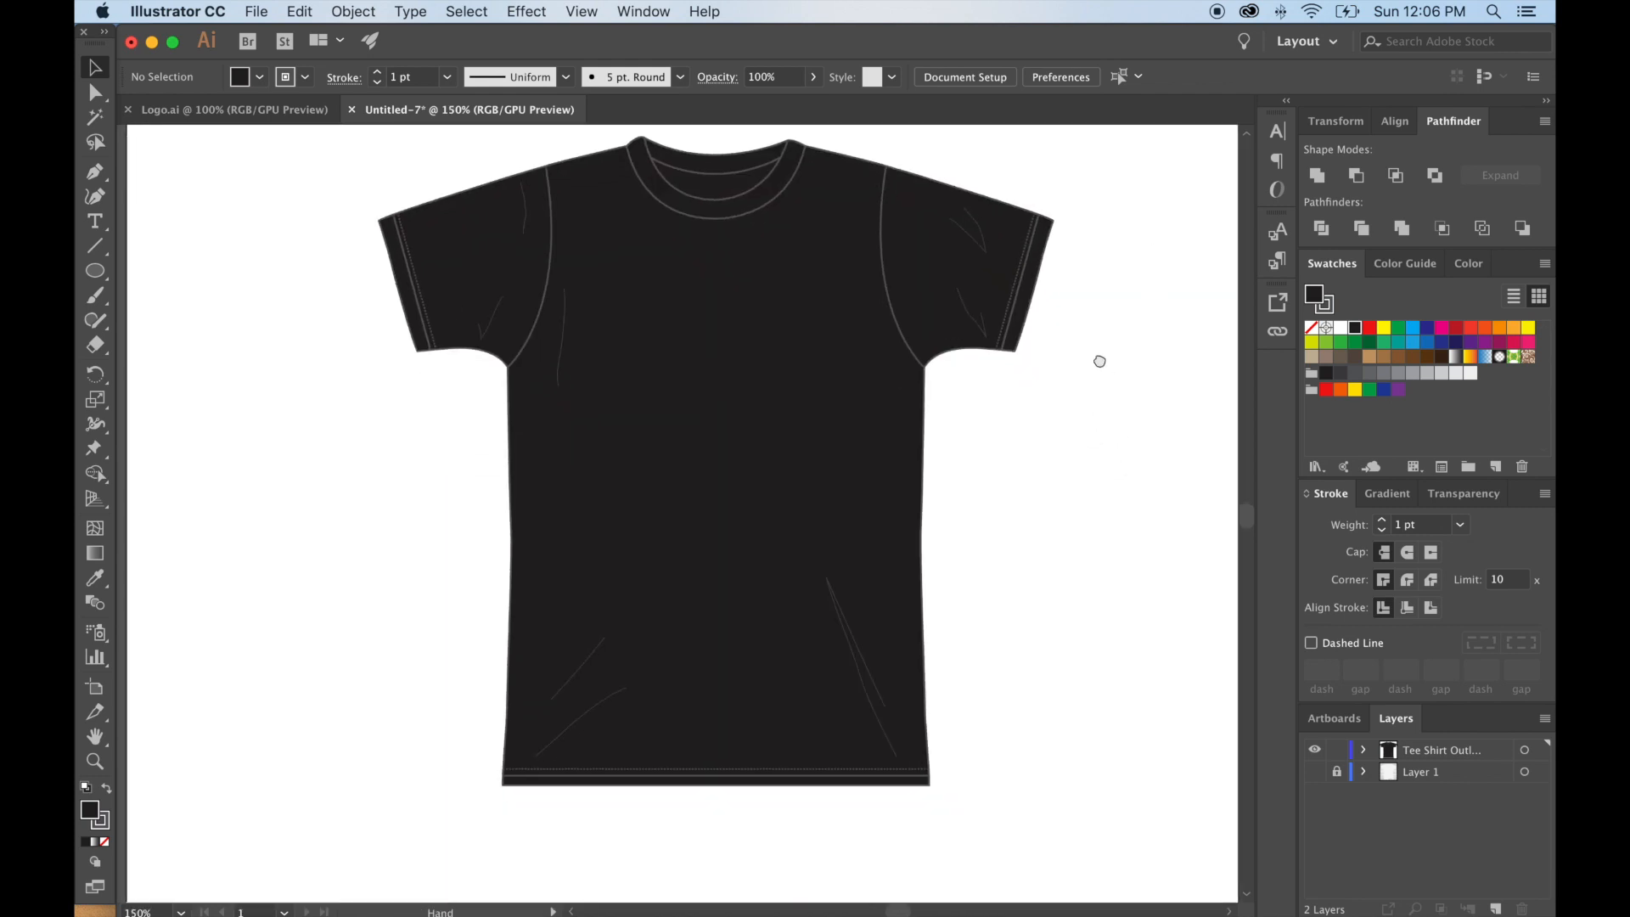
{"action": "left_click_drag", "start_coordinate": [1139, 462], "coordinate": [1089, 523]}
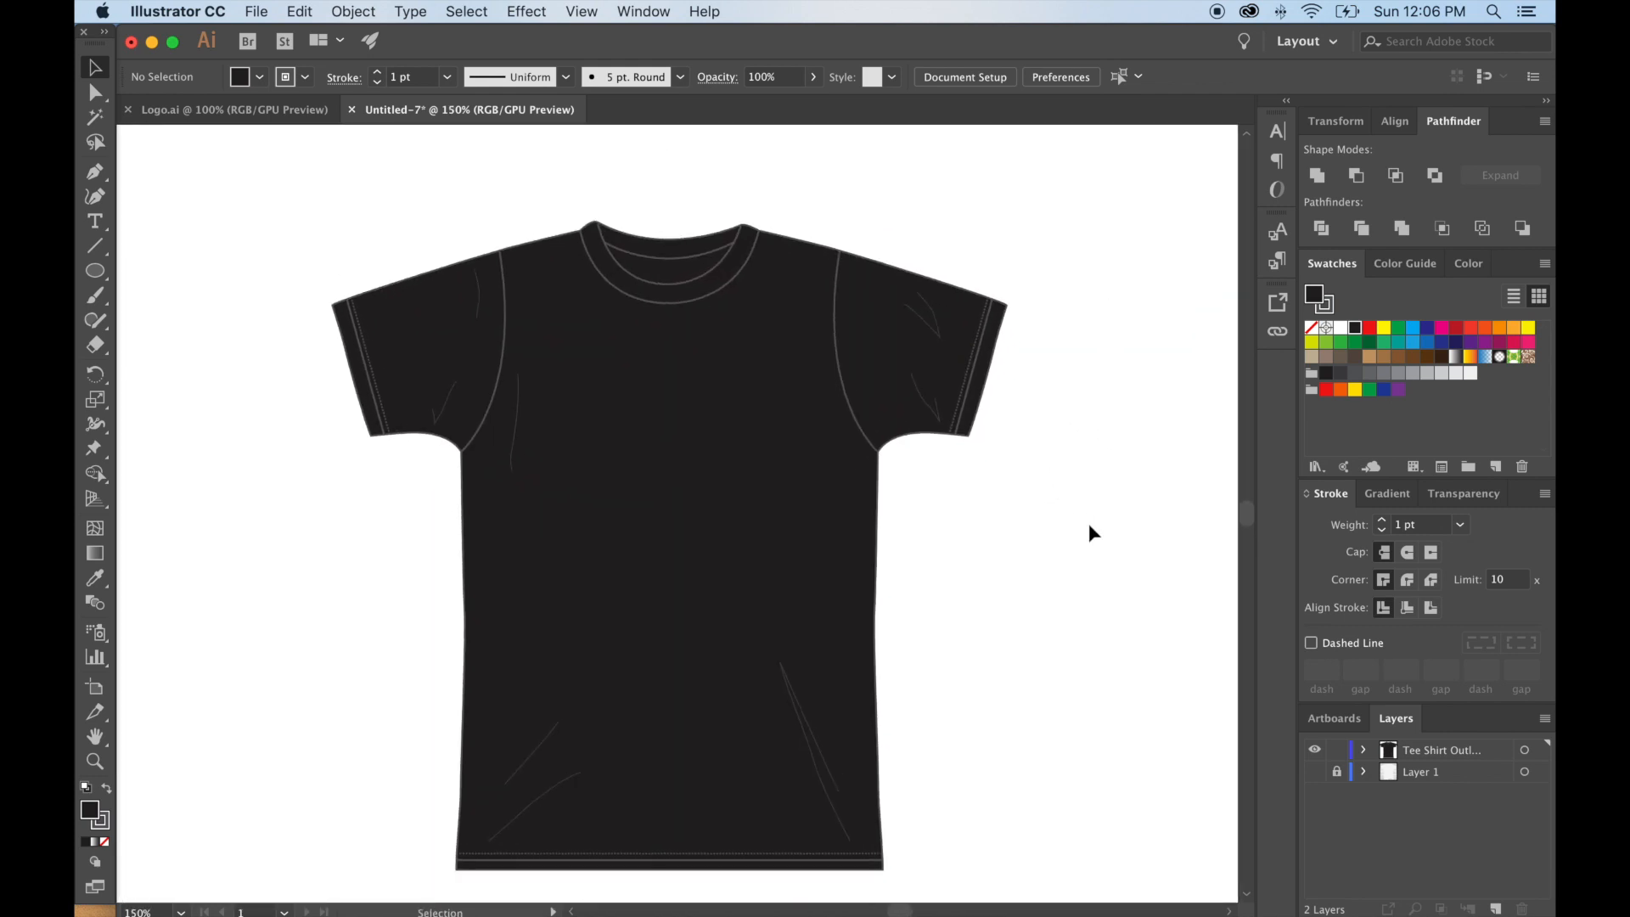
{"action": "key", "text": "super+minus"}
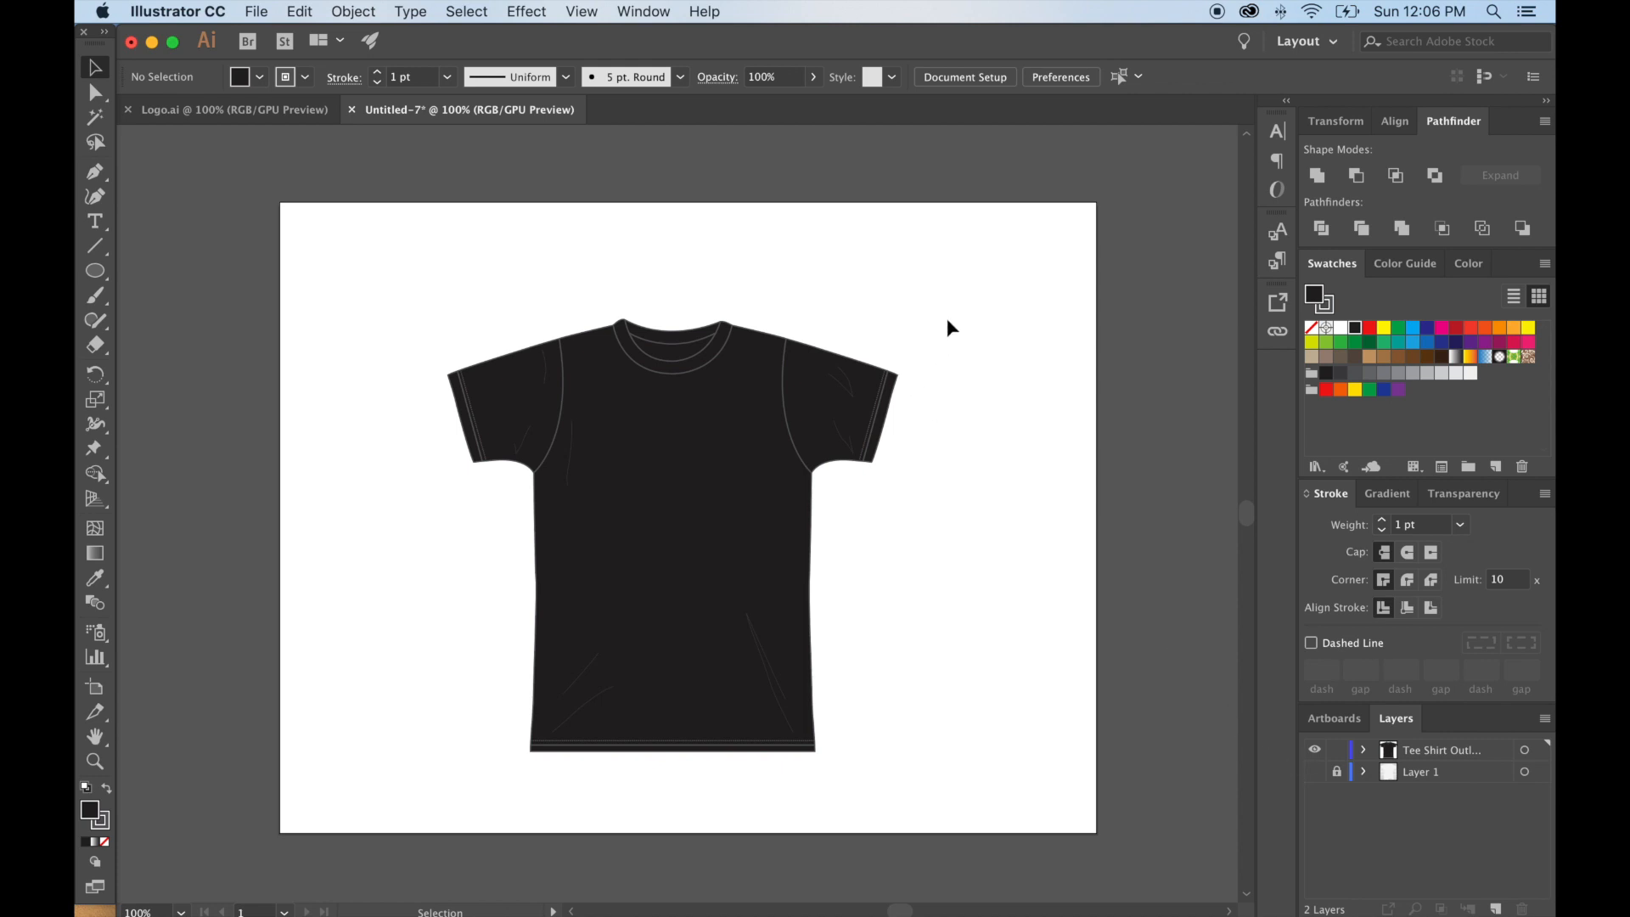
{"action": "left_click", "coordinate": [1315, 772]}
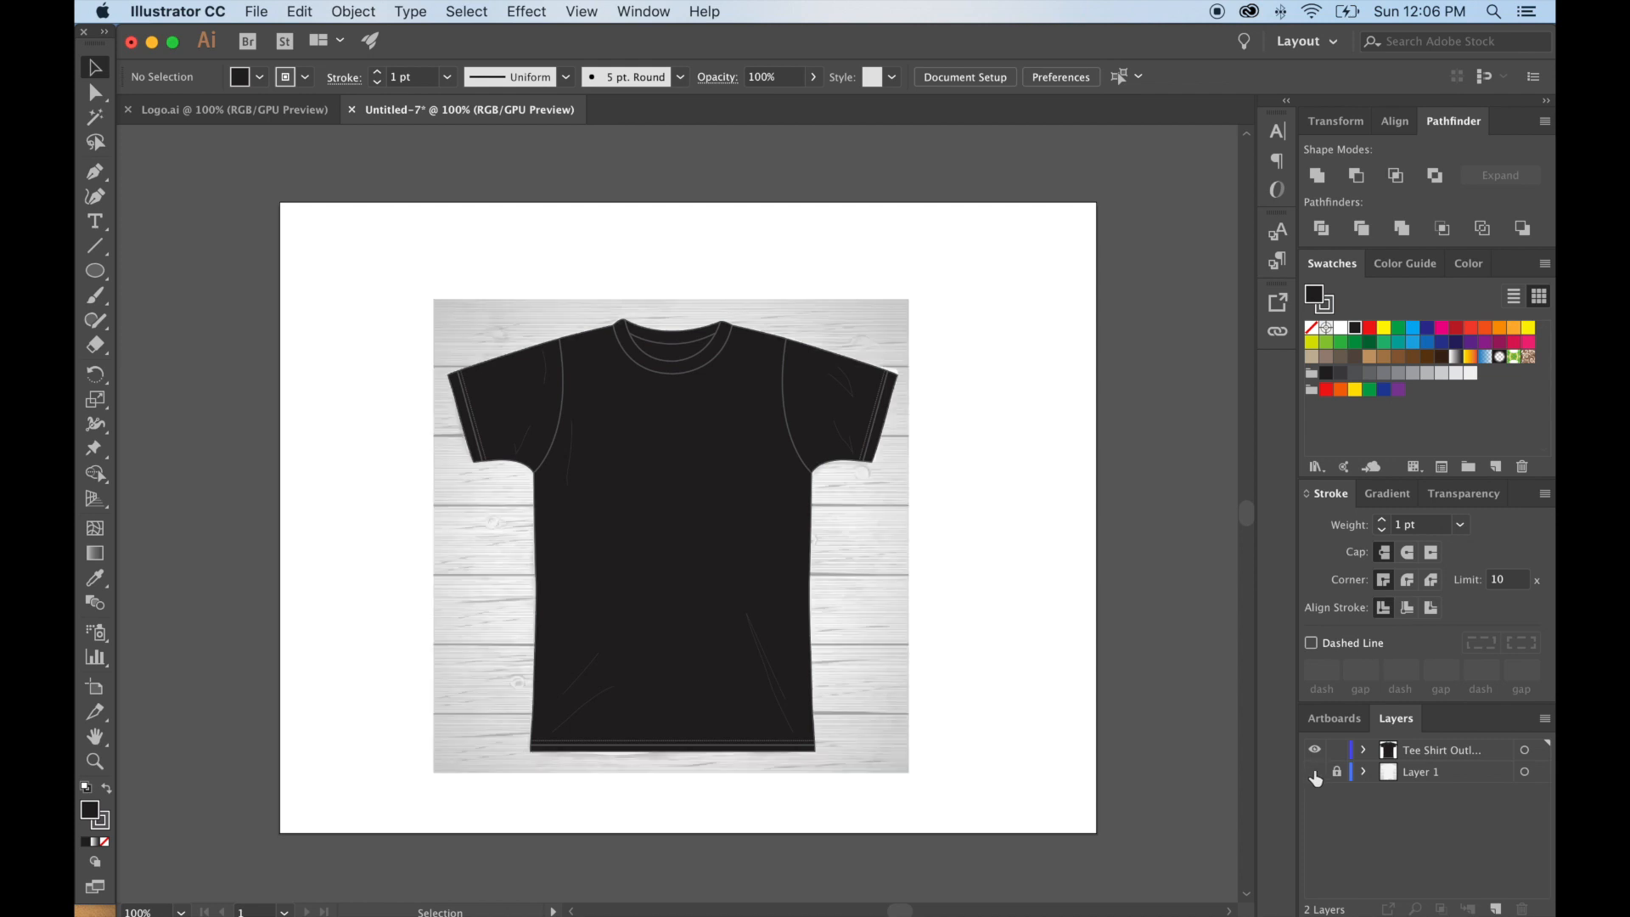
{"action": "left_click", "coordinate": [1315, 772]}
{"action": "left_click_drag", "start_coordinate": [1430, 775], "coordinate": [1522, 909]}
{"action": "left_click", "coordinate": [668, 469]}
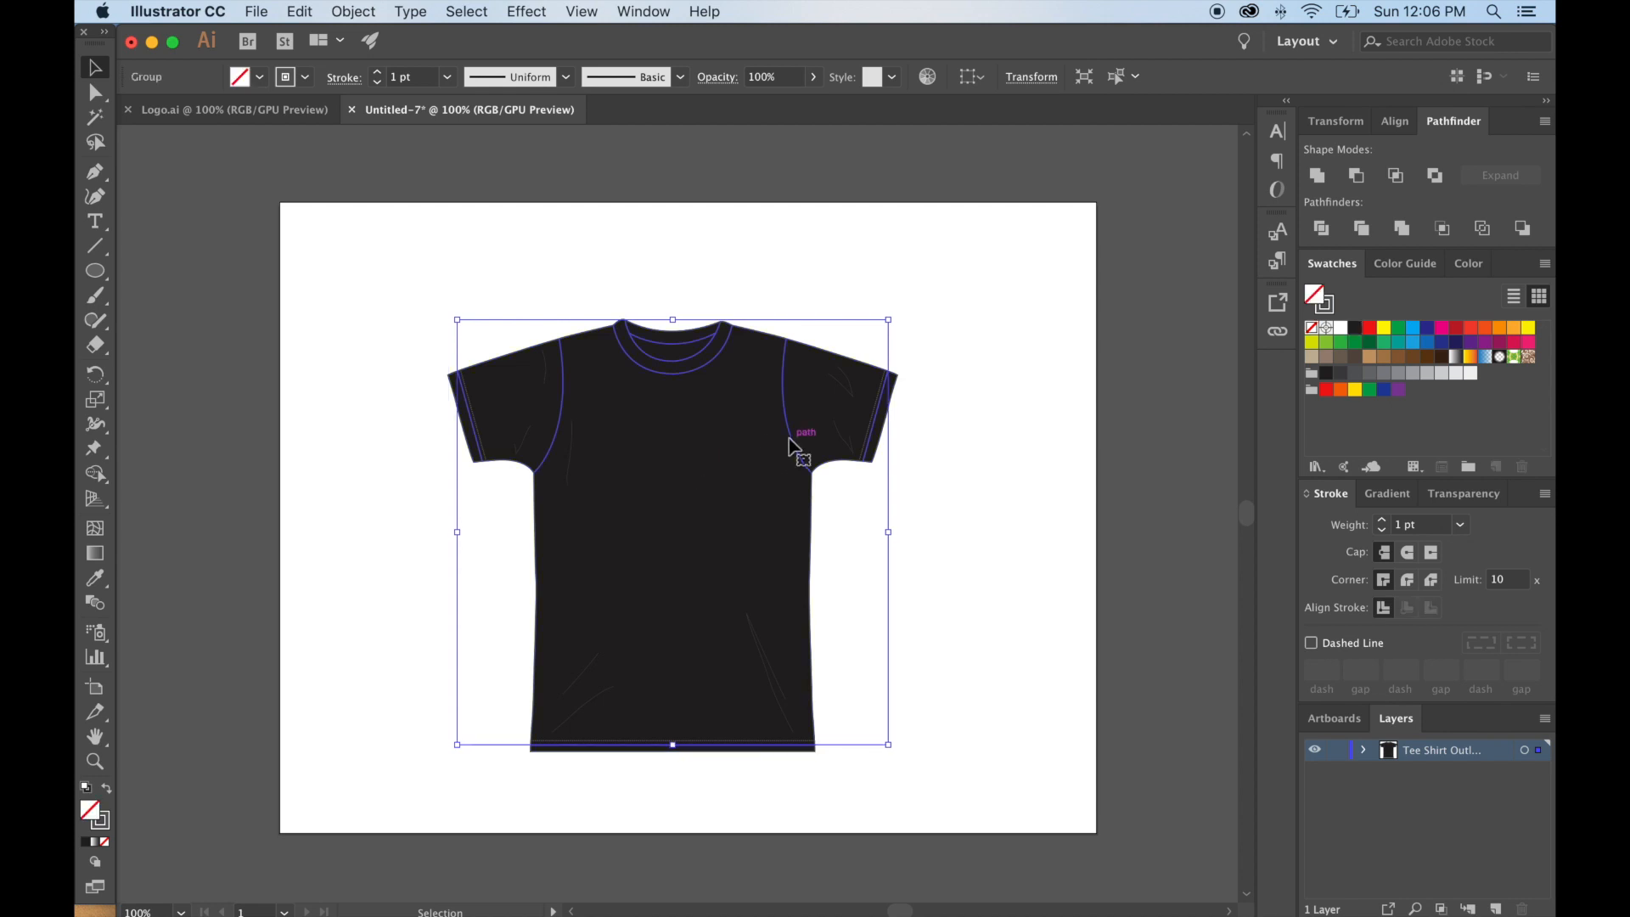
{"action": "left_click", "coordinate": [847, 398]}
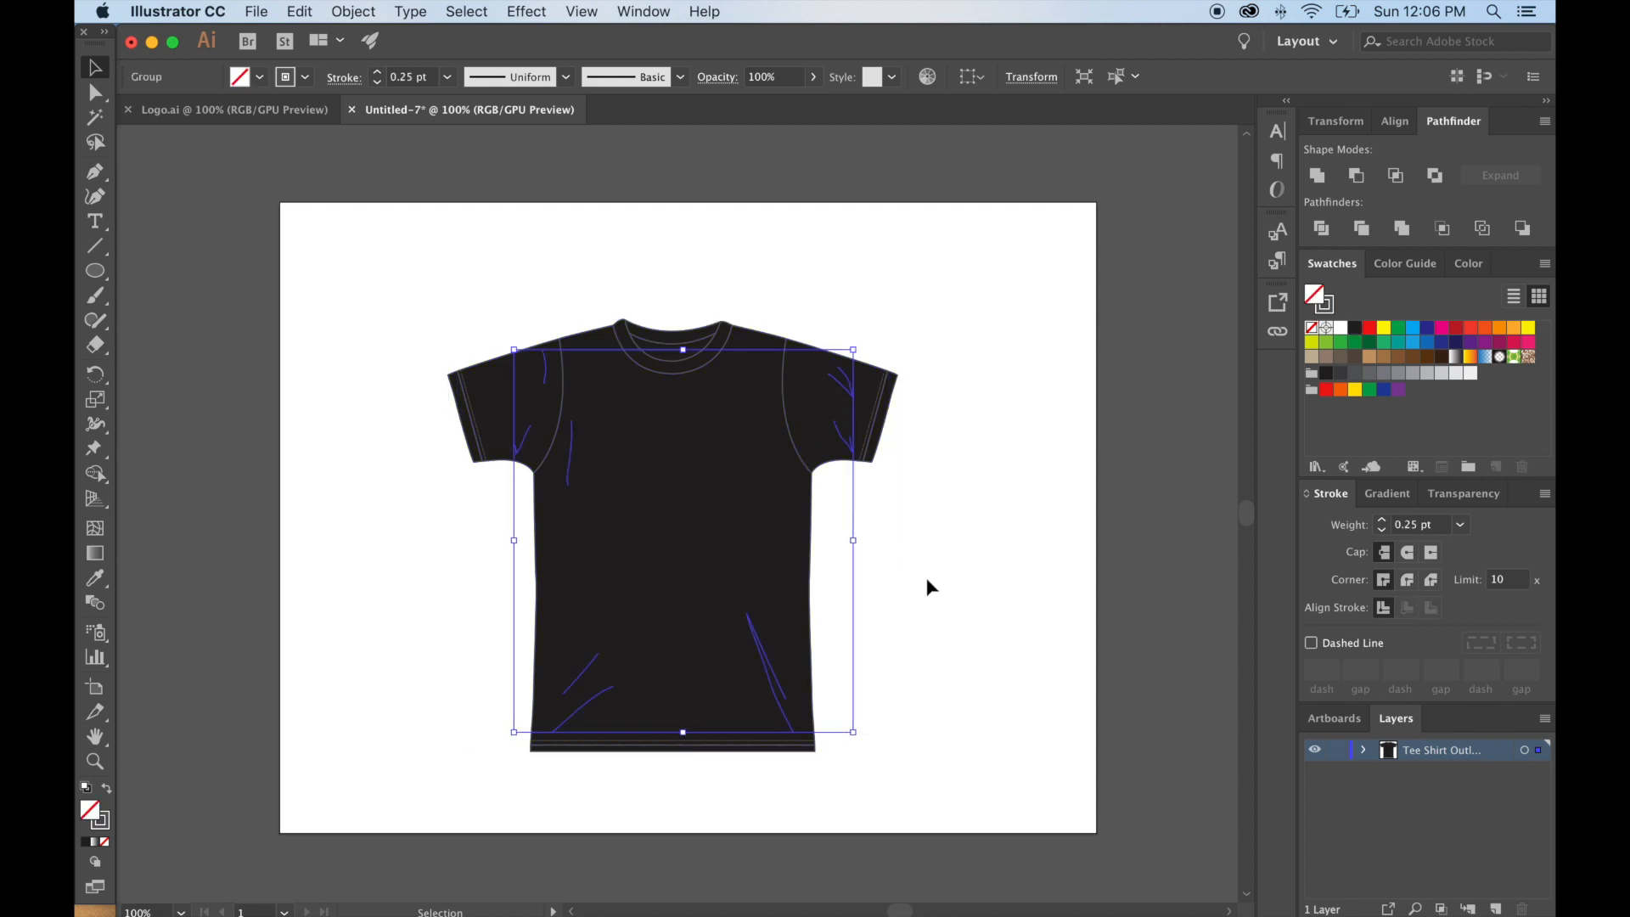
{"action": "key", "text": "super+equal"}
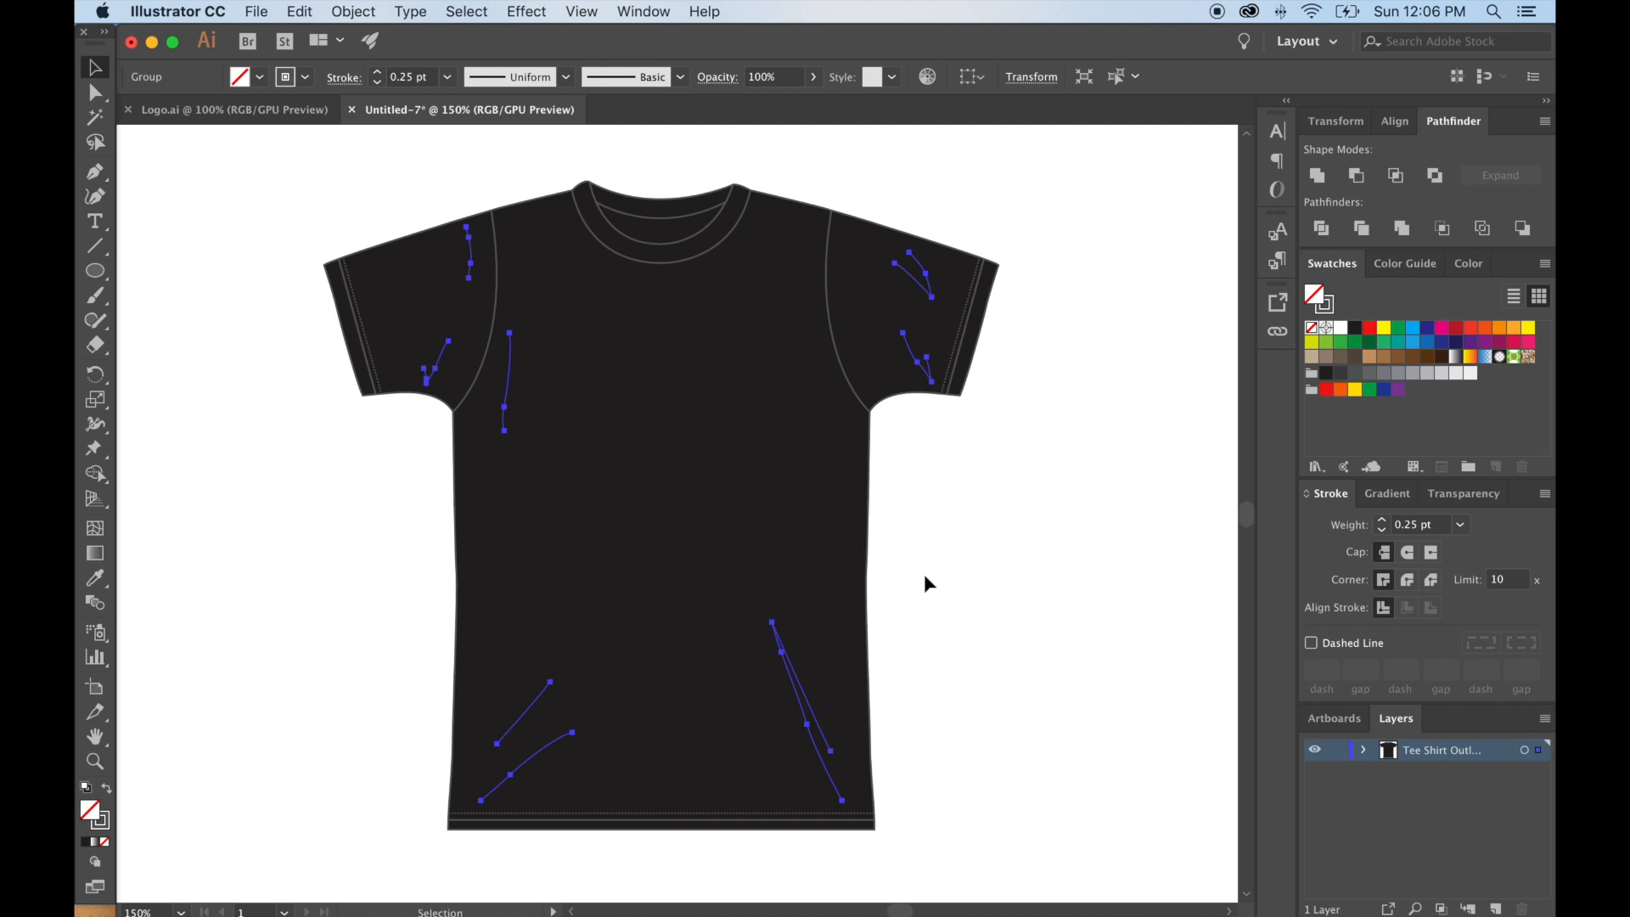
{"action": "left_click", "coordinate": [1027, 490]}
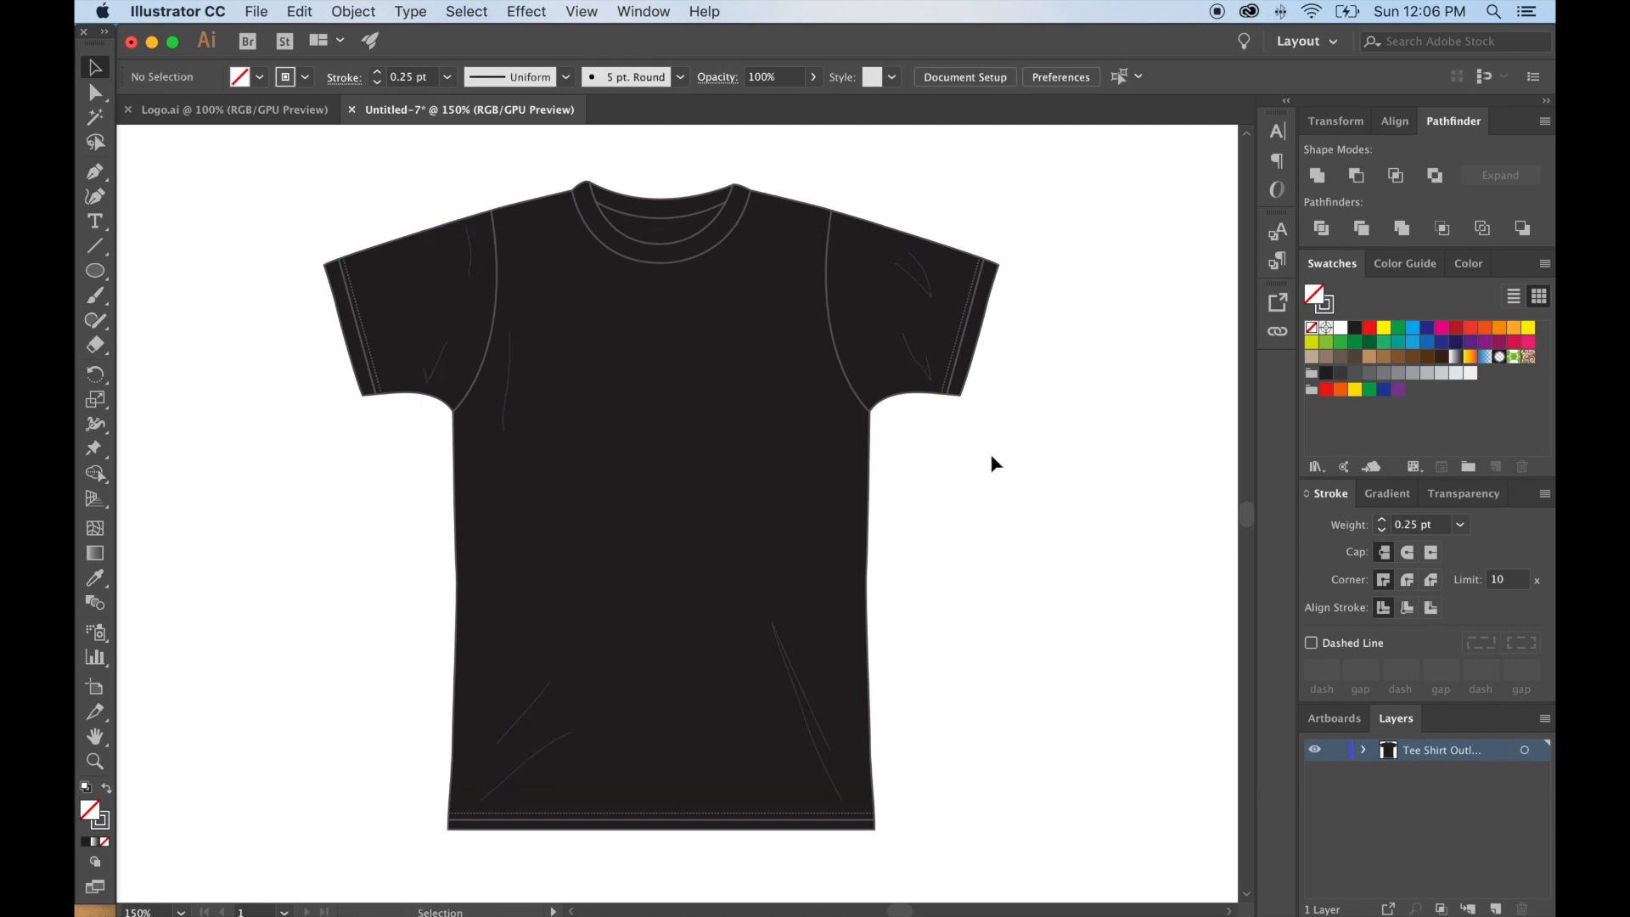
Group the dashed stitch lines on both cuffs and the hem with the seam line group, and deselect them.
{"action": "left_click_drag", "start_coordinate": [996, 492], "coordinate": [1053, 516]}
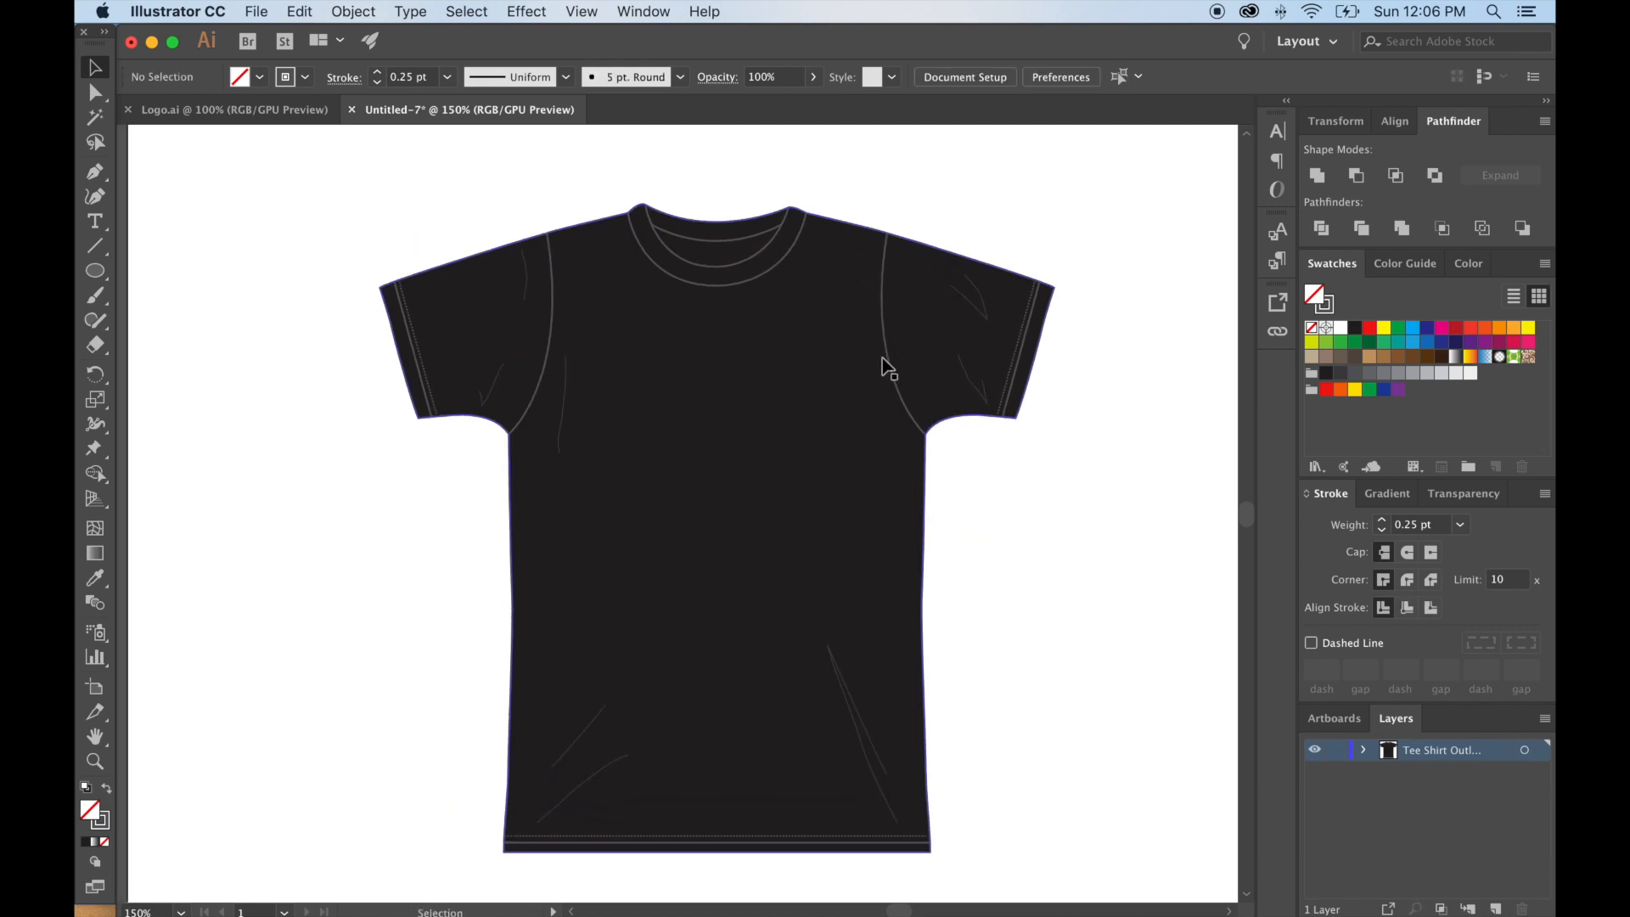
{"action": "left_click", "coordinate": [1021, 338]}
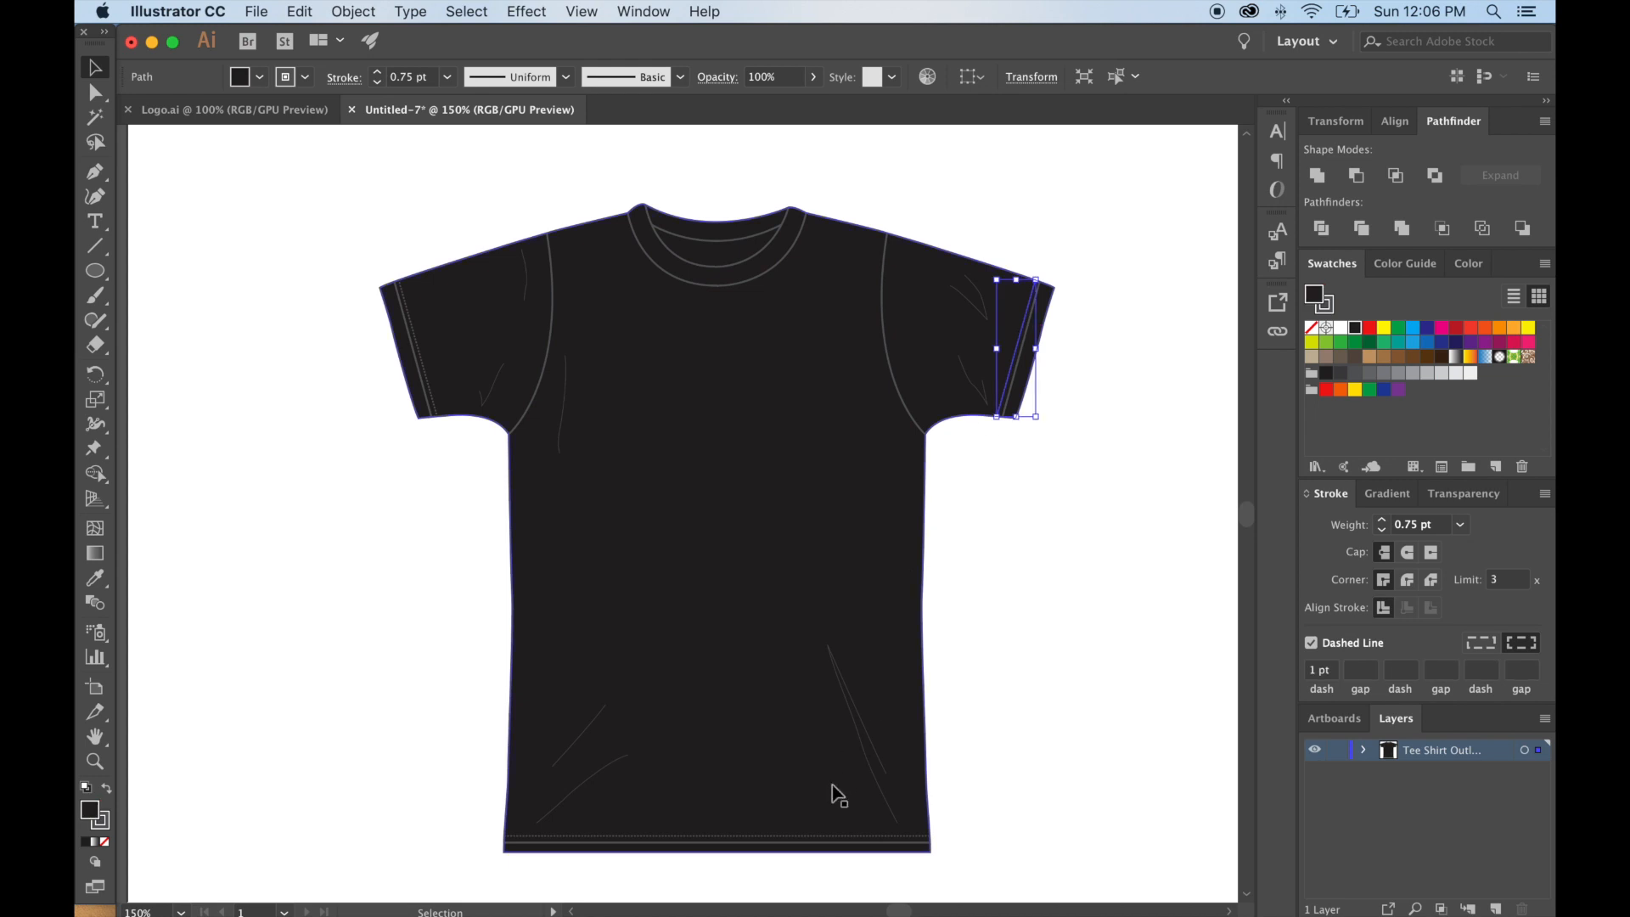
{"action": "left_click", "coordinate": [808, 837], "text": "shift"}
{"action": "left_click", "coordinate": [429, 363], "text": "shift"}
{"action": "left_click", "coordinate": [553, 326], "text": "shift"}
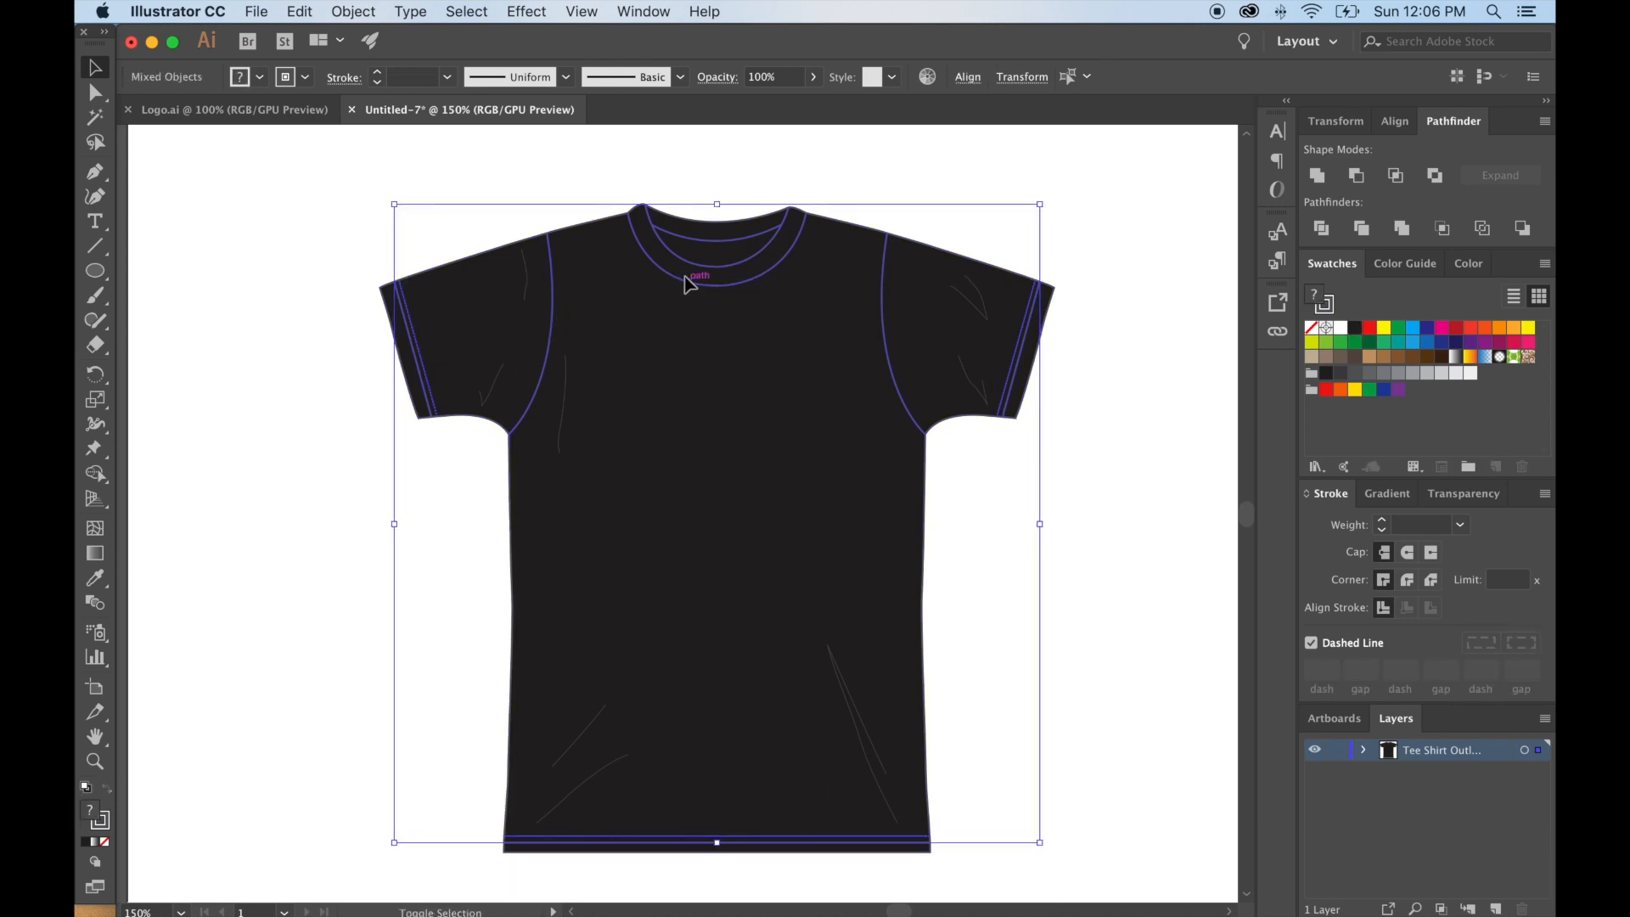
{"action": "left_click", "coordinate": [354, 8]}
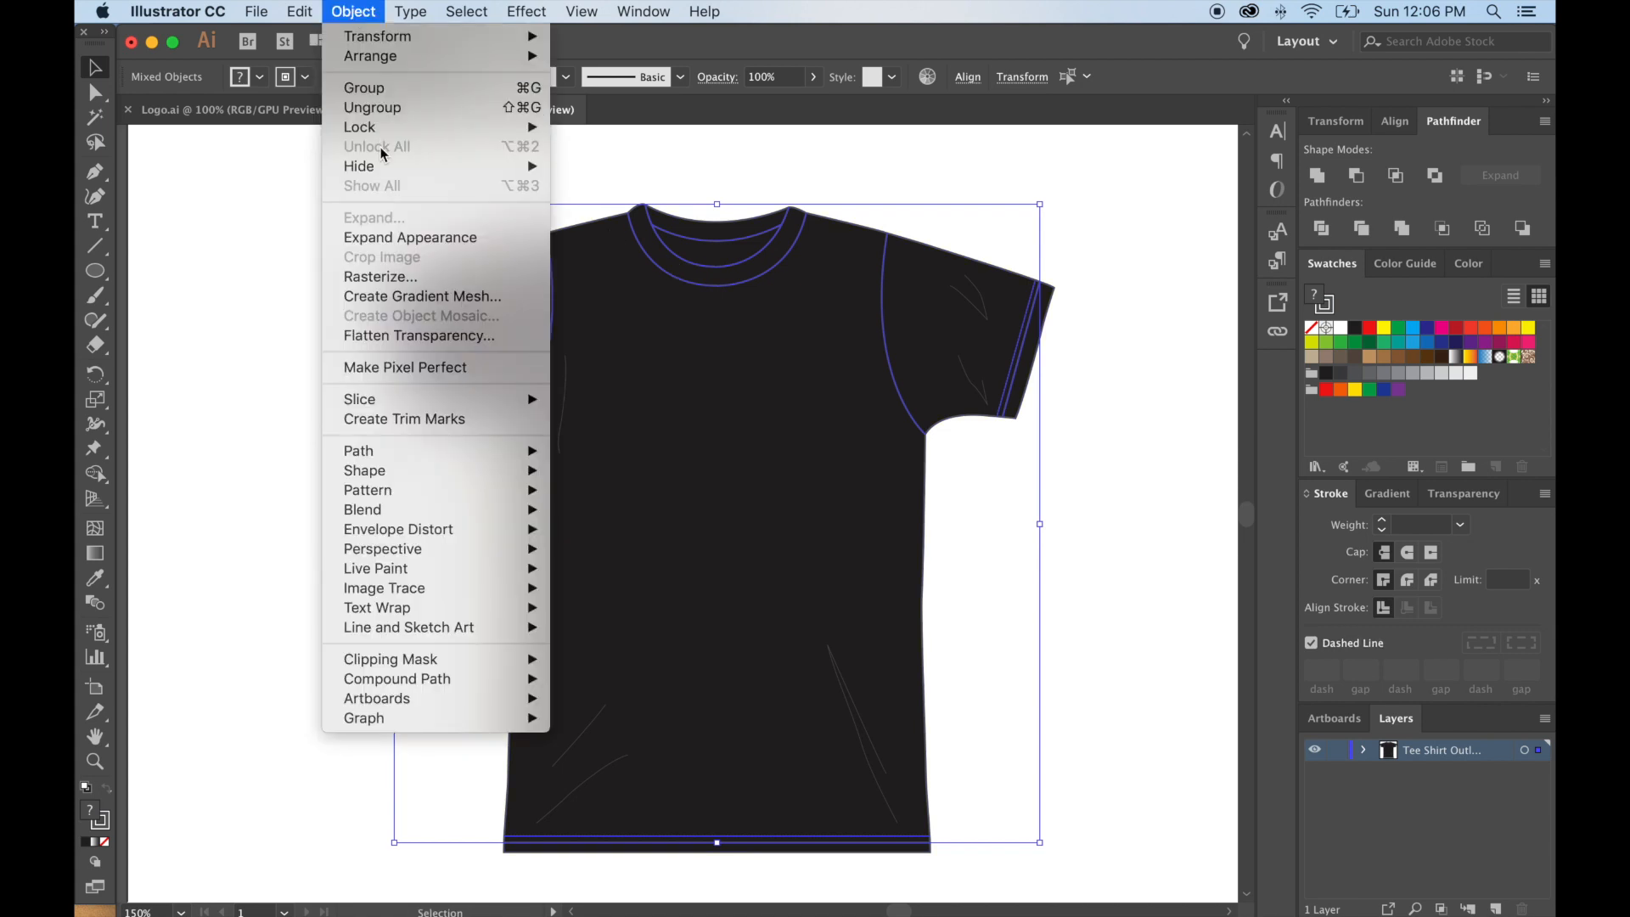
{"action": "left_click", "coordinate": [386, 90]}
{"action": "left_click", "coordinate": [328, 178]}
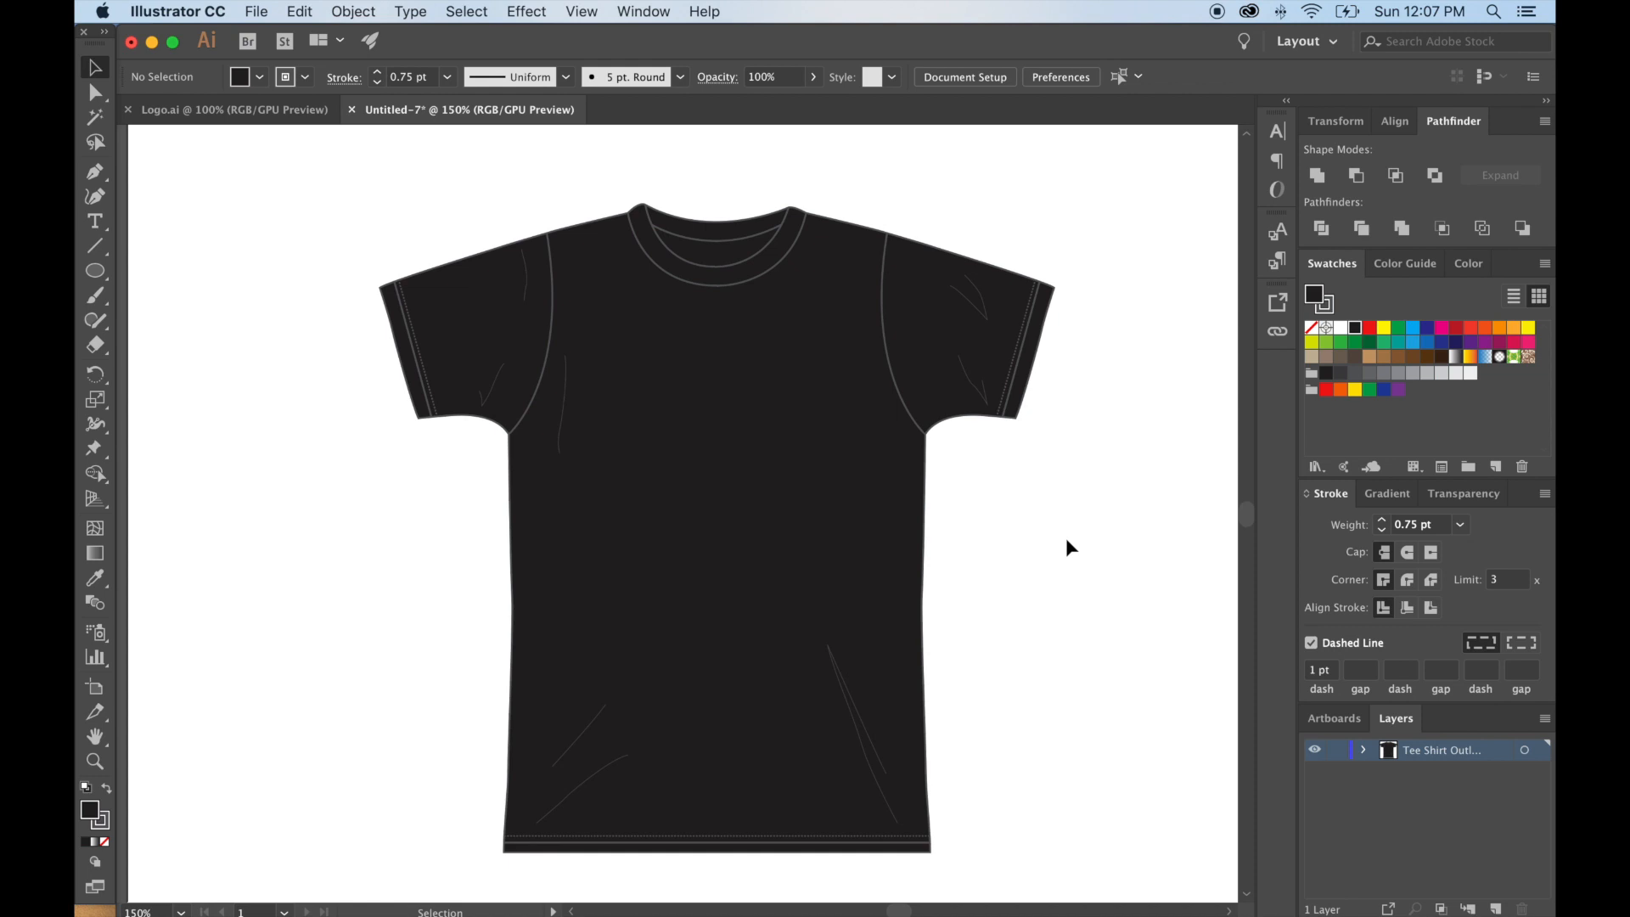
Select the complete shirt artwork and move it horizontally to the left part of the artboard.
{"action": "key", "text": "super+minus"}
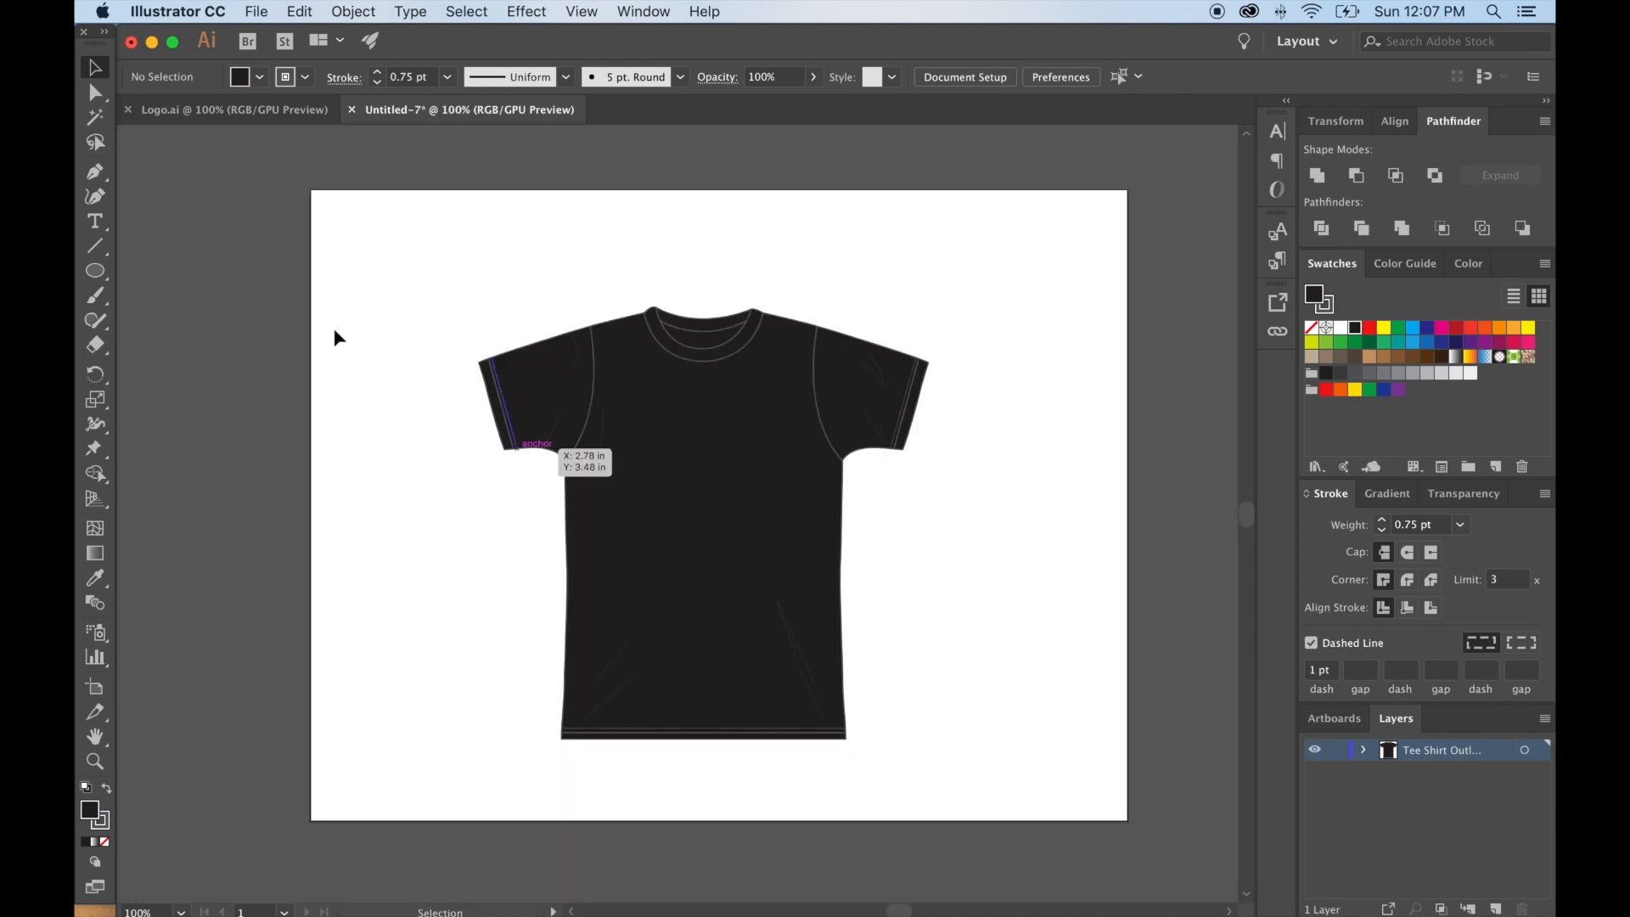
{"action": "left_click", "coordinate": [357, 10]}
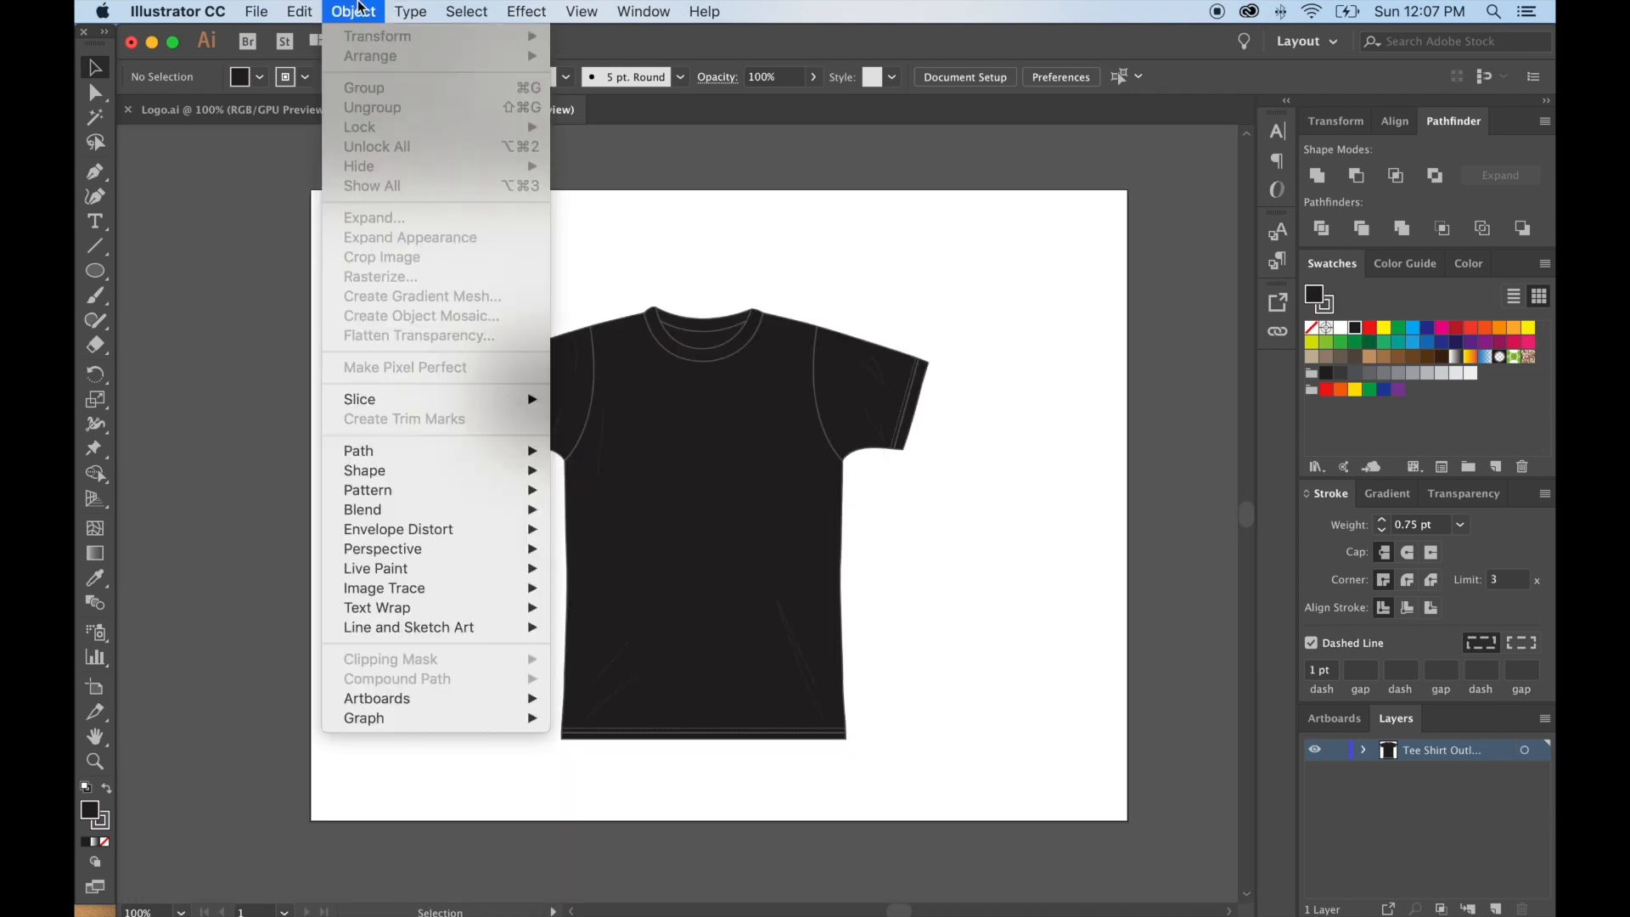
{"action": "left_click", "coordinate": [394, 147]}
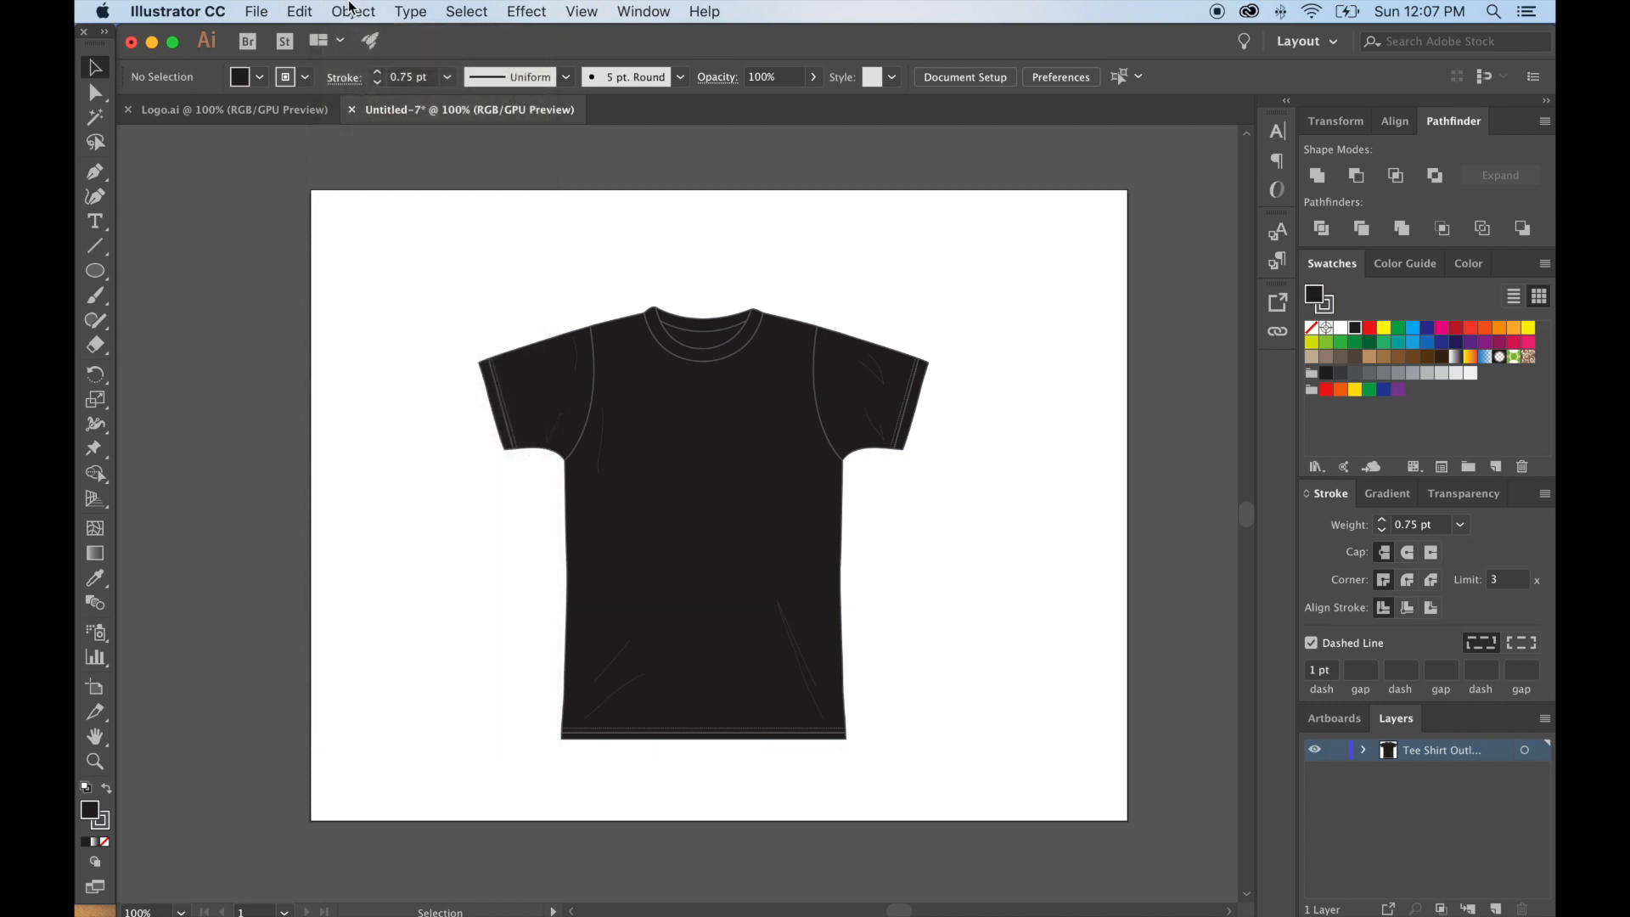
{"action": "left_click", "coordinate": [351, 10]}
{"action": "left_click", "coordinate": [739, 231]}
{"action": "left_click_drag", "start_coordinate": [431, 240], "coordinate": [976, 786]}
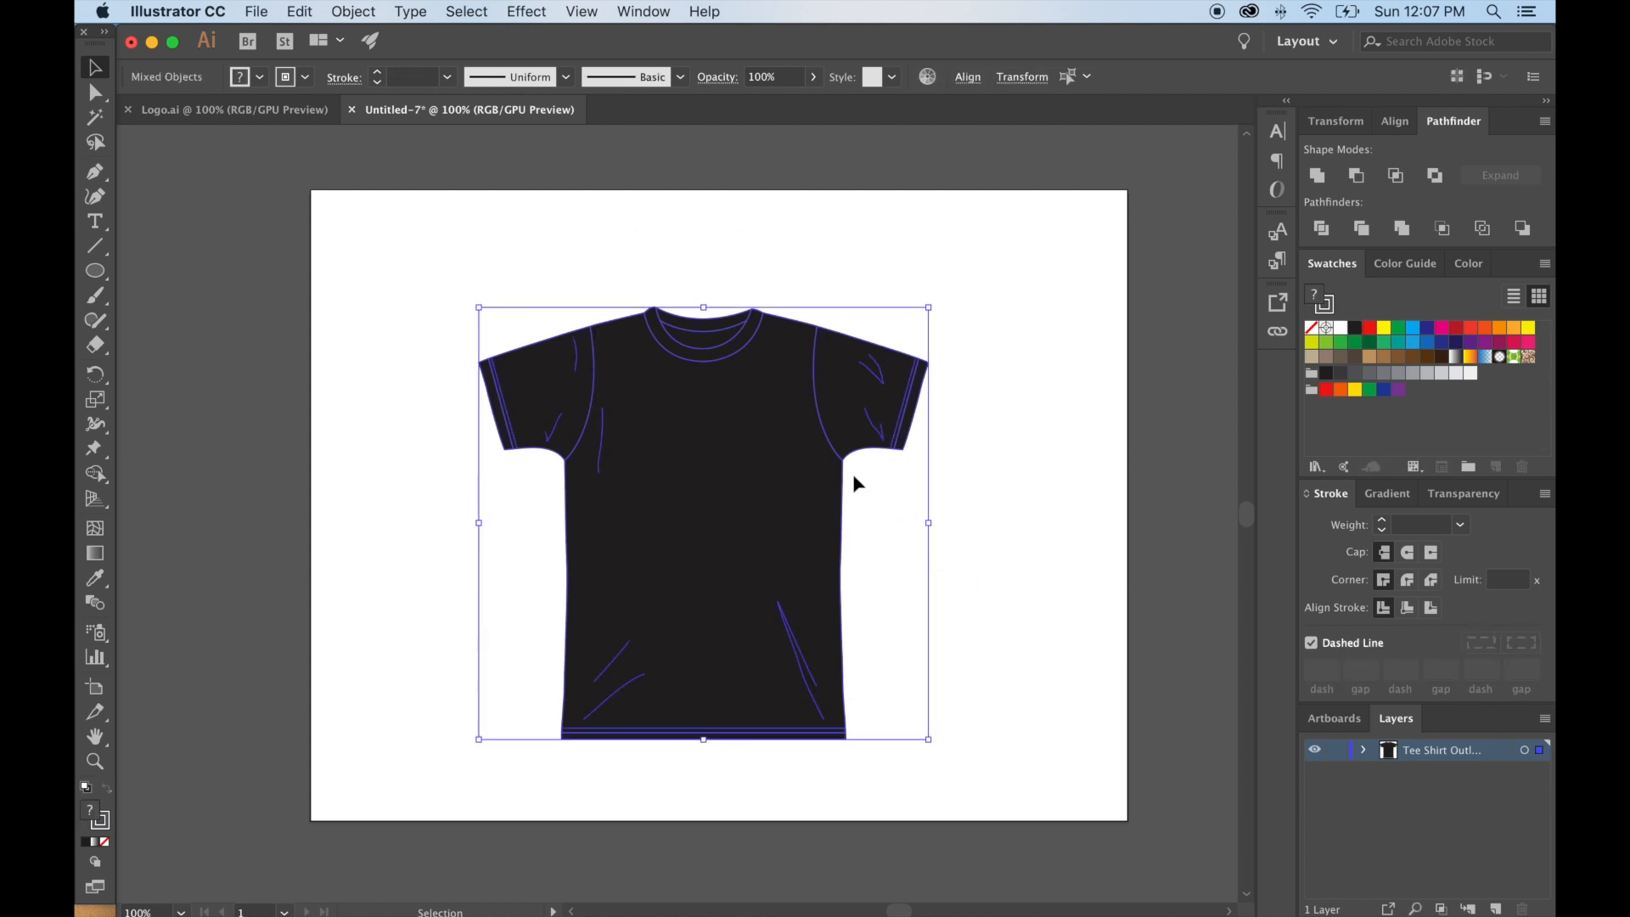
{"action": "left_click_drag", "start_coordinate": [844, 466], "coordinate": [702, 467]}
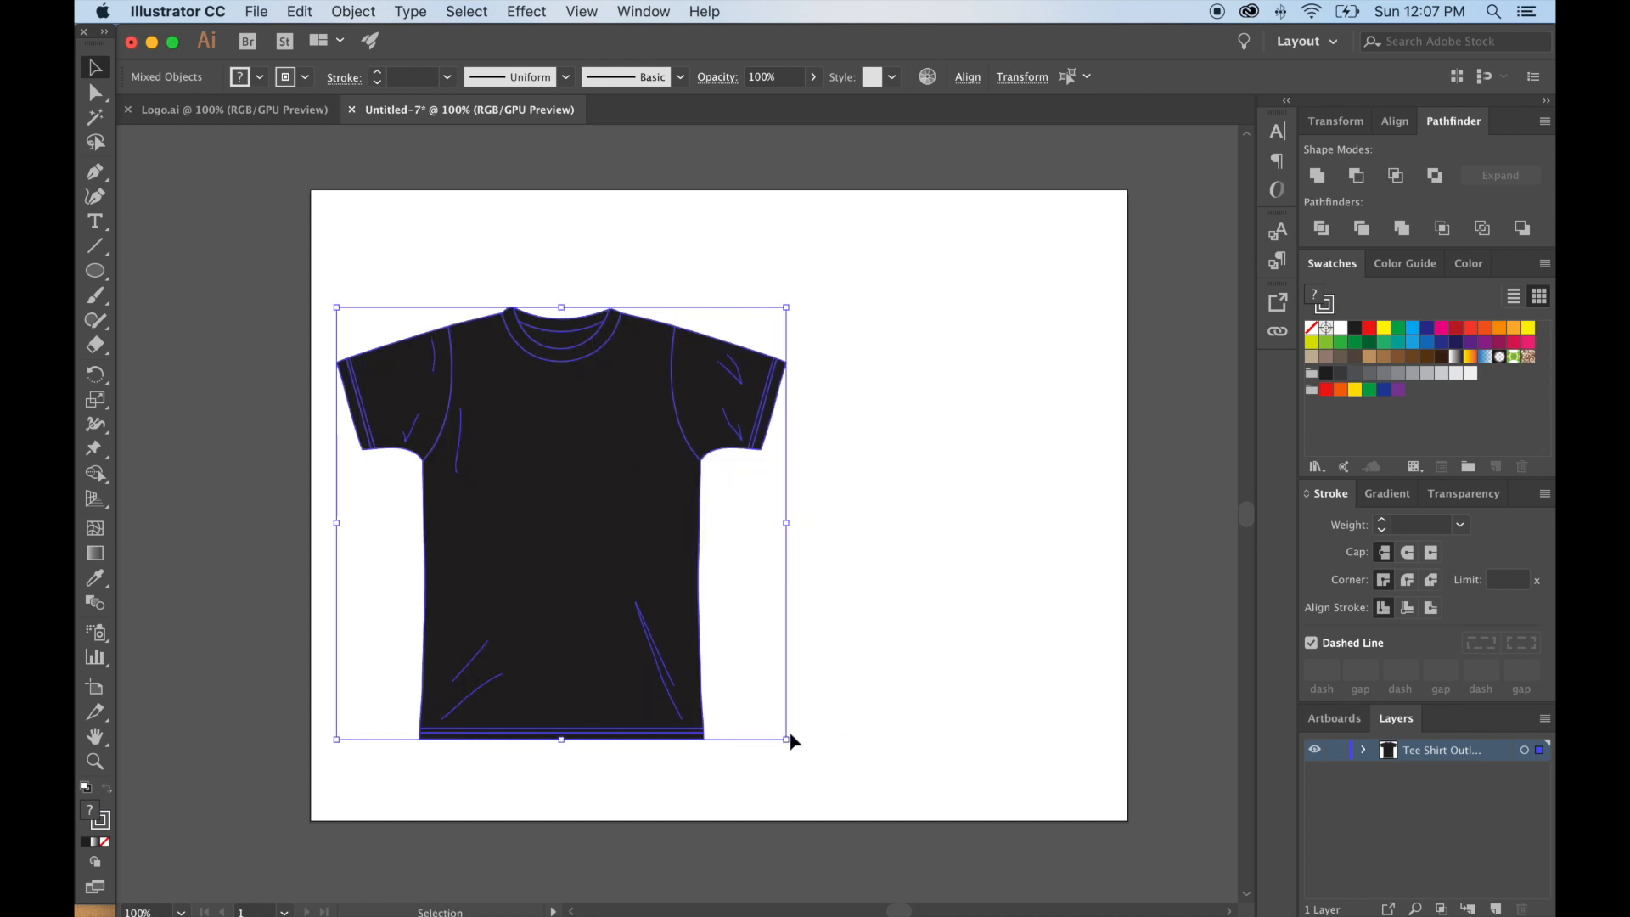
Try resizing the selected shirt artwork freehand from its lower-right corner, undoing each attempt.
{"action": "left_click_drag", "start_coordinate": [786, 739], "coordinate": [720, 675]}
{"action": "key", "text": "super+z"}
{"action": "left_click_drag", "start_coordinate": [786, 739], "coordinate": [743, 697]}
{"action": "key", "text": "super+z"}
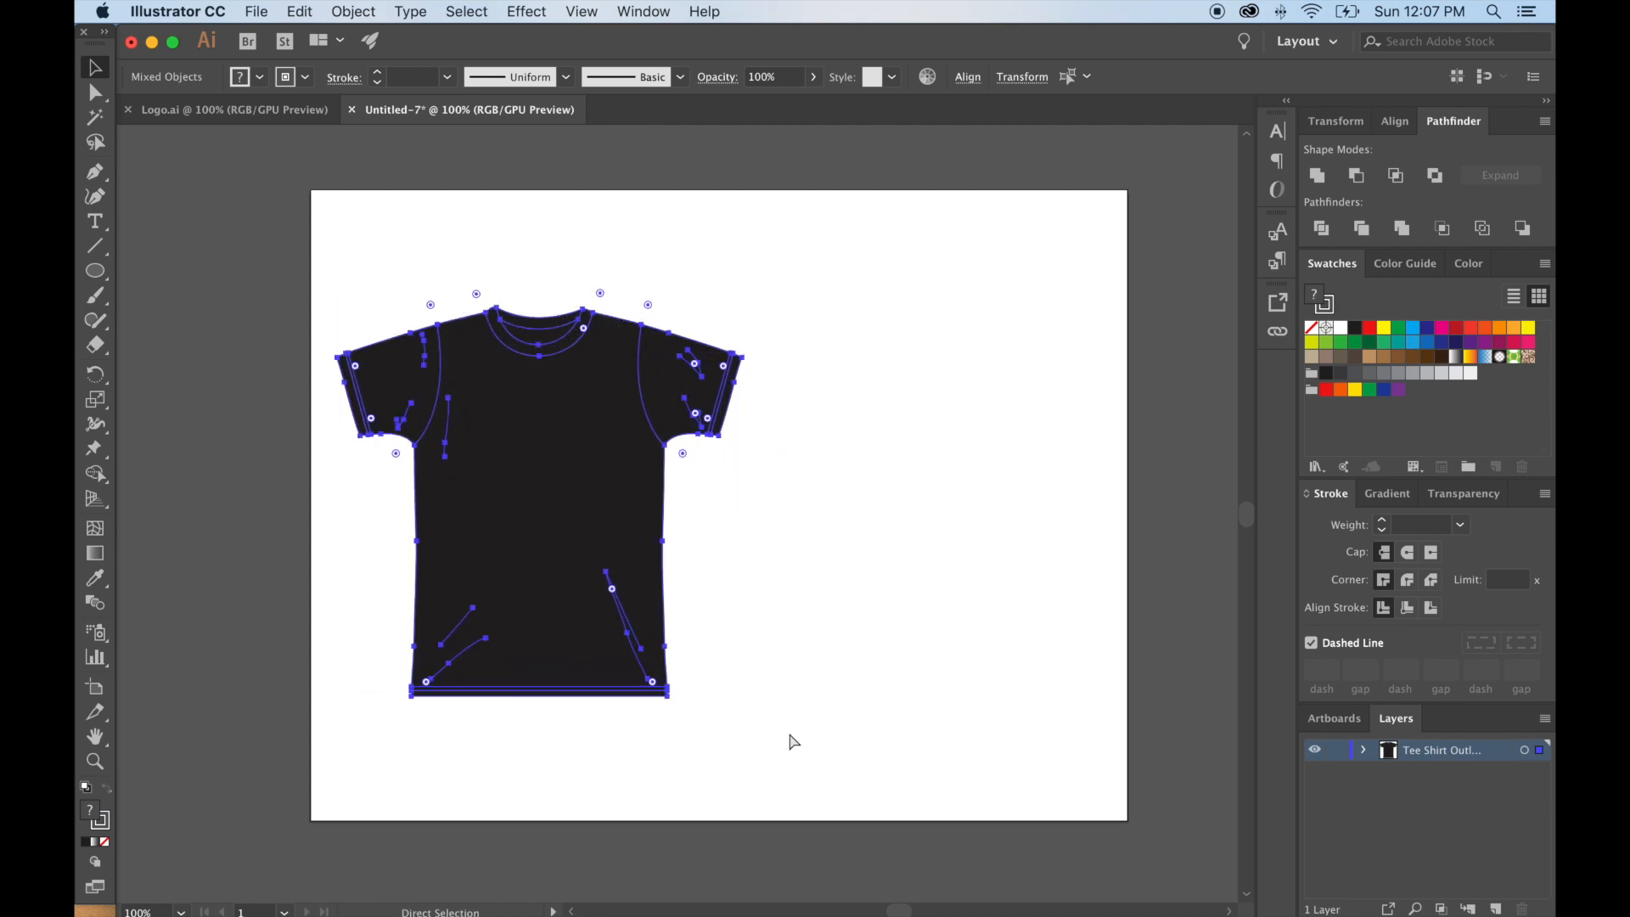
{"action": "left_click_drag", "start_coordinate": [788, 743], "coordinate": [842, 681]}
{"action": "key", "text": "super+z"}
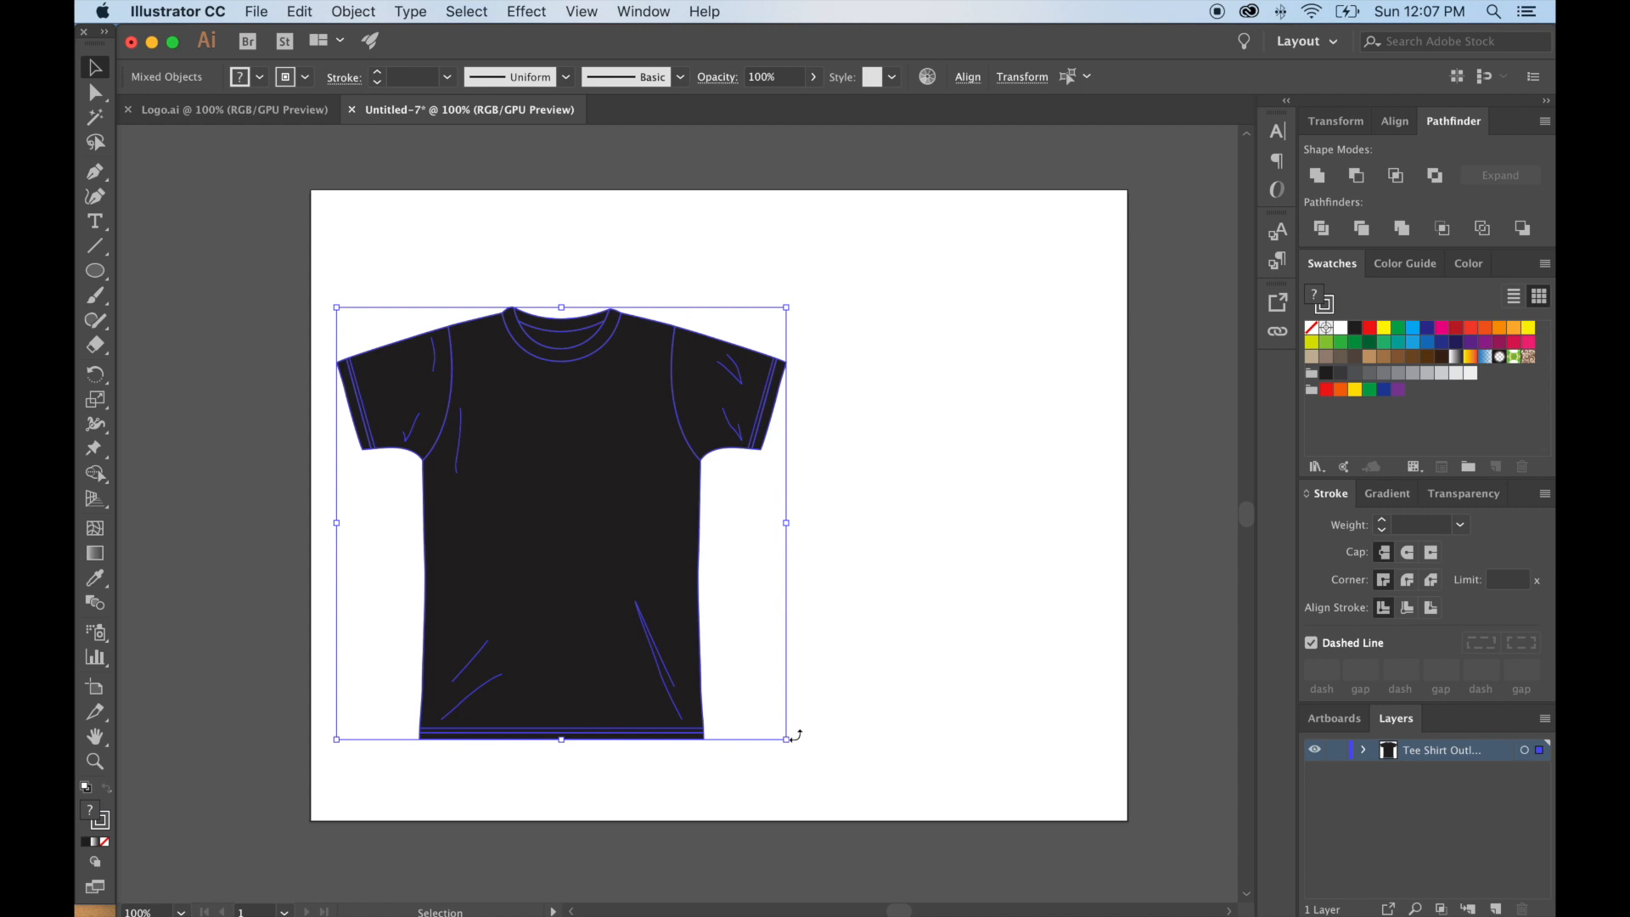
{"action": "left_click_drag", "start_coordinate": [787, 740], "coordinate": [751, 691]}
{"action": "key", "text": "super+z"}
Scale the selected shirt artwork uniformly to 80% with the Scale tool.
{"action": "double_click", "coordinate": [96, 399]}
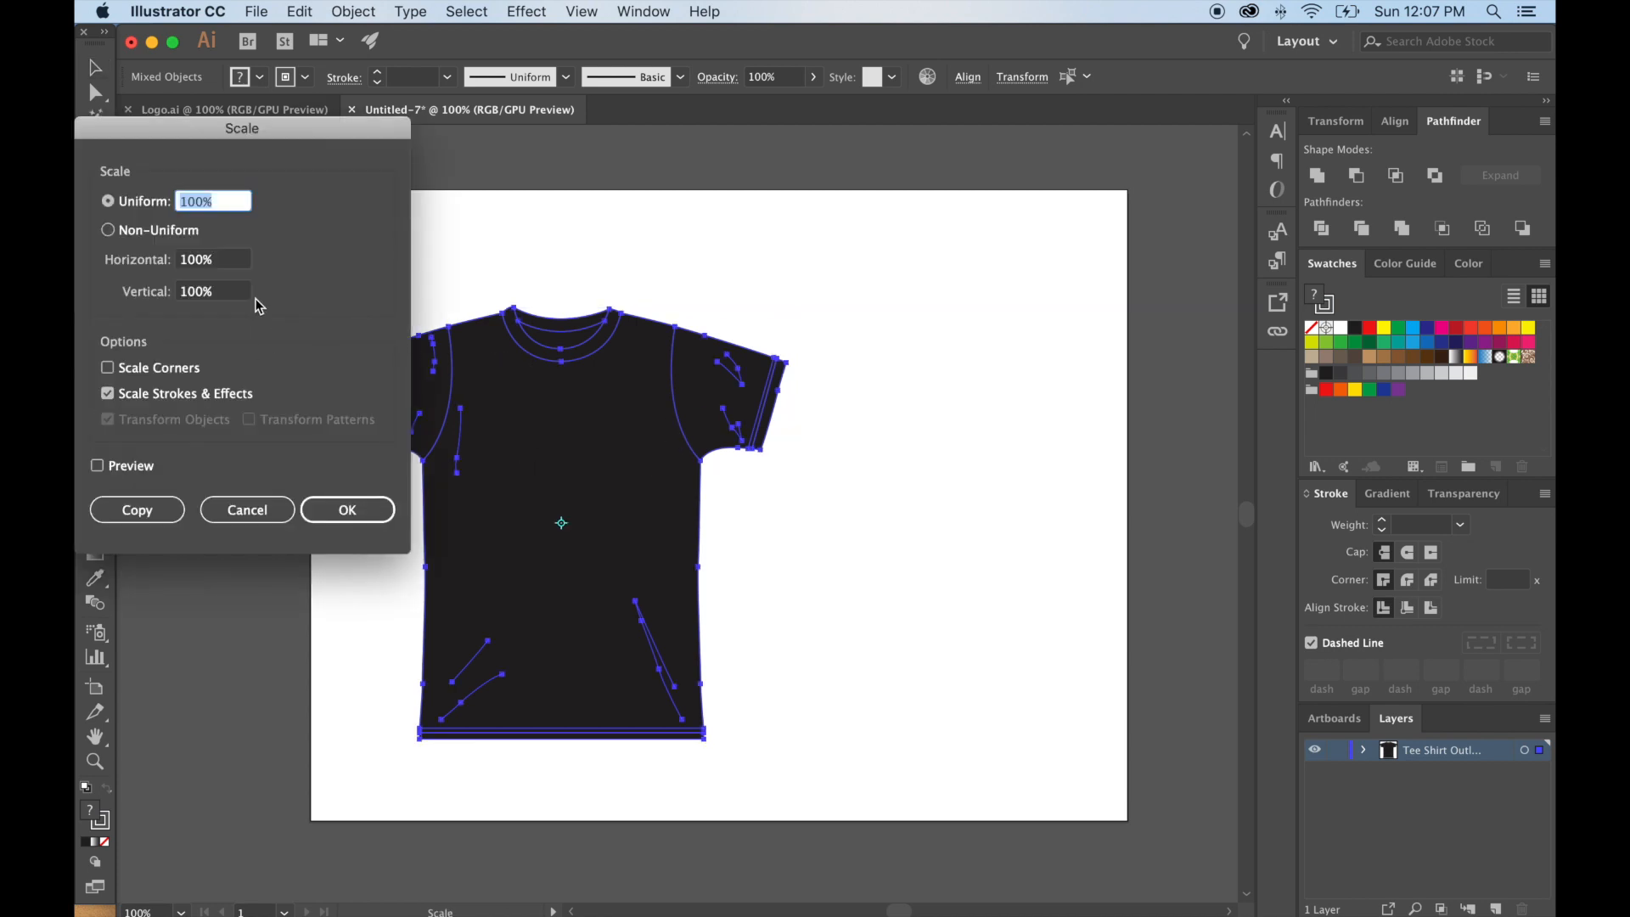
{"action": "type", "text": "80"}
{"action": "key", "text": "Return"}
{"action": "left_click", "coordinate": [96, 68]}
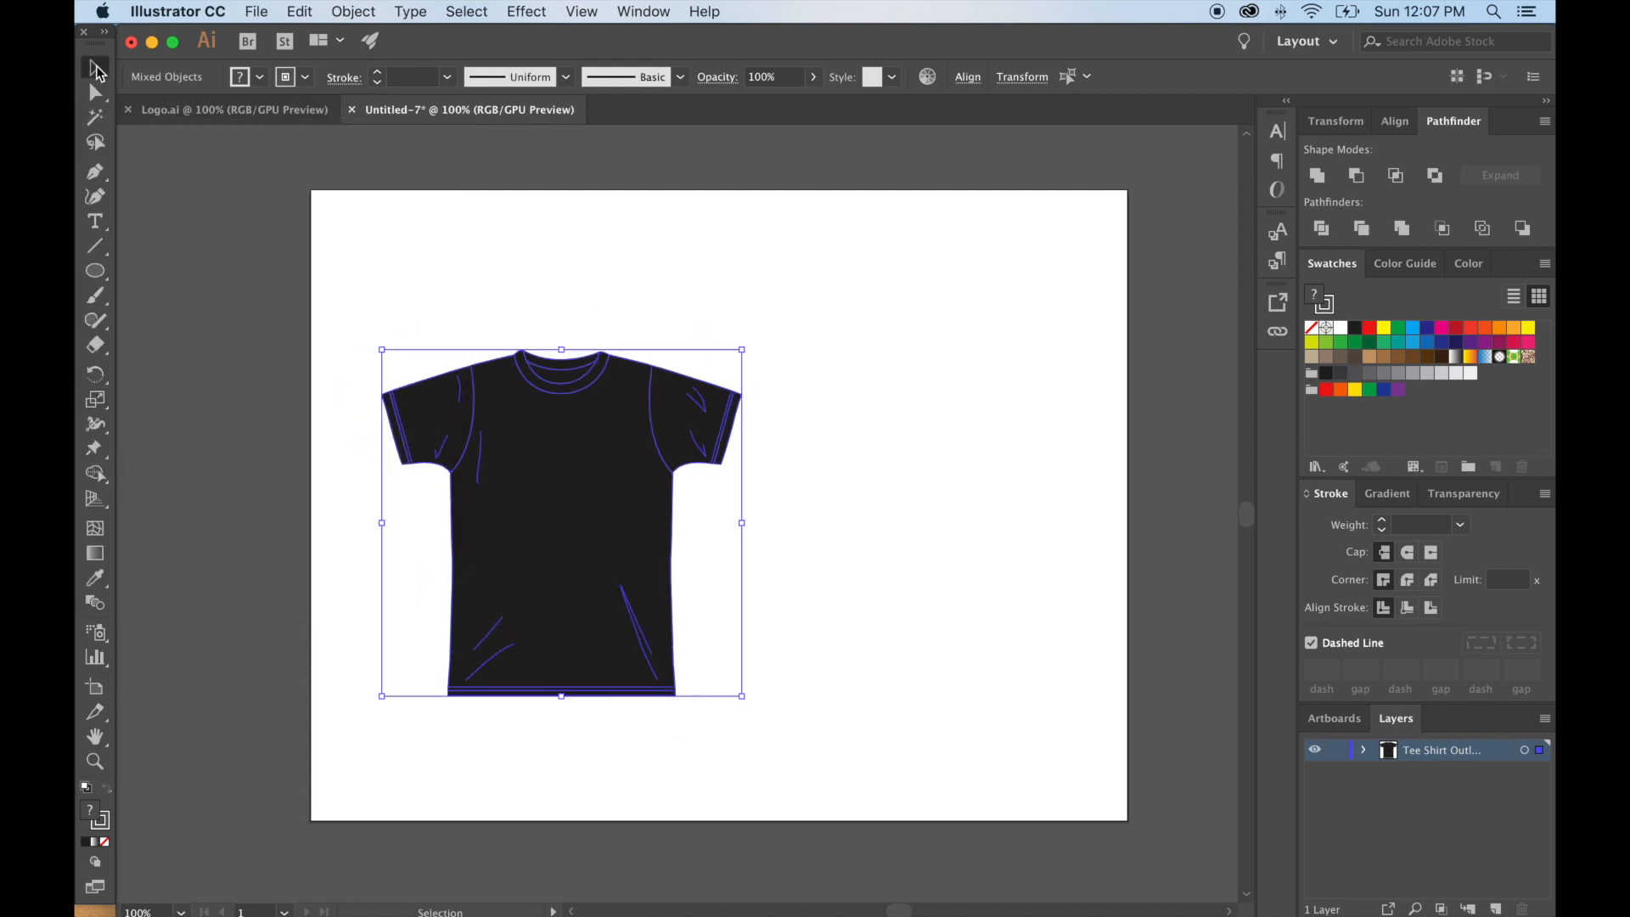
Reselect all parts of the scaled shirt and move it horizontally a little closer to the artboard's left edge.
{"action": "left_click", "coordinate": [450, 262]}
{"action": "left_click_drag", "start_coordinate": [375, 272], "coordinate": [794, 754]}
{"action": "left_click_drag", "start_coordinate": [559, 529], "coordinate": [519, 528]}
Copy the complete shirt, paste it in place, and move the copy horizontally to the right half of the artboard.
{"action": "left_click_drag", "start_coordinate": [795, 720], "coordinate": [333, 314]}
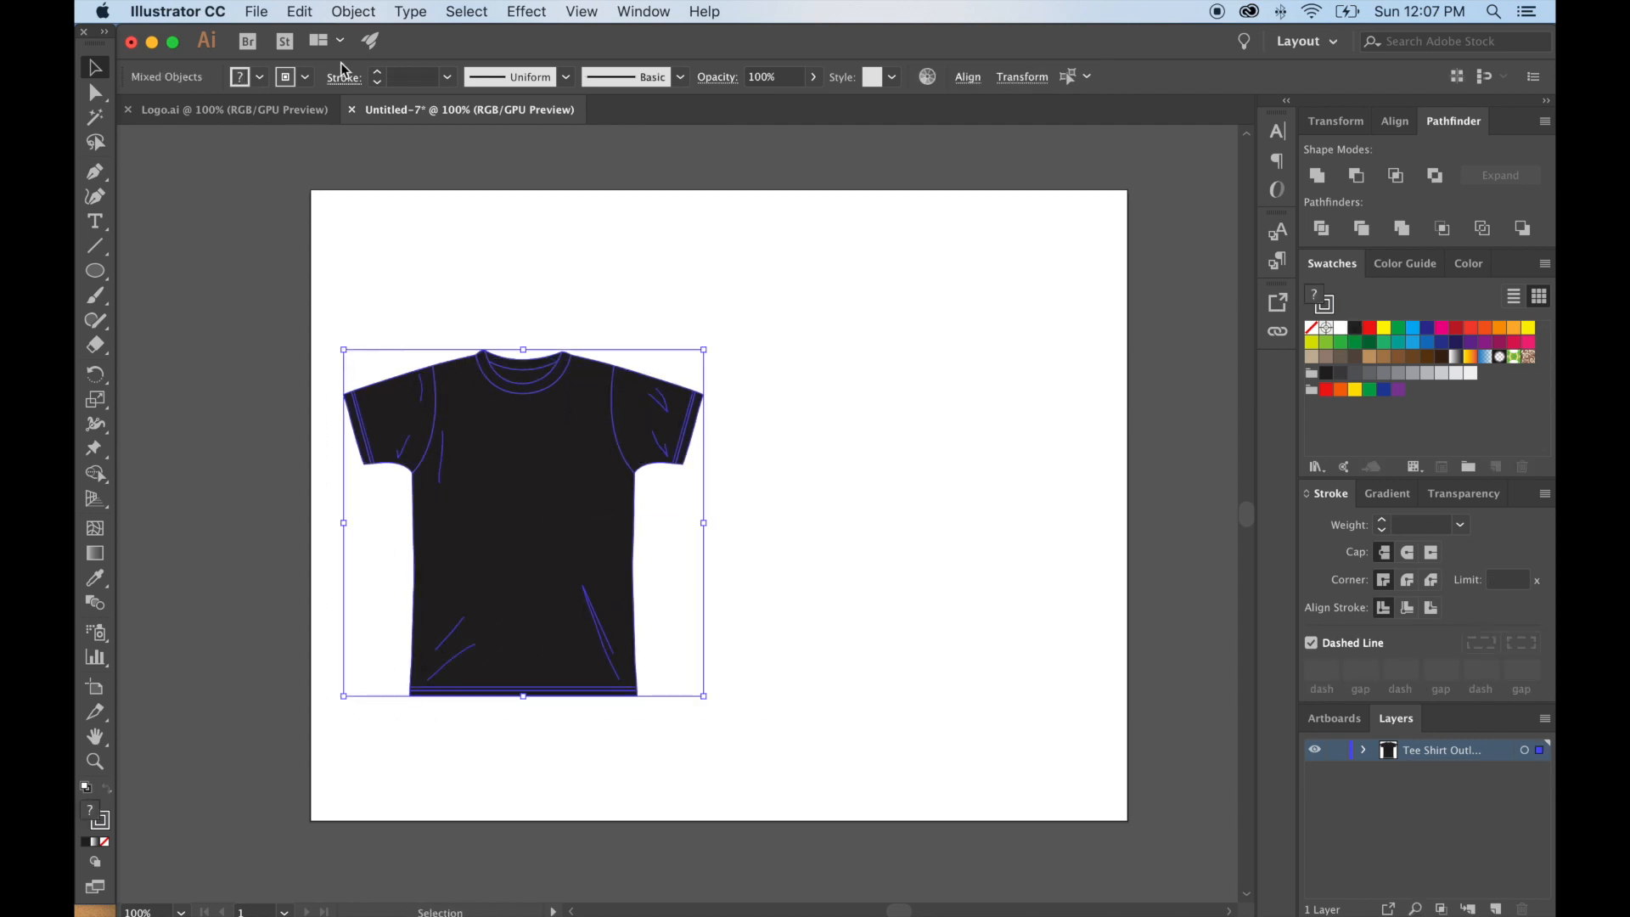
{"action": "left_click", "coordinate": [300, 11]}
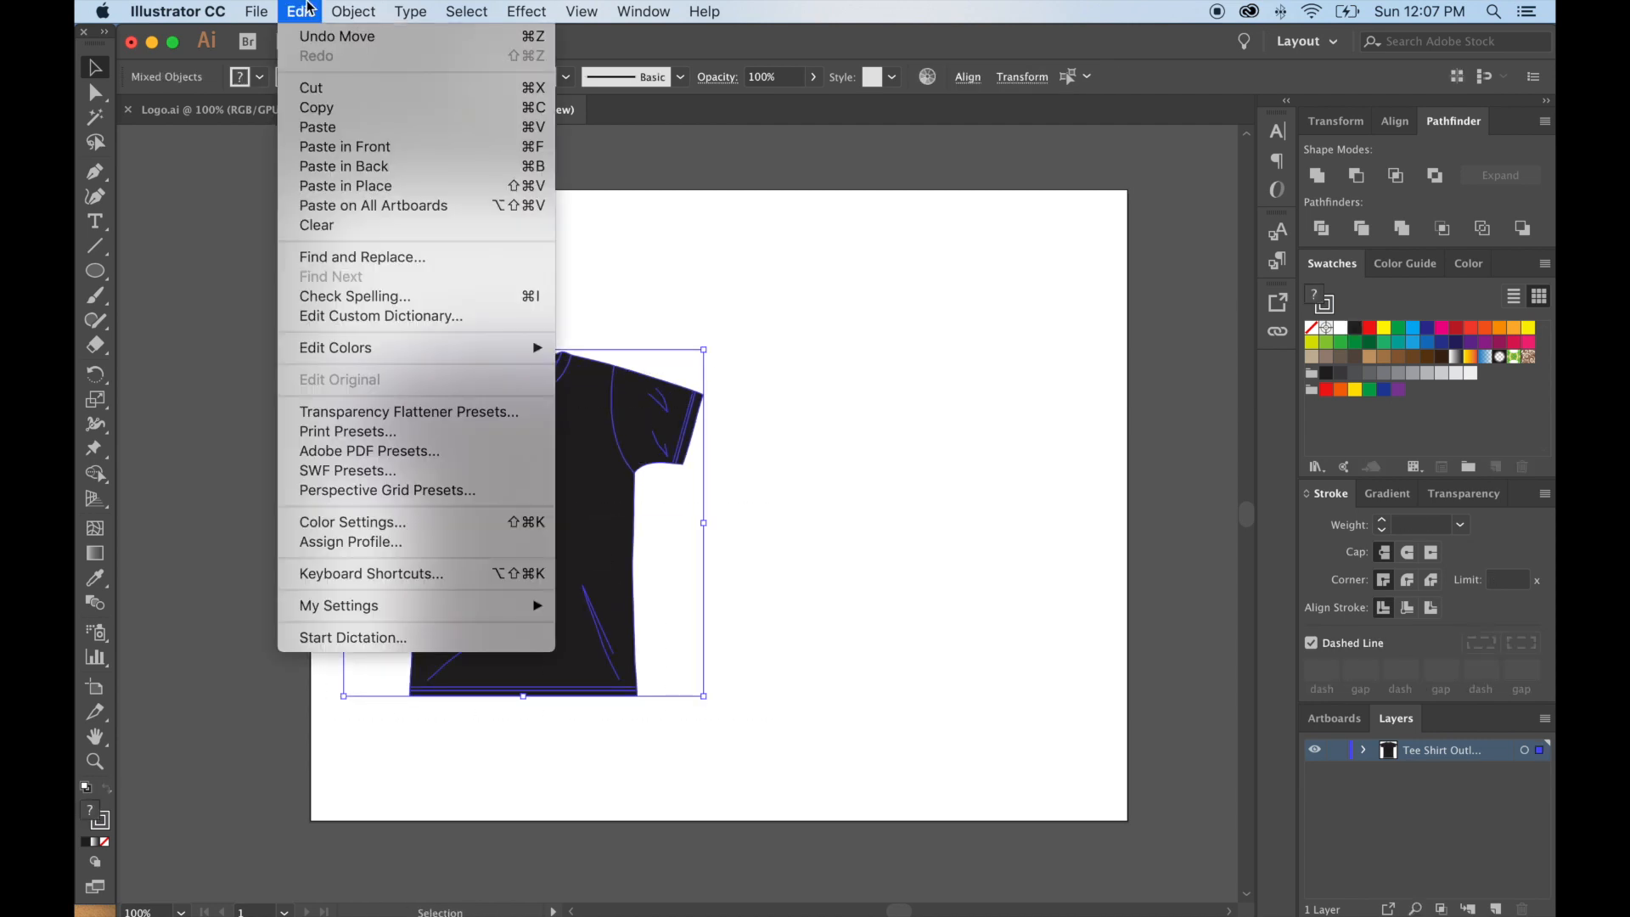
{"action": "left_click", "coordinate": [331, 108]}
{"action": "left_click", "coordinate": [299, 11]}
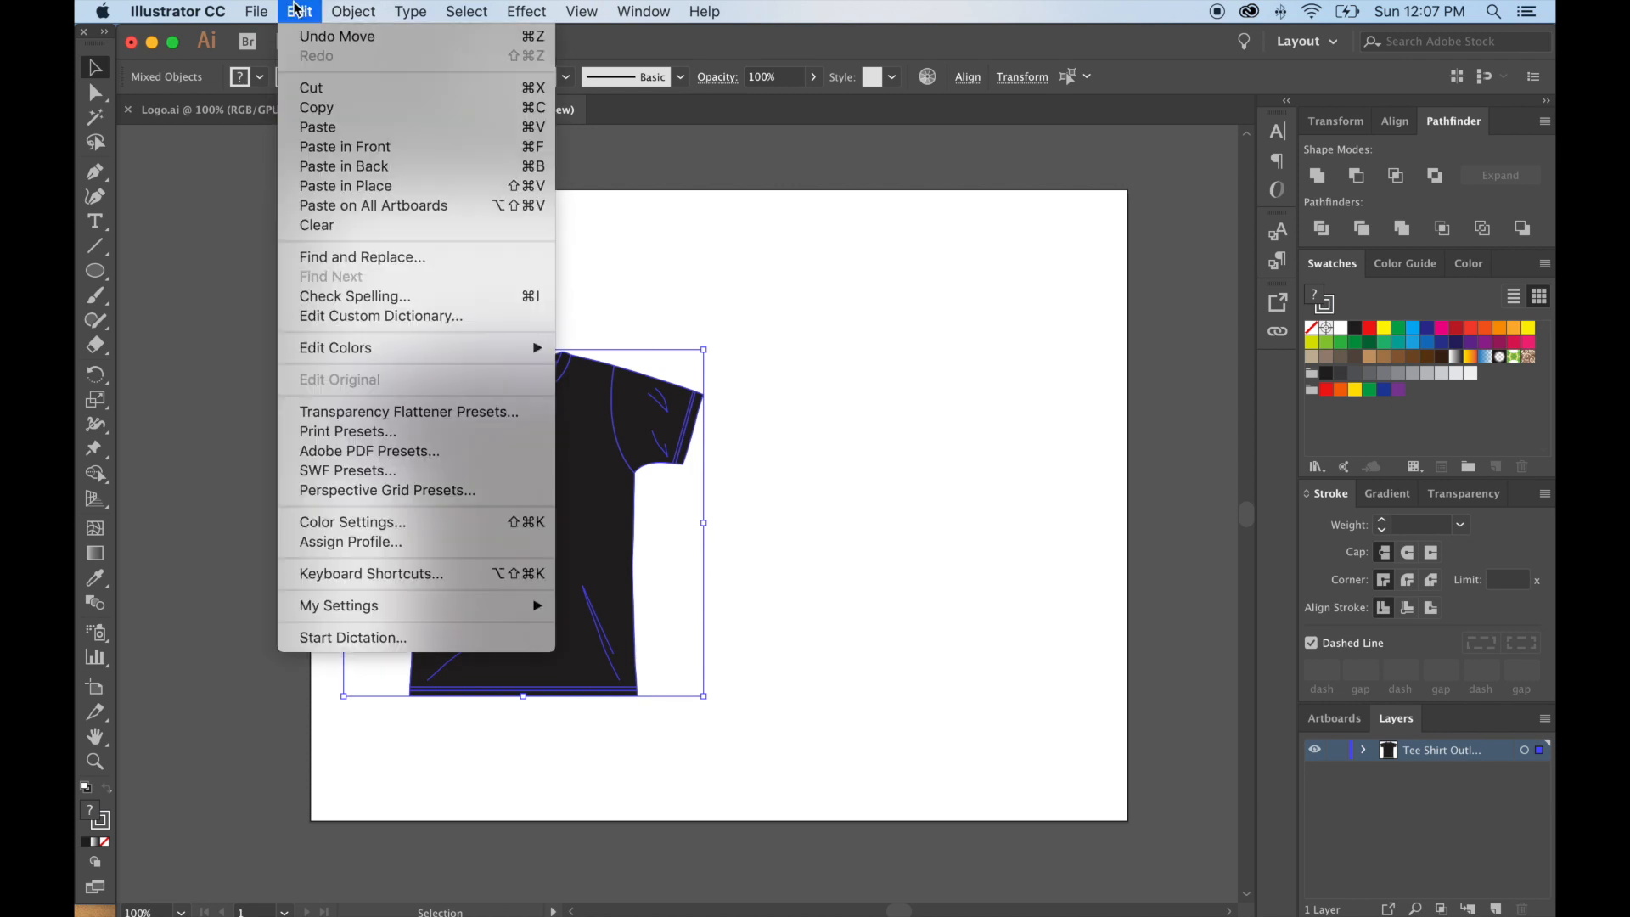
{"action": "left_click", "coordinate": [373, 192]}
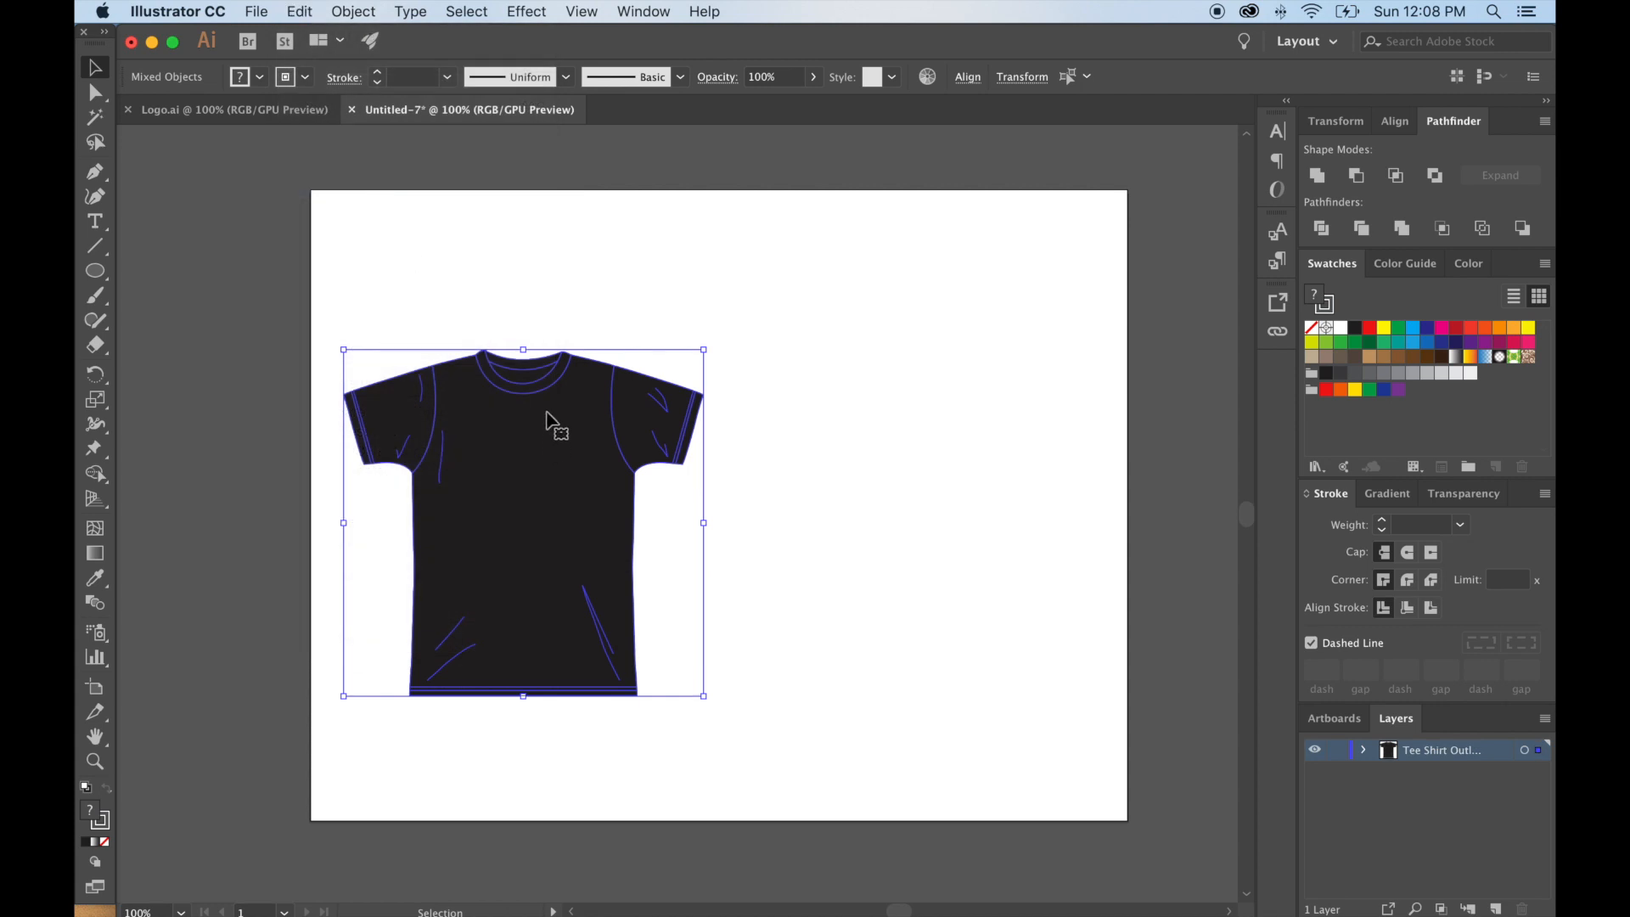
{"action": "left_click_drag", "start_coordinate": [549, 379], "coordinate": [939, 379]}
{"action": "left_click", "coordinate": [853, 266]}
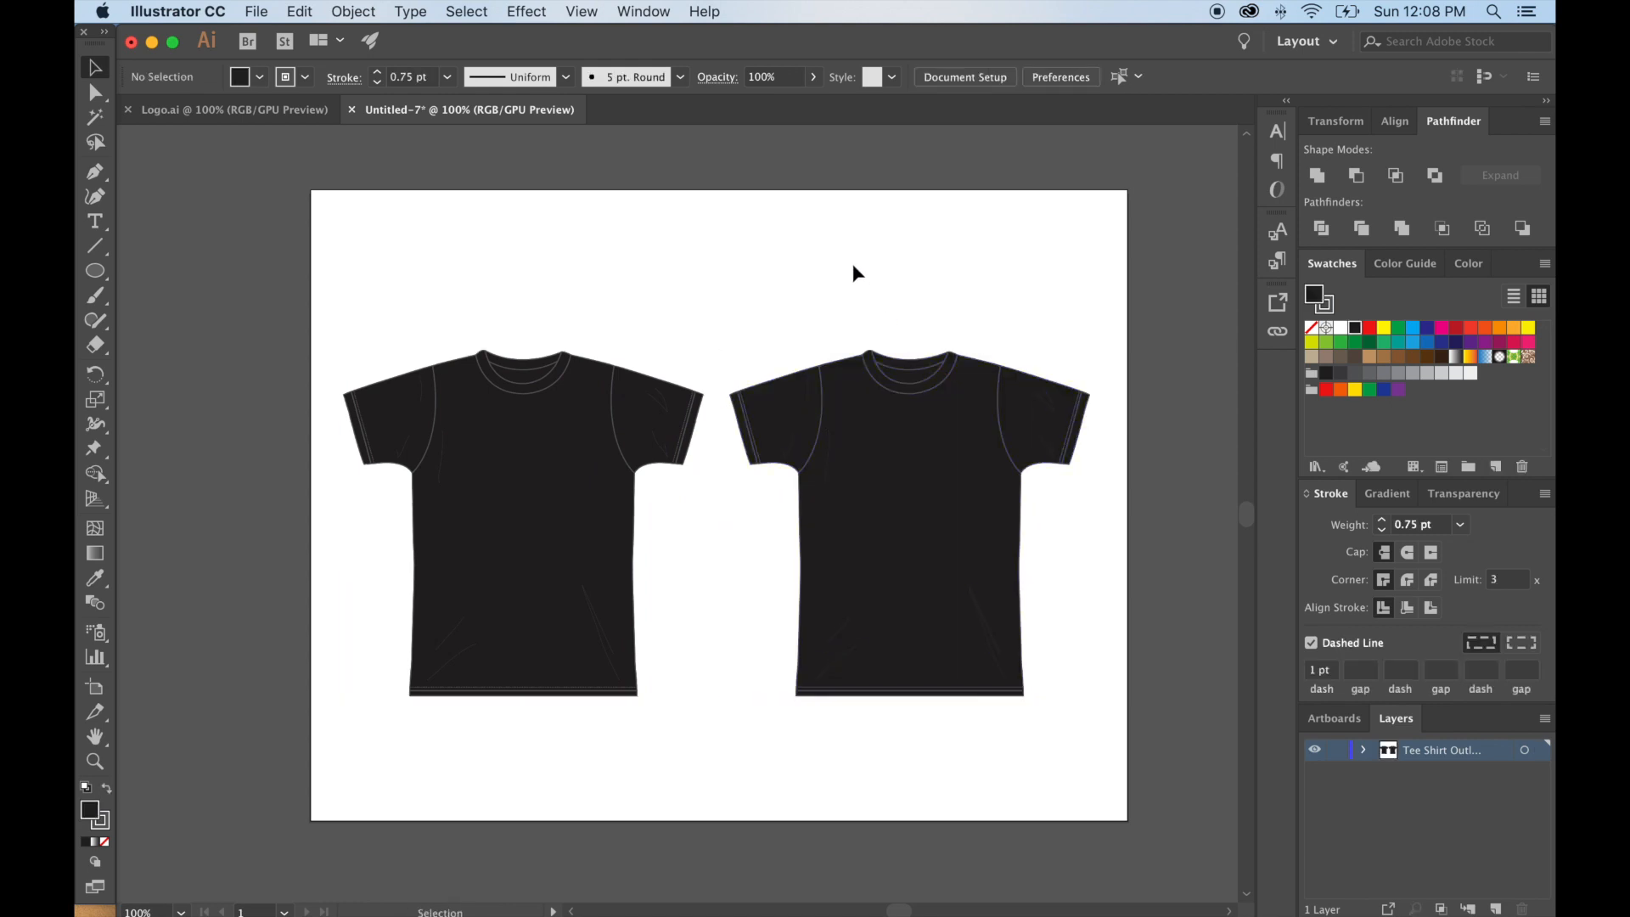
Select the complete right-hand shirt copy, reflect it across the vertical axis, and deselect it.
{"action": "left_click_drag", "start_coordinate": [730, 273], "coordinate": [1089, 713]}
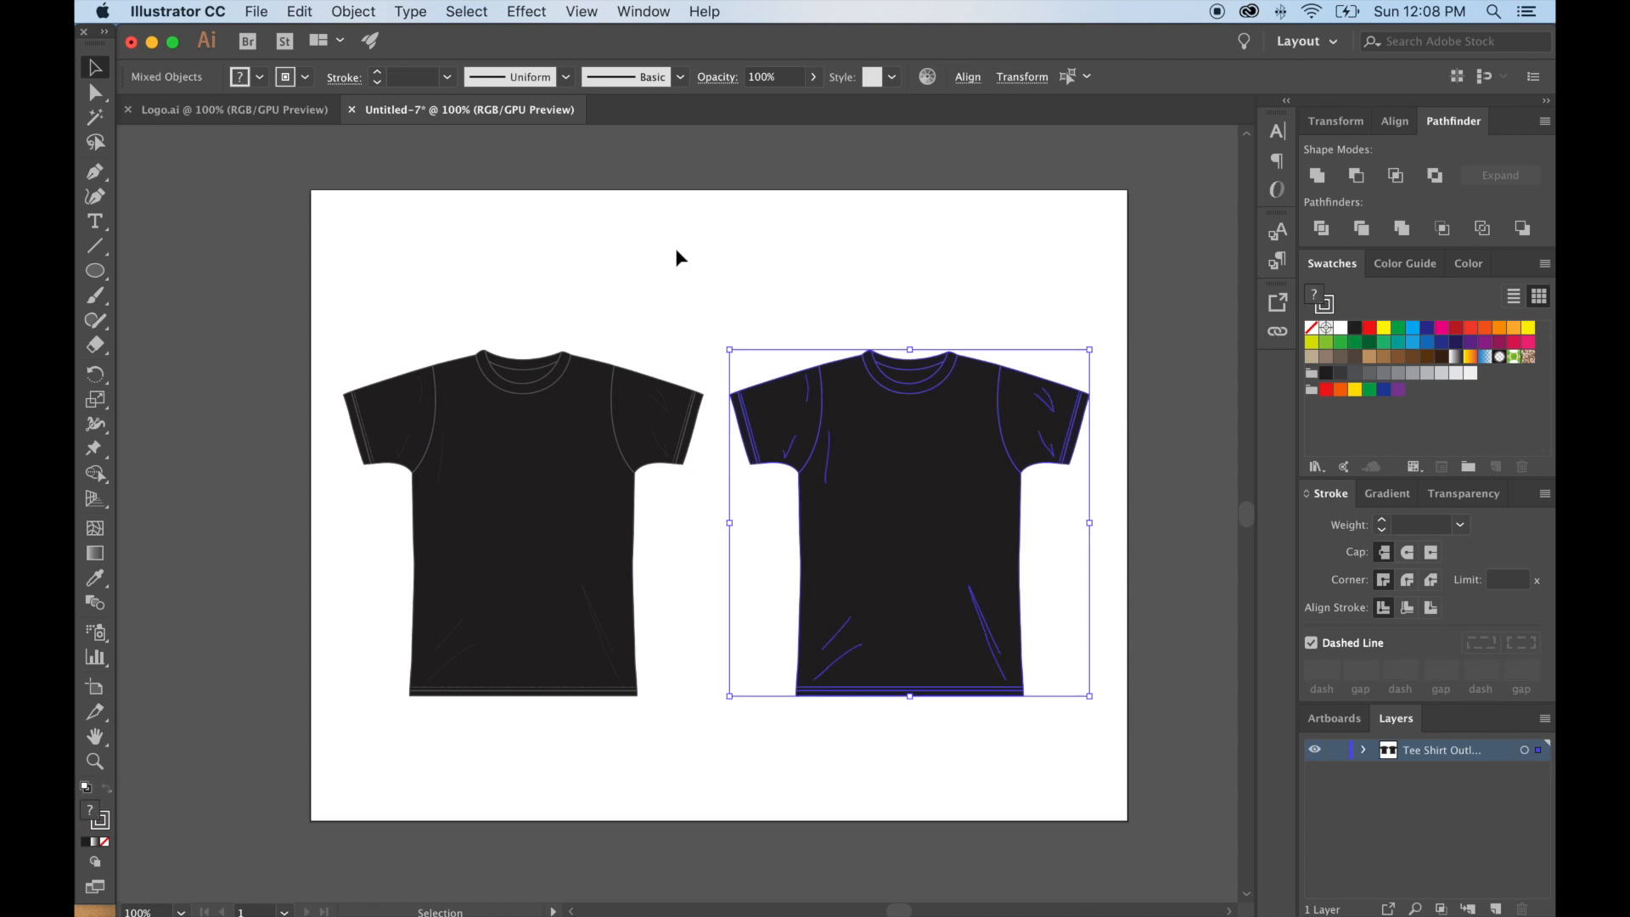
{"action": "left_click", "coordinate": [349, 11]}
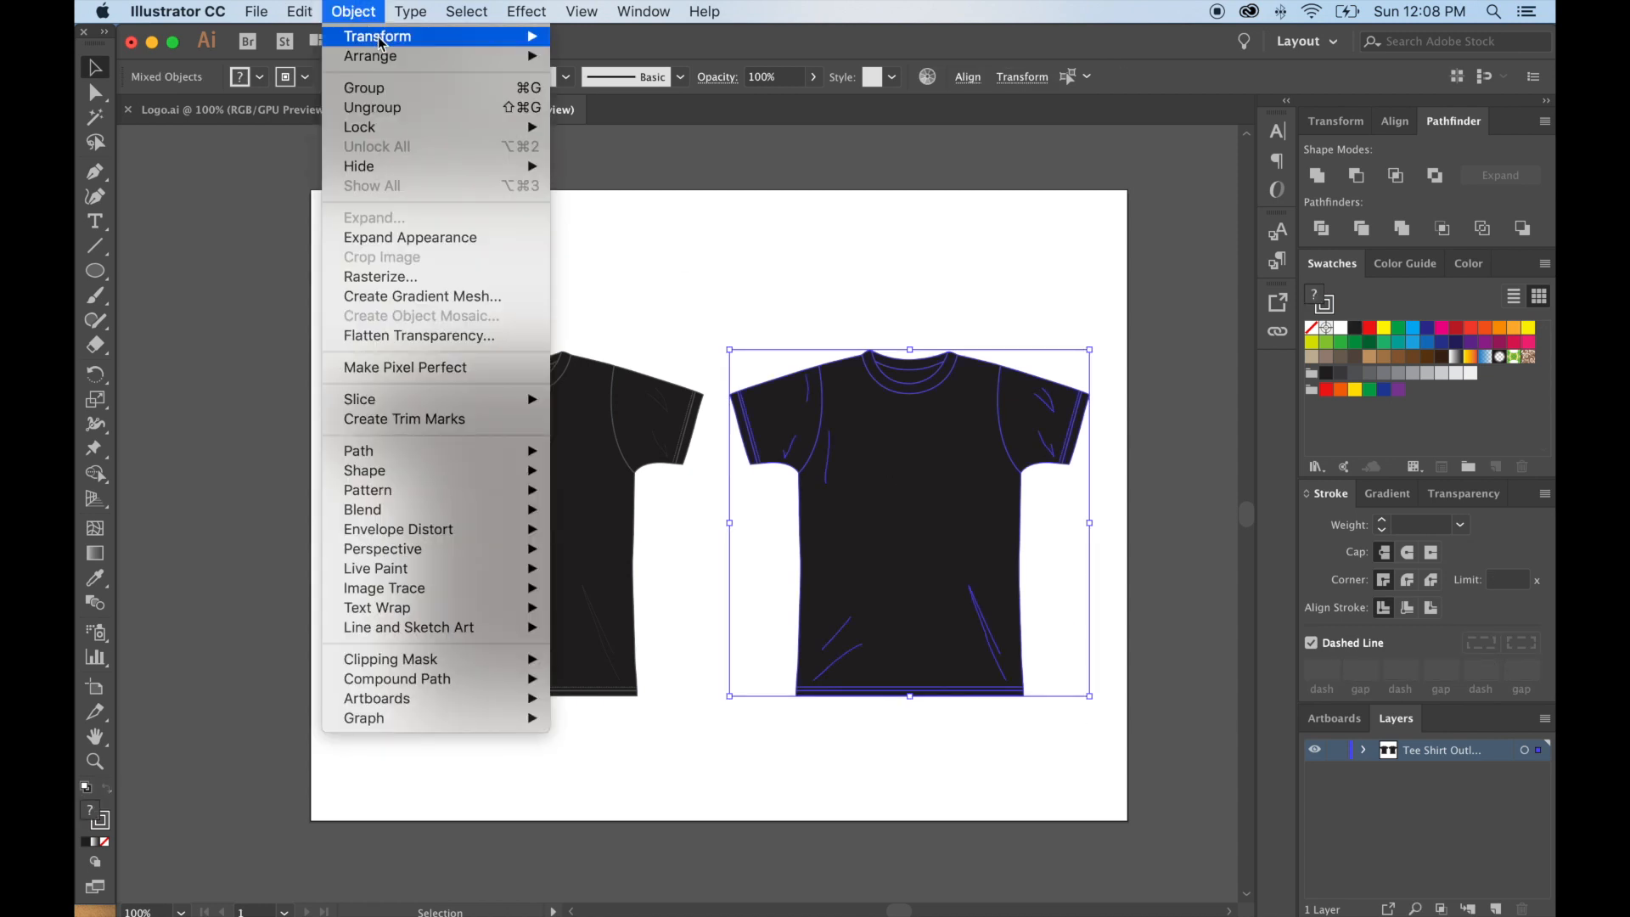
{"action": "mouse_move", "coordinate": [380, 41]}
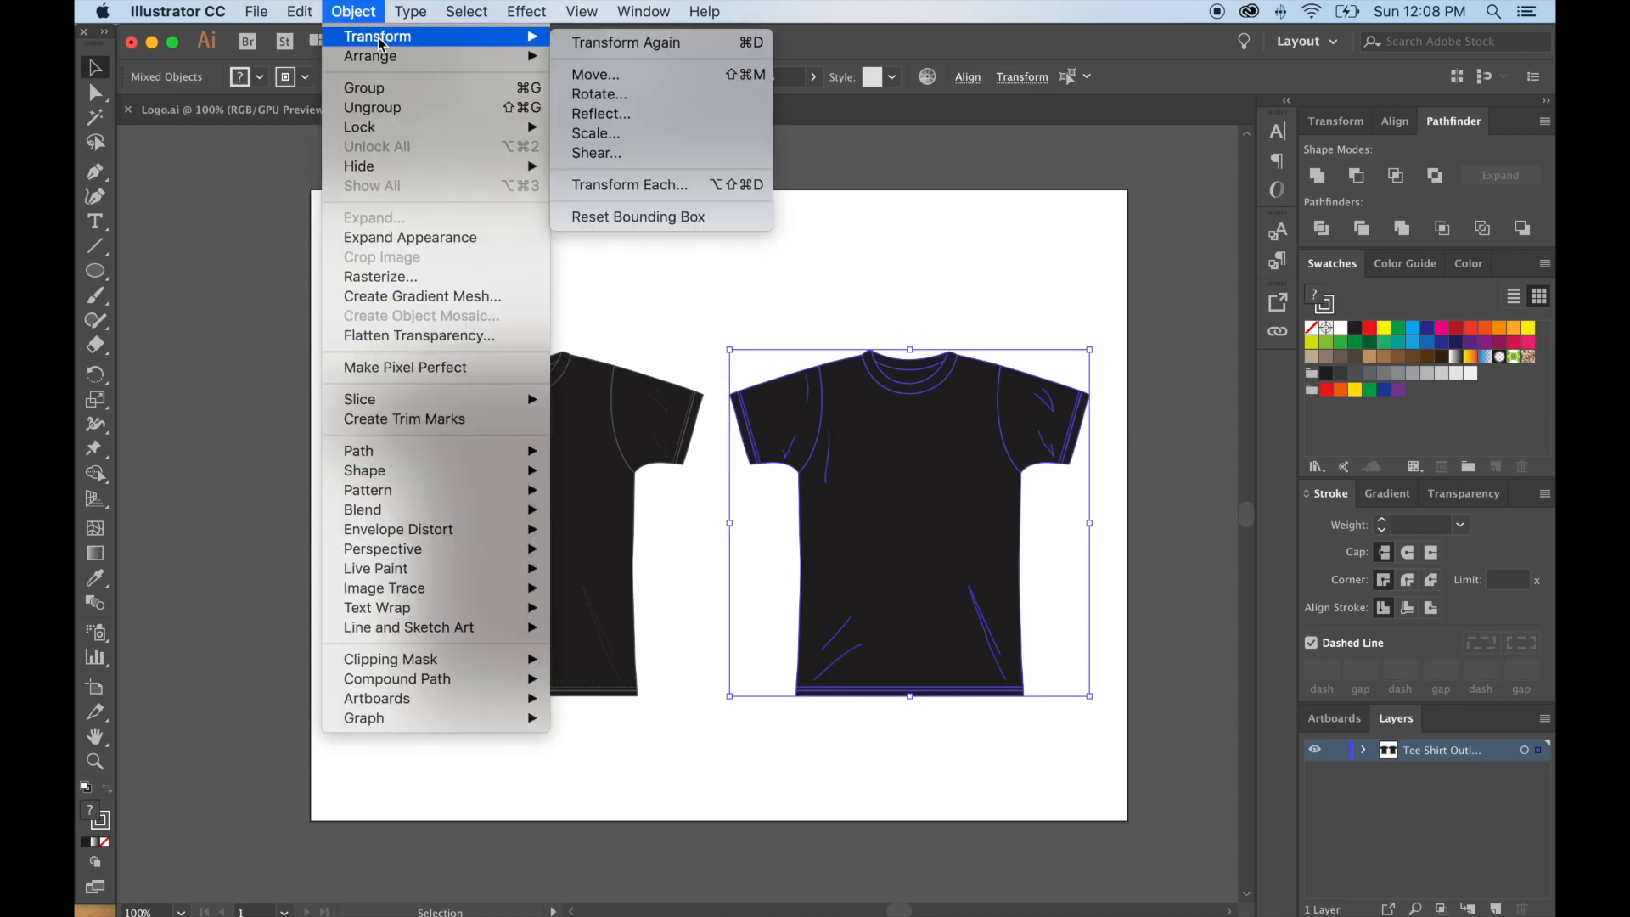
{"action": "left_click", "coordinate": [586, 112]}
{"action": "left_click", "coordinate": [350, 445]}
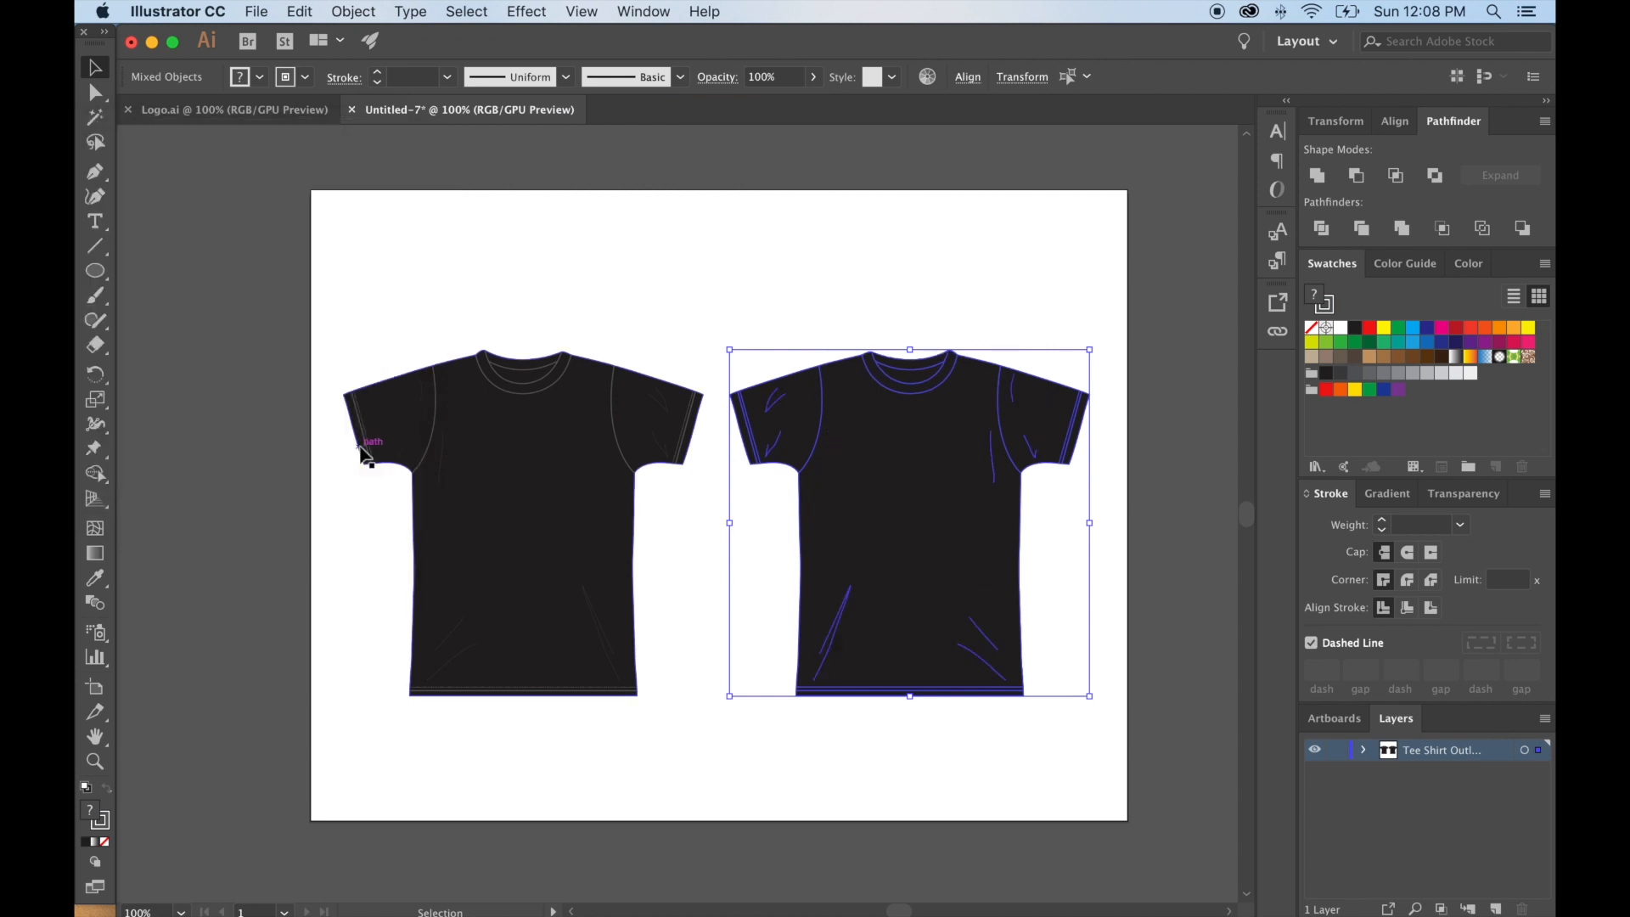
{"action": "left_click", "coordinate": [794, 283]}
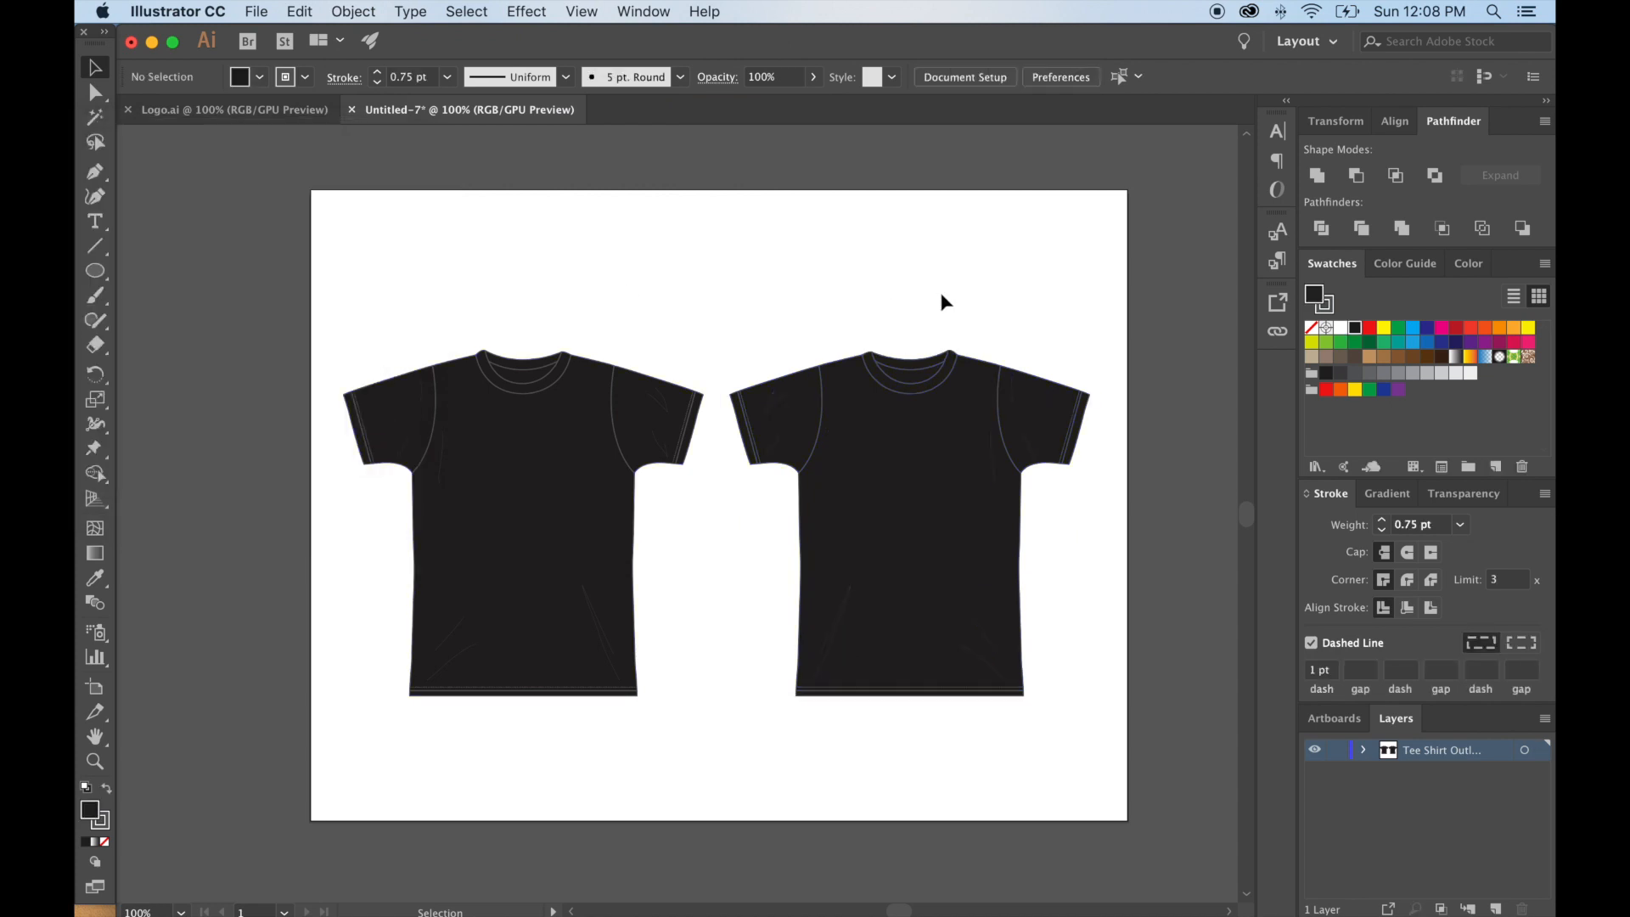
Try deleting the right-hand shirt's whole seam line group, and undo the deletion.
{"action": "left_click", "coordinate": [96, 94]}
{"action": "key", "text": "super+equal"}
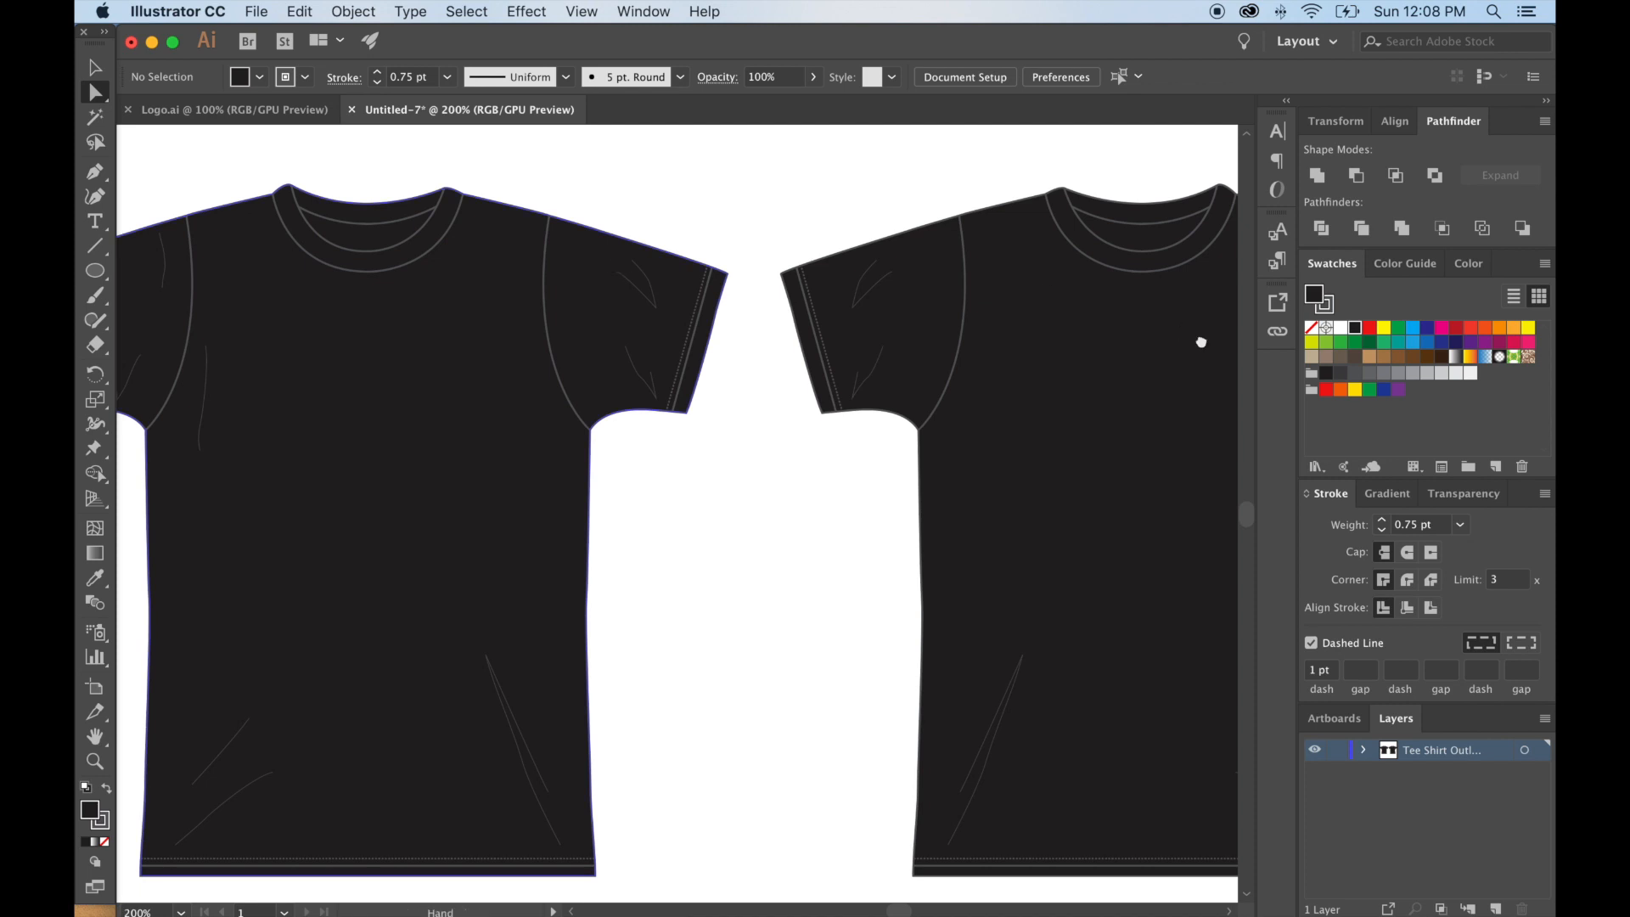
{"action": "left_click_drag", "start_coordinate": [1200, 346], "coordinate": [843, 436]}
{"action": "left_click", "coordinate": [830, 372]}
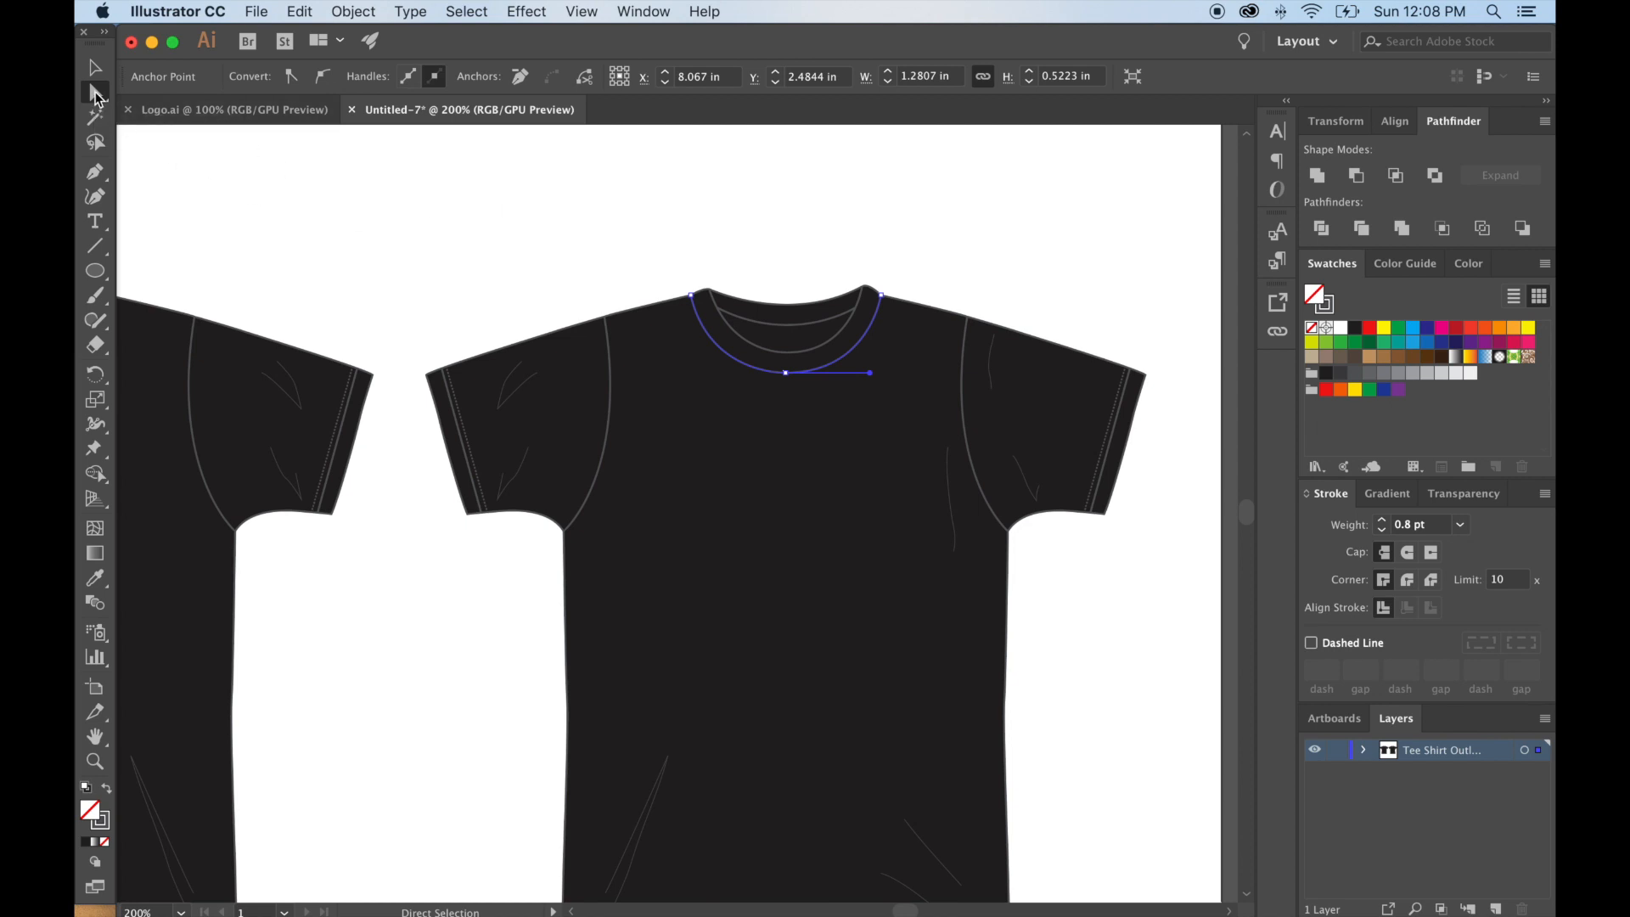
{"action": "left_click", "coordinate": [95, 68]}
{"action": "left_click", "coordinate": [356, 201]}
{"action": "left_click", "coordinate": [723, 323]}
{"action": "key", "text": "Delete"}
{"action": "key", "text": "super+z"}
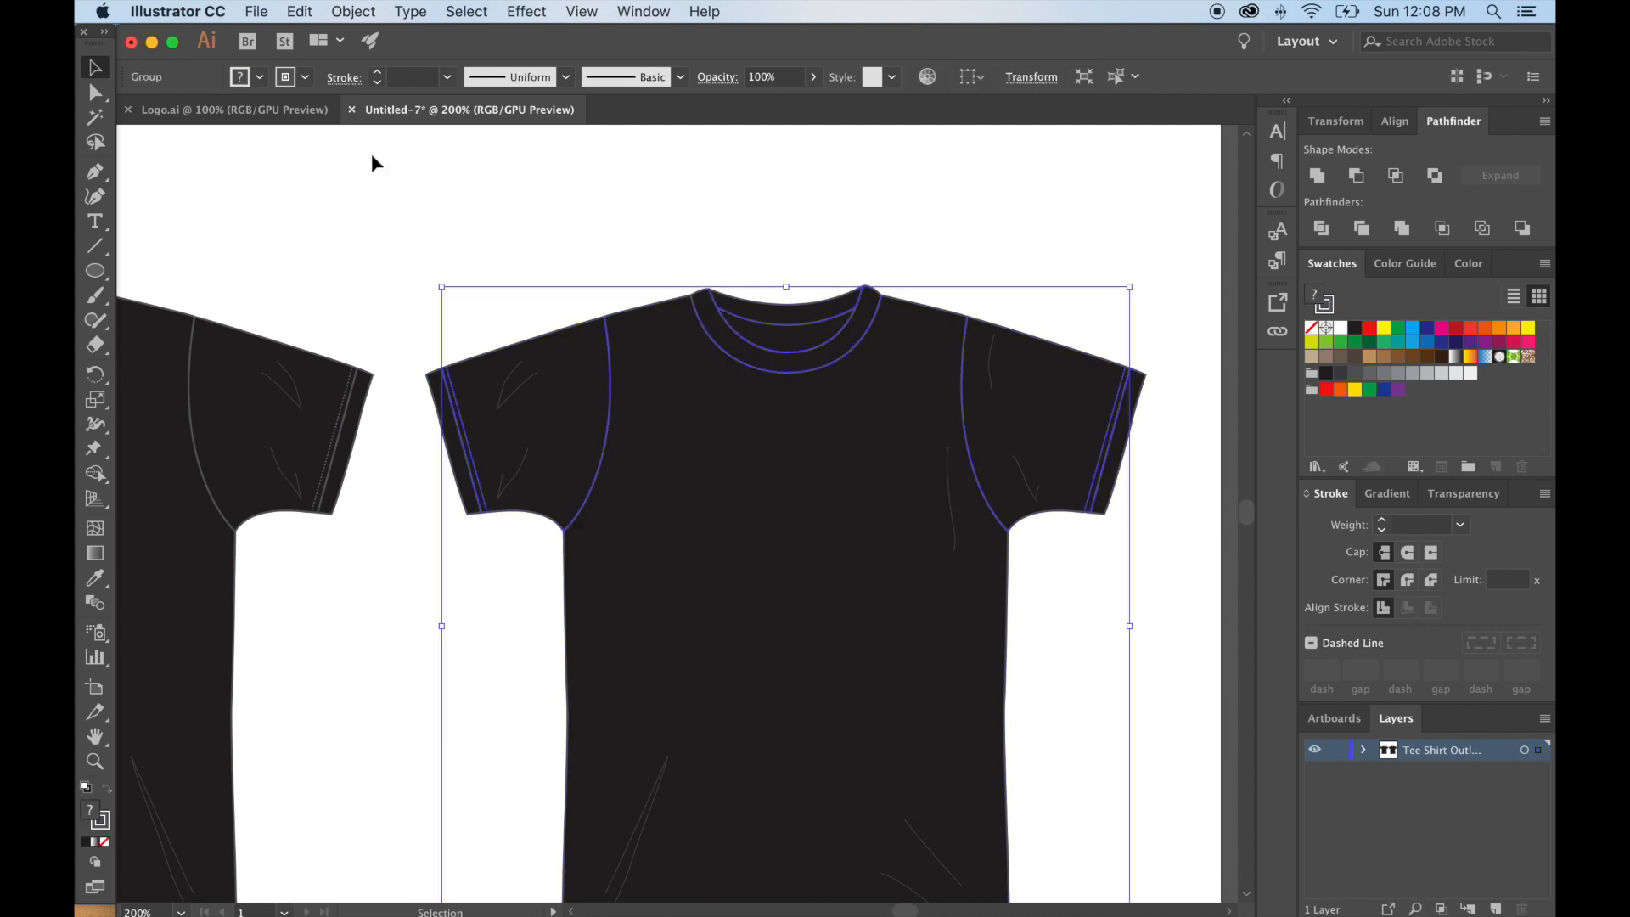
{"action": "left_click", "coordinate": [188, 146]}
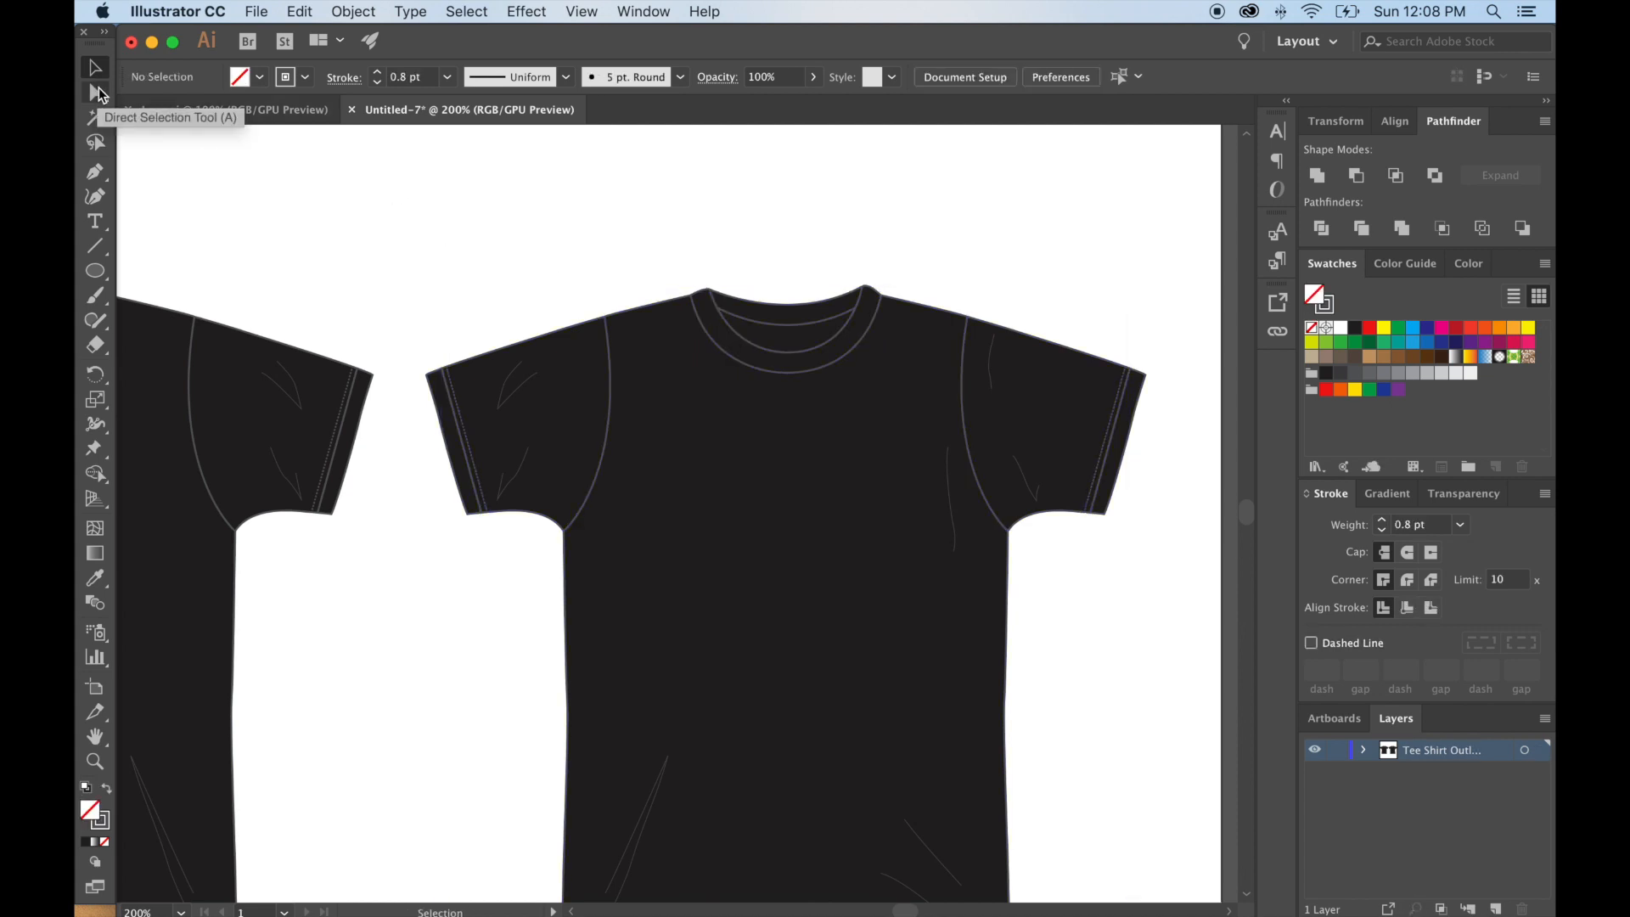
Delete the two lower front neckline curves from the right-hand shirt with the Direct Selection tool, keeping the back collar seam.
{"action": "left_click", "coordinate": [96, 92]}
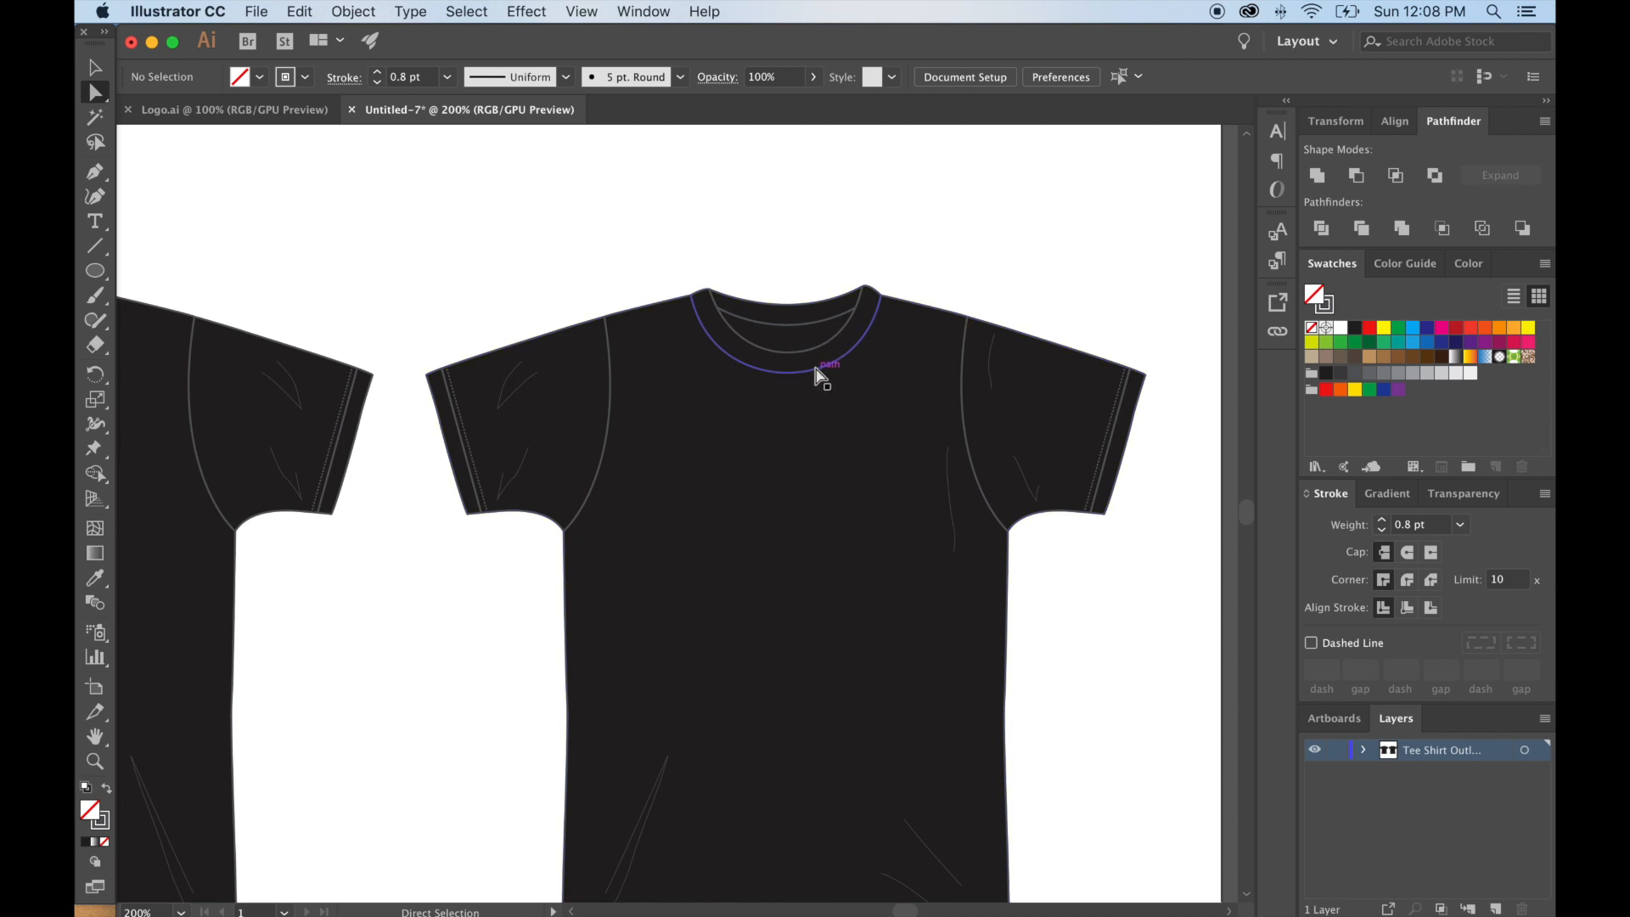
{"action": "left_click", "coordinate": [818, 372]}
{"action": "key", "text": "Delete"}
{"action": "key", "text": "Delete"}
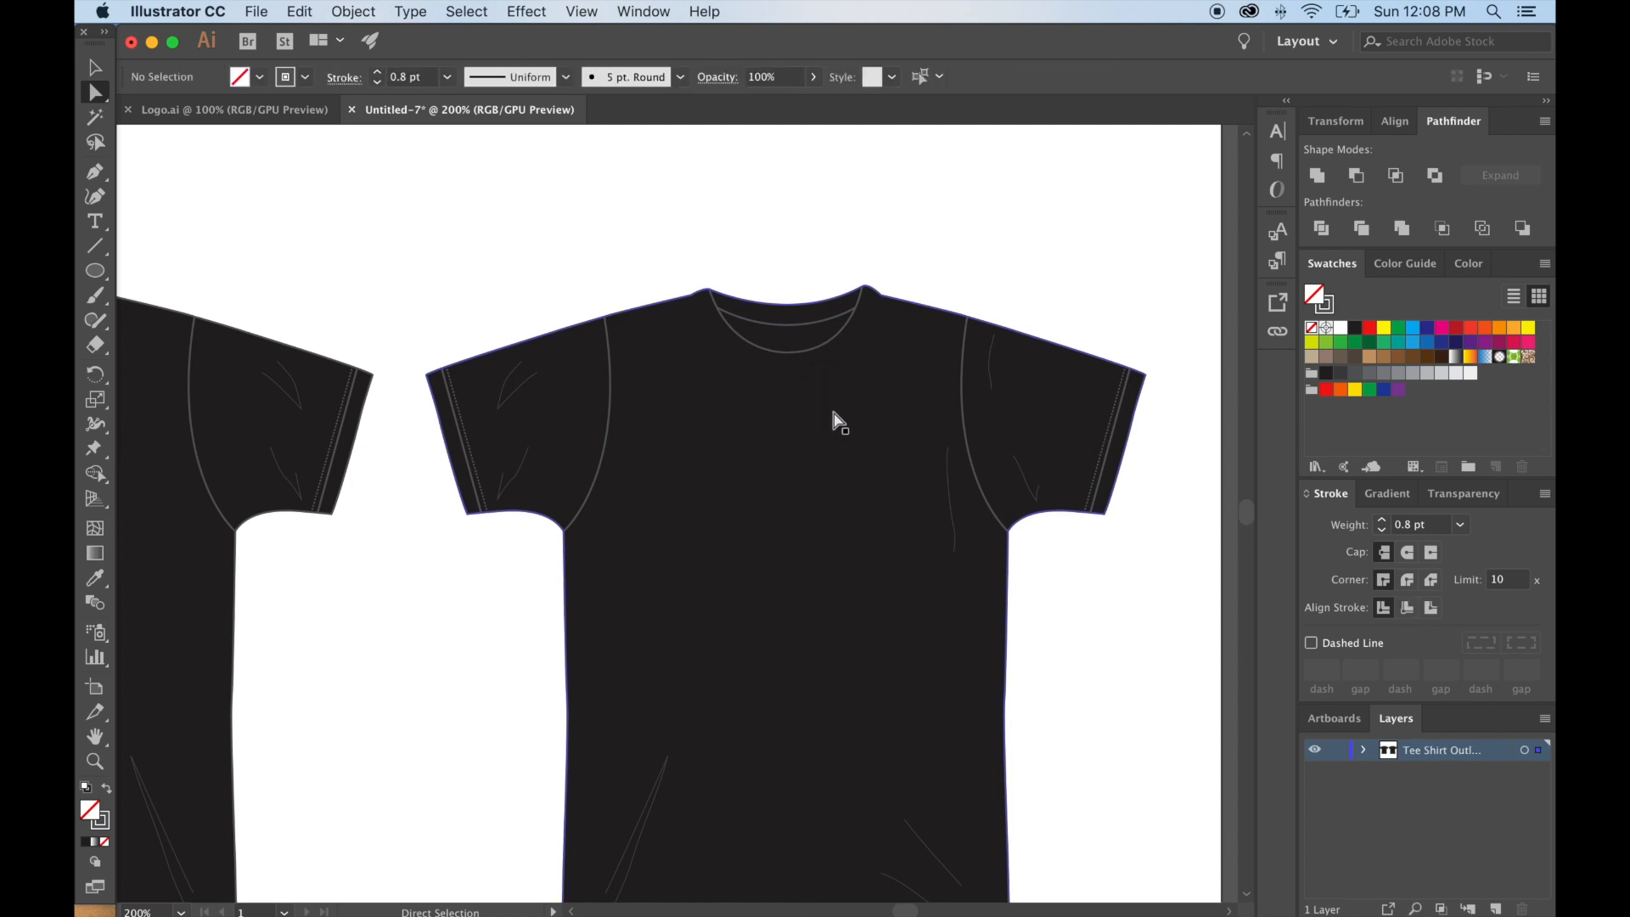
{"action": "left_click", "coordinate": [831, 348]}
{"action": "key", "text": "Delete"}
{"action": "key", "text": "Delete"}
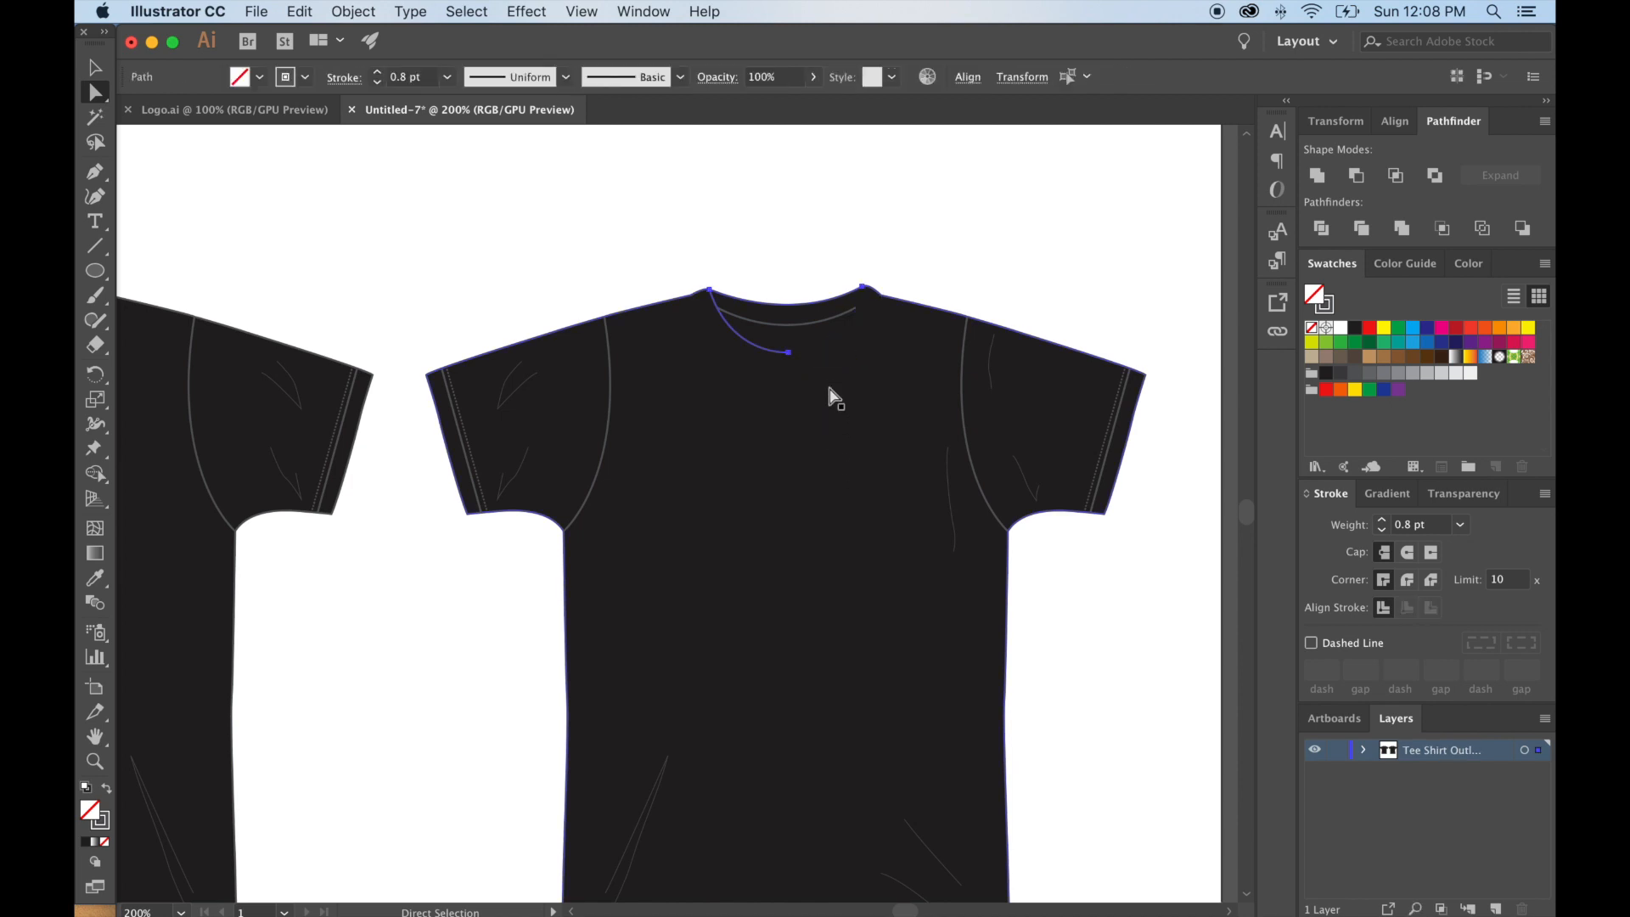
{"action": "key", "text": "super+1"}
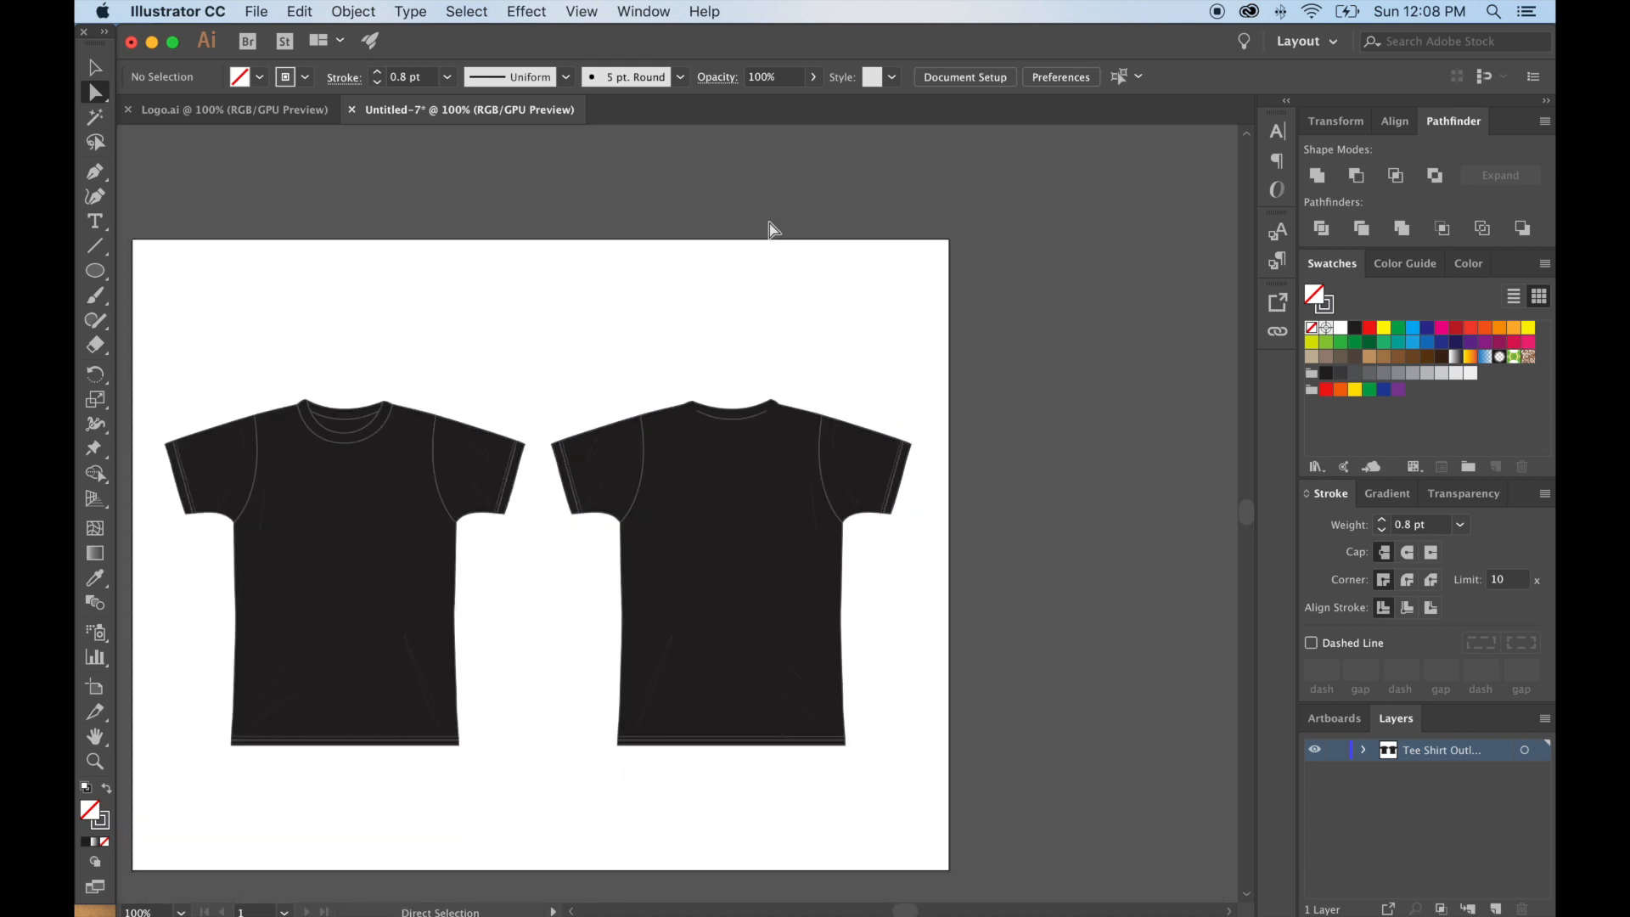
{"action": "left_click_drag", "start_coordinate": [467, 314], "coordinate": [637, 291]}
{"action": "left_click", "coordinate": [104, 66]}
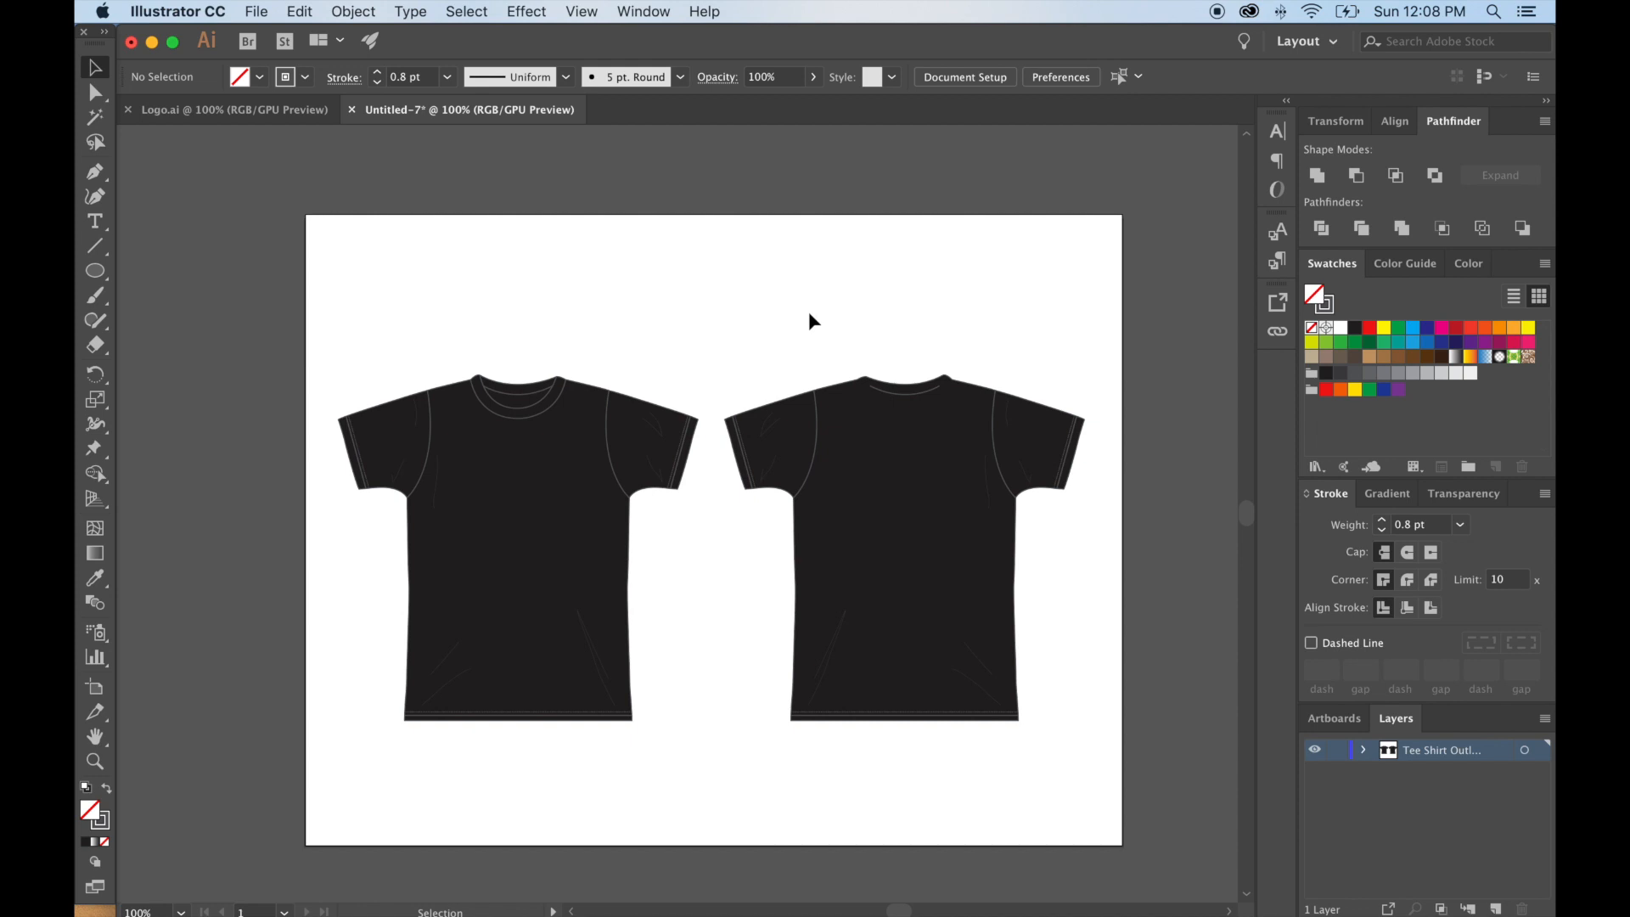
Check whether picking the body of each shirt selects its outline separately from the seam and fold lines.
{"action": "key", "text": "super+plus"}
{"action": "key", "text": "super+minus"}
{"action": "left_click", "coordinate": [550, 536]}
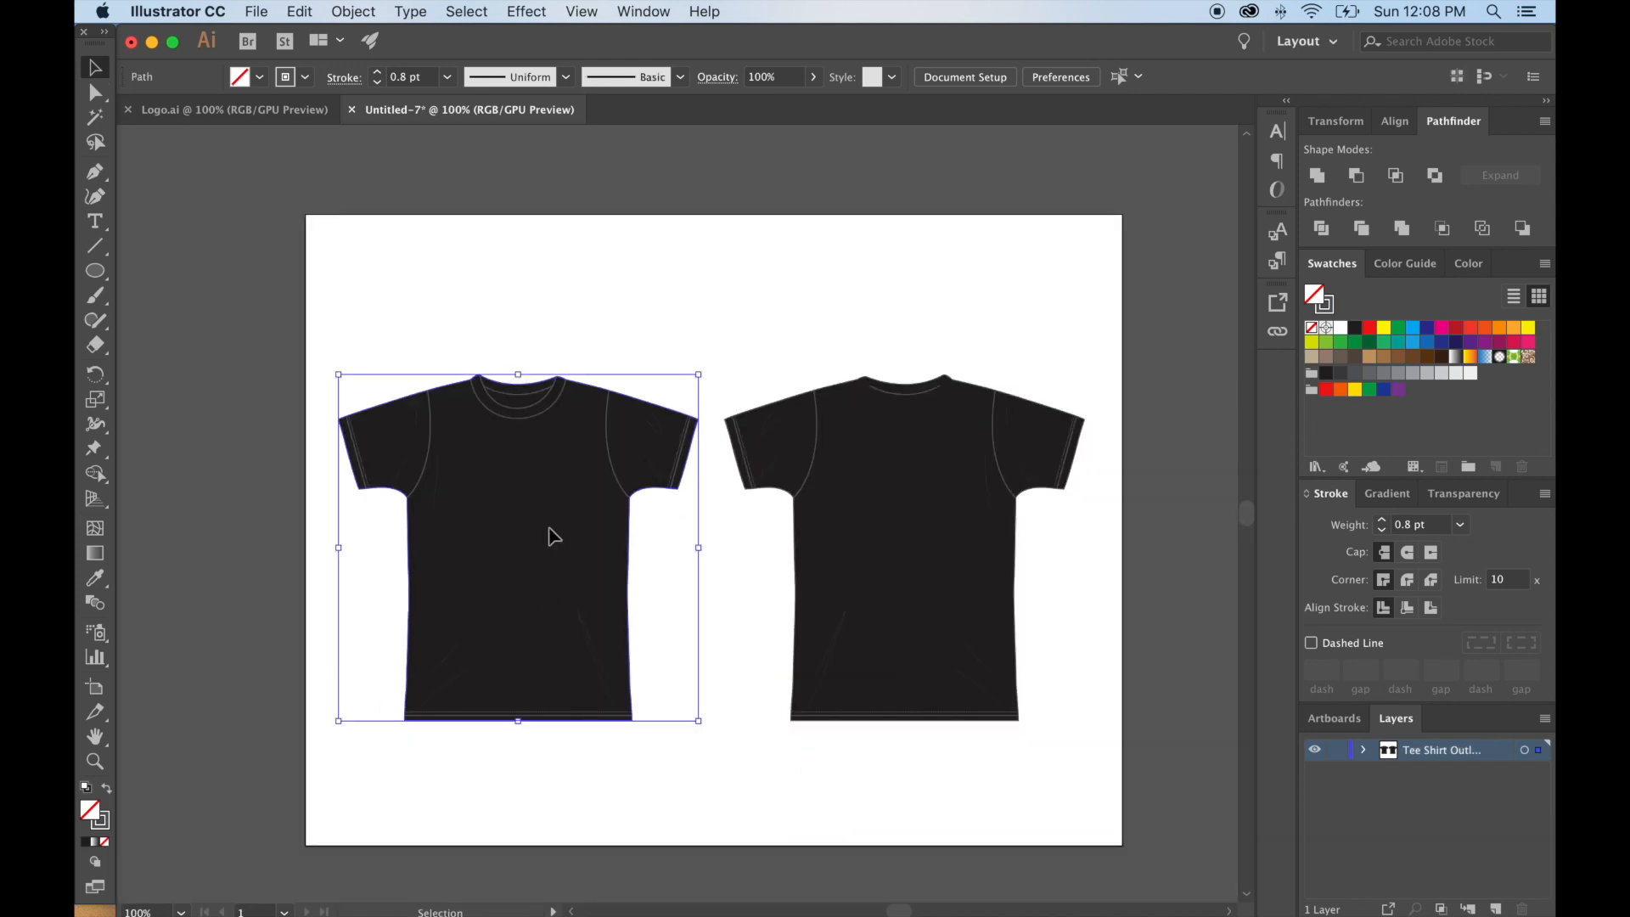
{"action": "left_click", "coordinate": [713, 390]}
{"action": "left_click", "coordinate": [931, 547]}
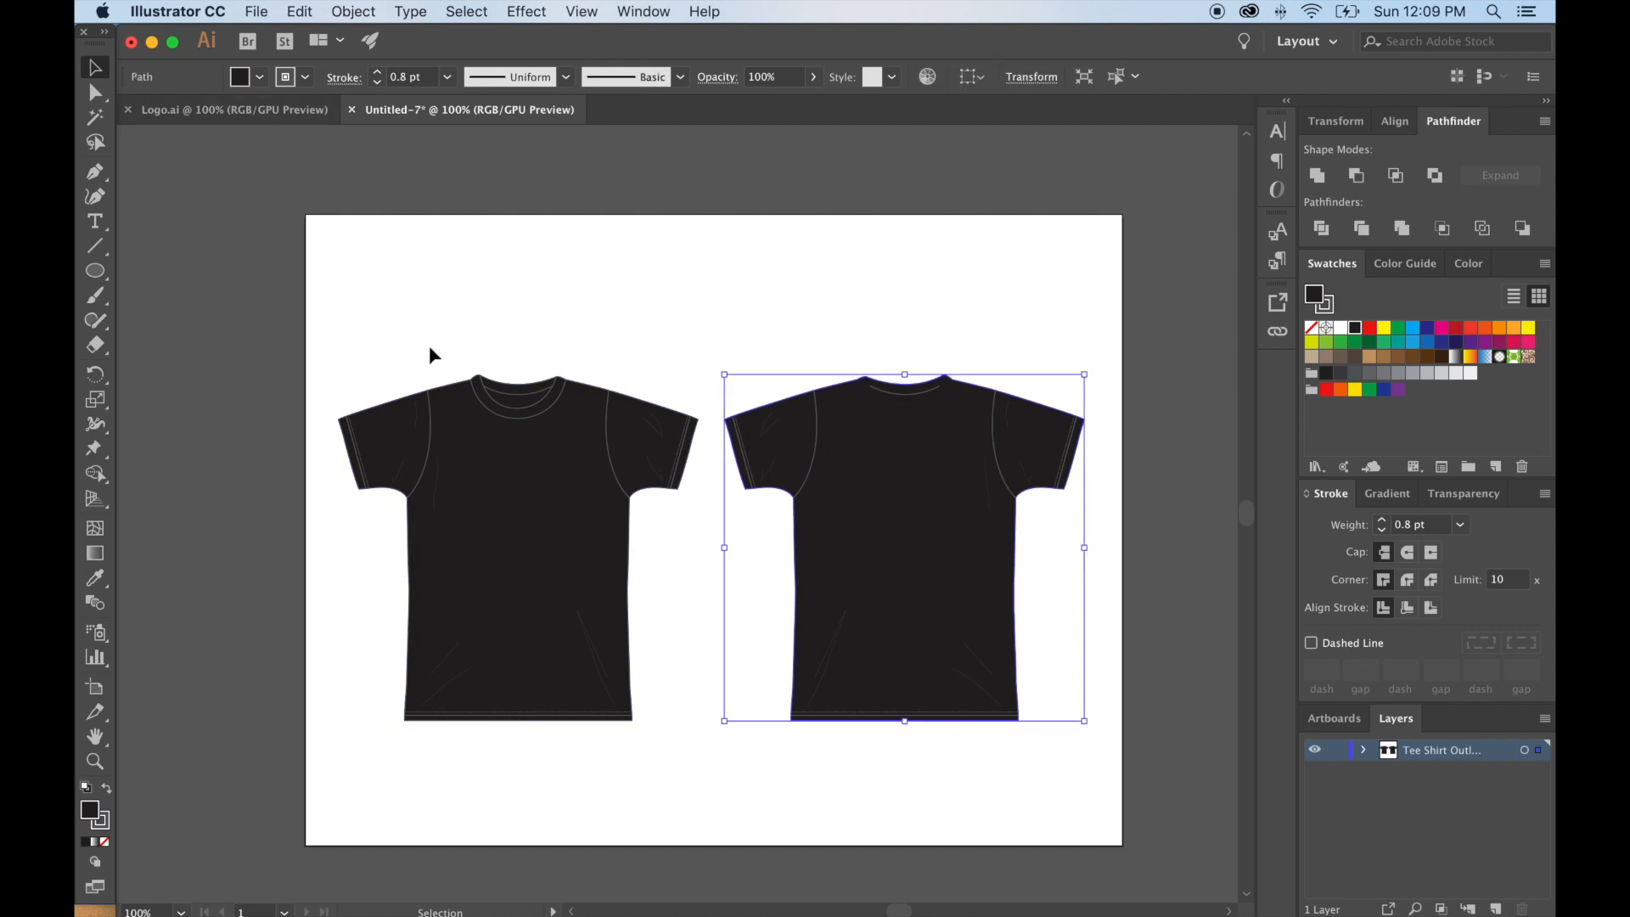
{"action": "left_click", "coordinate": [560, 648]}
{"action": "left_click", "coordinate": [973, 596]}
Select every part of the left-hand front shirt and group it.
{"action": "left_click", "coordinate": [346, 284]}
{"action": "left_click_drag", "start_coordinate": [316, 287], "coordinate": [707, 803]}
{"action": "left_click", "coordinate": [351, 11]}
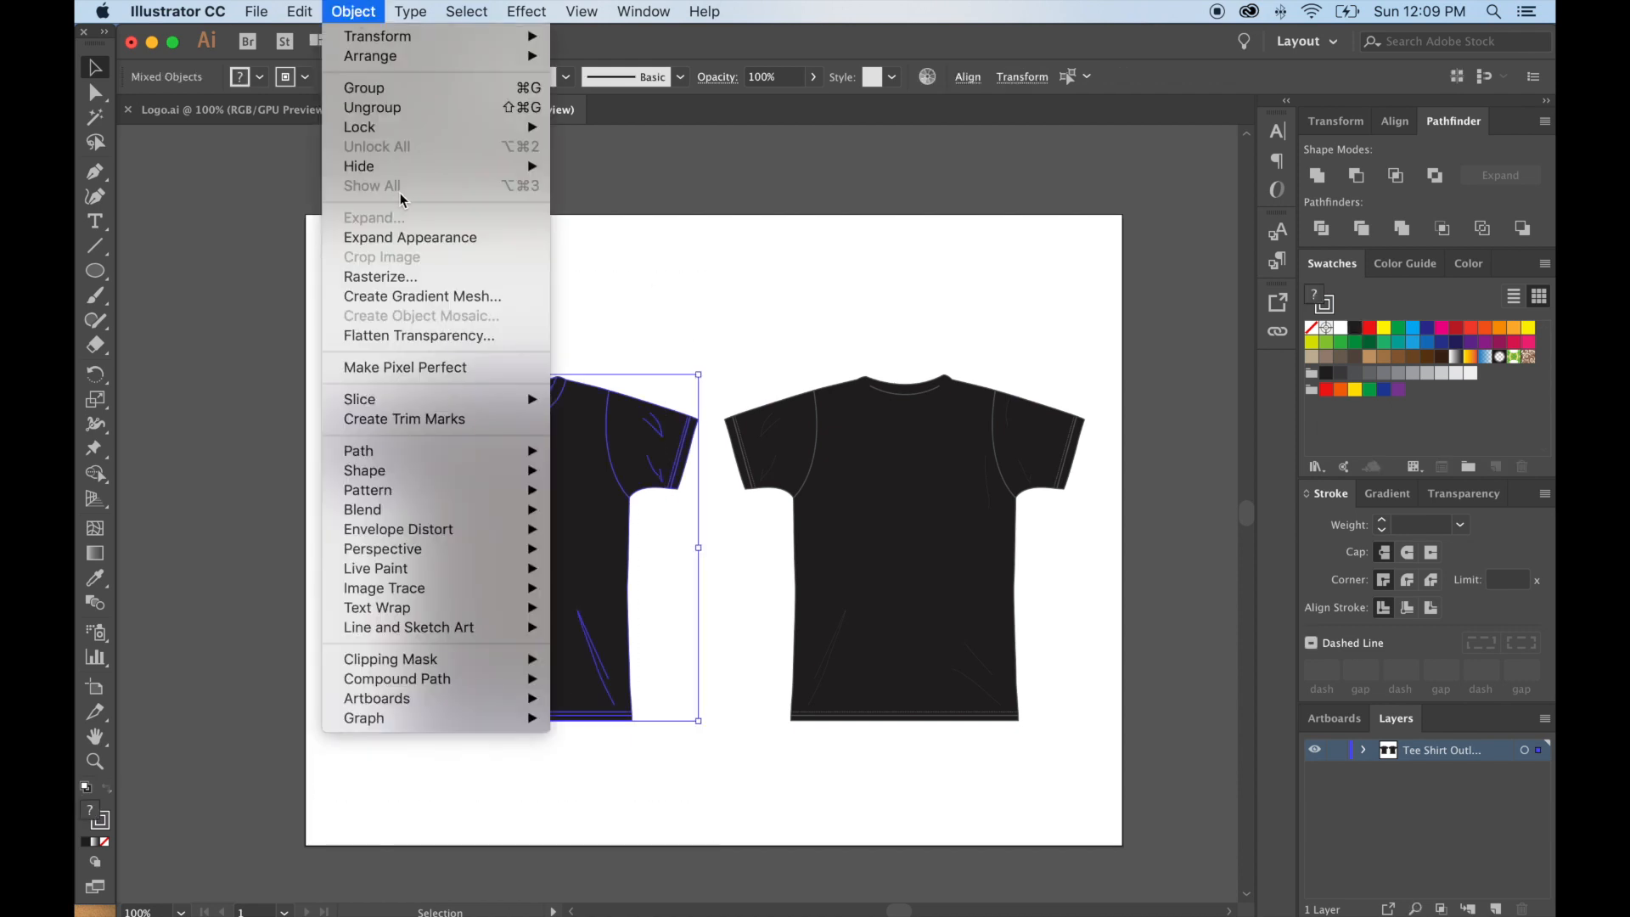
{"action": "left_click", "coordinate": [395, 88]}
Select every part of the right-hand back shirt, group it, and deselect it.
{"action": "left_click", "coordinate": [781, 293]}
{"action": "left_click_drag", "start_coordinate": [724, 284], "coordinate": [1136, 769]}
{"action": "left_click", "coordinate": [355, 11]}
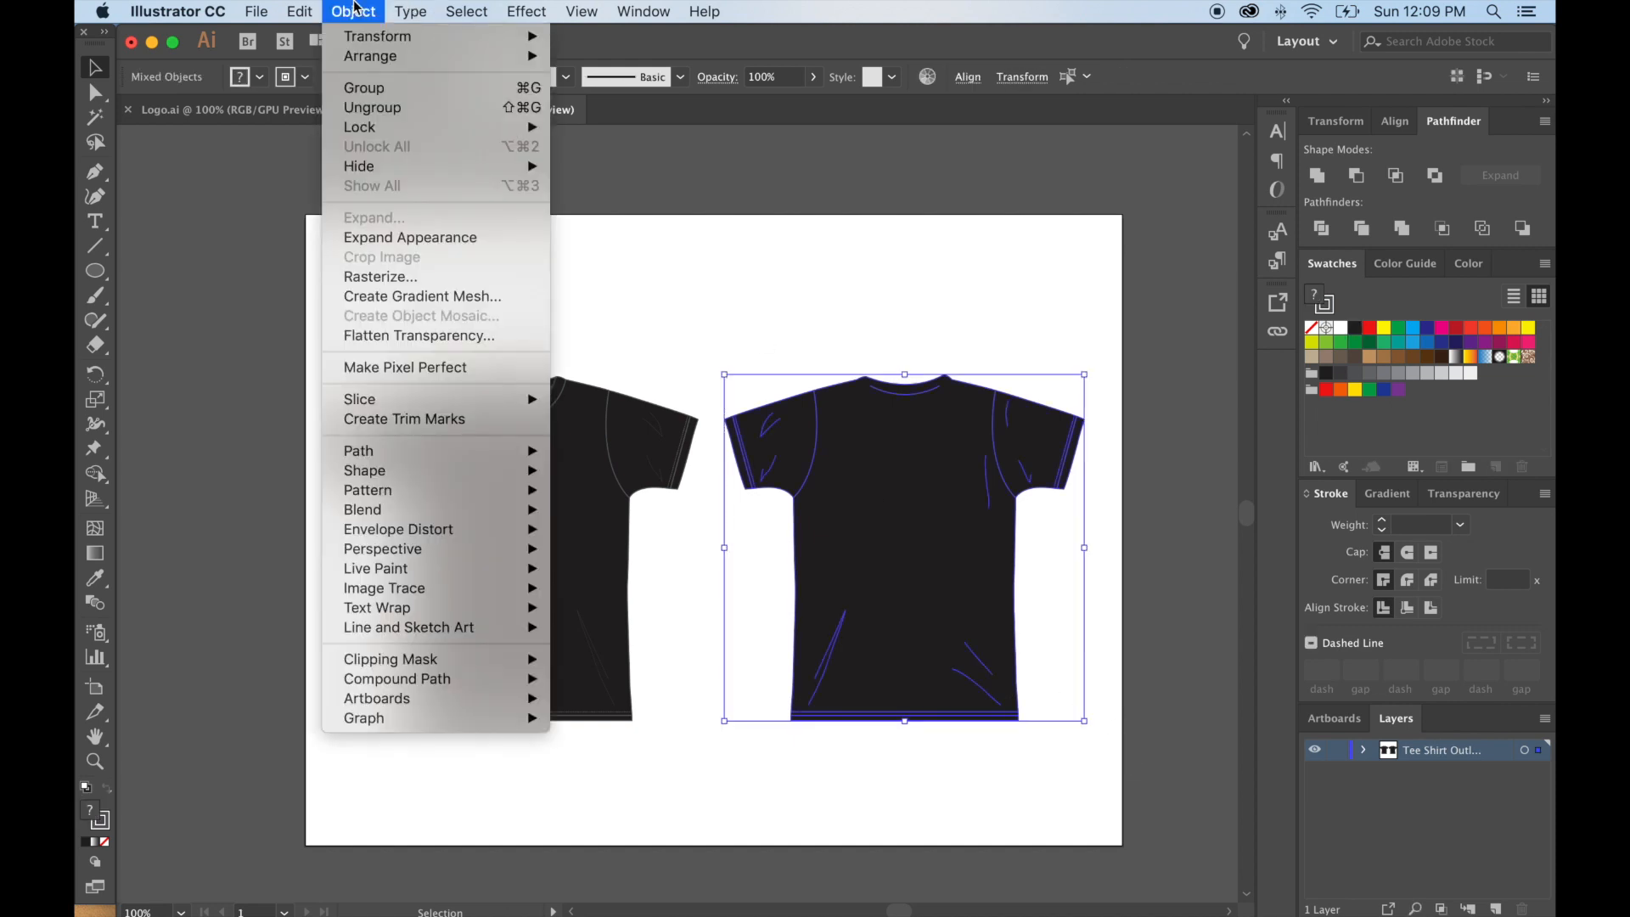
{"action": "left_click", "coordinate": [371, 88]}
{"action": "left_click", "coordinate": [539, 283]}
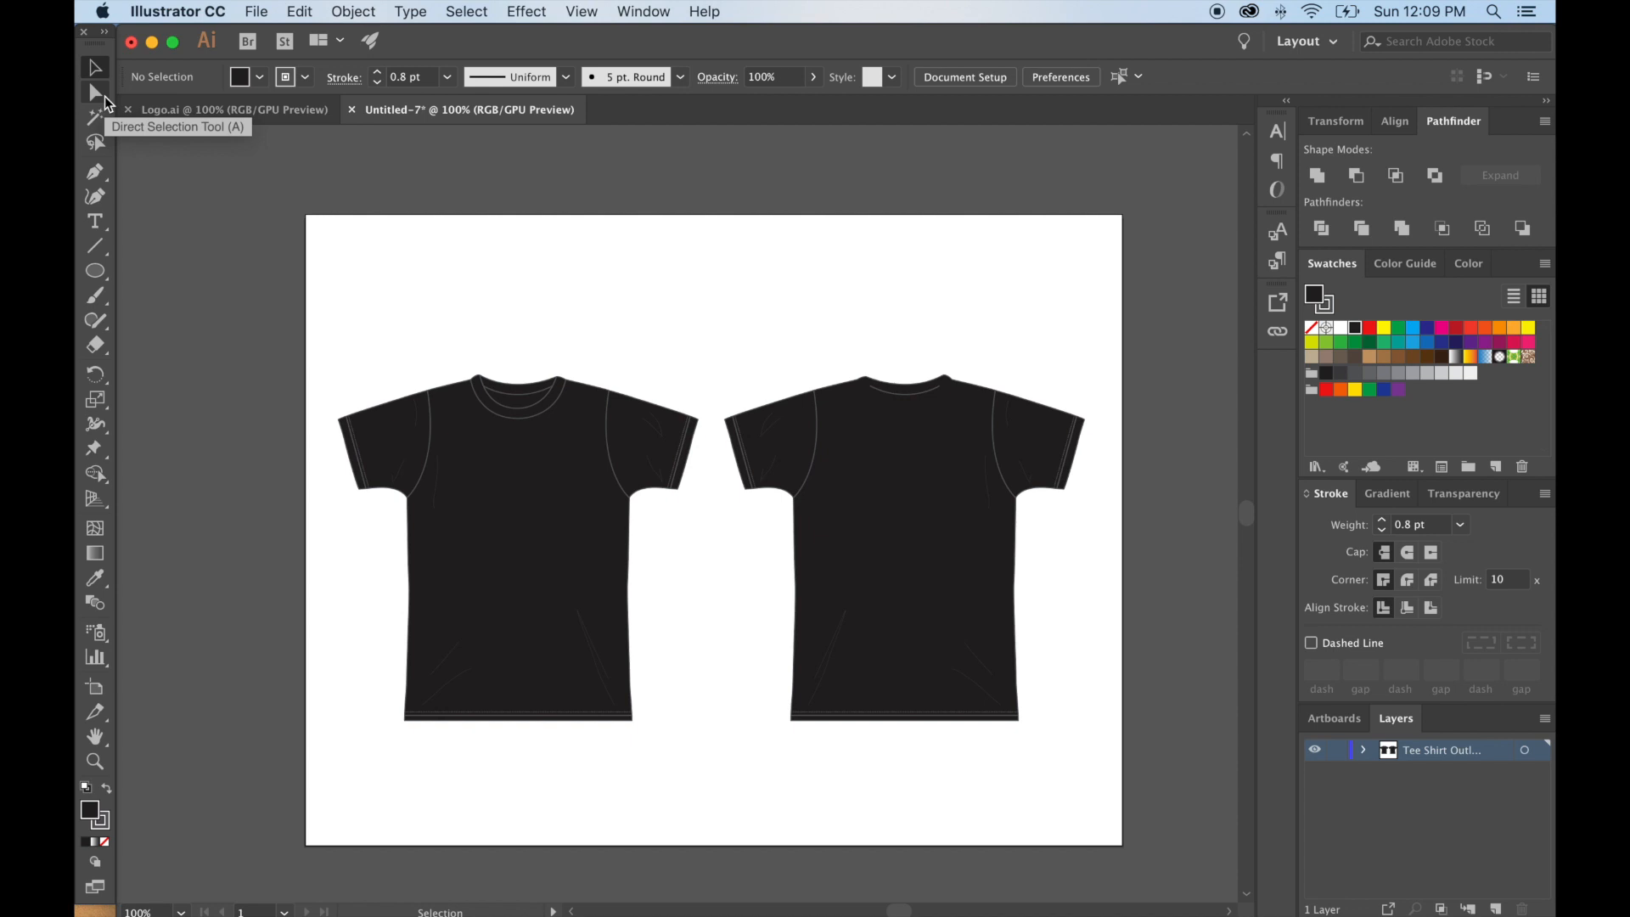
Select only the body shapes inside both shirt groups and recolor their fill with CMYK Red, light blue, and finally dark blue.
{"action": "left_click", "coordinate": [535, 527]}
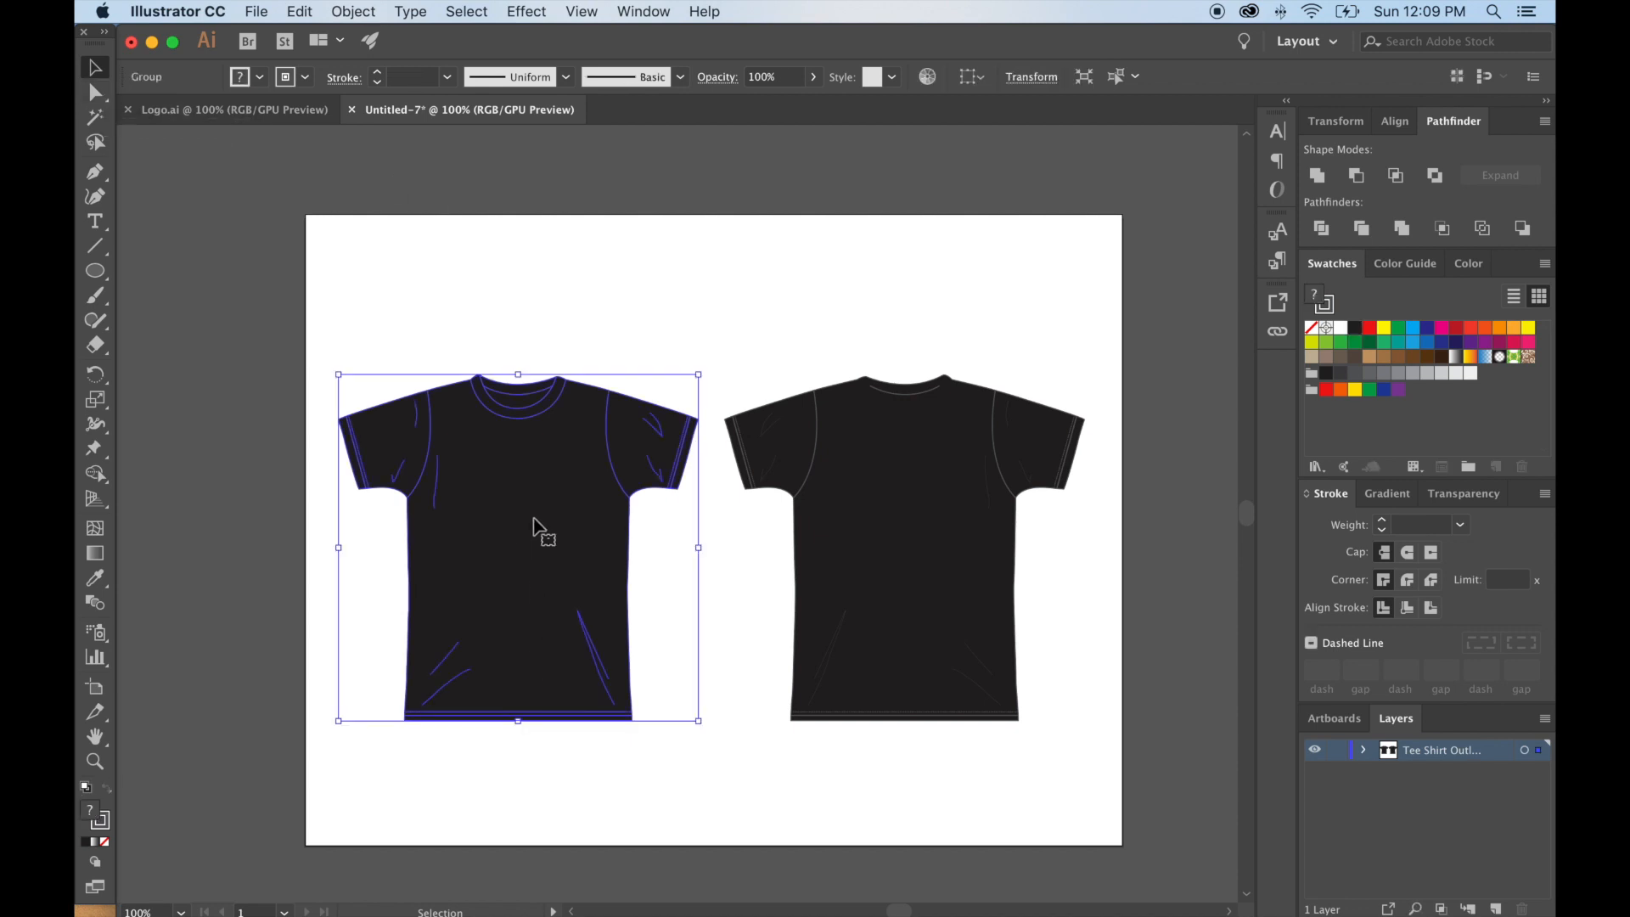
{"action": "key", "text": "a"}
{"action": "key", "text": "super+shift+a"}
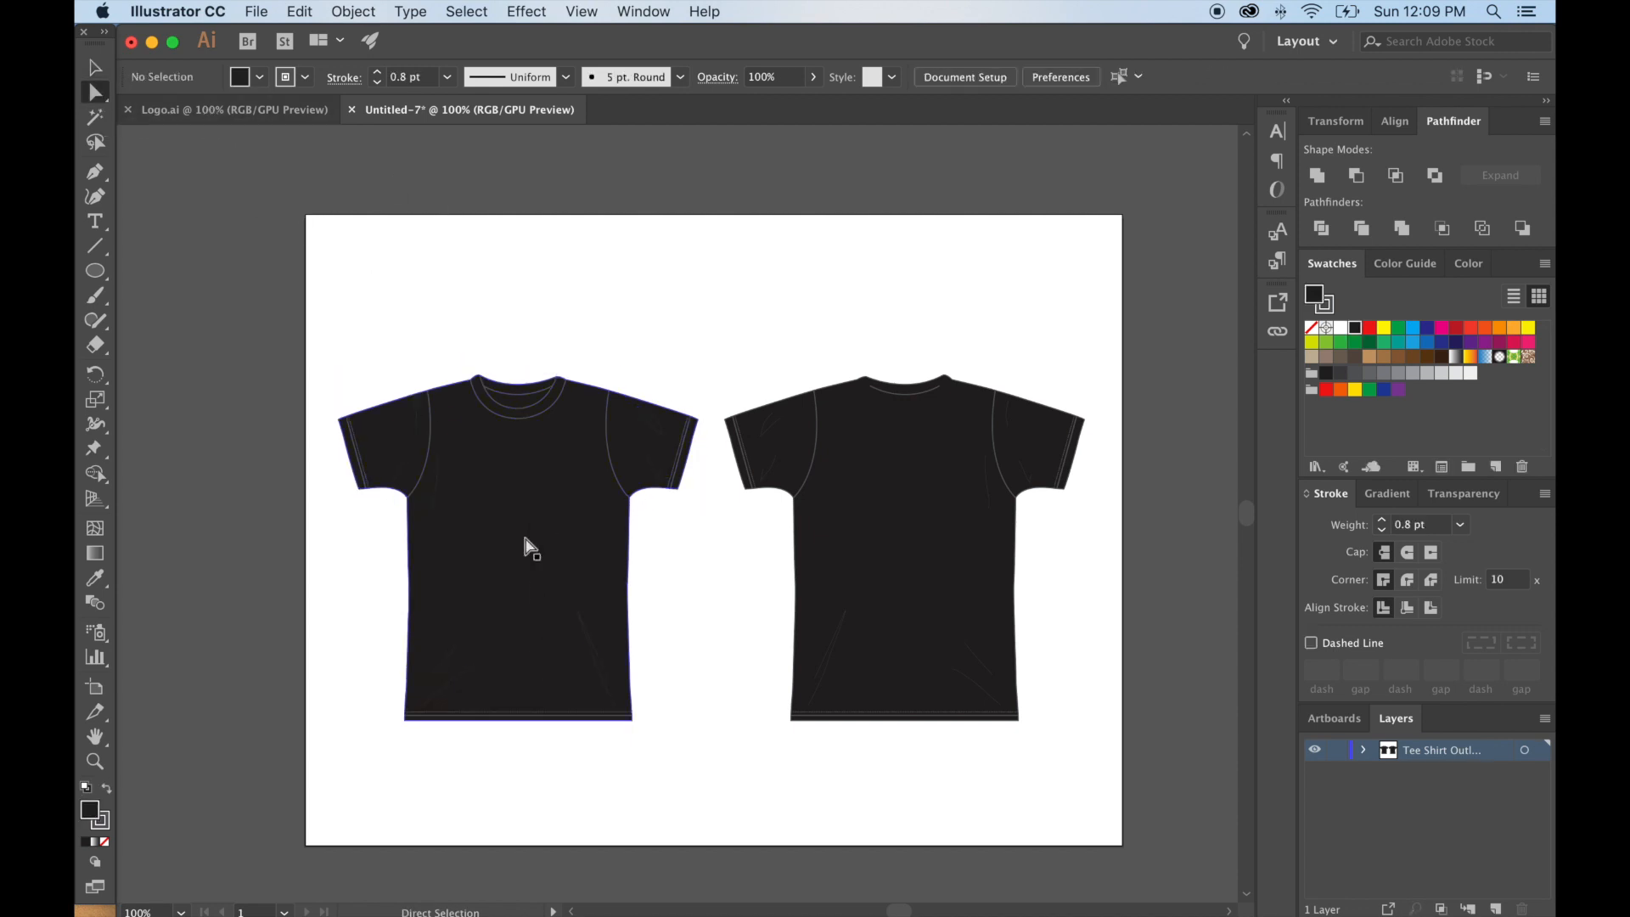
{"action": "left_click", "coordinate": [526, 548]}
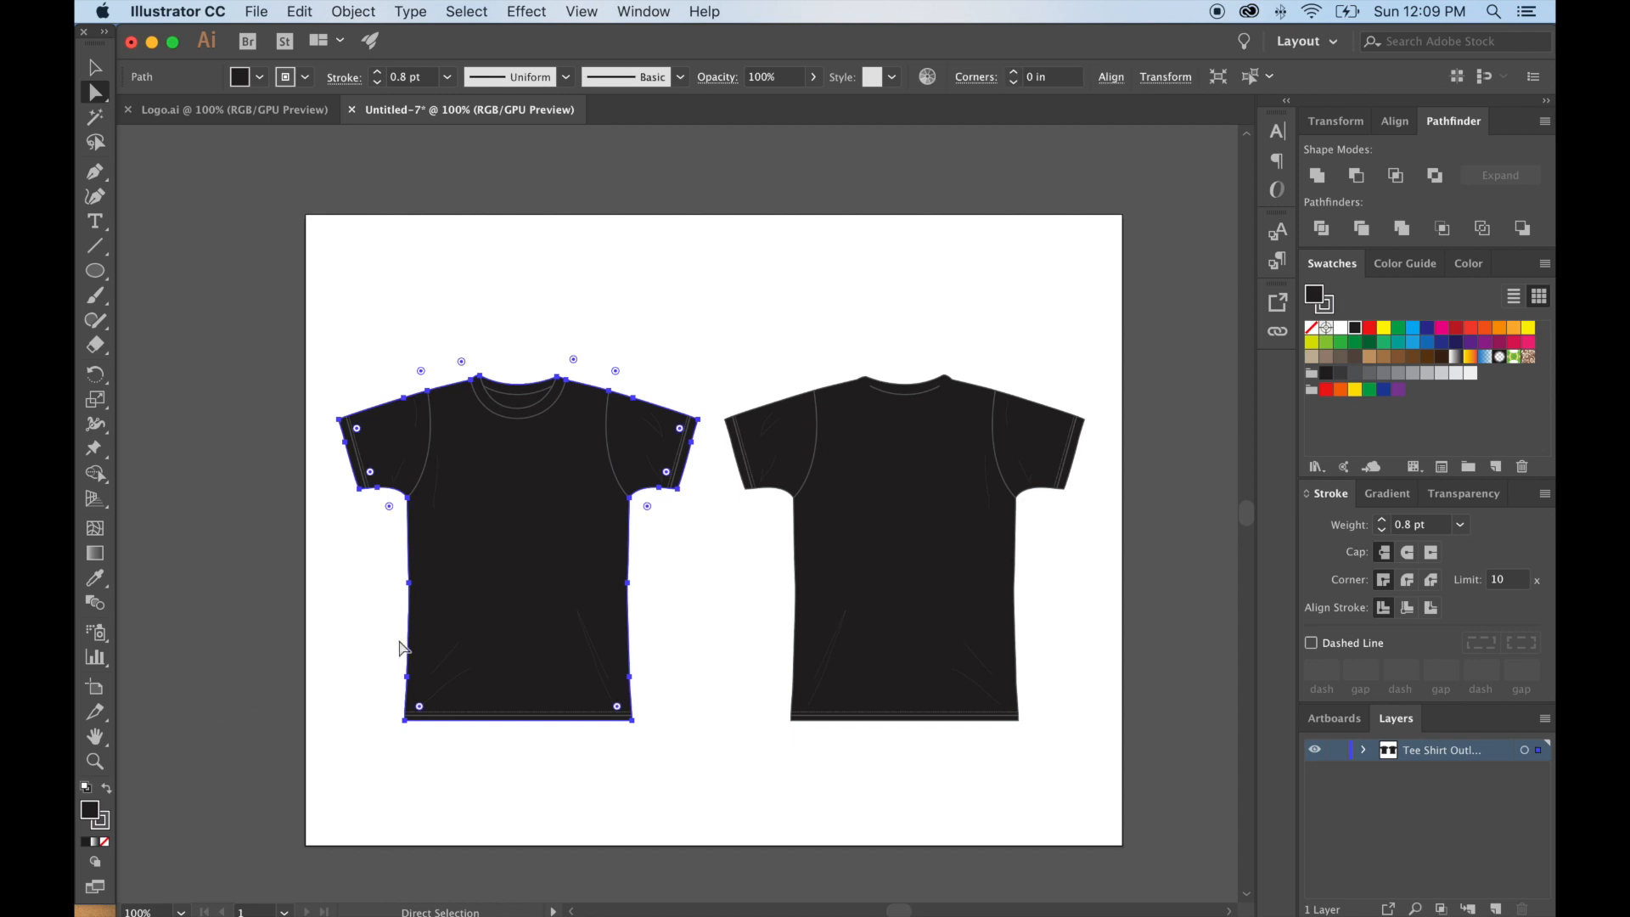
{"action": "left_click", "coordinate": [931, 522], "text": "shift"}
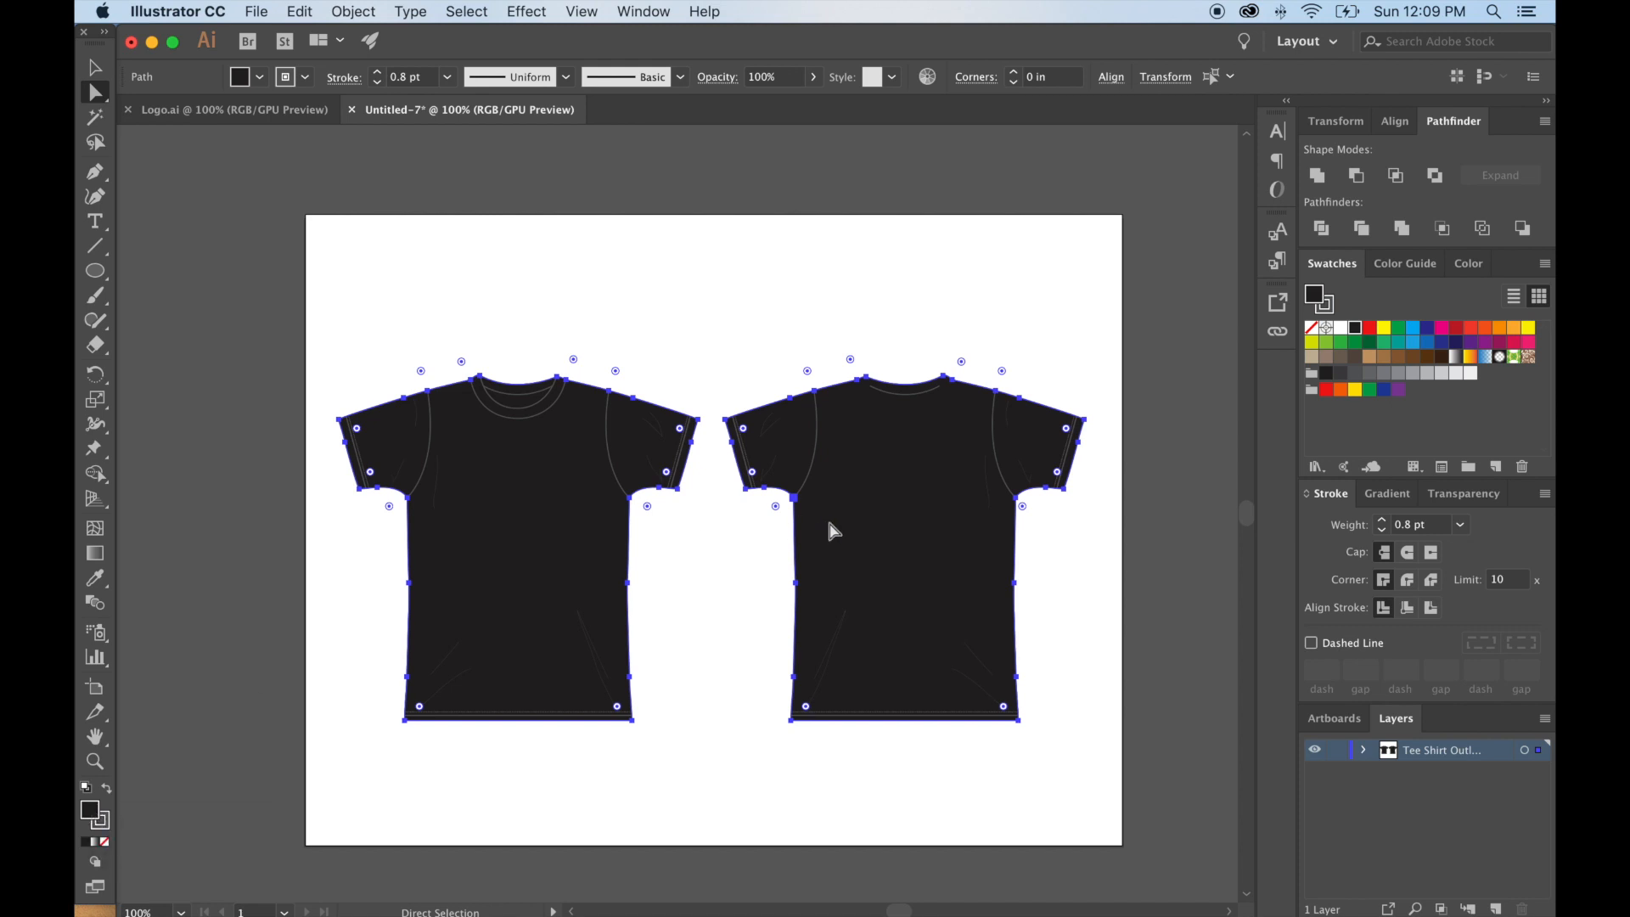
{"action": "left_click", "coordinate": [1369, 328]}
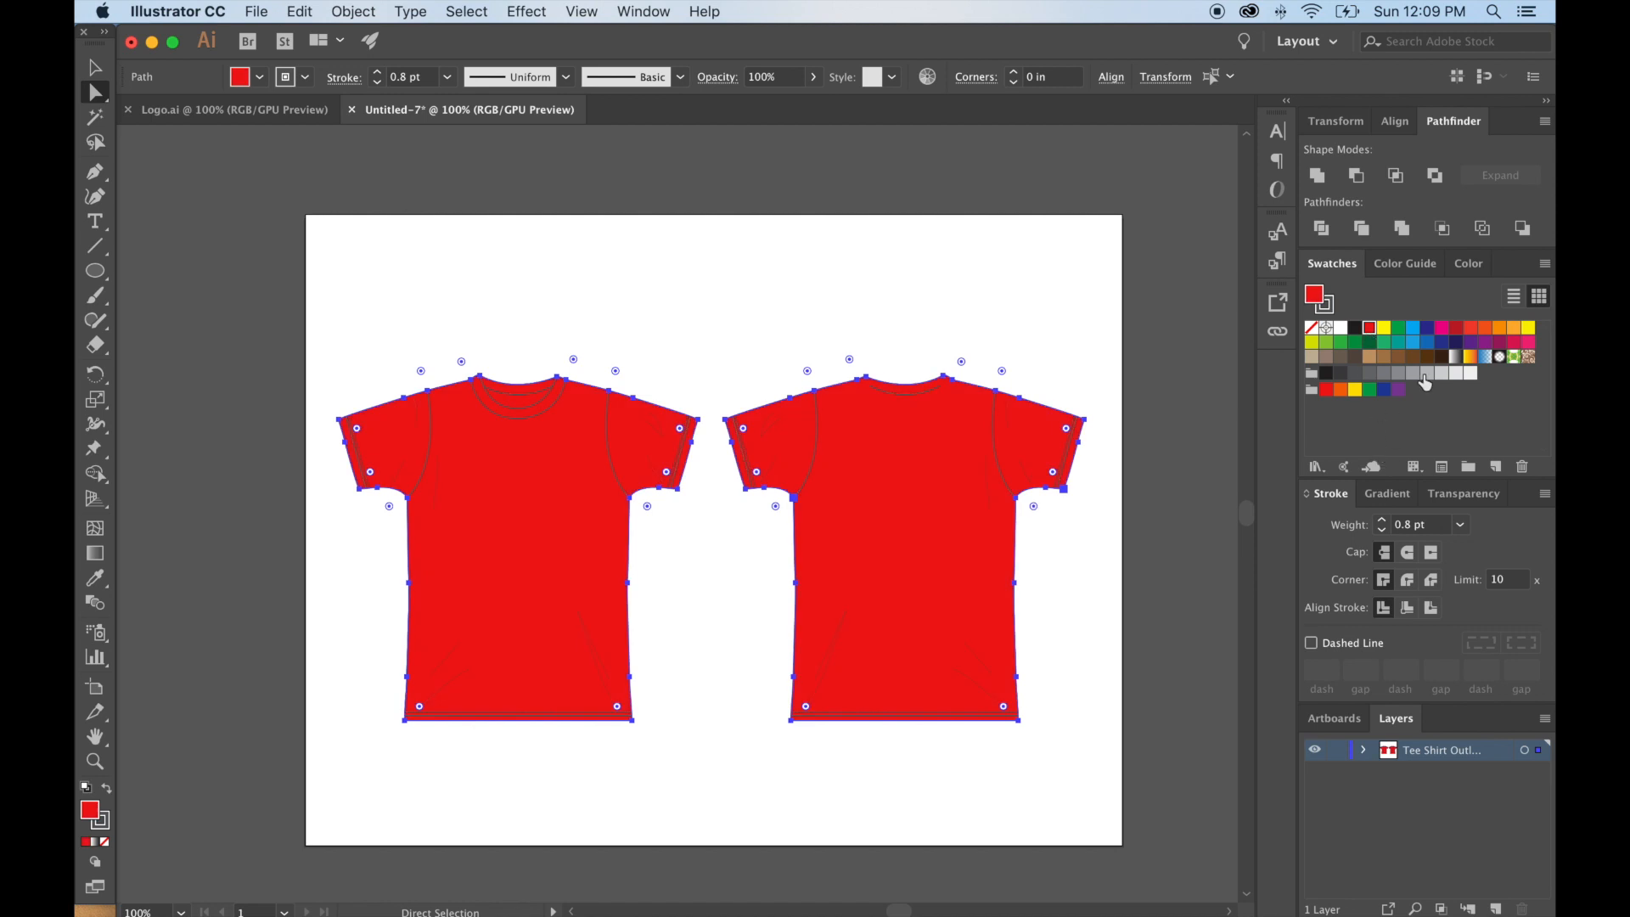
{"action": "left_click", "coordinate": [1412, 342]}
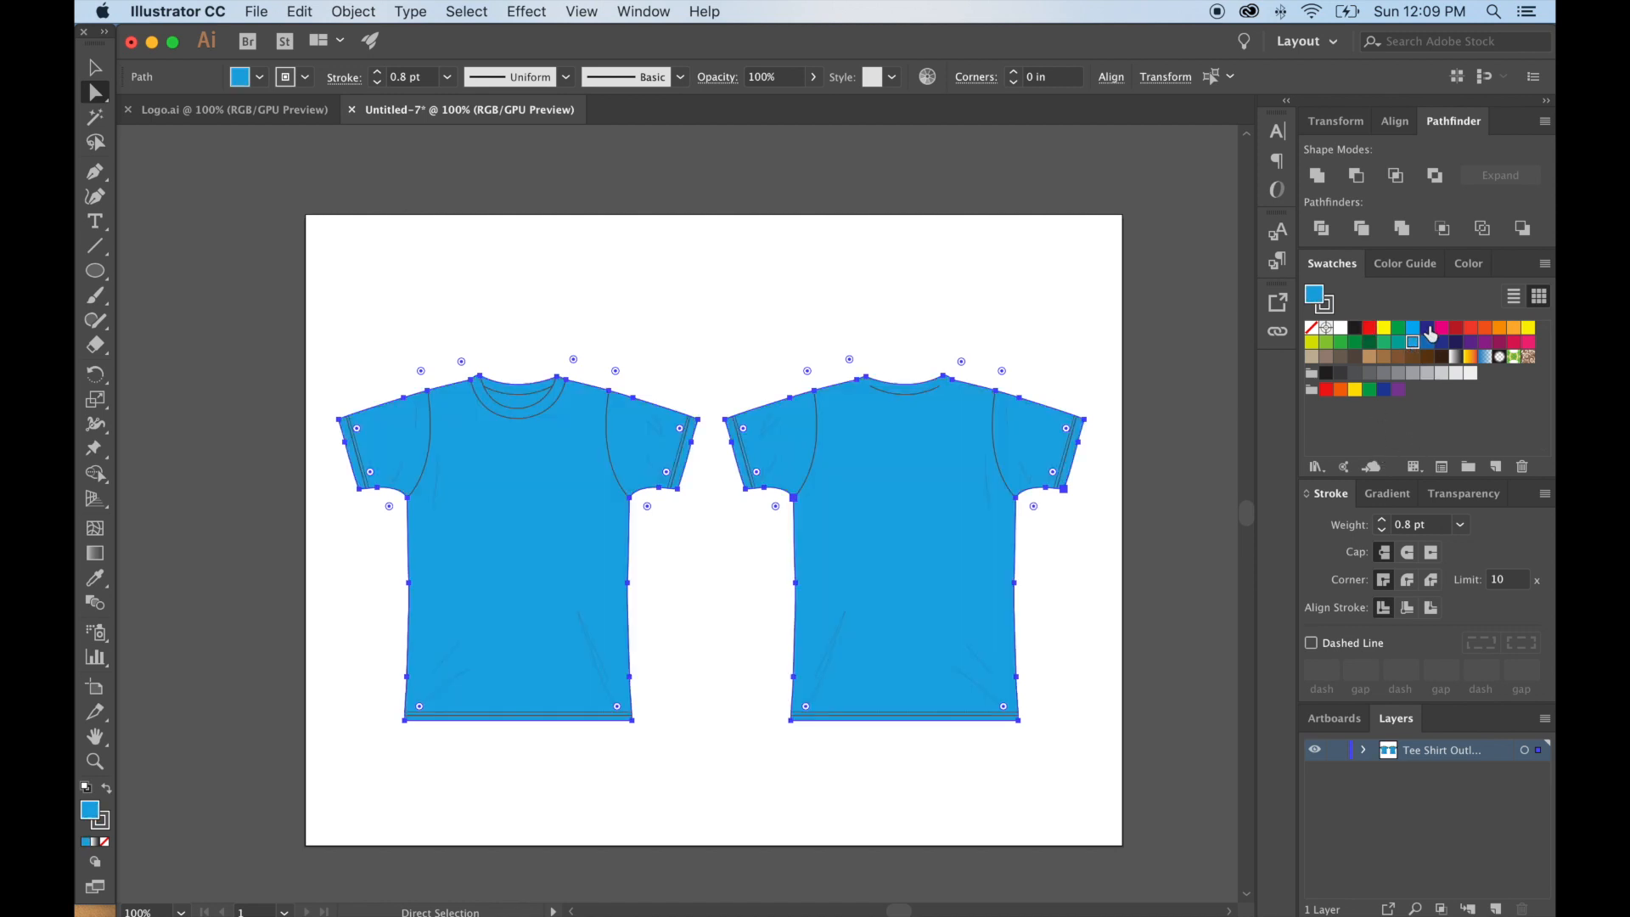
{"action": "left_click", "coordinate": [1426, 328]}
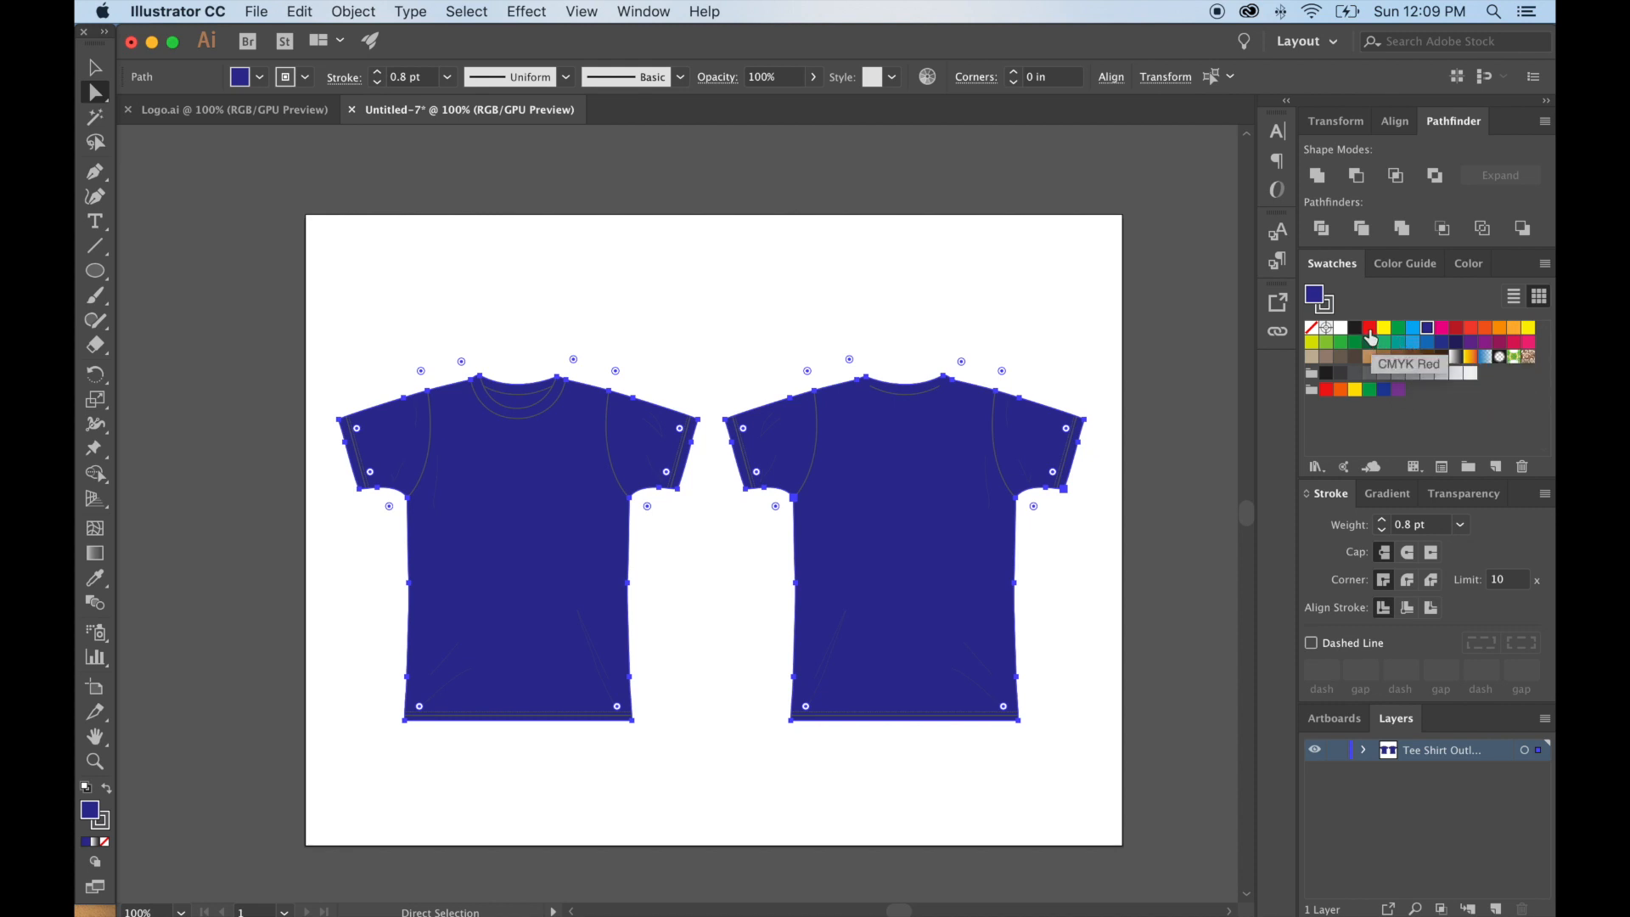
Try yellow, medium gray, and white fills on both selected shirt bodies, finish with black, and deselect the artwork.
{"action": "left_click", "coordinate": [1383, 328]}
{"action": "left_click", "coordinate": [1398, 374]}
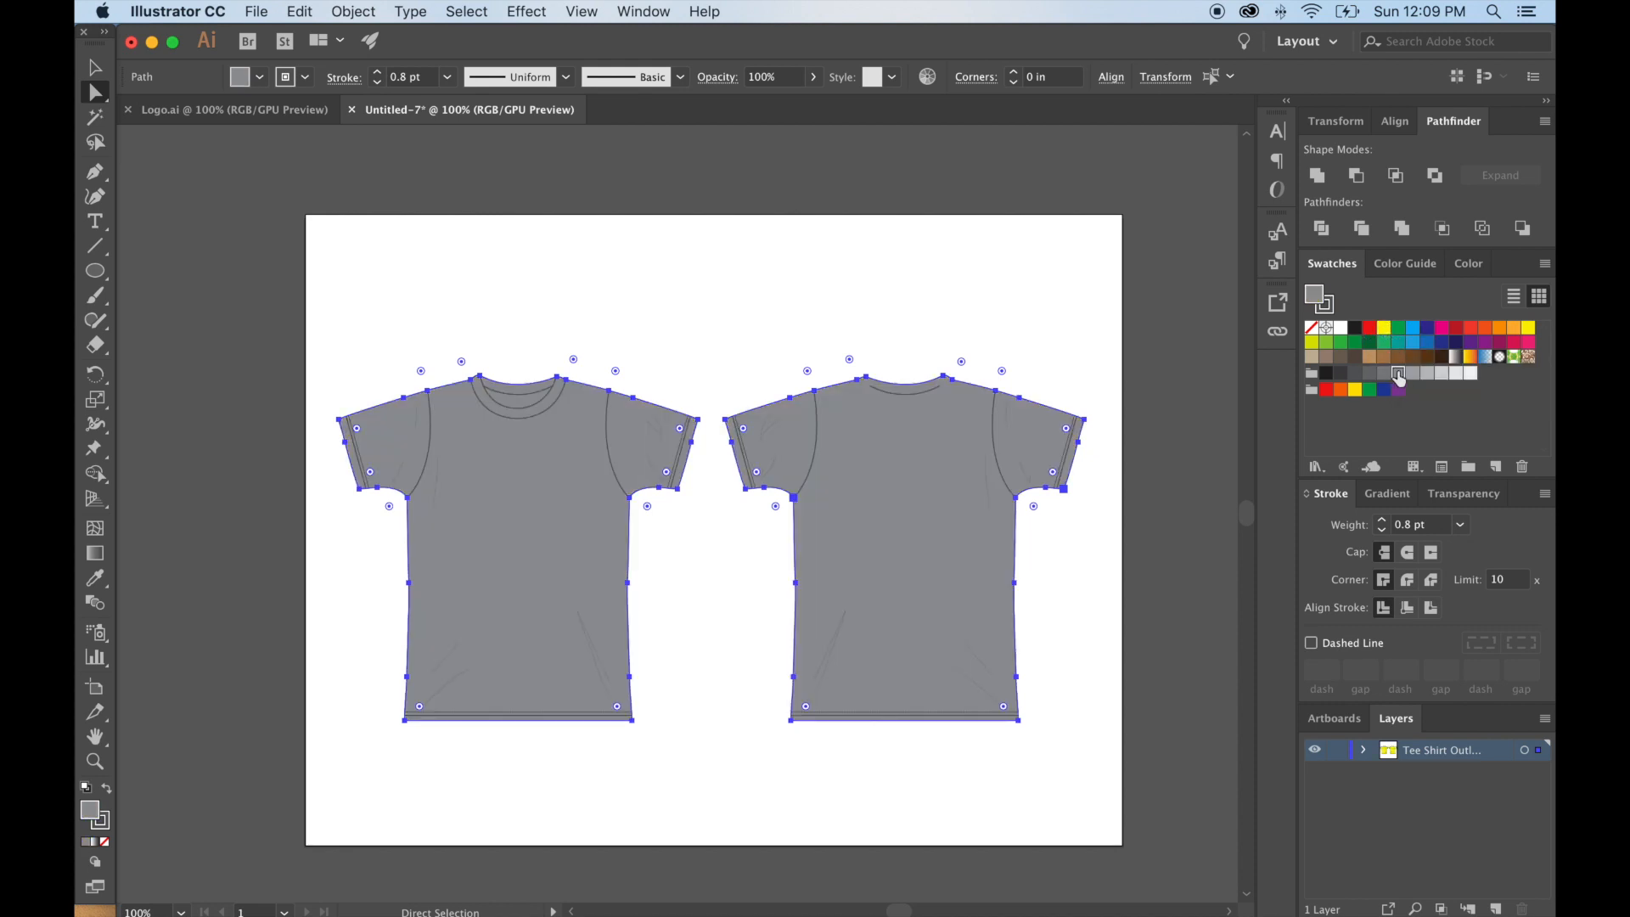
{"action": "left_click", "coordinate": [1340, 329]}
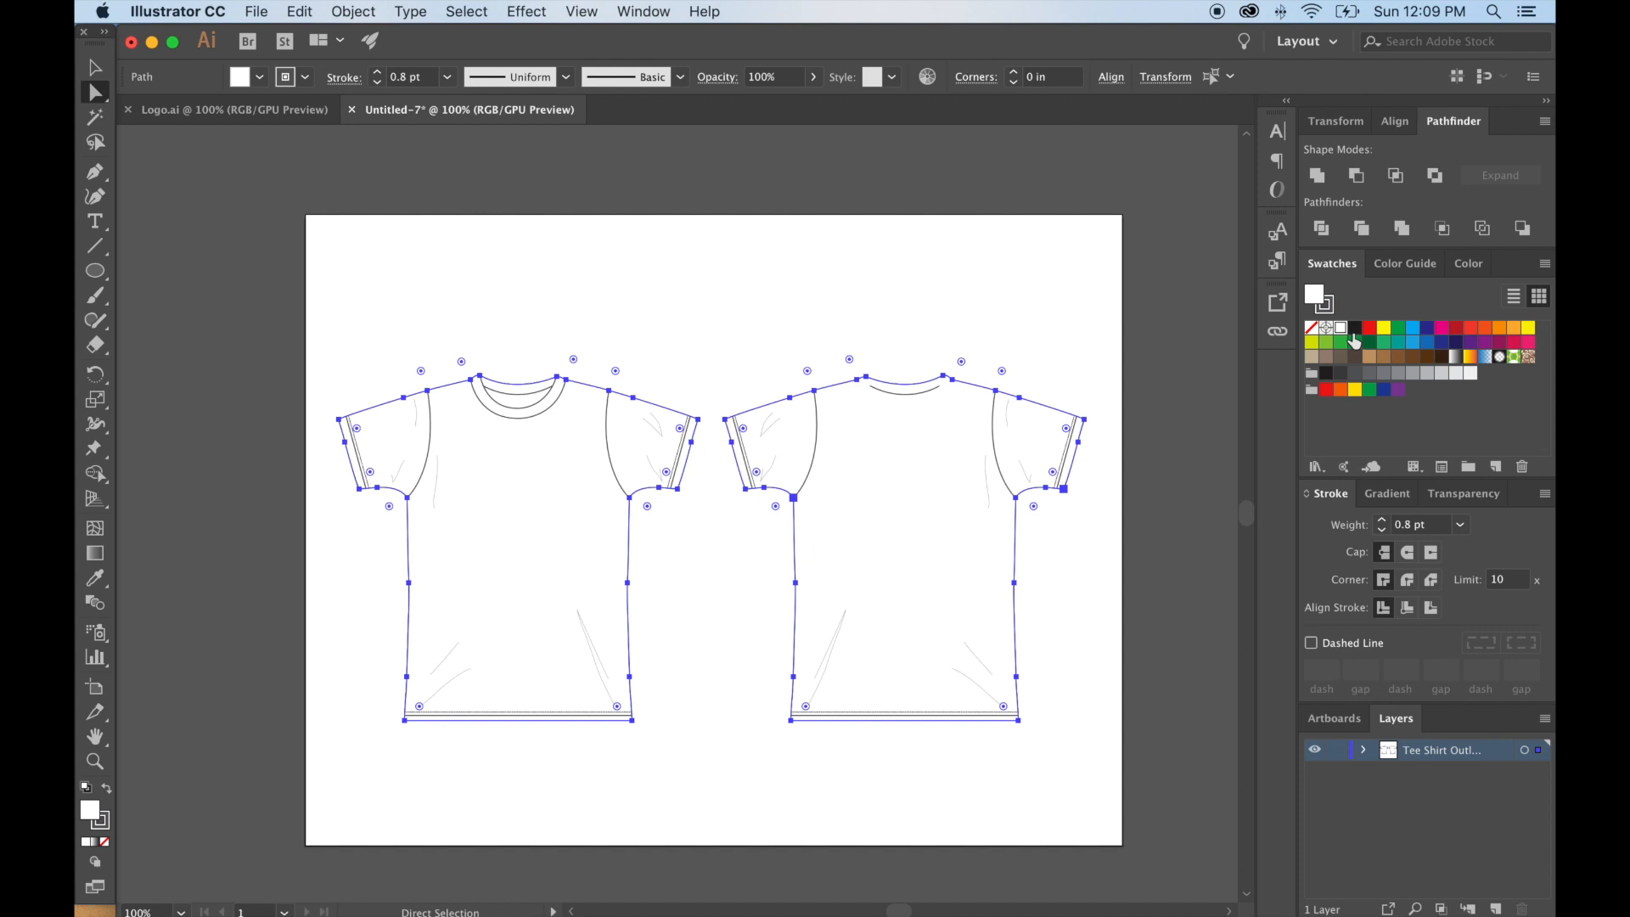
{"action": "left_click", "coordinate": [1355, 328]}
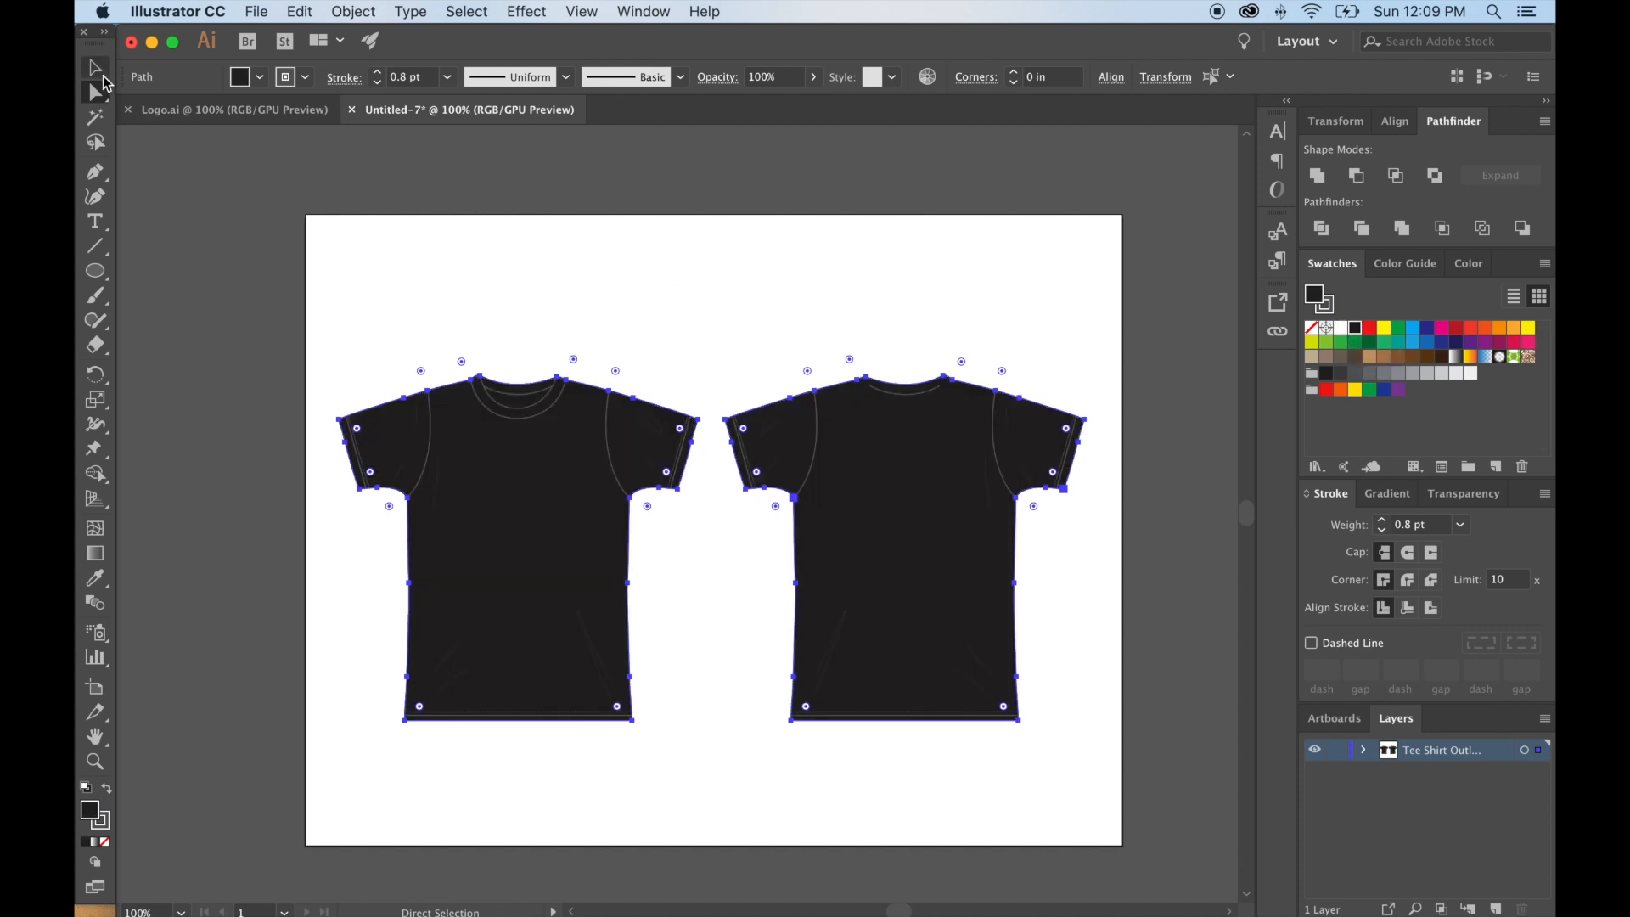
{"action": "left_click", "coordinate": [96, 68]}
{"action": "left_click", "coordinate": [451, 280]}
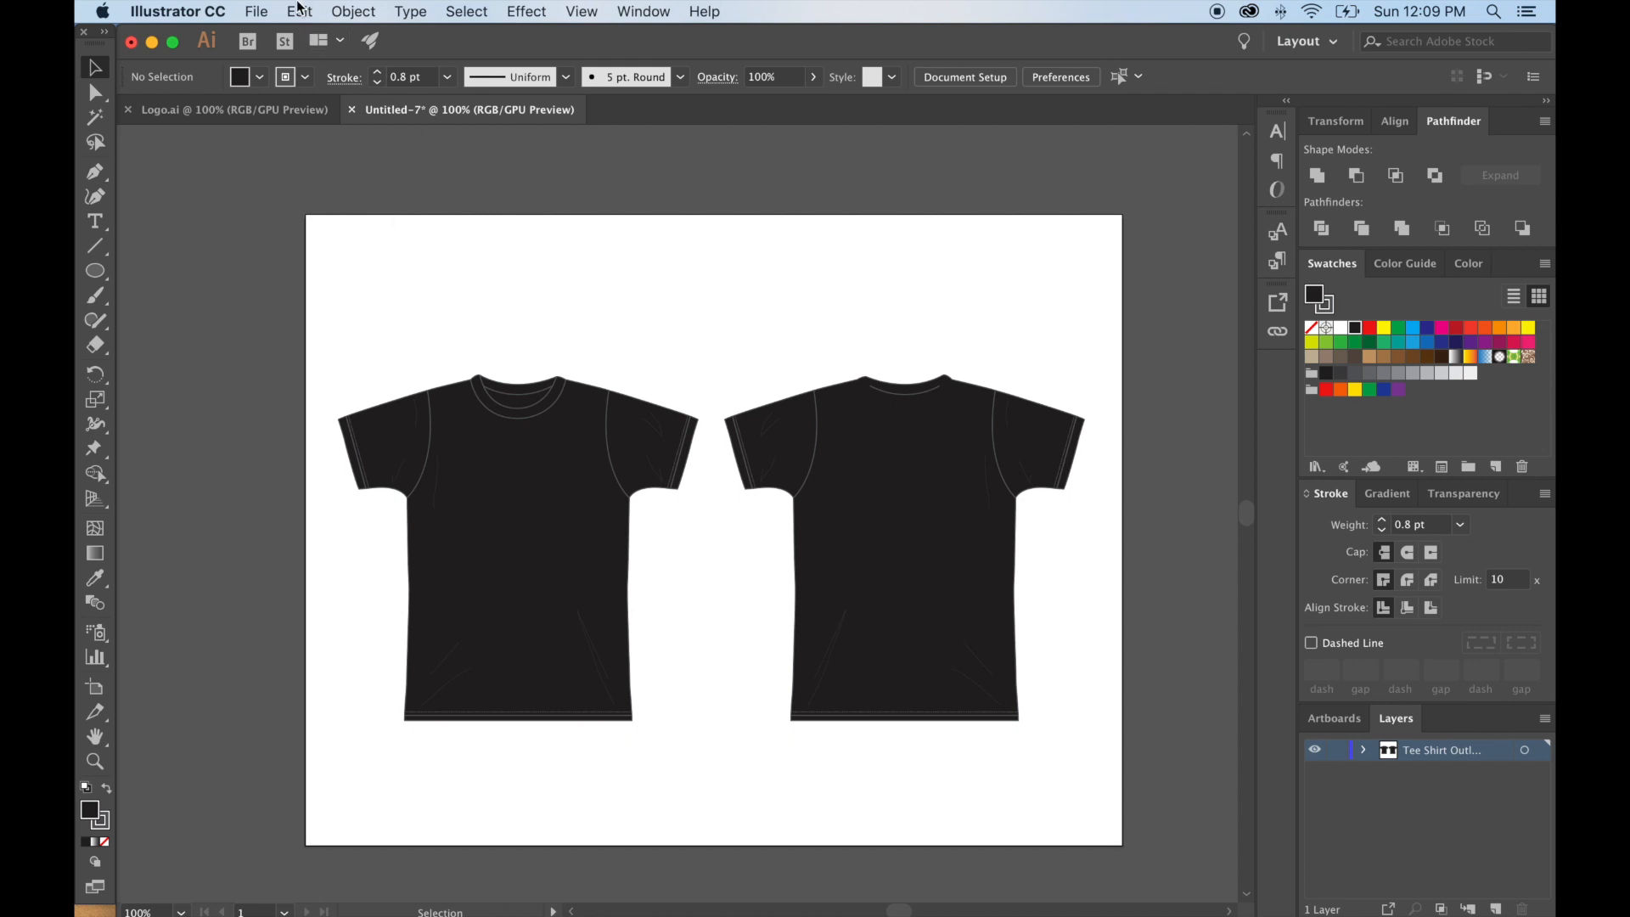
{"action": "left_click", "coordinate": [264, 8]}
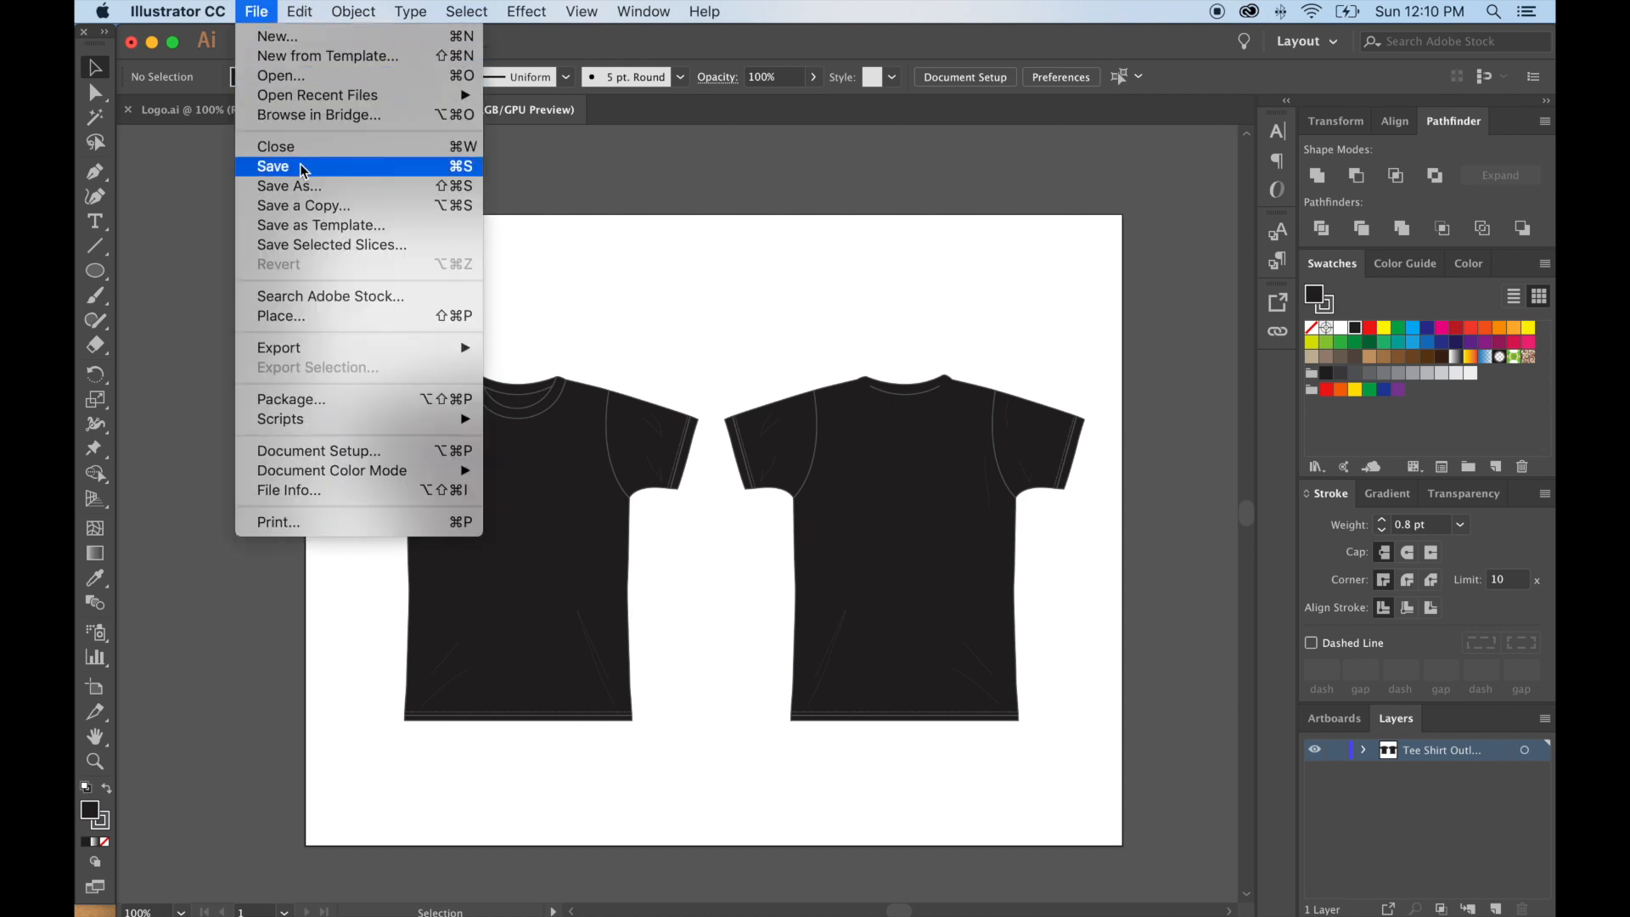
{"action": "left_click", "coordinate": [711, 226]}
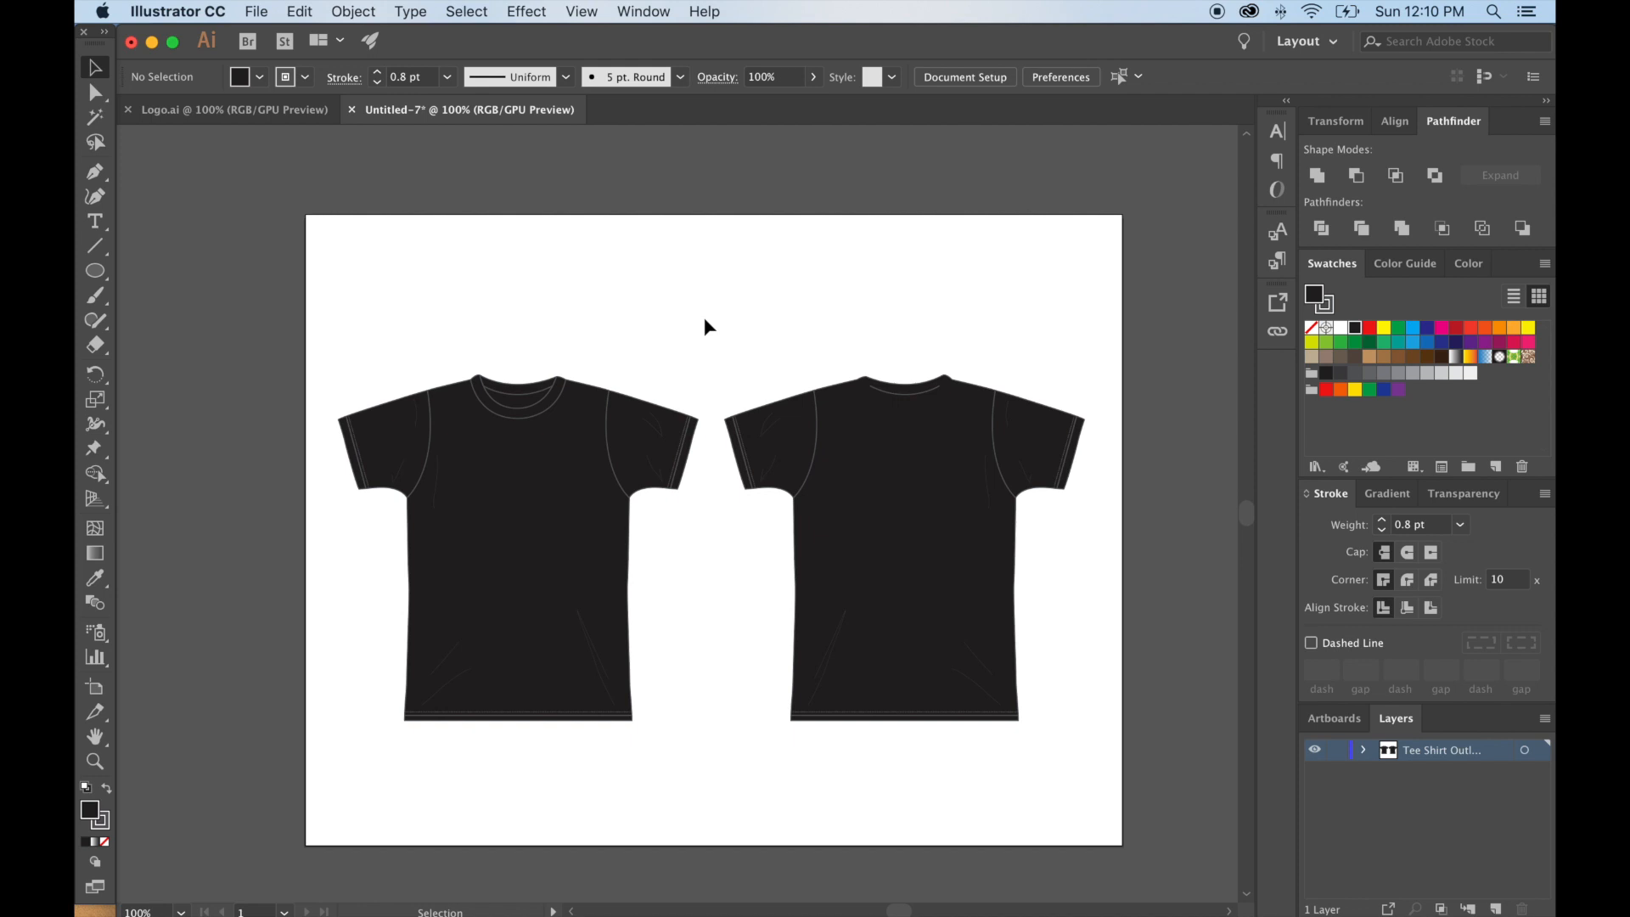